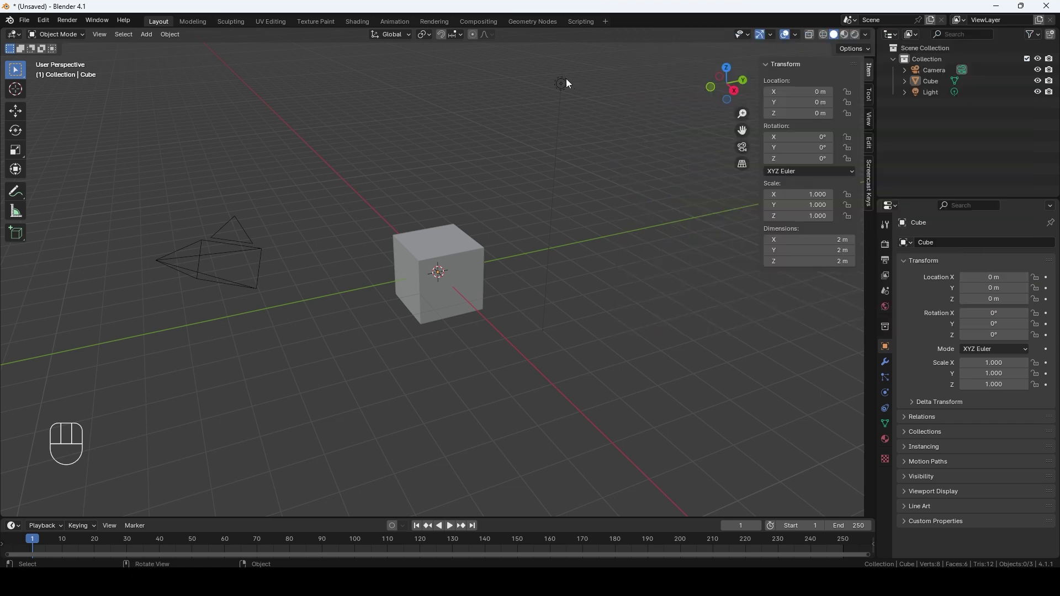
Delete the default camera, cube and light from the scene
click(561, 84)
click(456, 251)
click(235, 226)
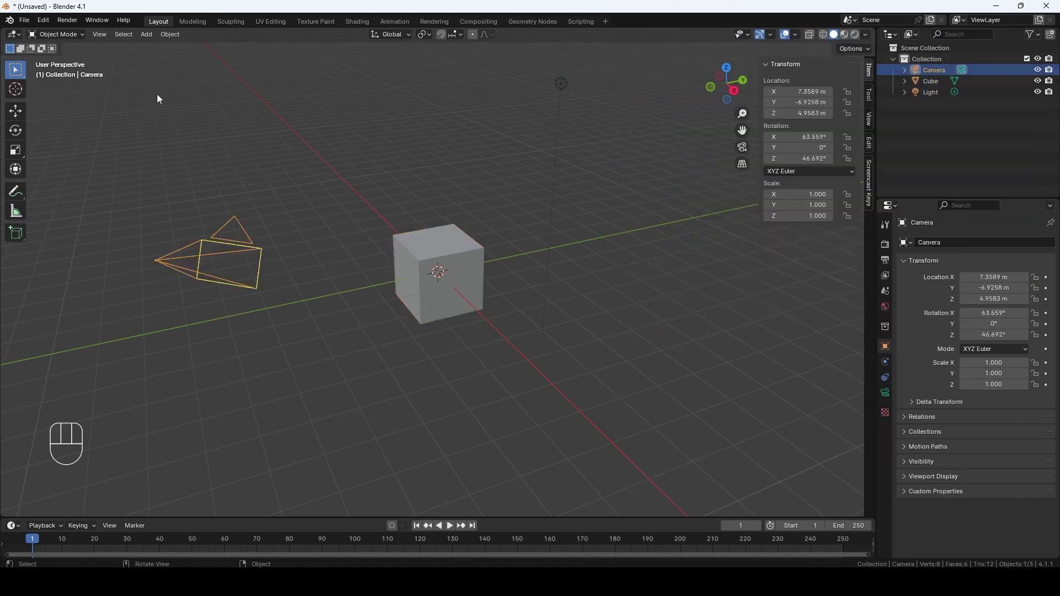
drag(145, 57, 601, 330)
key(Delete)
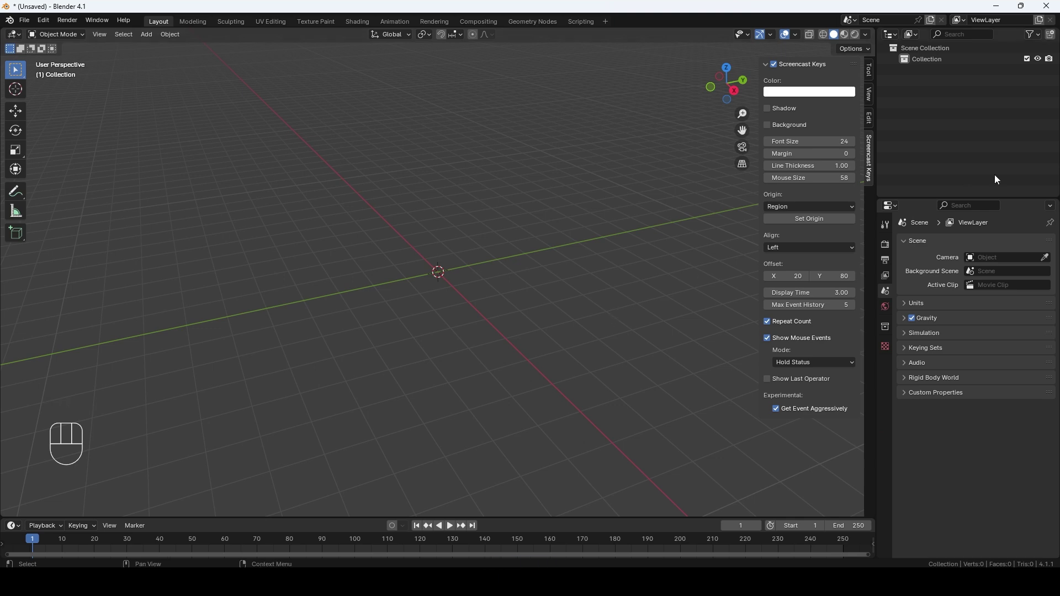
Set the render engine to Cycles with GPU Compute as the device
click(886, 245)
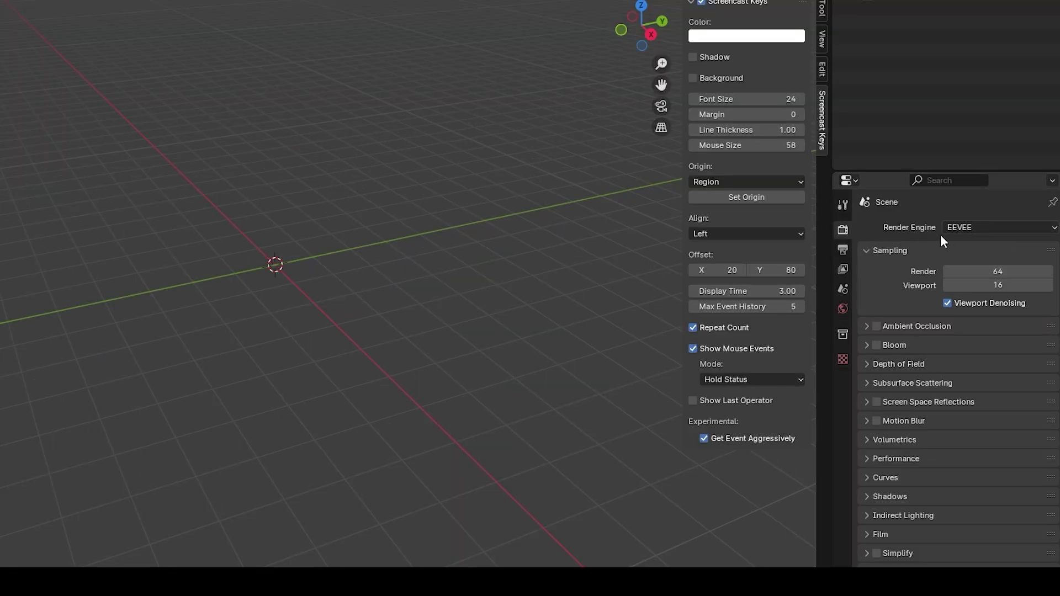
click(988, 229)
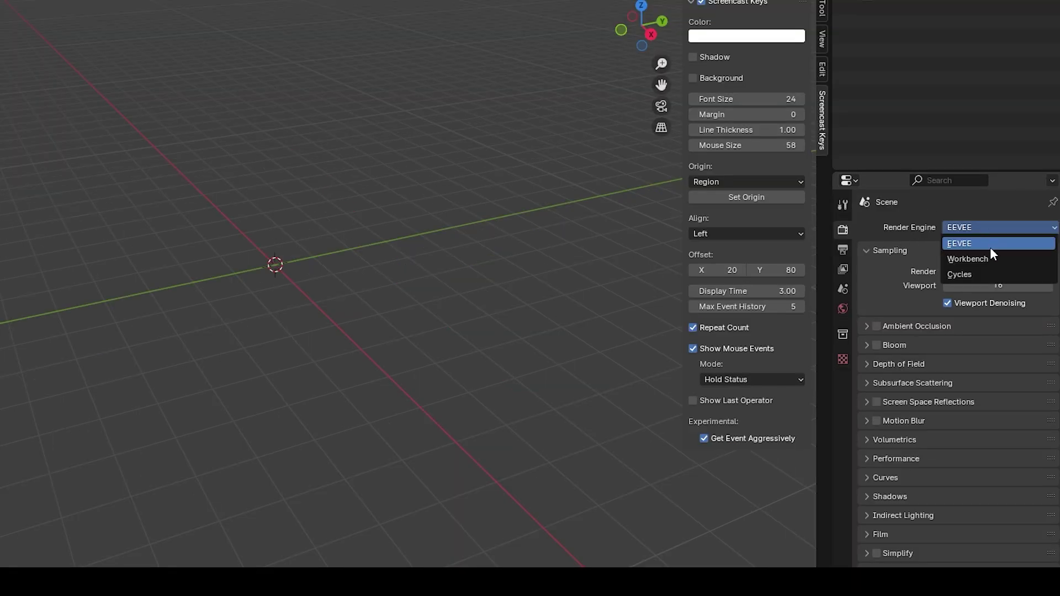
click(980, 278)
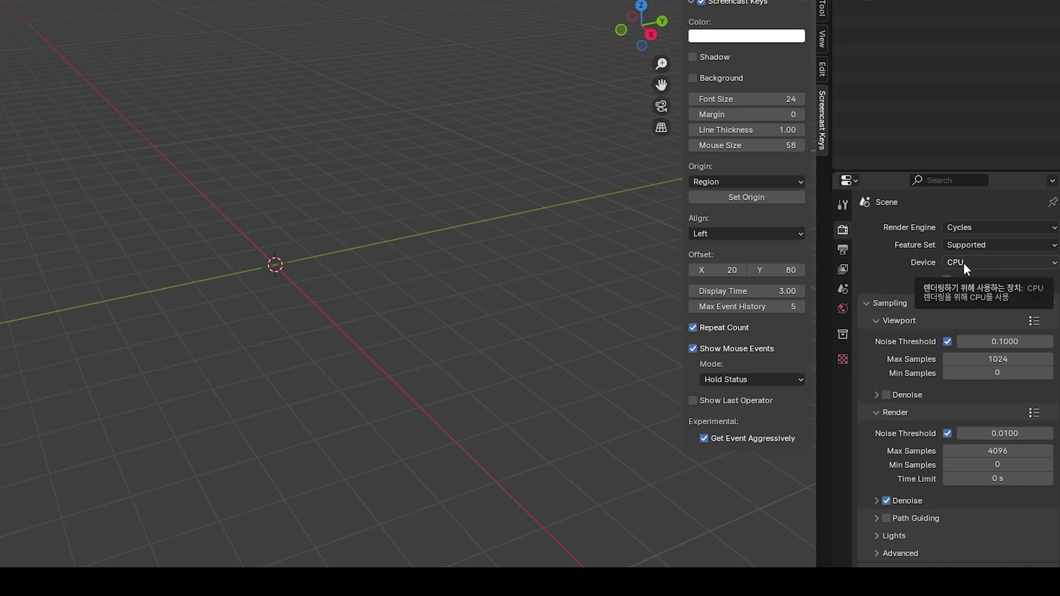
click(963, 263)
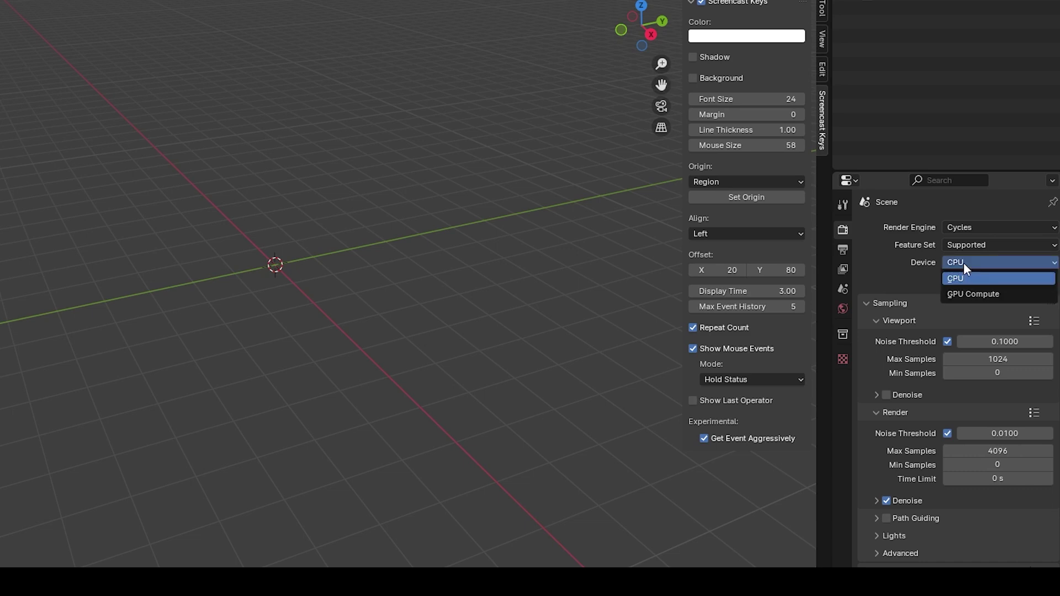
click(963, 293)
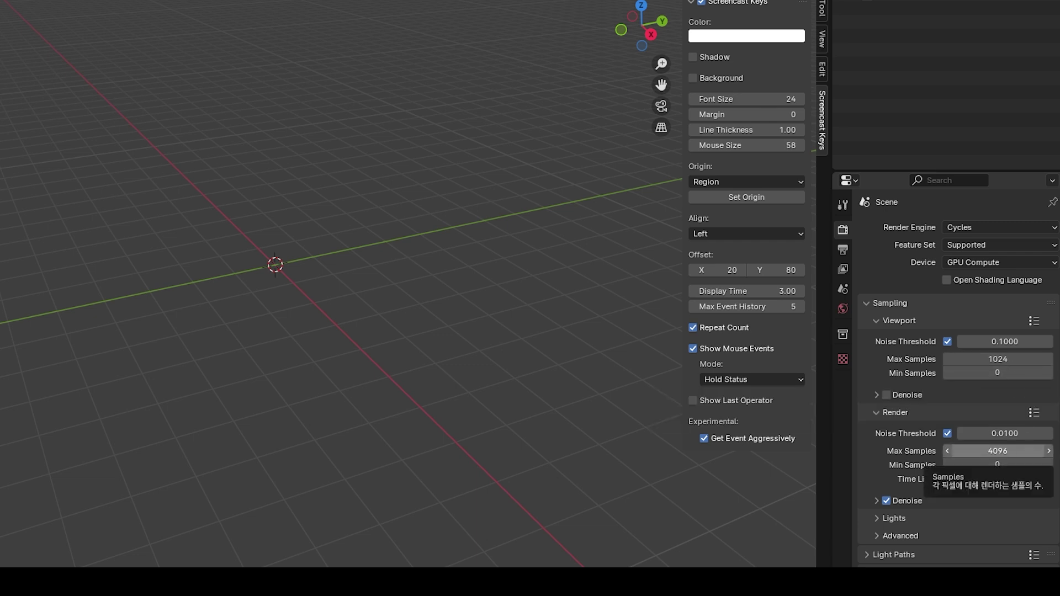
Set the final render's Max Samples to 1024 and its Noise Threshold to 0.1
click(1005, 452)
text(1024)
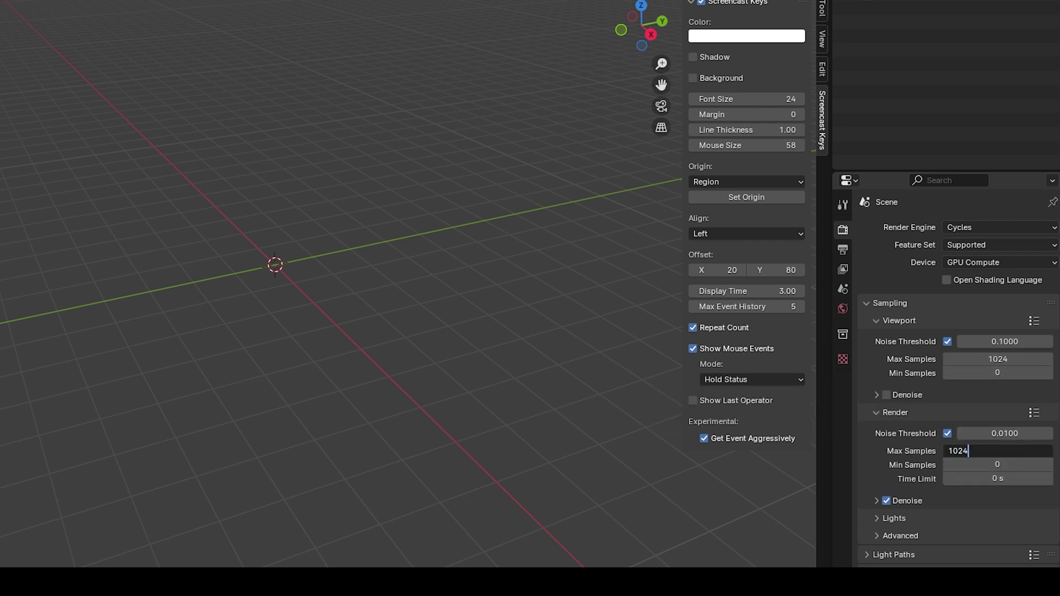
key(Return)
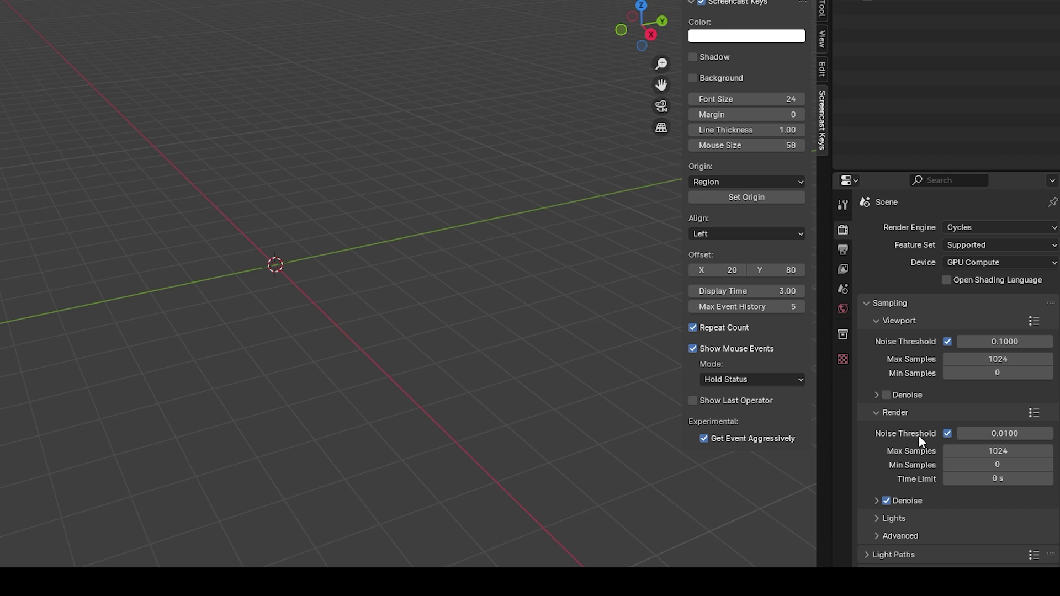
click(1005, 433)
text(0.1)
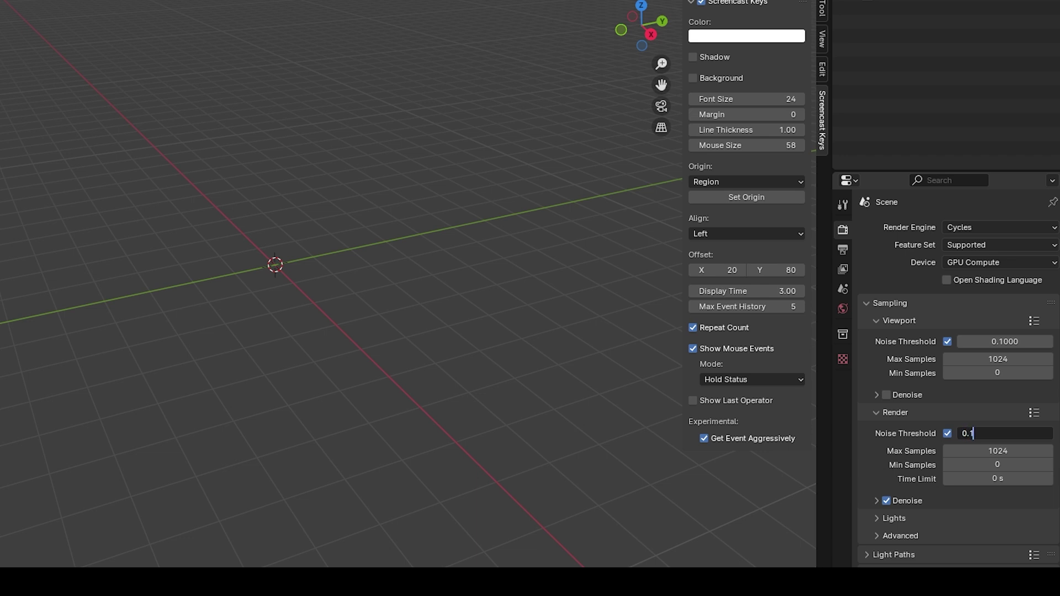
key(Return)
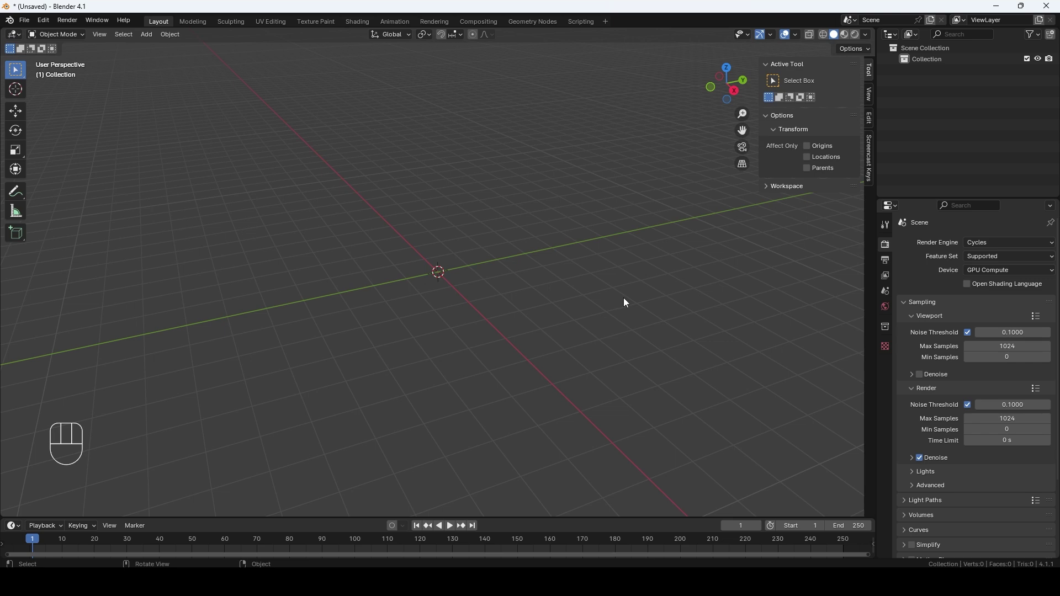
Add a plane at the world origin and scale it up several times as a floor
middle_drag(623, 298, 589, 287)
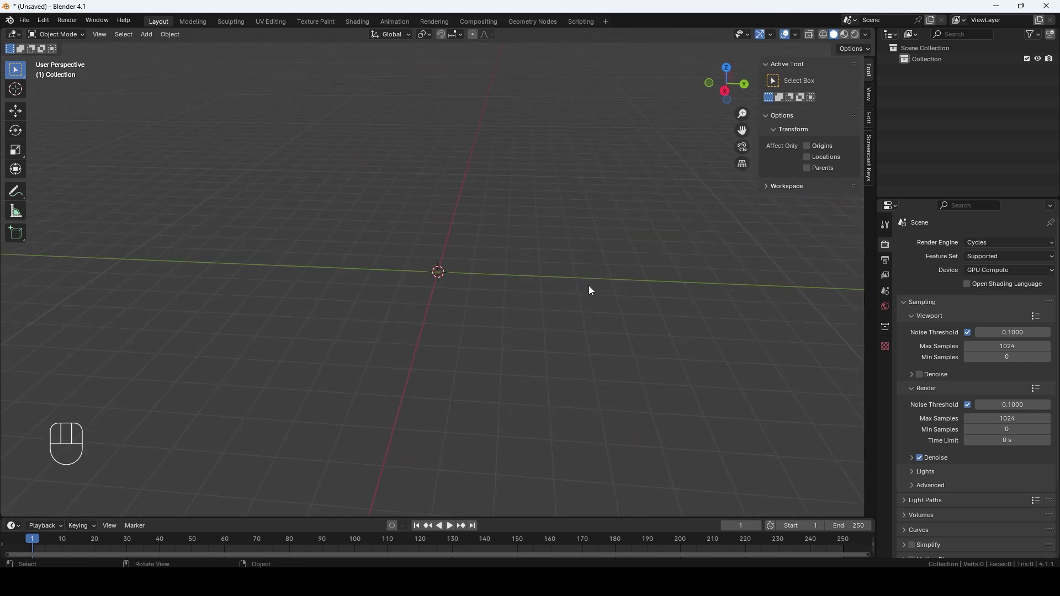
key(shift+a)
mouse_move(588, 297)
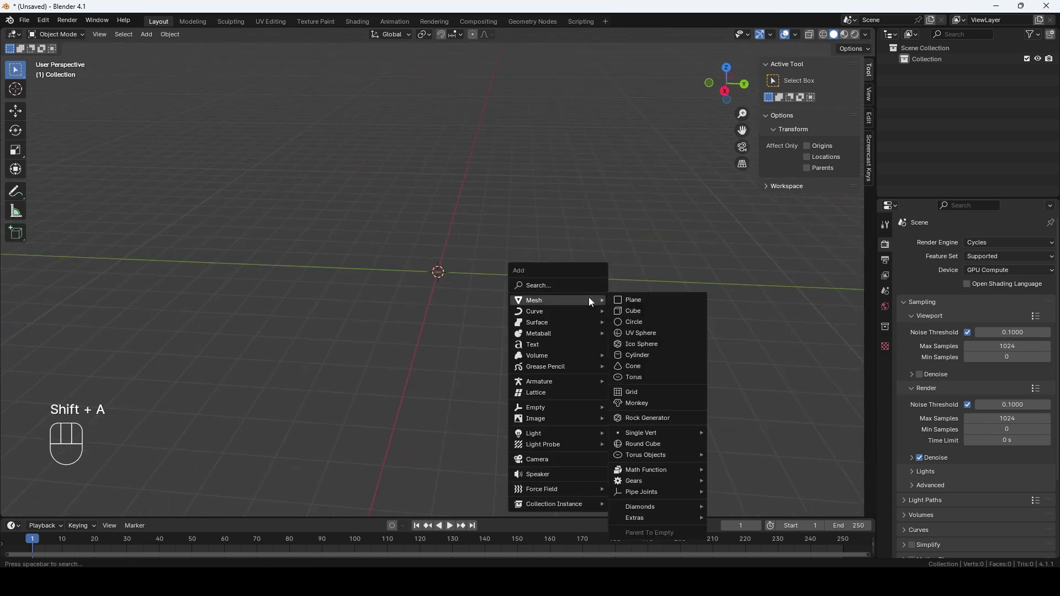
click(633, 300)
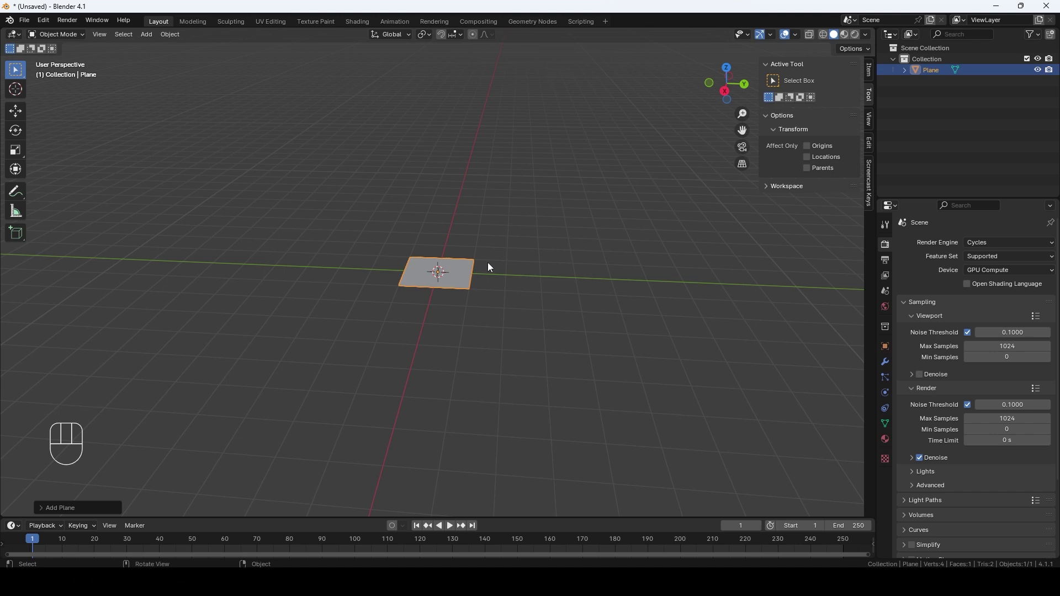
key(s)
click(726, 228)
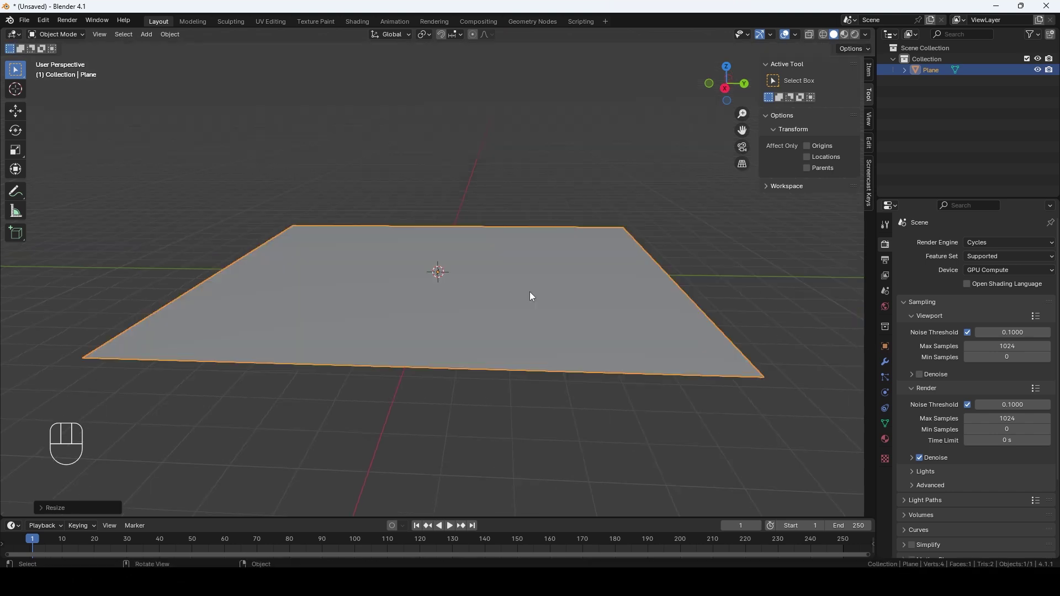
Add a cube at the plane's centre and enlarge it to about 1.8 times its size
key(shift+a)
mouse_move(529, 291)
click(581, 303)
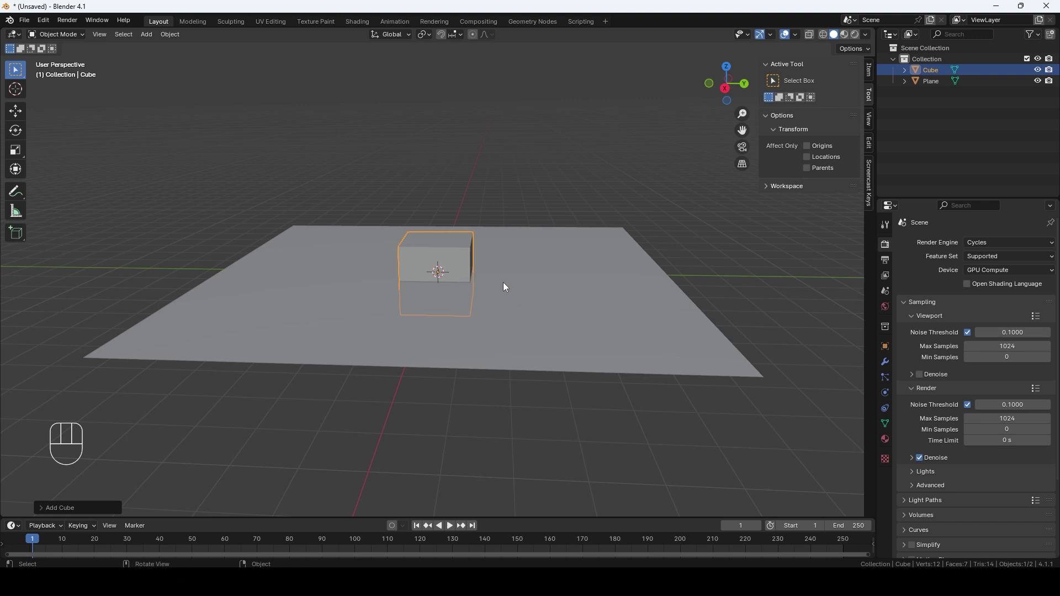
key(s)
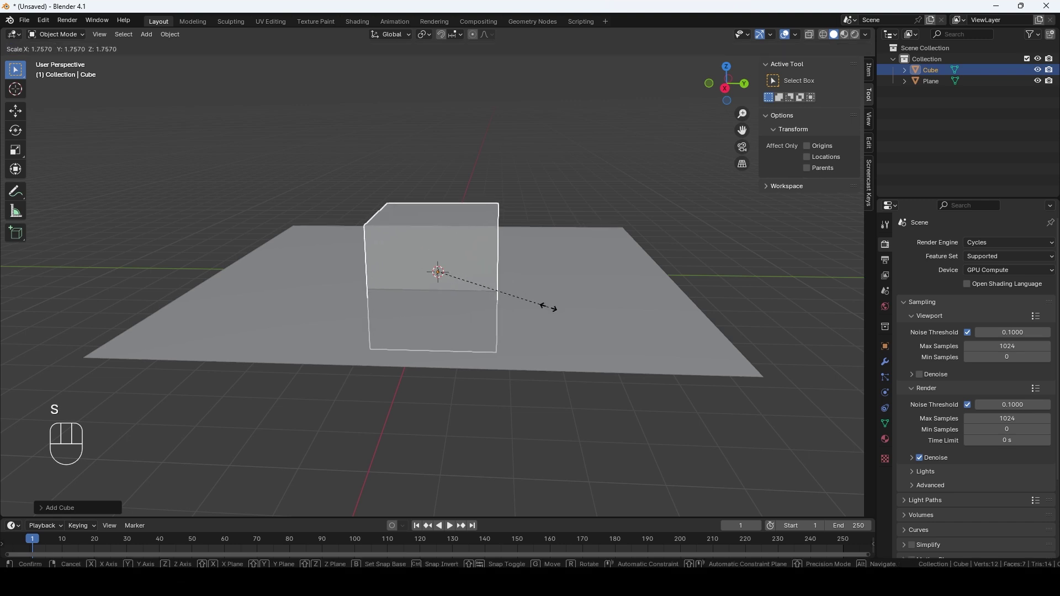
click(546, 301)
Raise the cube about 2 m along Z onto the plane and shift it off-centre along positive Y
key(g)
key(z)
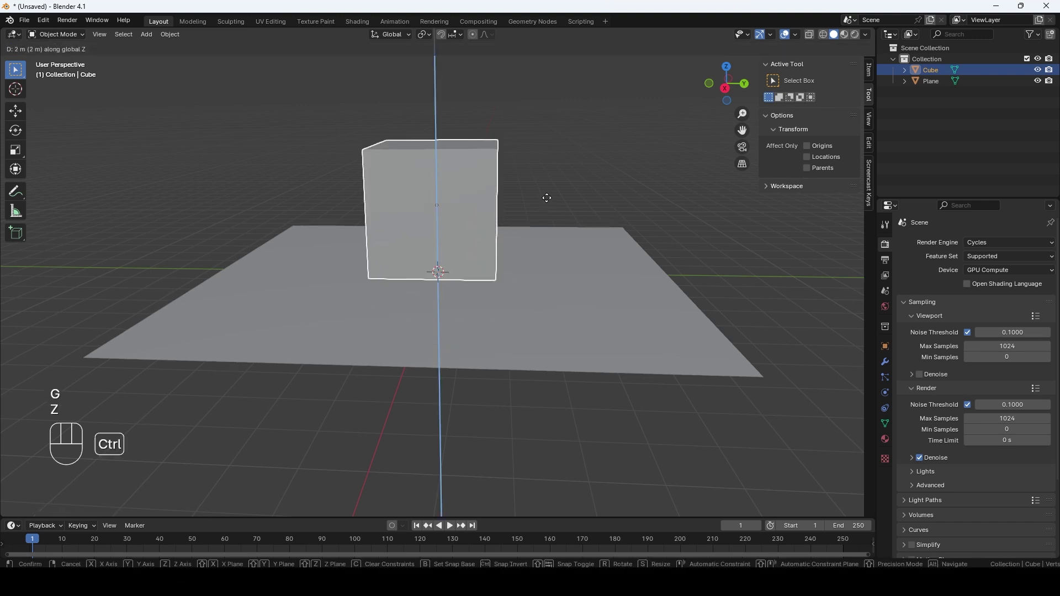
click(546, 196)
middle_drag(552, 198, 535, 200)
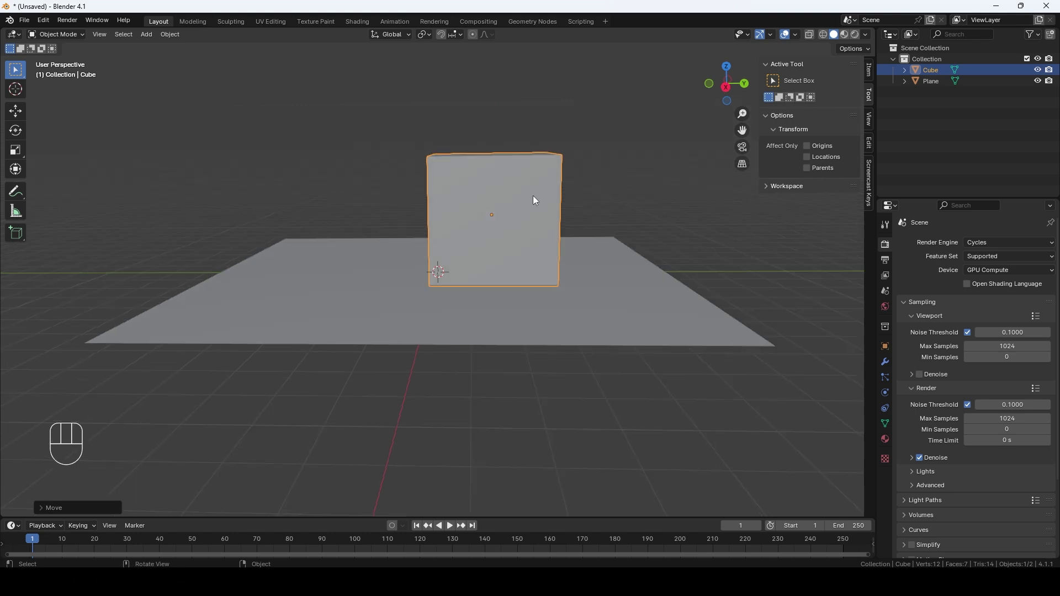
Add a UV sphere and move it above the floor beside the cube, to about Y -1.98 m and Z 4.6 m
key(shift+a)
mouse_move(535, 197)
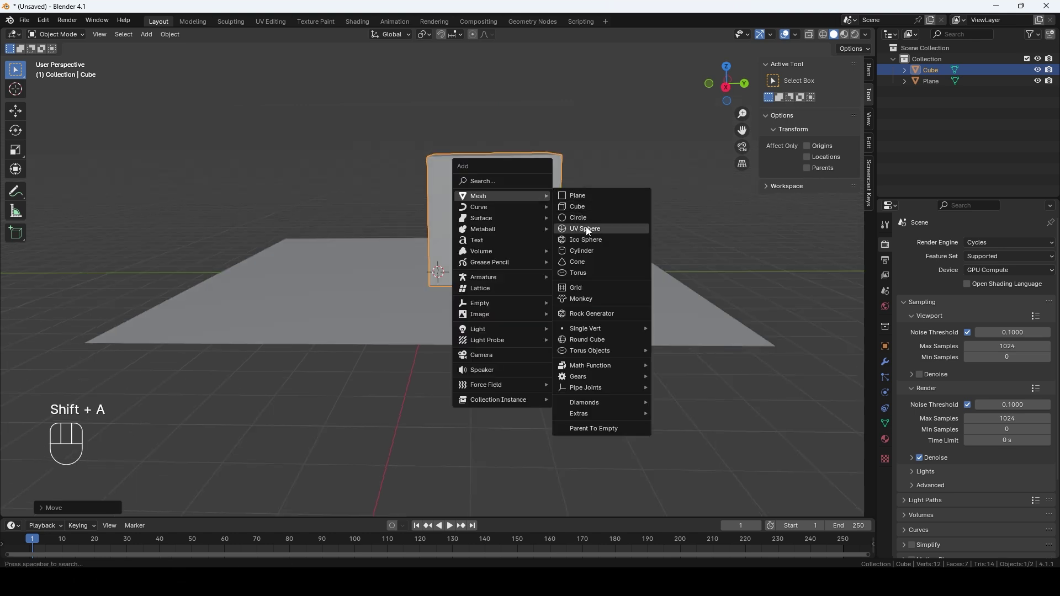
click(634, 228)
key(g)
key(z)
key(y)
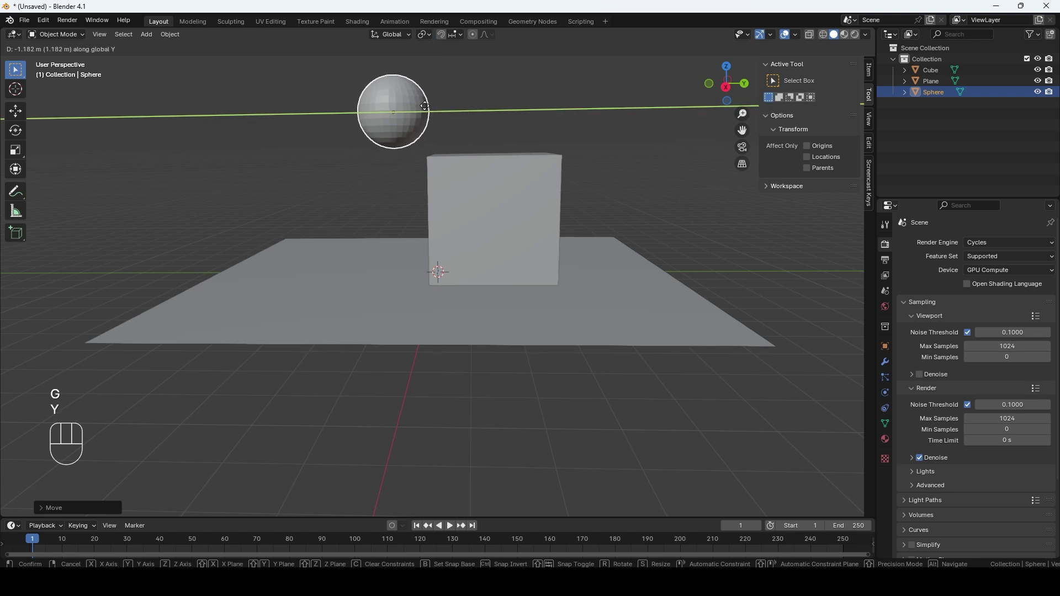
click(397, 105)
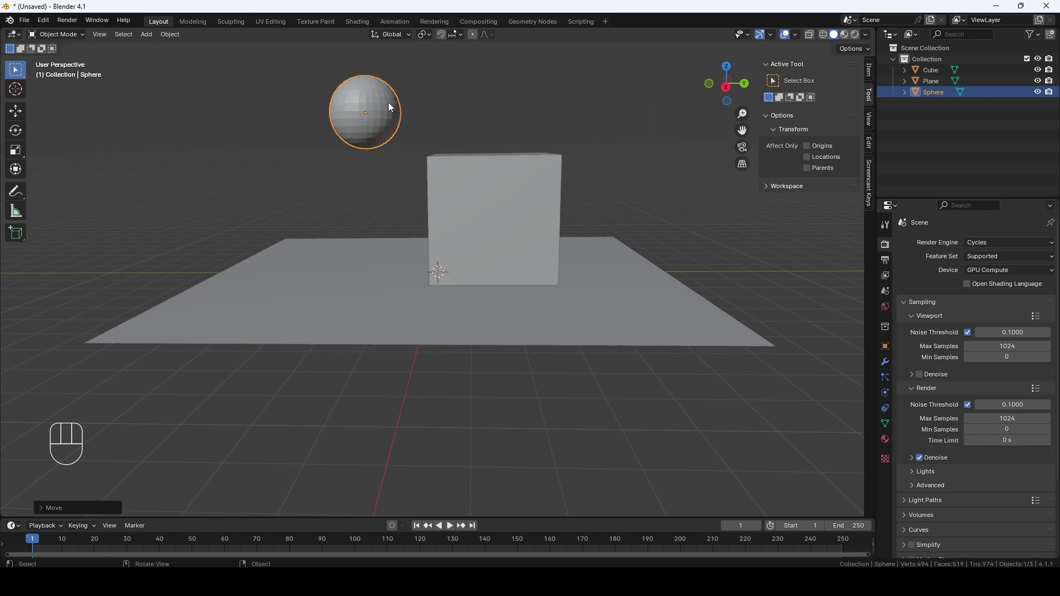
Apply Shade Smooth to the sphere
right_click(389, 103)
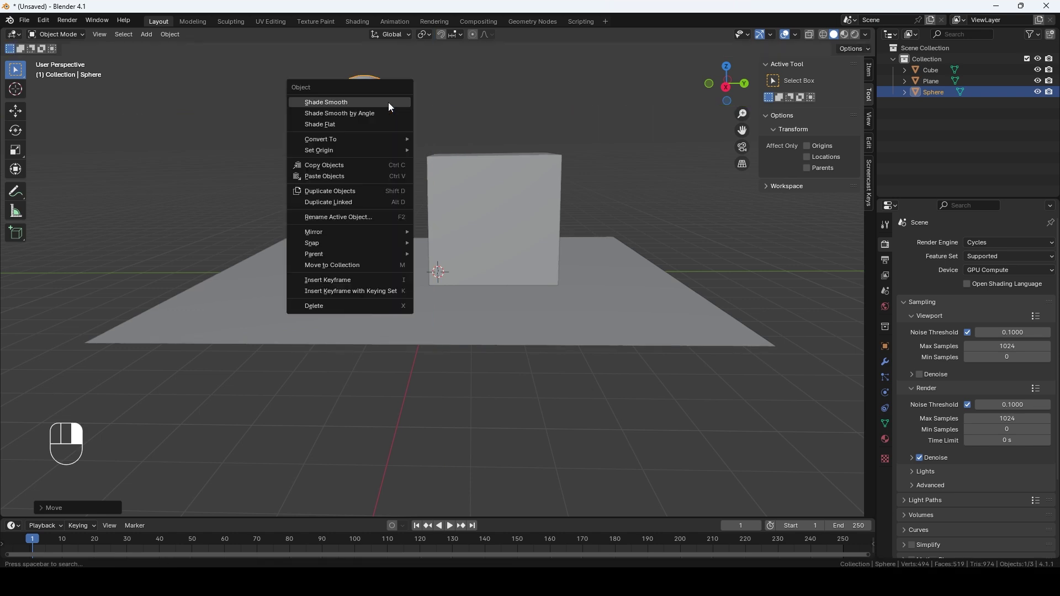
click(388, 102)
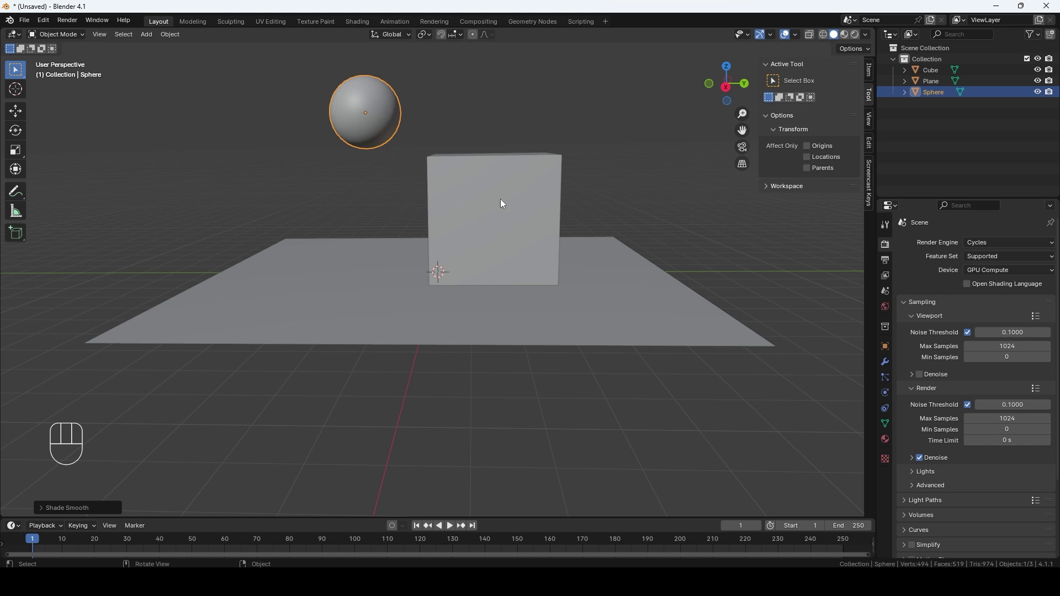
shift+middle_drag(538, 176, 538, 239)
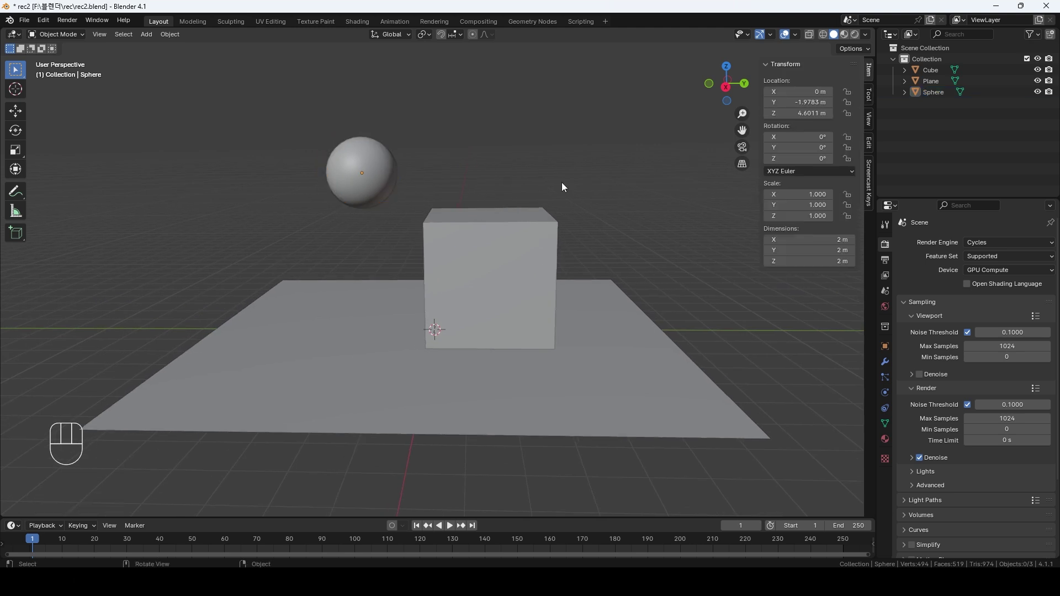
Add a camera, raise it to about Z 1.68 m and move it in front of the objects to about X 10.97 m
key(shift+a)
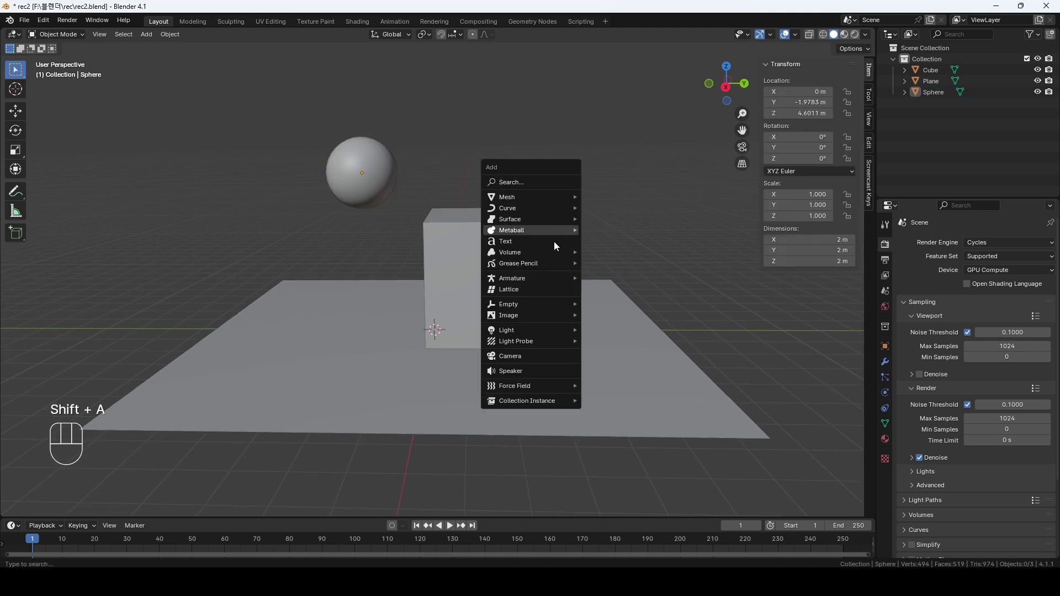
click(507, 358)
key(g)
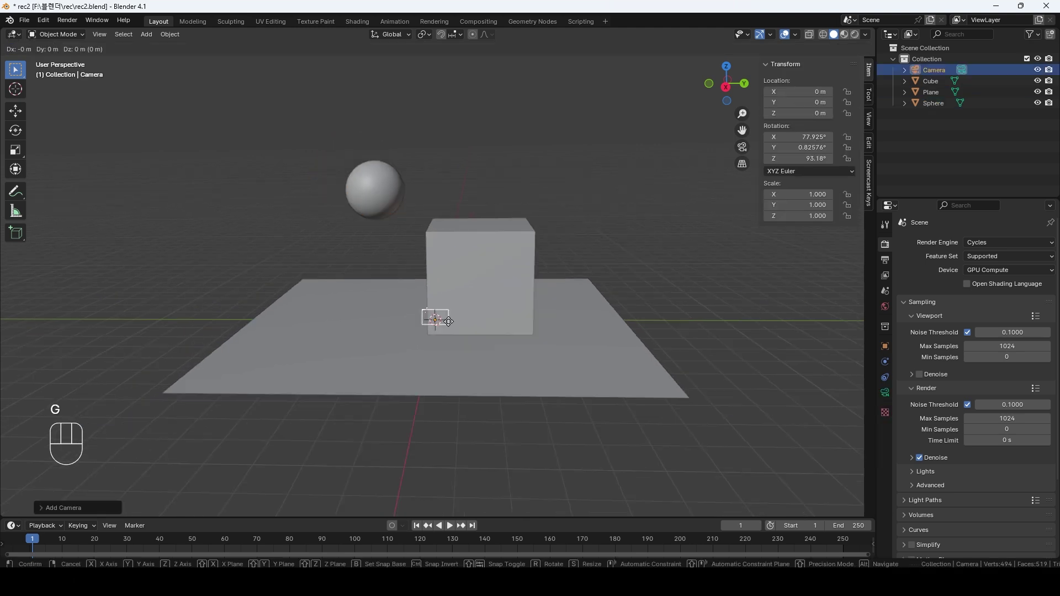
key(z)
click(449, 275)
key(g)
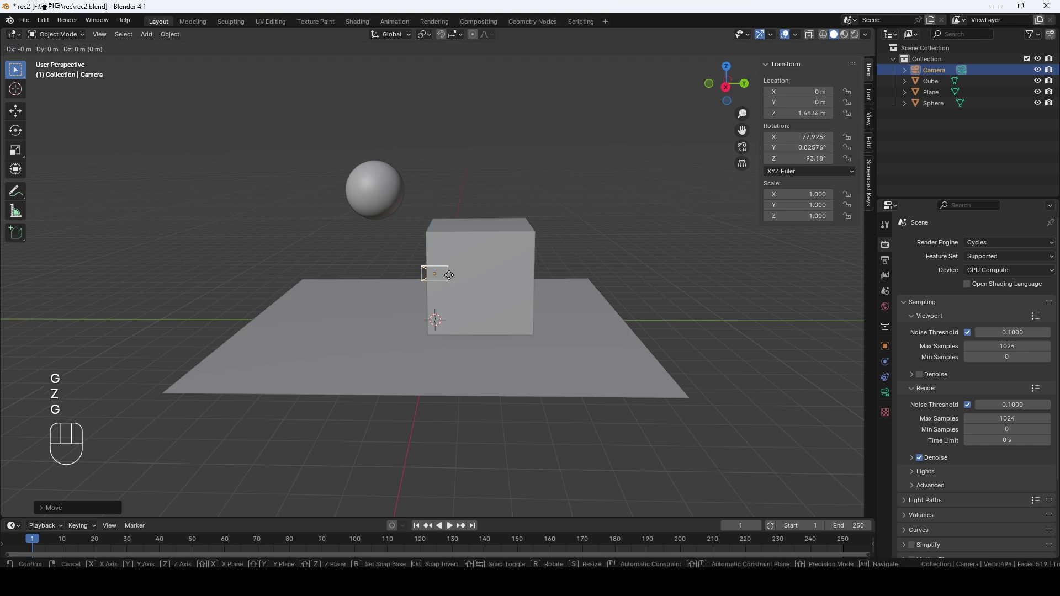
key(x)
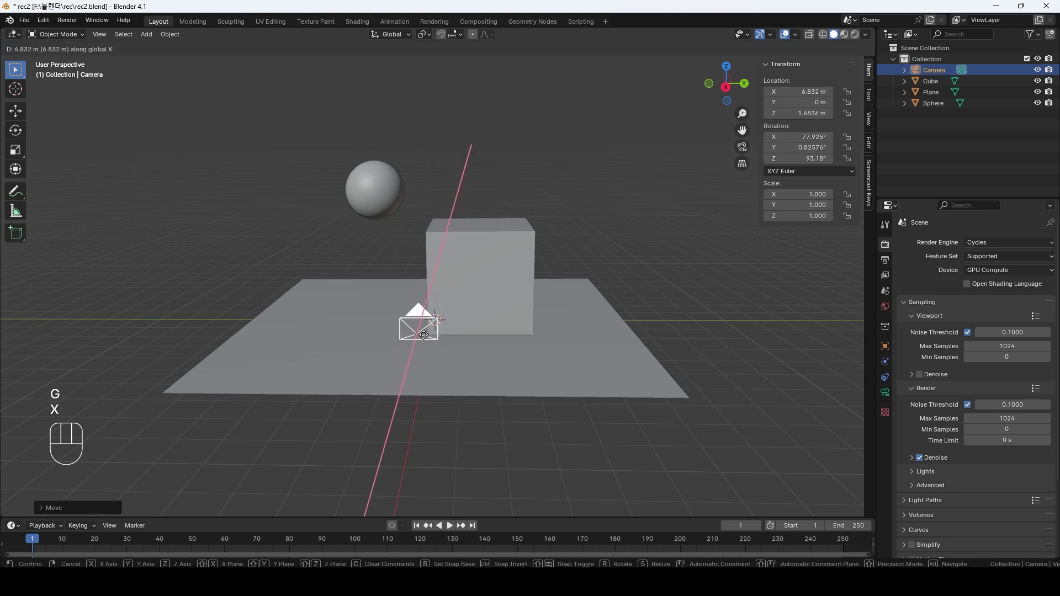
click(399, 406)
Split the 3D viewport into two side by side, showing the camera view in the new one with its Transform section collapsed
key(KP_3)
middle_drag(538, 327, 526, 336)
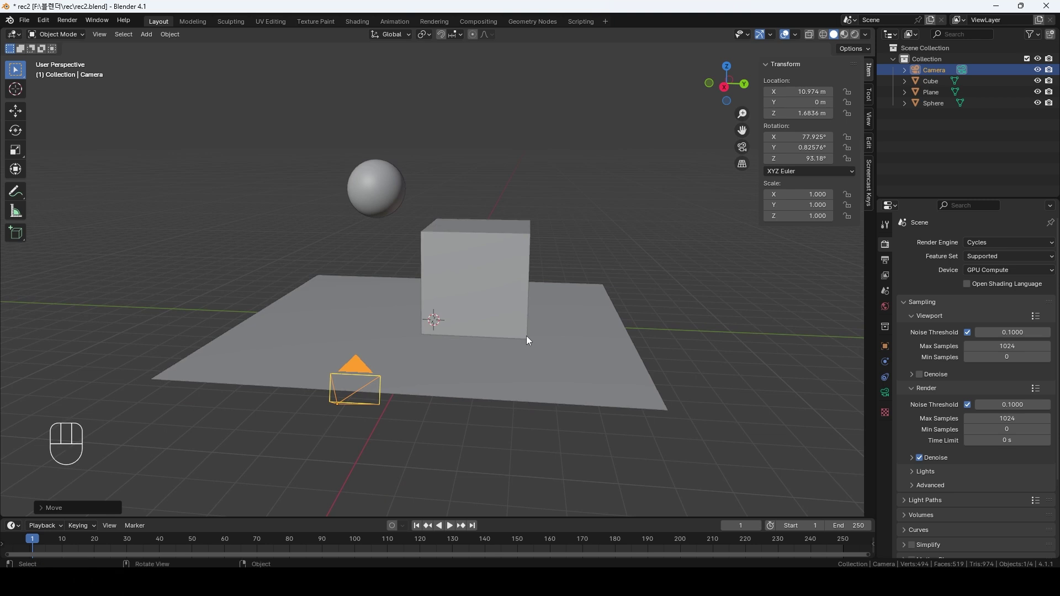
scroll(403, 375, up, 1)
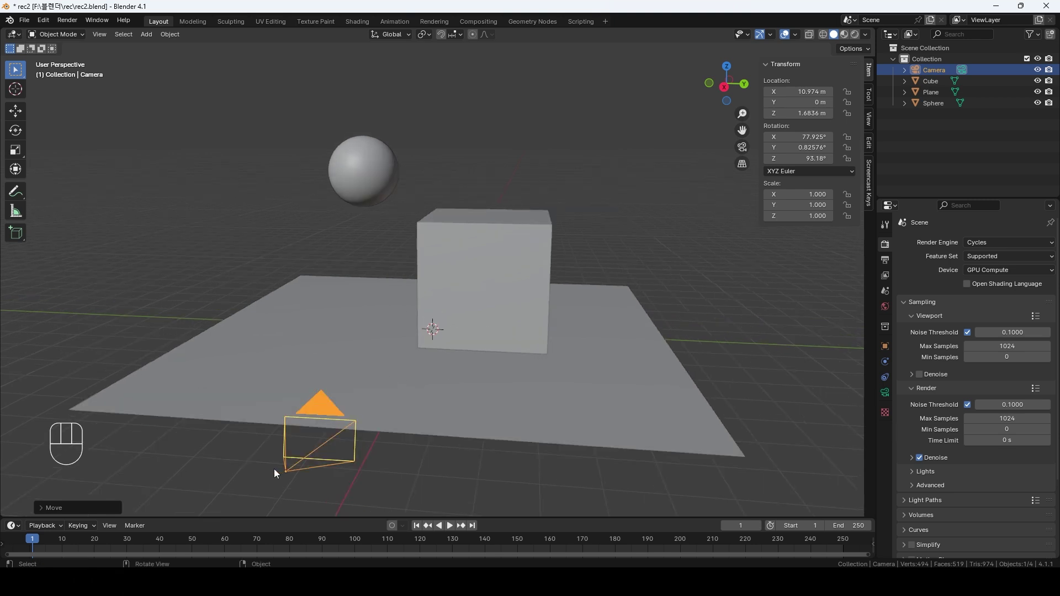
scroll(331, 415, down, 2)
middle_drag(410, 412, 417, 414)
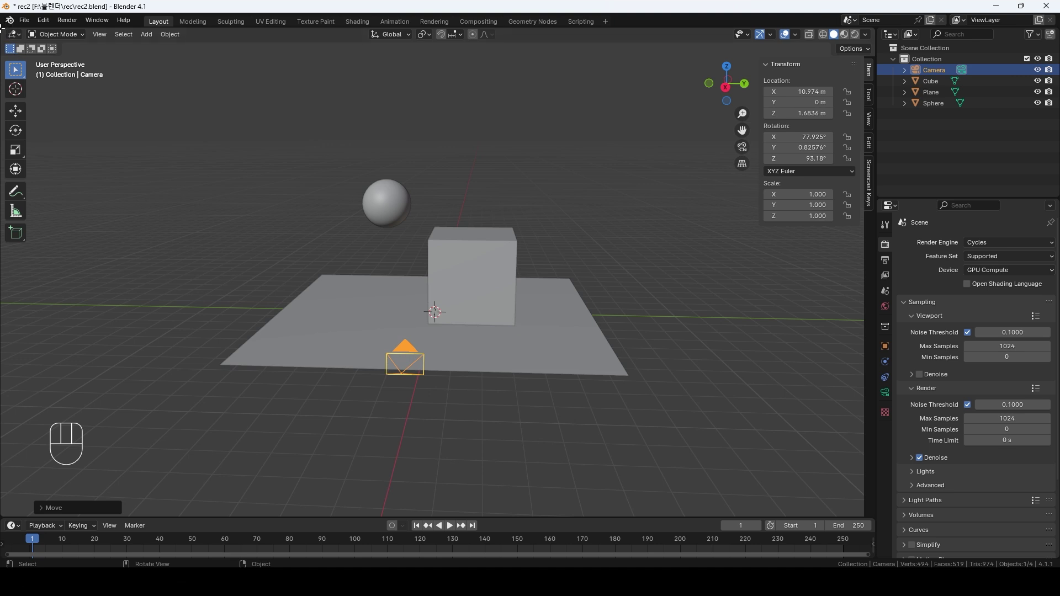
drag(4, 28, 358, 72)
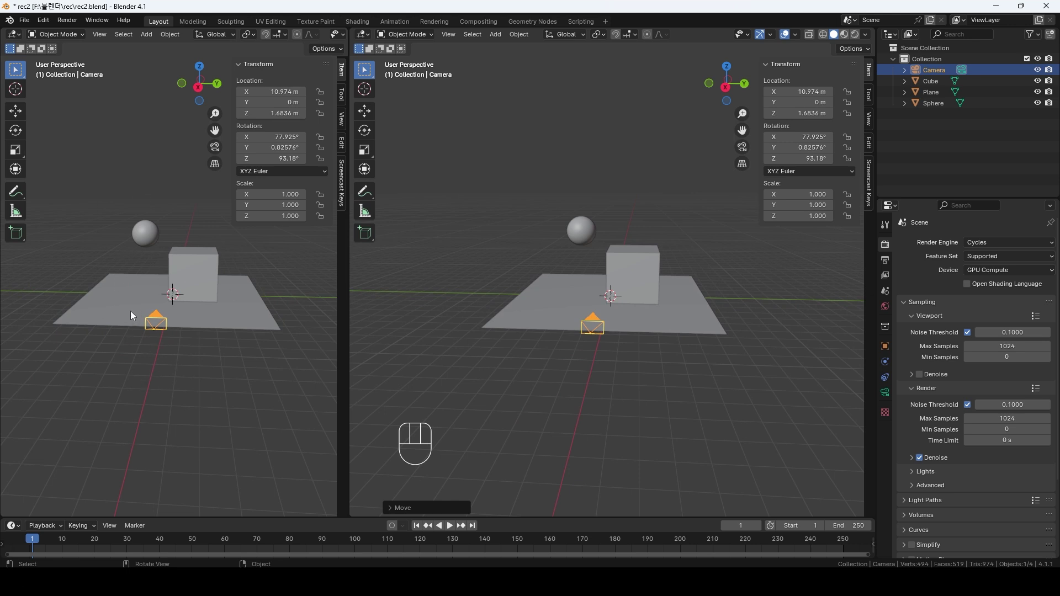
key(KP_0)
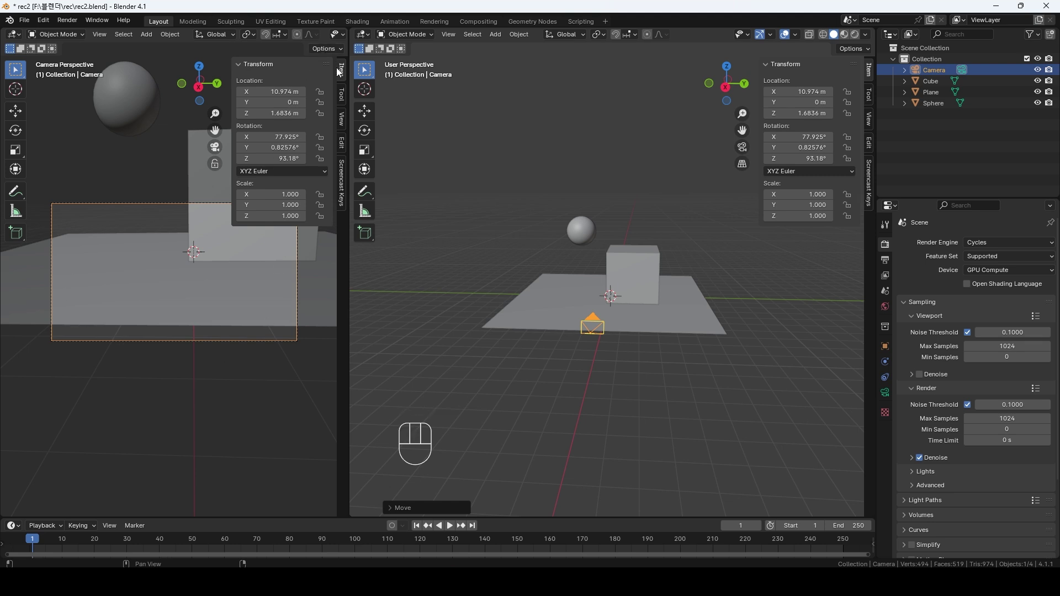
click(238, 64)
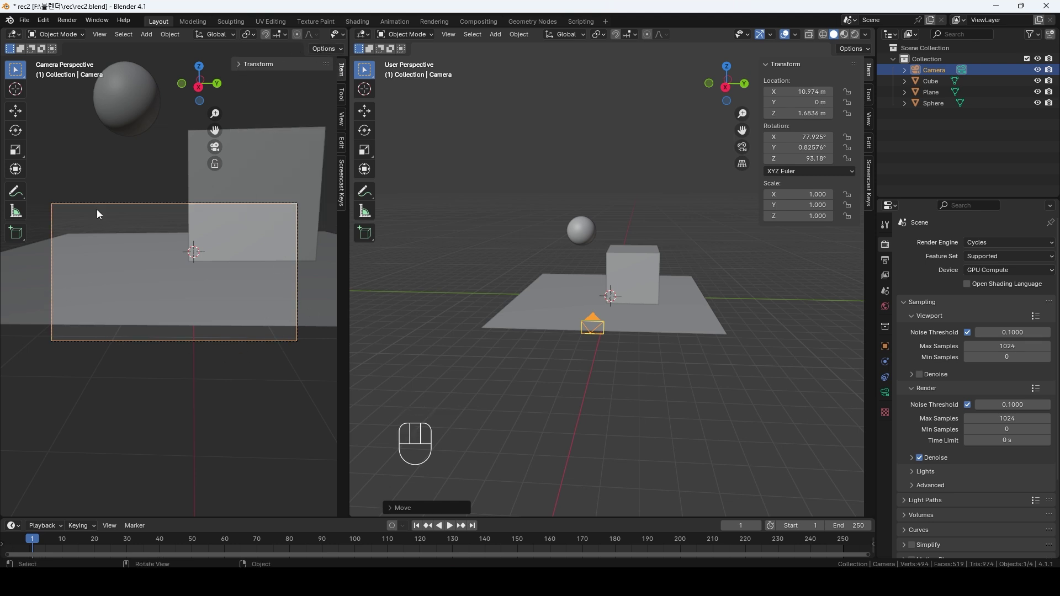
Raise the camera straight up along the Z axis to about Z 5.77 m
click(594, 332)
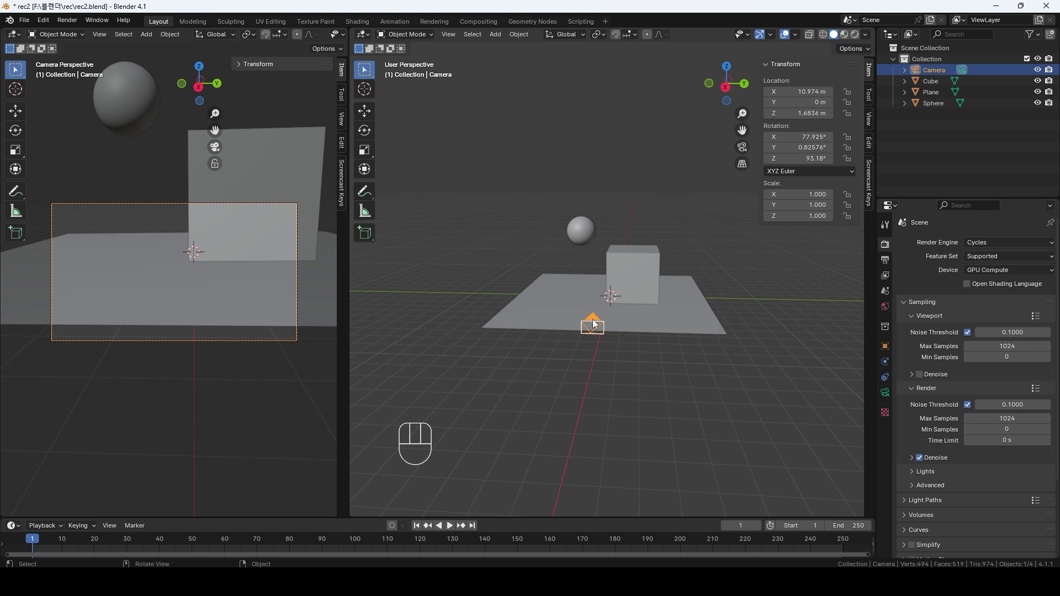
key(g)
key(z)
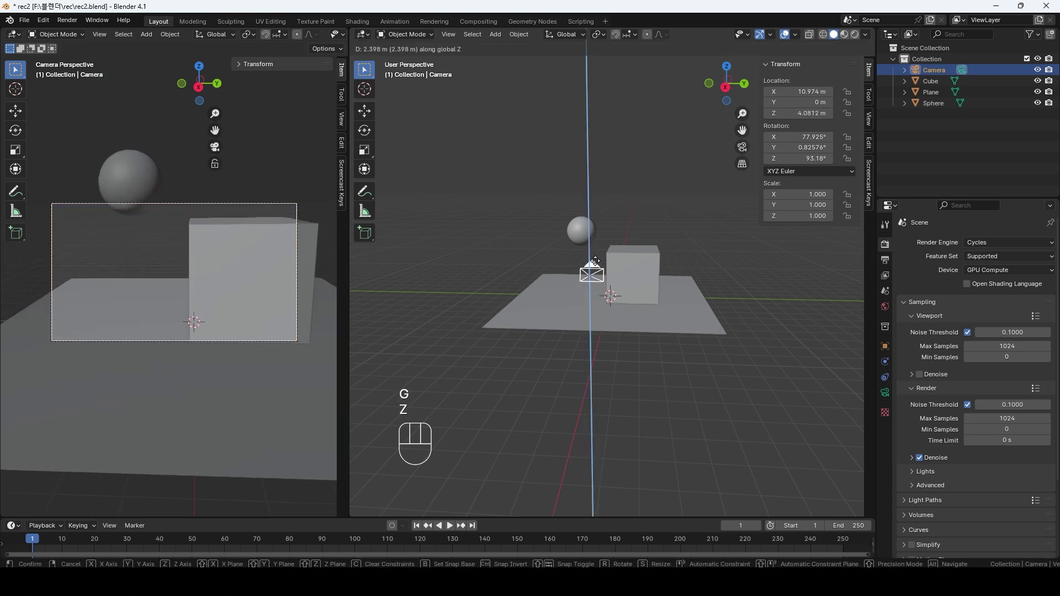
click(594, 219)
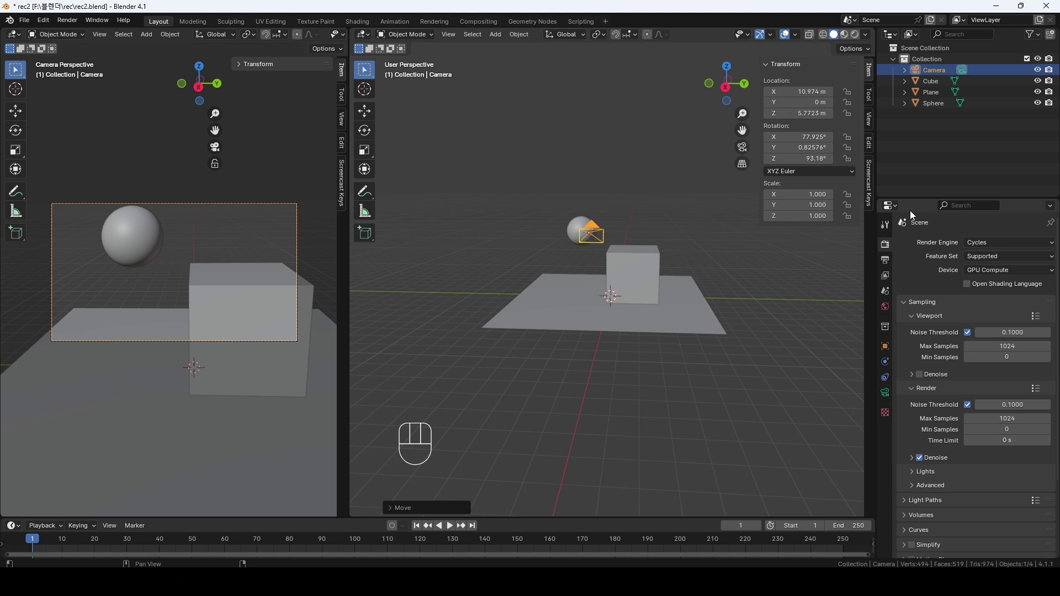
Change the camera's lens type to Orthographic
click(886, 392)
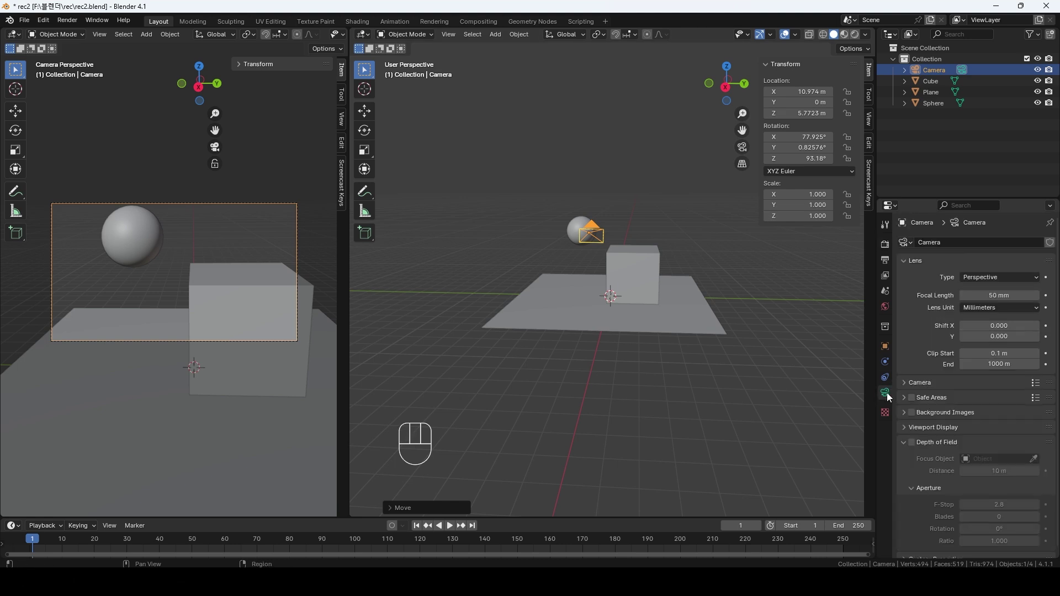
click(979, 279)
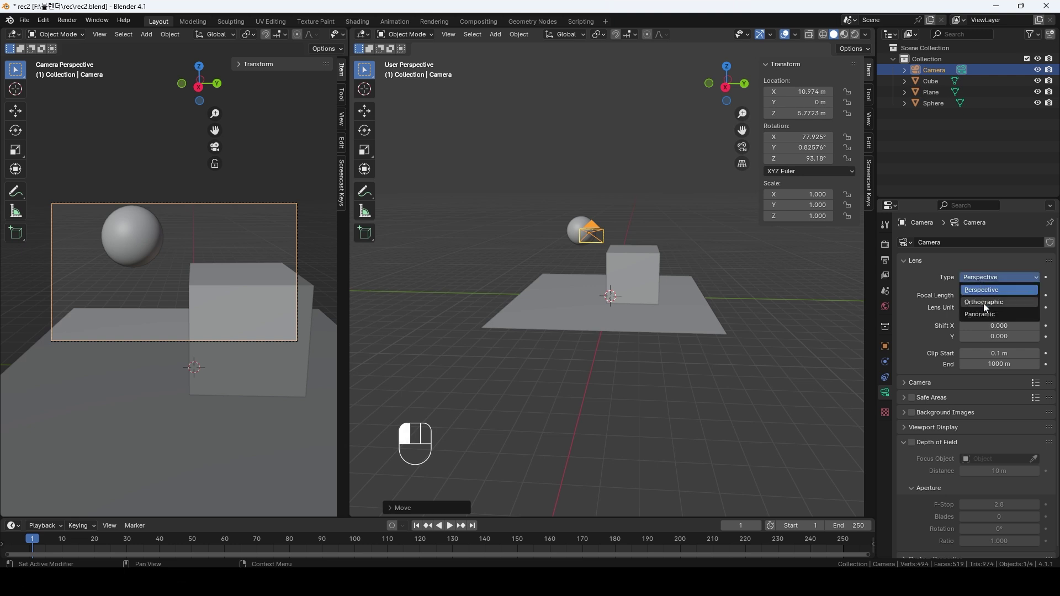
click(985, 307)
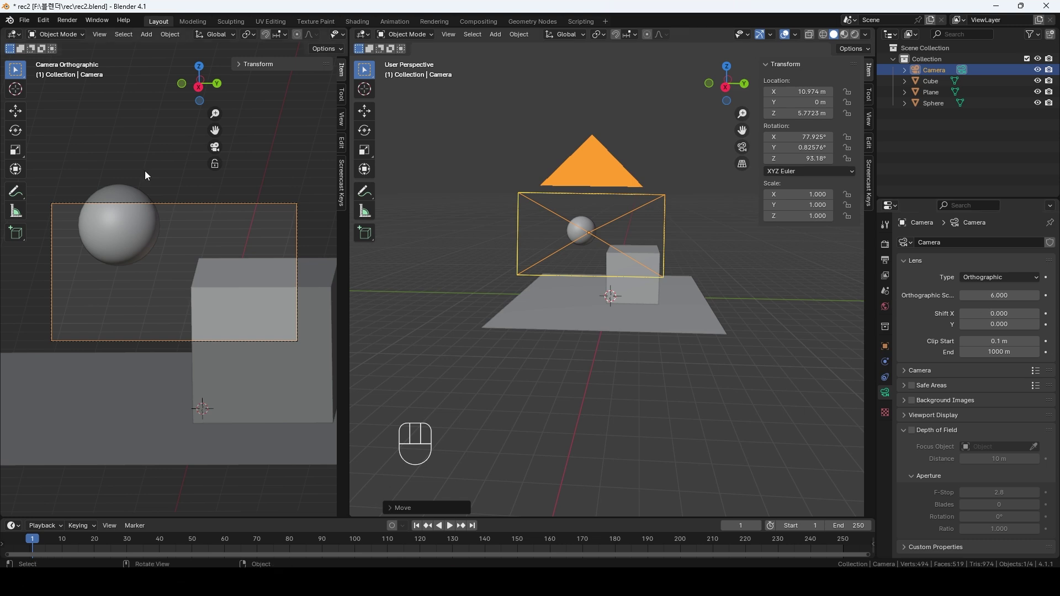
In front view, rotate the camera level to about 90.5° on X and lower it to about Z 4.05 m
key(KP_0)
key(KP_1)
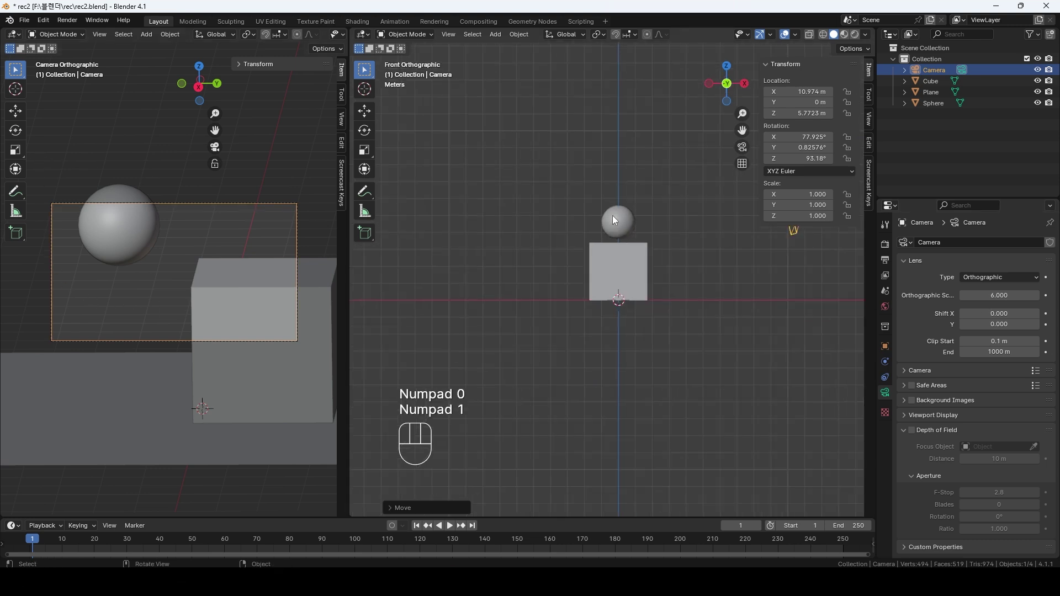
shift+middle_drag(677, 225, 559, 270)
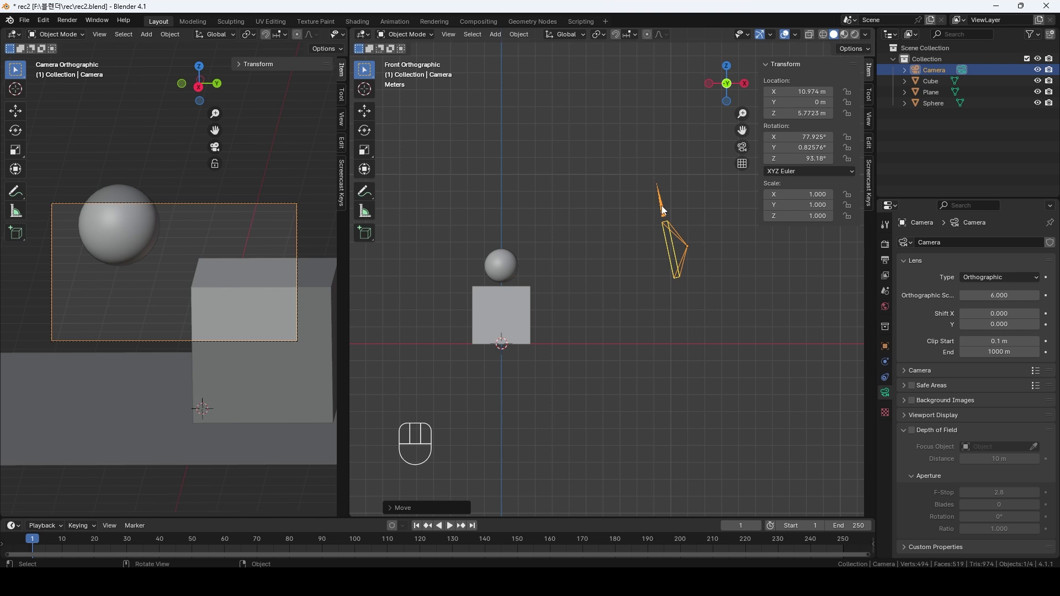
key(r)
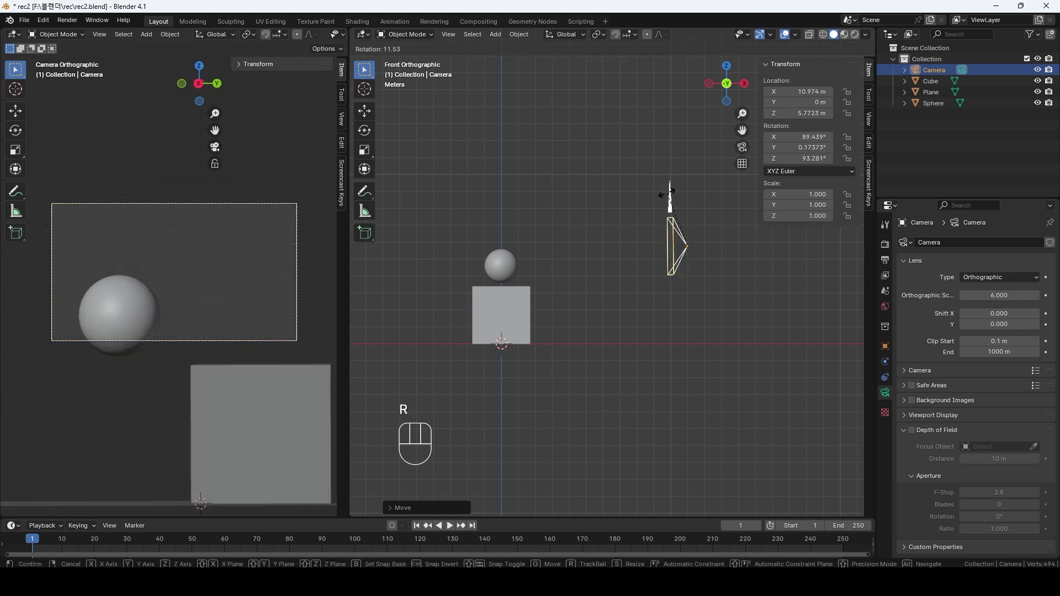
click(665, 190)
key(g)
key(z)
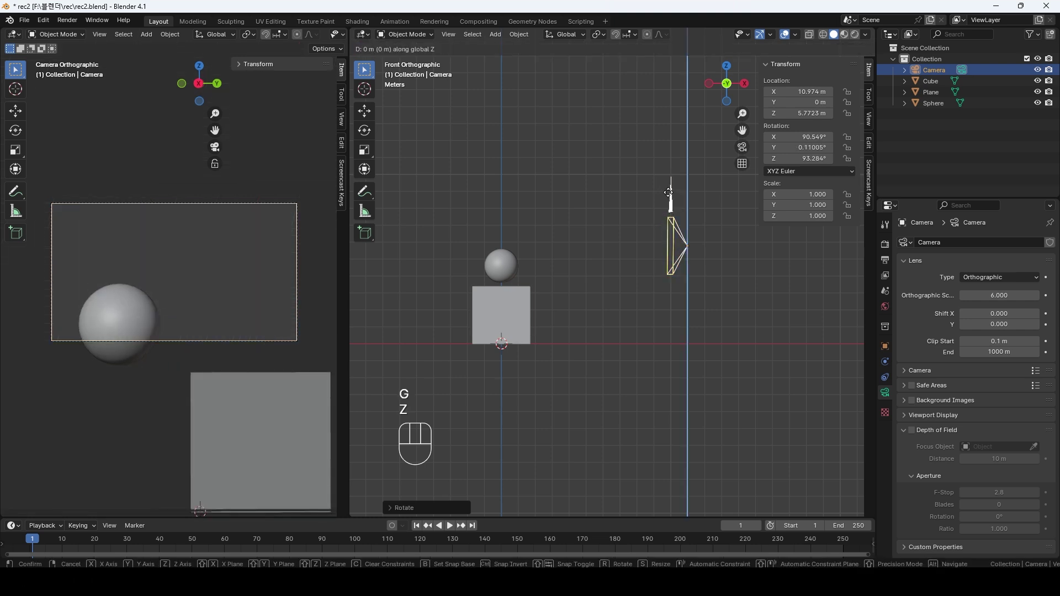
click(663, 221)
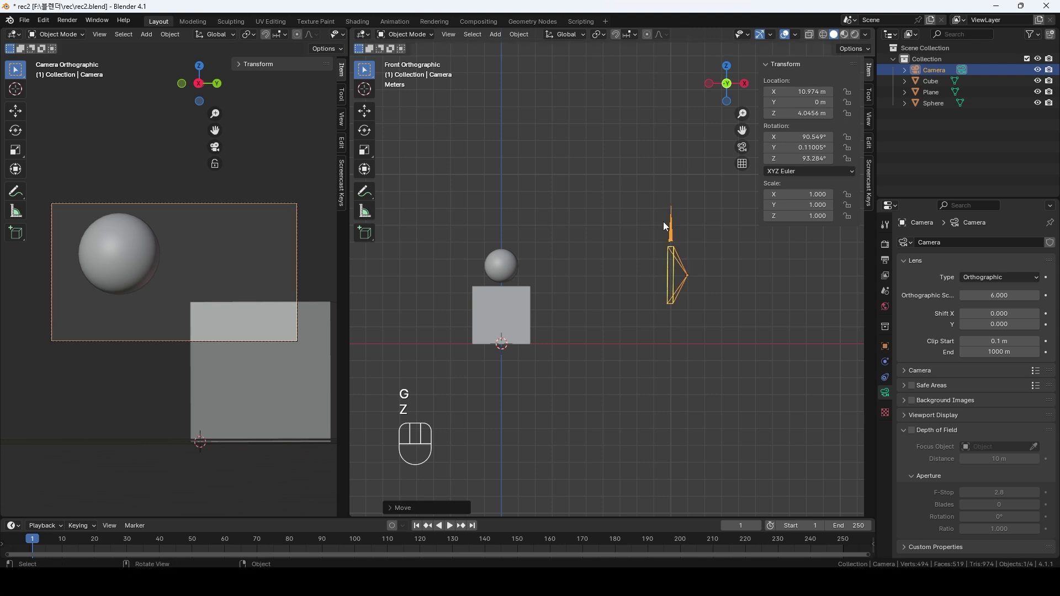
Scale the sphere down uniformly to about 0.77
click(501, 265)
key(s)
click(185, 240)
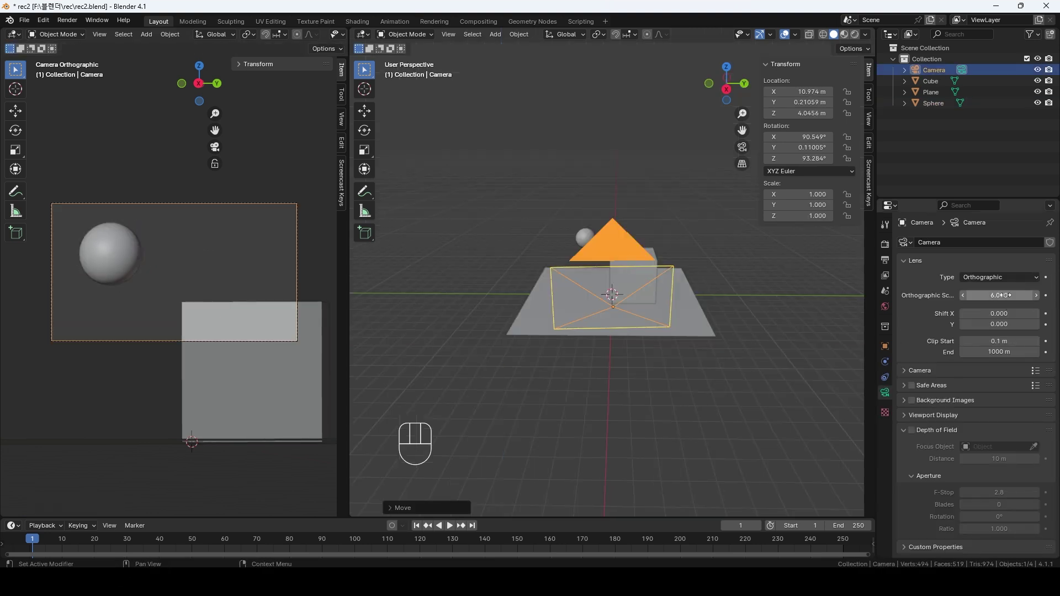
Set the camera's orthographic scale to 7.7 and the output's horizontal resolution to 1500 px
drag(1002, 296, 1031, 296)
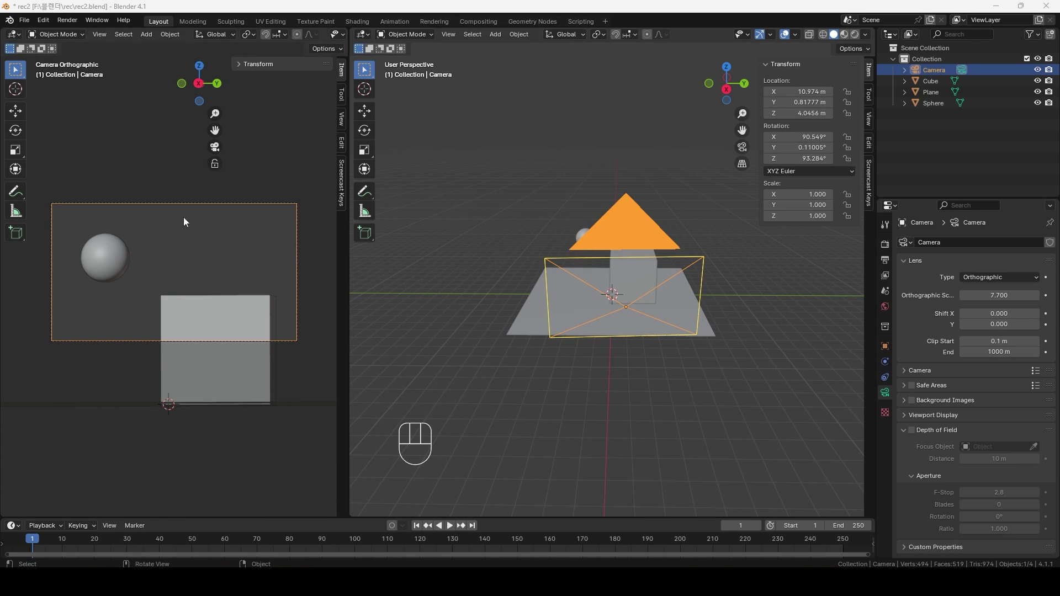
click(884, 260)
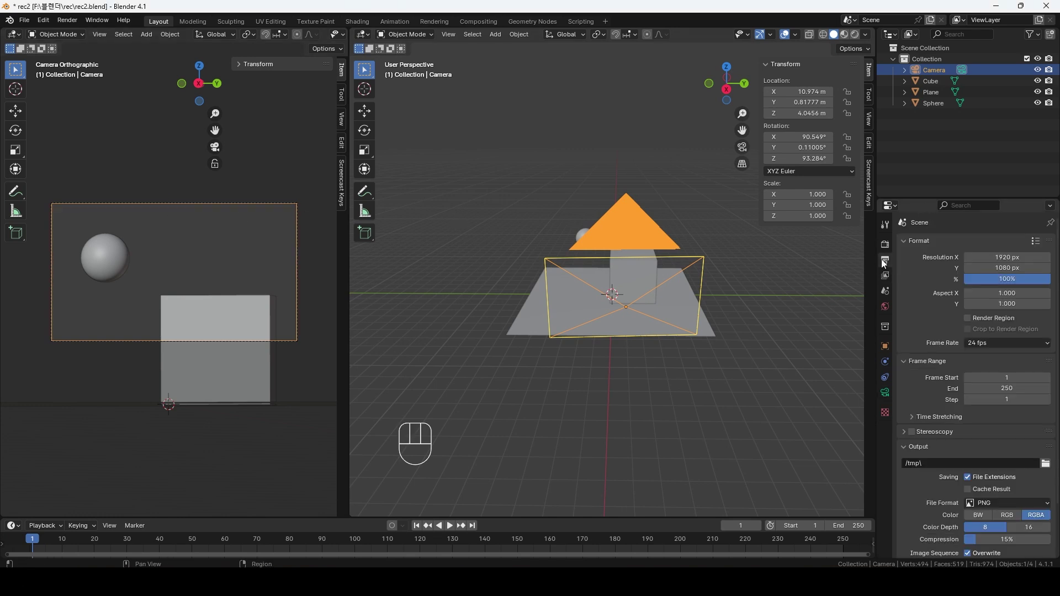
click(1005, 257)
text(1500)
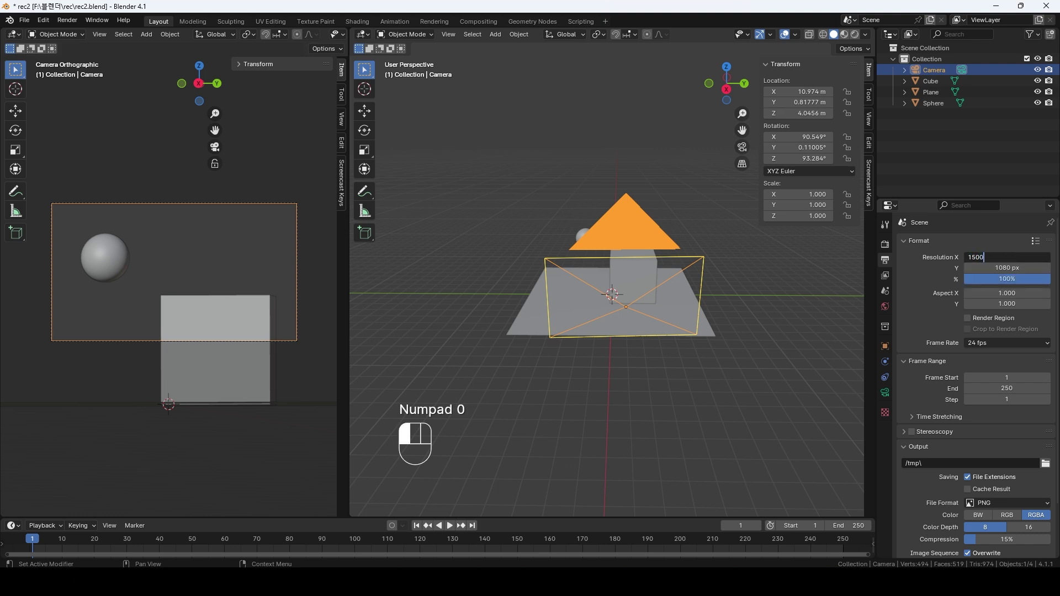
key(Return)
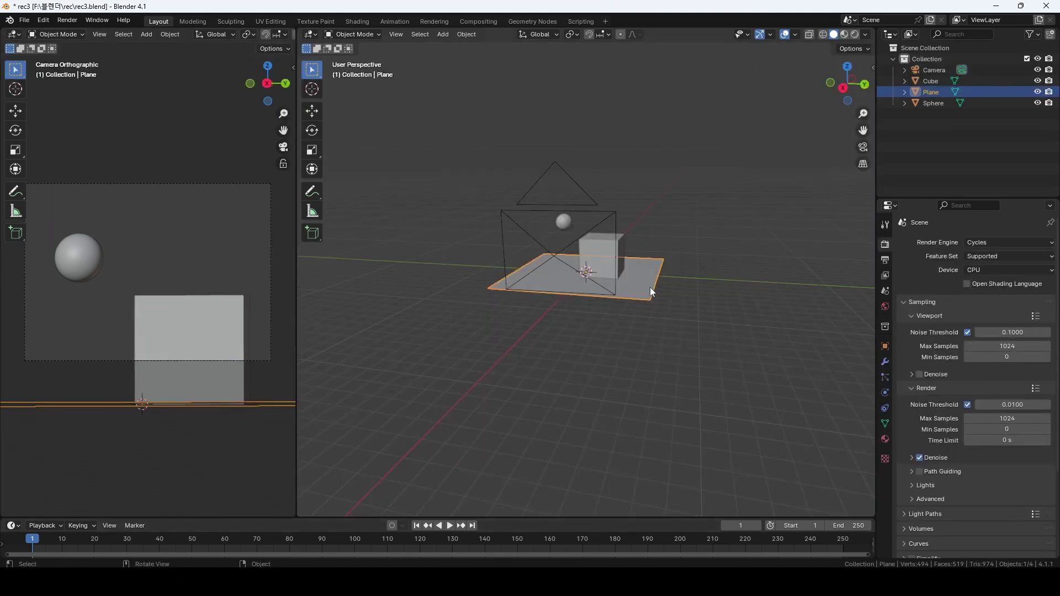
Extrude the plane's back edge straight up along Z to about local Z 1.79 m as a wall behind the cube and sphere
click(667, 334)
shift+middle_drag(664, 275, 639, 371)
click(648, 345)
key(Tab)
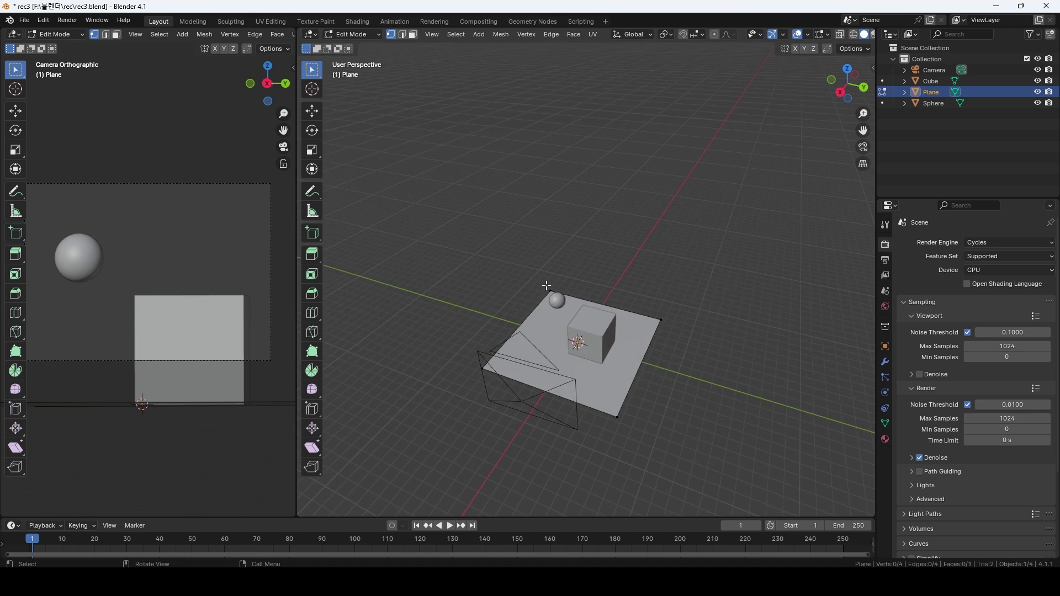
click(547, 287)
shift+drag(678, 332, 679, 332)
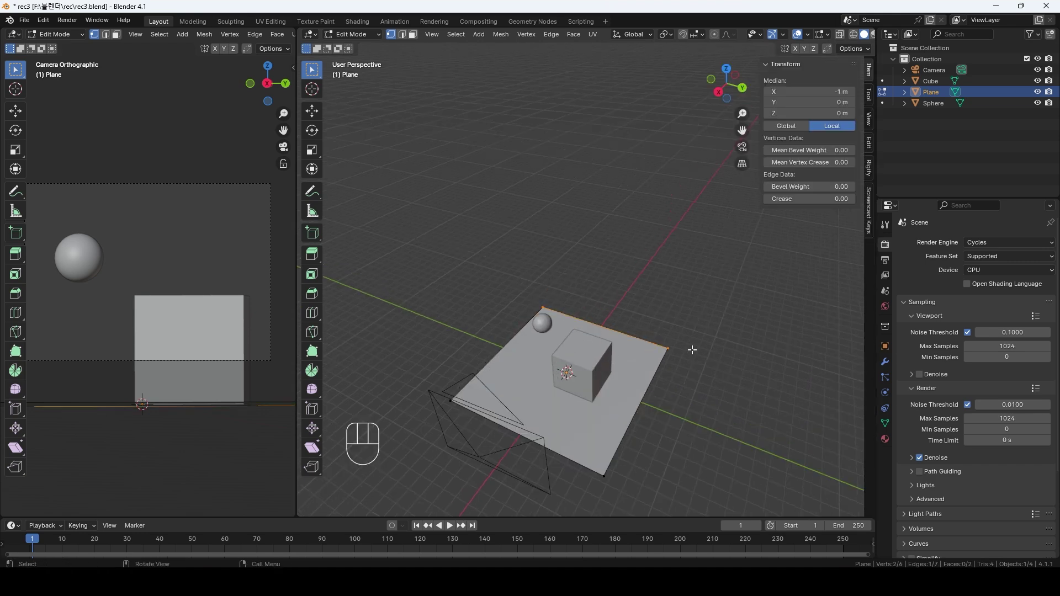
key(e)
key(z)
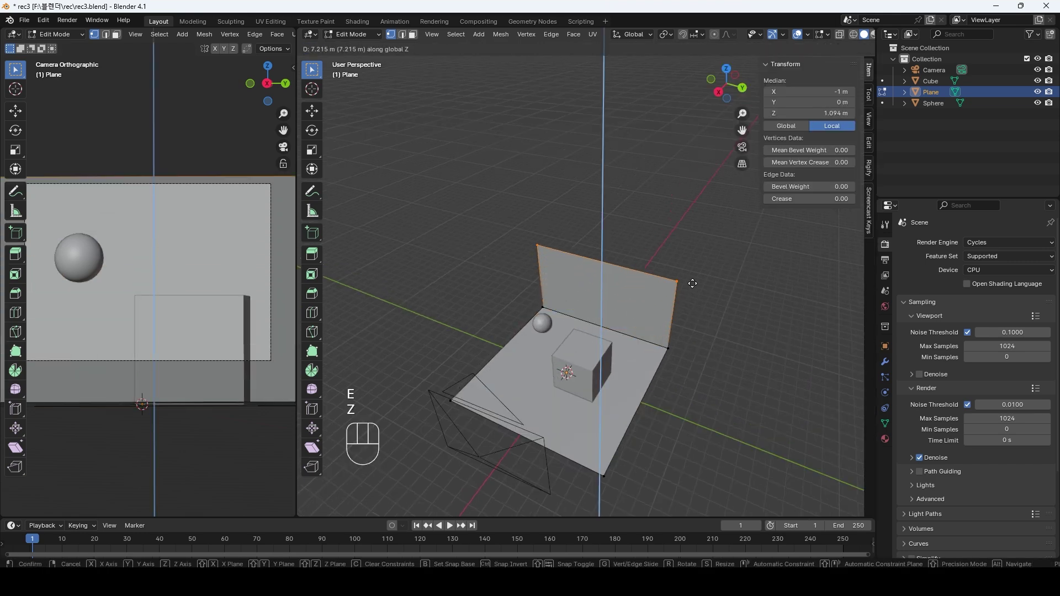
click(689, 234)
key(Tab)
key(Tab)
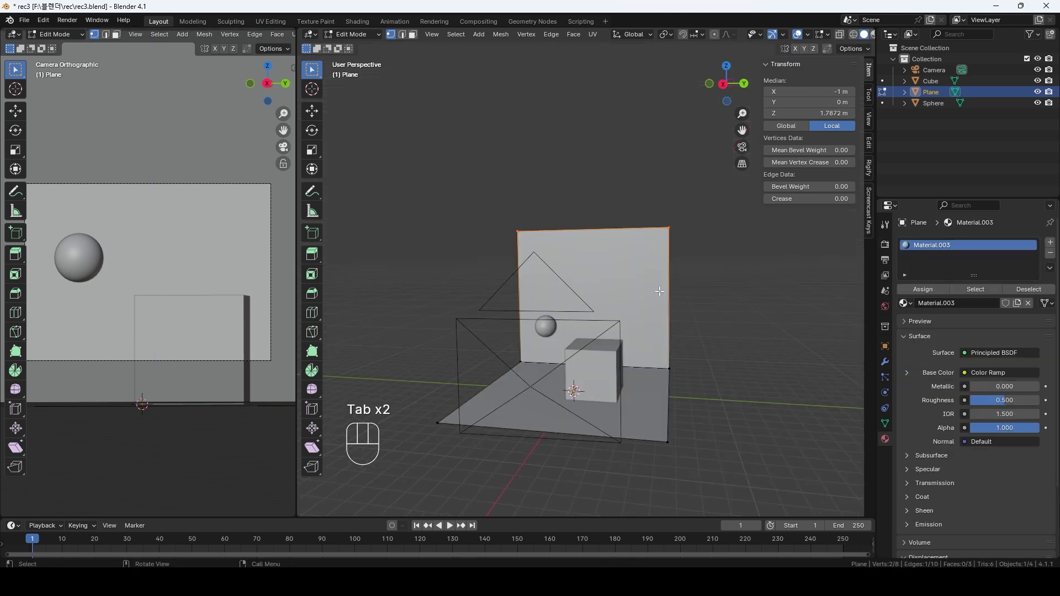
key(Tab)
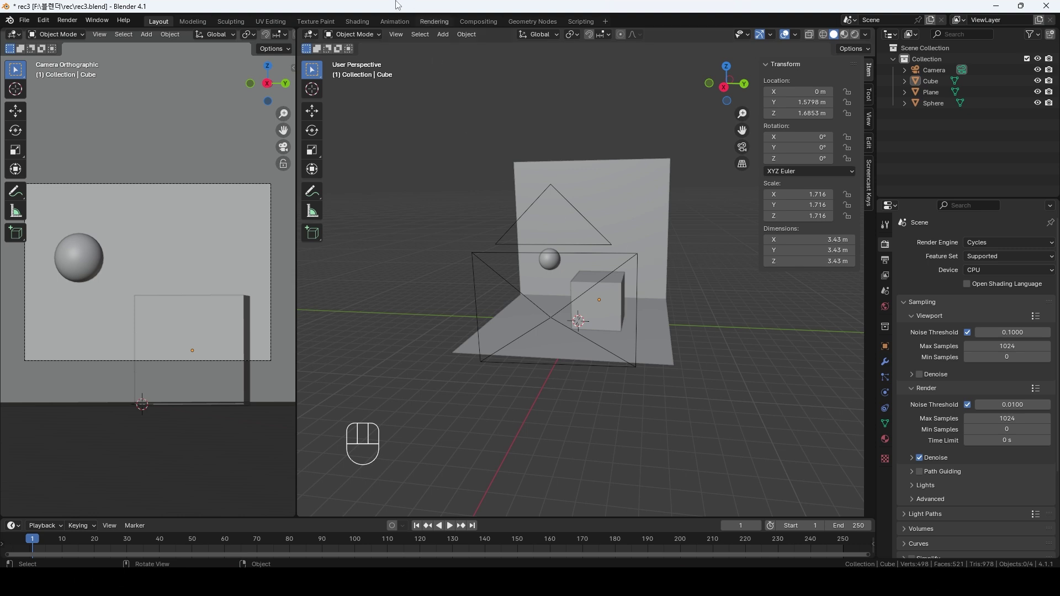
Give the cube a new material with a purple base color and show the material's preview
click(885, 438)
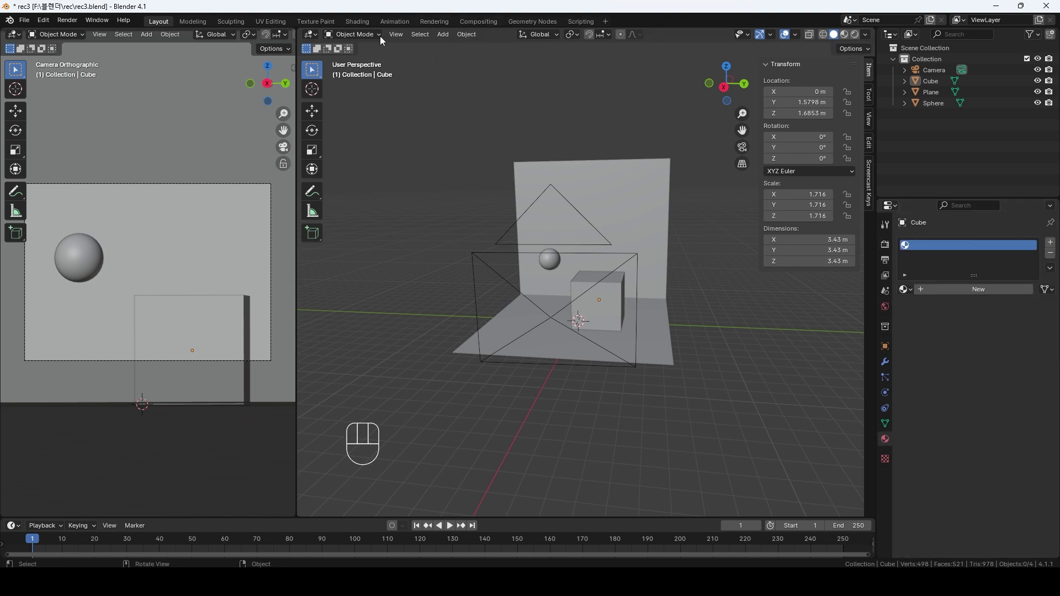
click(356, 23)
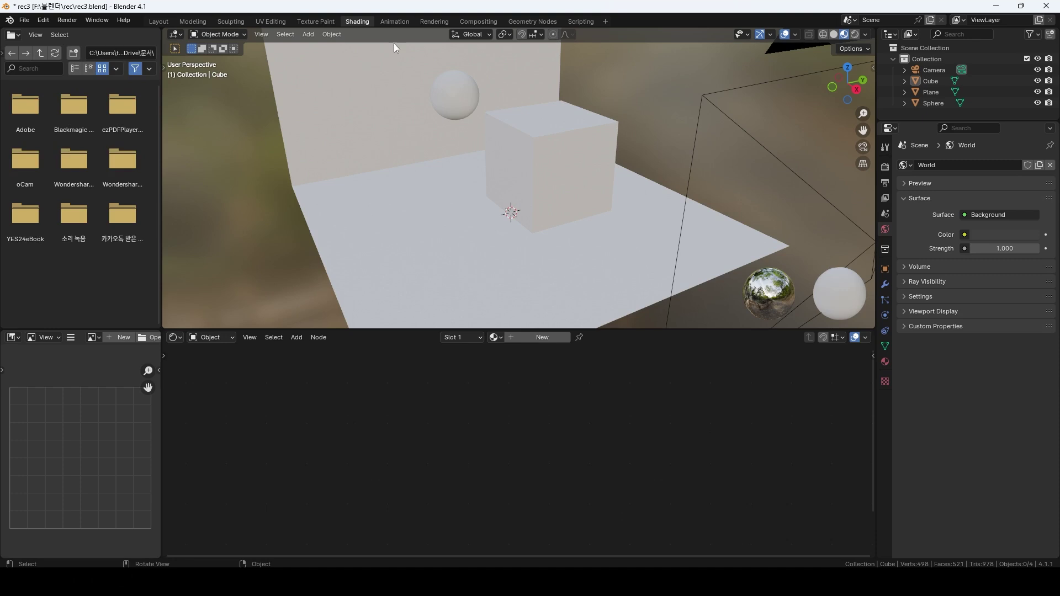
click(164, 23)
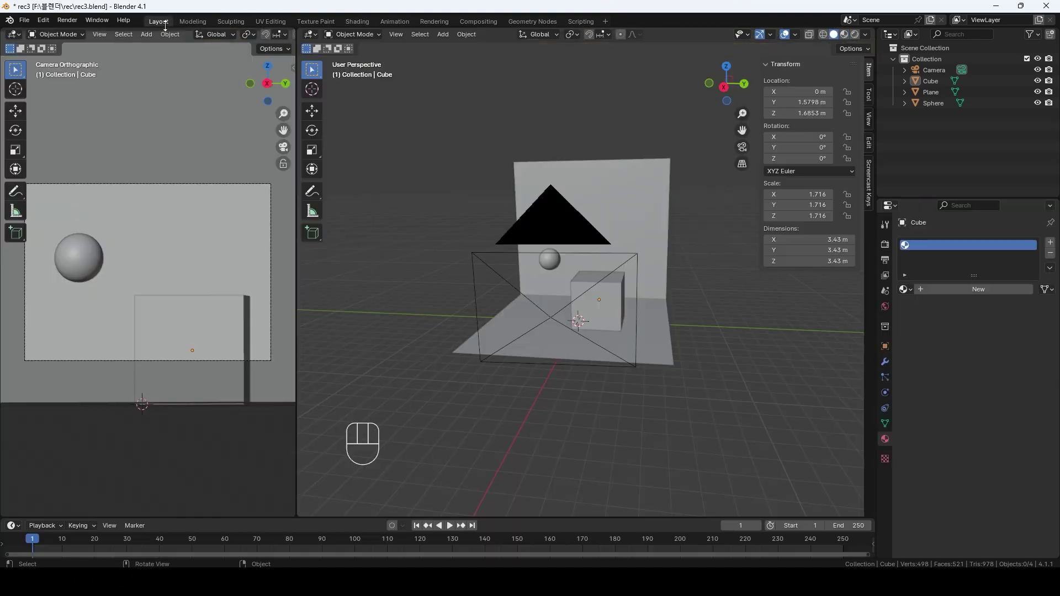
click(607, 317)
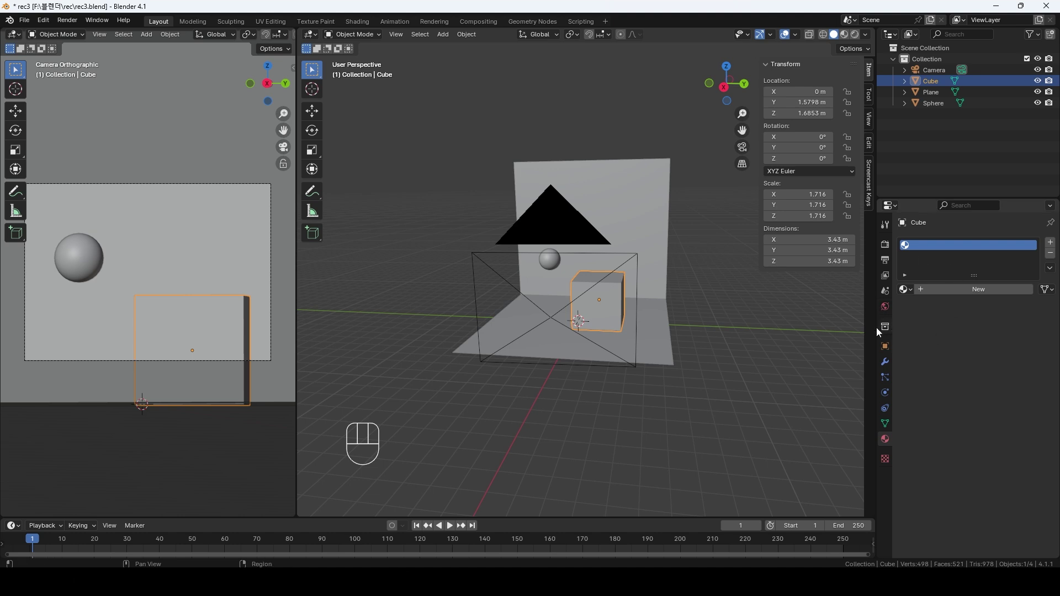
click(952, 291)
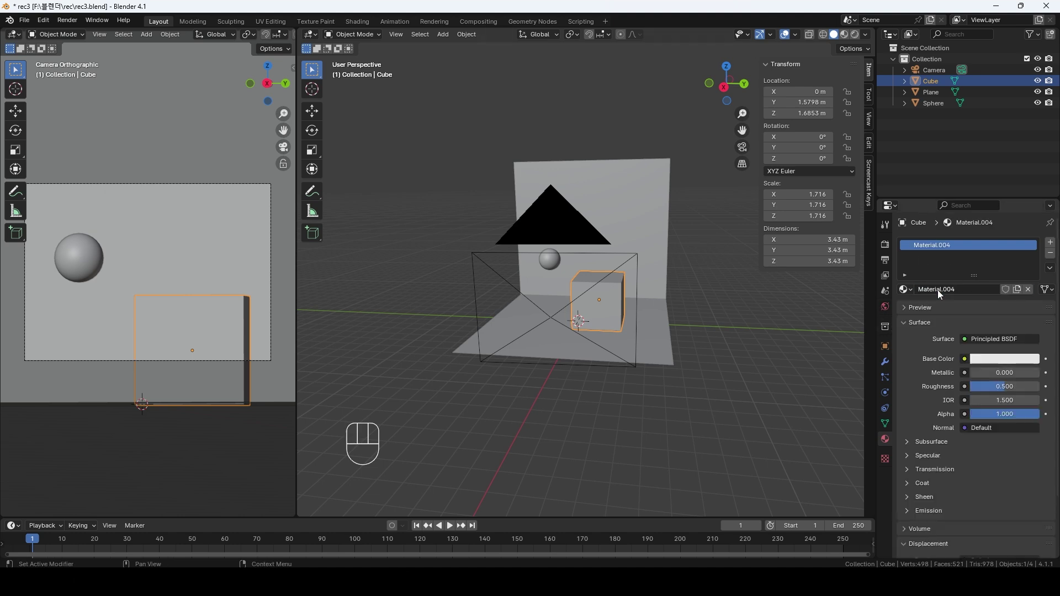
click(1001, 360)
click(993, 250)
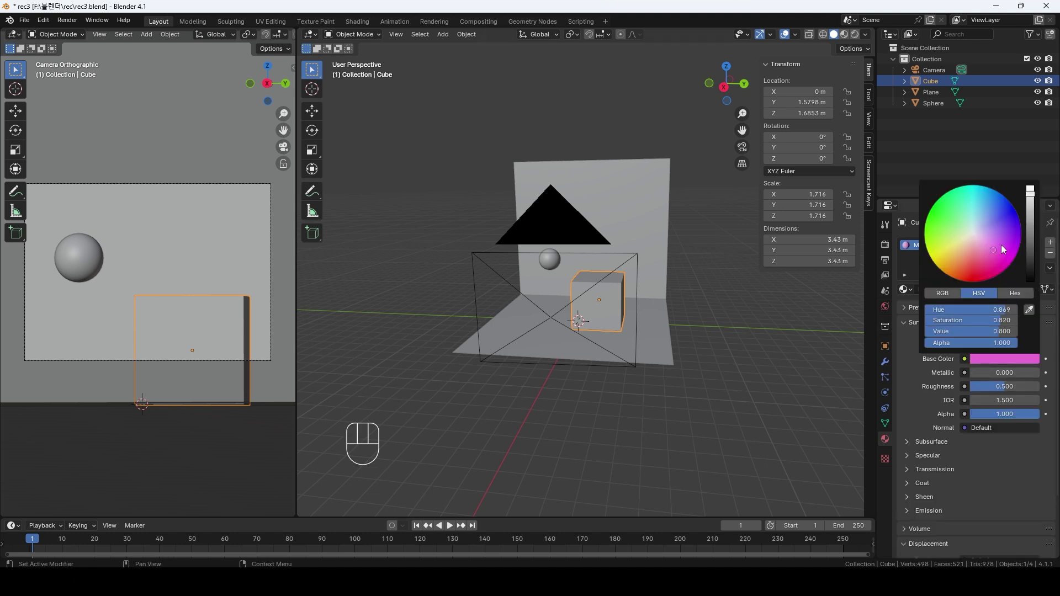
click(999, 233)
click(806, 296)
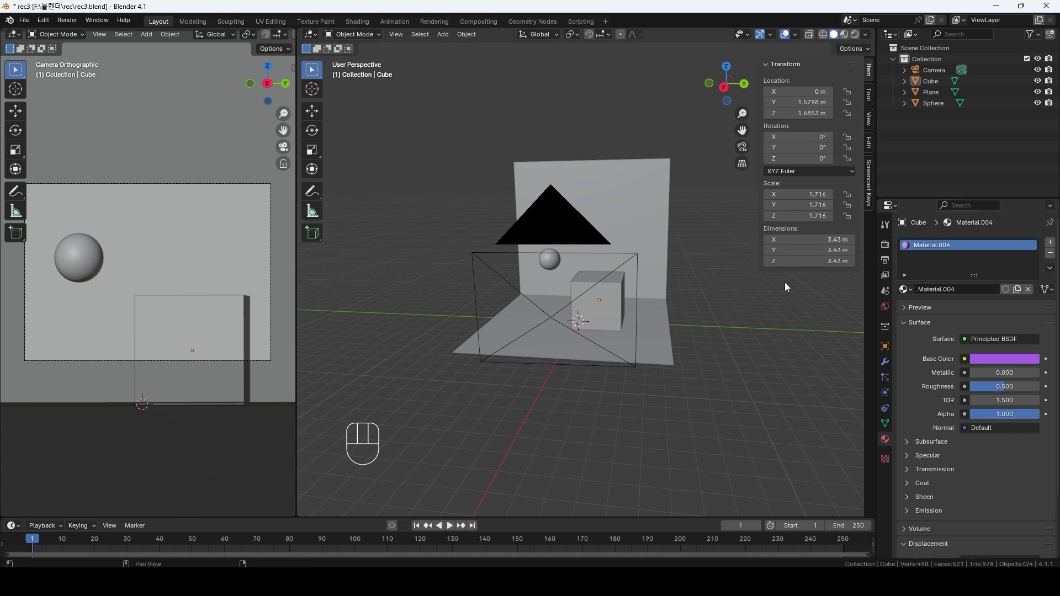
click(953, 307)
click(599, 313)
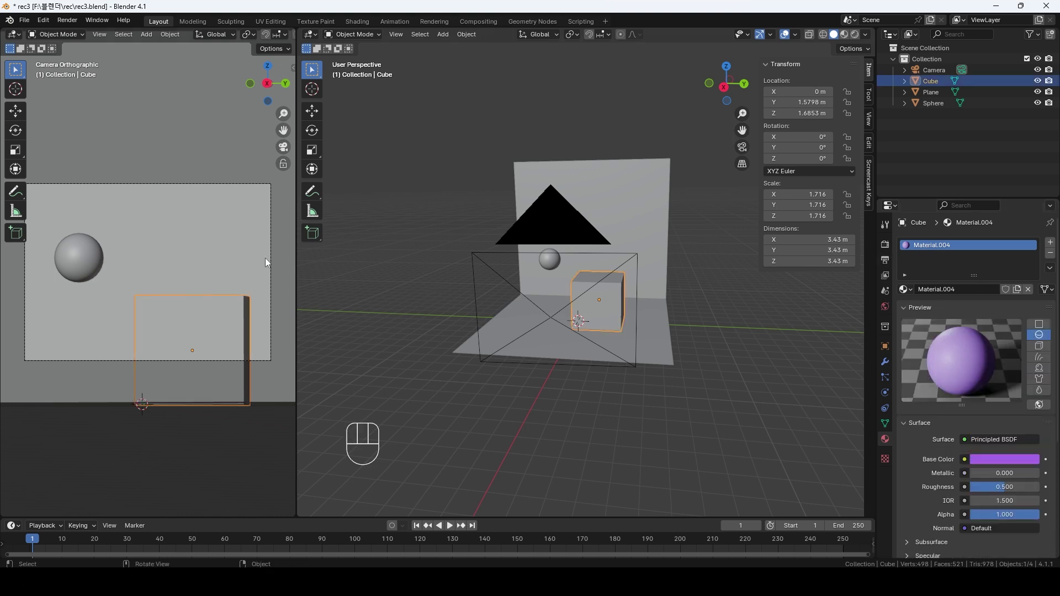
Switch the camera-view viewport to Rendered shading and add a Sun light to the scene
key(z)
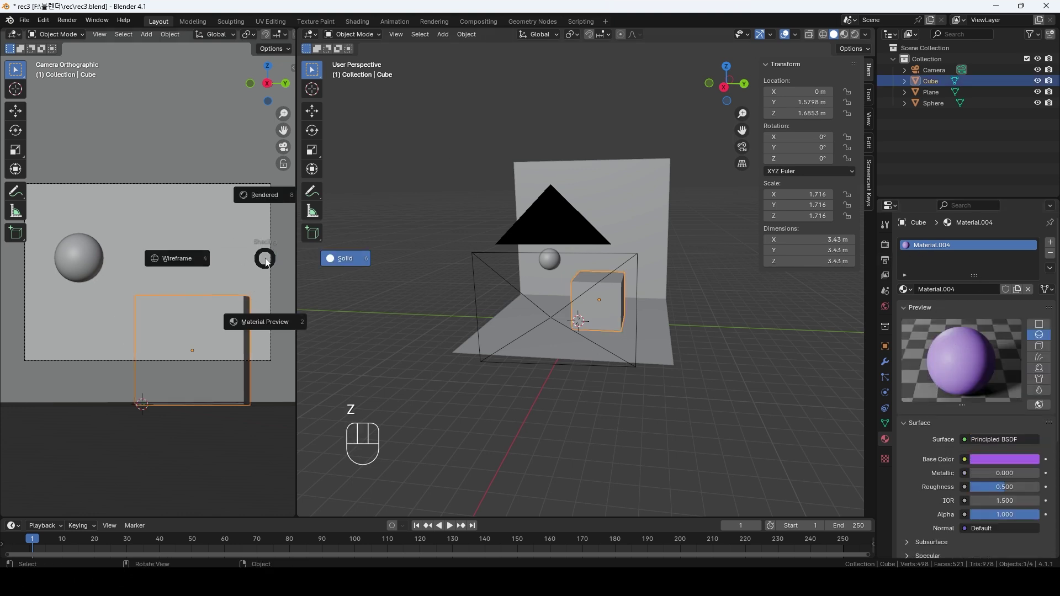
click(252, 199)
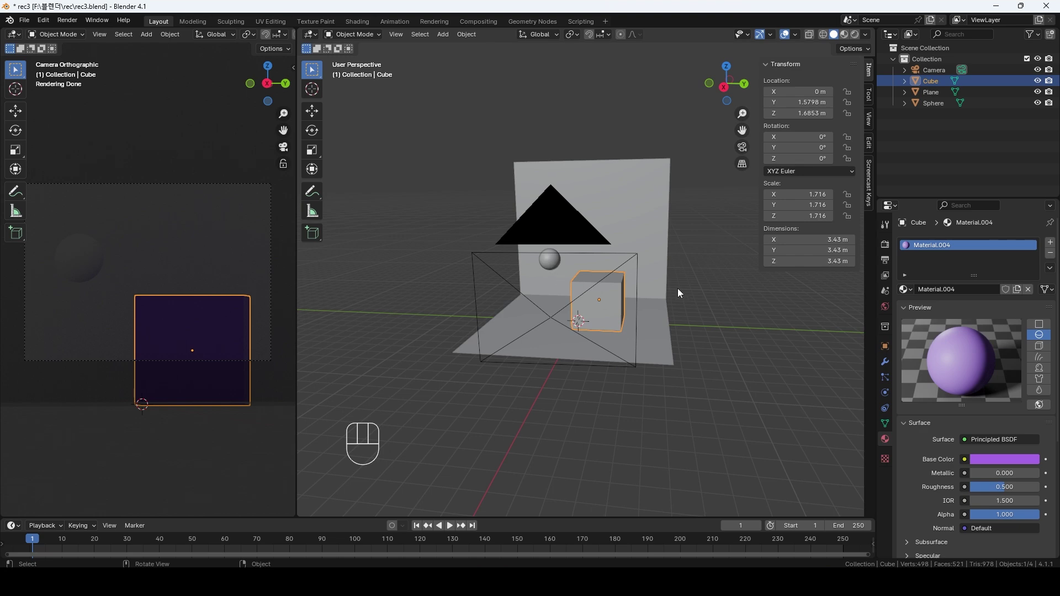
key(shift+a)
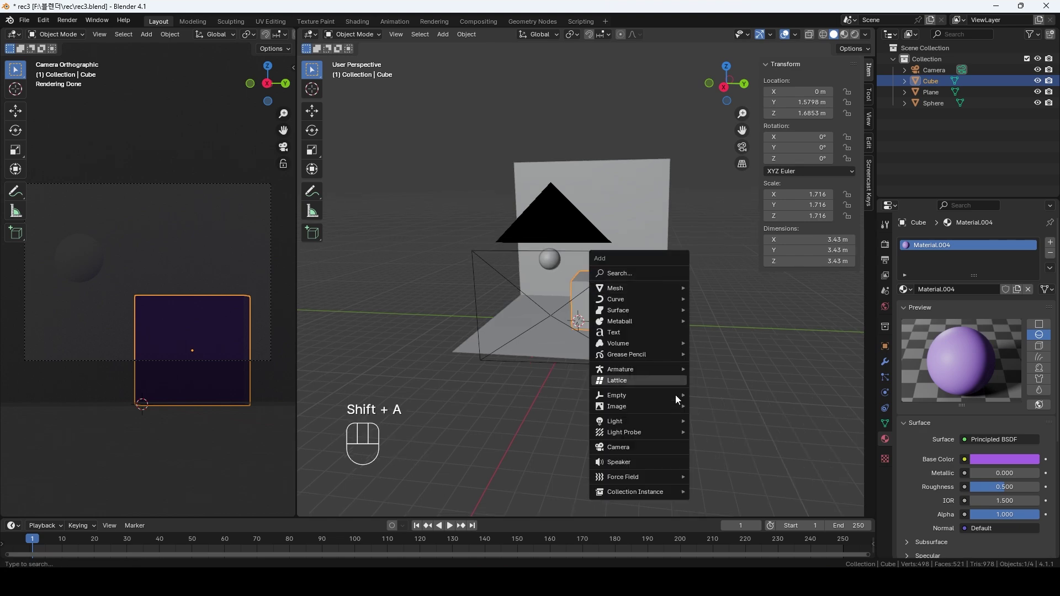
mouse_move(676, 418)
click(737, 433)
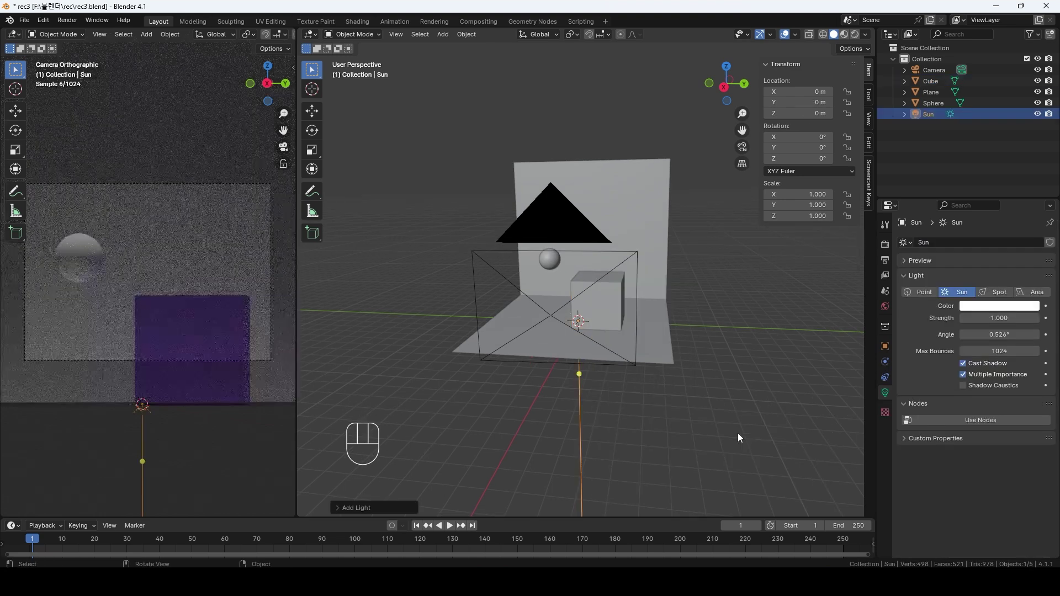
Move the sun light above the objects to about Y 4.96 m and Z 9.31 m
key(g)
key(z)
click(737, 301)
key(g)
key(y)
click(807, 305)
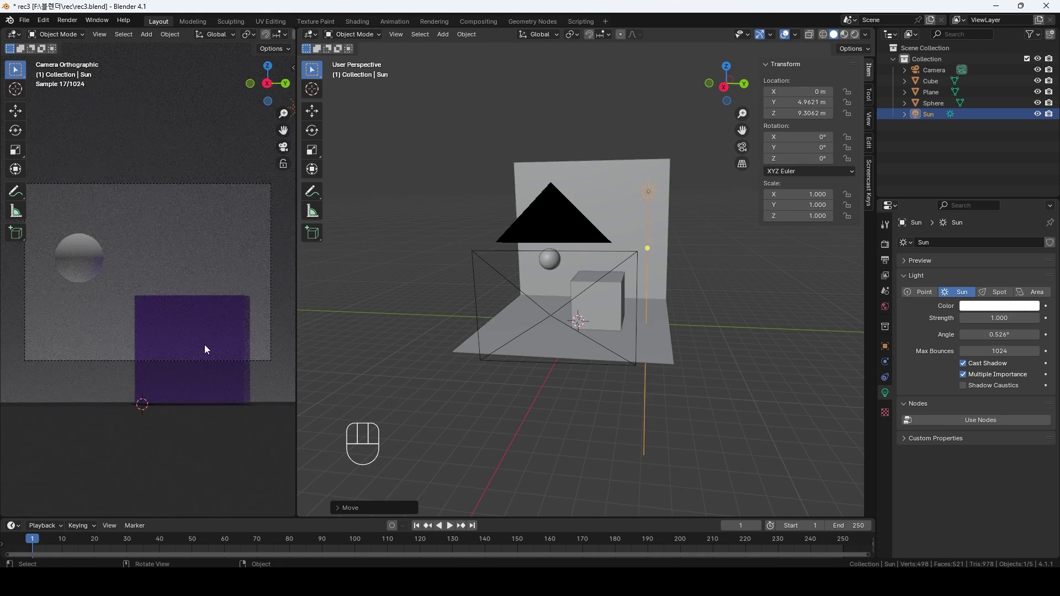
Give the sphere a new material with a yellow base color, about hue 0.149, saturation 0.910 and value 0.800
click(552, 261)
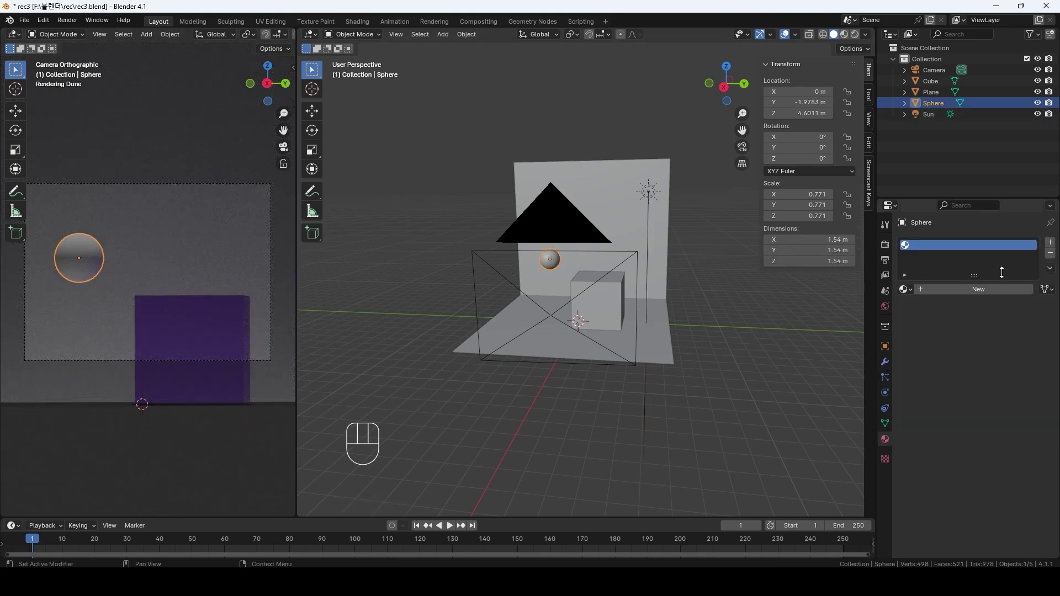
click(978, 289)
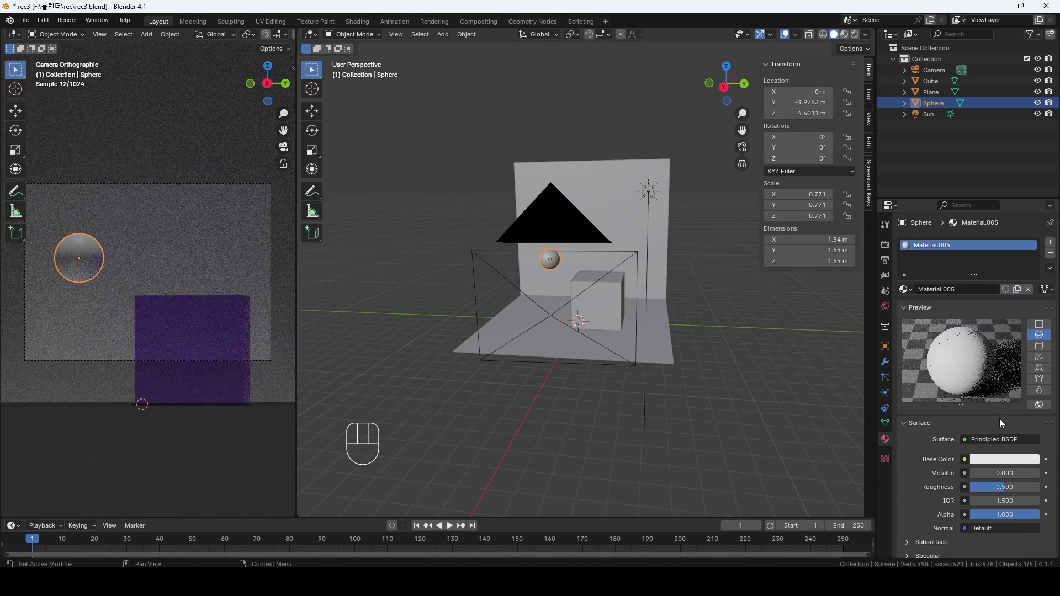
click(949, 308)
click(999, 359)
click(945, 252)
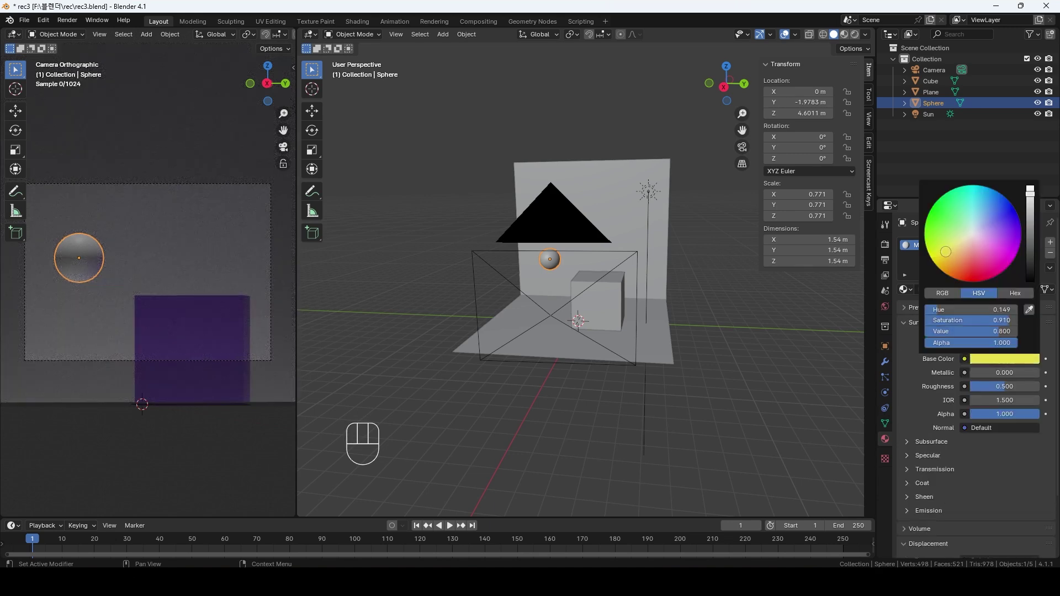
Select the sun light and adjust its strength
click(646, 431)
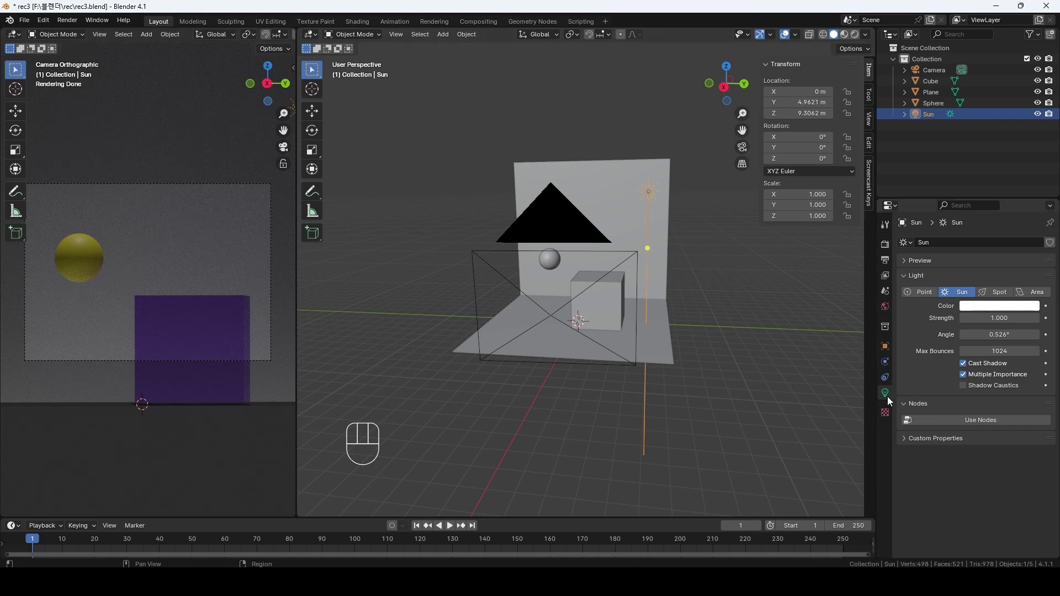
drag(972, 317, 1002, 318)
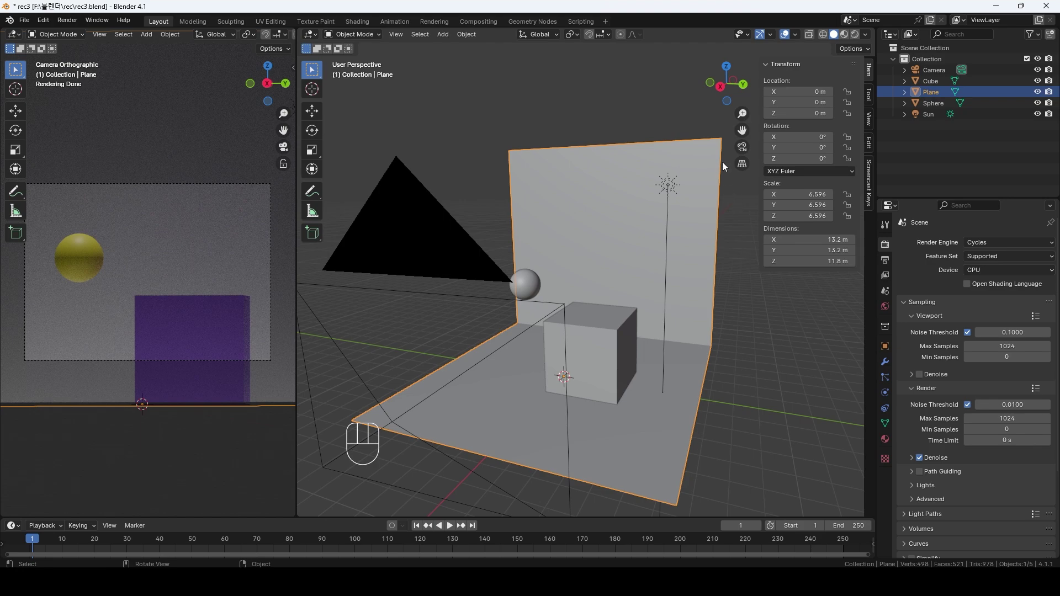
Separate the back wall face from the floor plane into its own object and select that wall in Object Mode
key(Tab)
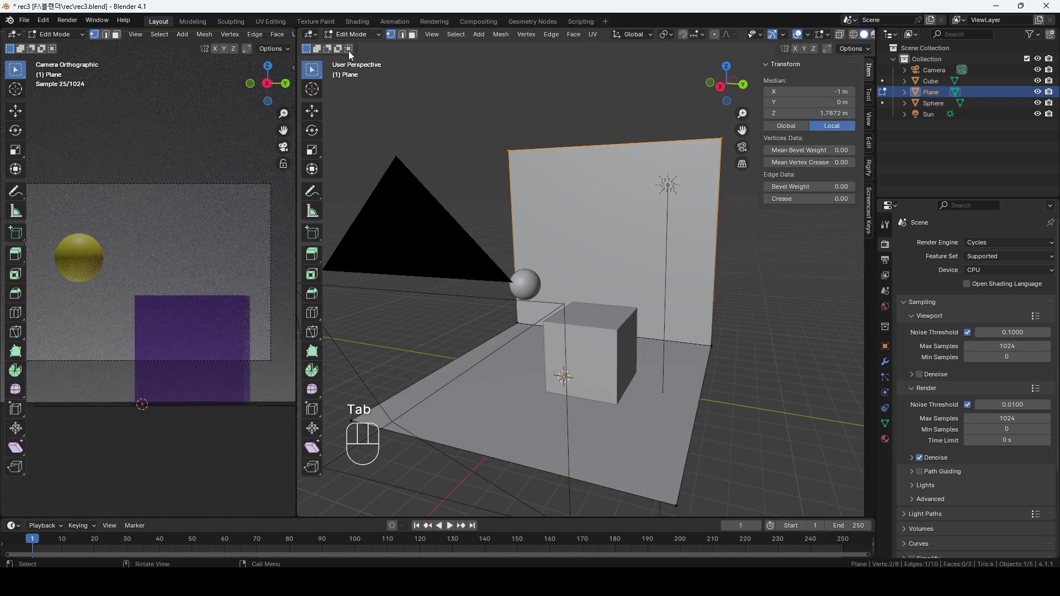
drag(468, 115, 741, 359)
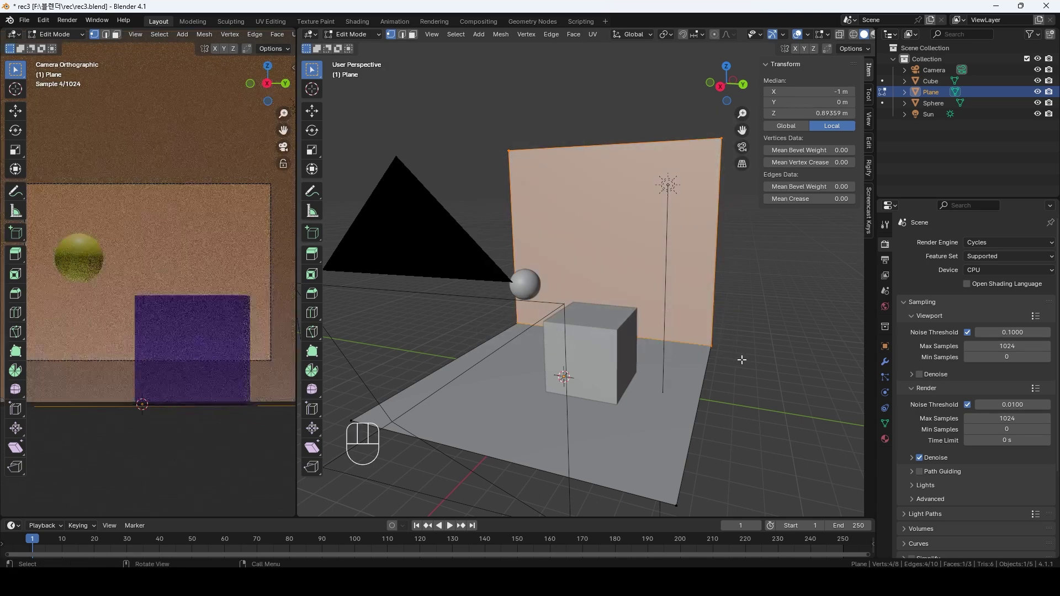
key(p)
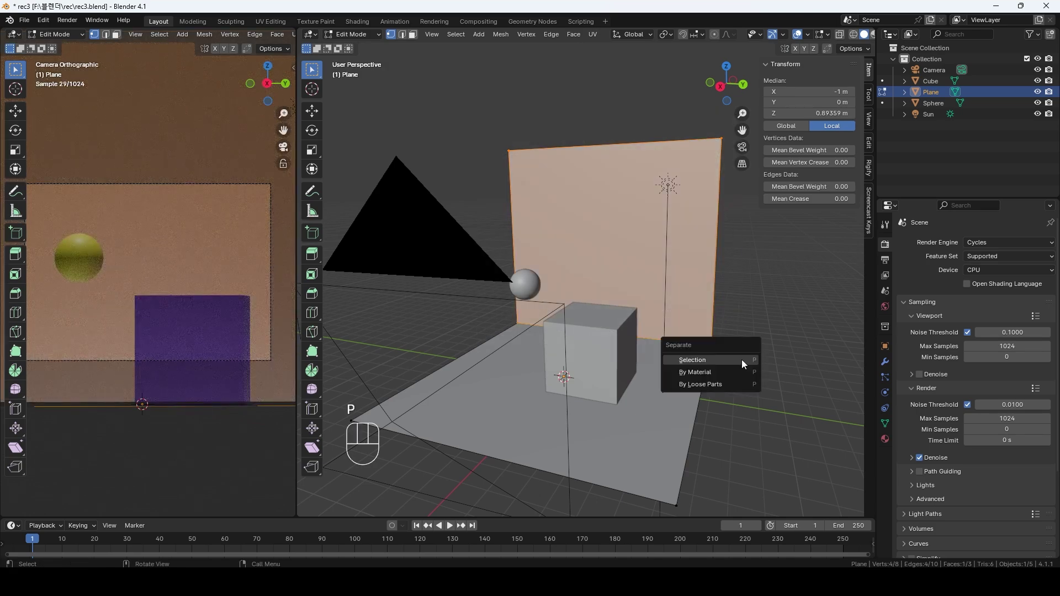
click(742, 360)
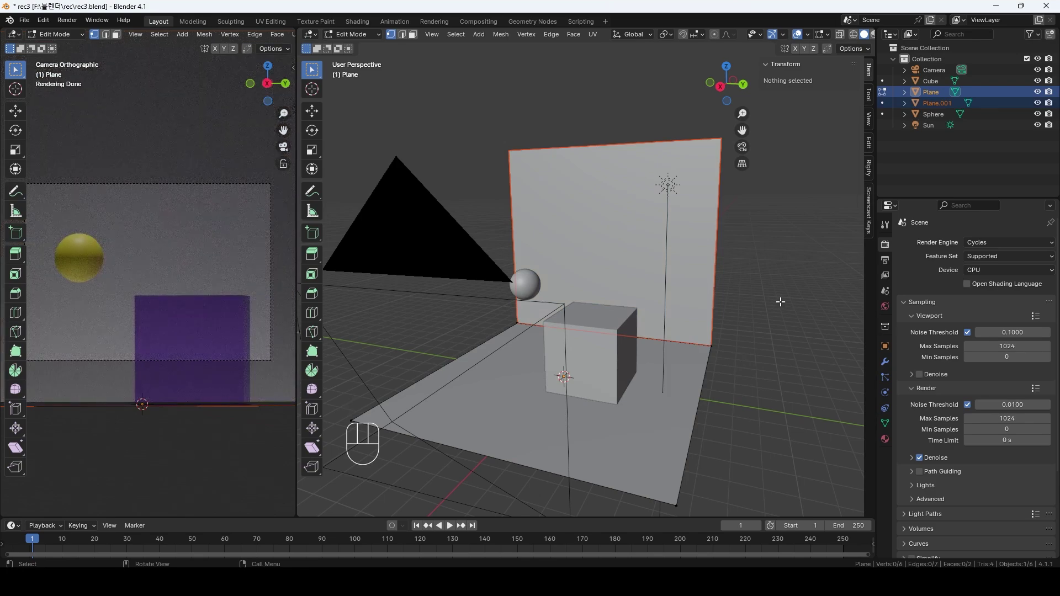
key(Tab)
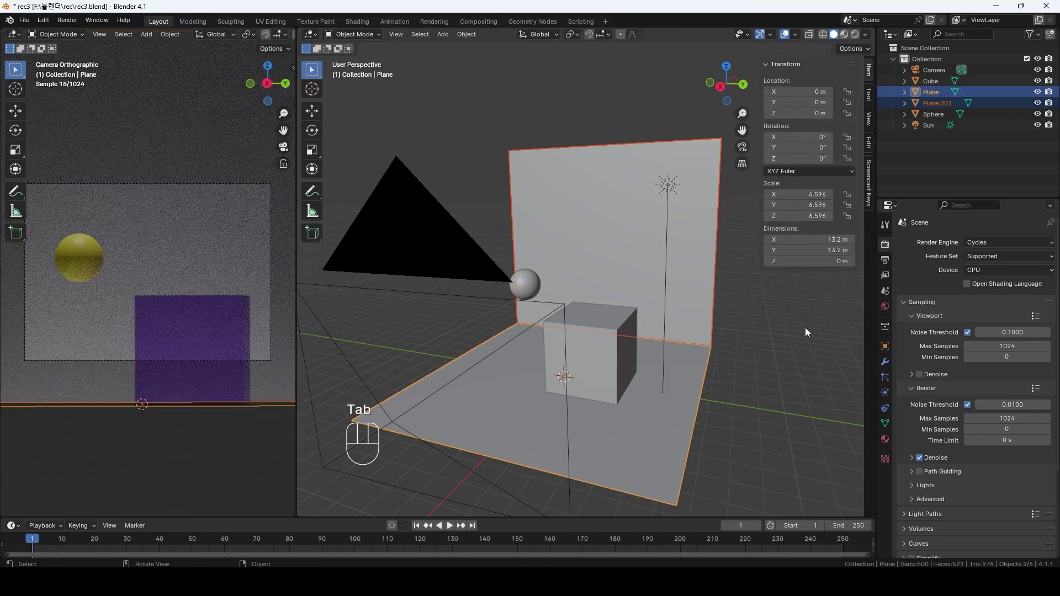
click(744, 329)
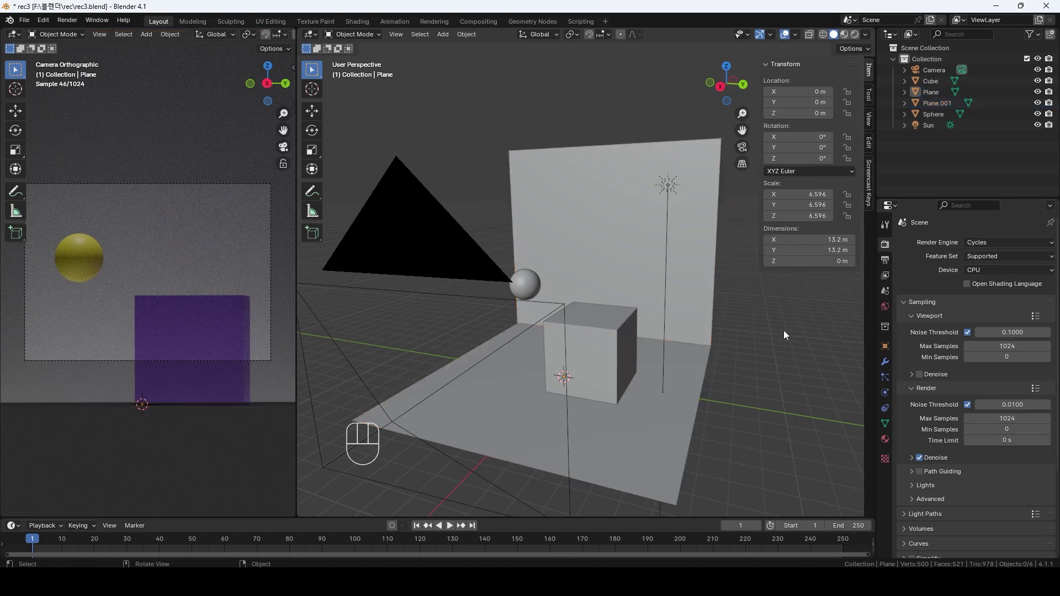
click(710, 288)
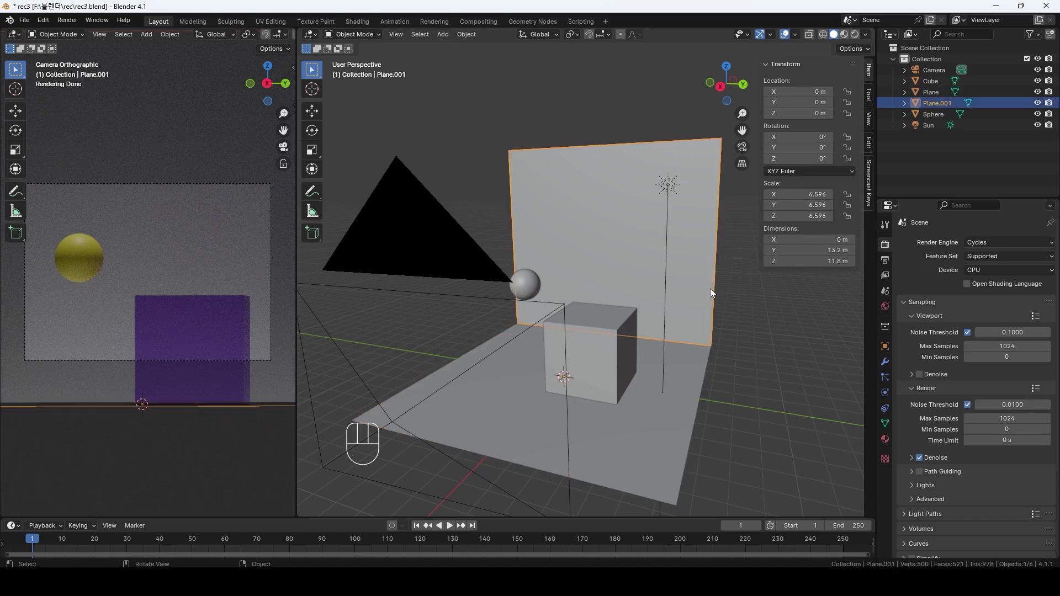
key(g)
key(Escape)
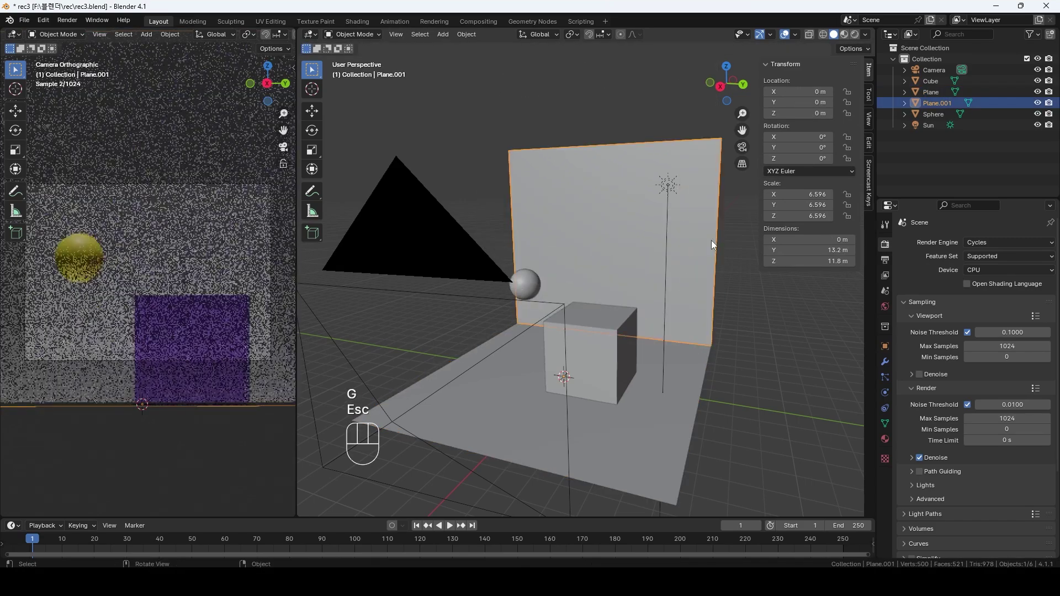
Switch to the Shading workspace in Material Preview and give the separated wall a new material
click(886, 437)
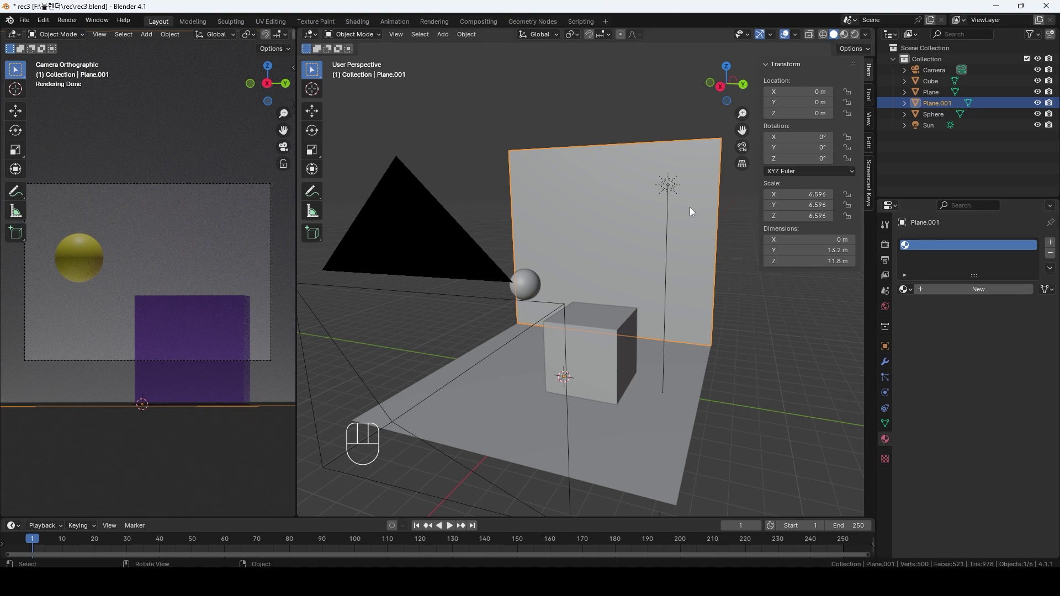
click(358, 21)
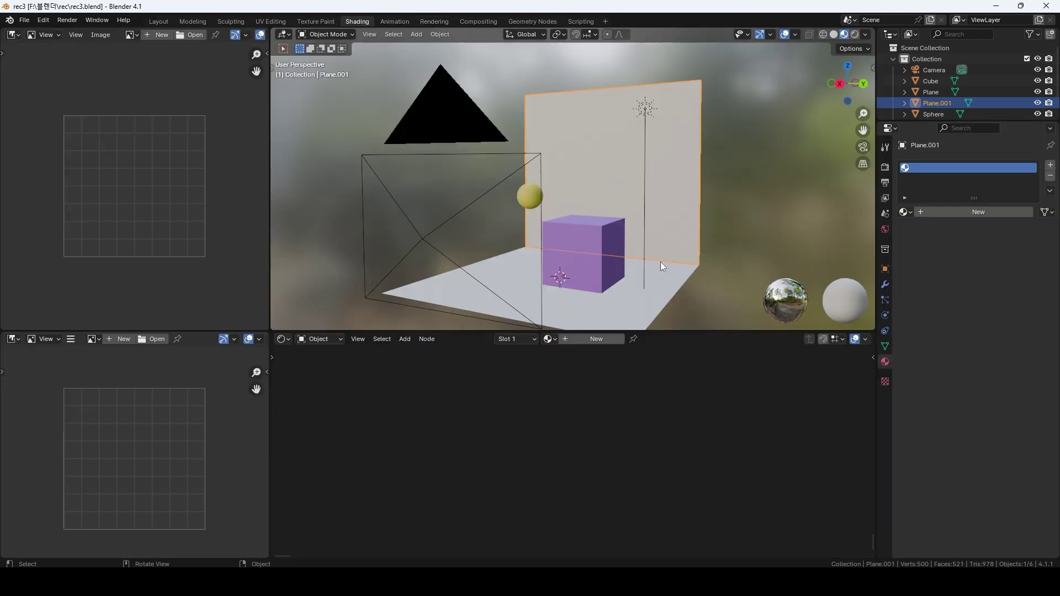
key(z)
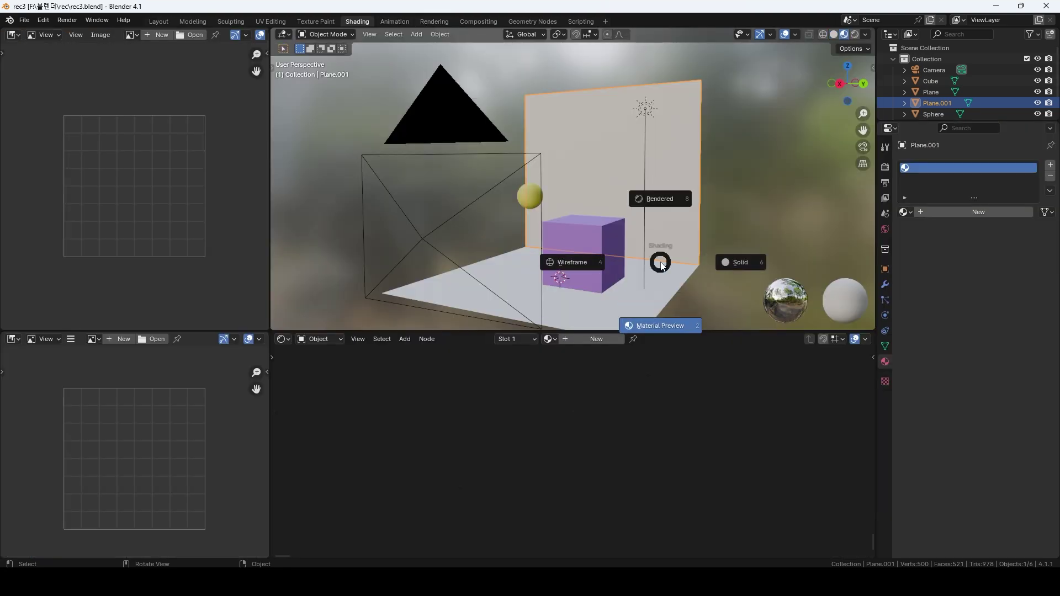
click(676, 339)
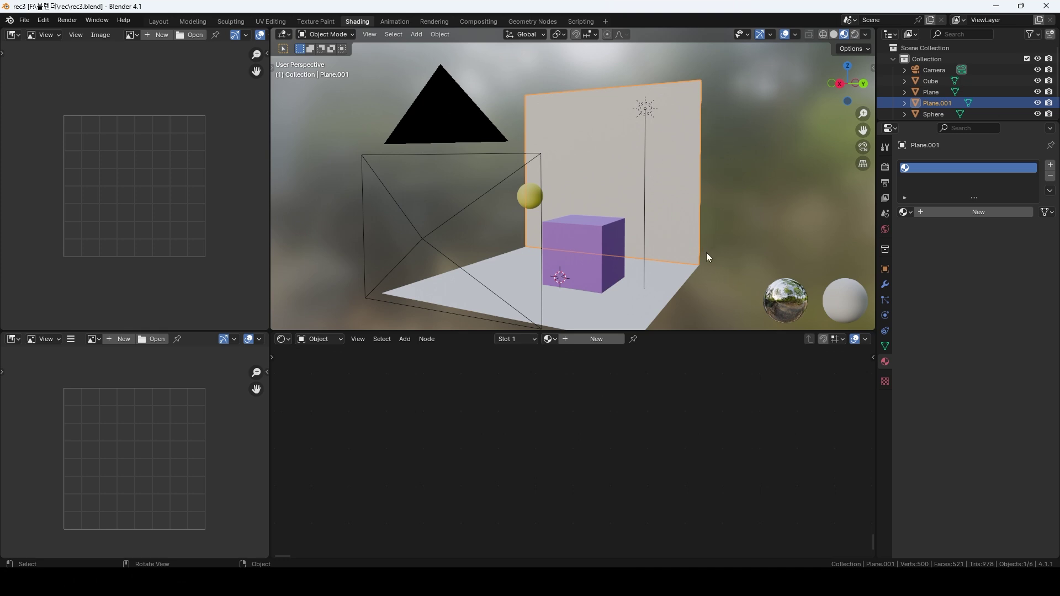
middle_drag(707, 253, 715, 256)
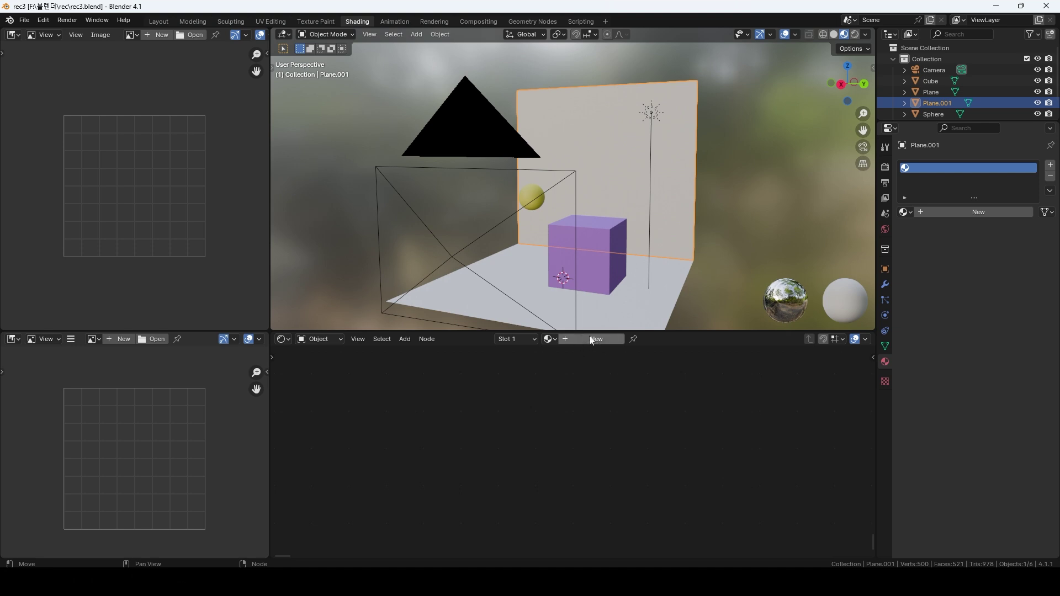
click(599, 339)
middle_drag(611, 476, 485, 498)
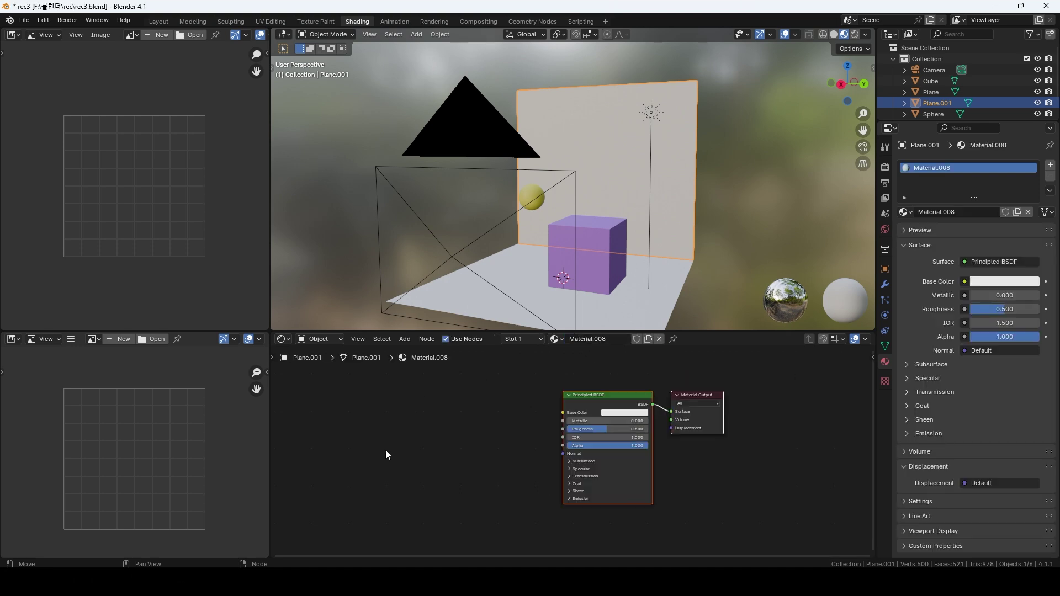
Add a Color Ramp node before the Principled BSDF in the wall's material
key(shift+a)
click(372, 430)
text(color ramp)
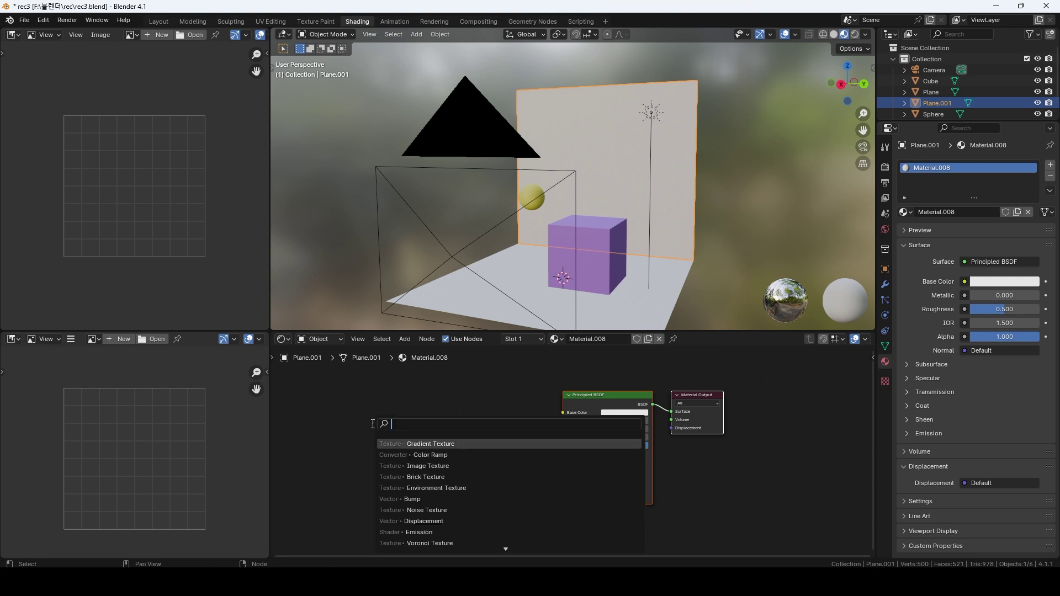
key(Return)
click(420, 409)
Add a Gradient Texture node before the Color Ramp in the wall's material
key(shift+a)
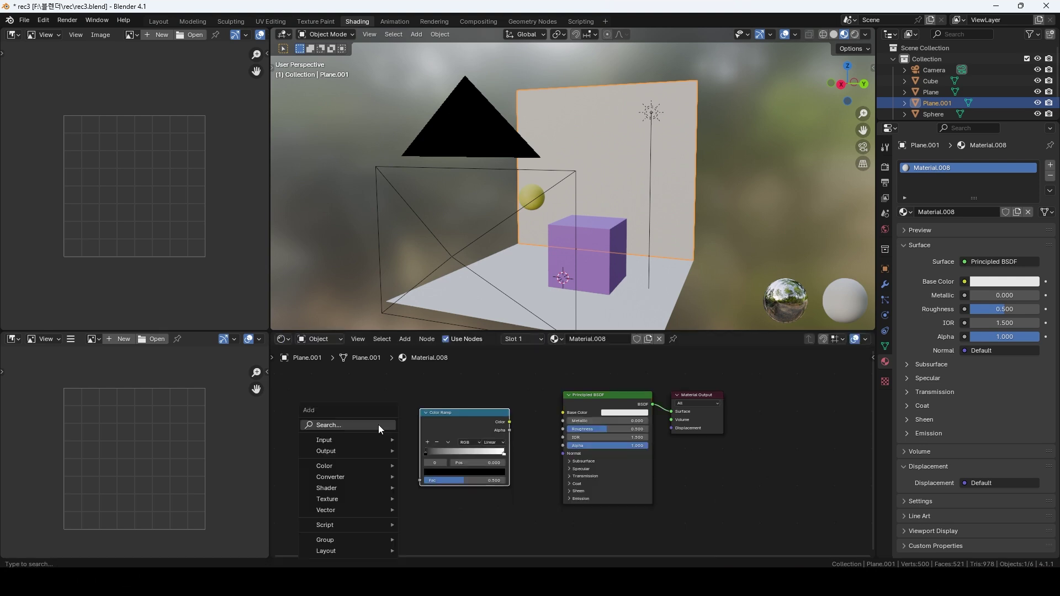
click(378, 425)
text(gradient te)
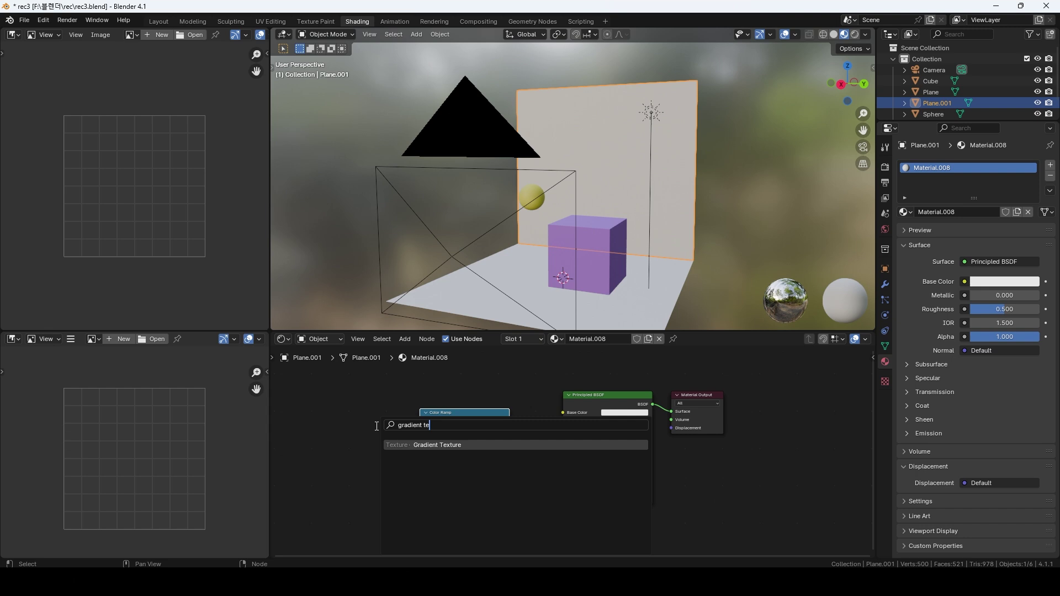
key(Return)
click(341, 432)
Link the Gradient Texture's Color to the Color Ramp's Fac, and the ramp's Color to the shader's Base Color
drag(391, 443, 420, 494)
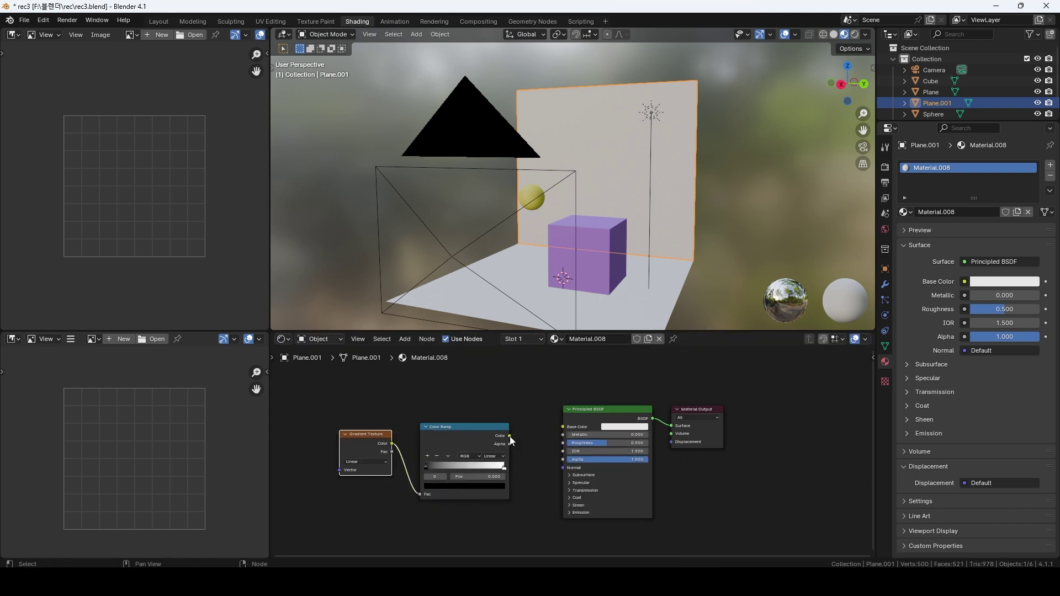
drag(510, 436, 558, 426)
drag(479, 426, 503, 426)
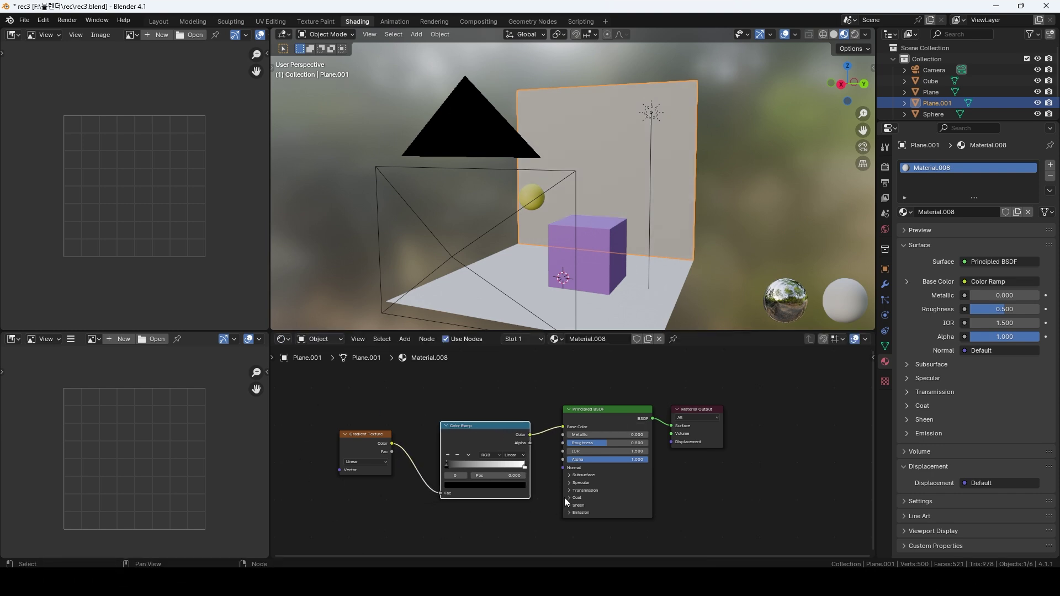
Add linked Texture Coordinate and Mapping nodes to the Gradient Texture with Node Wrangler and set the mapping's Y rotation to about 100°
middle_drag(360, 478, 431, 467)
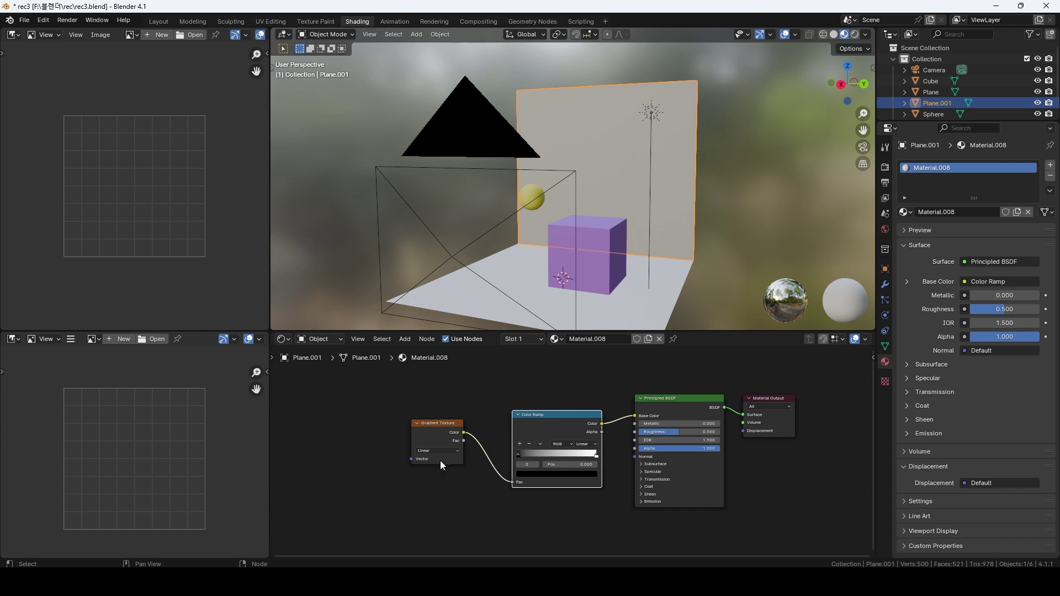
click(425, 422)
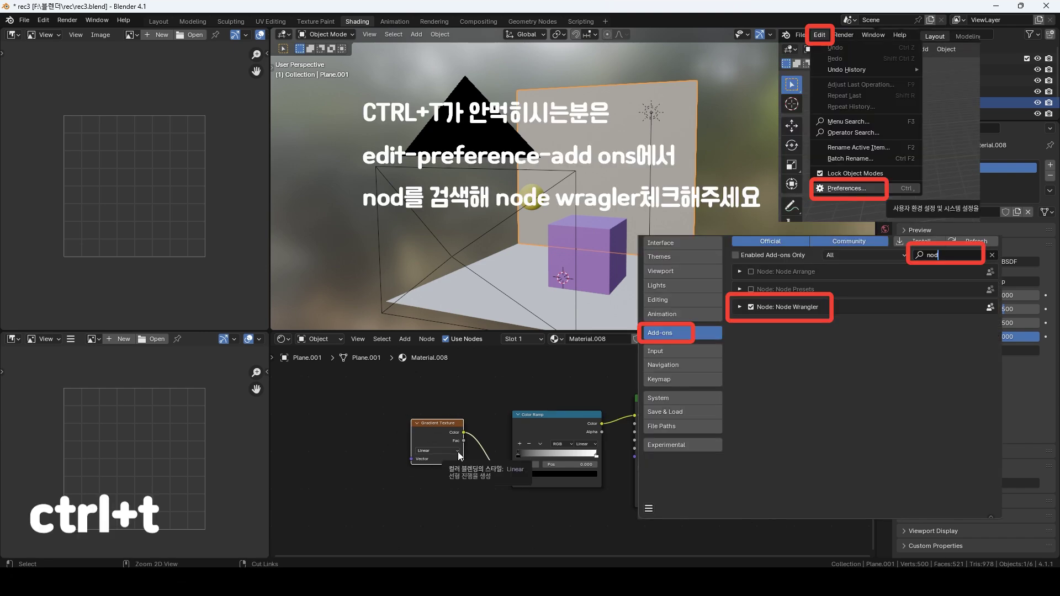
key(ctrl+t)
middle_drag(416, 422, 507, 389)
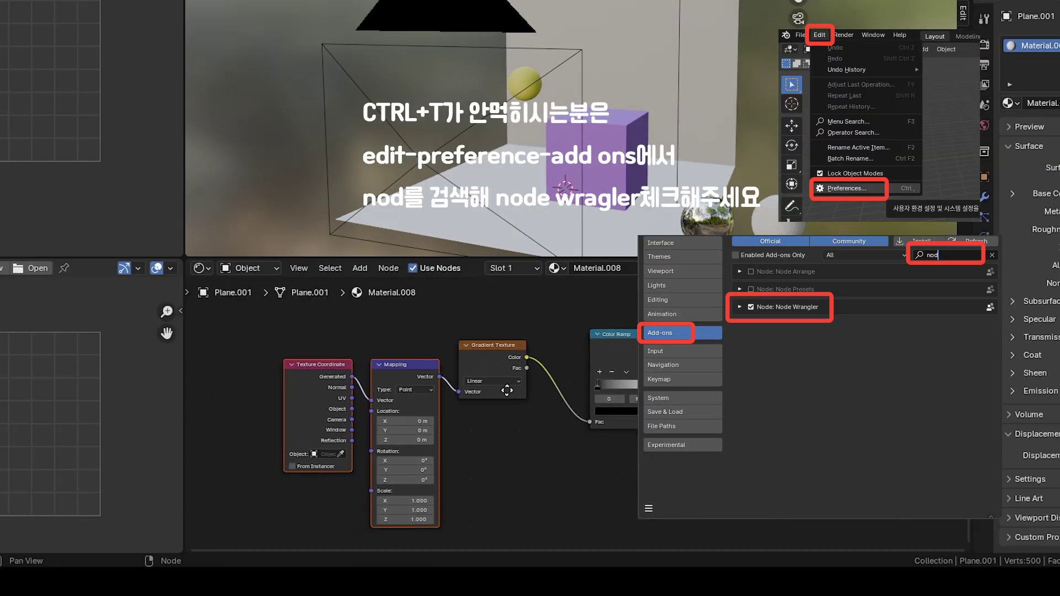
drag(404, 365, 393, 346)
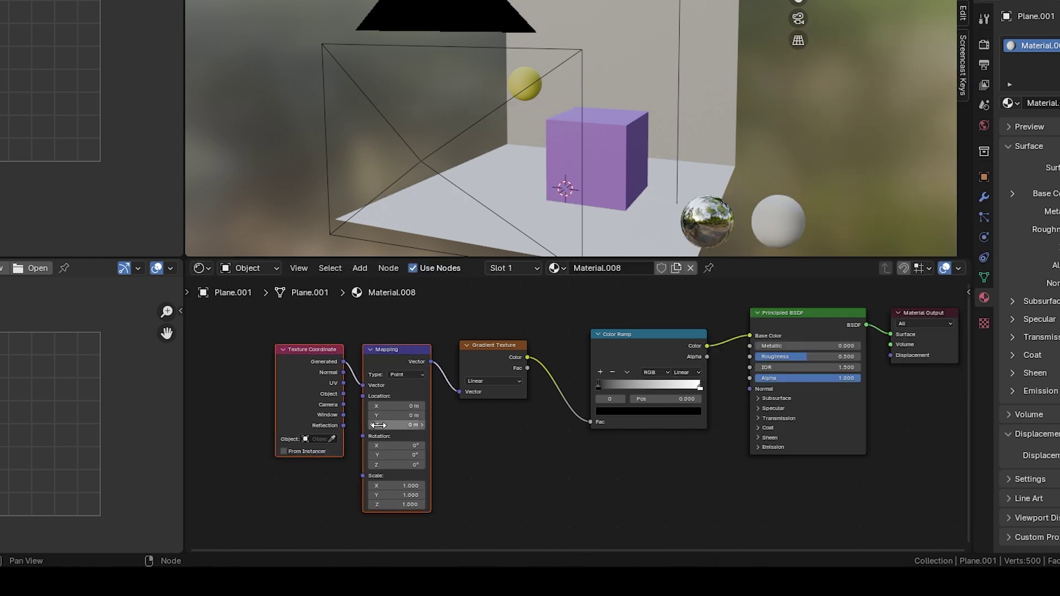
drag(392, 453, 485, 455)
drag(434, 482, 433, 483)
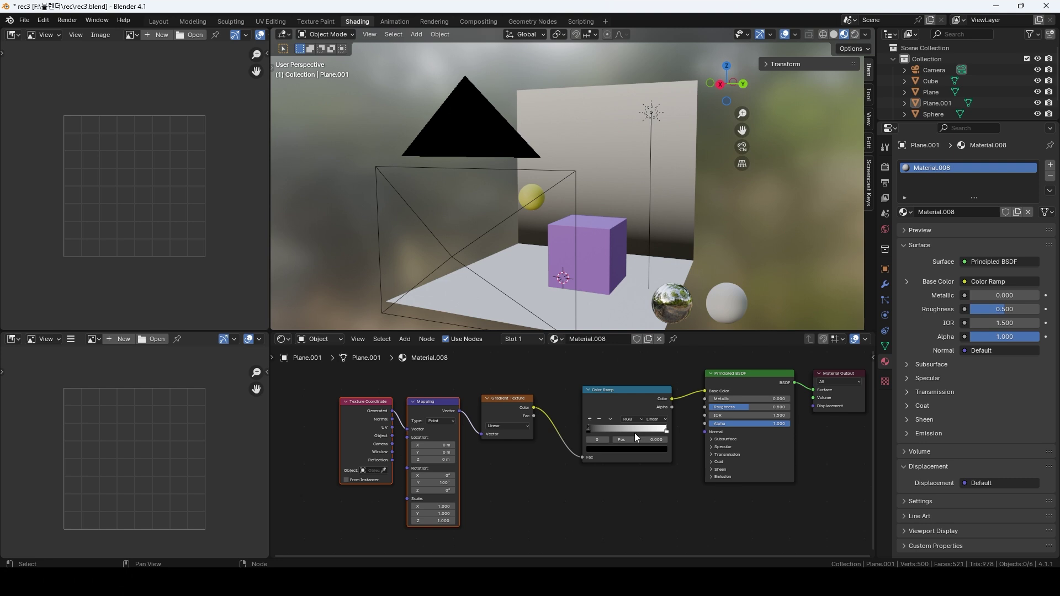
Change the Color Ramp's first stop from black to dark blue
click(609, 449)
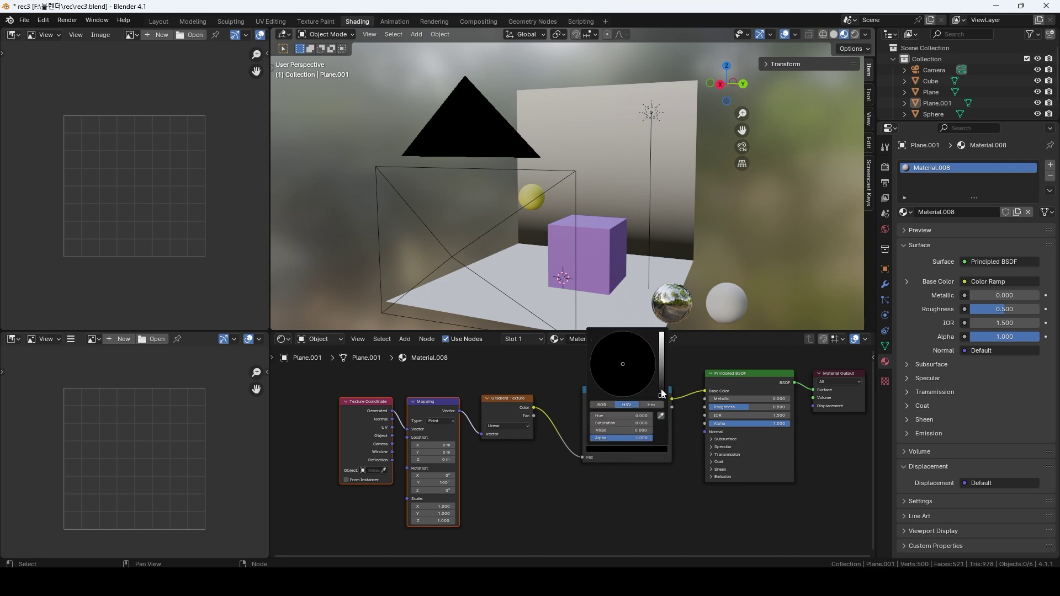
drag(664, 394, 645, 350)
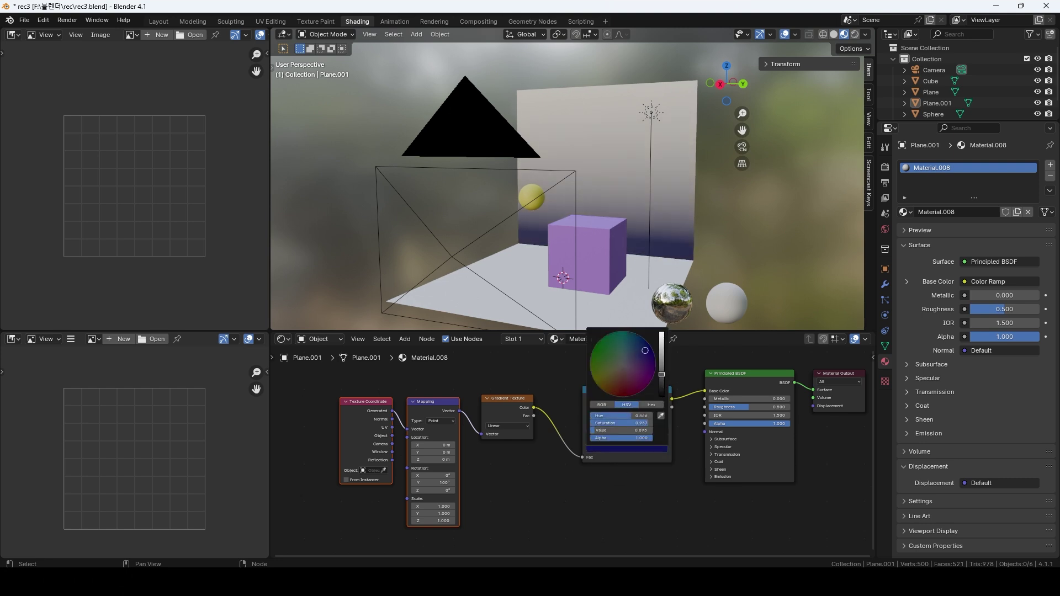
click(654, 477)
Change the Color Ramp's end stop at position 1.000 to light blue
click(667, 434)
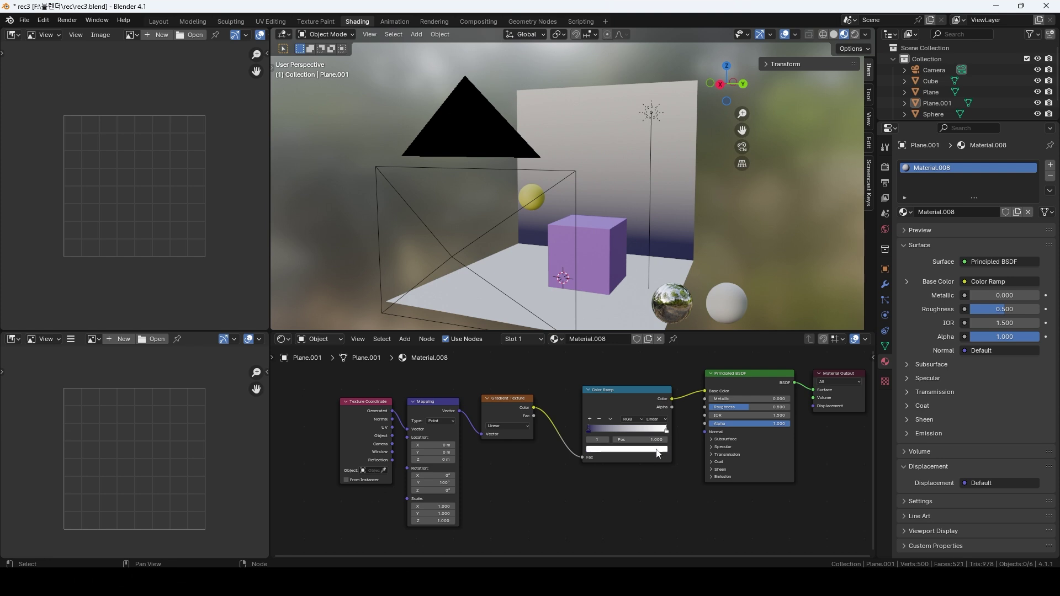
click(650, 450)
click(631, 346)
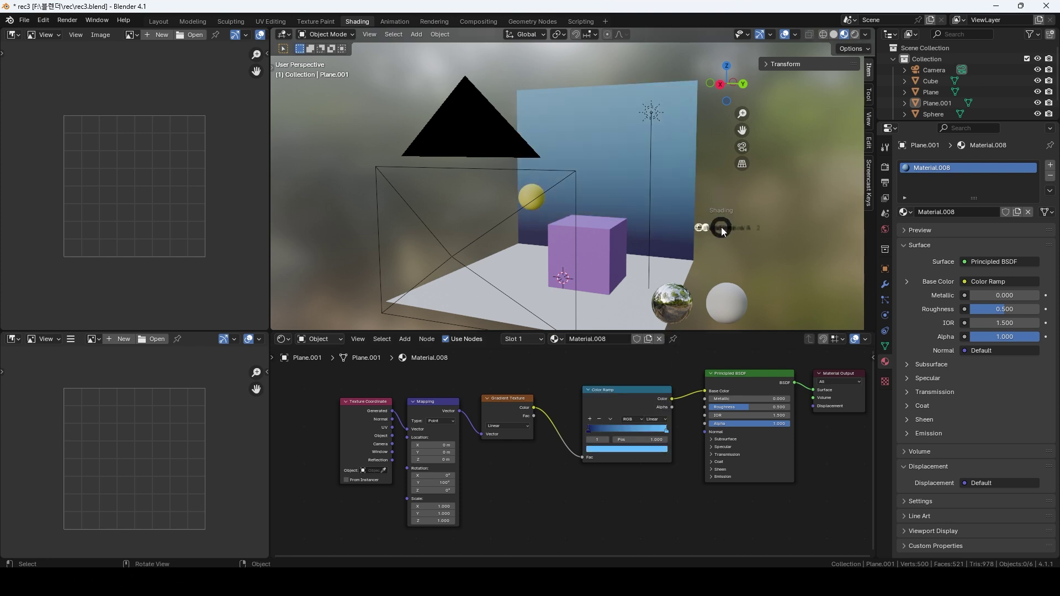
Preview the gradient wall in Rendered shading and return to the Layout workspace
key(z)
click(714, 163)
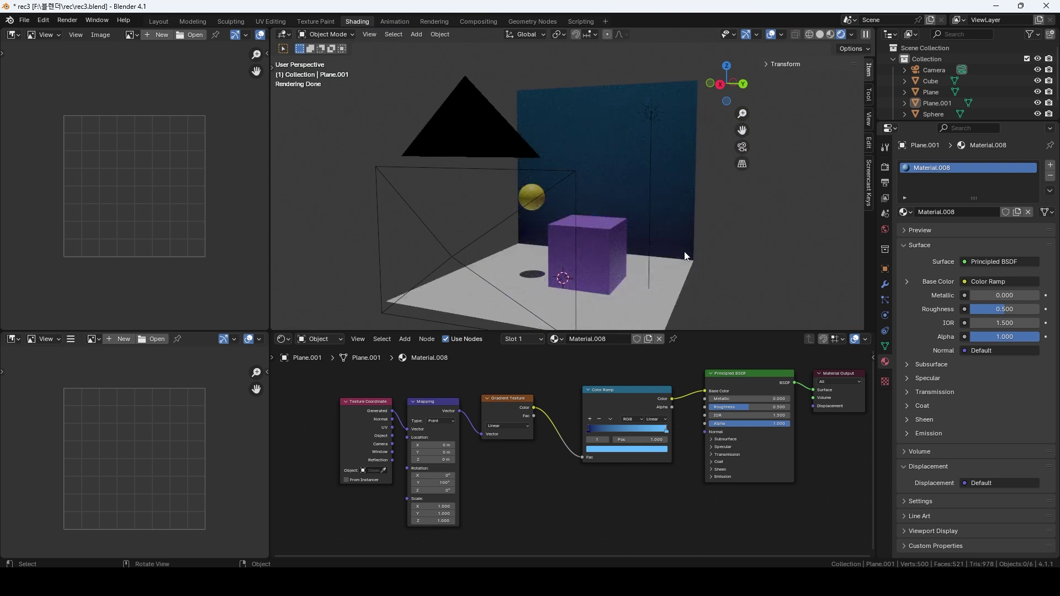
click(163, 21)
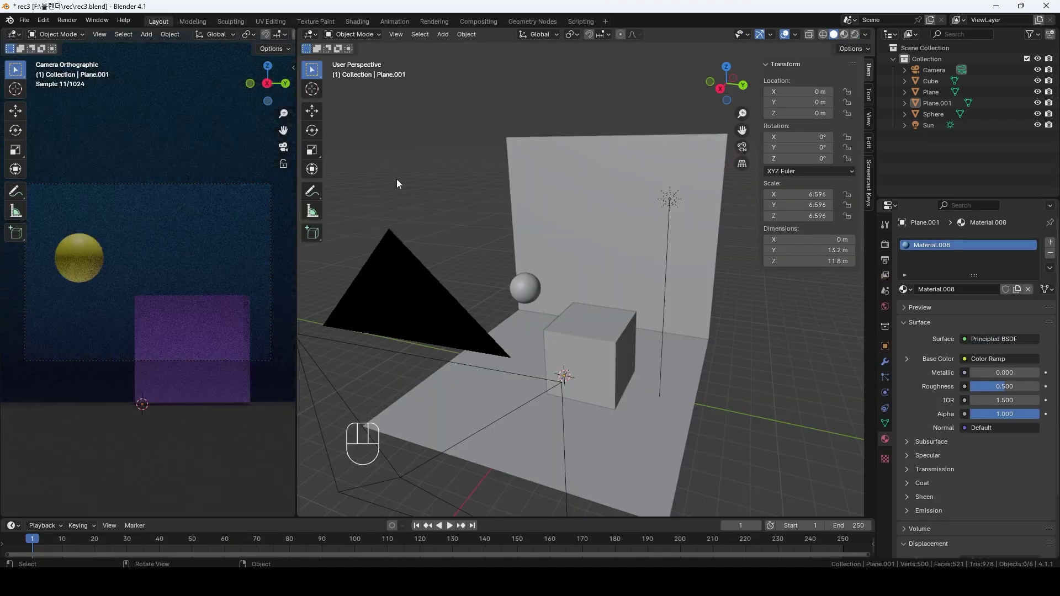
Add an area light to the scene
middle_drag(420, 342, 548, 389)
key(shift+a)
mouse_move(549, 388)
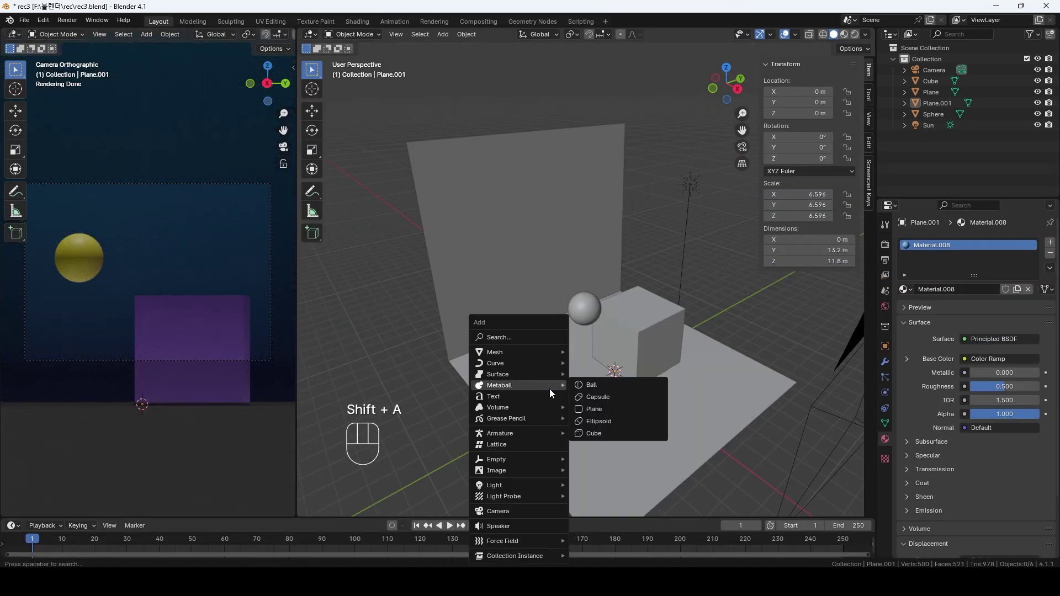
mouse_move(539, 484)
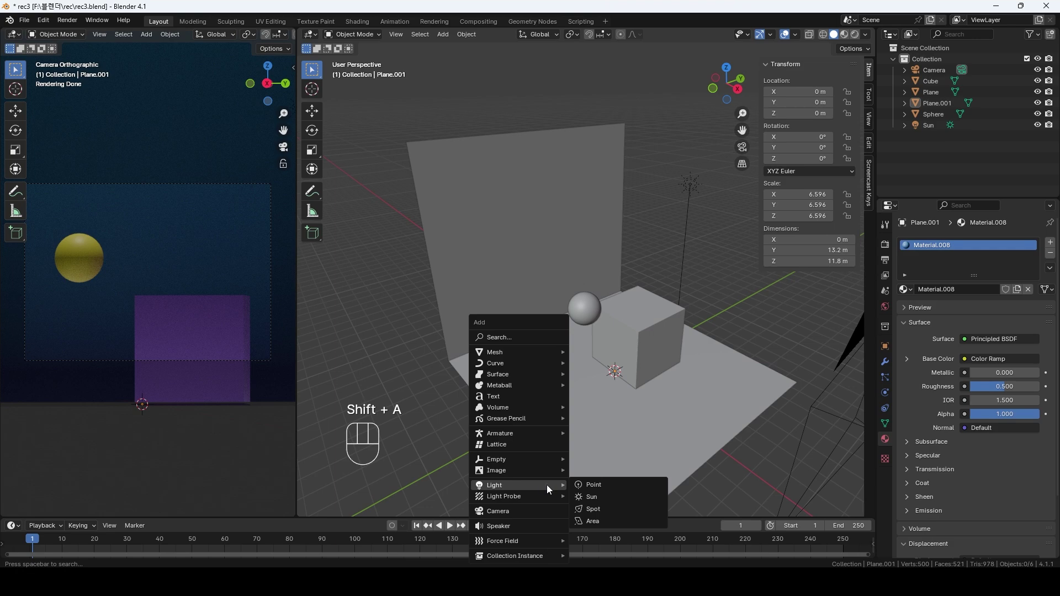
click(625, 521)
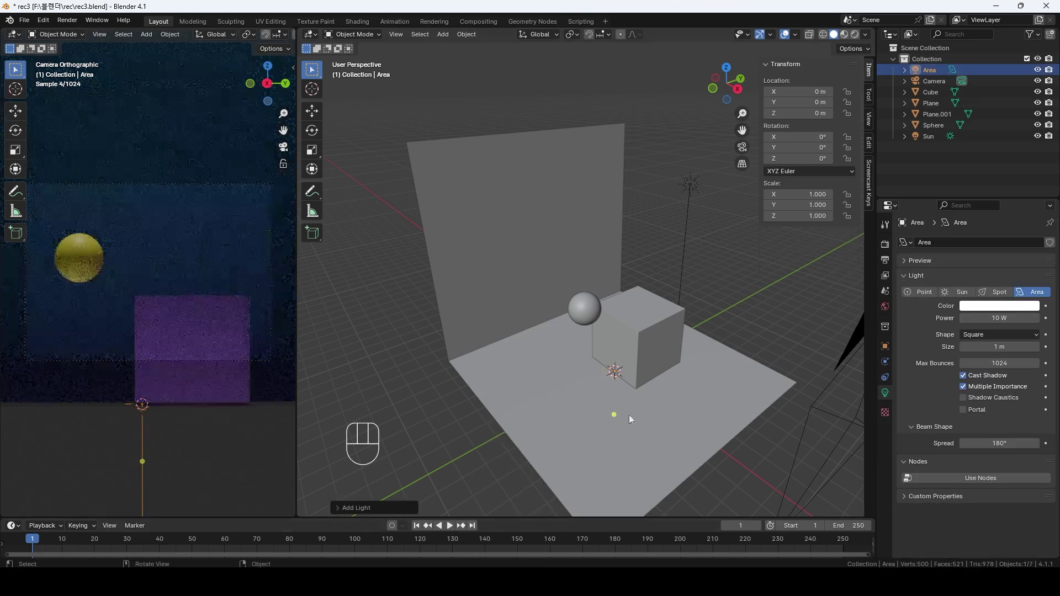
Move the area light to the sphere's side at about Y -5.37 m, Z 5.2 m, and rotate it toward the back wall
key(g)
key(z)
key(g)
key(y)
click(563, 389)
middle_drag(492, 393, 561, 419)
key(r)
click(597, 259)
middle_drag(712, 430, 659, 412)
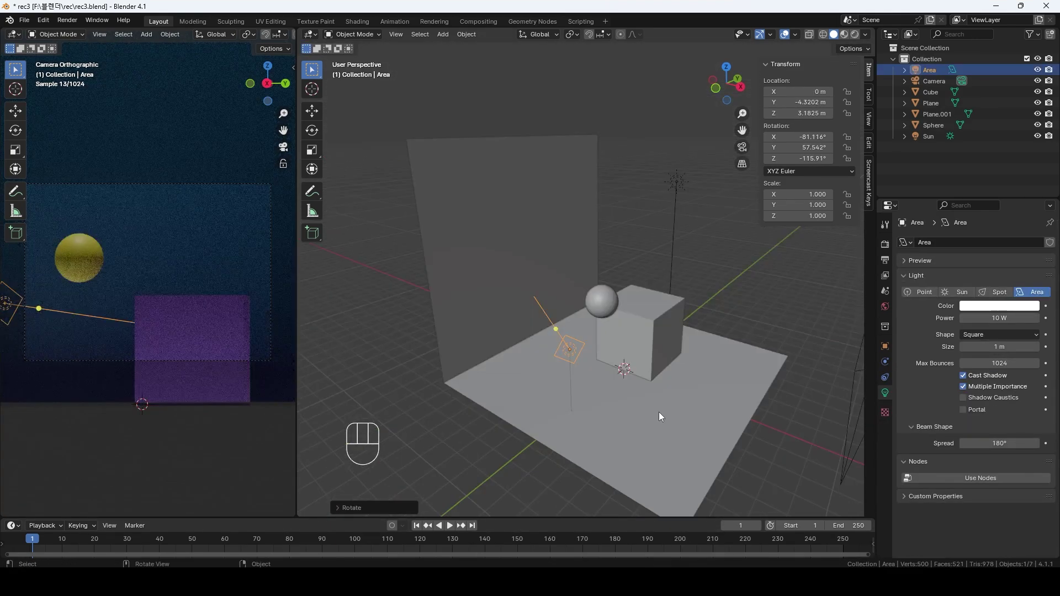
key(g)
click(642, 383)
Set the area light to 100 W with a light blue color and enlarge it to about 2.71 m
click(999, 318)
text(100)
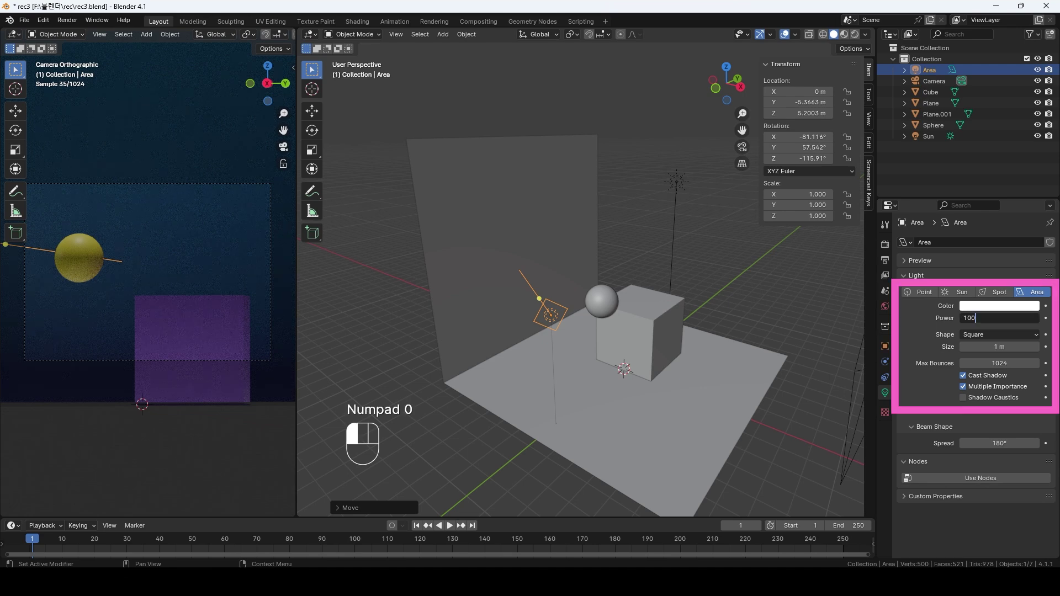
key(Return)
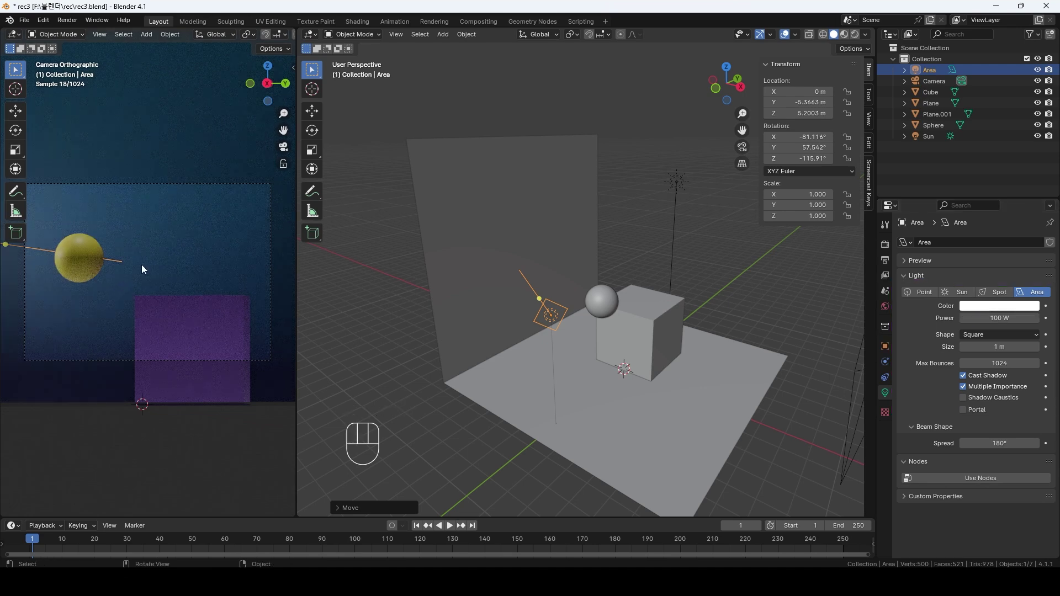
click(999, 306)
click(1002, 190)
middle_drag(662, 373, 674, 373)
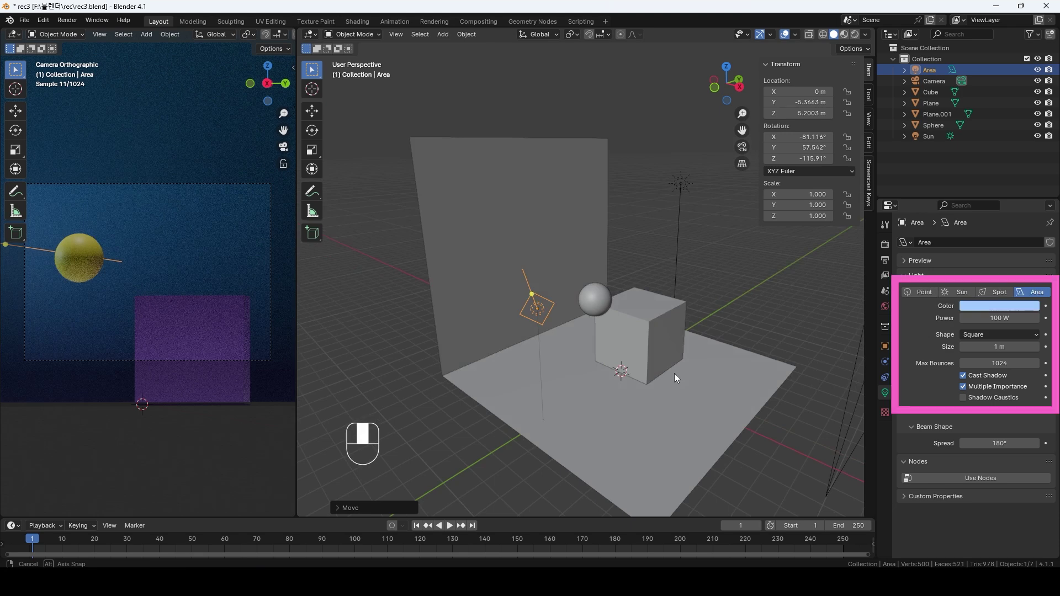
drag(999, 346, 1040, 346)
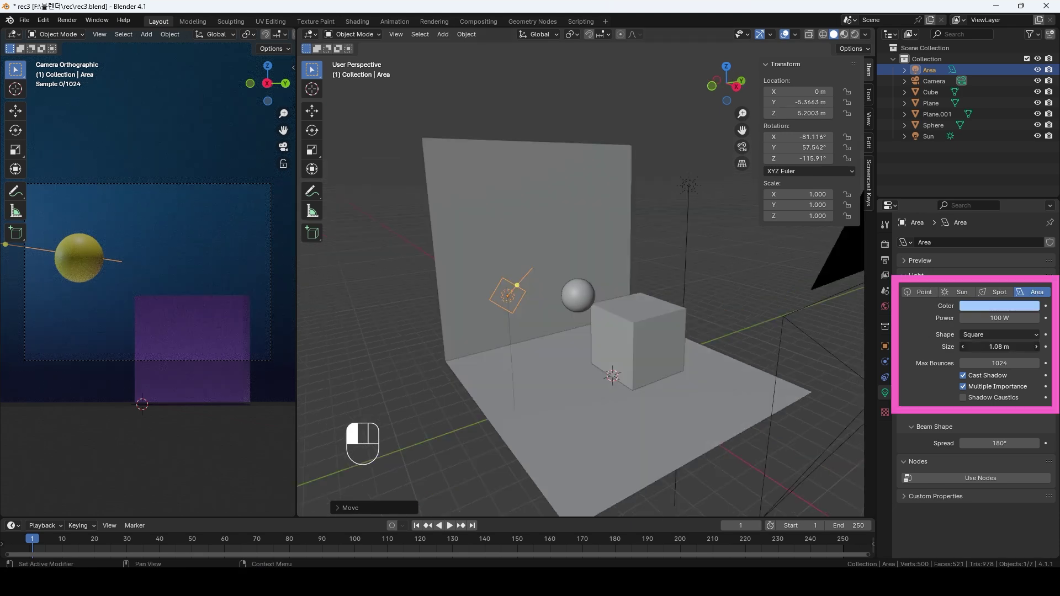
Duplicate the area light to the cube's side at about Y 4.86 m, Z 3.2 m, and rotate it toward the scene
key(shift+d)
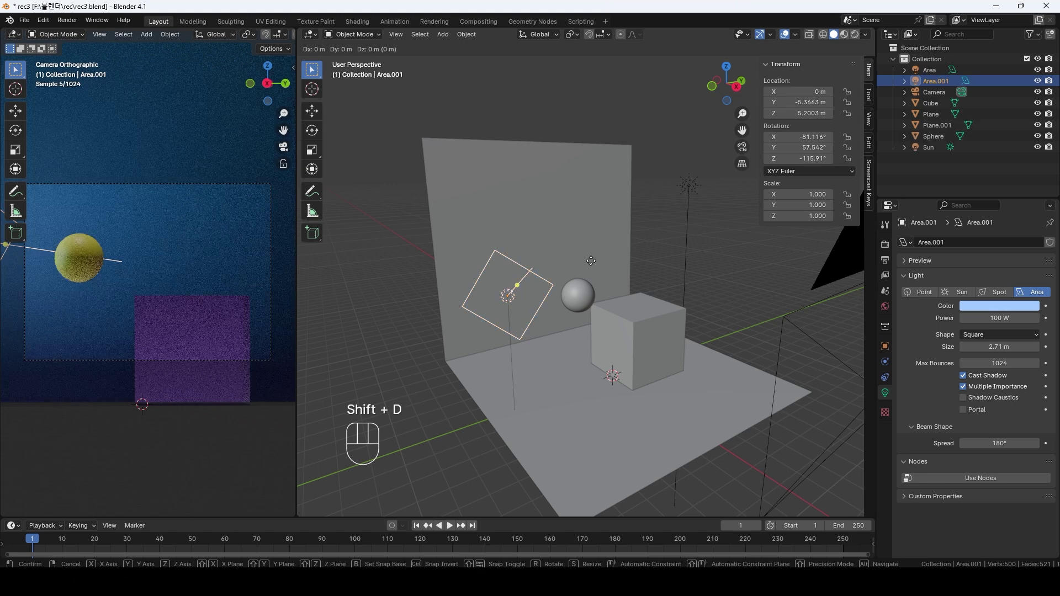
key(g)
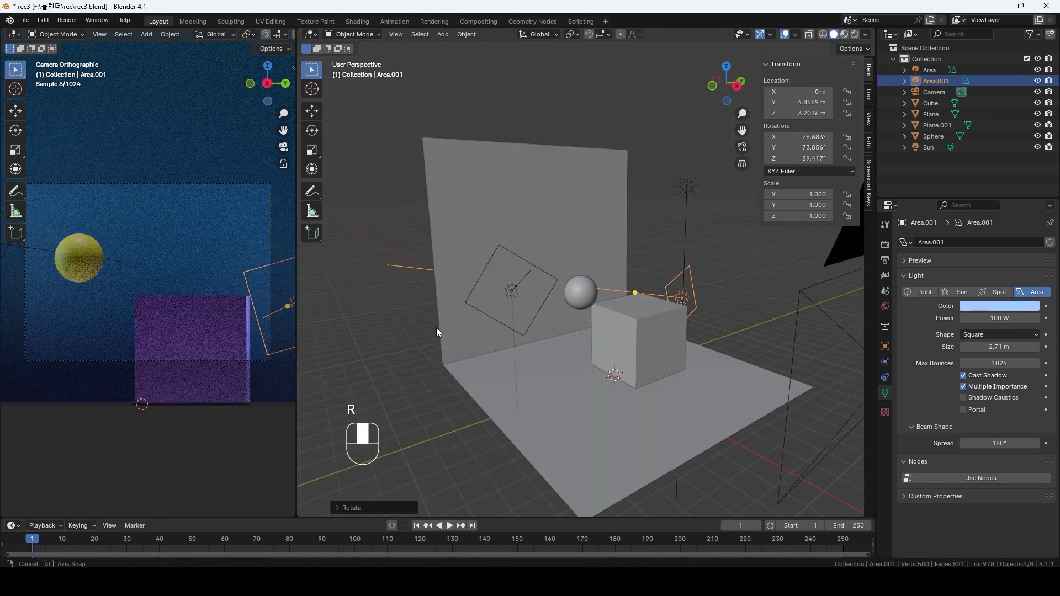
middle_drag(436, 326, 339, 326)
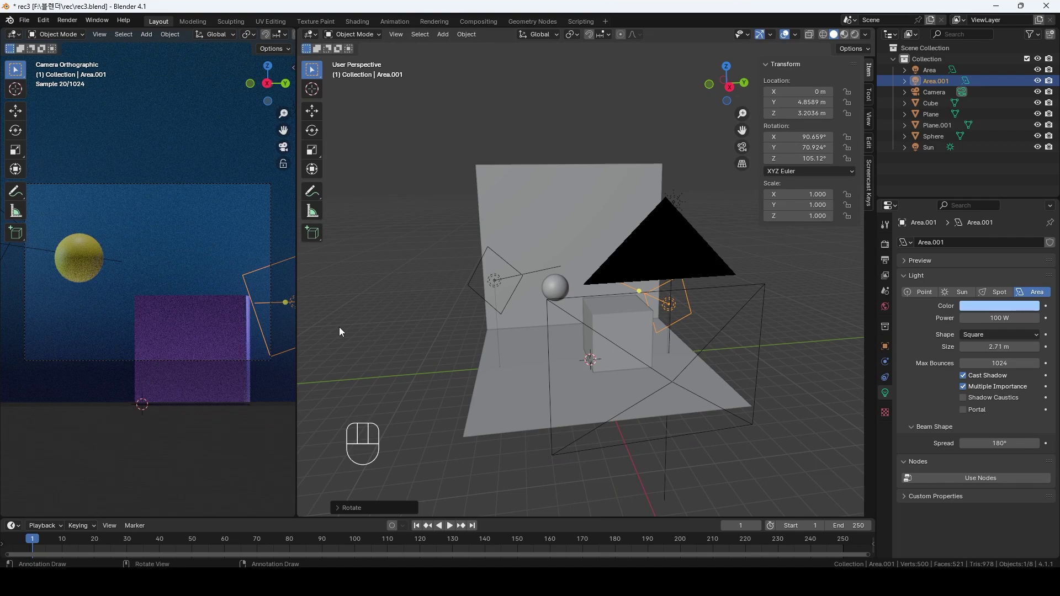
Lighten the blue of the end stop in the back wall material's Color Ramp
click(357, 21)
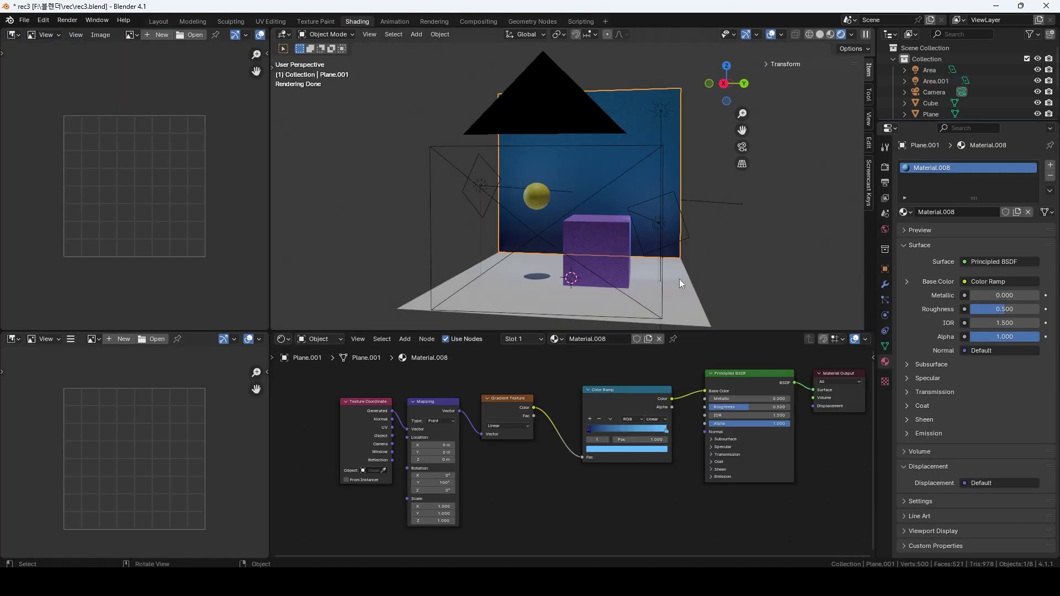
middle_drag(679, 280, 693, 253)
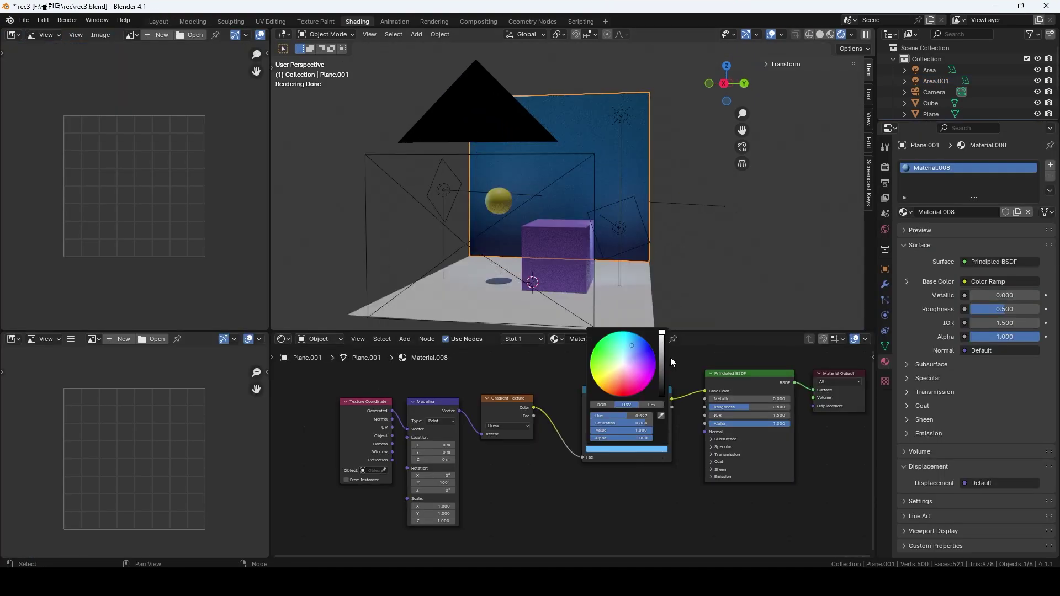
click(630, 347)
click(672, 407)
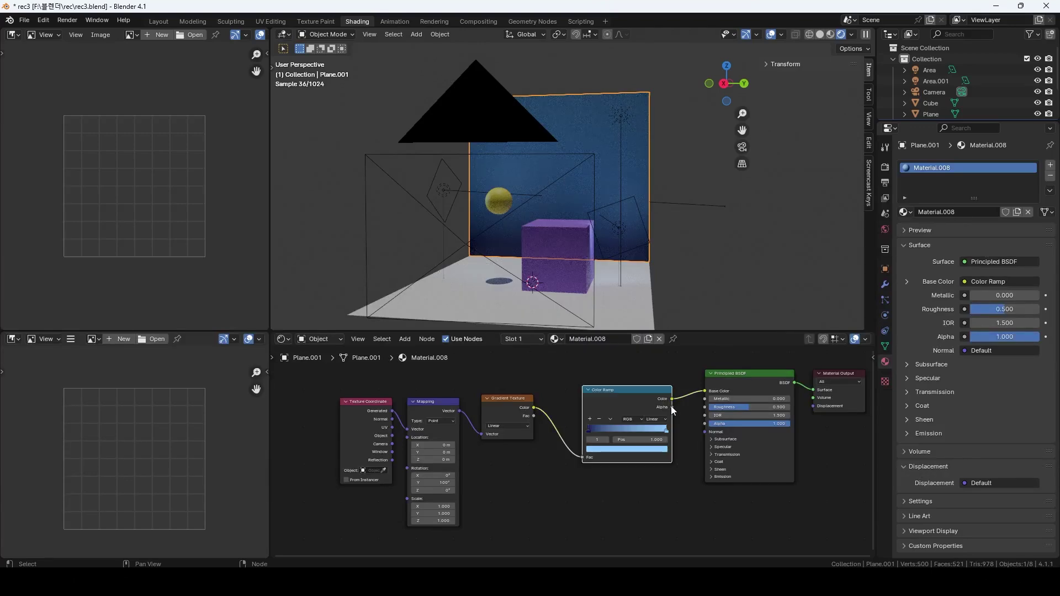
click(647, 449)
drag(639, 423, 645, 422)
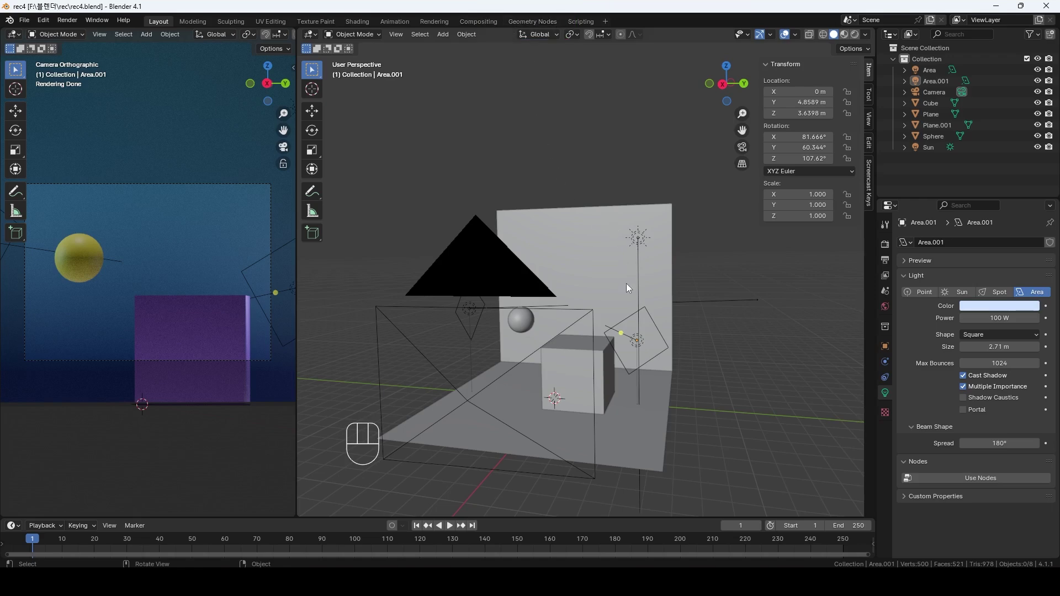
Move the back wall plane about 5 m backward along the X axis, away from the floor
middle_drag(626, 283, 581, 302)
scroll(642, 386, up, 1)
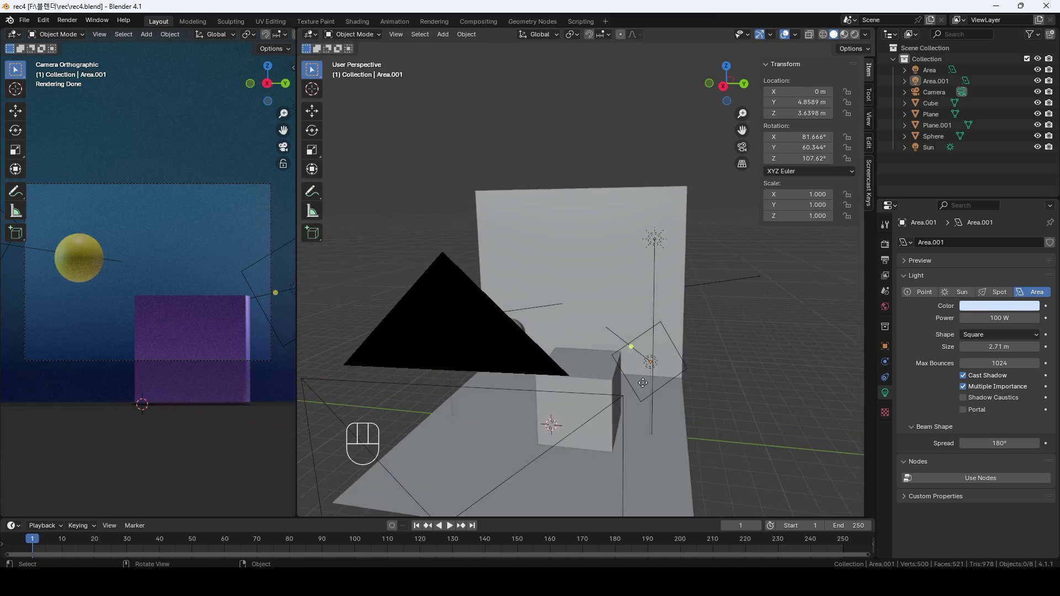
middle_drag(589, 205, 569, 334)
key(shift+a)
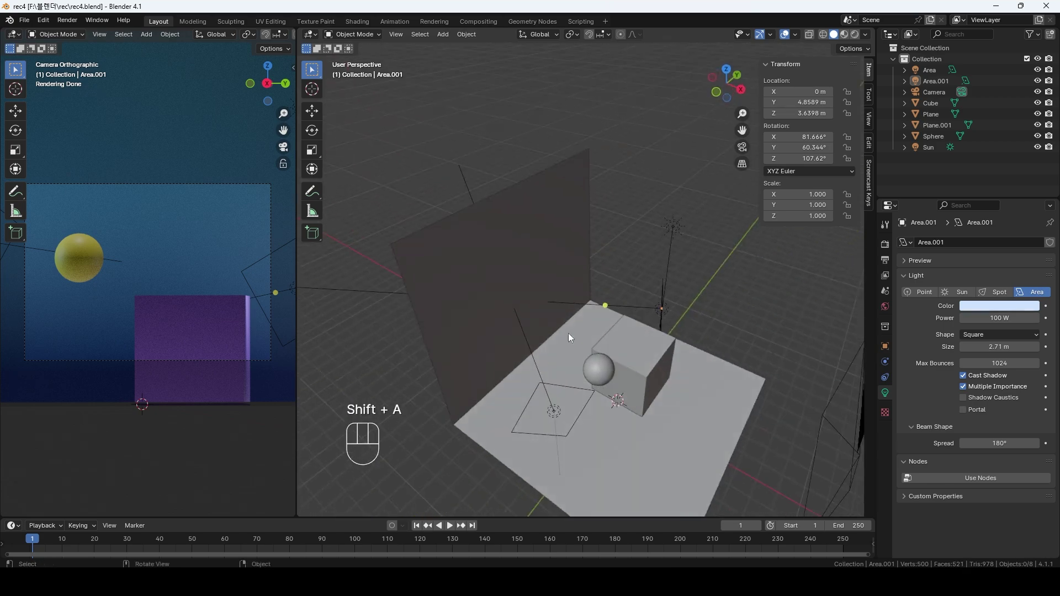
click(511, 356)
key(g)
key(x)
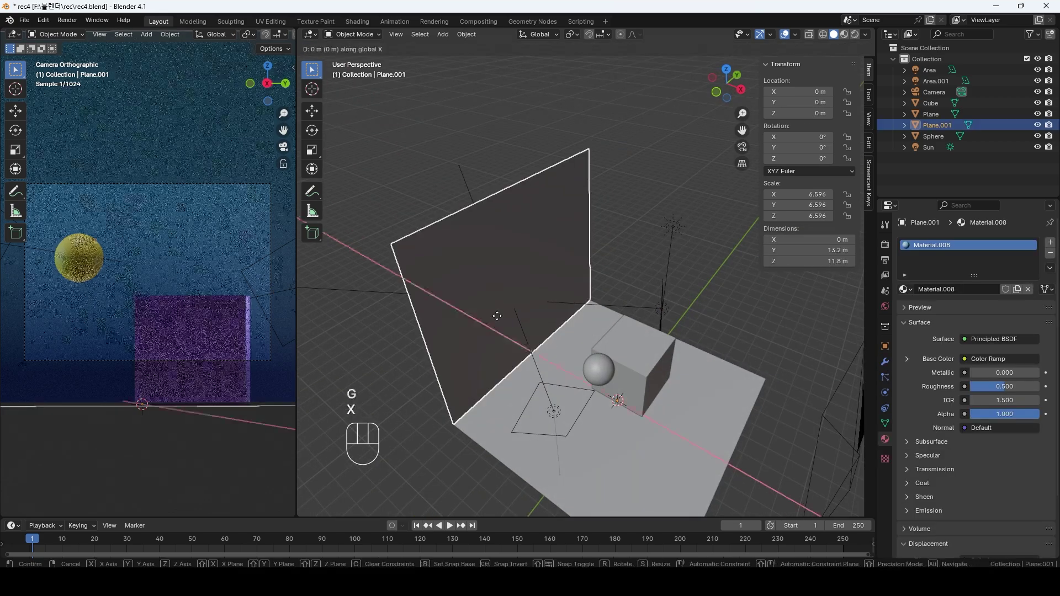
click(437, 272)
Add a new mesh cube behind the purple cube and scale it up to about 3.89
key(shift+a)
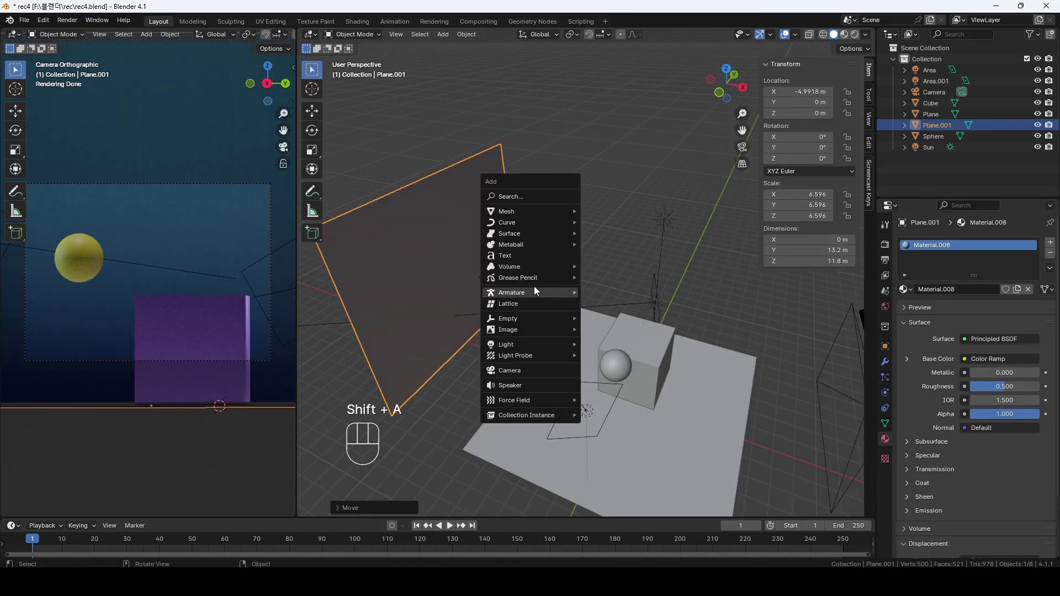
mouse_move(530, 211)
click(614, 220)
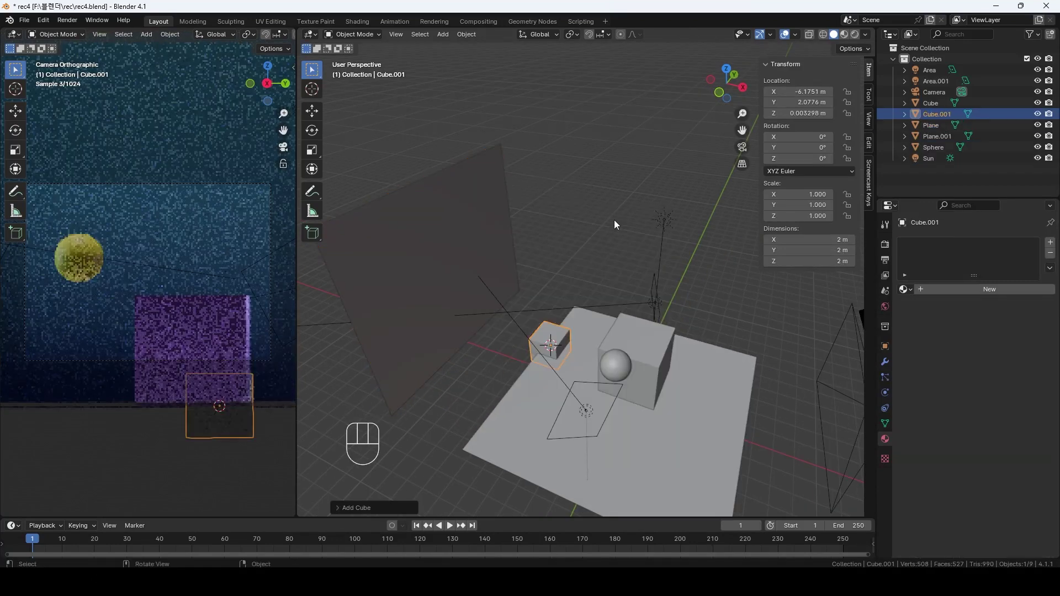
key(s)
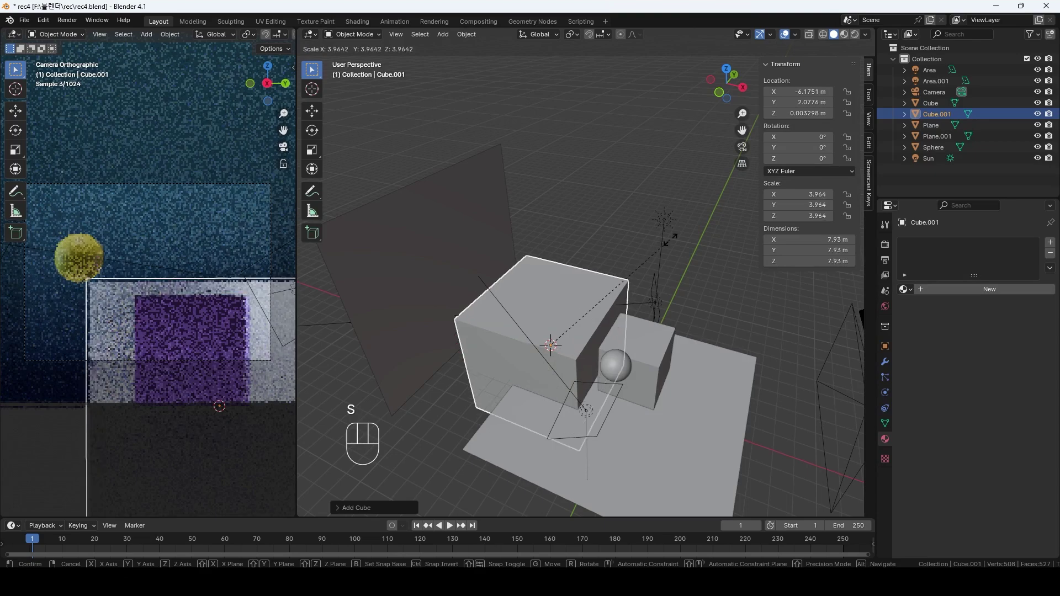
click(688, 230)
Position the large cube in front of the back wall at about X -7.9 m, Z 3.37 m, and widen its Y scale to about 4.61
key(g)
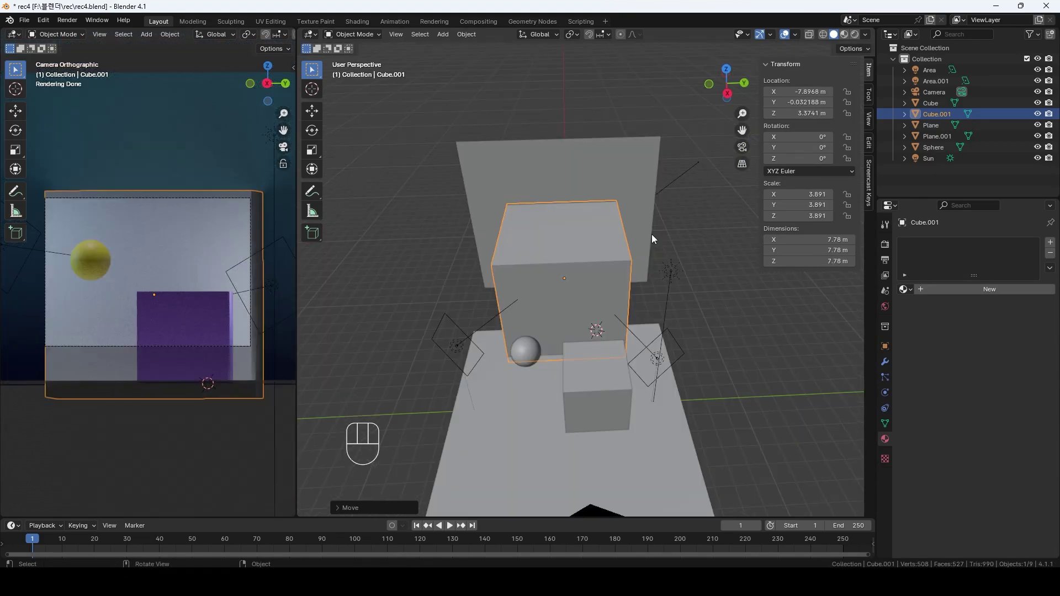
key(s)
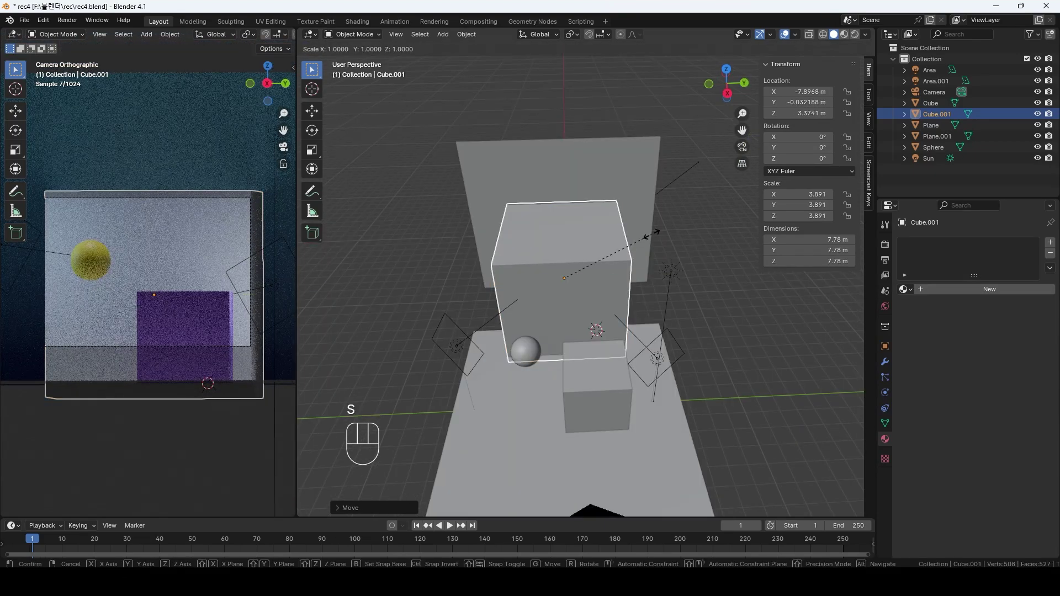
key(y)
click(673, 241)
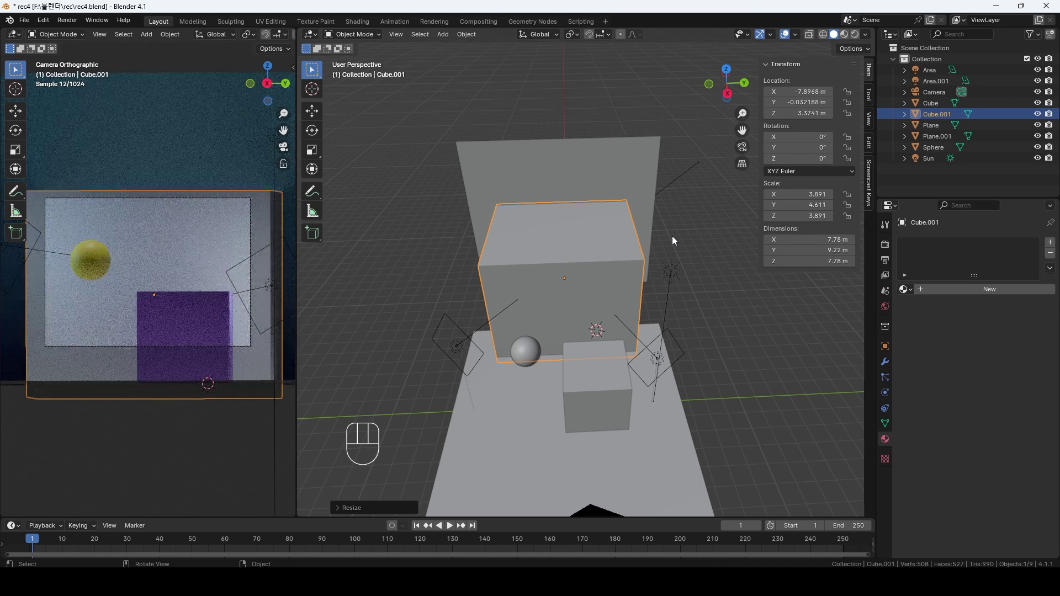
Create a new geometry node tree on the large cube and space its Group Input and Group Output nodes apart
click(516, 19)
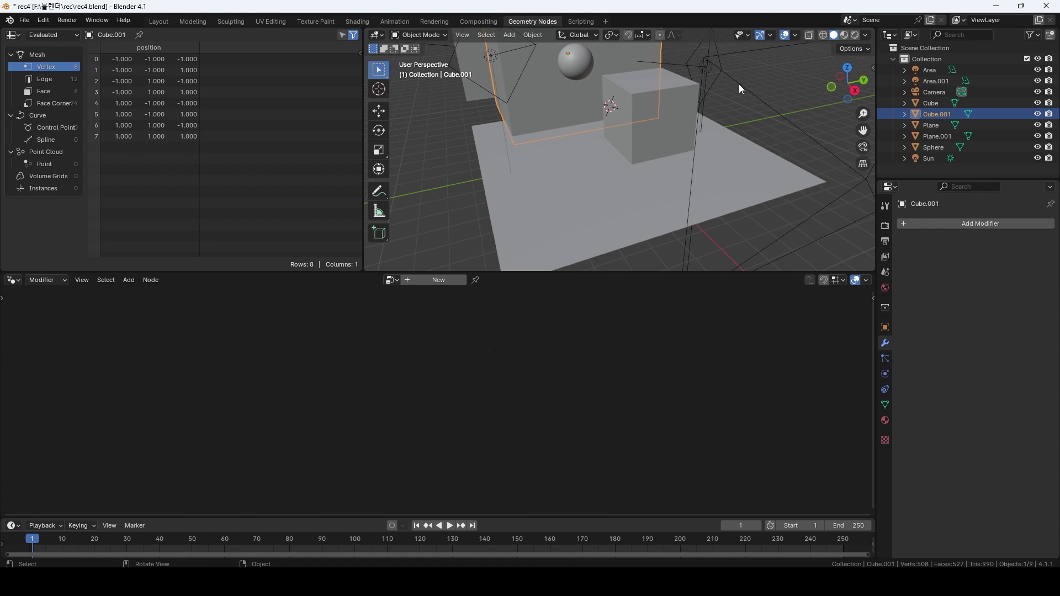
middle_drag(738, 84, 730, 203)
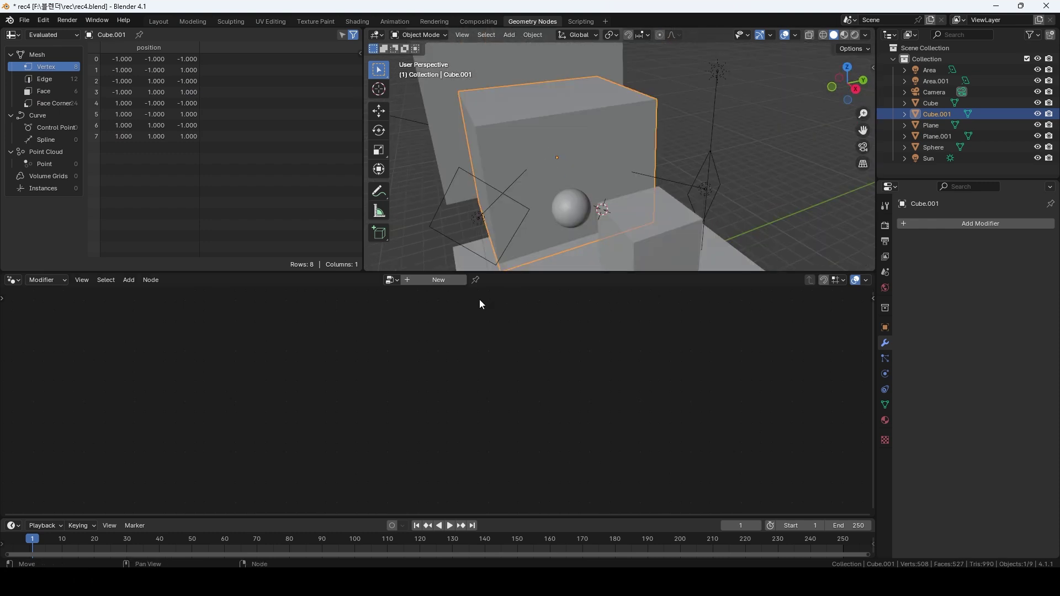
click(432, 283)
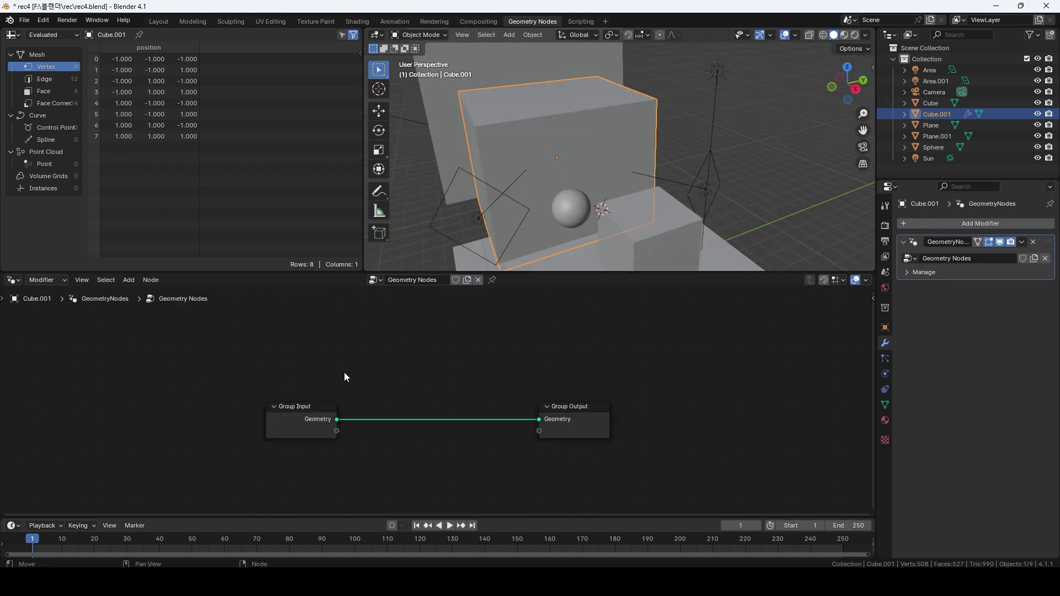
drag(267, 362, 607, 458)
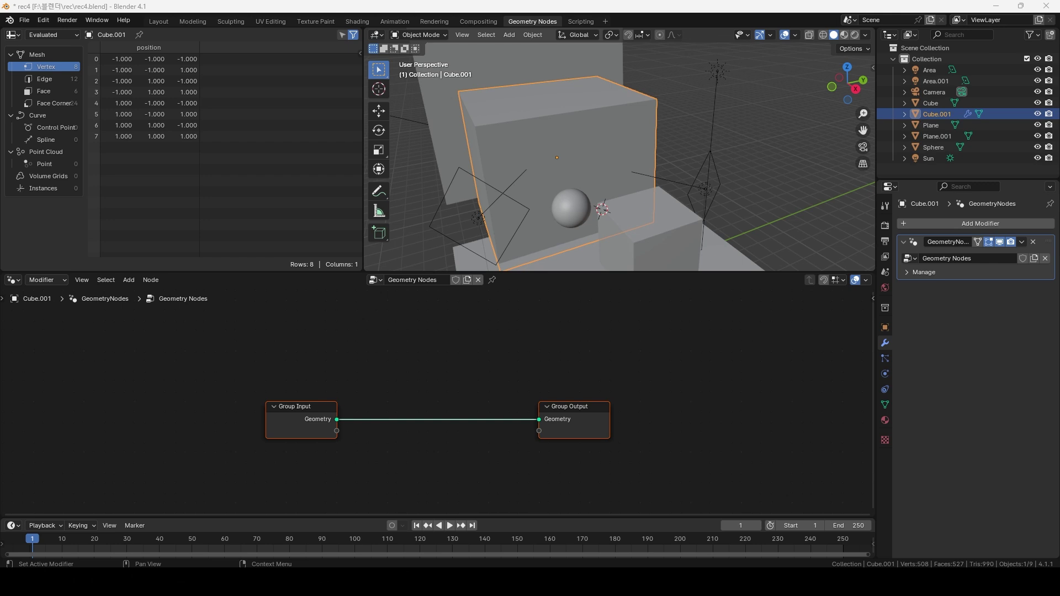
drag(574, 407, 712, 413)
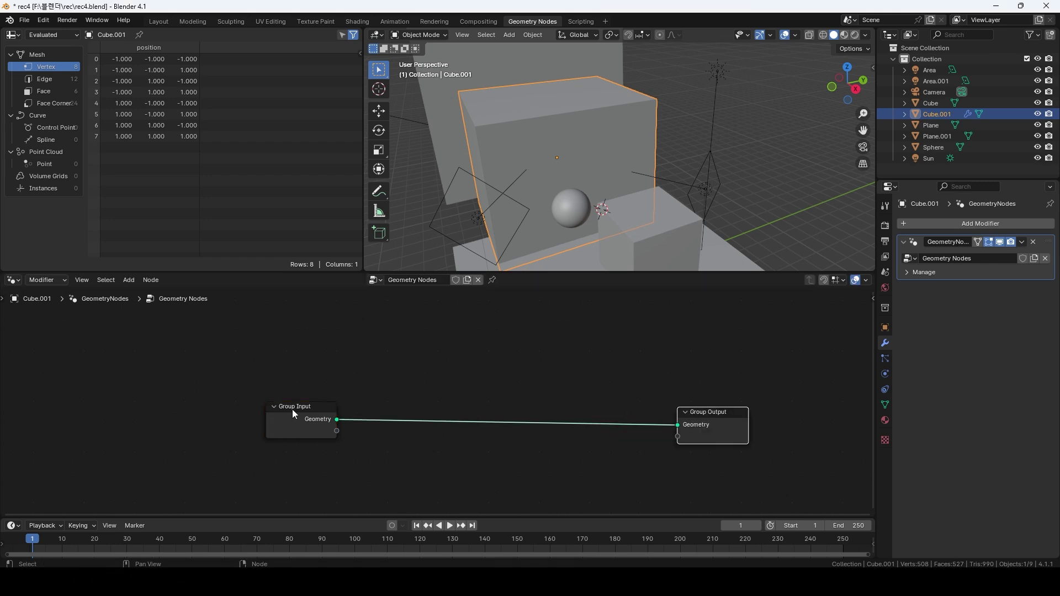
drag(293, 408, 143, 378)
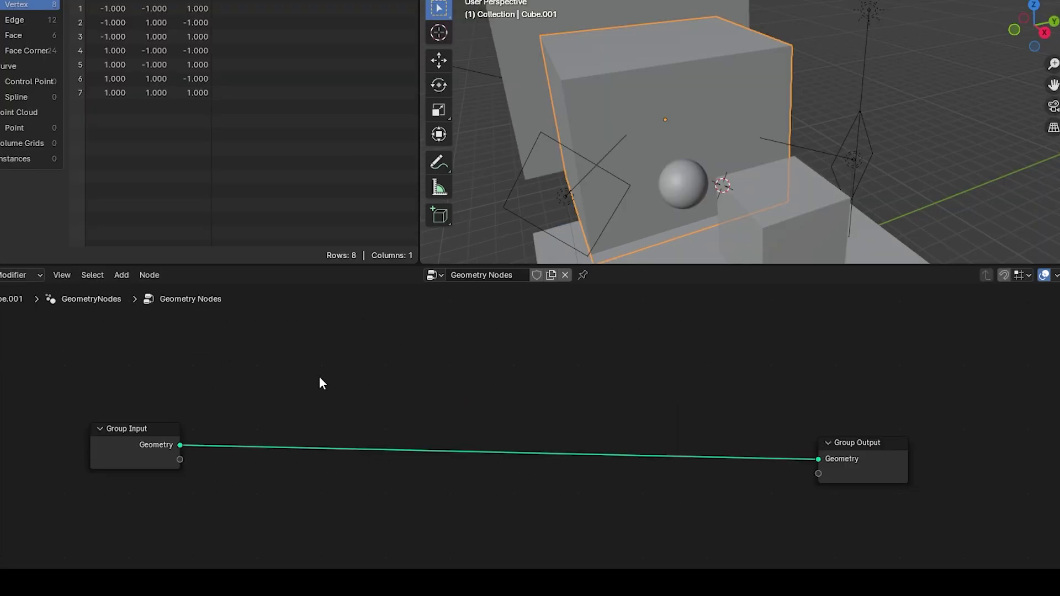
Add a Mesh to Volume node above the link between Group Input and Group Output
key(shift+a)
mouse_move(293, 359)
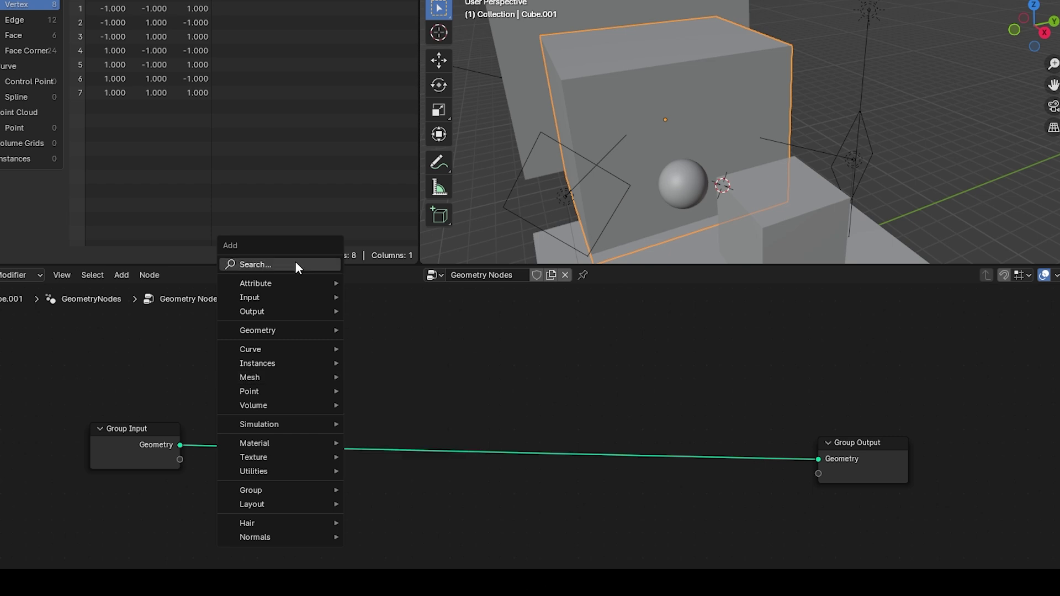
click(295, 264)
text(mesh to vou)
key(Return)
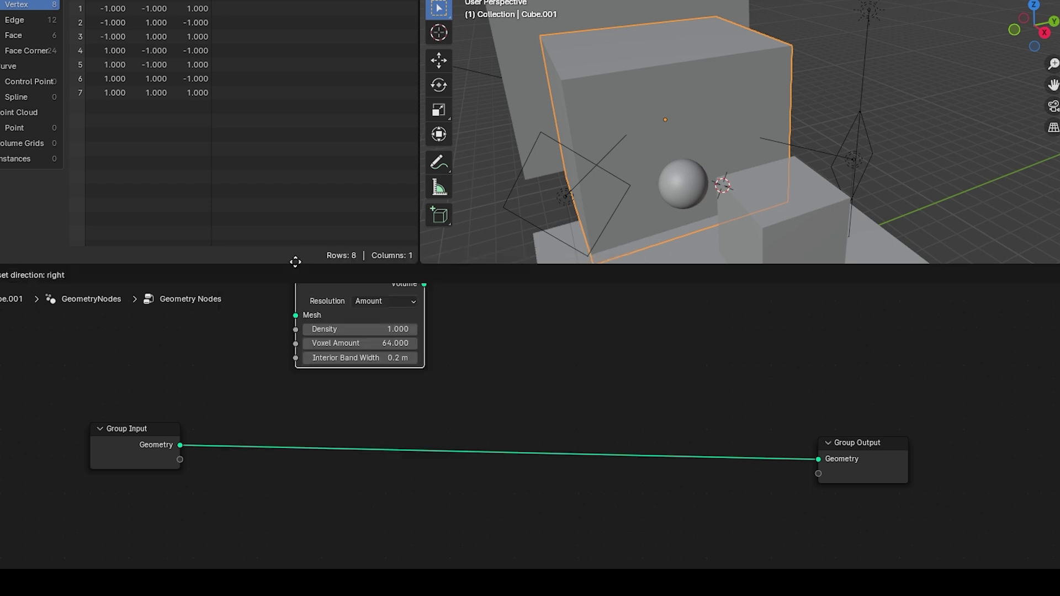
click(320, 323)
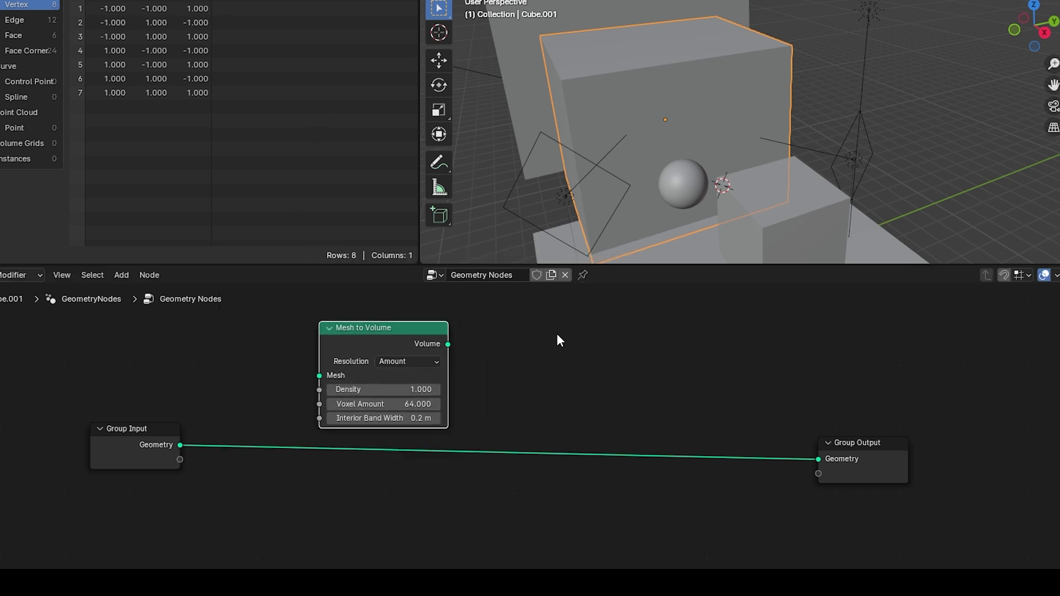
Add a Distribute Points in Volume node beside the Mesh to Volume node, on its output side
key(shift+a)
text(distr)
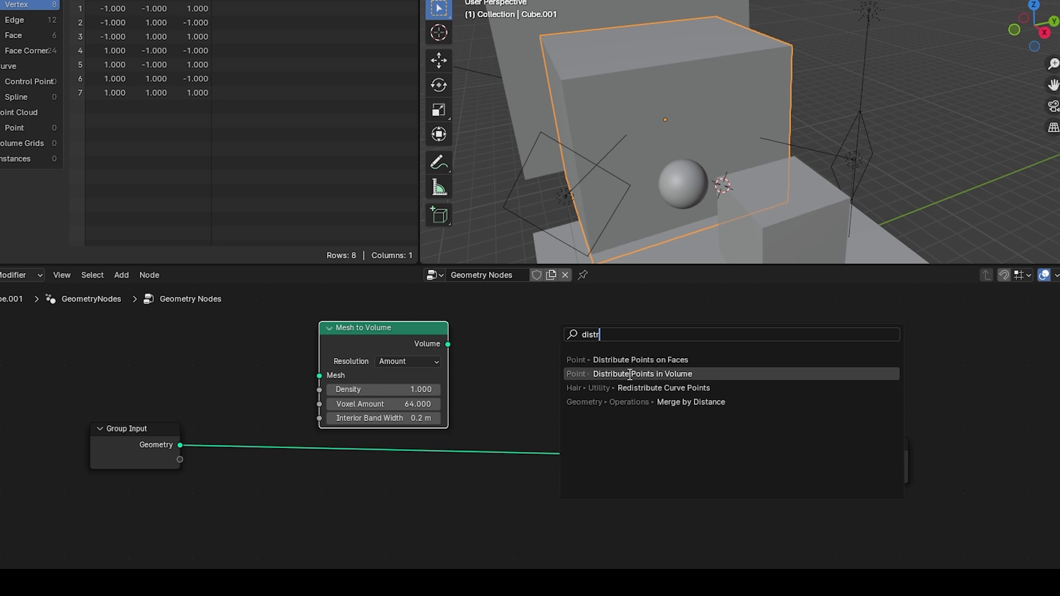
click(588, 374)
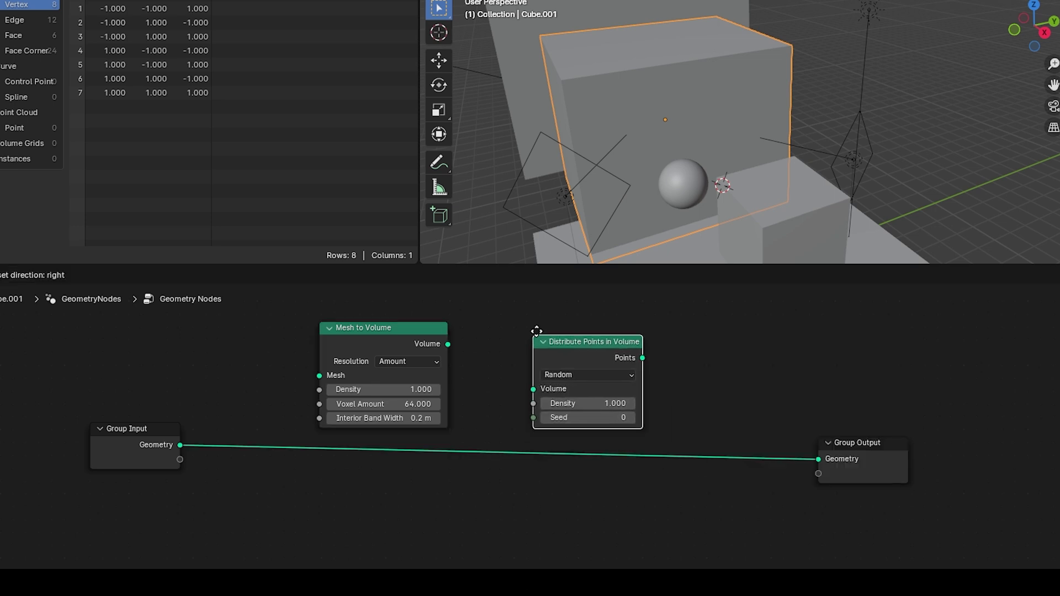
click(552, 324)
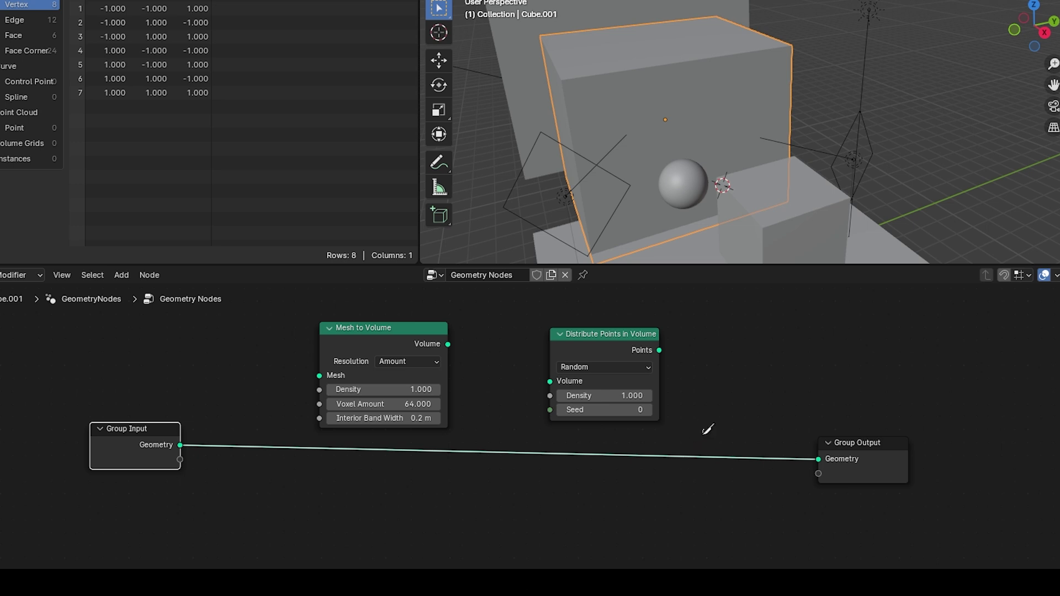
Cut the direct input-output link and chain Group Input through Mesh to Volume and Distribute Points in Volume to Group Output
ctrl+right_drag(703, 429, 667, 497)
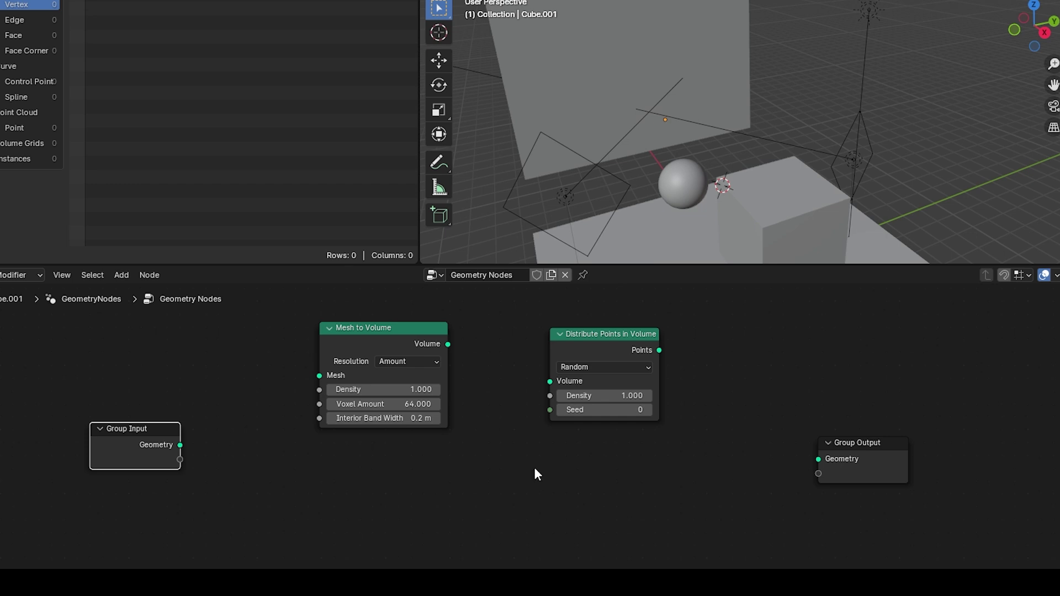
drag(174, 446, 309, 379)
drag(448, 344, 549, 381)
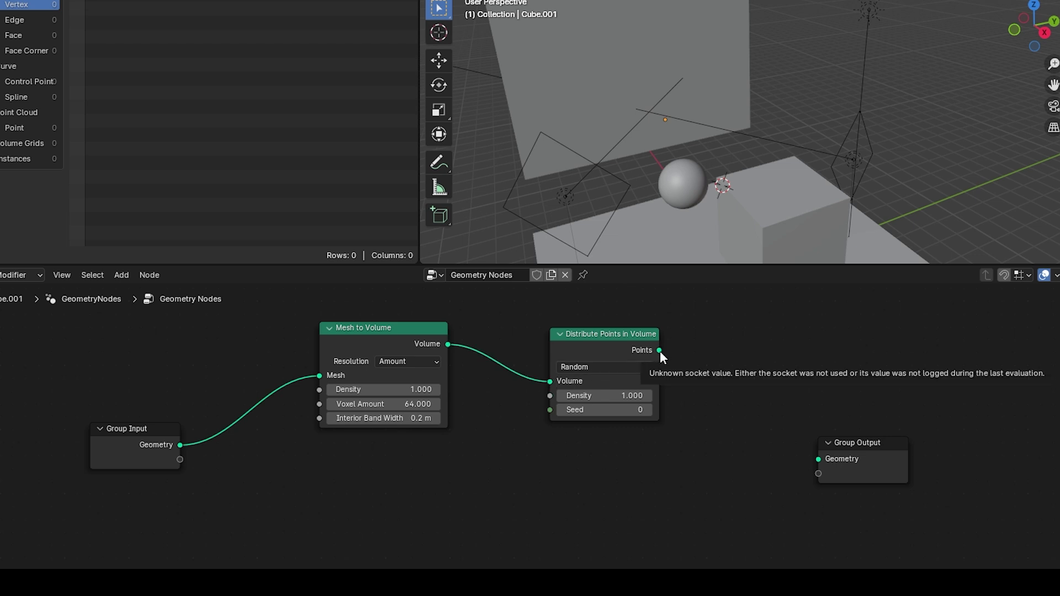
drag(660, 350, 818, 459)
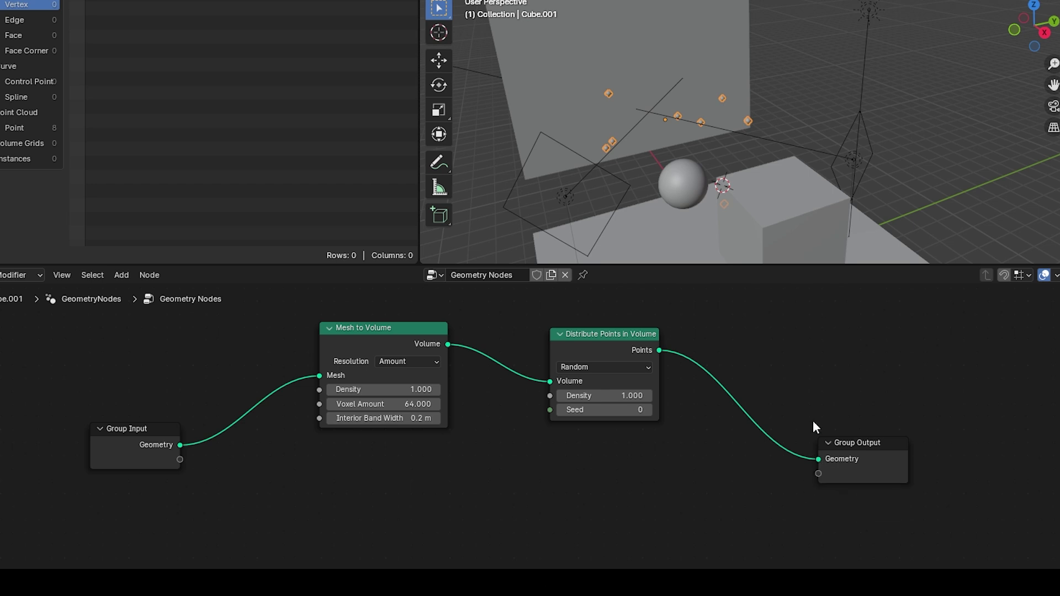
Change the spreadsheet area into a 3D Viewport showing the camera view with rendered shading
middle_drag(746, 193, 722, 181)
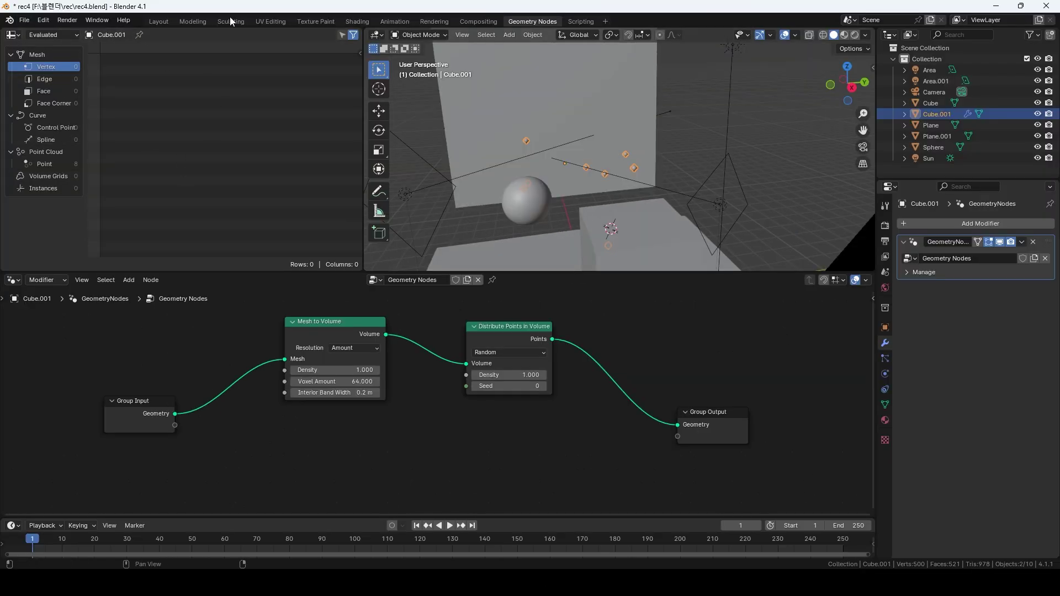
click(18, 38)
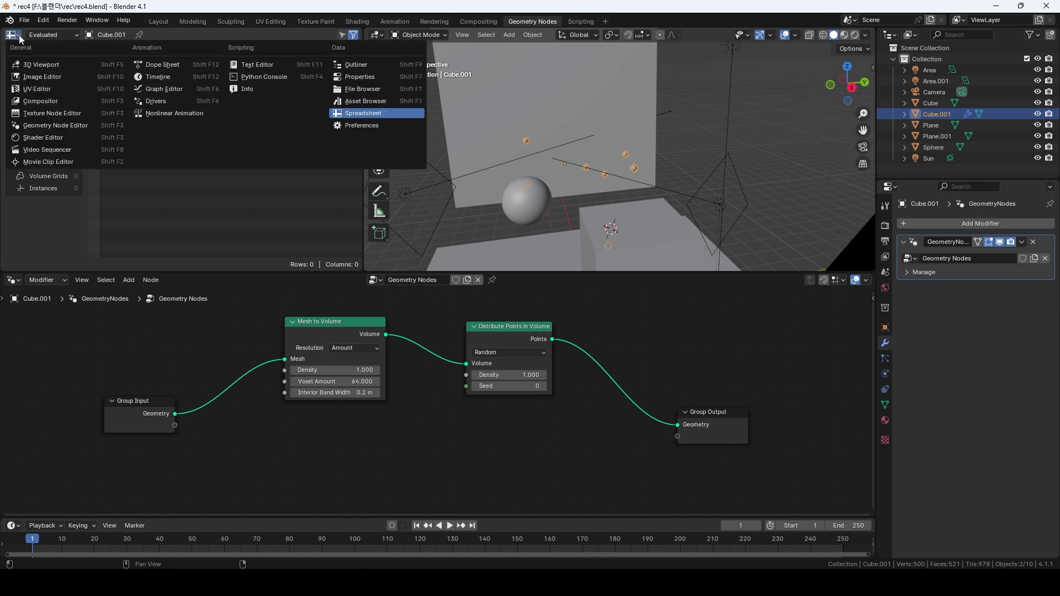
click(34, 63)
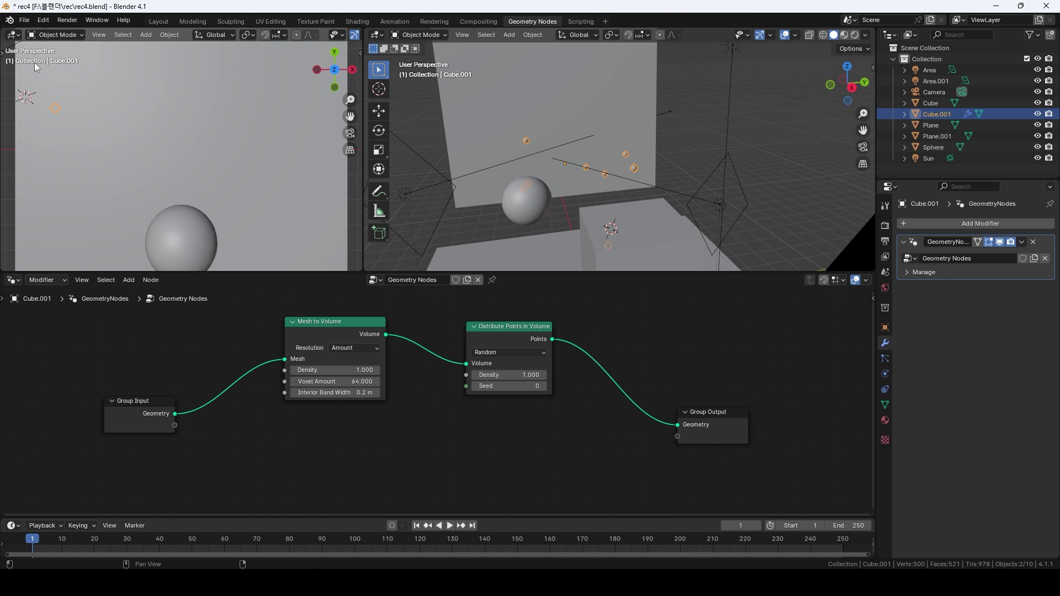
scroll(196, 160, down, 6)
key(z)
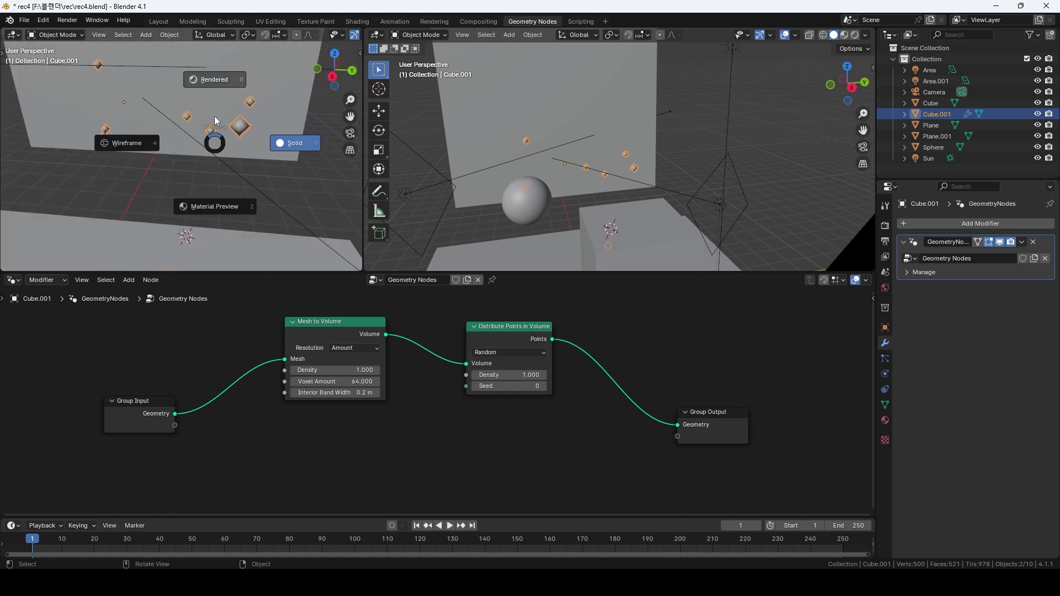
click(220, 83)
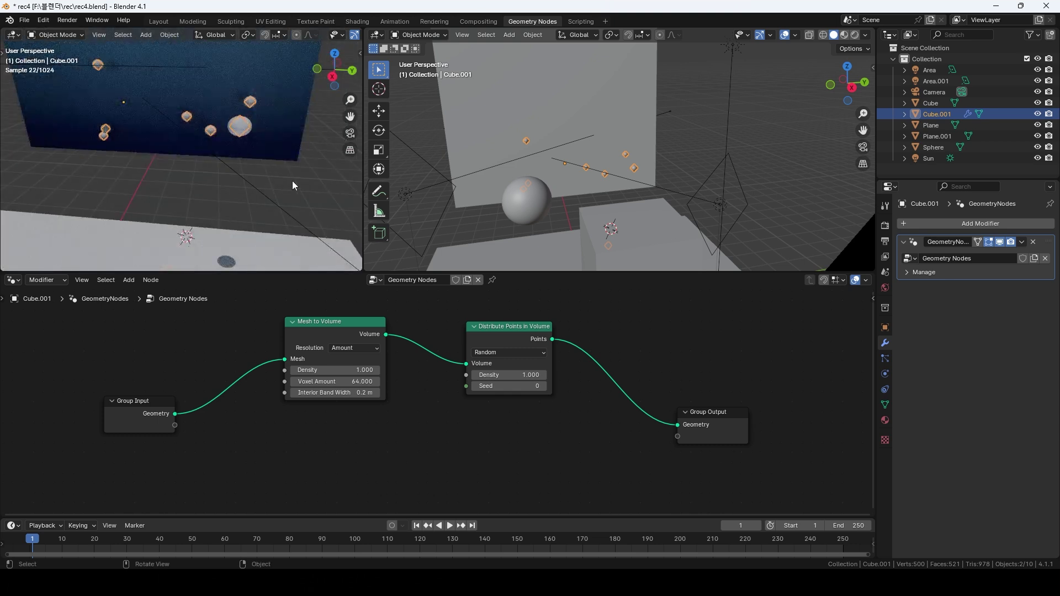
key(KP_0)
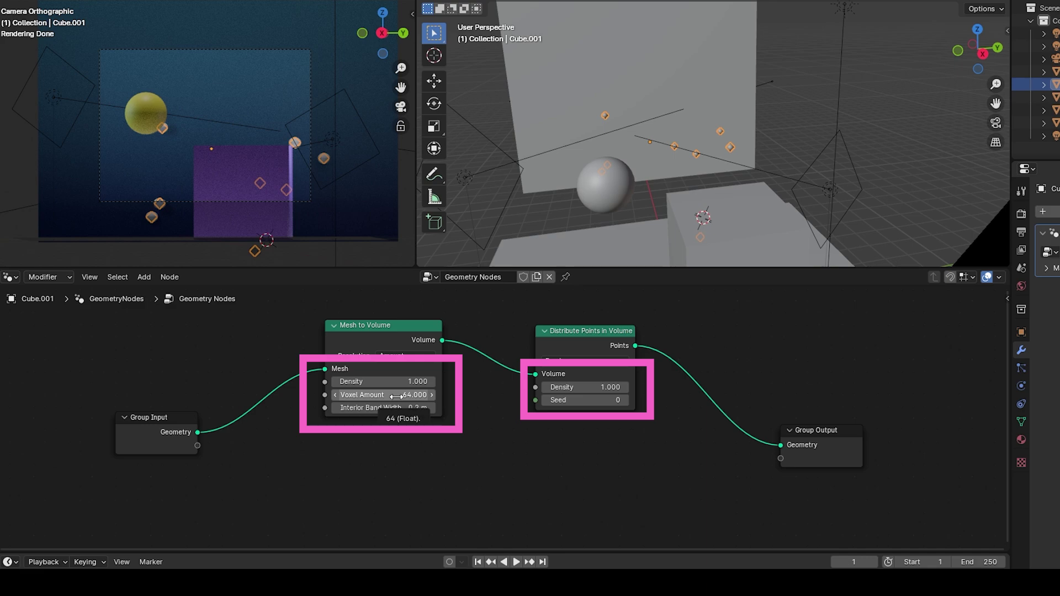
Set the Mesh to Volume density to 12.7 and the Distribute Points in Volume density to 2.6
drag(384, 381, 524, 381)
drag(585, 386, 600, 387)
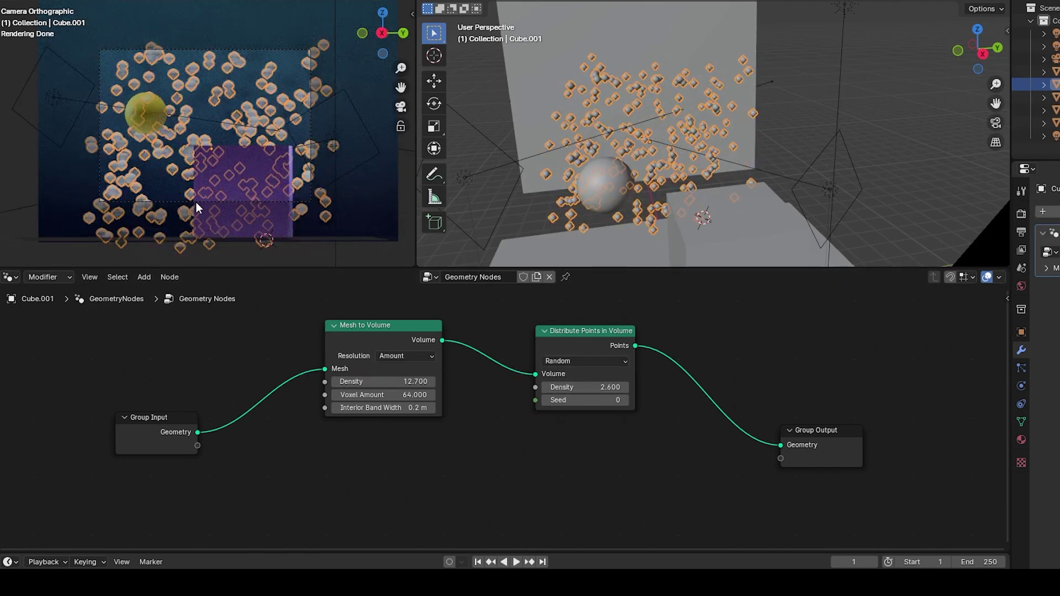
scroll(698, 127, up, 5)
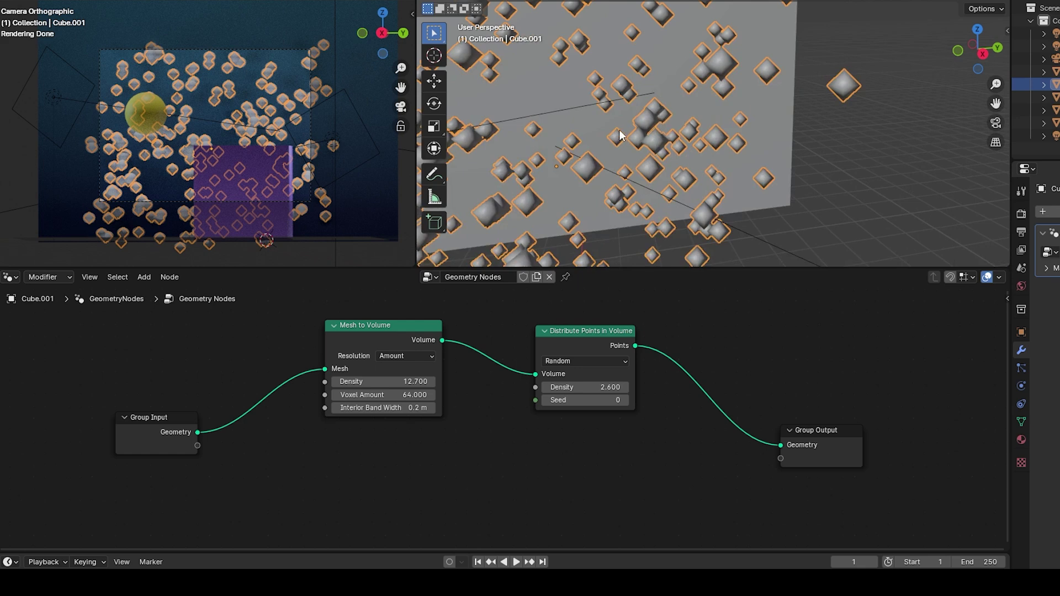
Add an Ico Sphere node in the empty space below the Mesh to Volume node
middle_drag(353, 532, 374, 471)
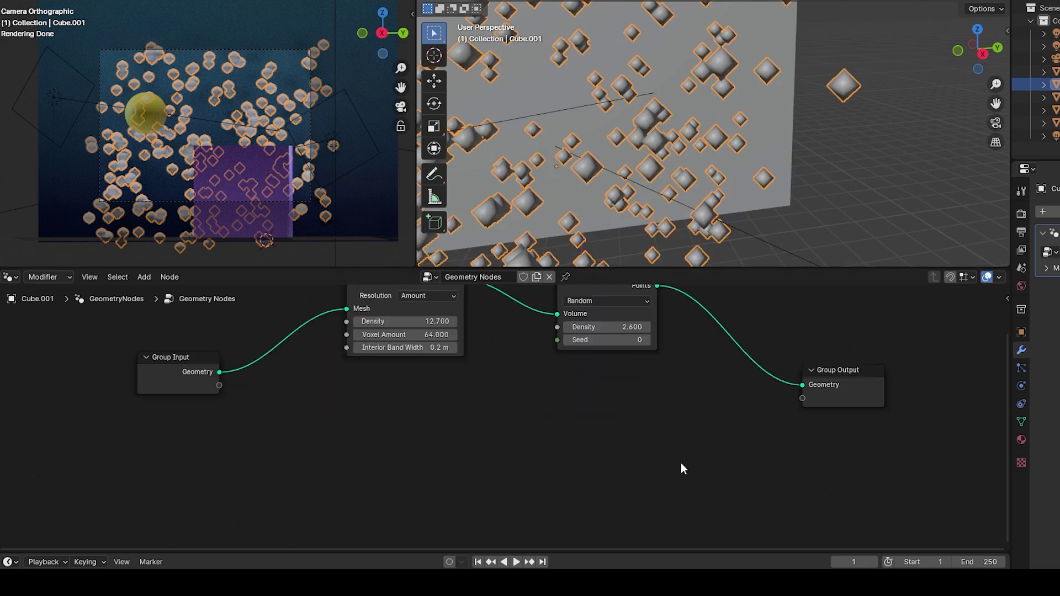
key(shift+a)
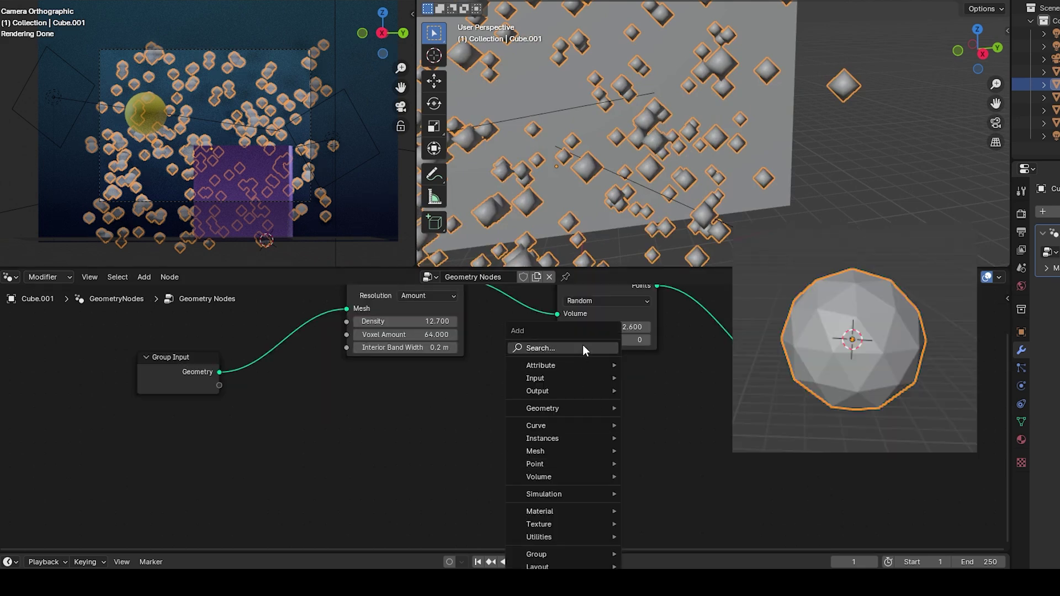
mouse_move(582, 345)
text(ico sph)
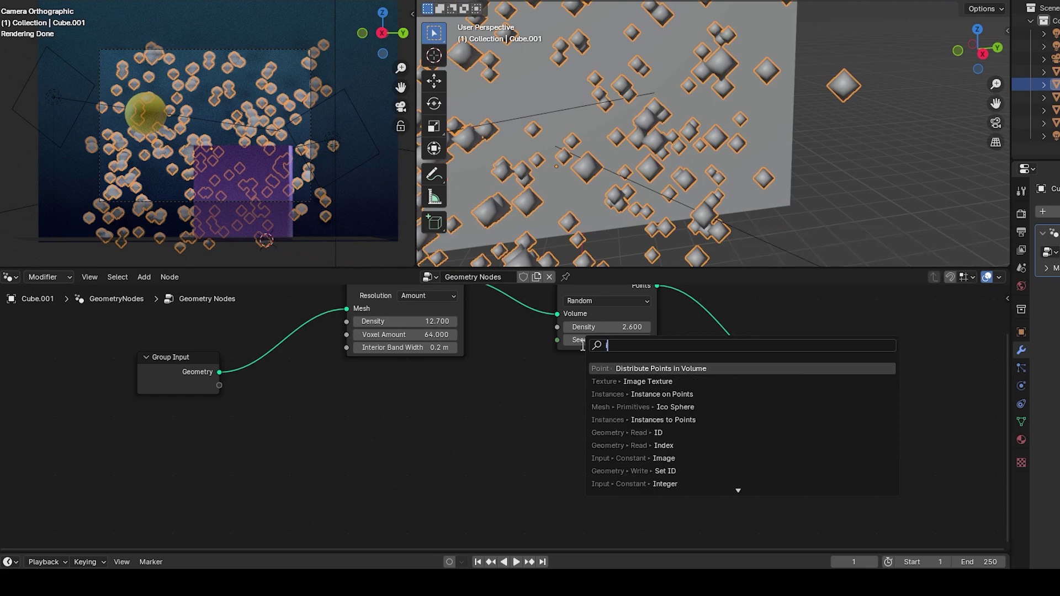
text(ere)
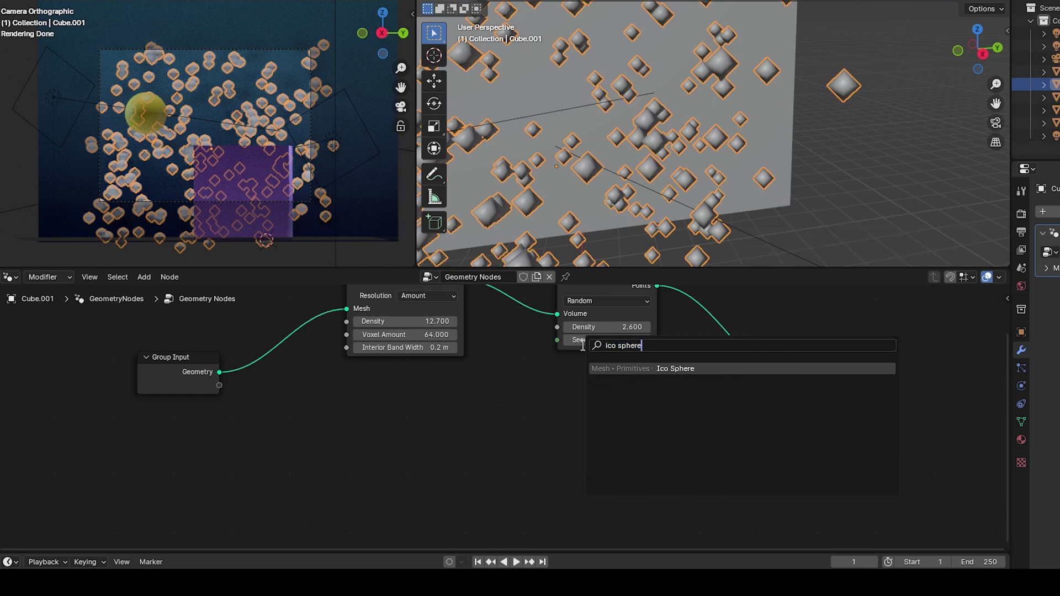
key(Return)
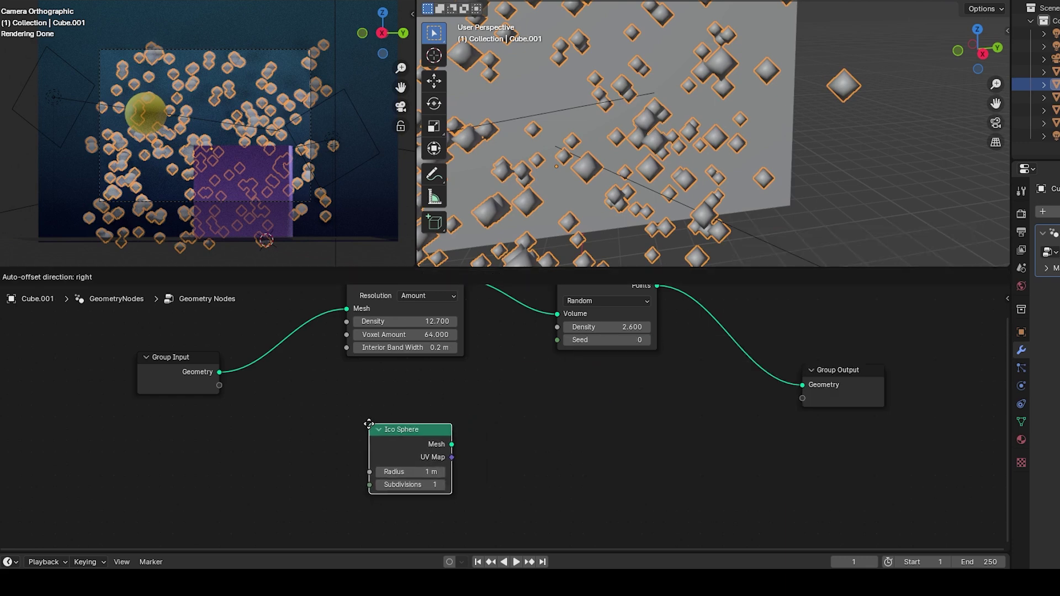
click(368, 425)
Add an Instance on Points node below and beyond the Distribute Points in Volume node
key(shift+a)
mouse_move(603, 452)
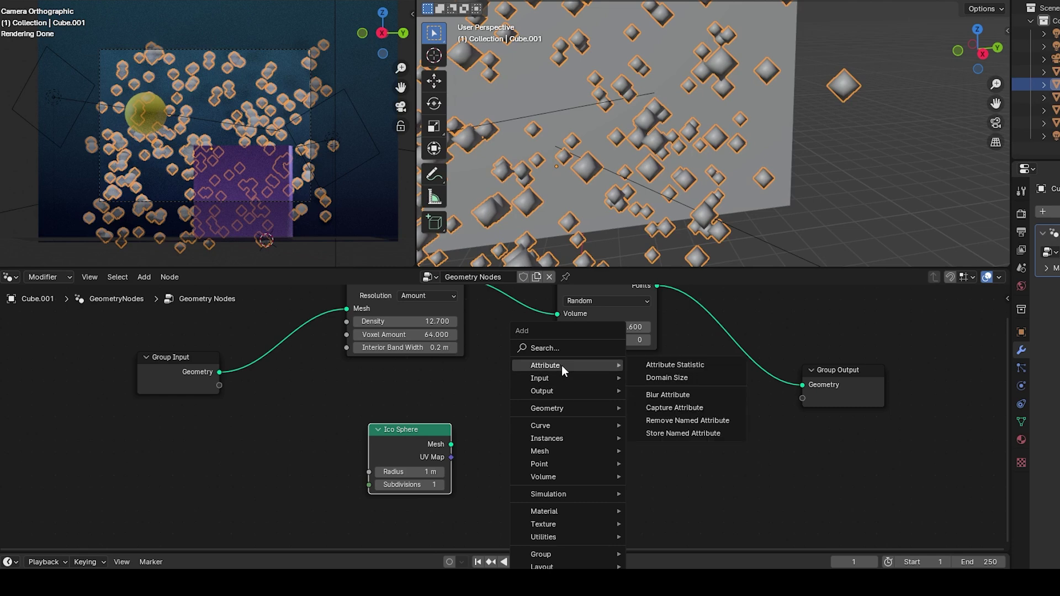
click(568, 350)
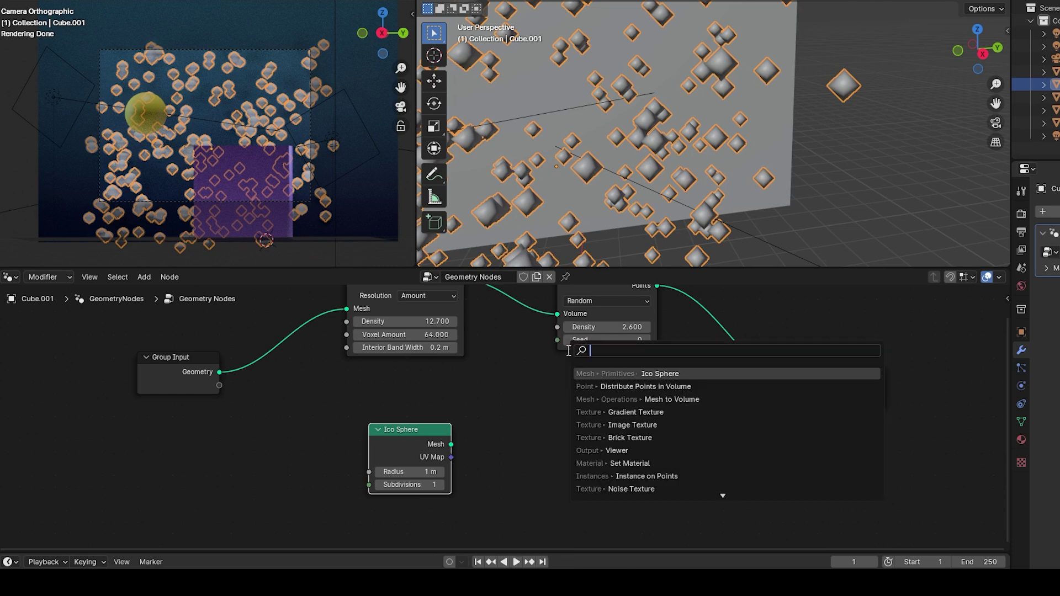
text(instan)
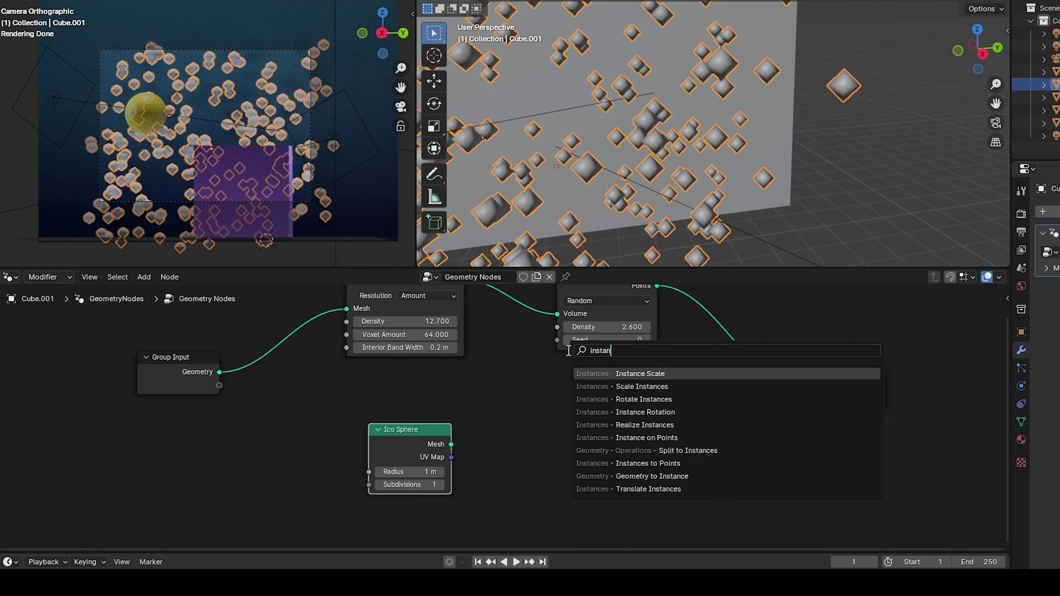
click(639, 436)
click(654, 405)
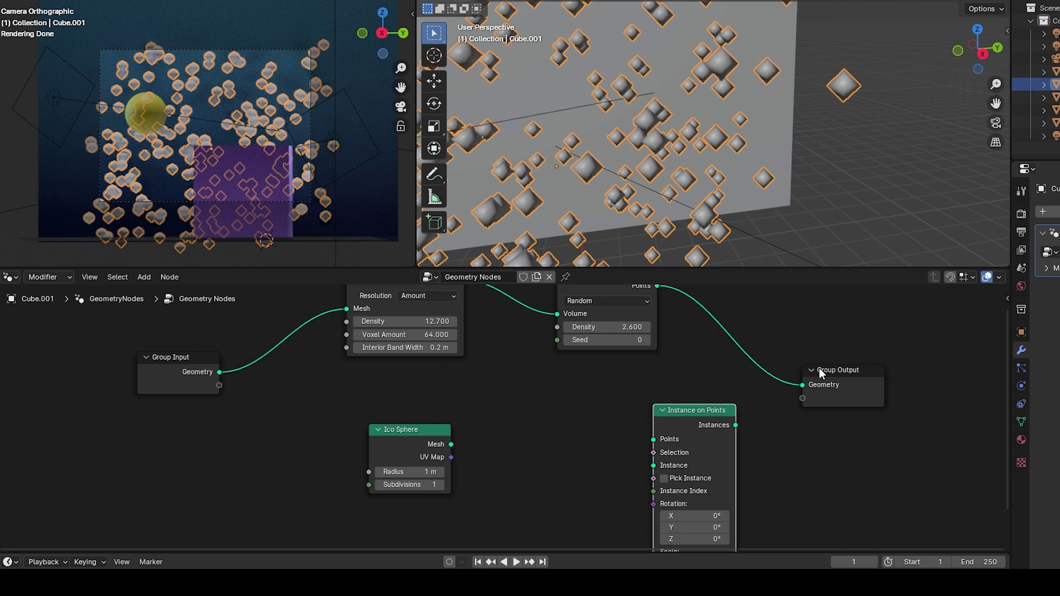
Move Group Output farther out to make room and add a Set Material node between Instance on Points and Group Output
drag(829, 367, 933, 361)
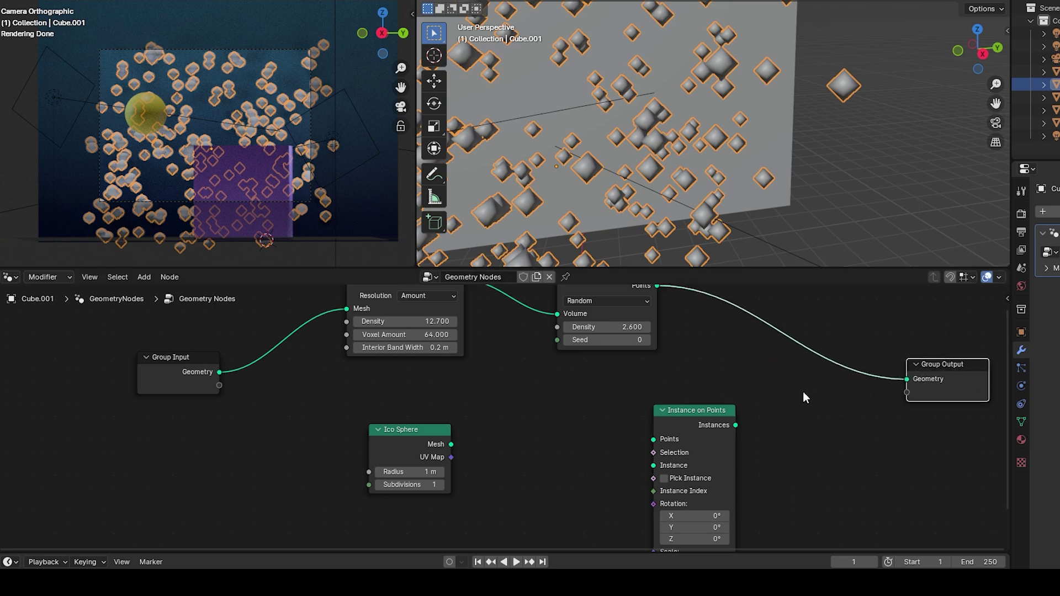
key(shift+a)
click(784, 347)
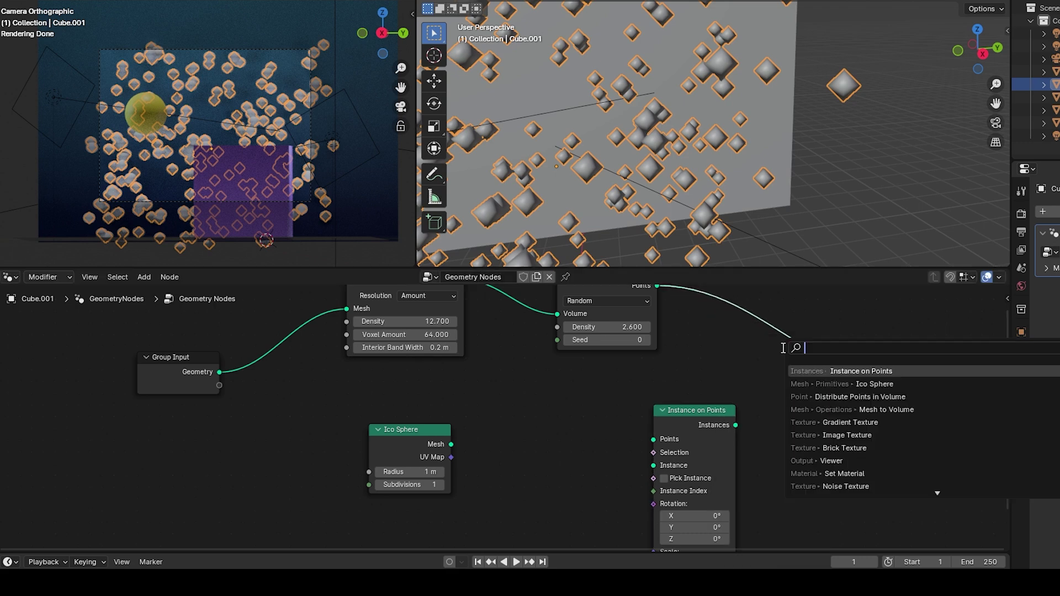
text(set ma)
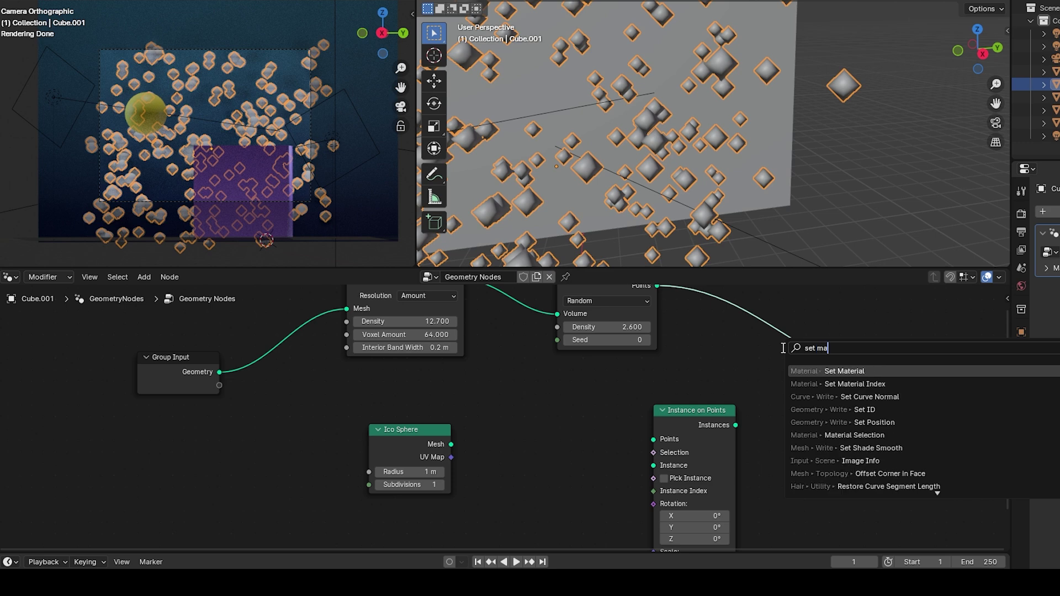
text(terial)
key(Return)
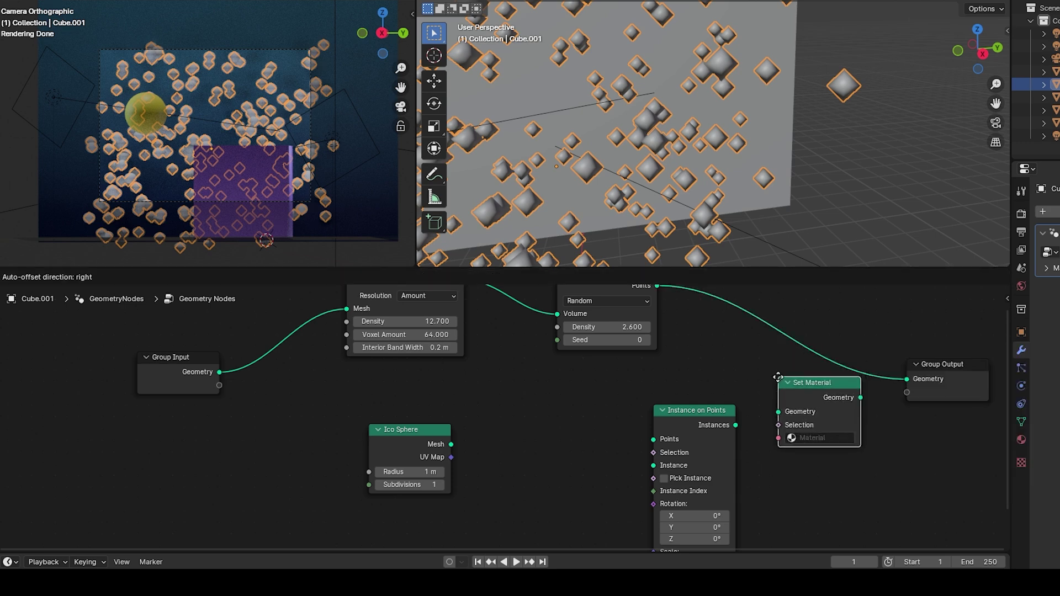
click(780, 407)
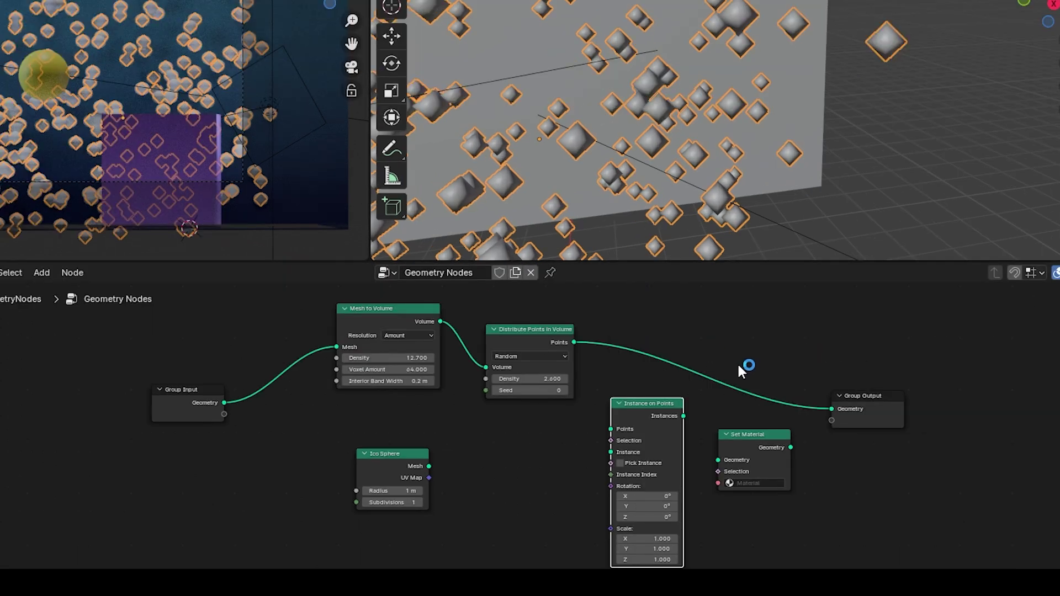
Cut the link into Group Output, move Instance on Points up, and feed the distributed points into its Points input
ctrl+right_drag(738, 365, 719, 402)
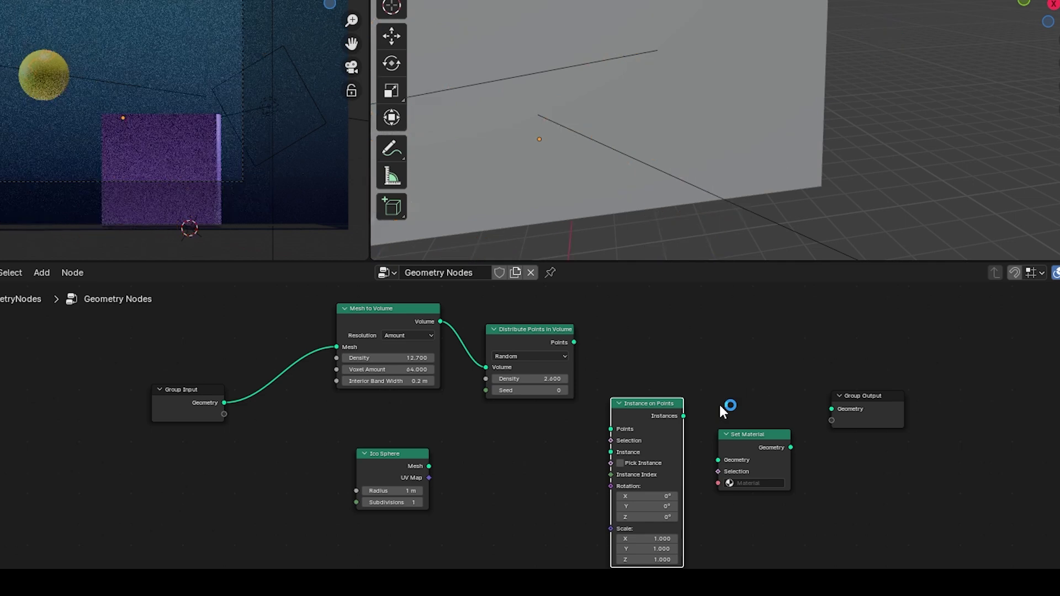
drag(632, 402, 640, 347)
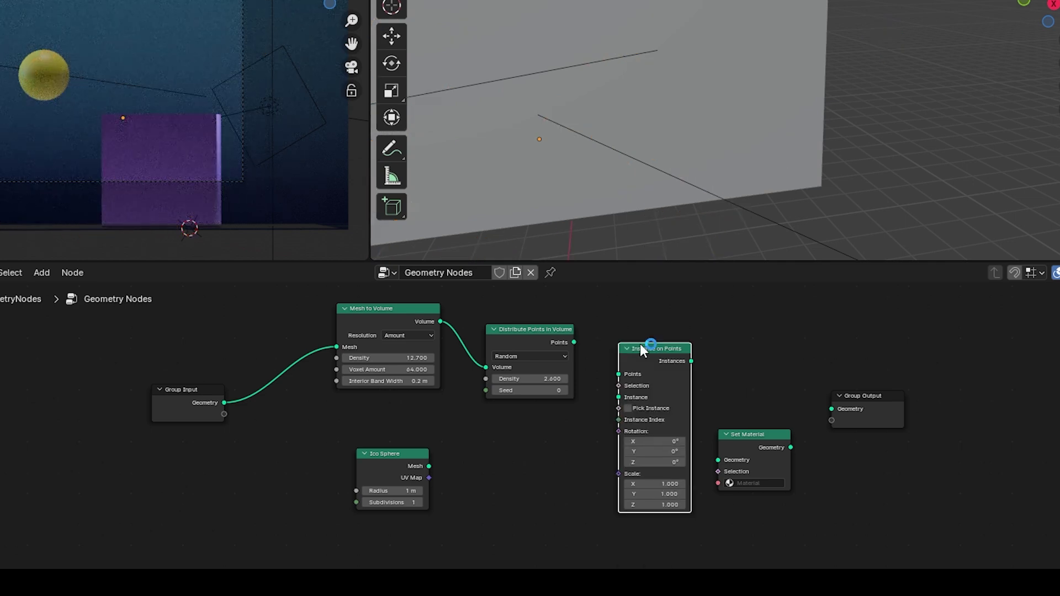
drag(574, 343, 618, 374)
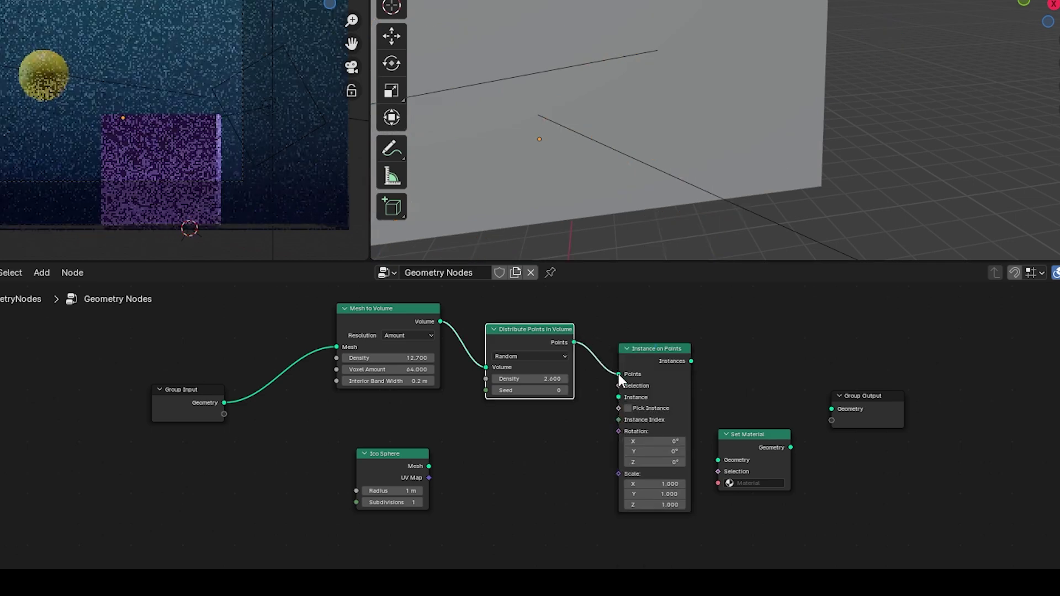
Connect the Ico Sphere's mesh to the Instance input of Instance on Points and its Instances output to Set Material's Geometry
click(408, 453)
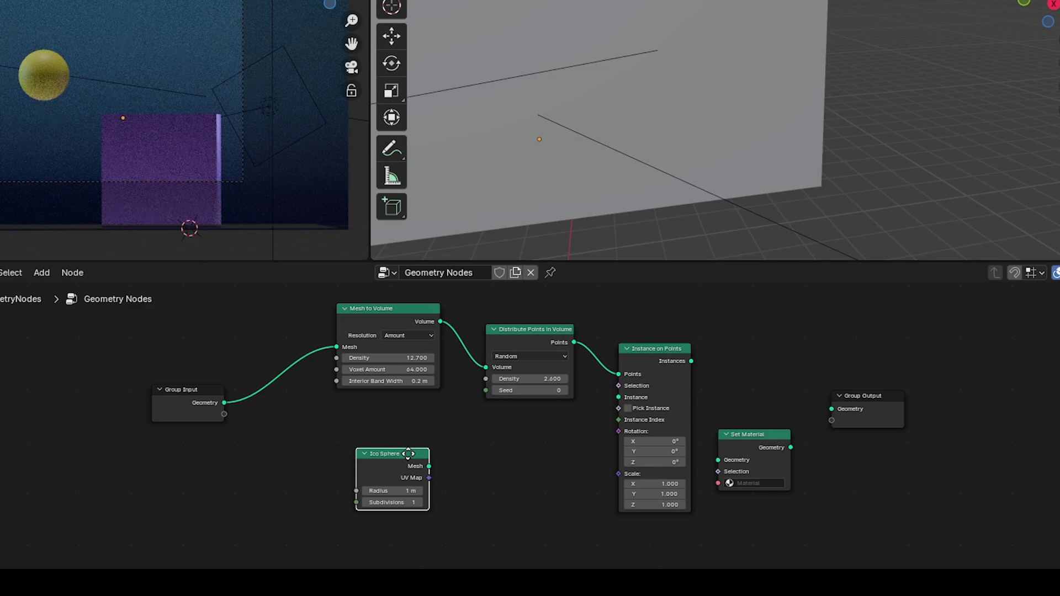
drag(408, 454, 533, 446)
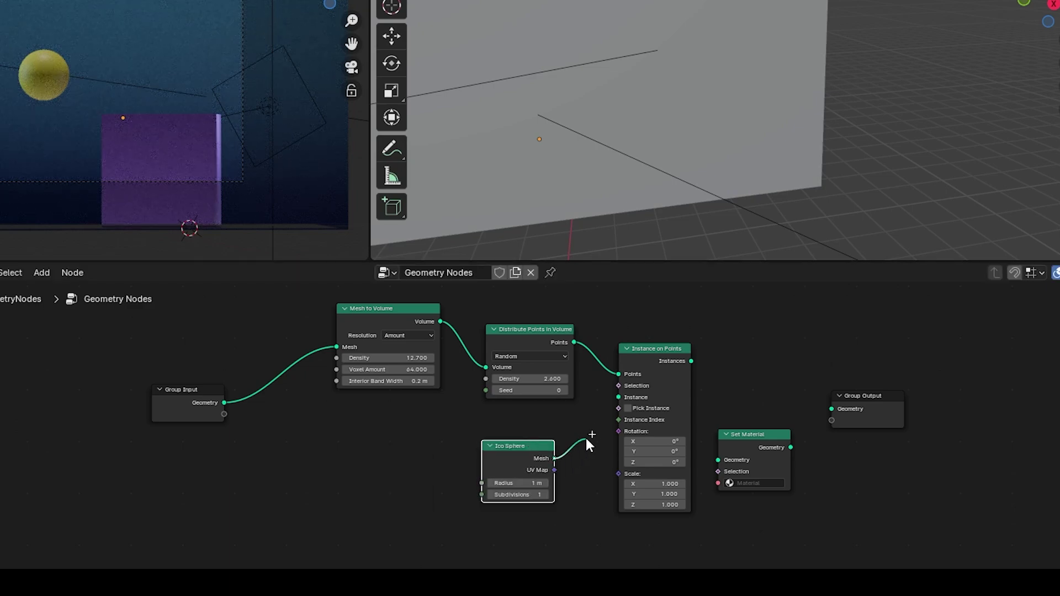
drag(607, 406, 611, 393)
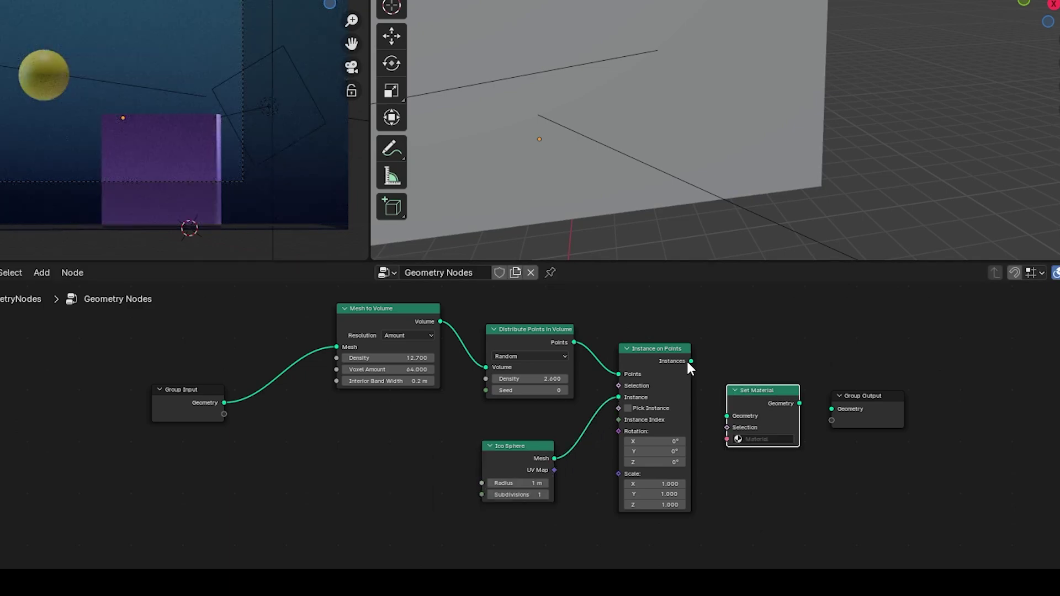
drag(691, 361, 701, 362)
drag(713, 403, 717, 414)
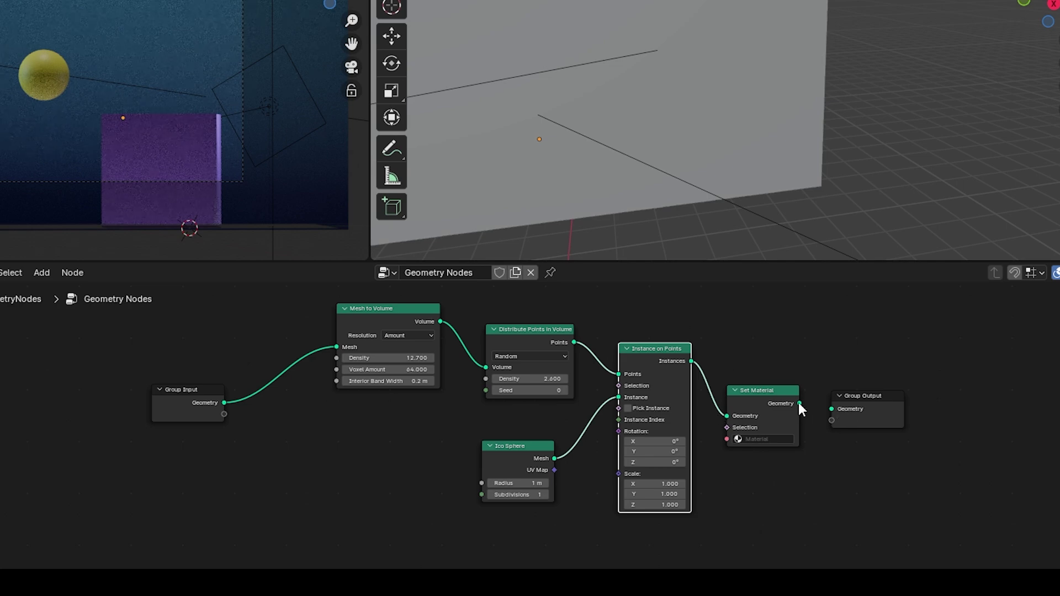
Connect the Set Material node's Geometry output to the Group Output's Geometry input
drag(799, 404, 823, 412)
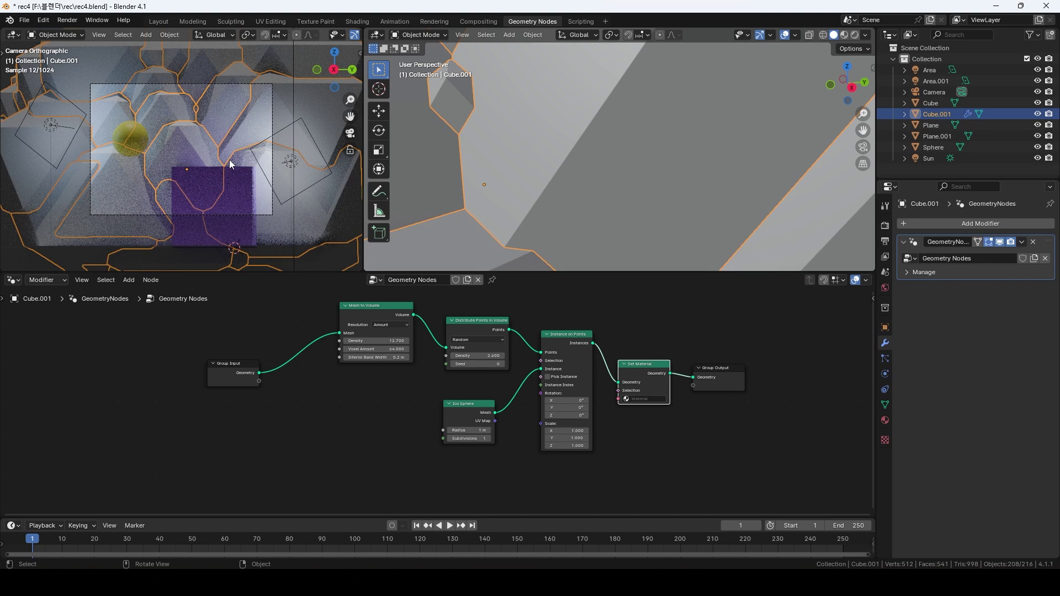
scroll(230, 160, down, 1)
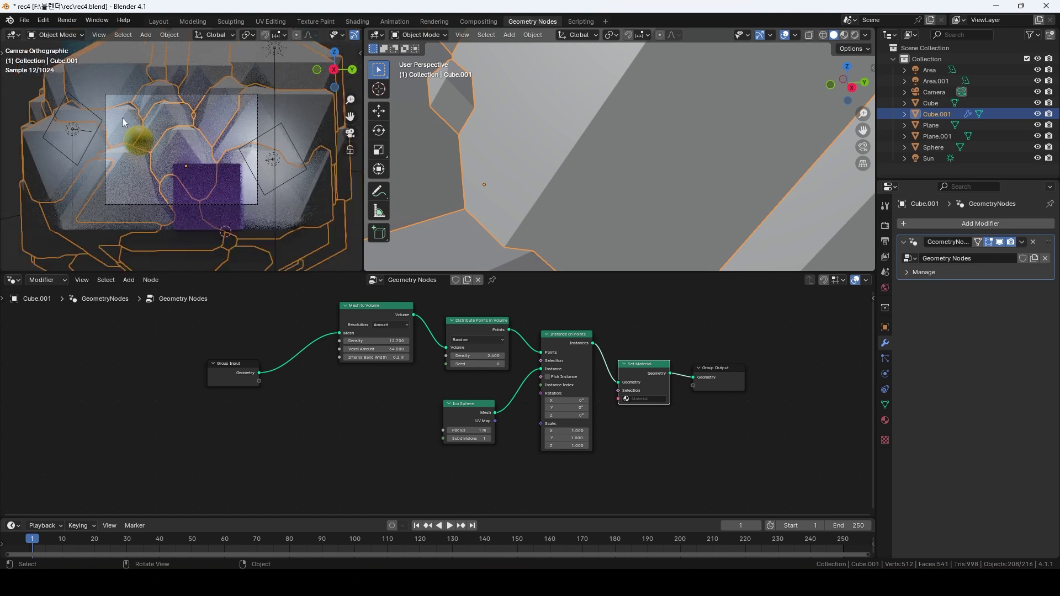
scroll(654, 181, down, 5)
scroll(436, 404, up, 7)
Try a radius of 0.002 m on the Ico Sphere node
middle_drag(478, 440, 373, 473)
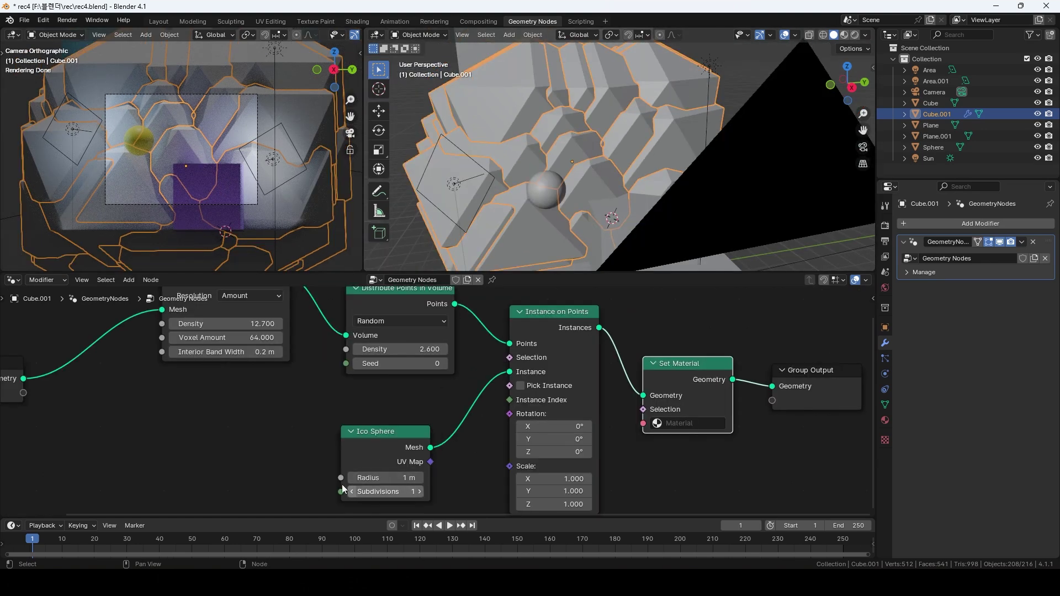
click(406, 478)
text(0.002)
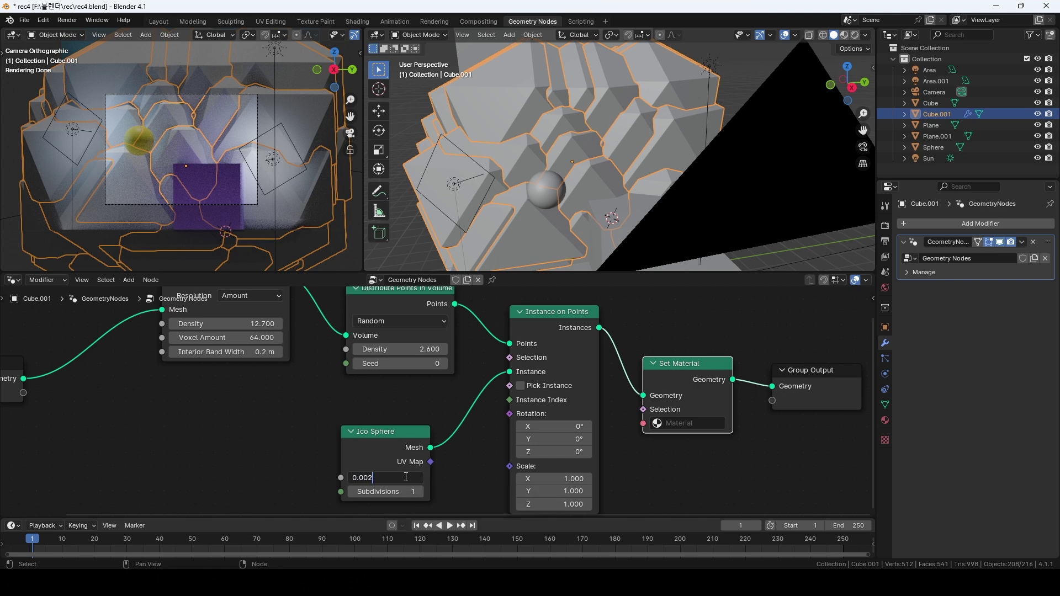
key(Return)
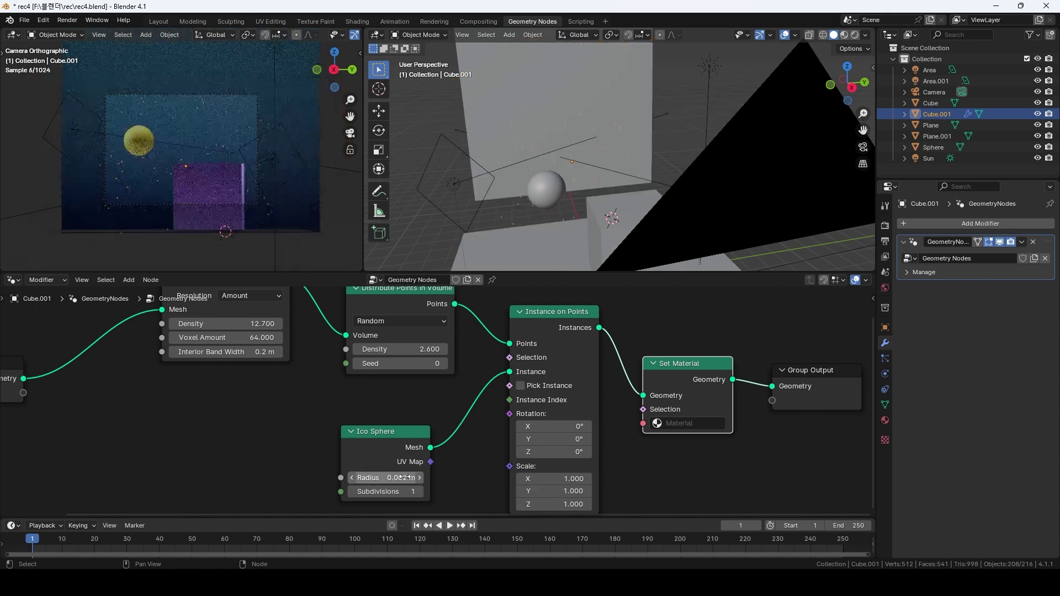
Set the Ico Sphere node's radius to 0.005 m
scroll(221, 220, up, 4)
click(410, 478)
text(0.005)
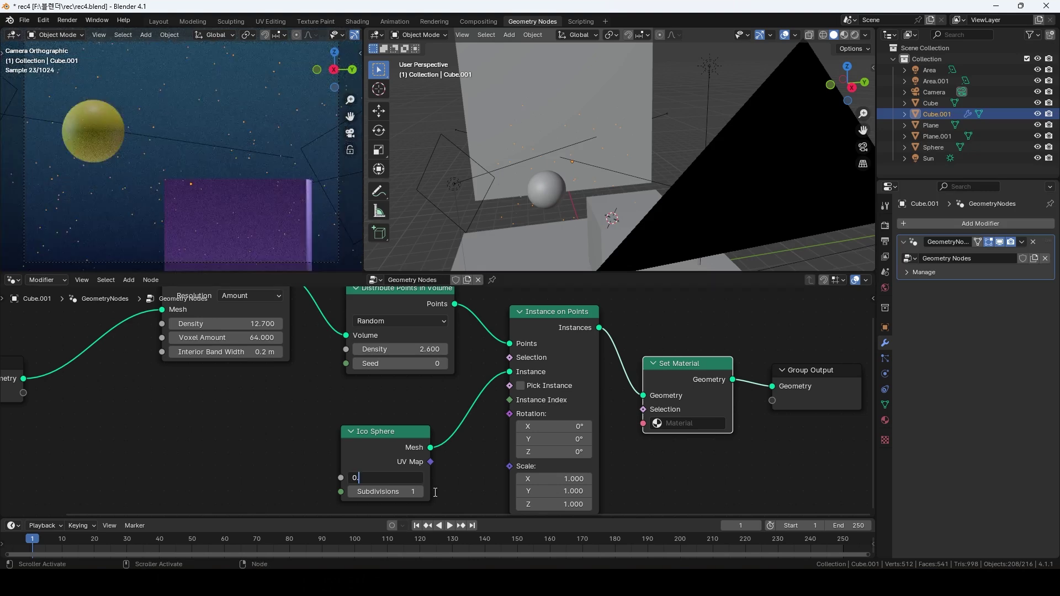
key(Return)
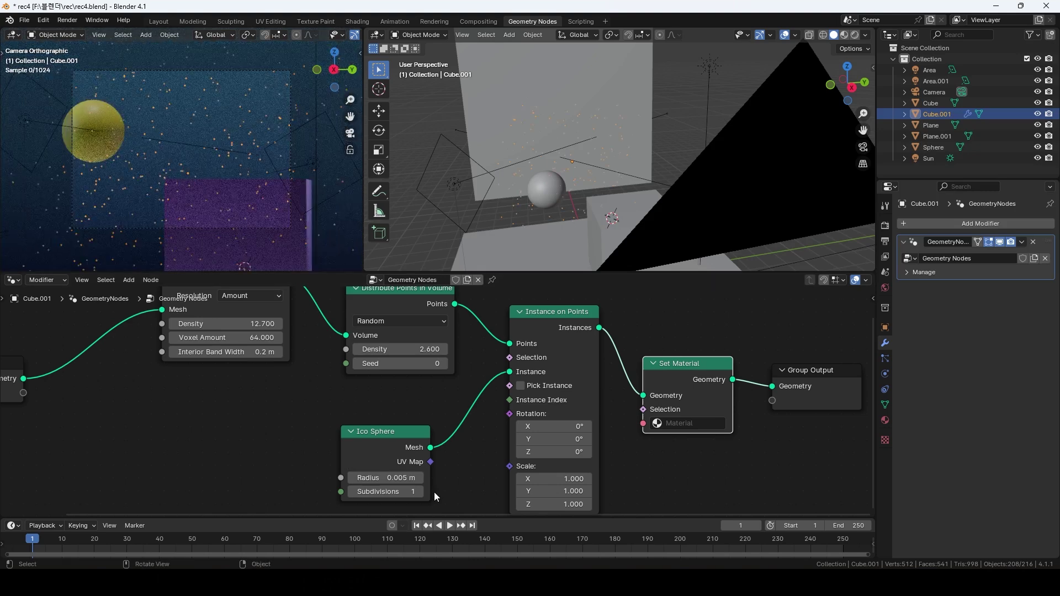
On the Mesh to Volume node, set the voxel amount to 65 and the density to 13
drag(246, 338, 261, 337)
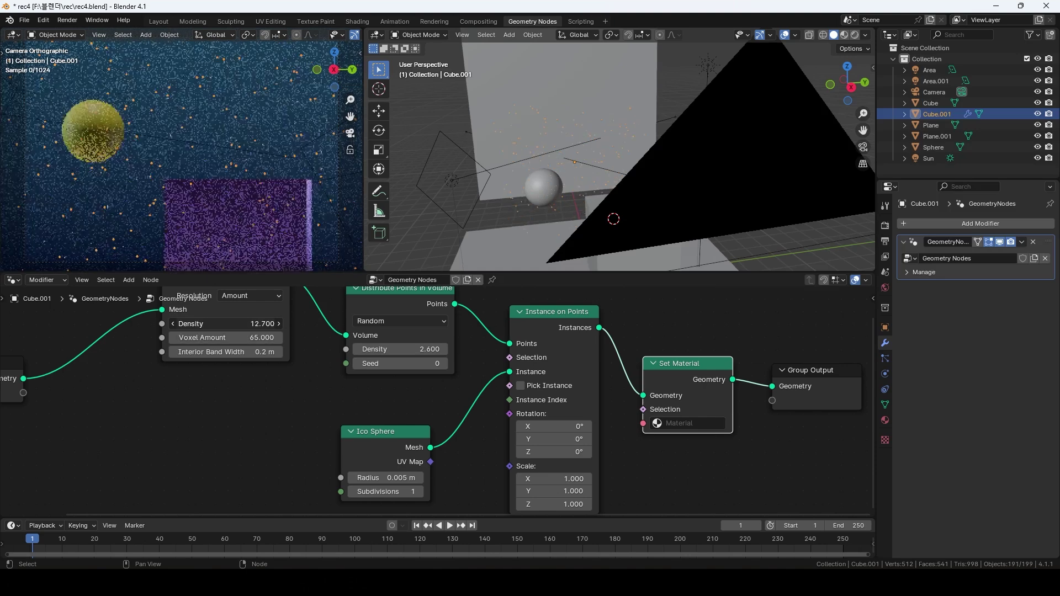
drag(243, 324, 249, 324)
middle_drag(697, 327, 724, 332)
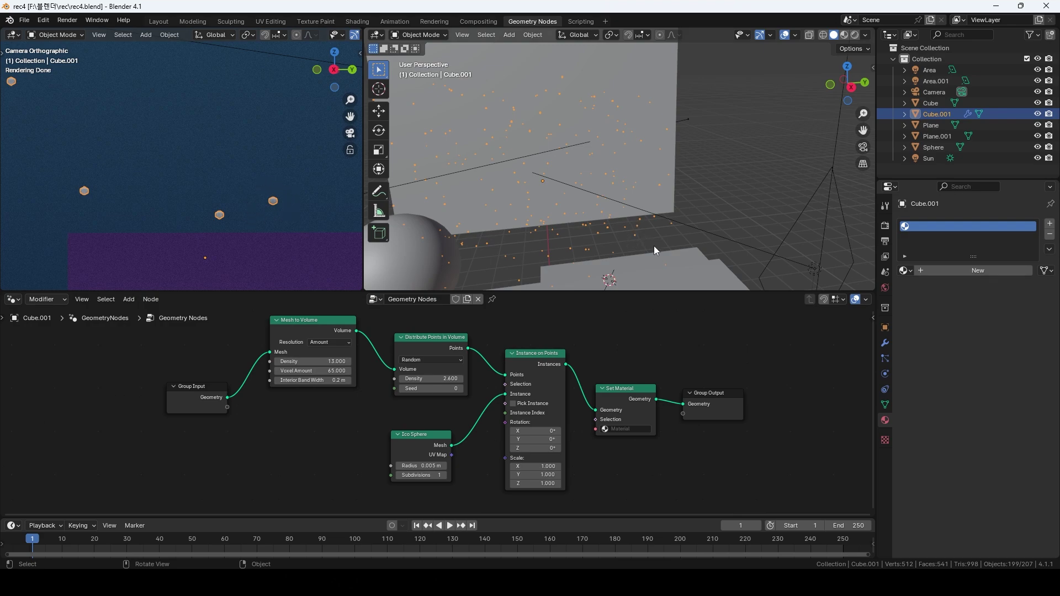
Create a new material on Cube.001 and give it a yellow base color
click(1001, 269)
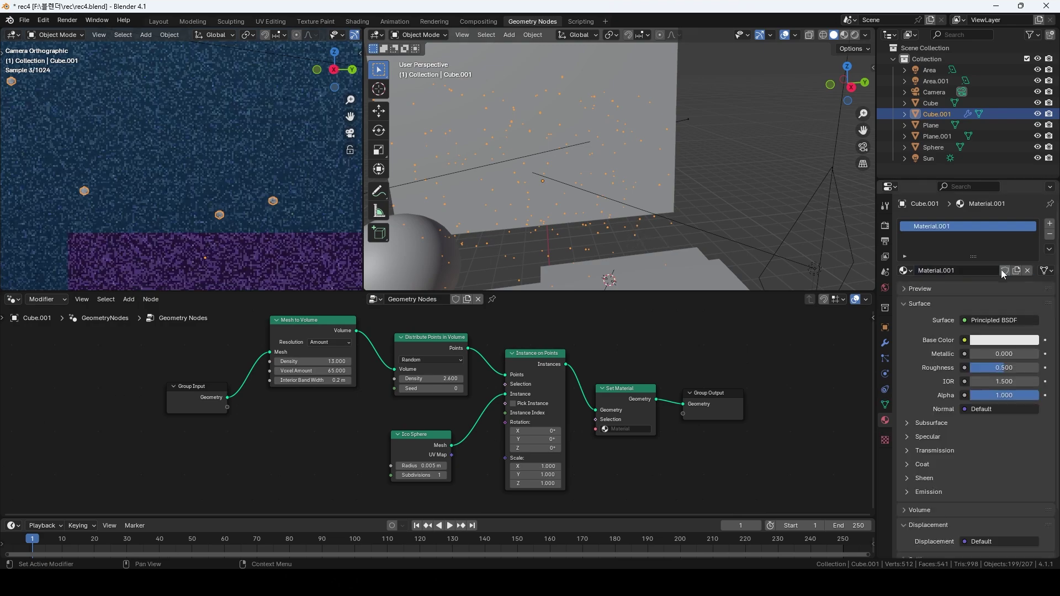
click(995, 341)
drag(972, 216, 946, 235)
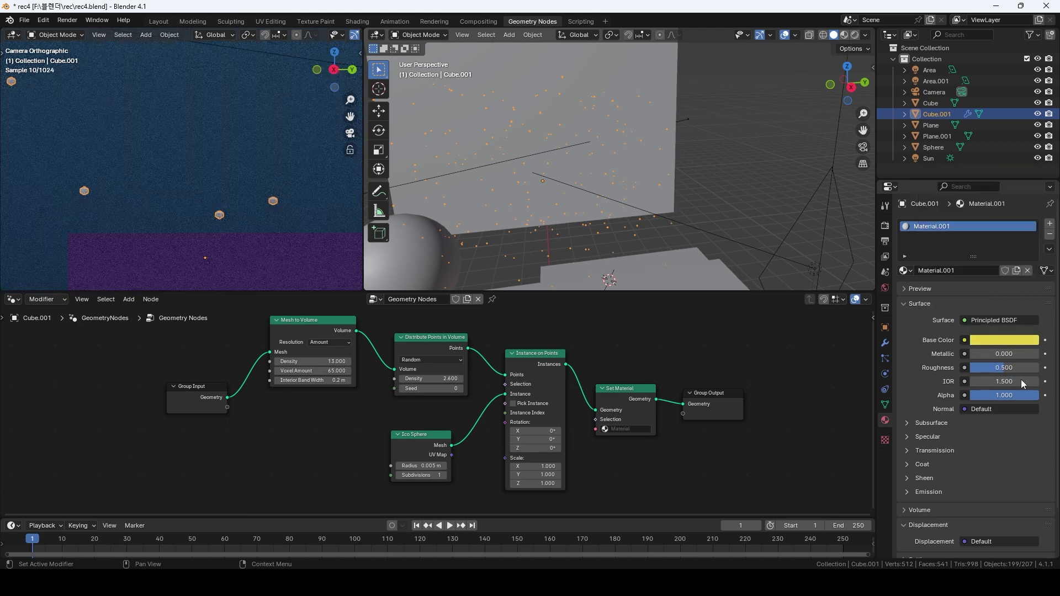
Rename the yellow material "star material" and assign it in the Set Material node
click(965, 273)
text(star material)
key(Return)
key(KP_0)
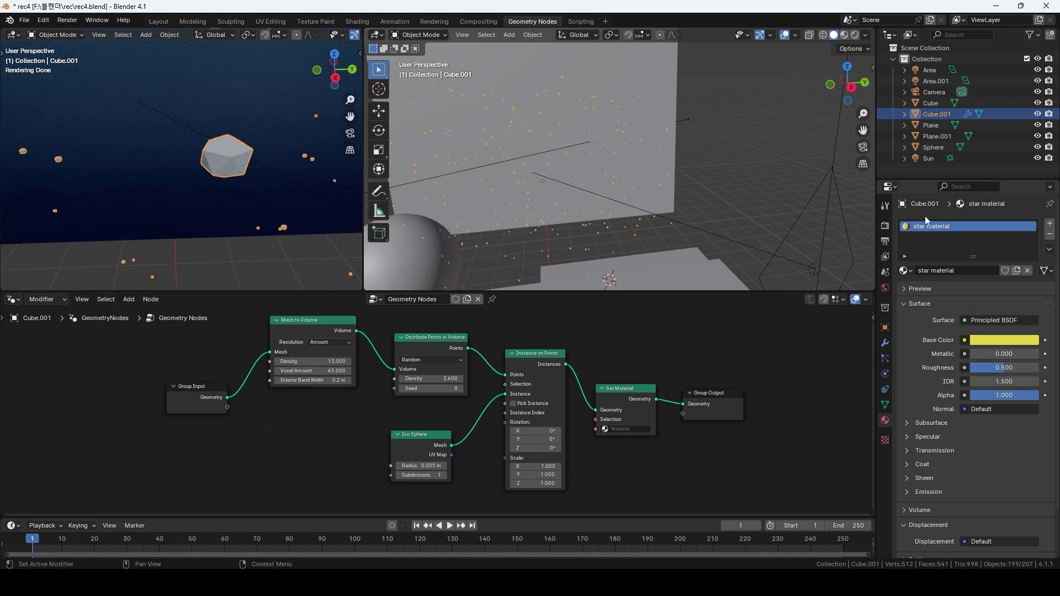
click(634, 429)
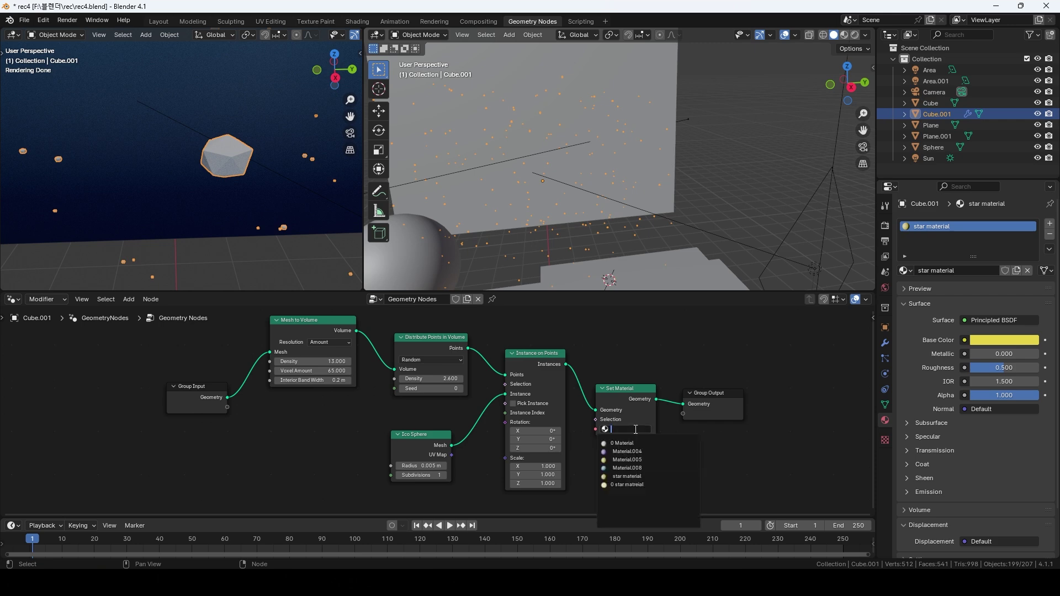
click(638, 477)
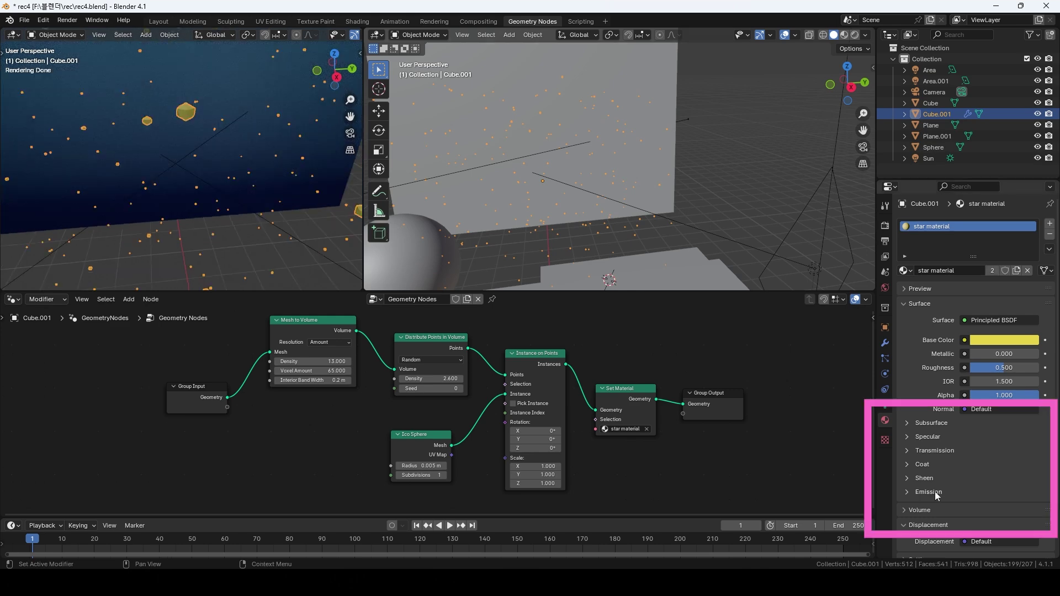
Give the star material a pale yellow emission color with a strength of 2.6
click(936, 493)
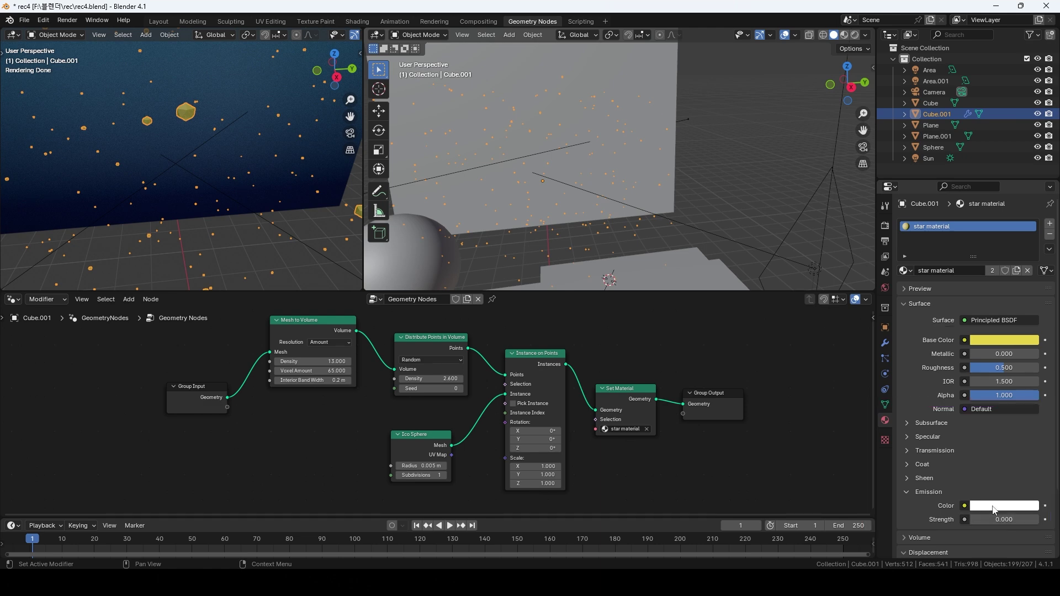
click(992, 506)
drag(962, 385, 955, 393)
drag(1002, 519, 1017, 520)
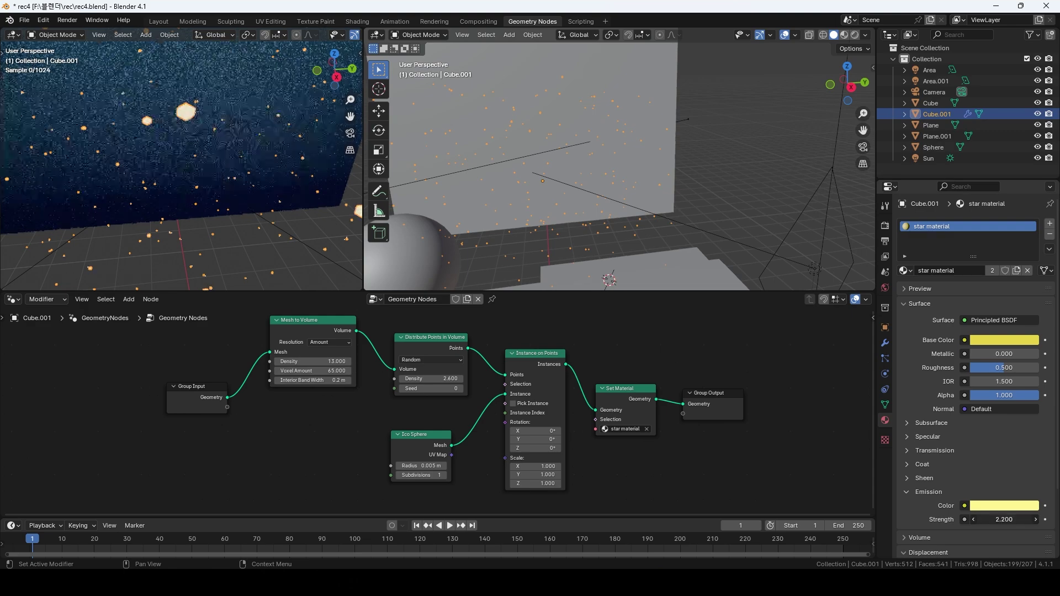
middle_drag(297, 161, 291, 157)
click(275, 150)
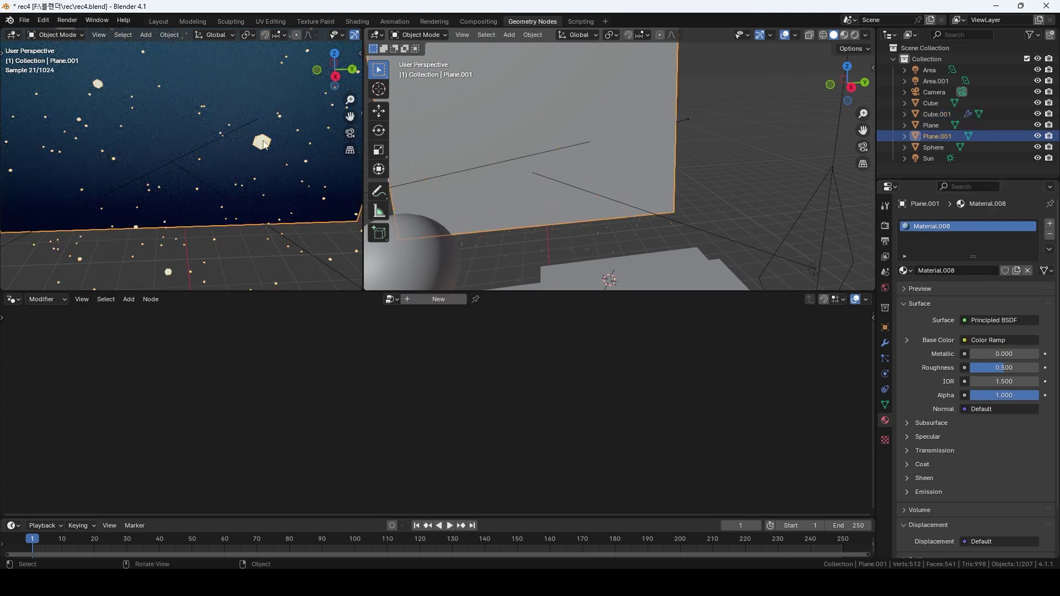
click(264, 145)
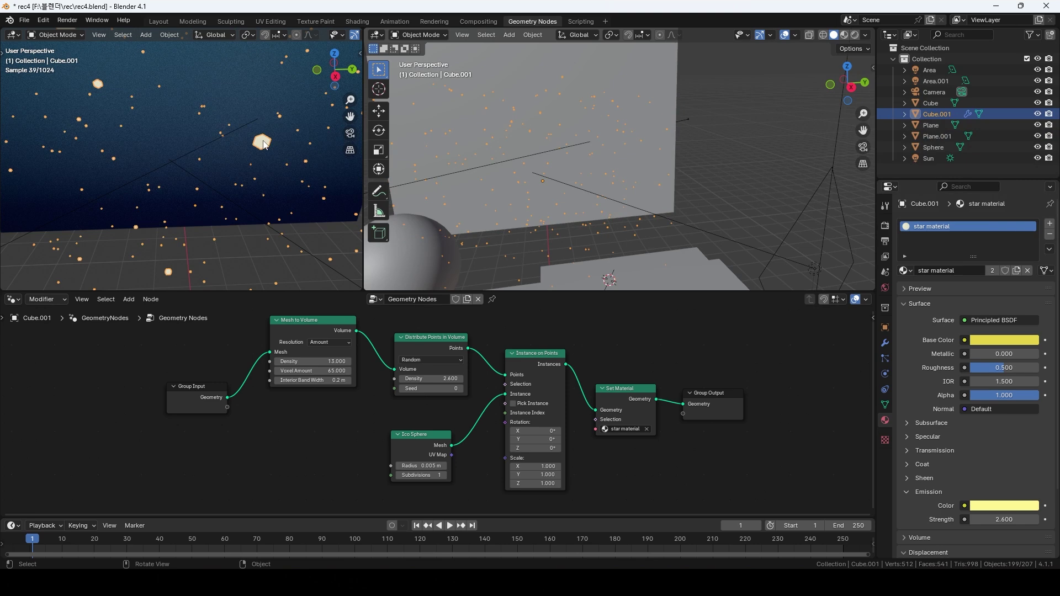
click(265, 147)
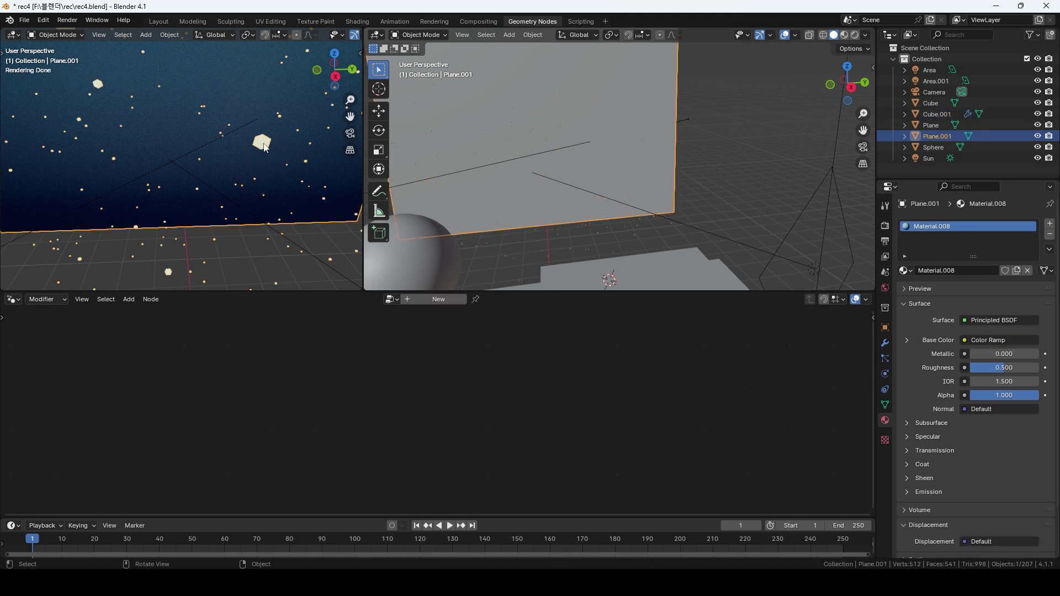
click(264, 145)
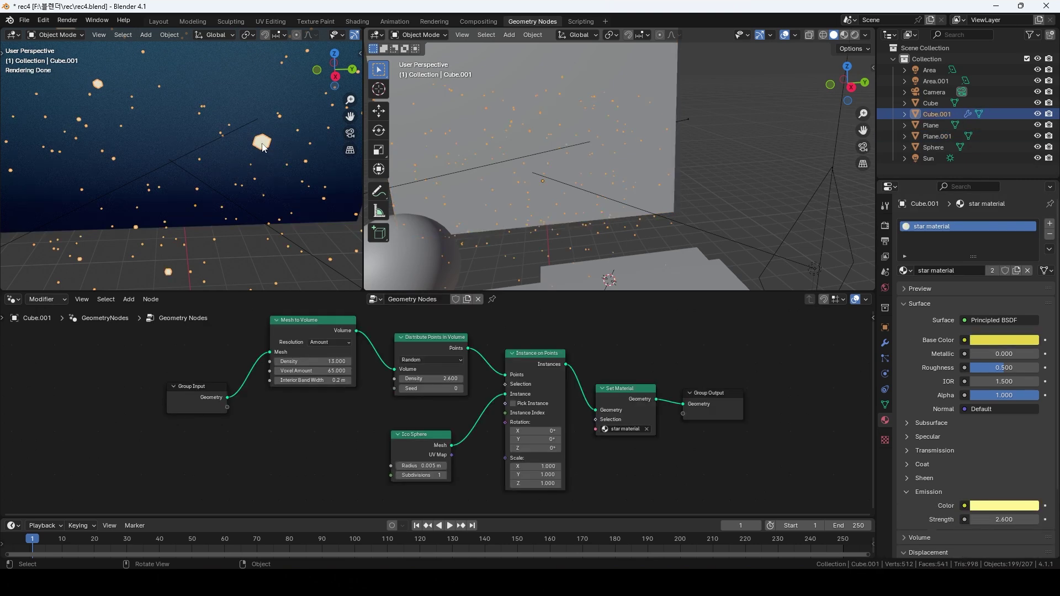
Render the current frame as an image, look over the whole picture and close the render window
click(67, 20)
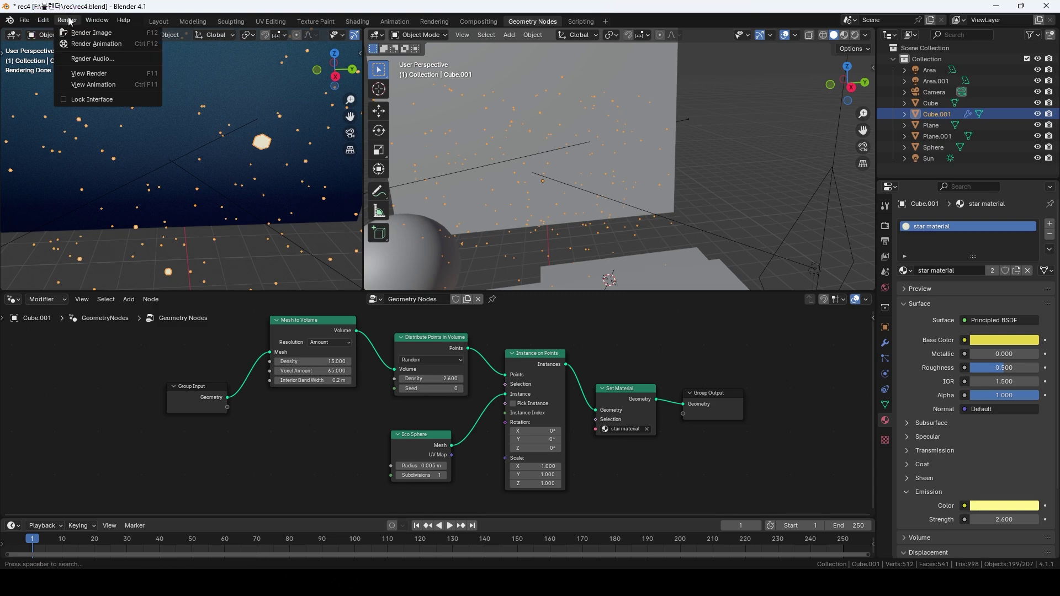
click(76, 34)
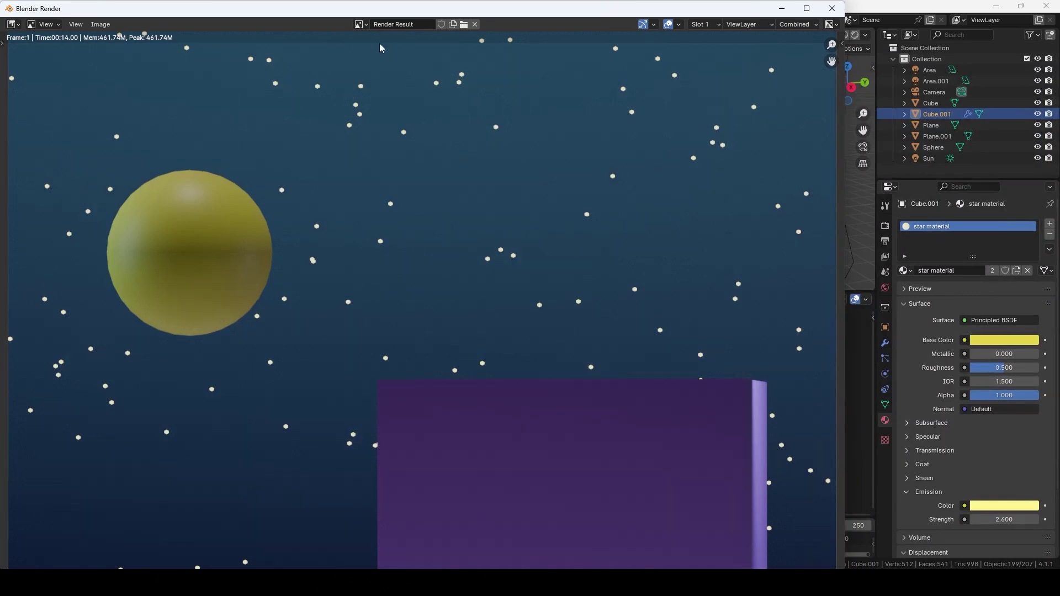
scroll(330, 204, down, 1)
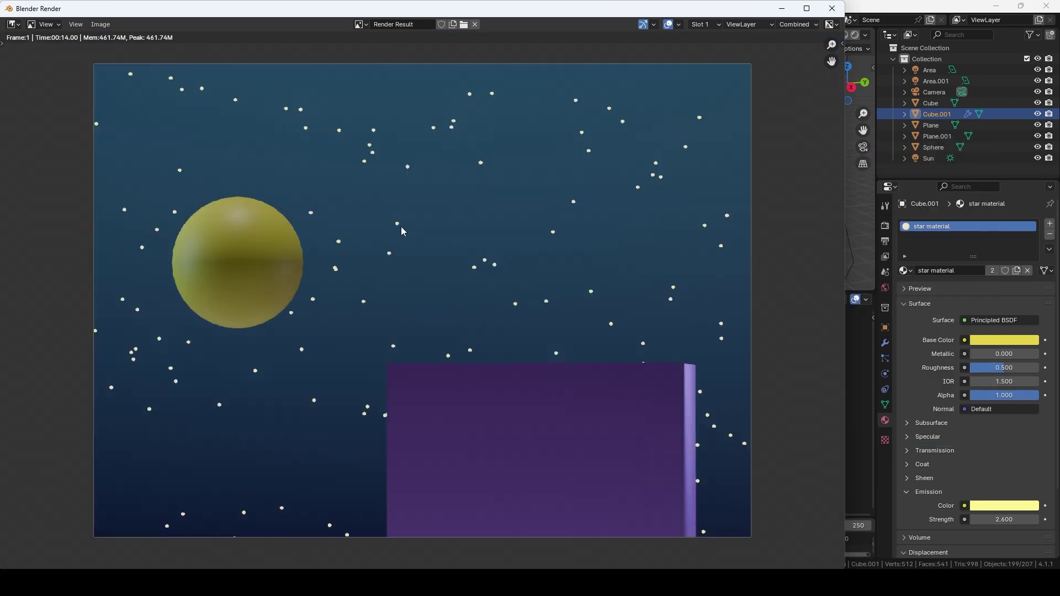
click(831, 10)
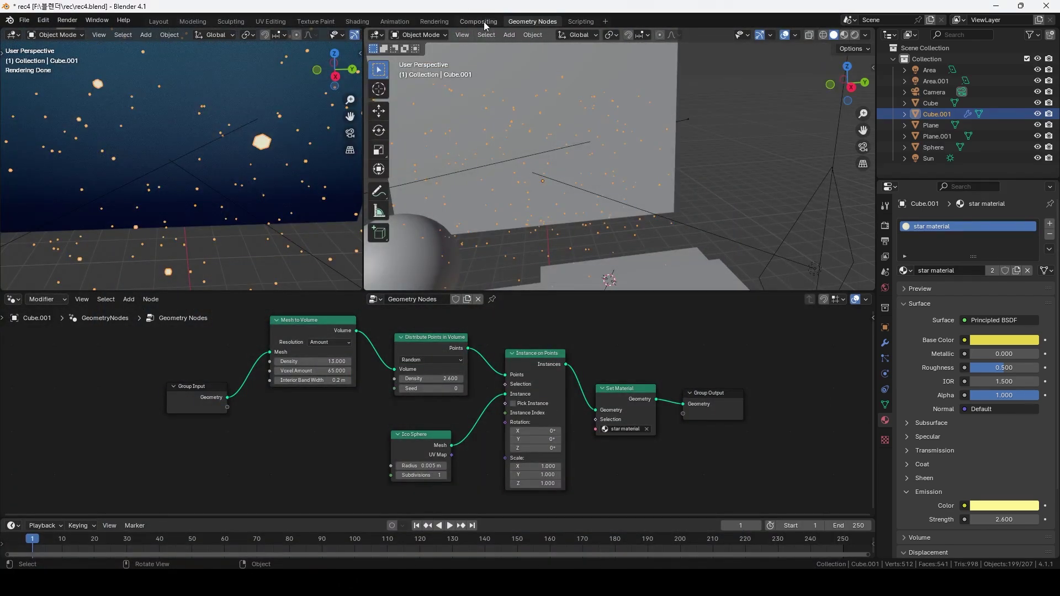
Enable nodes in the Compositing workspace and move the Composite node farther from Render Layers
click(478, 22)
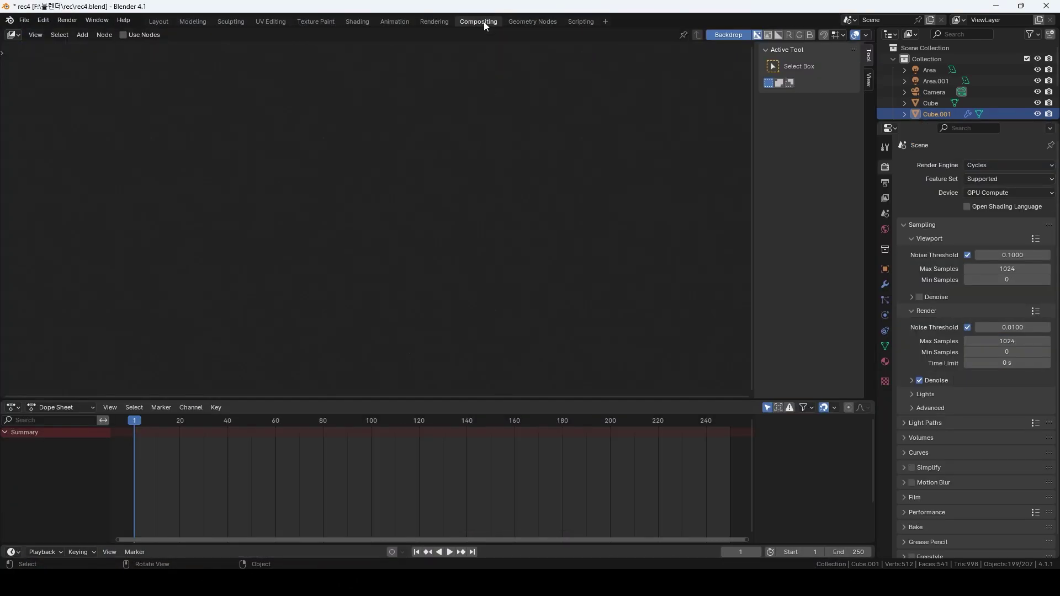
click(123, 35)
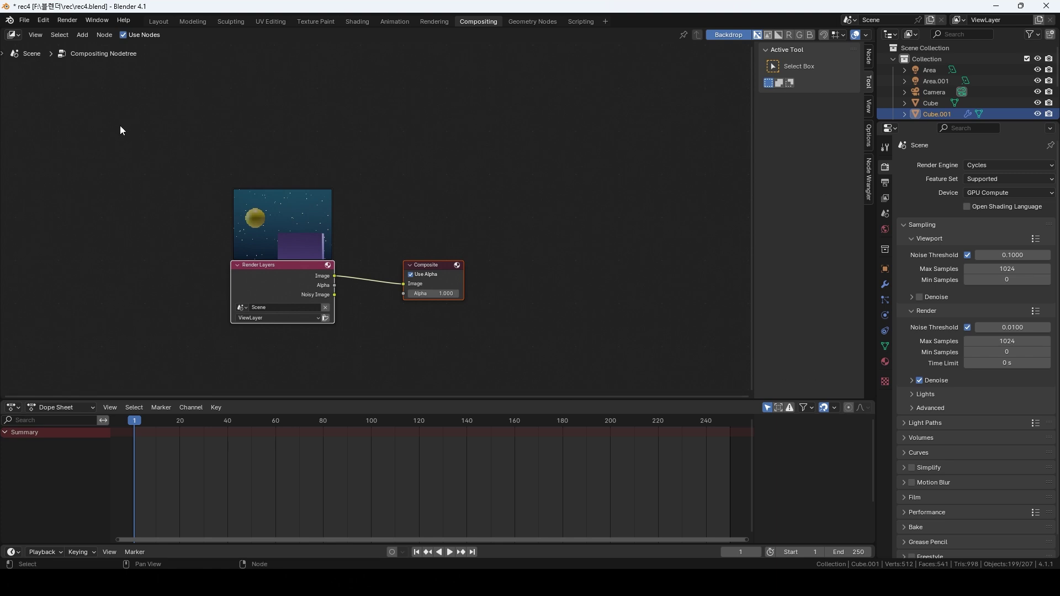
middle_drag(521, 216, 470, 176)
Add a Viewer node above Composite and feed it the Render Layers image
key(shift+a)
text(v)
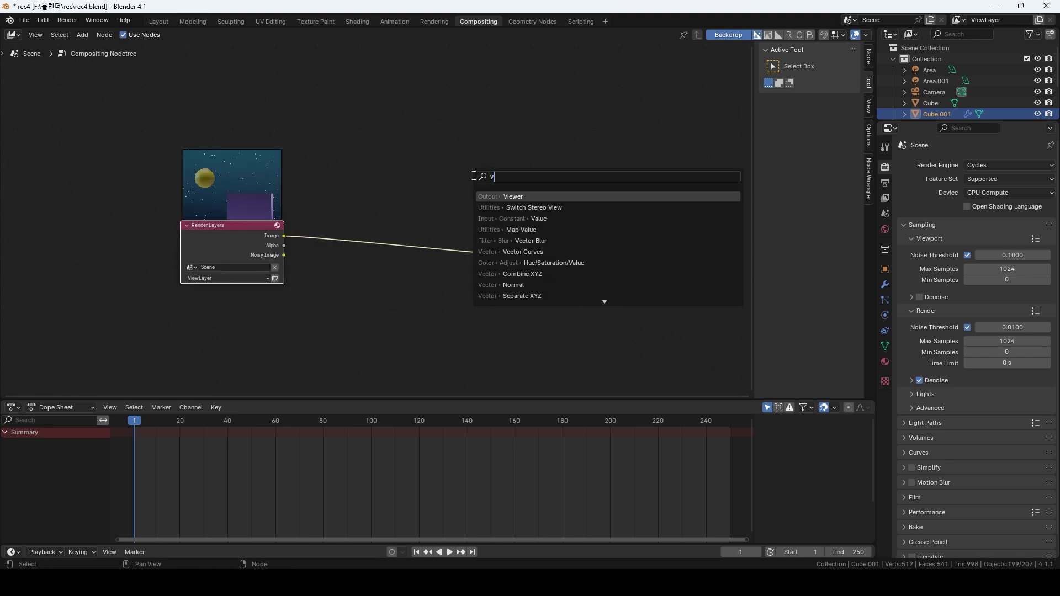
text(iewr)
key(Return)
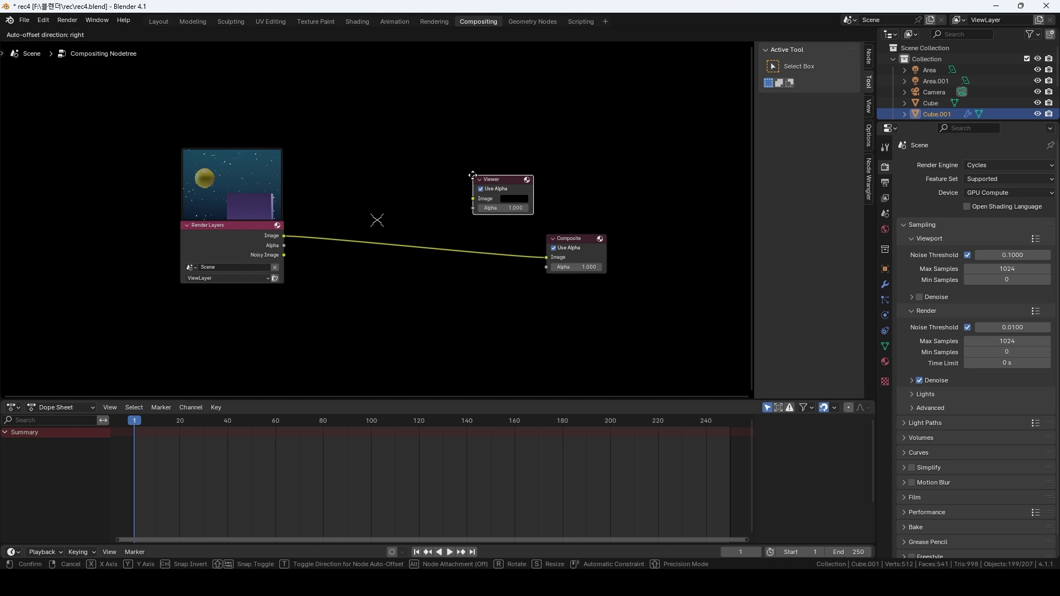
click(543, 133)
drag(284, 236, 543, 154)
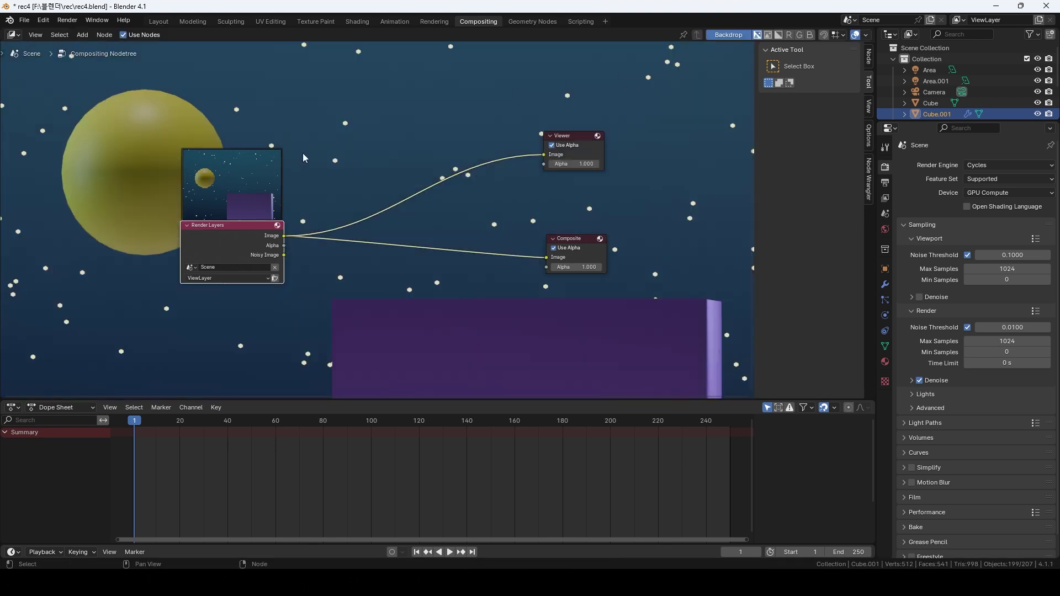
Reduce the compositor backdrop's zoom to 0.64
scroll(372, 126, down, 1)
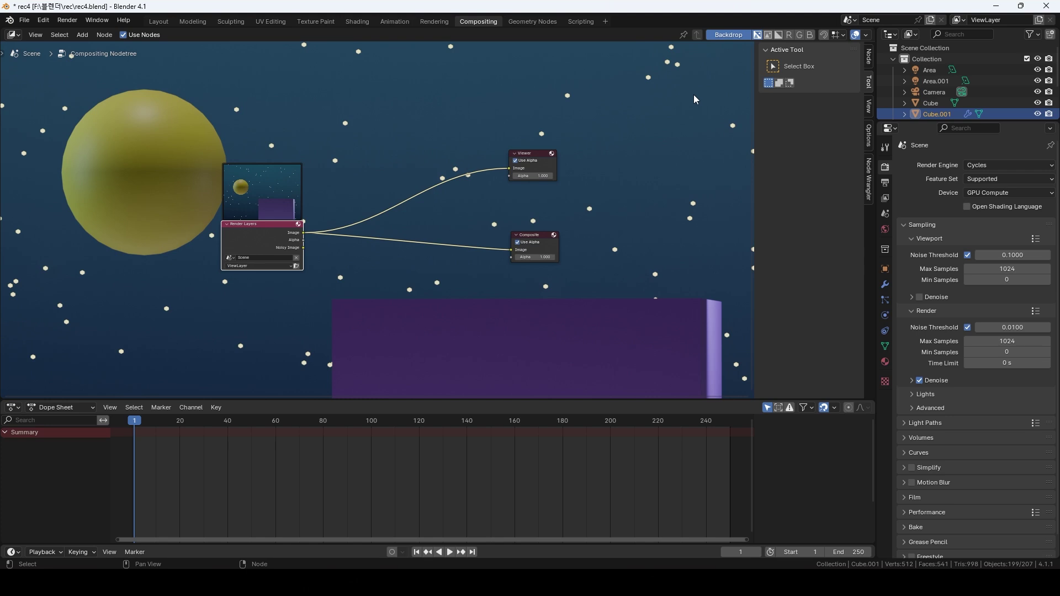
click(868, 106)
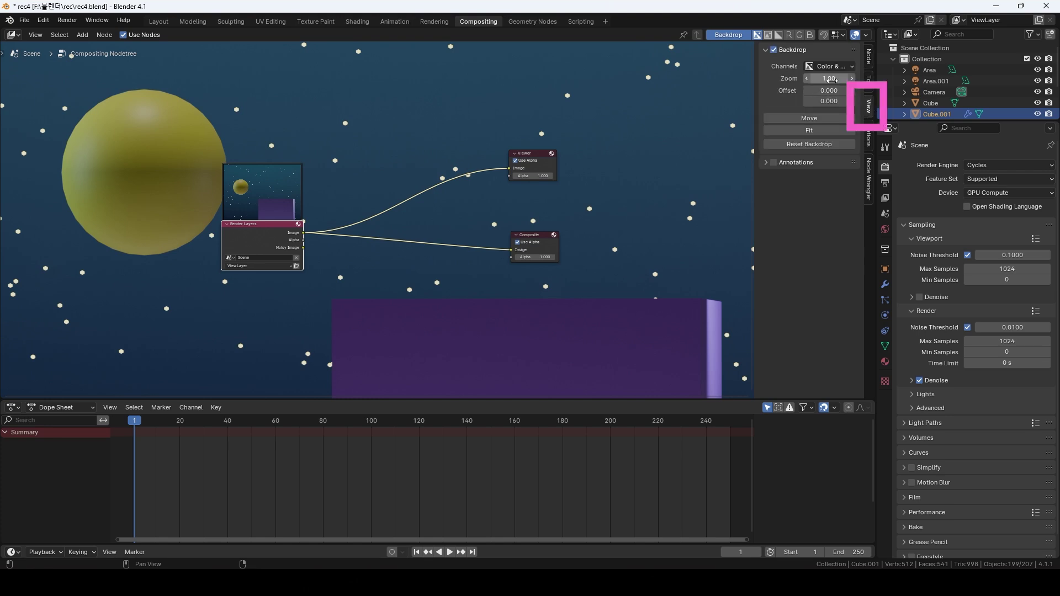
drag(828, 79, 807, 78)
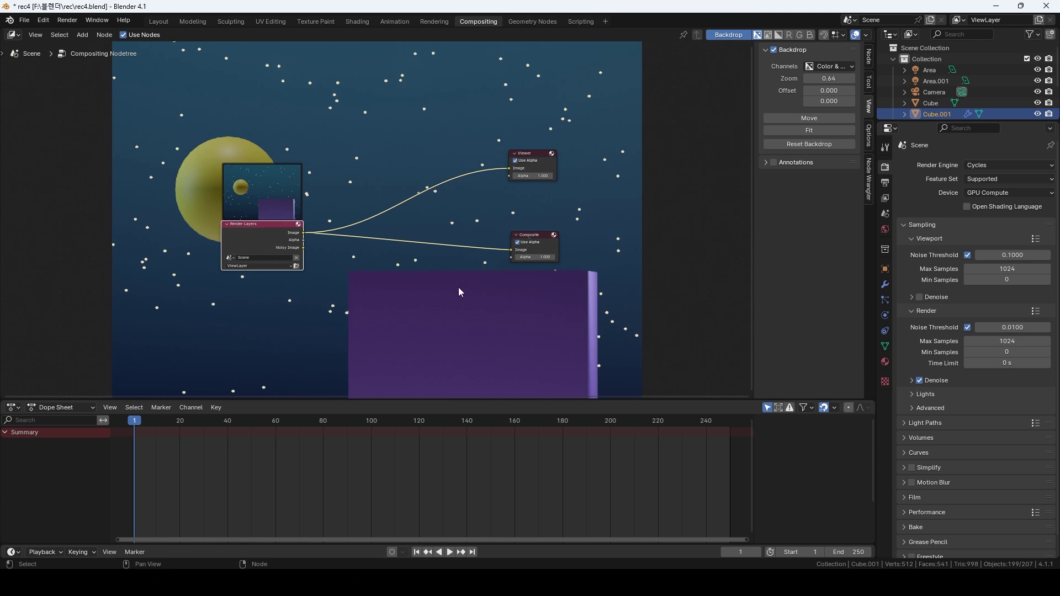
Add a Glare node and insert it into the link between Render Layers and Composite
key(shift+a)
text(glare)
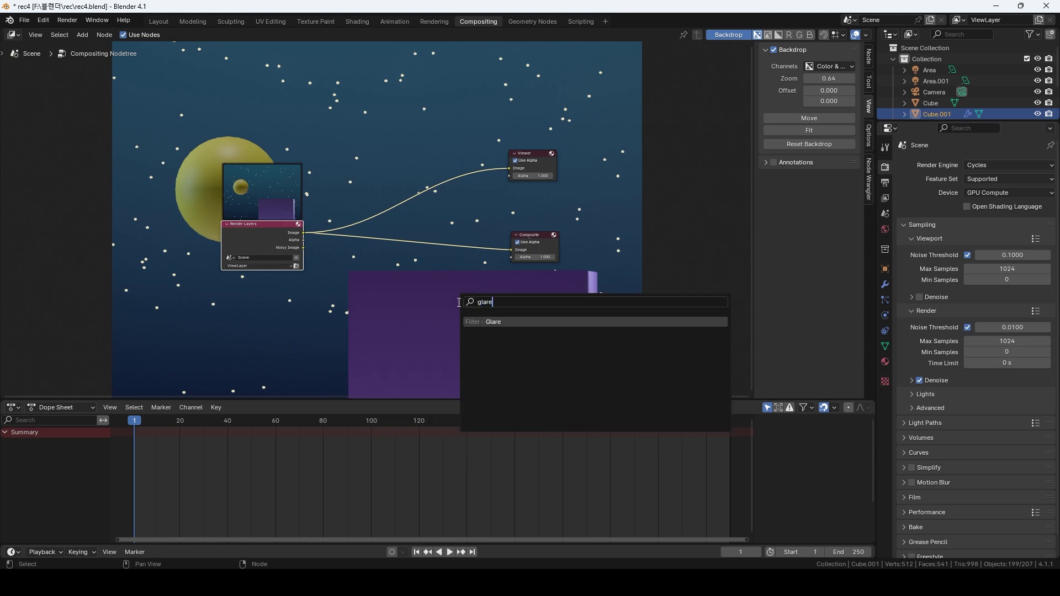
key(Return)
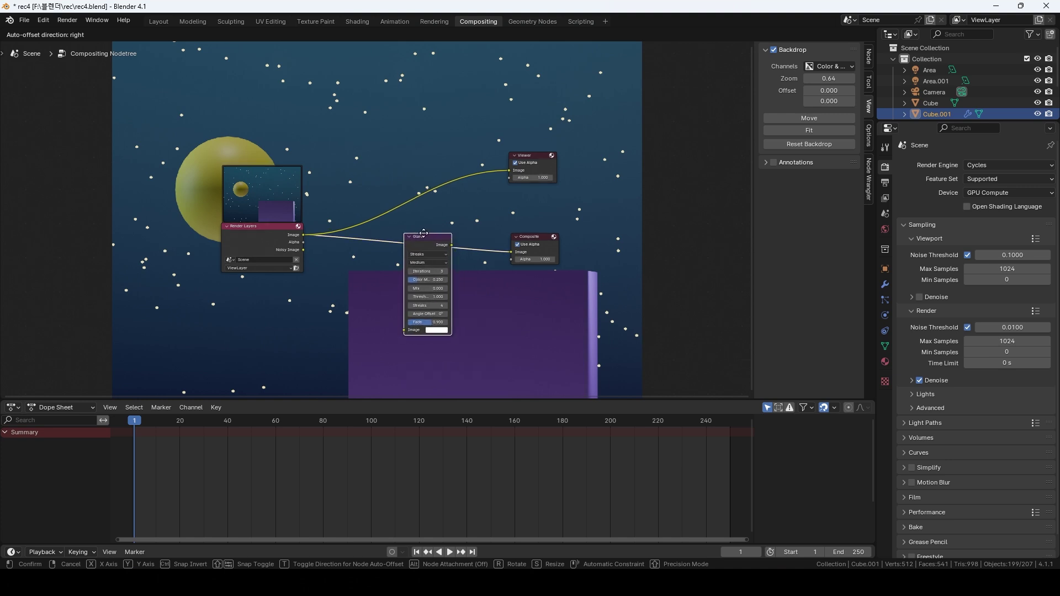
click(423, 233)
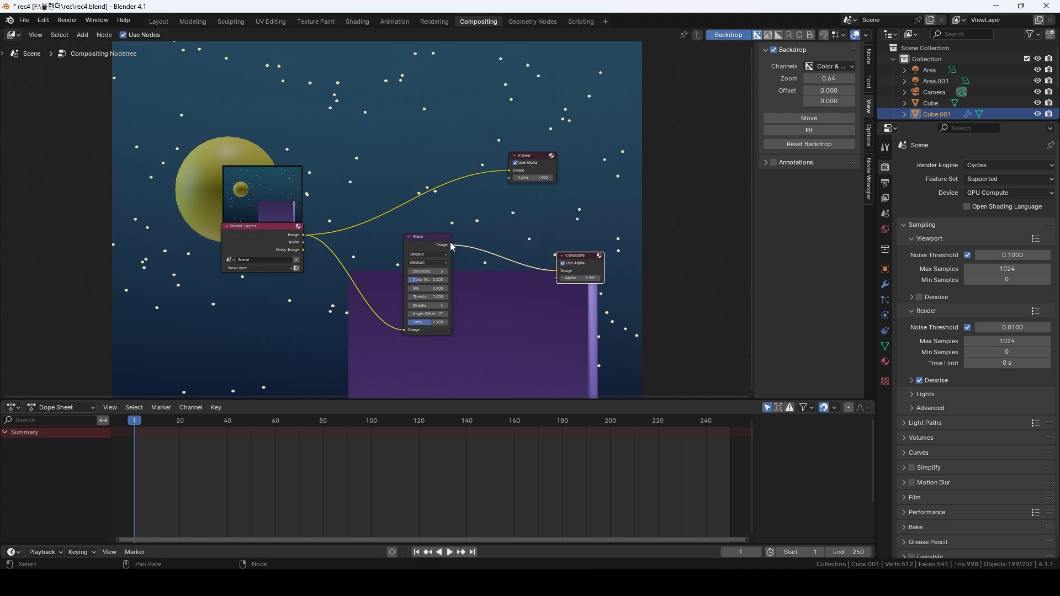
Feed the Glare node's image output into the Viewer node and reduce the glare's Fade to 0.802
drag(452, 244, 505, 169)
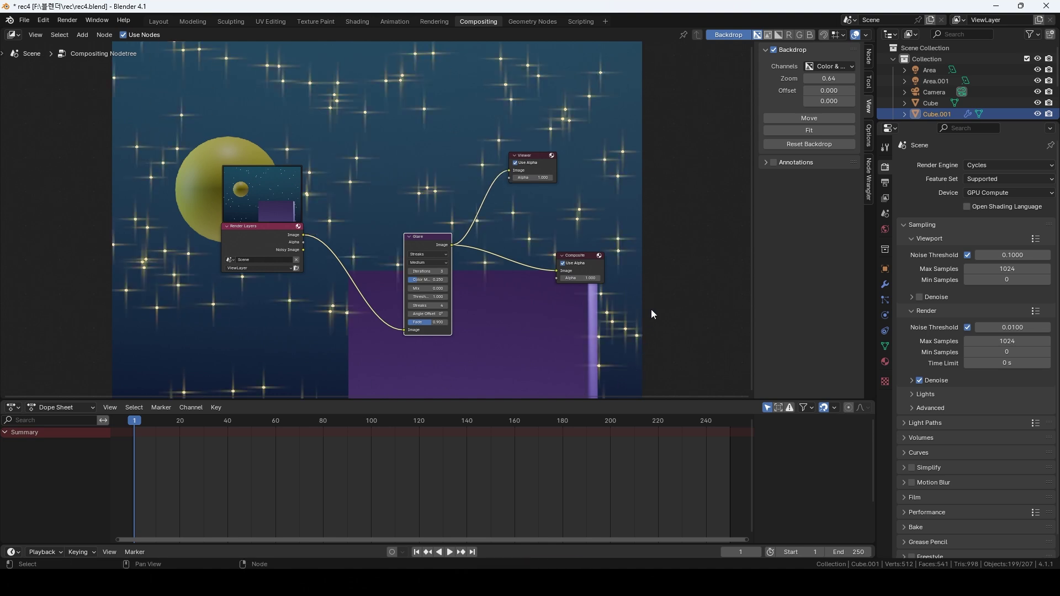
key(Home)
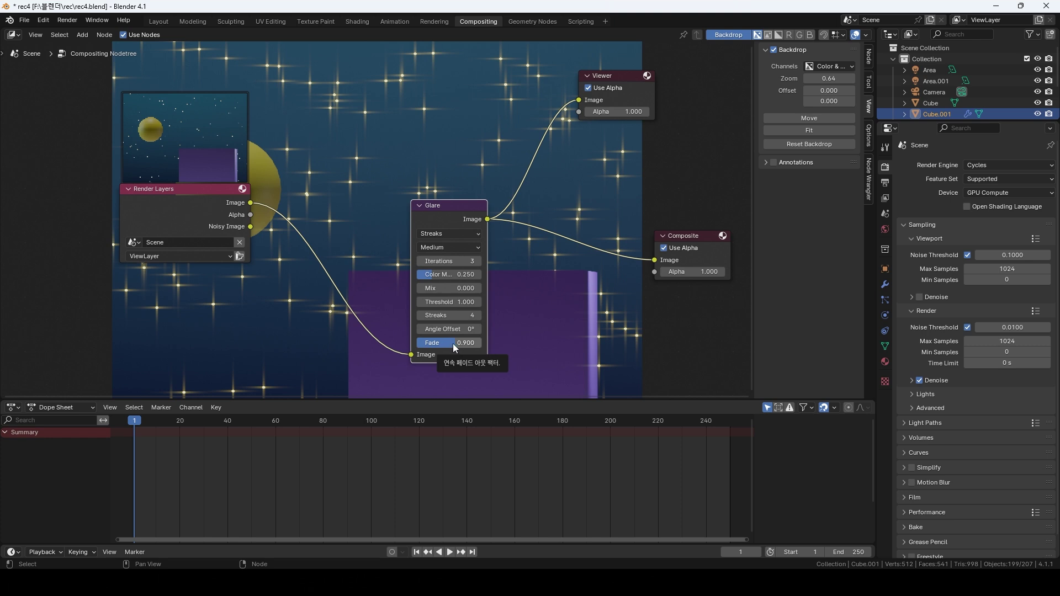
drag(453, 345, 430, 344)
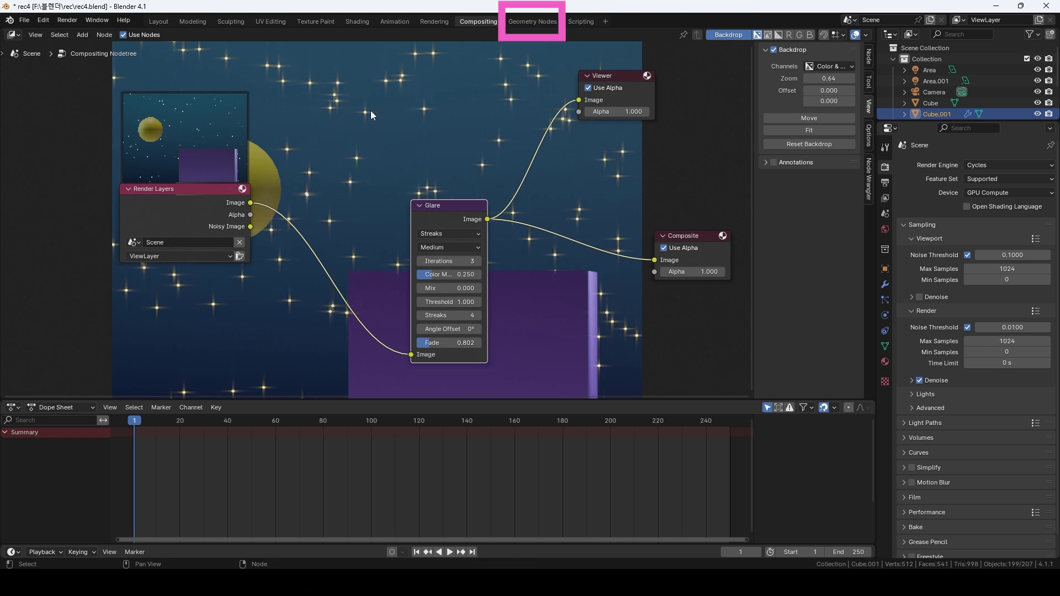
Set the Ico Sphere radius to 0.002 m in the star geometry nodes and save the file
click(526, 22)
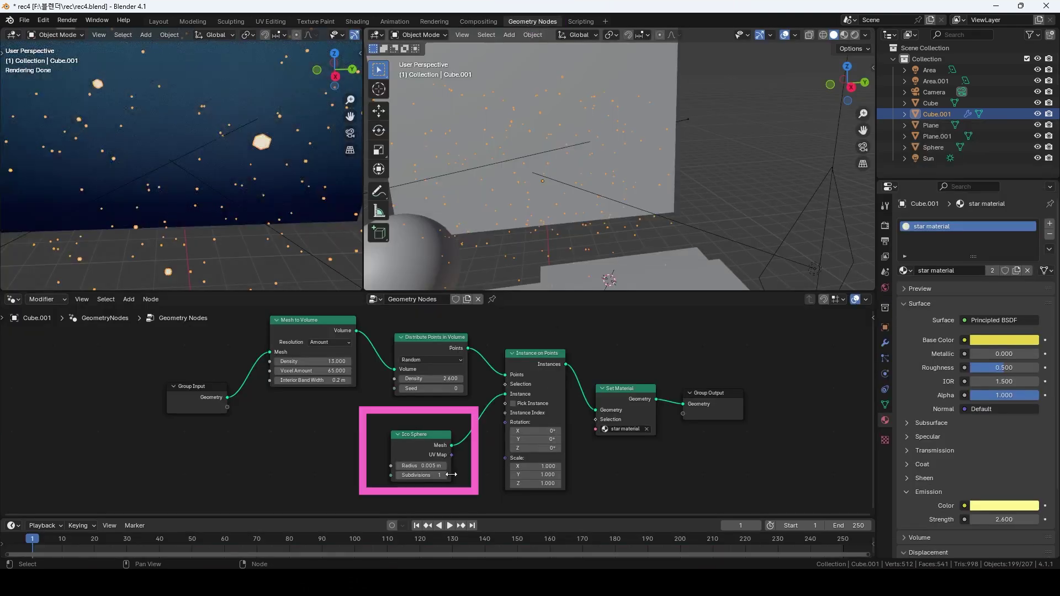
click(438, 465)
text(0.002)
key(Return)
key(ctrl+s)
Re-render the scene with the smaller stars from the Compositing workspace and close the render window
click(479, 22)
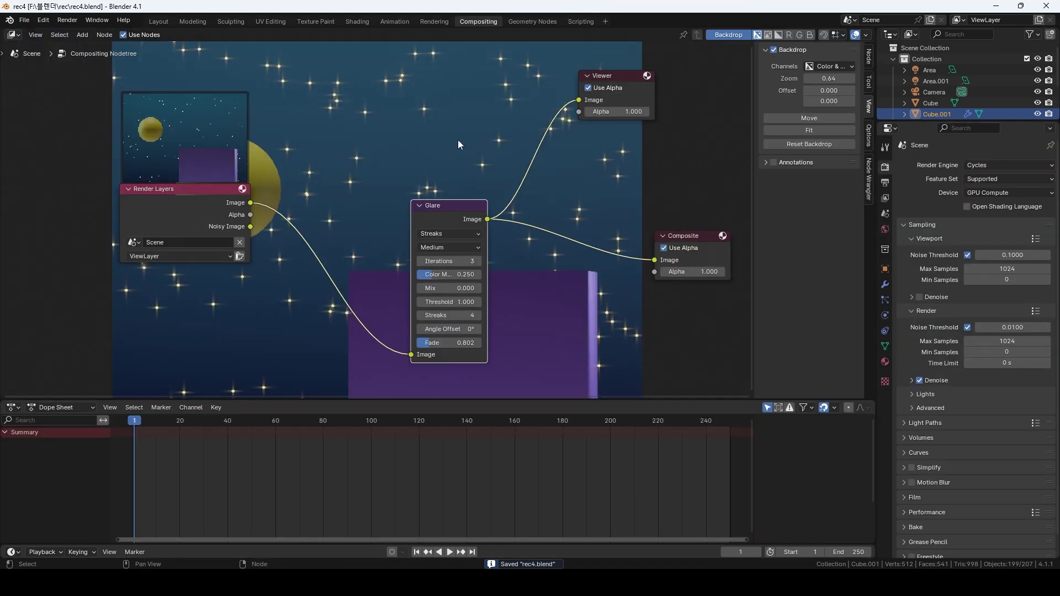
key(F12)
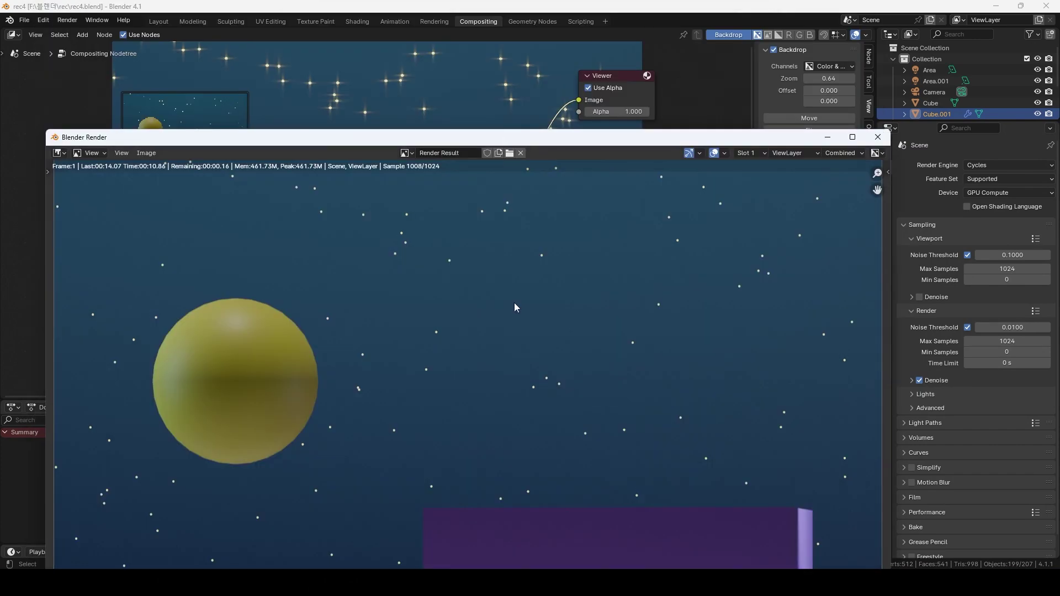
click(878, 137)
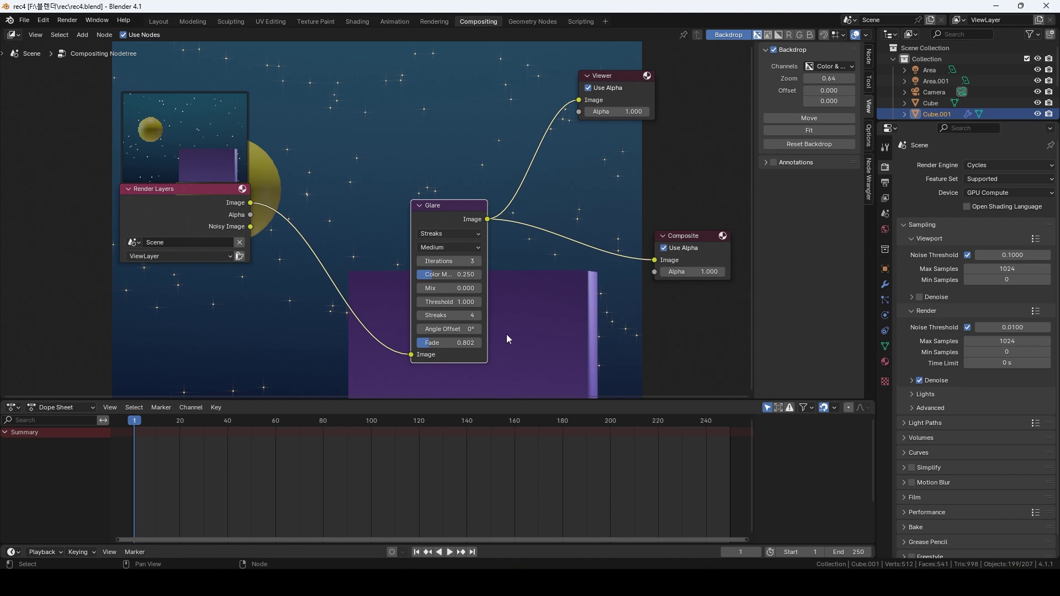
Render the image again from the Layout workspace to check the glare on the stars, and dismiss the result
middle_drag(719, 244, 710, 257)
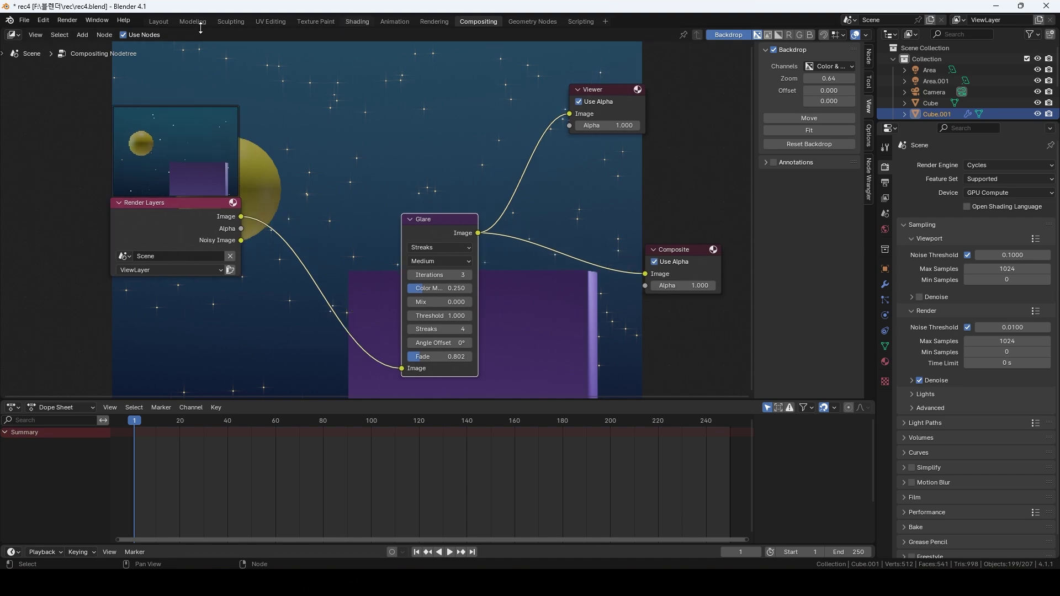
click(159, 22)
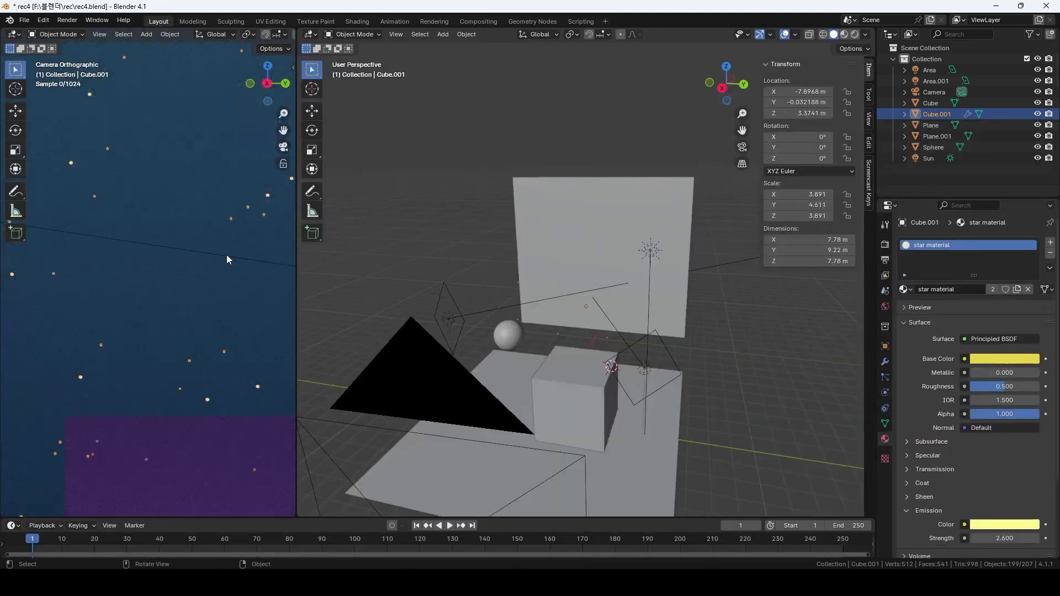
scroll(227, 254, down, 2)
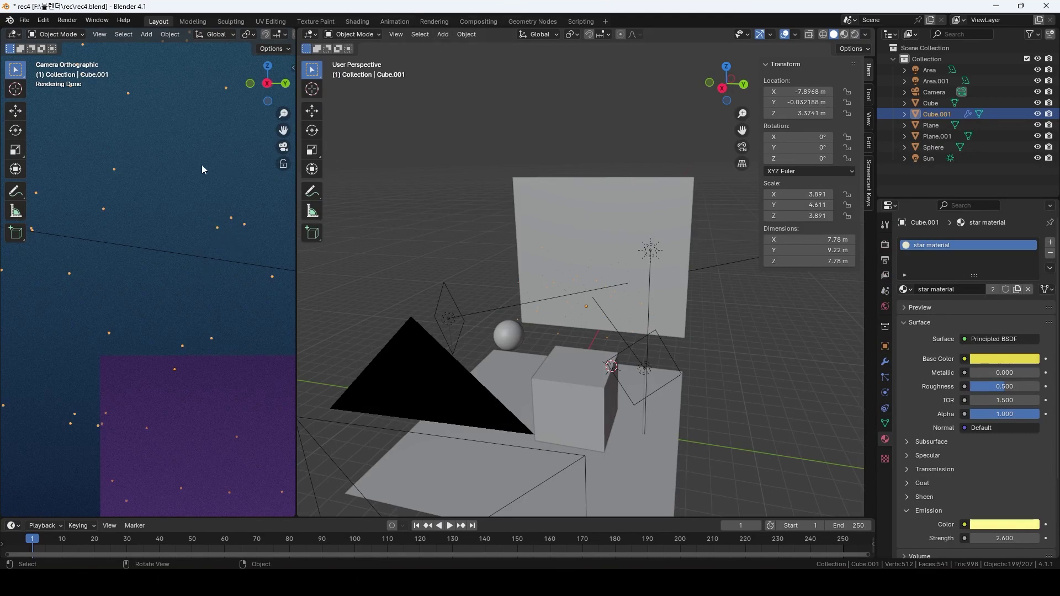
click(67, 20)
click(89, 32)
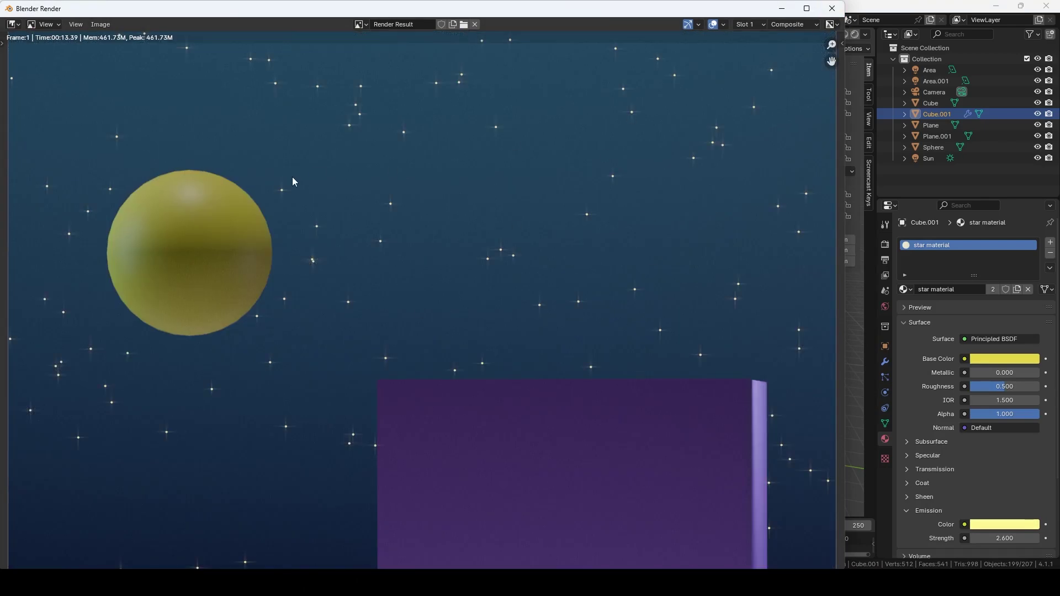
key(Escape)
Widen the camera viewport and set the sphere material's surface roughness to 0.311
drag(296, 287, 395, 287)
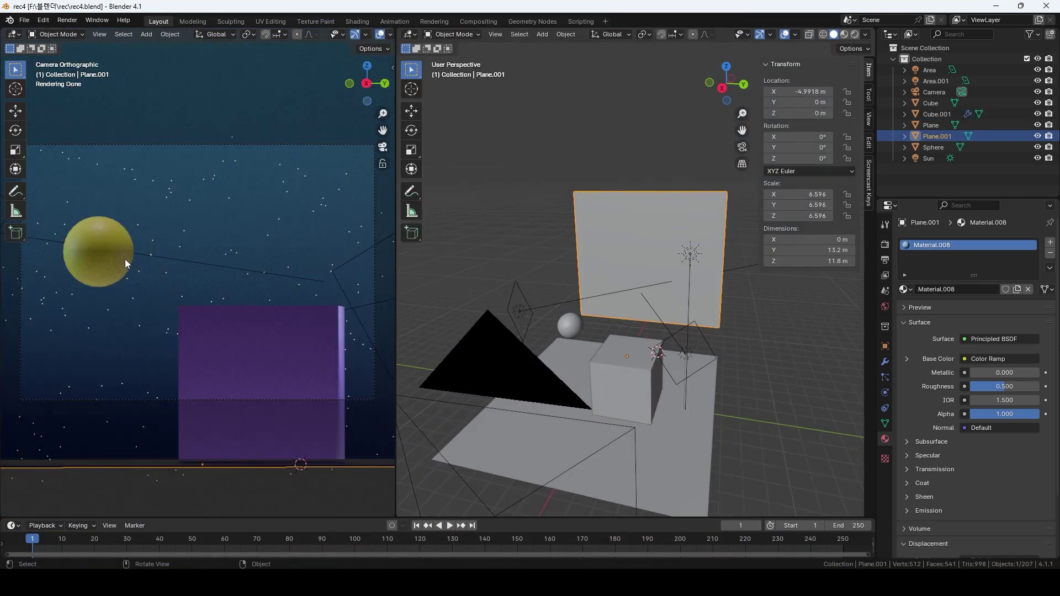
click(125, 260)
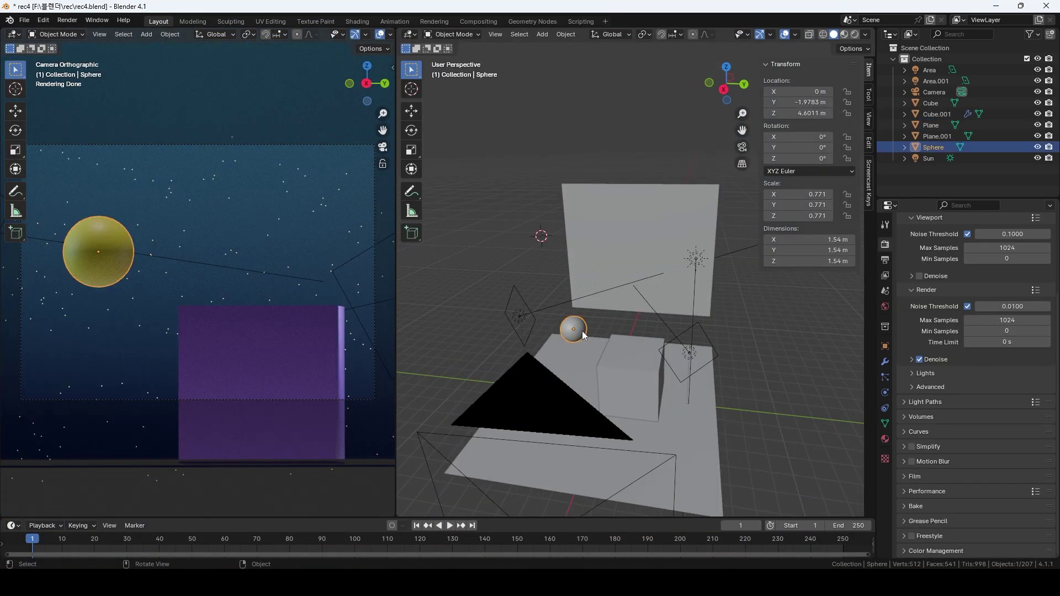
click(885, 439)
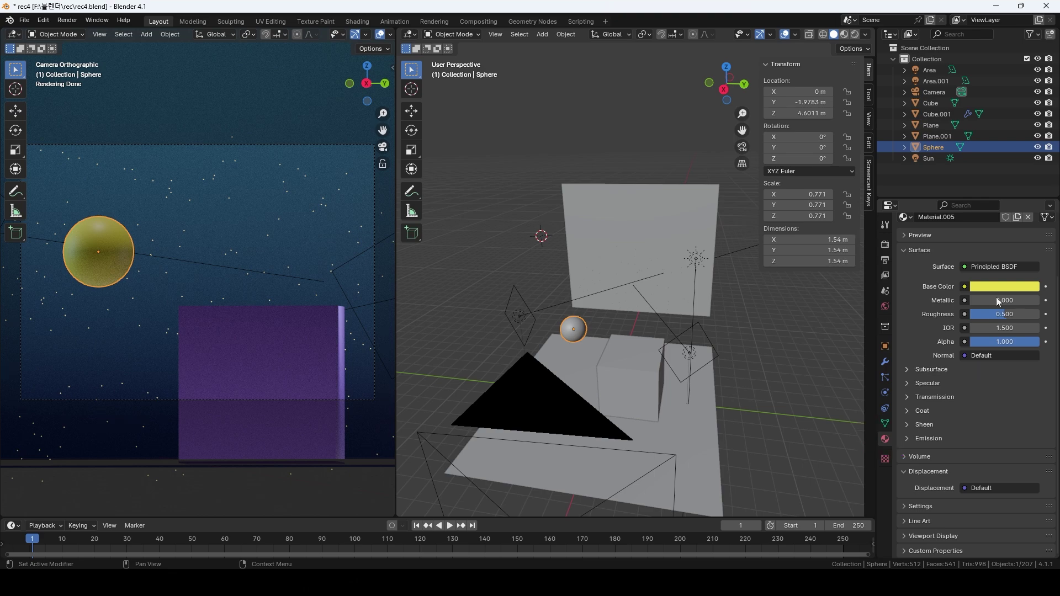
drag(999, 313, 986, 313)
Raise the sphere material's coat weight to 1.000 and give the coat a yellow tint
click(925, 411)
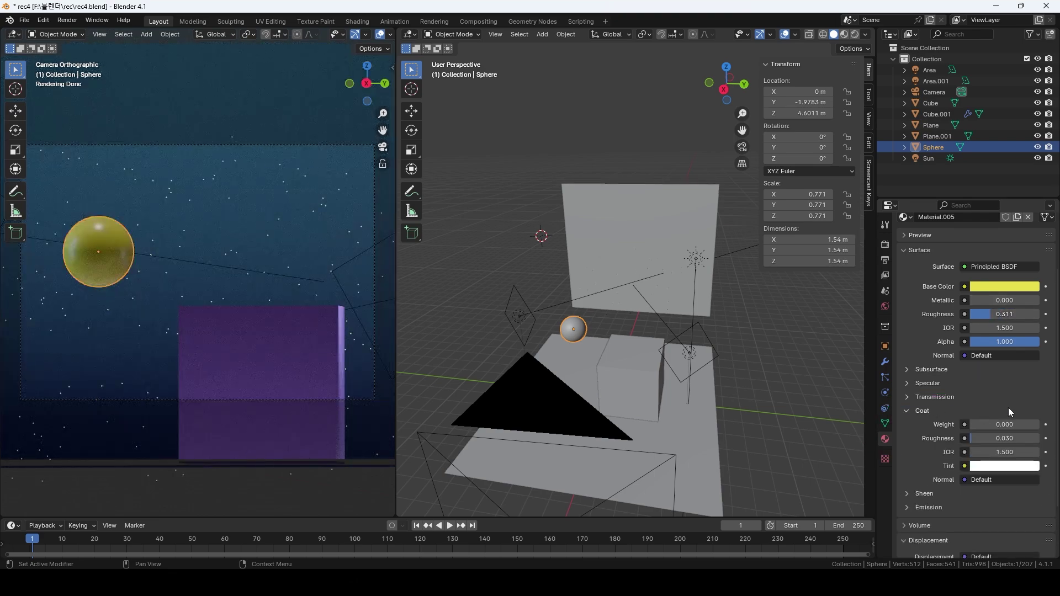
scroll(1010, 412, down, 3)
drag(978, 361, 1038, 358)
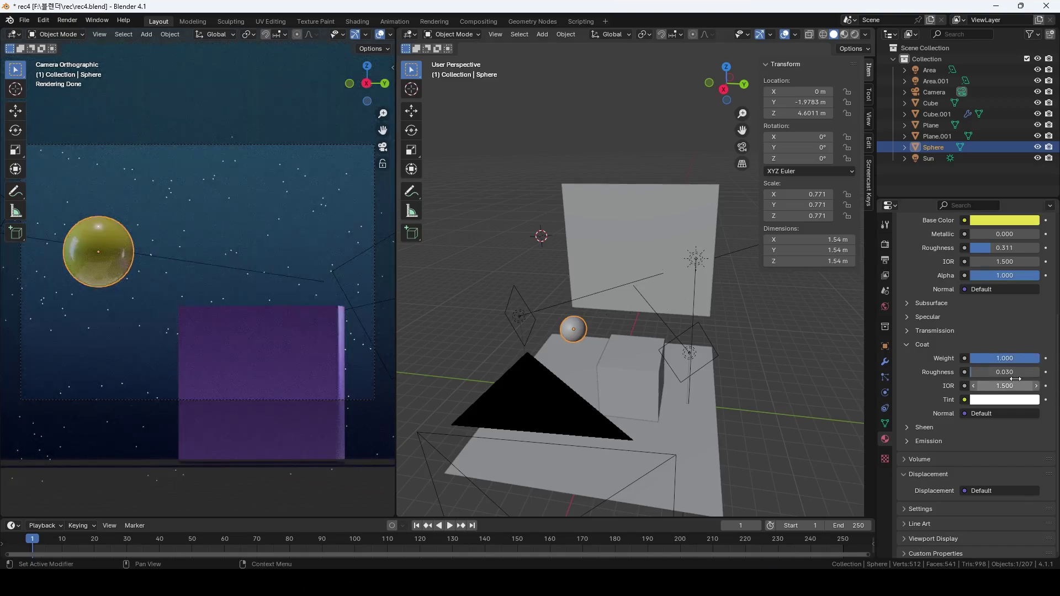
click(994, 401)
drag(957, 298, 950, 292)
Give the sphere material a pale yellow emission color with an emission strength of 15
click(928, 441)
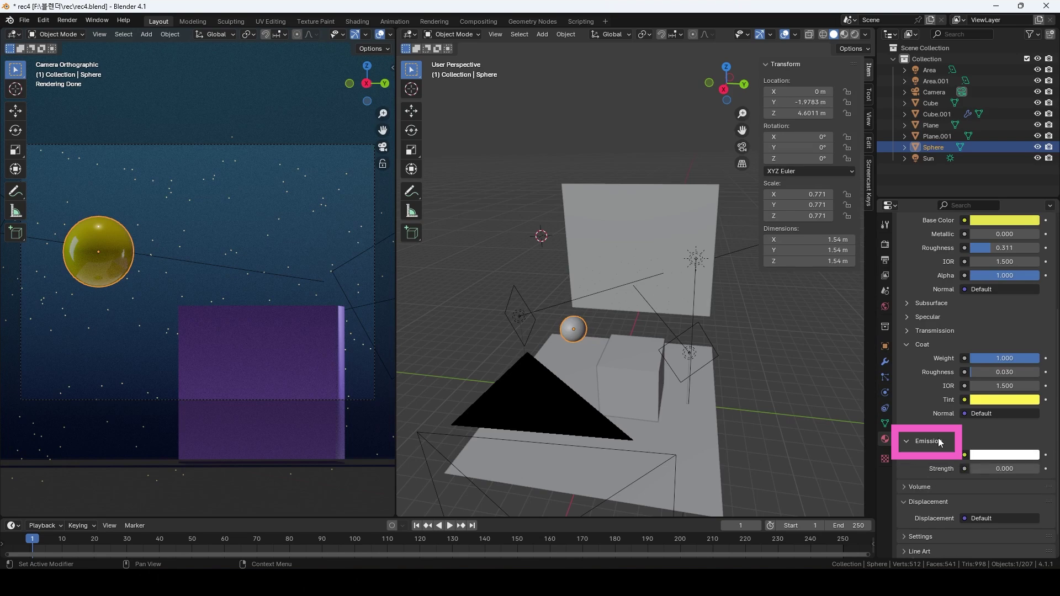
click(987, 457)
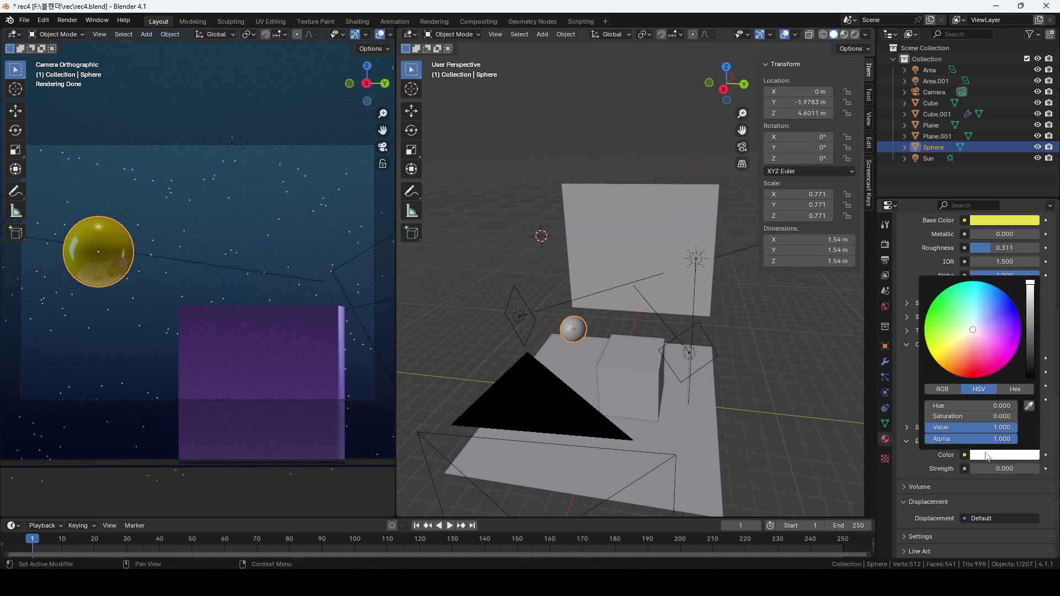
click(958, 336)
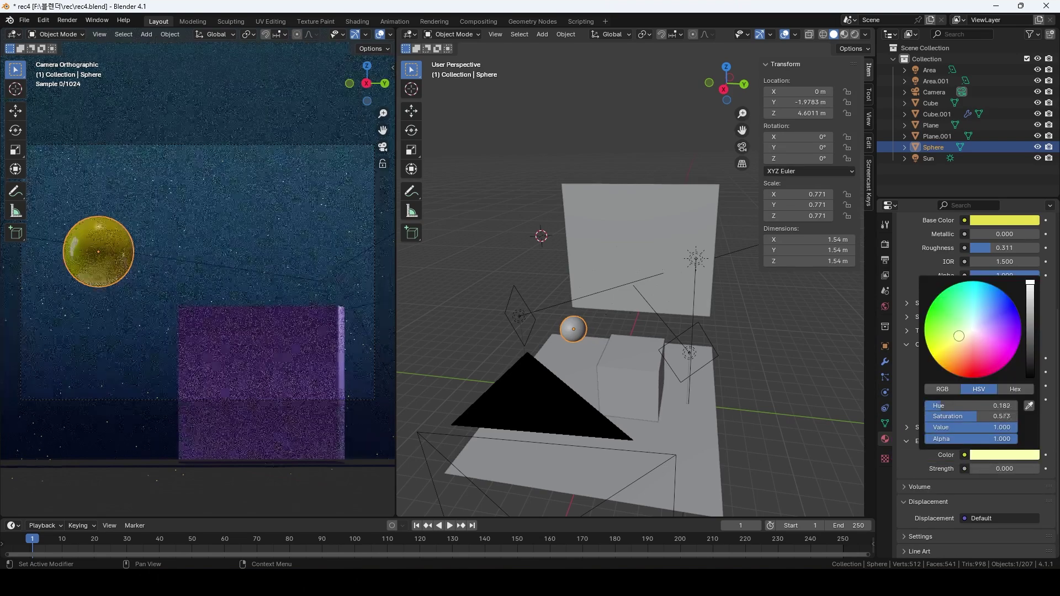
click(984, 468)
text(15)
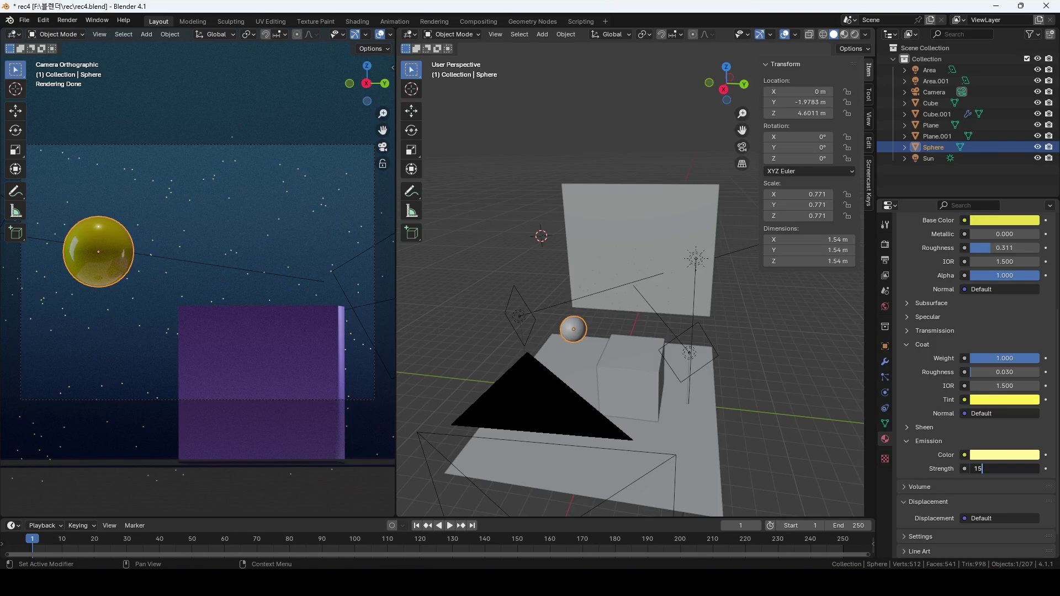
key(Return)
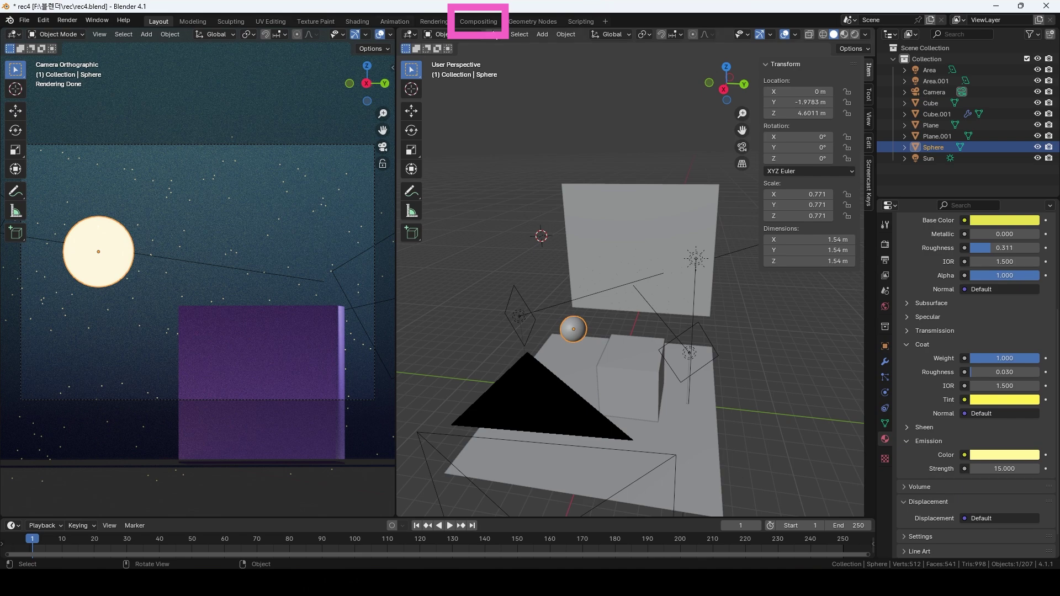
Save and re-render the scene for the compositor, and move the Render Layers node off the glowing sphere in the backdrop
click(477, 21)
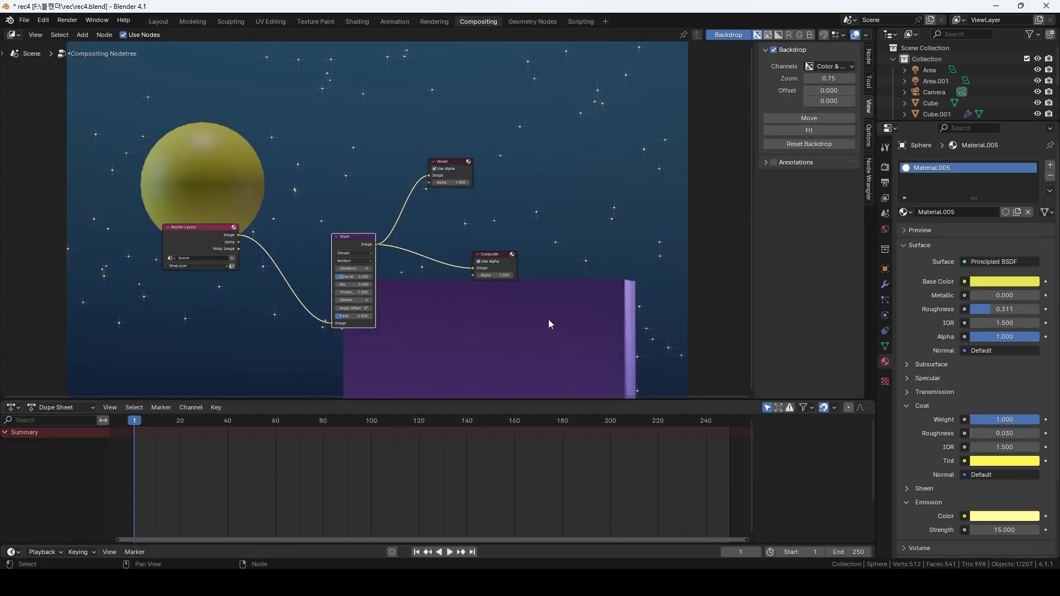
key(ctrl+s)
key(F12)
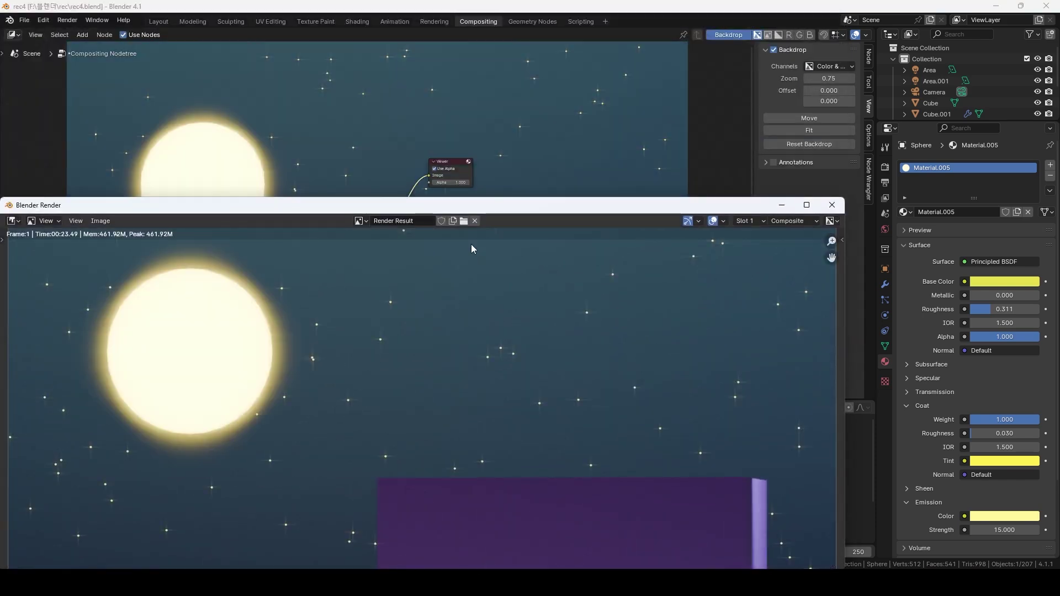
click(831, 205)
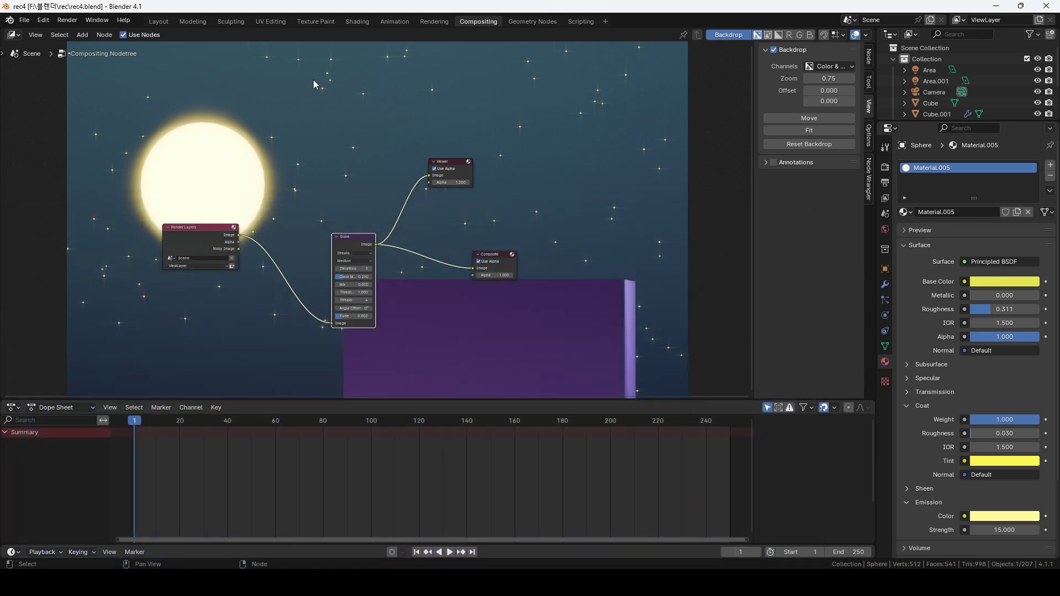
drag(207, 234, 153, 267)
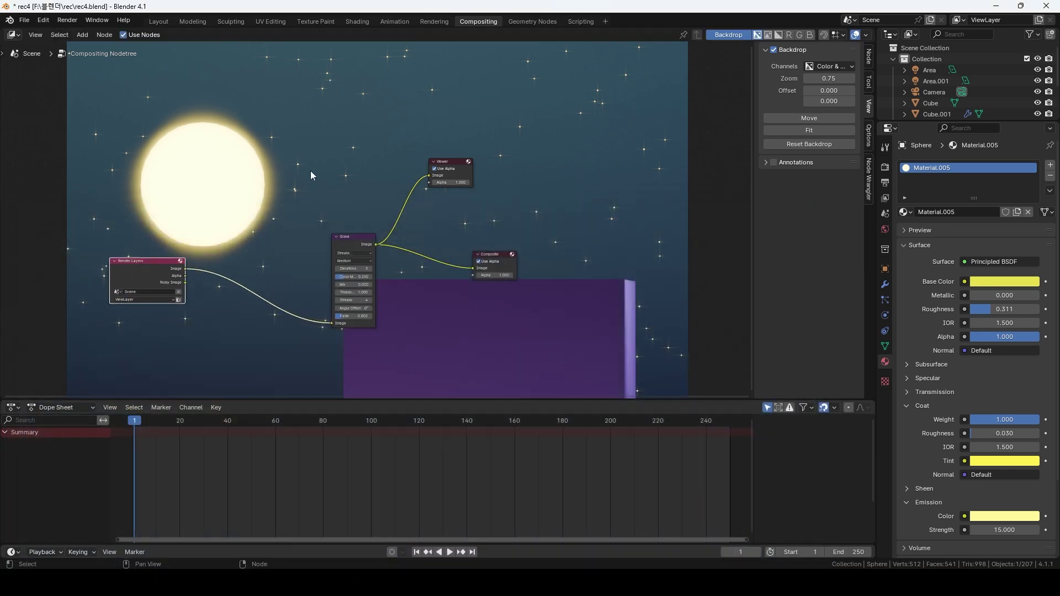
Change the view transform in the render color management settings to Filmic
click(885, 168)
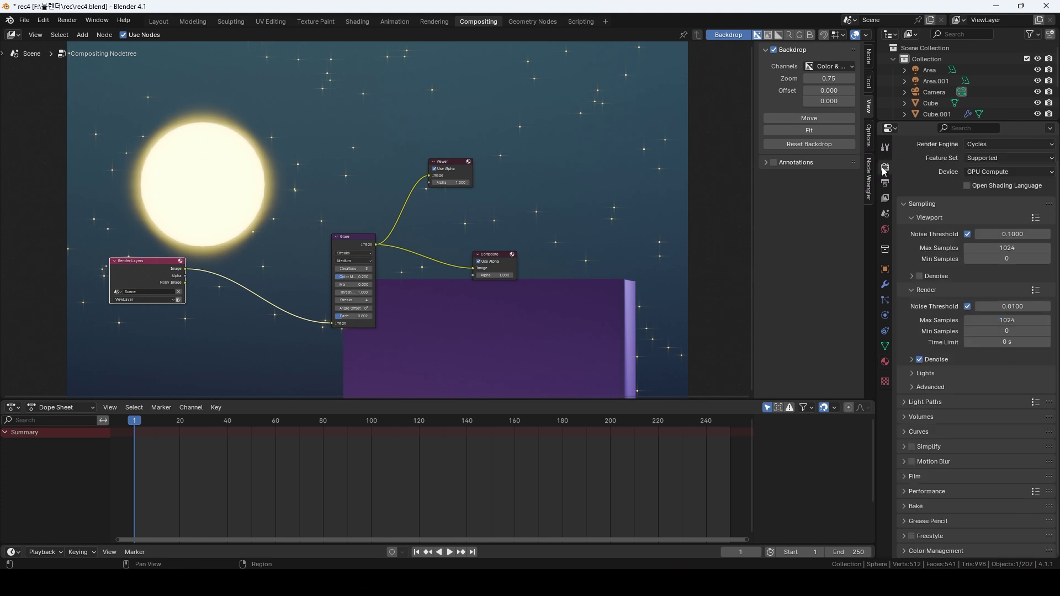
click(938, 551)
scroll(994, 447, down, 5)
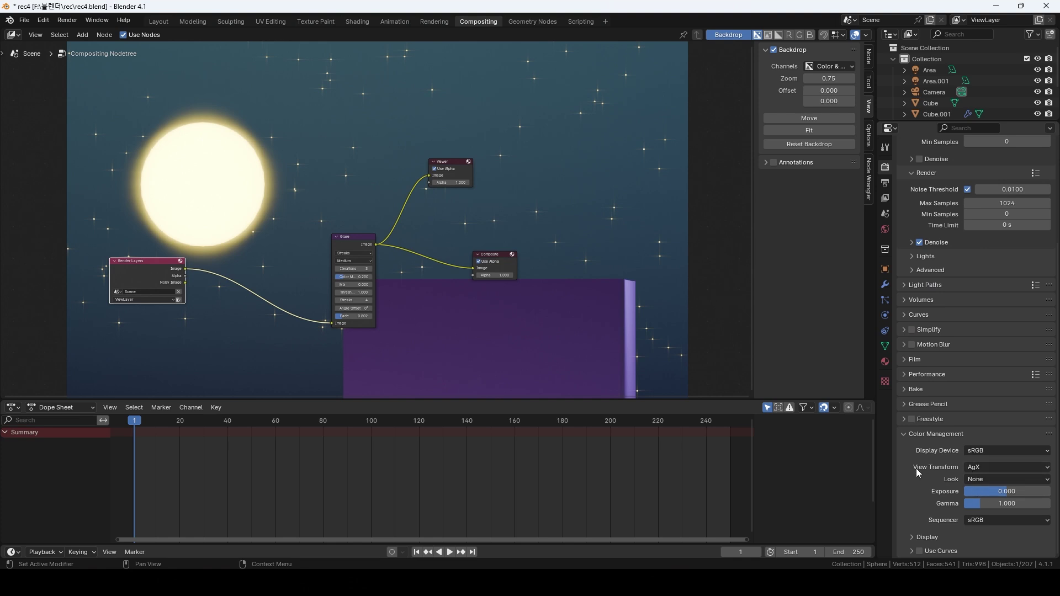
click(1018, 467)
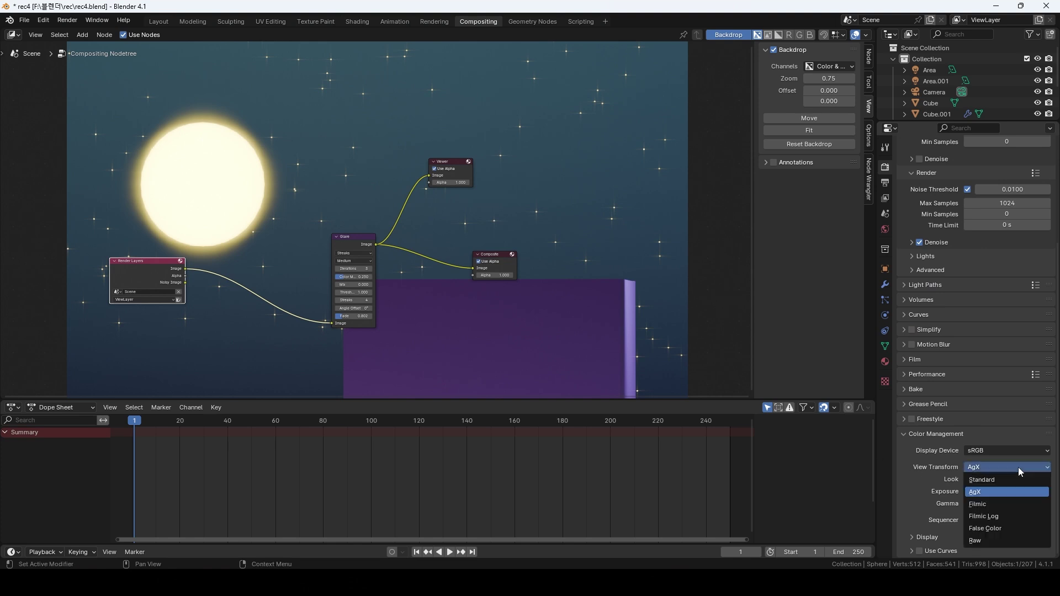
click(1017, 504)
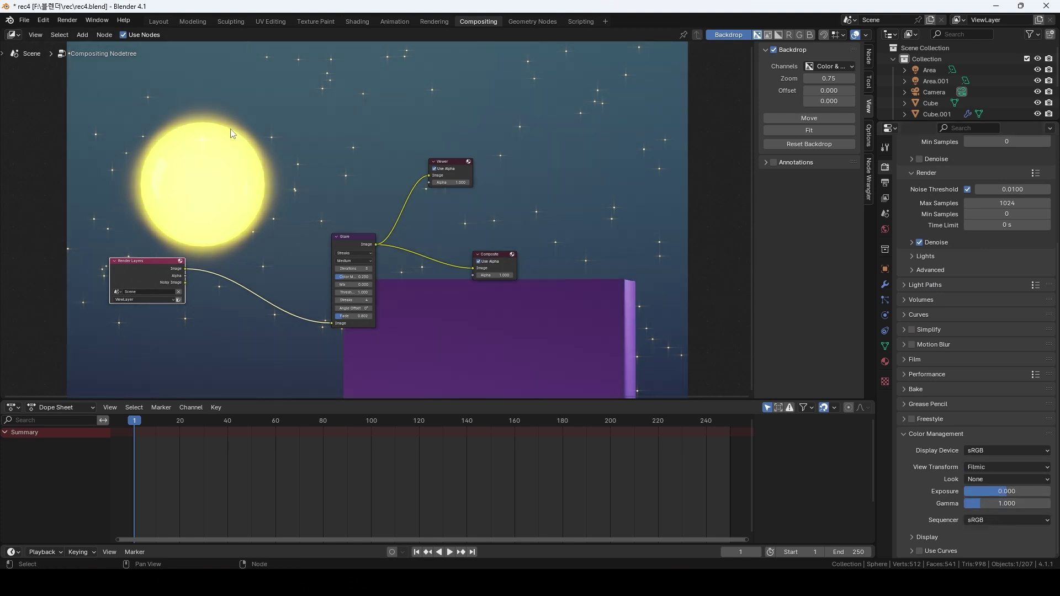
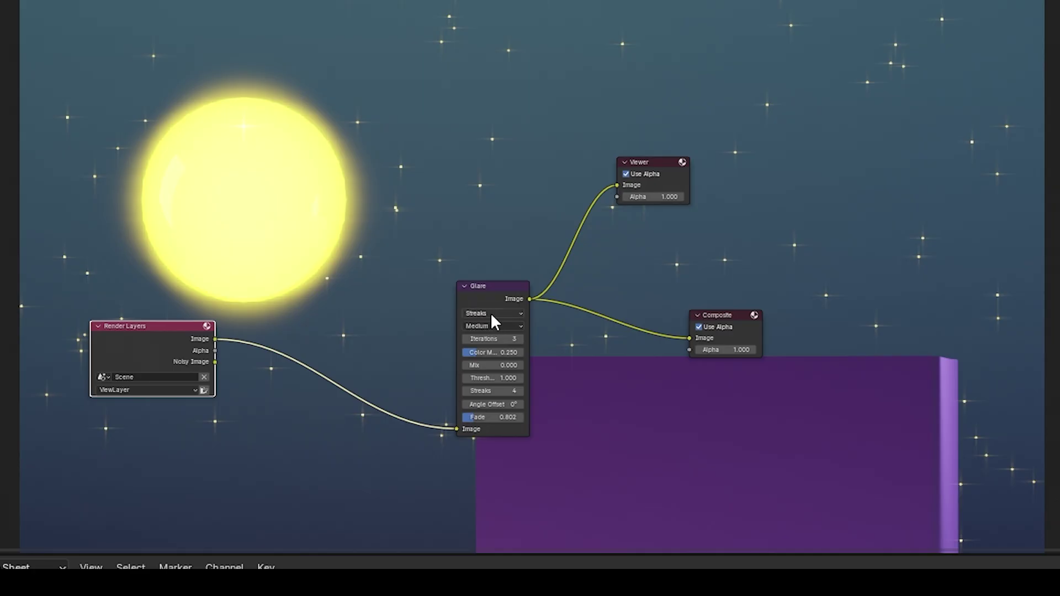
Try Fog Glow as the Glare node's type and return it to Streaks
click(490, 313)
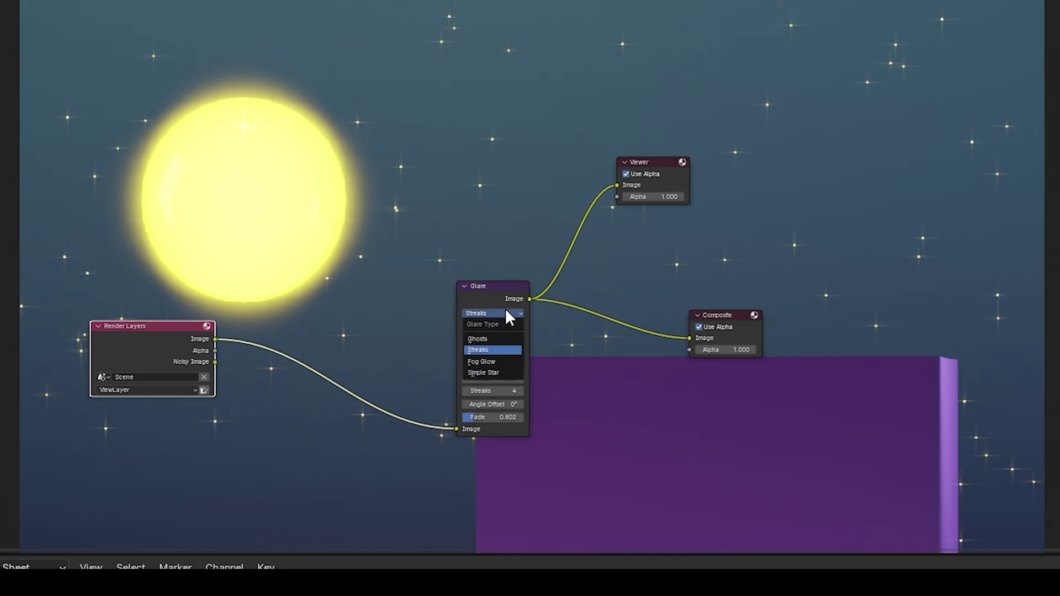
click(493, 361)
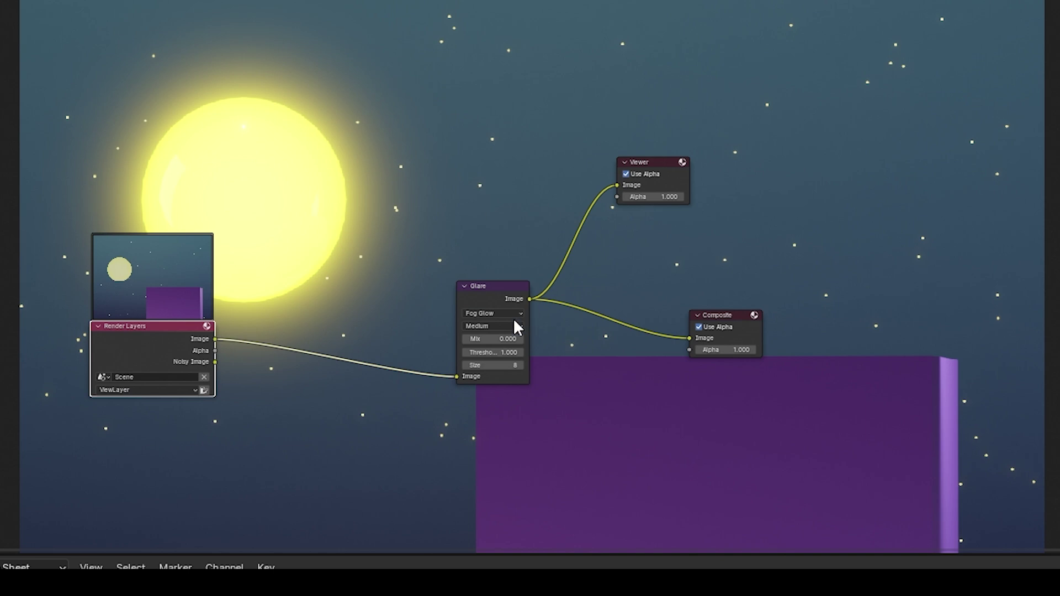
click(485, 313)
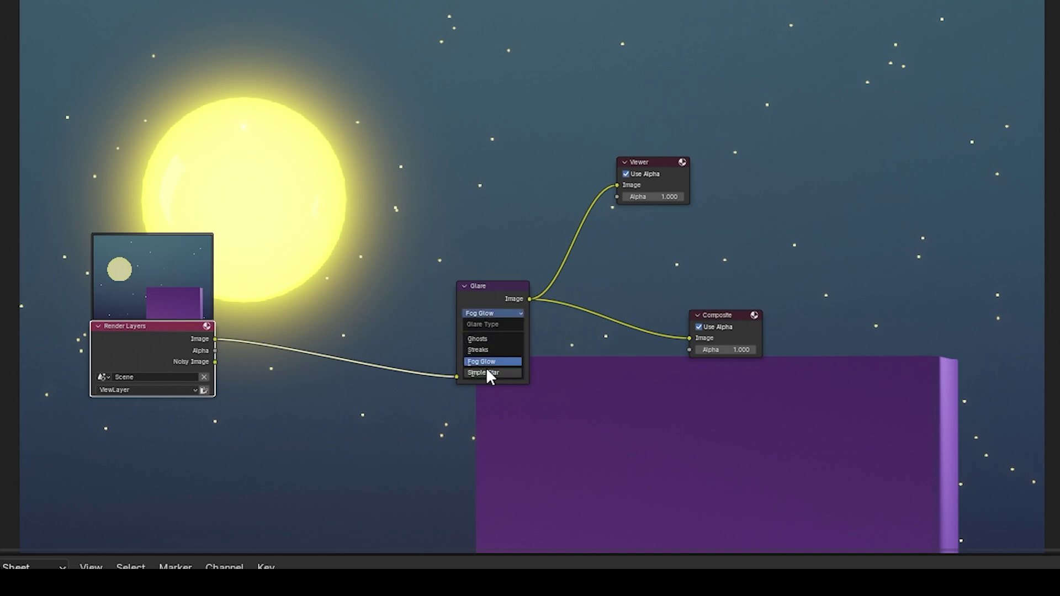
click(492, 349)
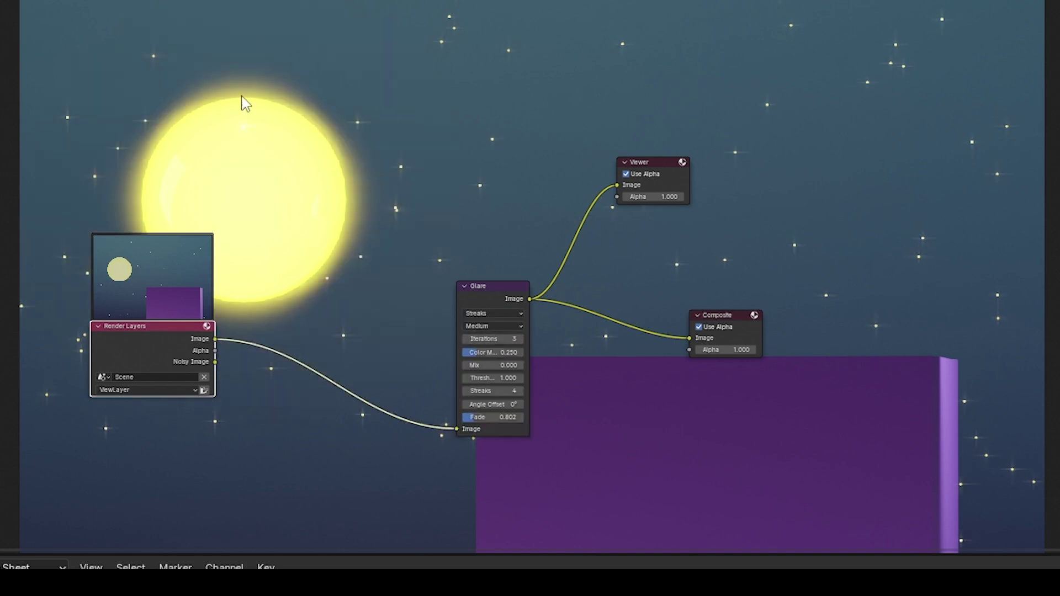
Move the Glare node above the cube and shift the Viewer and Composite nodes farther from it
click(497, 298)
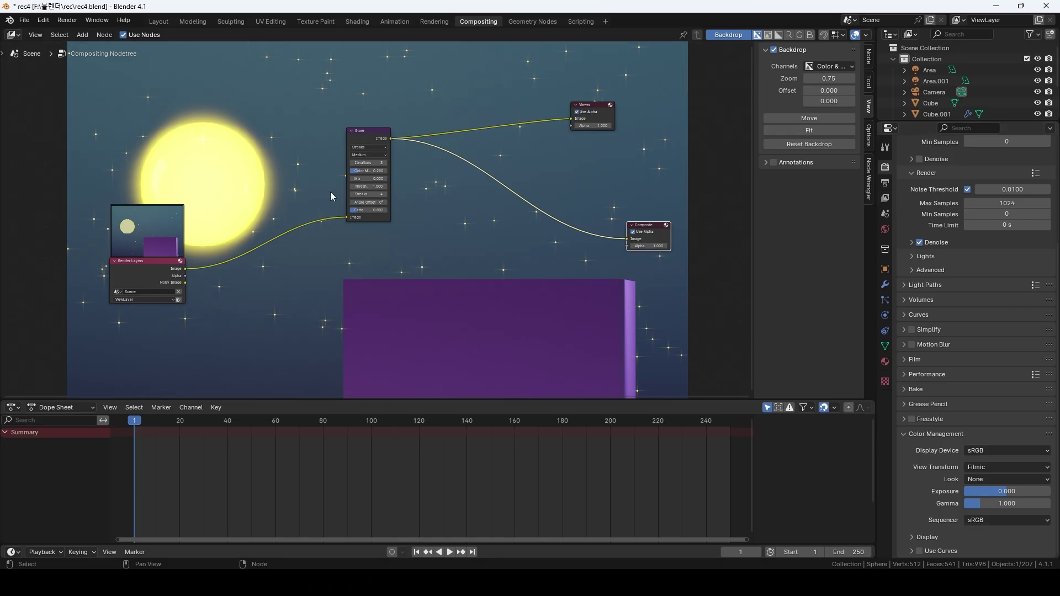
Enable the Cryptomatte Object pass for the view layer
click(885, 197)
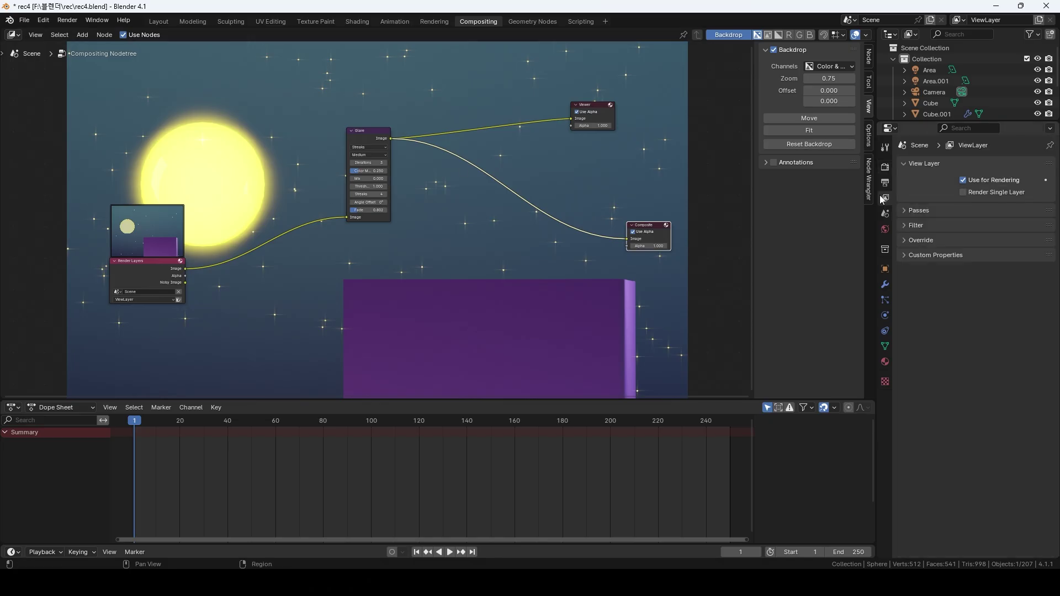
click(917, 211)
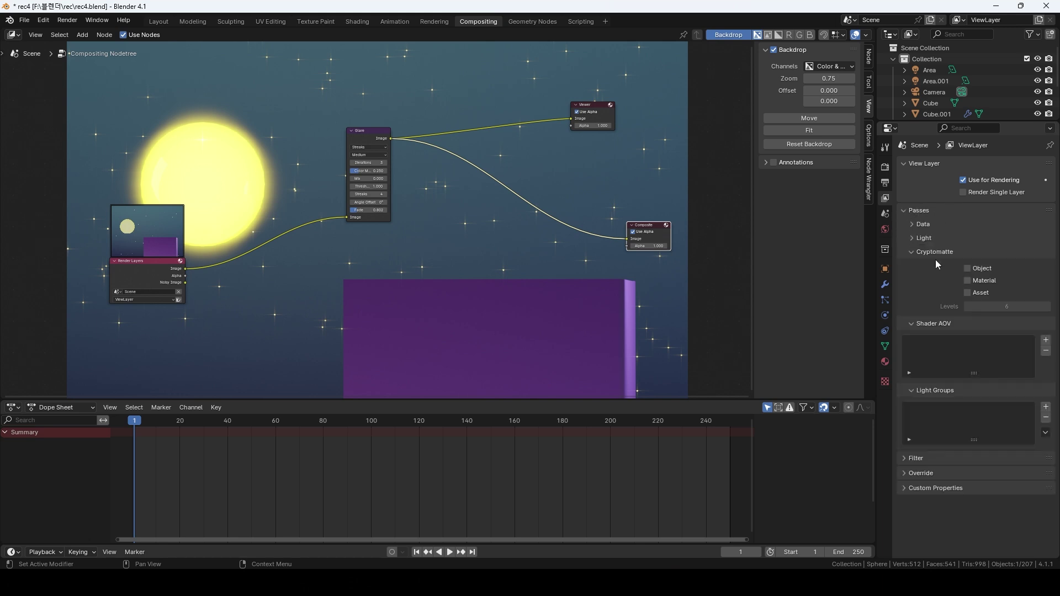
click(910, 252)
click(911, 252)
click(966, 268)
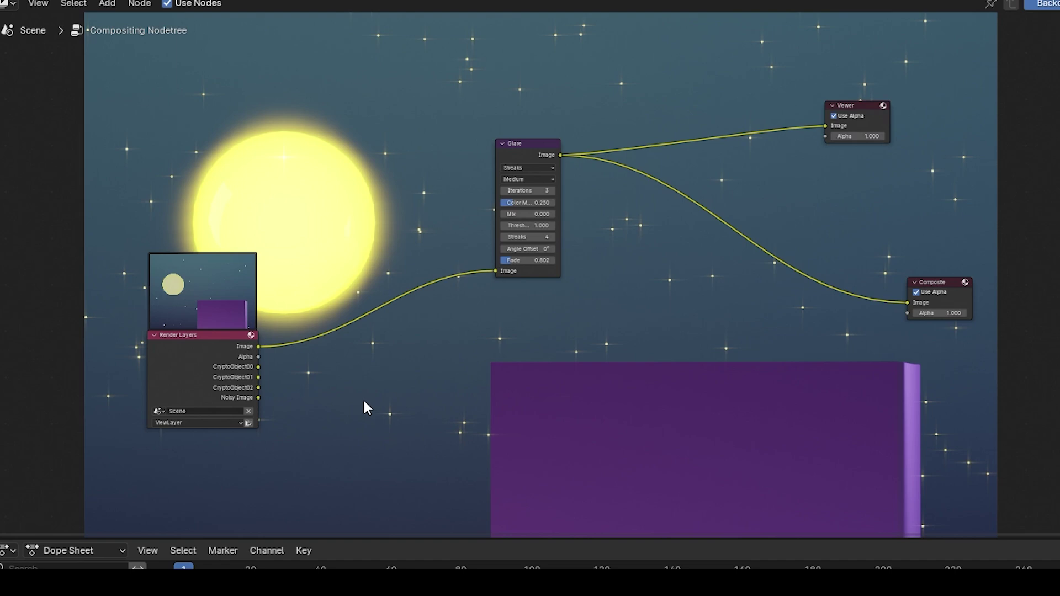
Add a Cryptomatte node beside the Render Layers node and feed it the Render Layers image
key(shift+a)
click(366, 402)
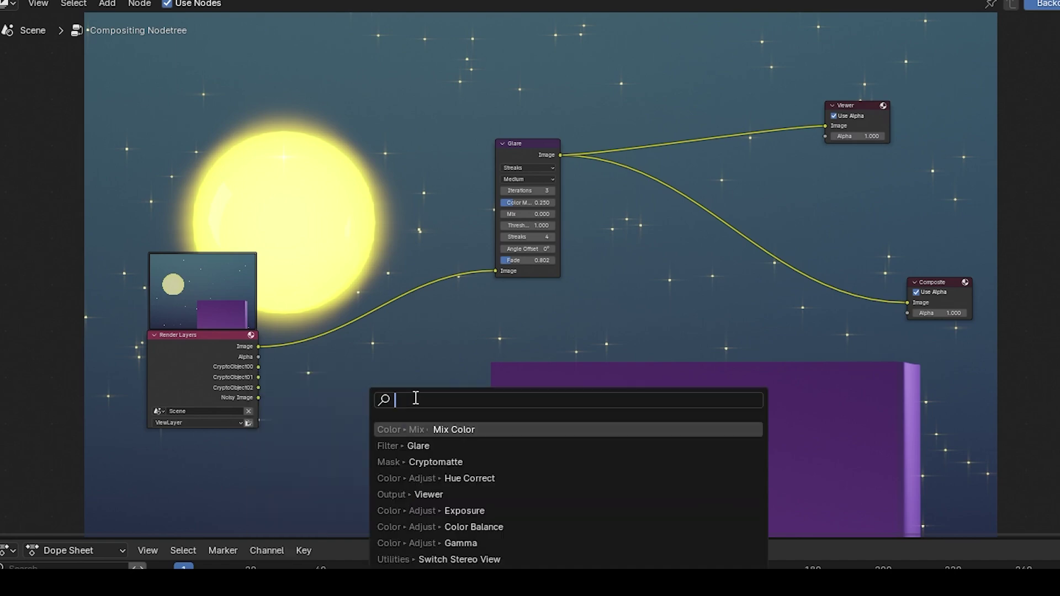
text(cryp)
key(Return)
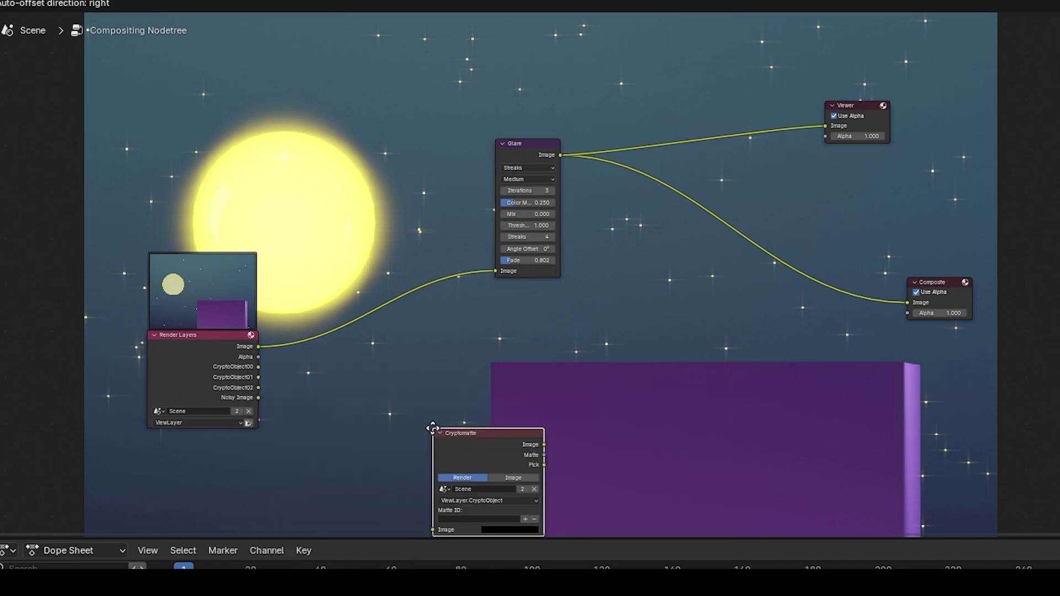
click(333, 391)
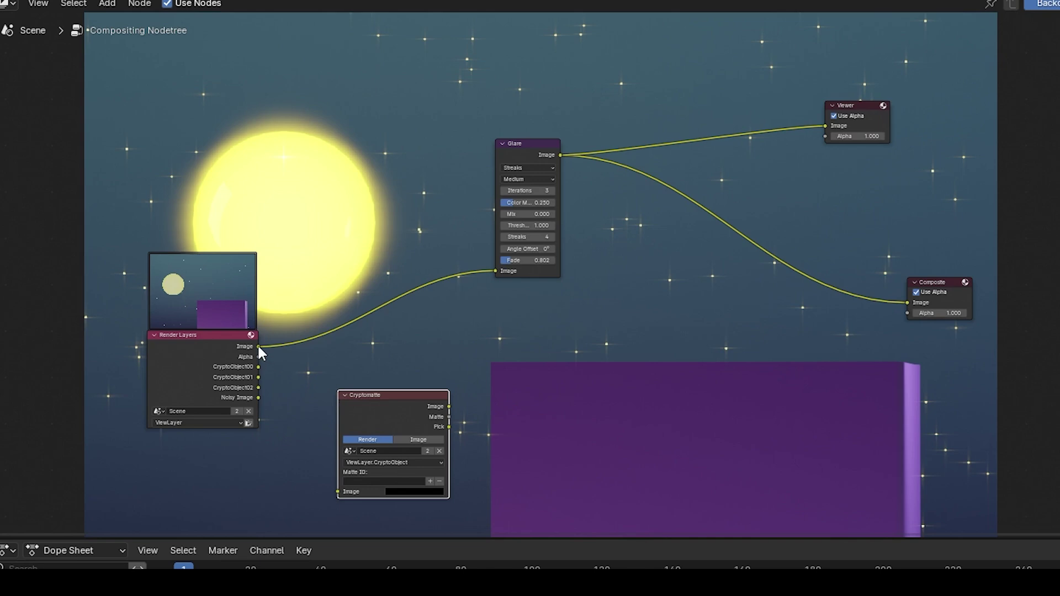
drag(258, 346, 337, 492)
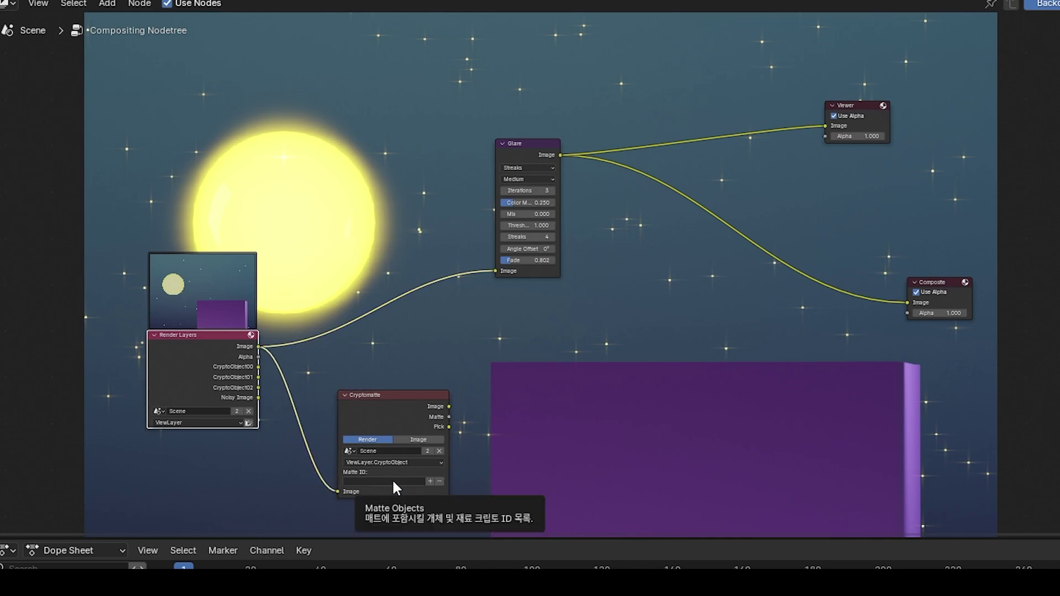
Re-render the scene and pick the glowing sphere as the Cryptomatte node's matte object
click(430, 480)
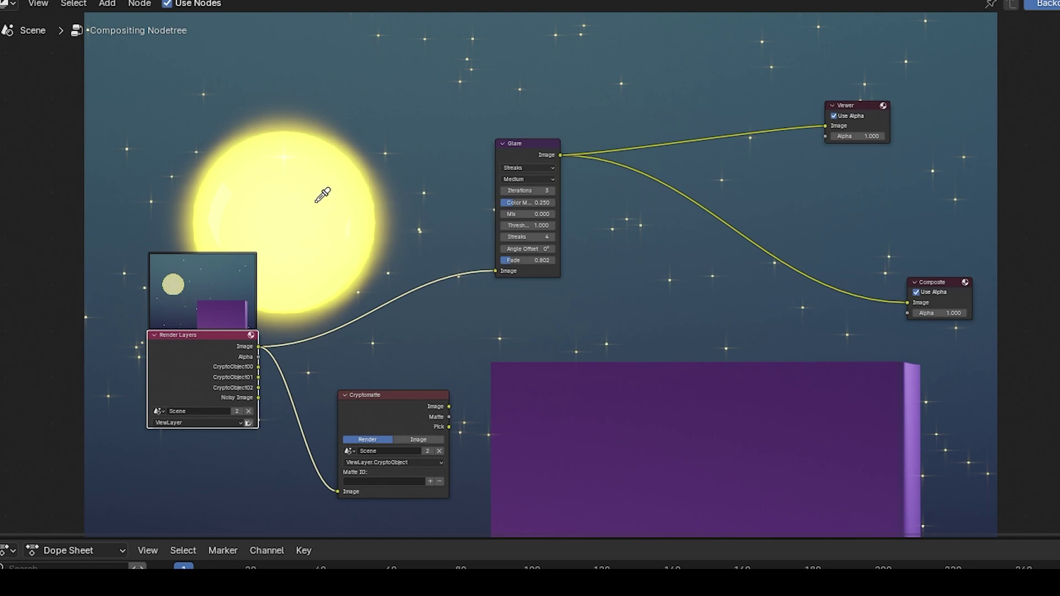
key(Escape)
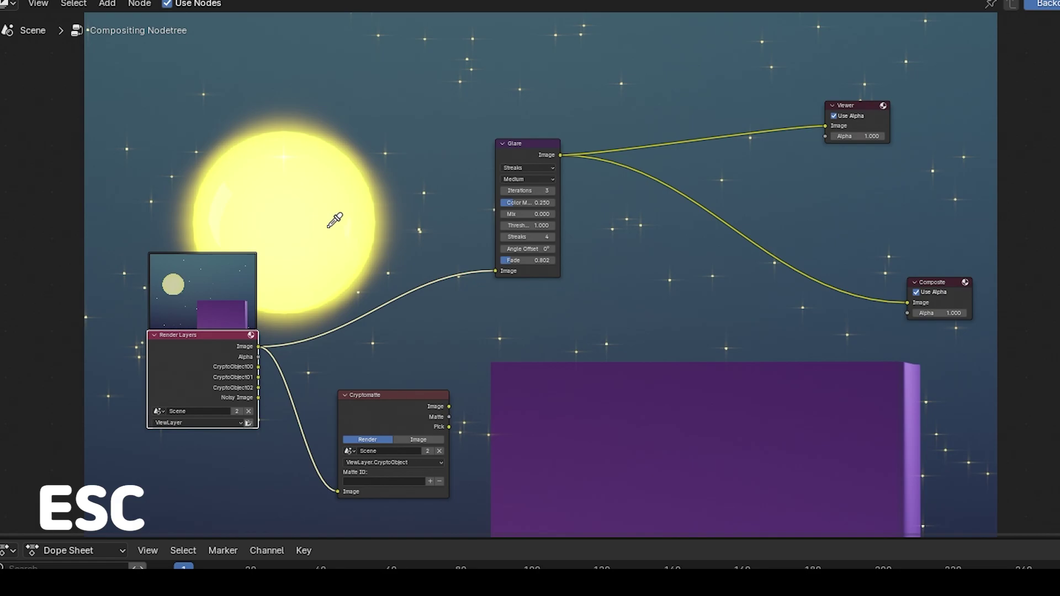
key(F12)
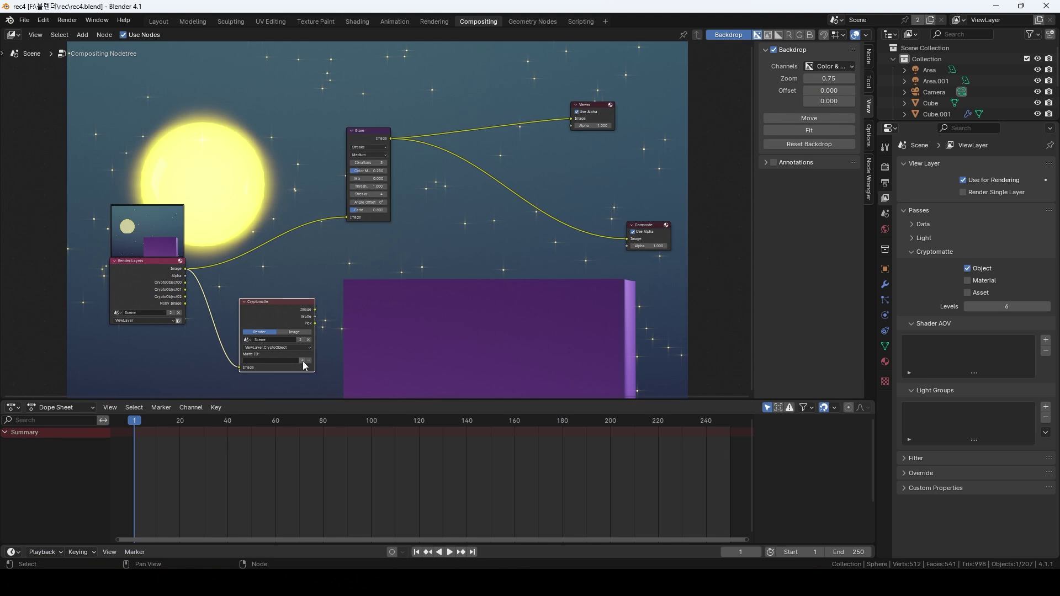
click(302, 362)
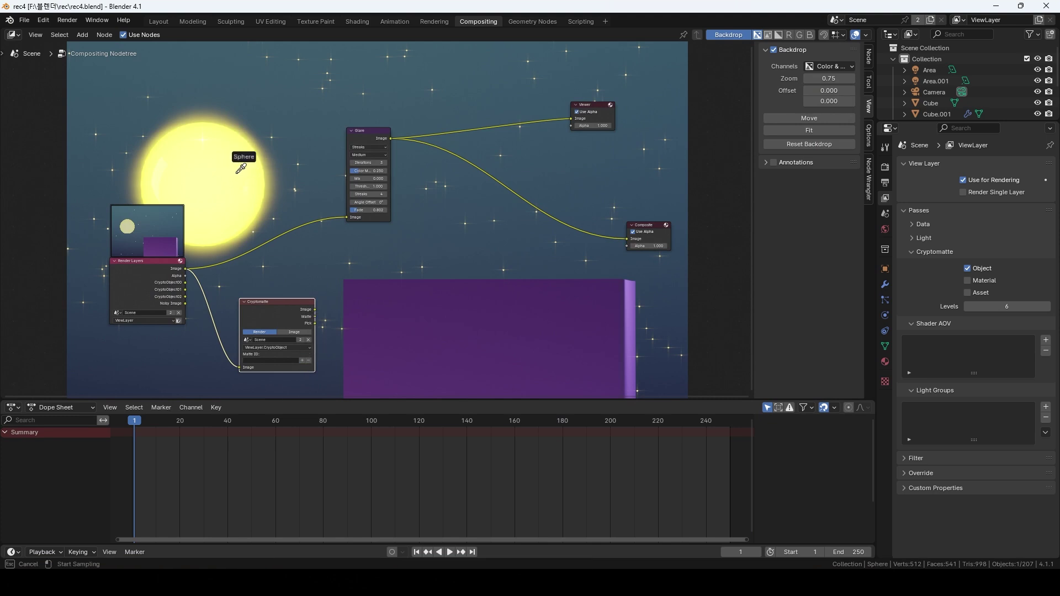
click(239, 175)
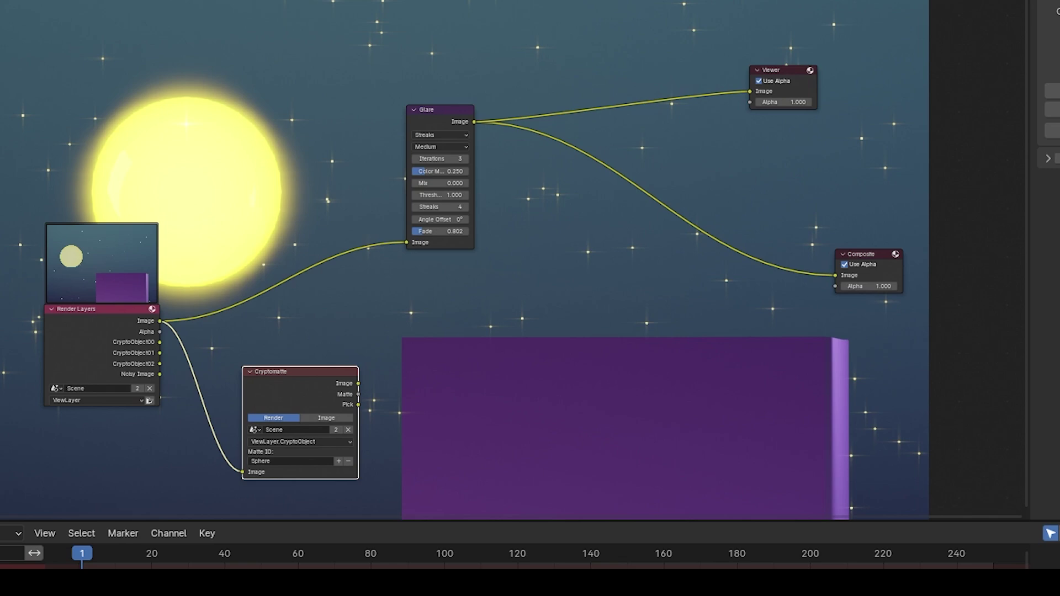
Add a second Glare node fed by the Cryptomatte image output and set its type to Fog Glow
click(510, 450)
key(shift+a)
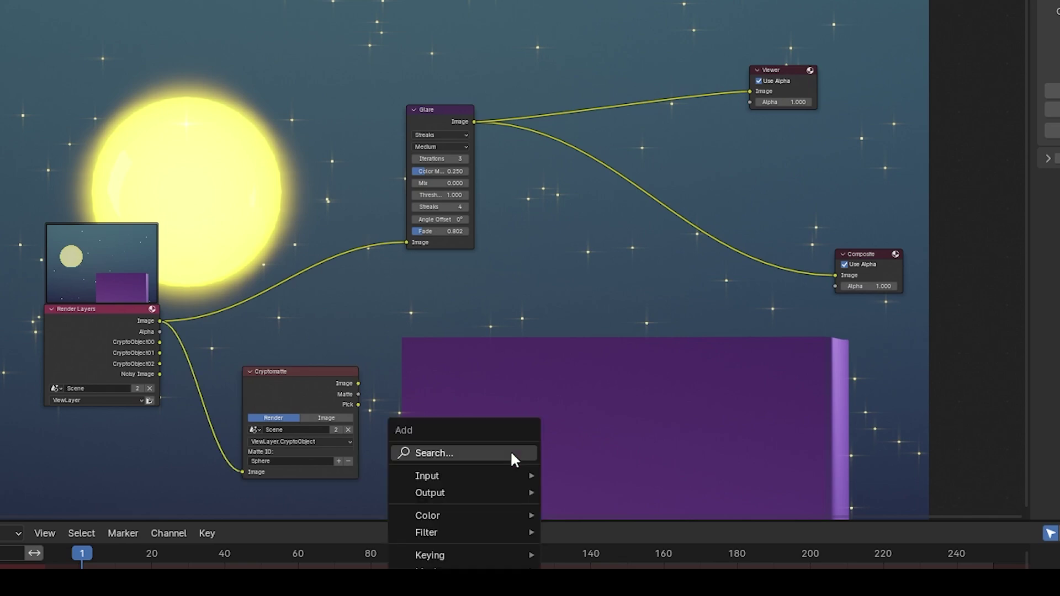
text(glare)
key(Return)
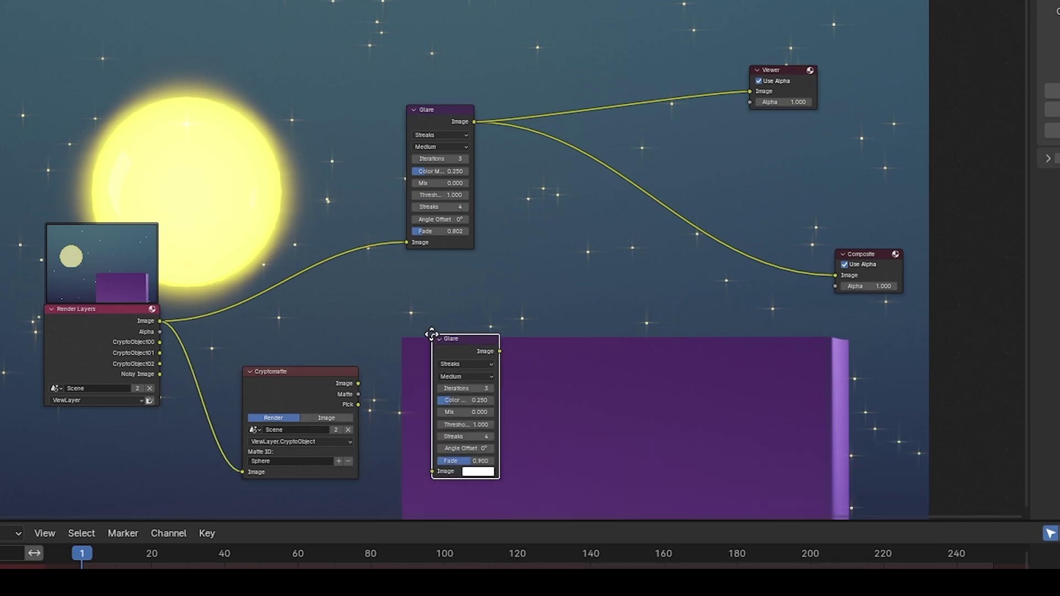
click(359, 381)
drag(359, 383, 424, 470)
click(481, 363)
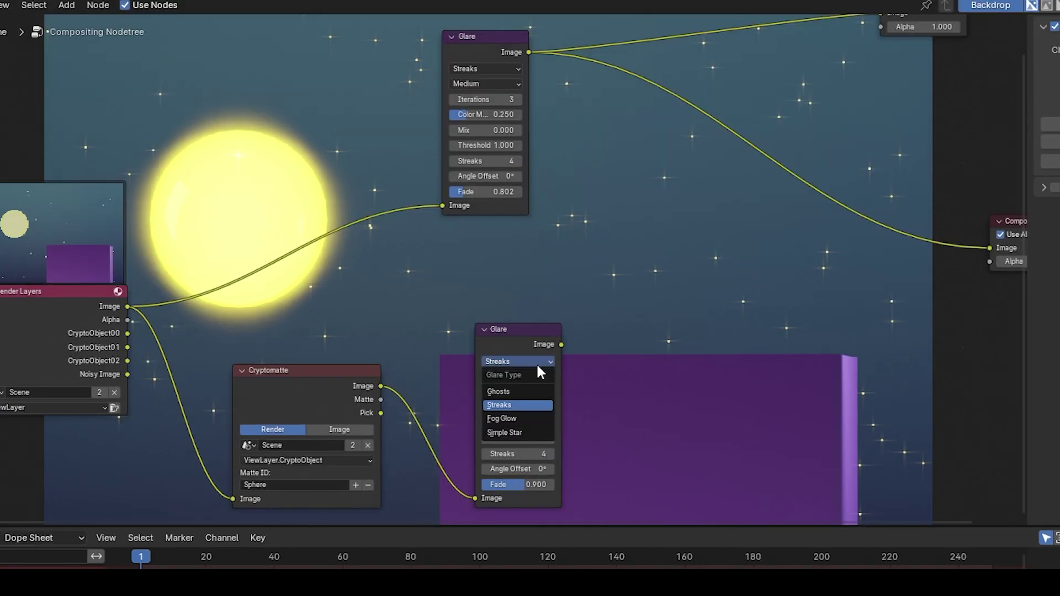
click(525, 419)
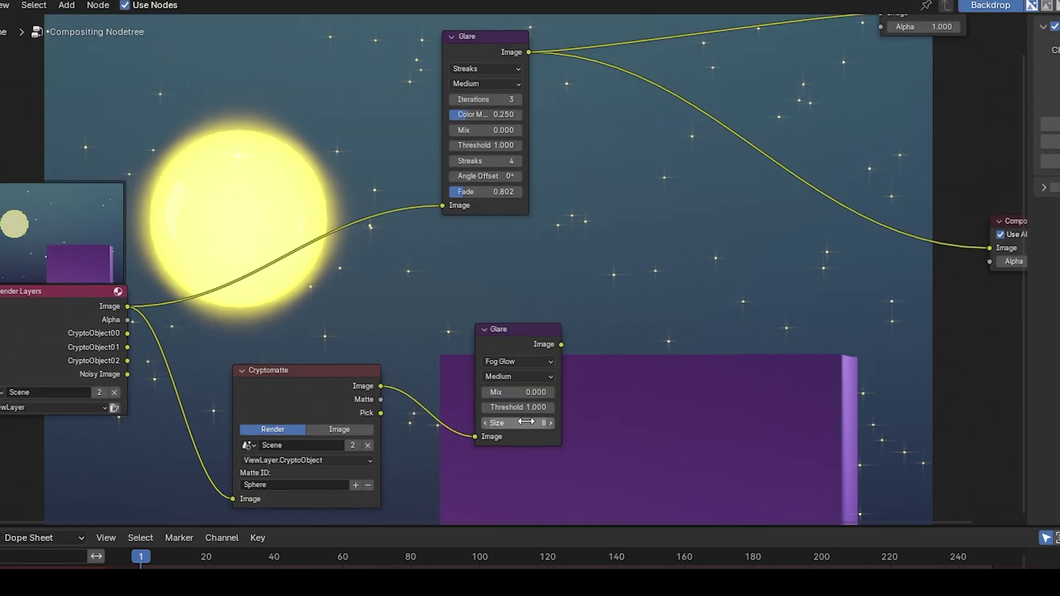
scroll(638, 373, down, 2)
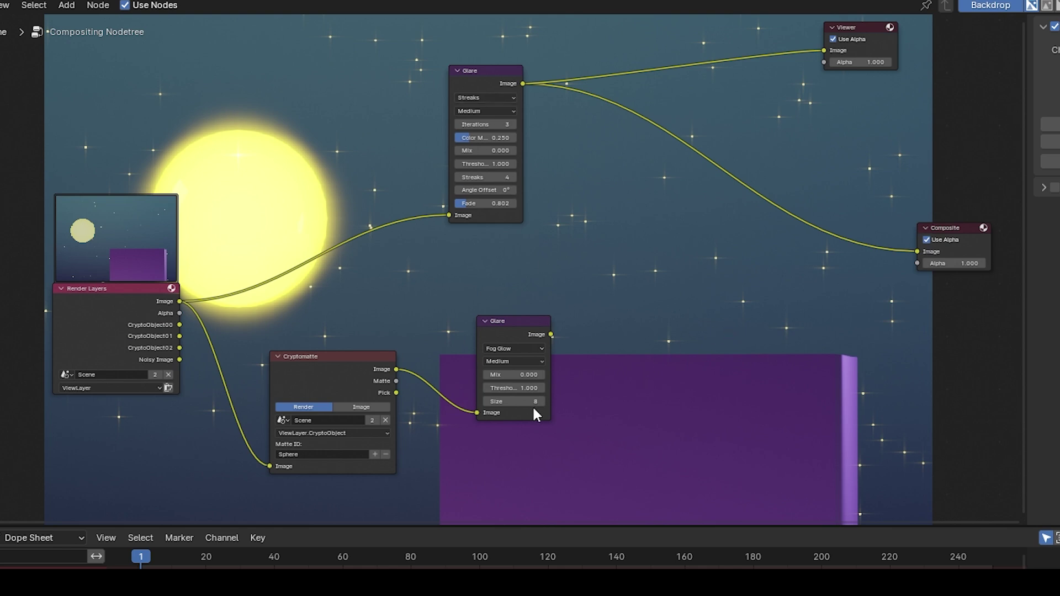
Add a Mix Color node between the two Glare nodes and the output nodes
key(shift+a)
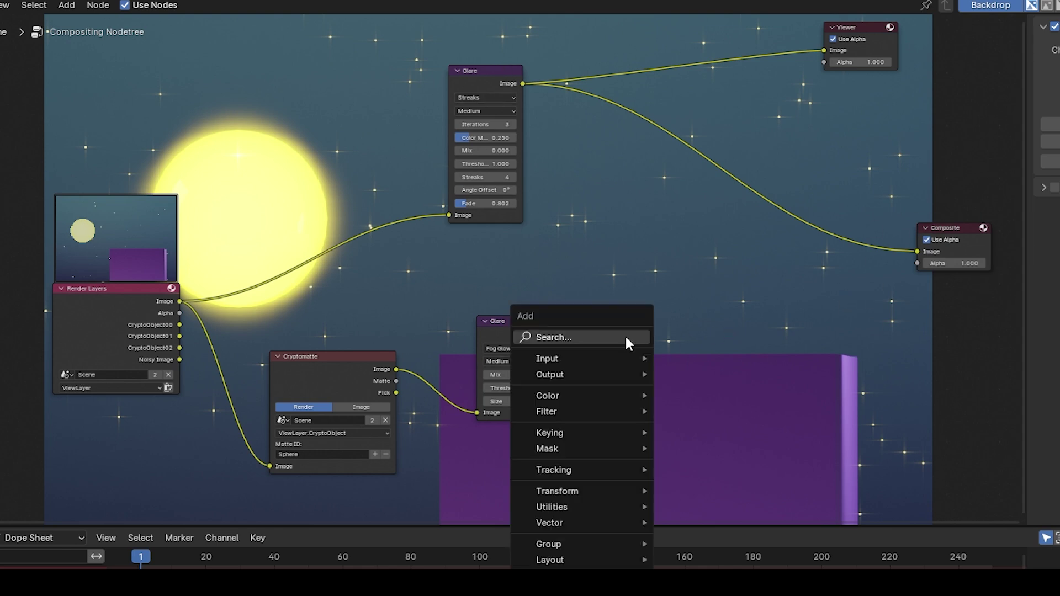
click(625, 337)
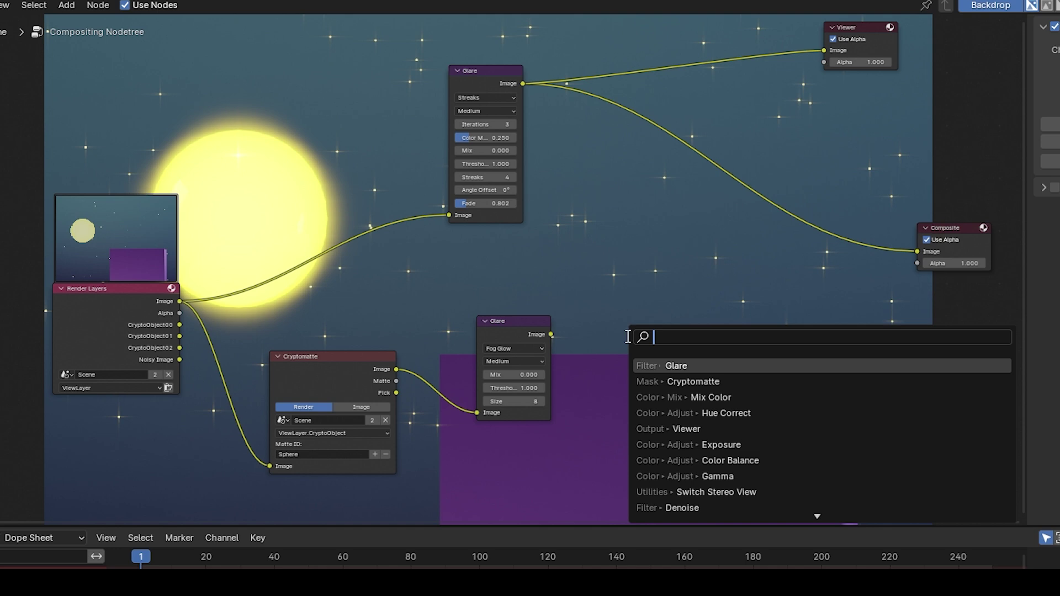
text(color mix)
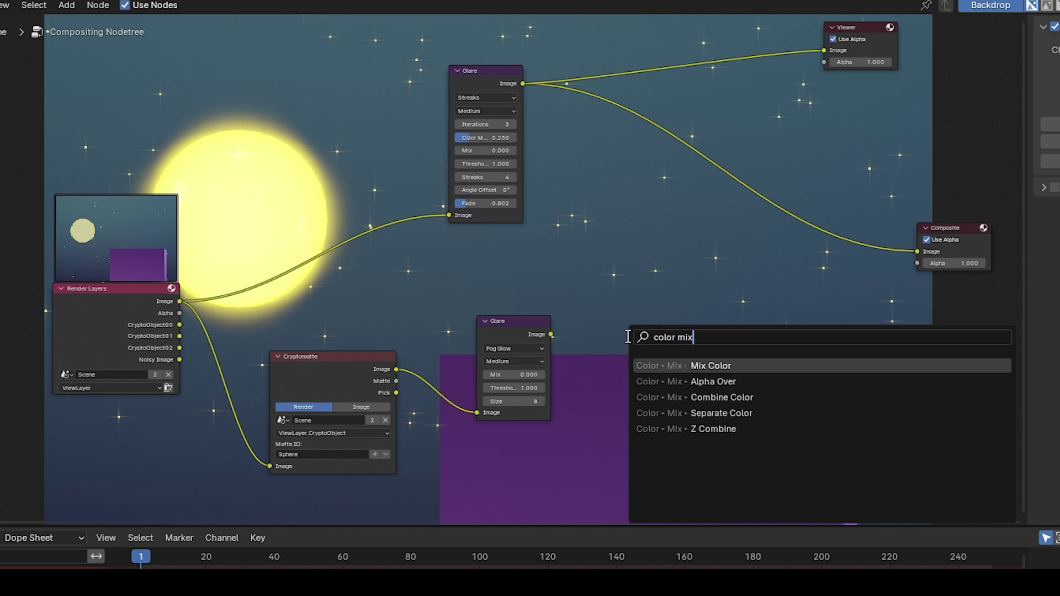
key(Return)
click(605, 210)
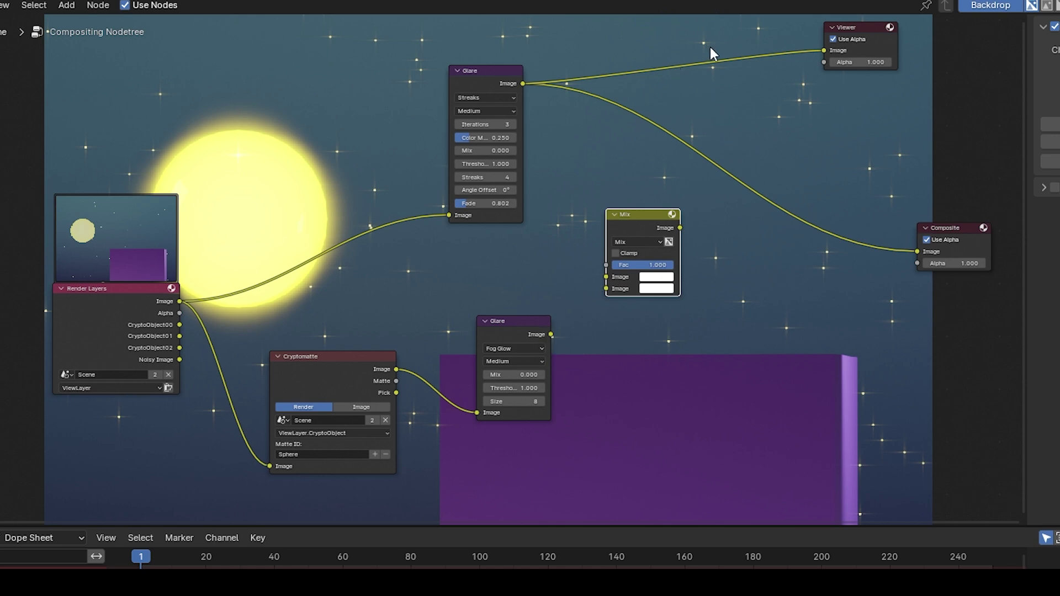
Cut the Streaks Glare links to Viewer and Composite, and connect both Glare outputs to the Mix node's image inputs
ctrl+right_drag(710, 47, 753, 230)
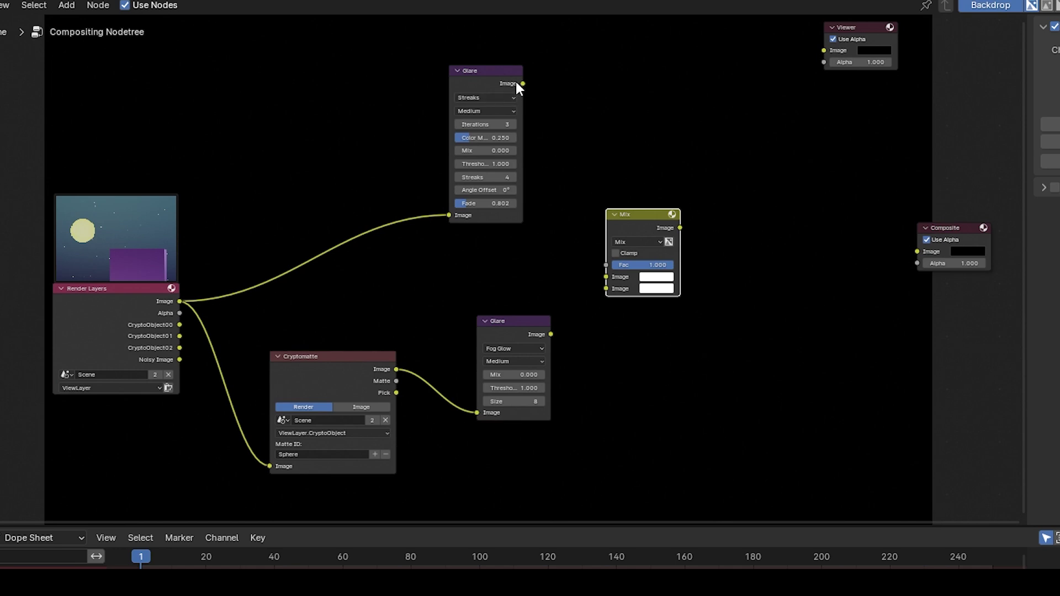
drag(519, 84, 604, 276)
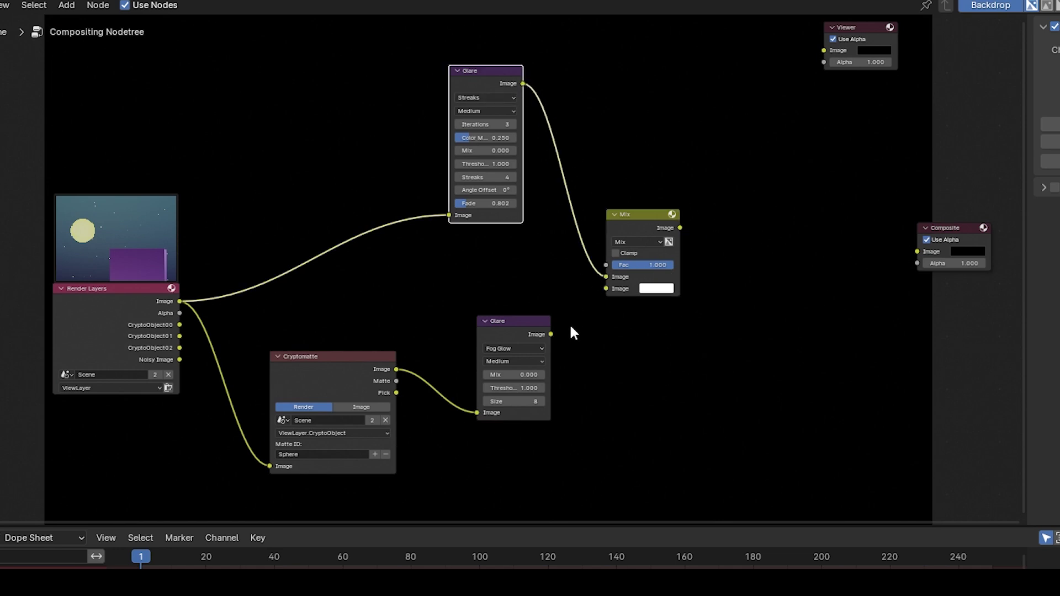
drag(550, 334, 594, 297)
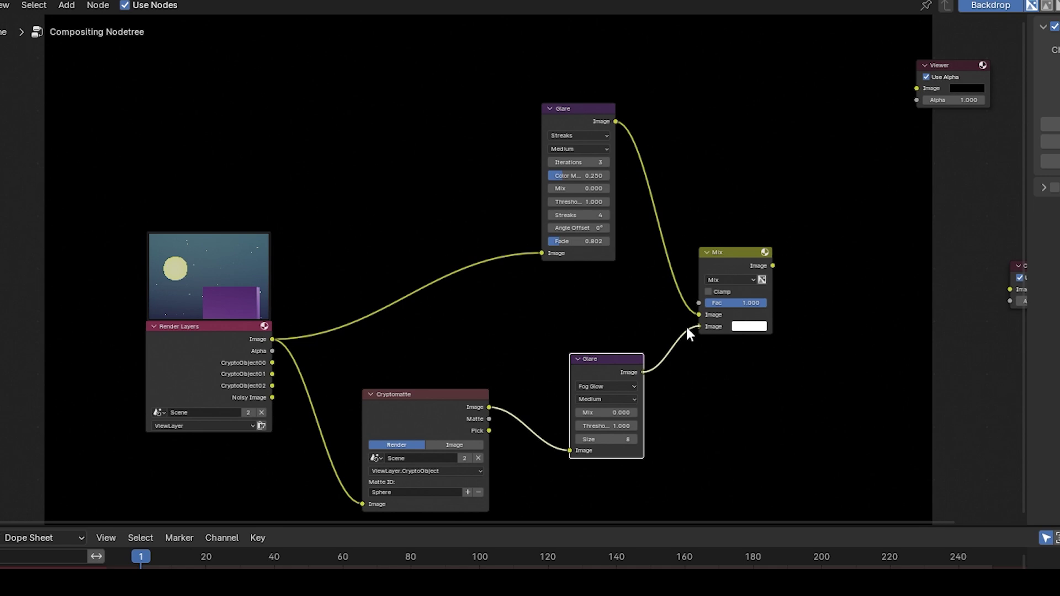
drag(685, 325, 697, 326)
Set the Mix node's blending mode to Add and connect its output to the Viewer and Composite nodes
click(736, 280)
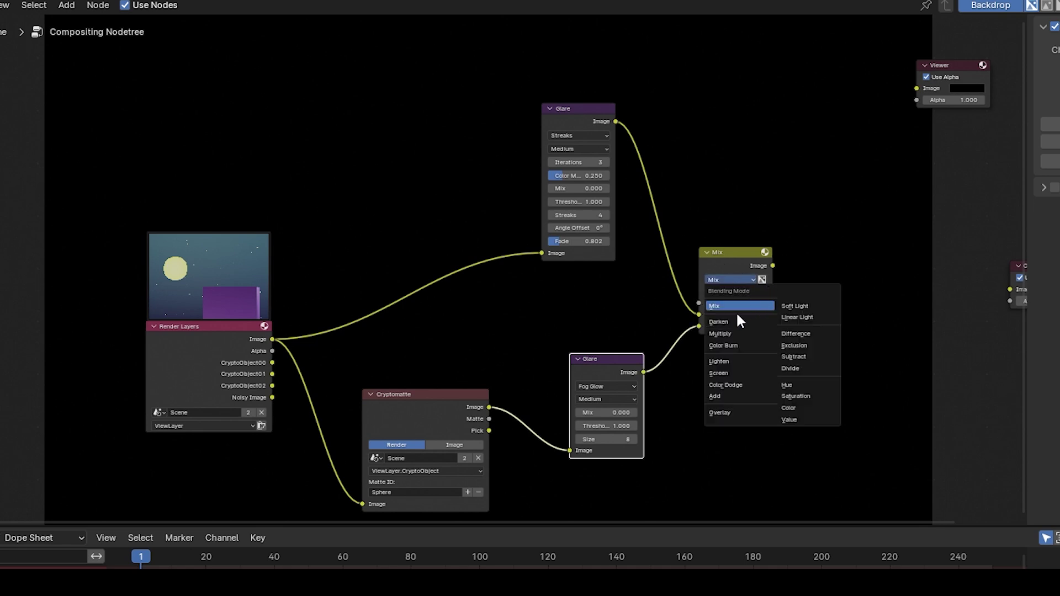
click(720, 397)
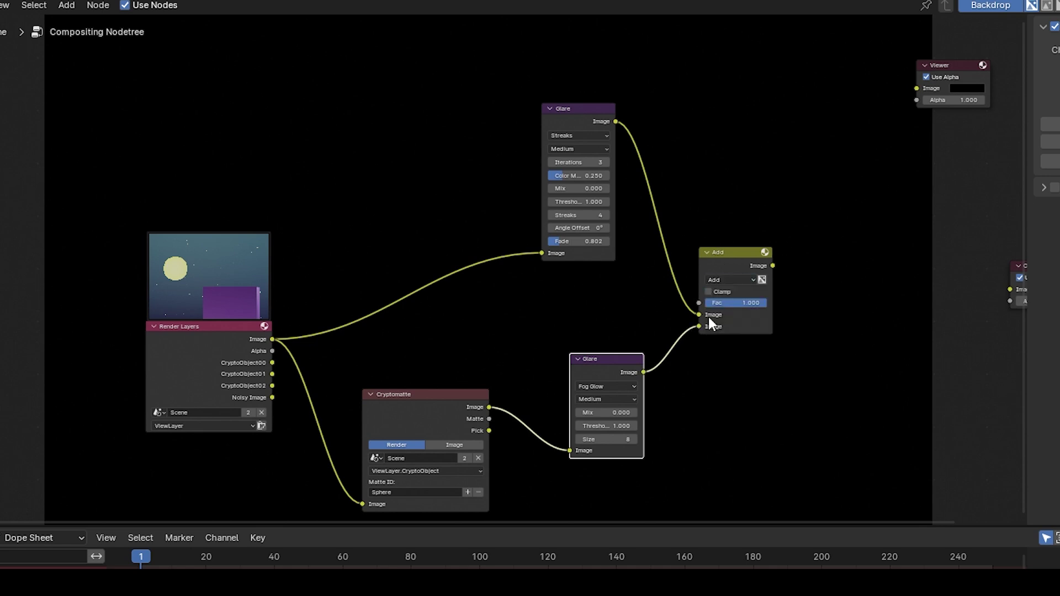
middle_drag(883, 242, 822, 258)
drag(713, 281, 850, 110)
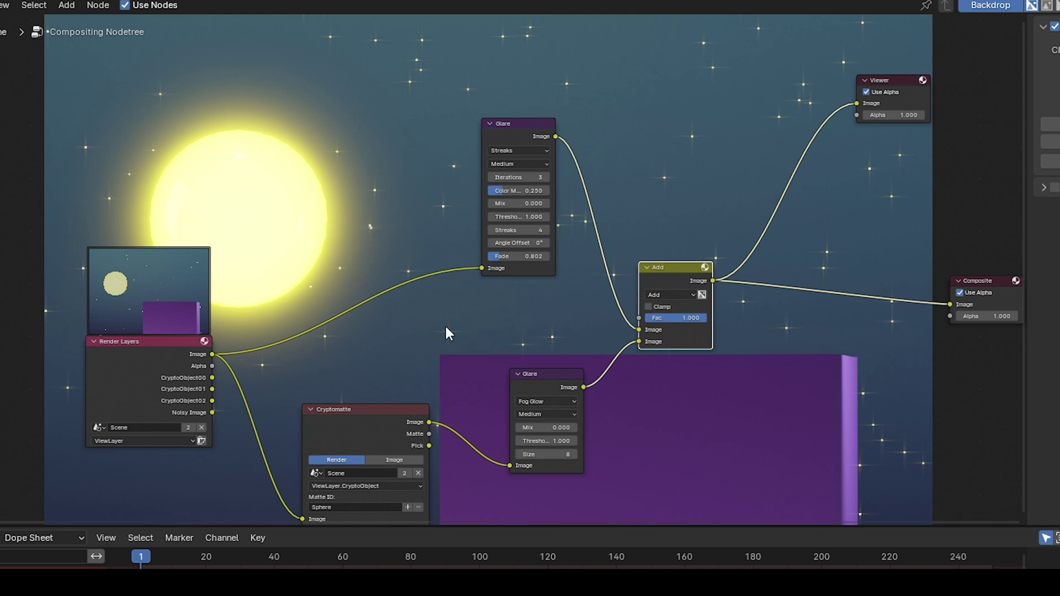
Try a size of 9 on the Fog Glow Glare node and return it to 8
click(574, 454)
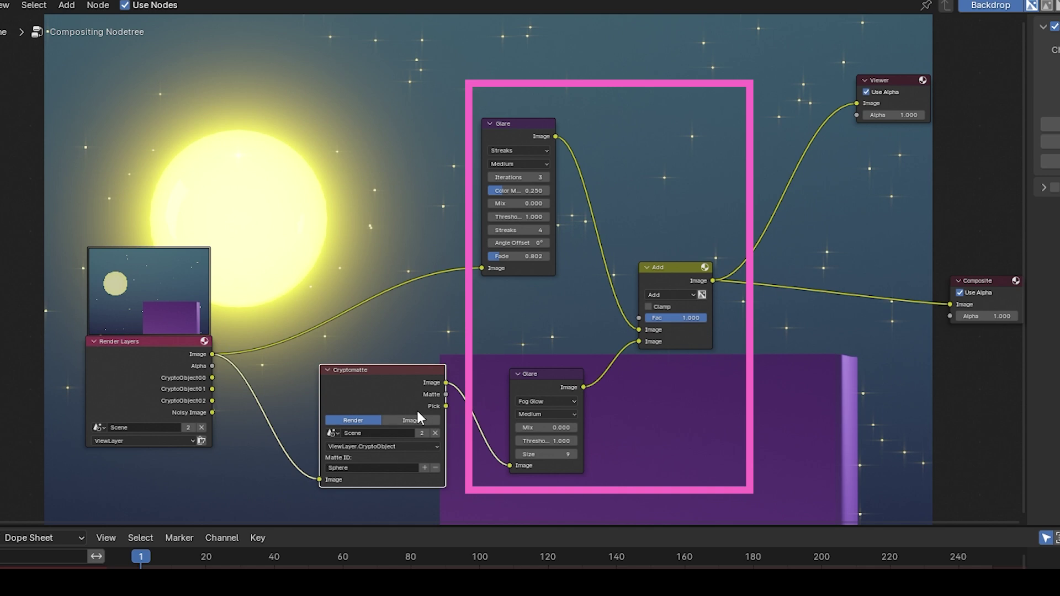
click(518, 454)
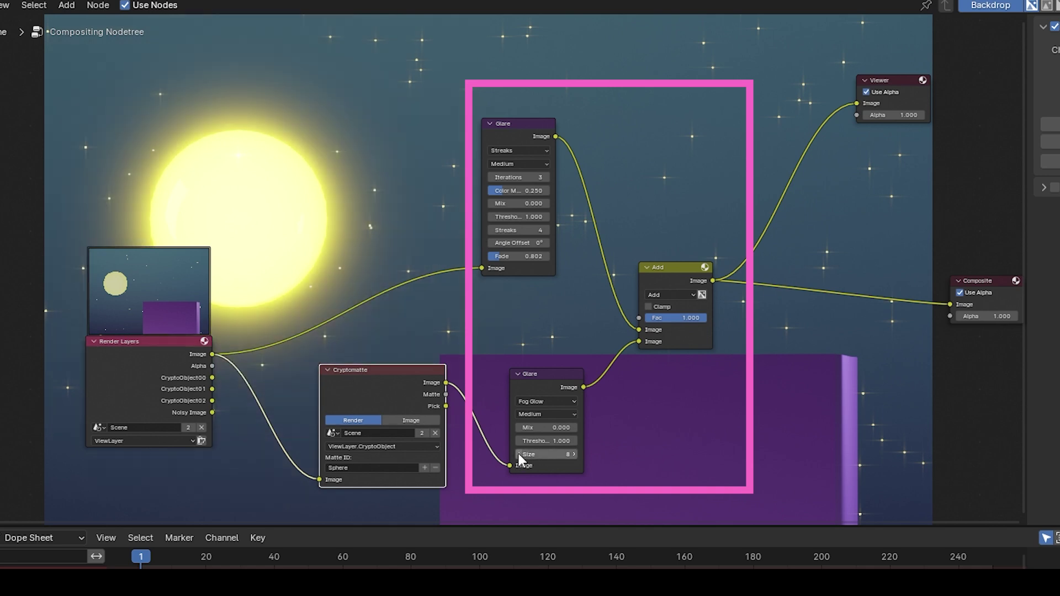
Set the Streaks Glare node's Fade to 0.794 and slightly lower the Add node's factor
drag(497, 257, 505, 256)
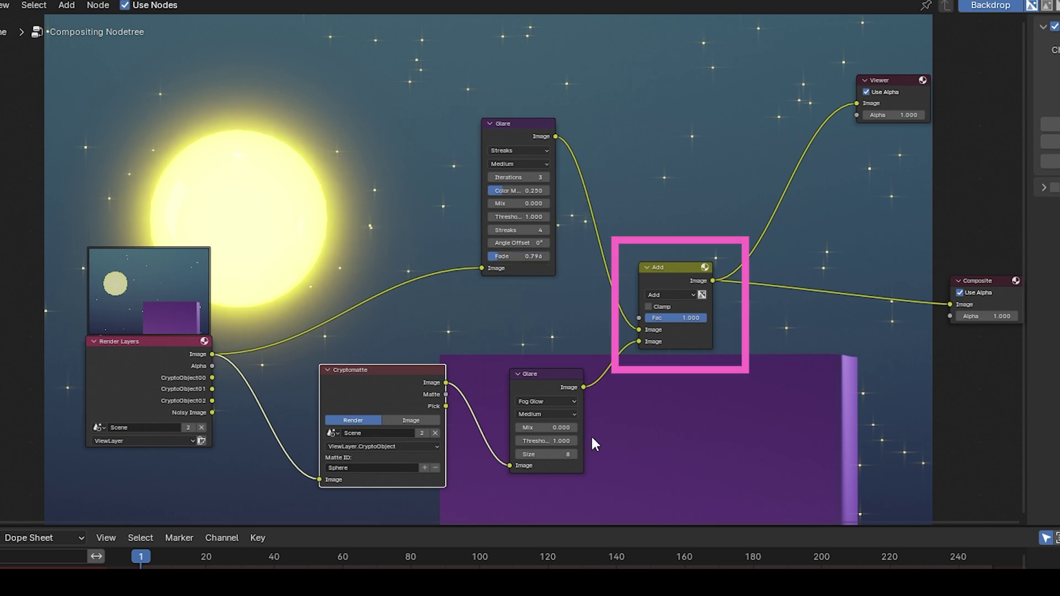
drag(699, 322, 685, 322)
drag(684, 322, 682, 322)
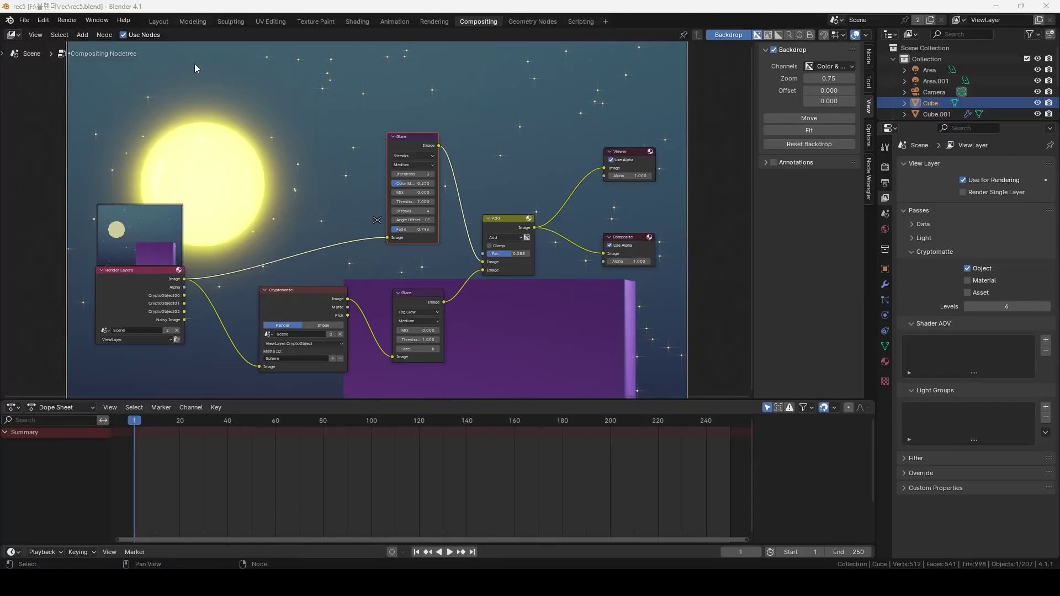
Return to the Layout workspace and hide the camera in the viewport
click(159, 22)
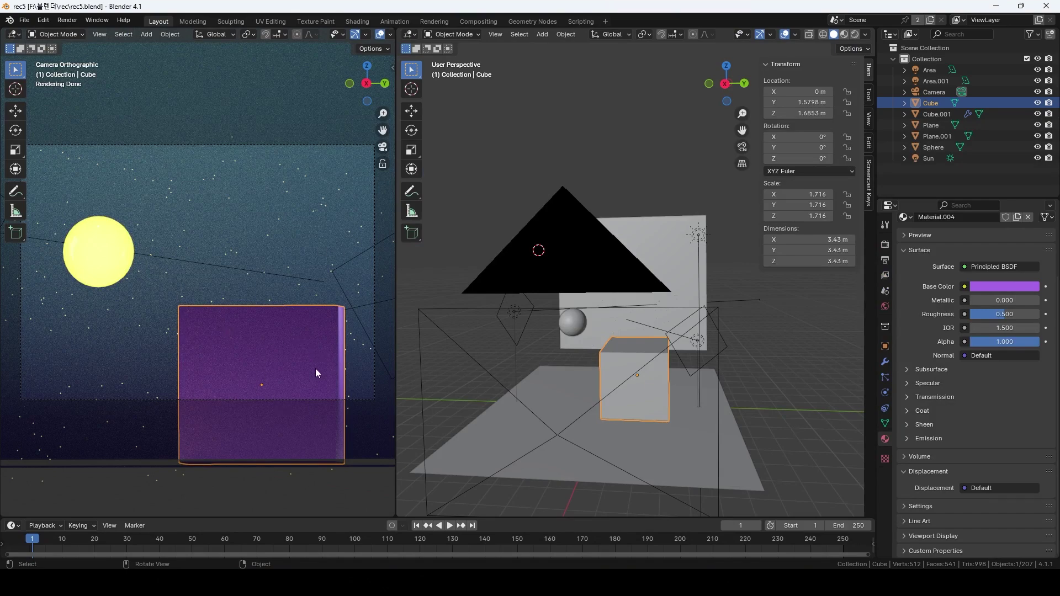
scroll(676, 415, up, 2)
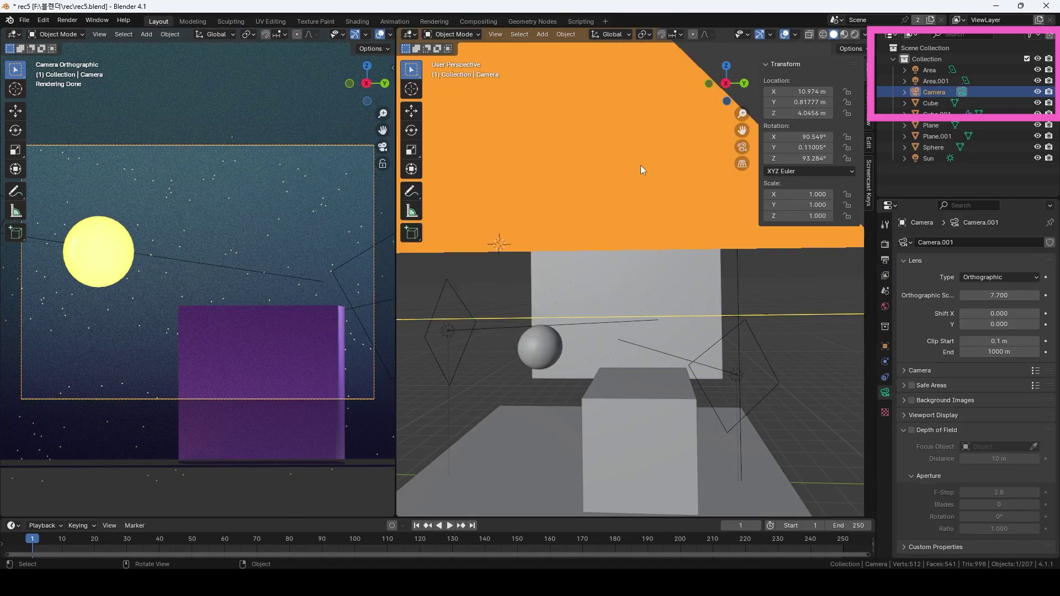
click(1039, 94)
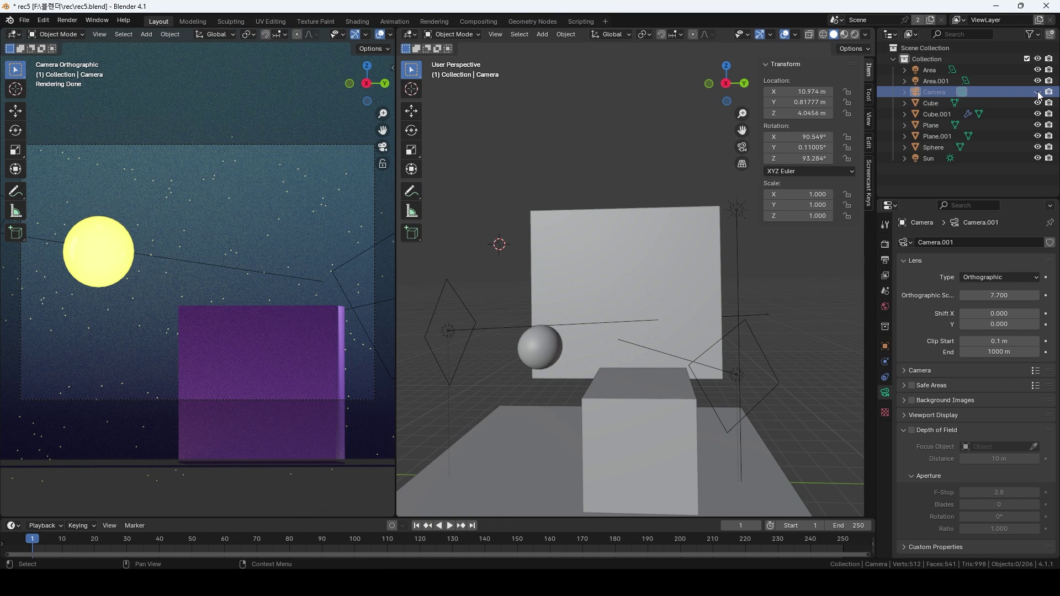
Duplicate the purple cube, leaving the copy in the original's place
click(668, 462)
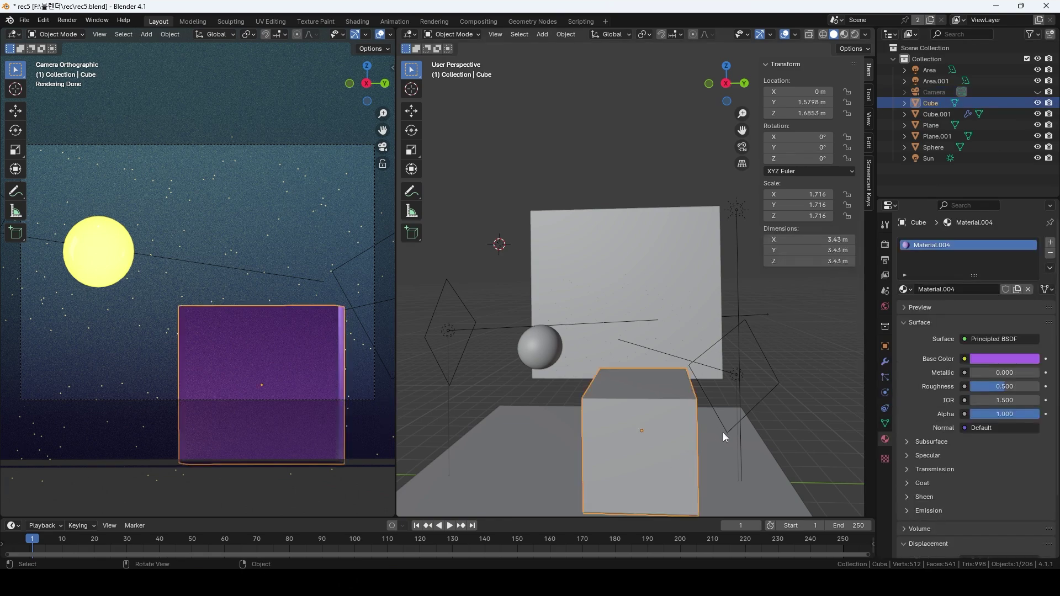
shift+middle_drag(723, 432, 705, 397)
key(shift+d)
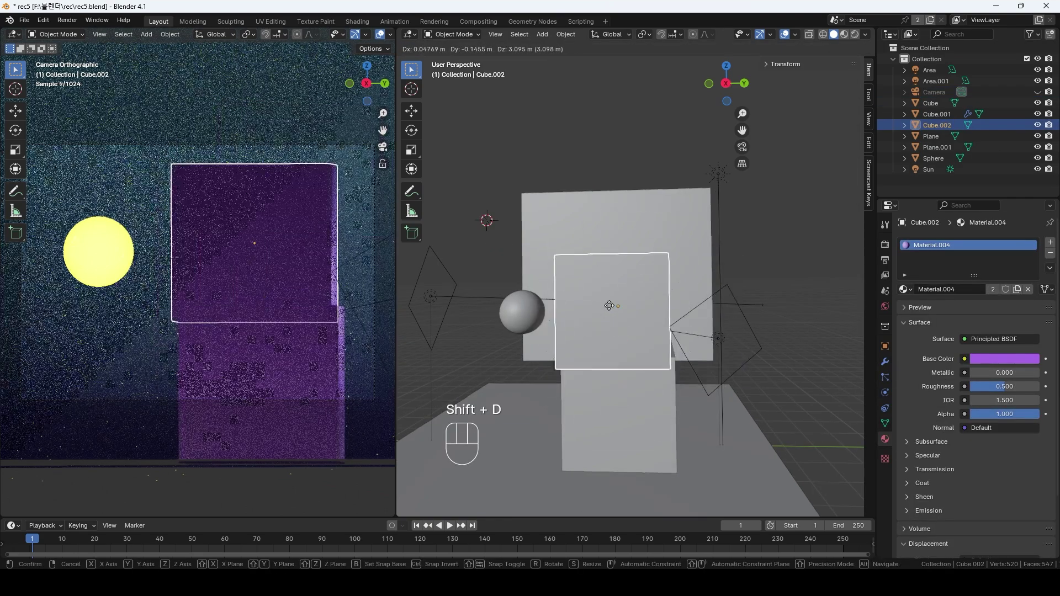
key(Escape)
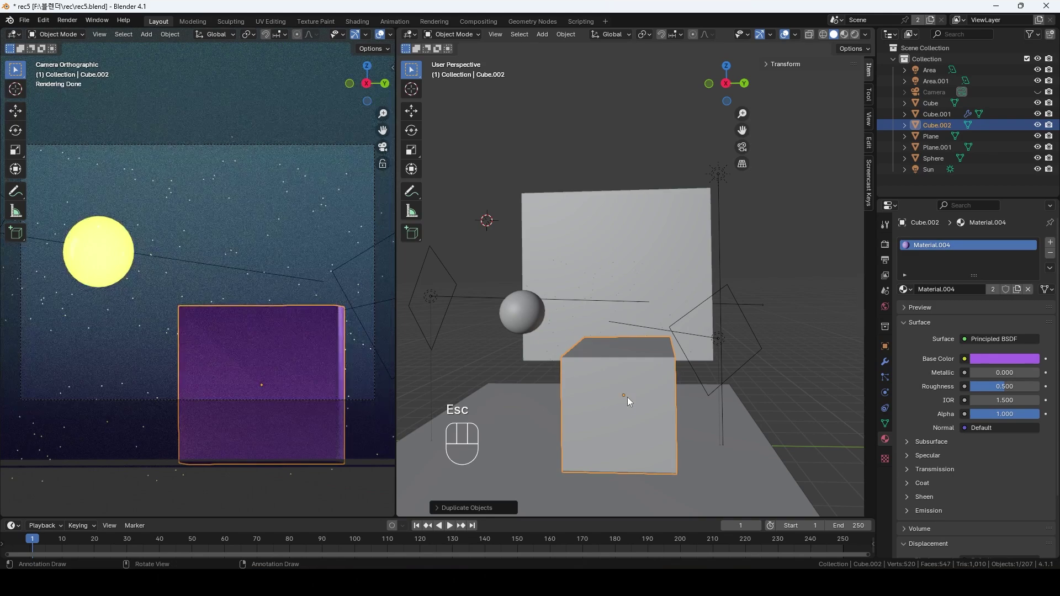
Move the duplicated cube straight up along Z so it sits higher than the original cube
key(g)
key(z)
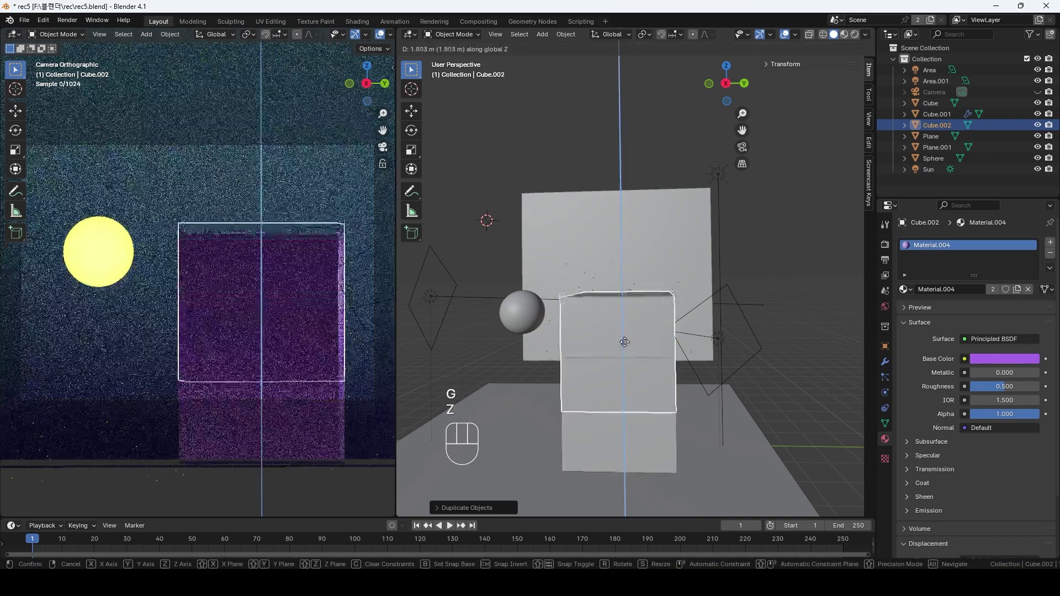
click(625, 330)
Flatten the raised cube along Z and enlarge it uniformly so it overhangs the cube below like a roof
key(s)
key(z)
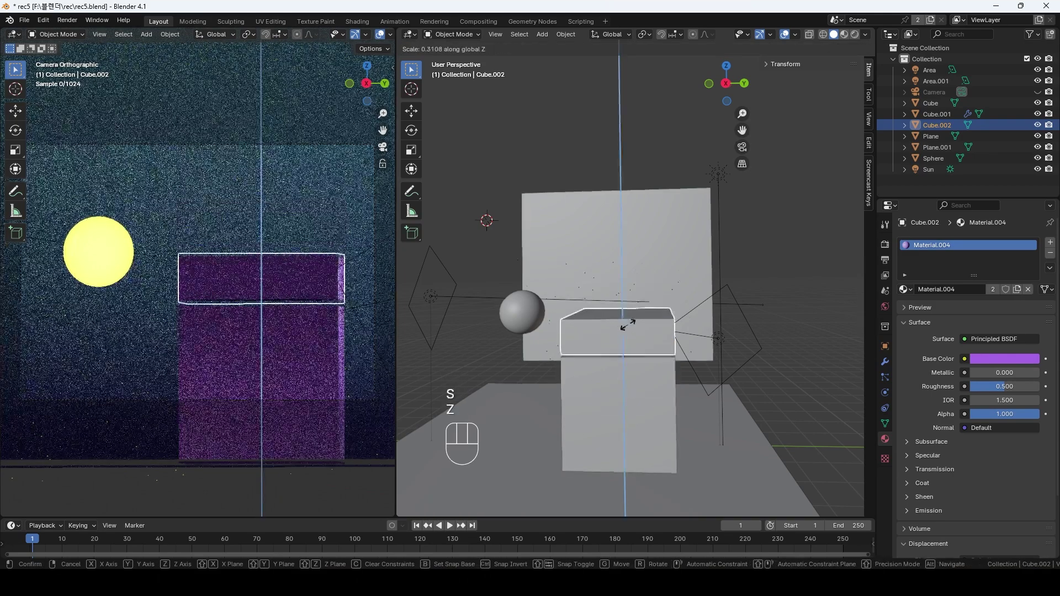
click(628, 320)
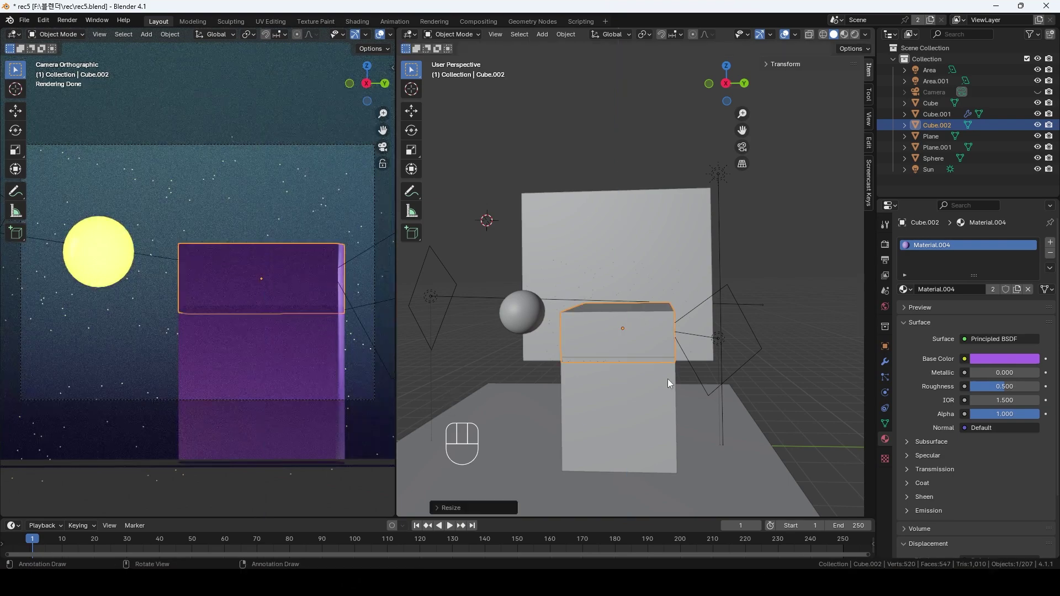
key(s)
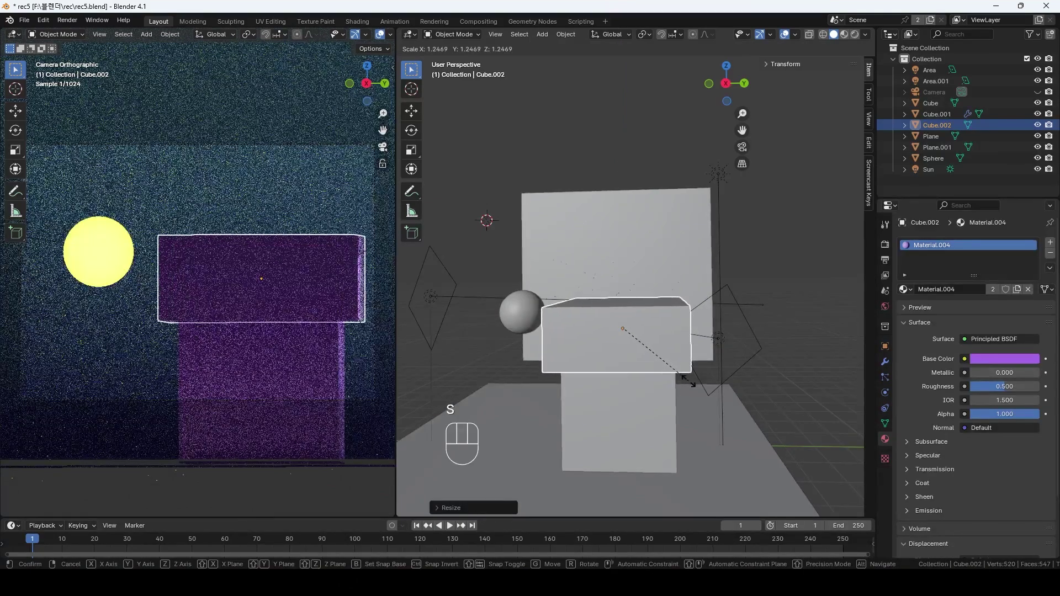
click(672, 345)
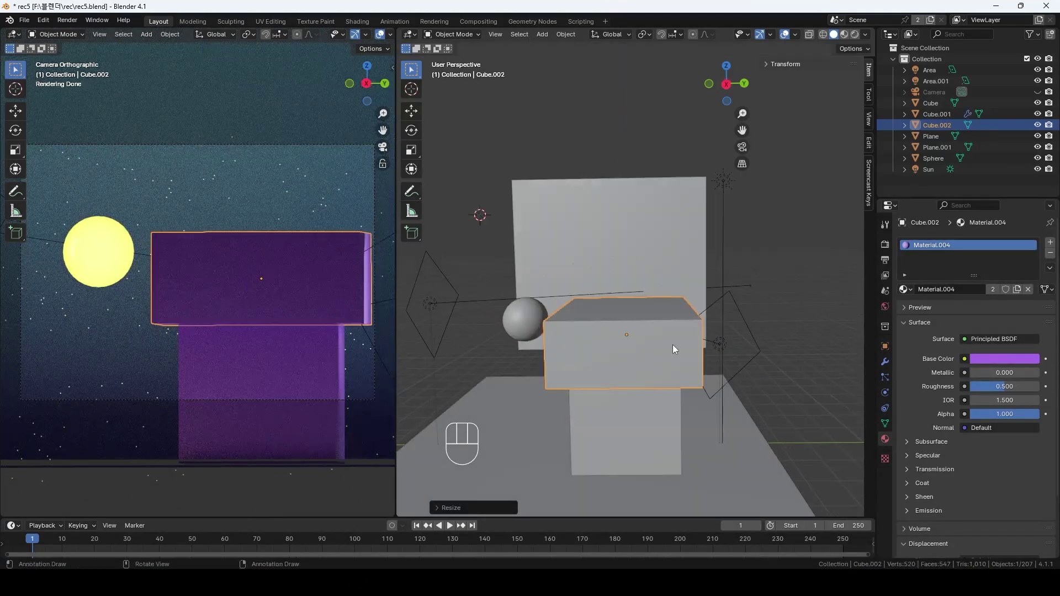
Taper the roof block by shrinking its top face, and lower that face about 0.65 m along Z
key(Tab)
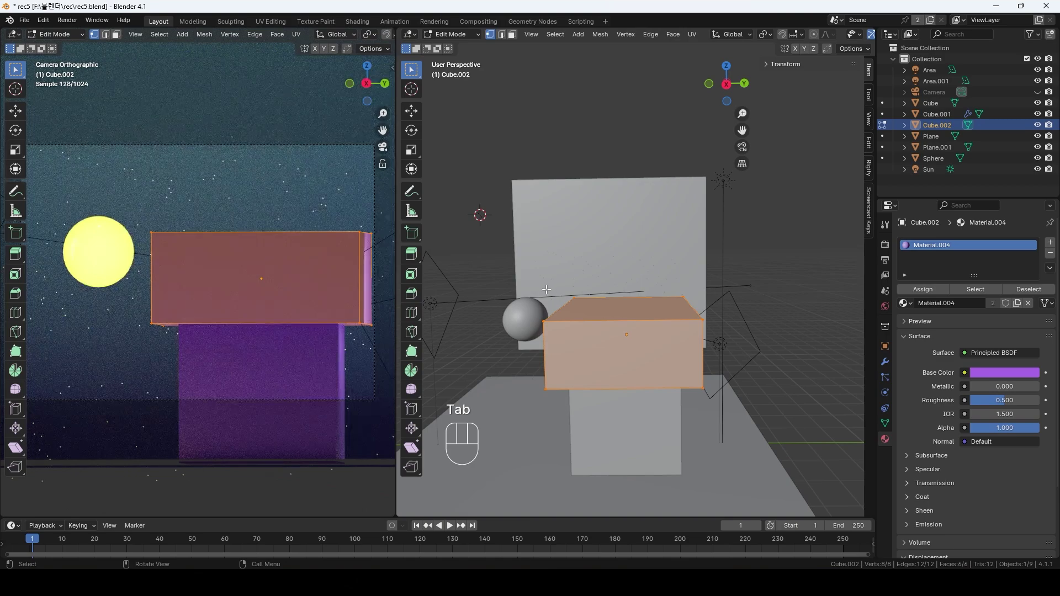
drag(563, 296, 724, 338)
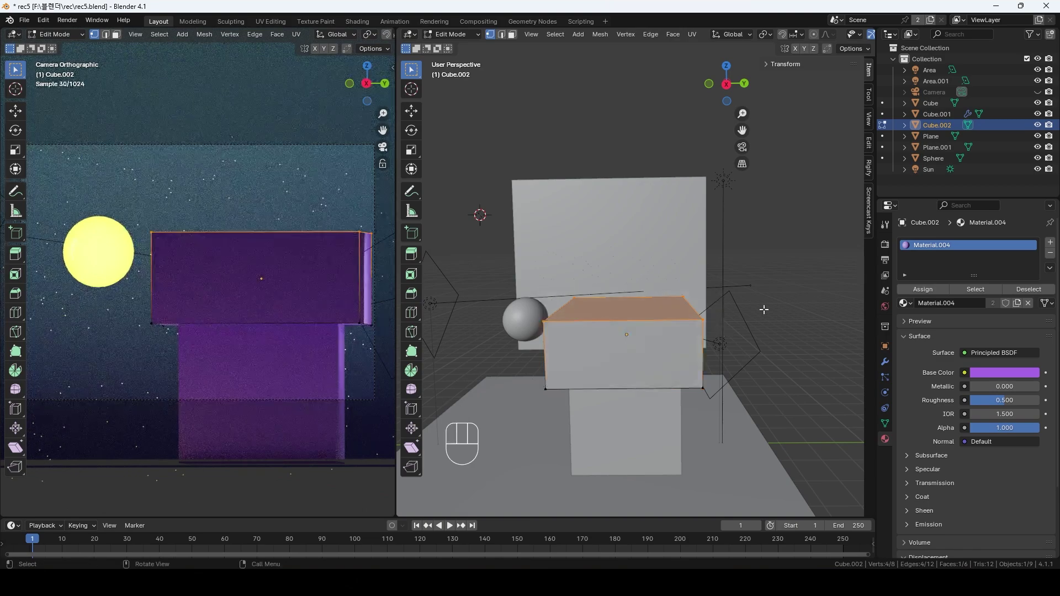
key(s)
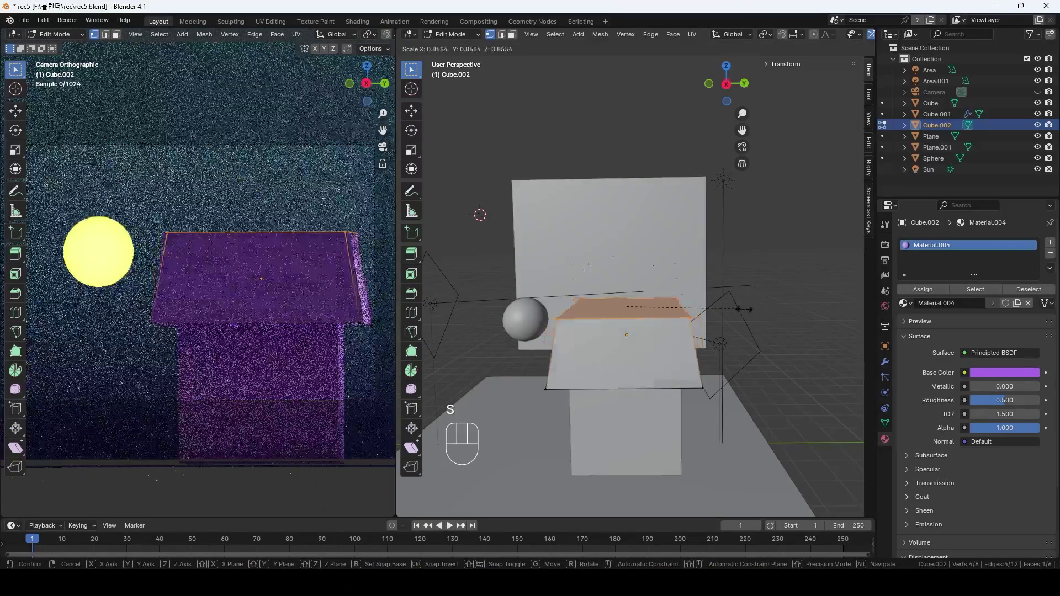
click(710, 305)
key(g)
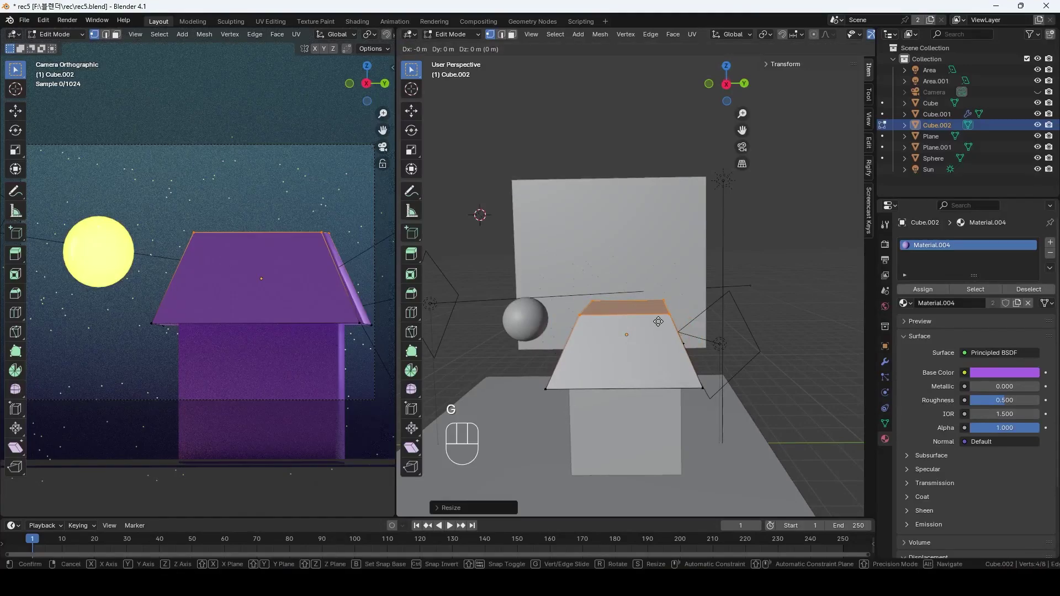
key(z)
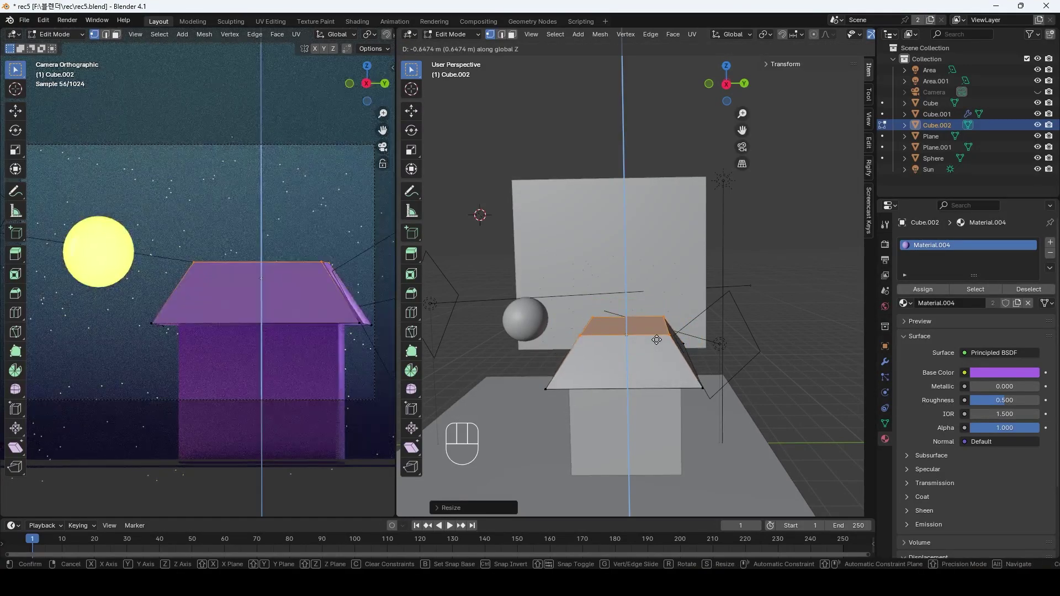
click(656, 340)
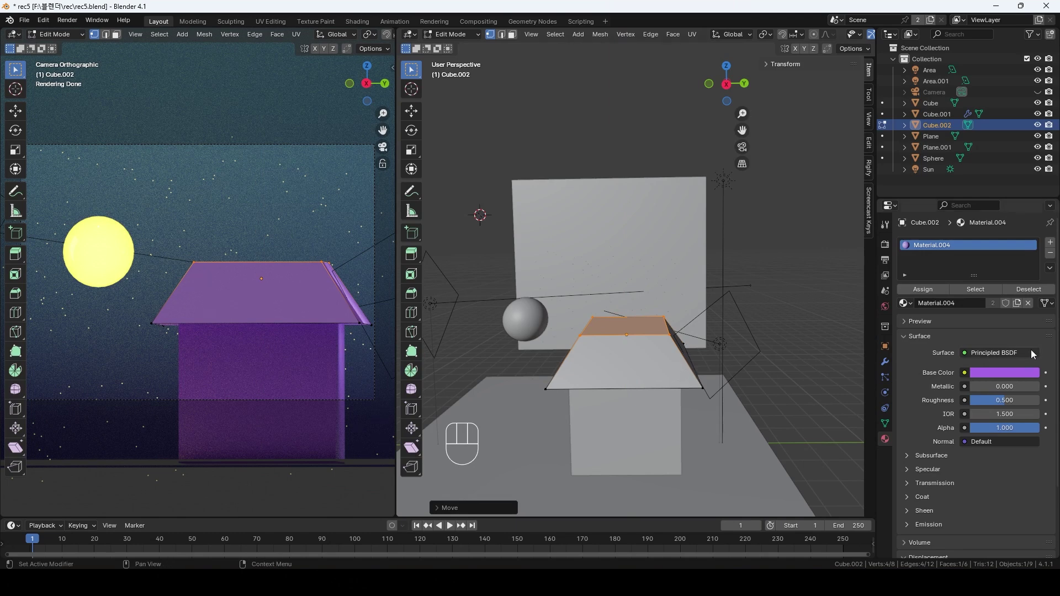
key(Tab)
Add a Bevel modifier to the roof and turn off Clamp Overlap in its geometry settings
click(885, 362)
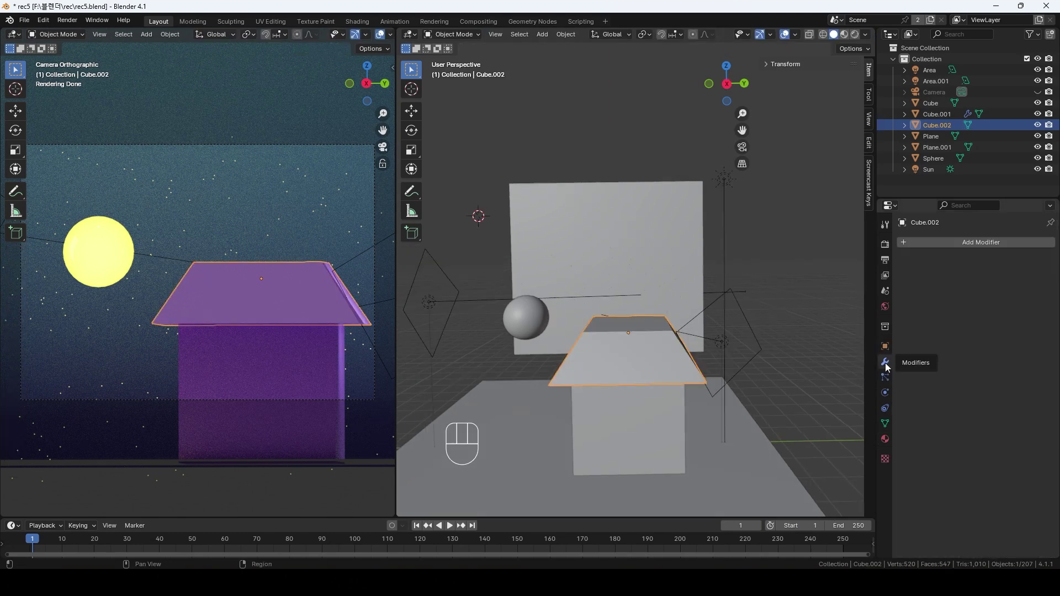
click(959, 241)
mouse_move(935, 282)
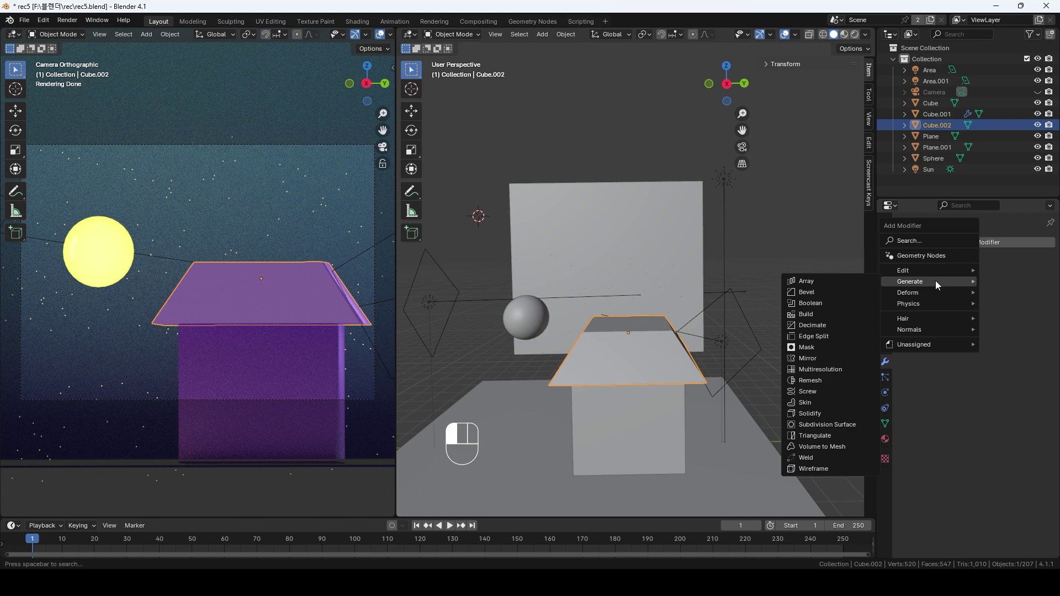
click(823, 294)
click(938, 382)
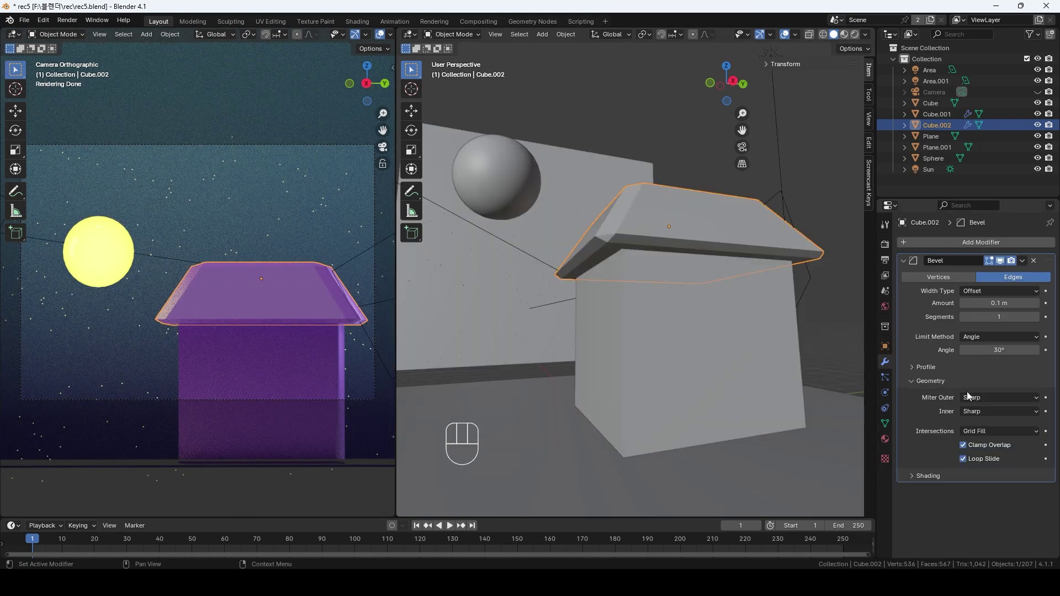
click(998, 444)
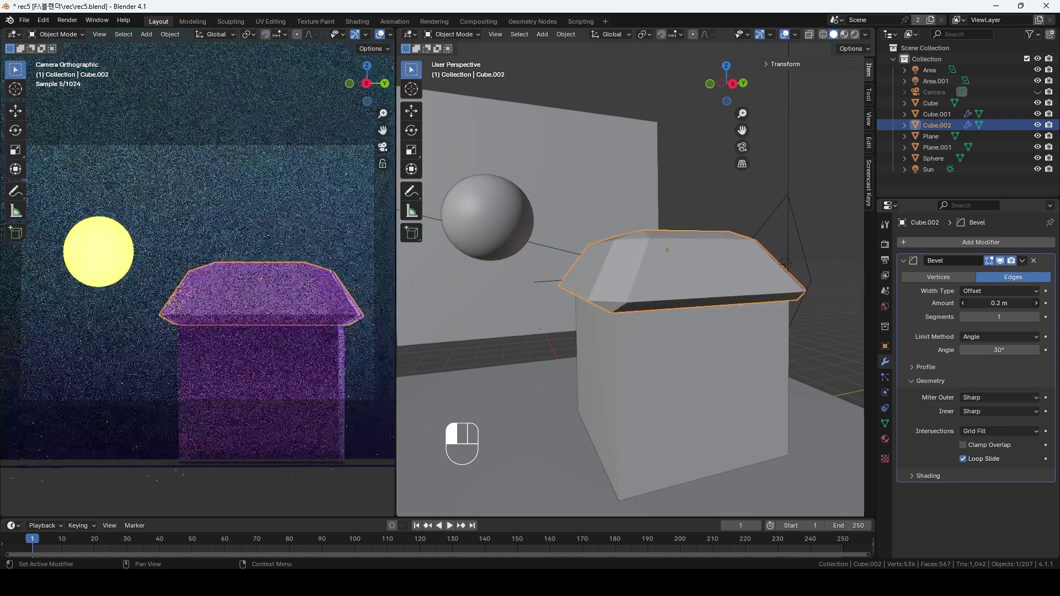
Set the roof's bevel to 5 segments with an amount of 0.23 m, and shade the roof smooth
click(1037, 318)
click(1037, 318)
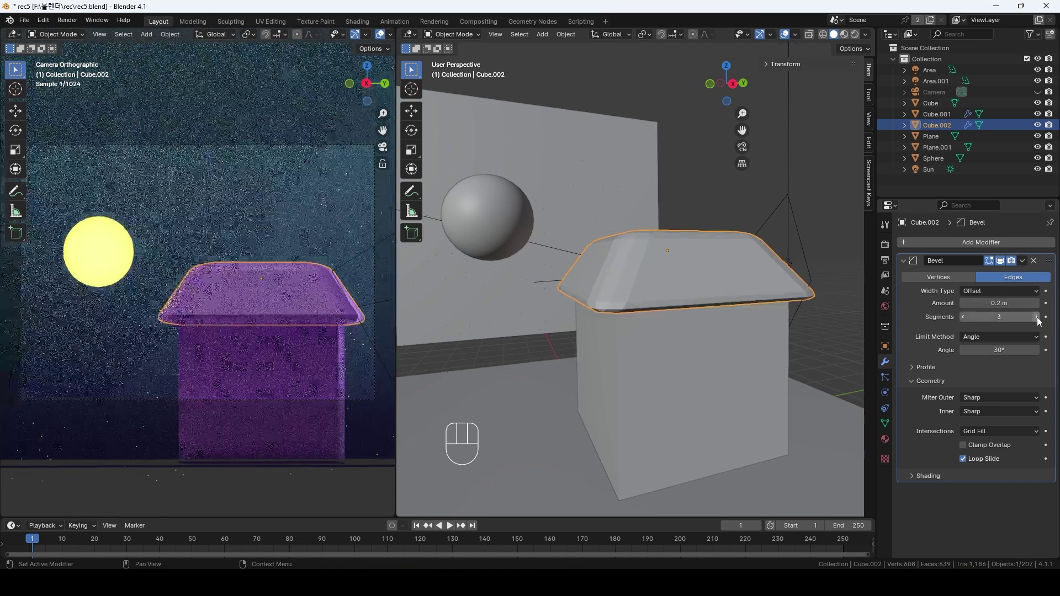
click(1037, 318)
click(1037, 318)
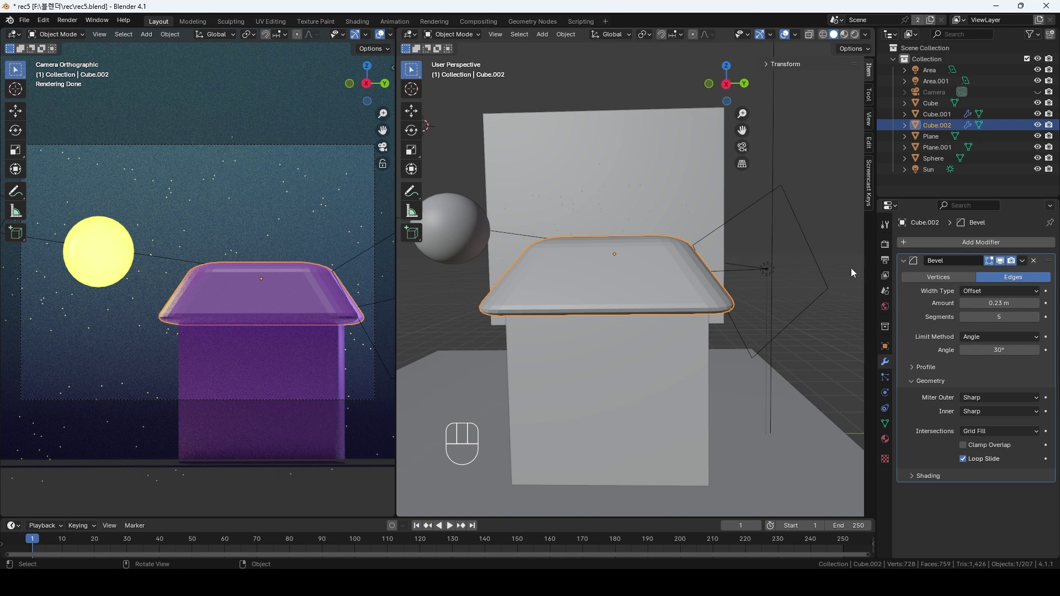
right_click(618, 273)
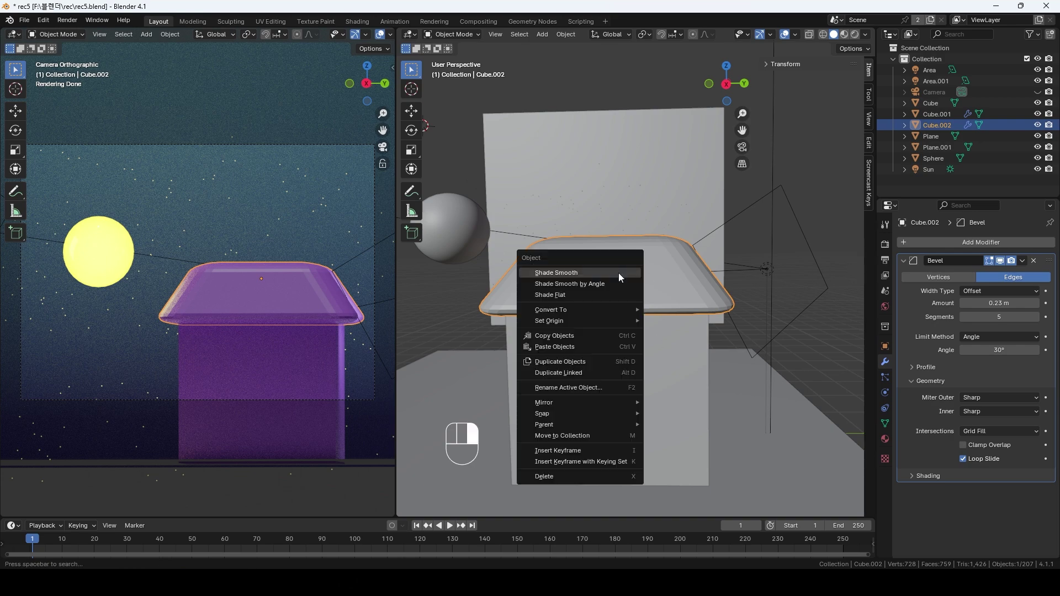
click(618, 273)
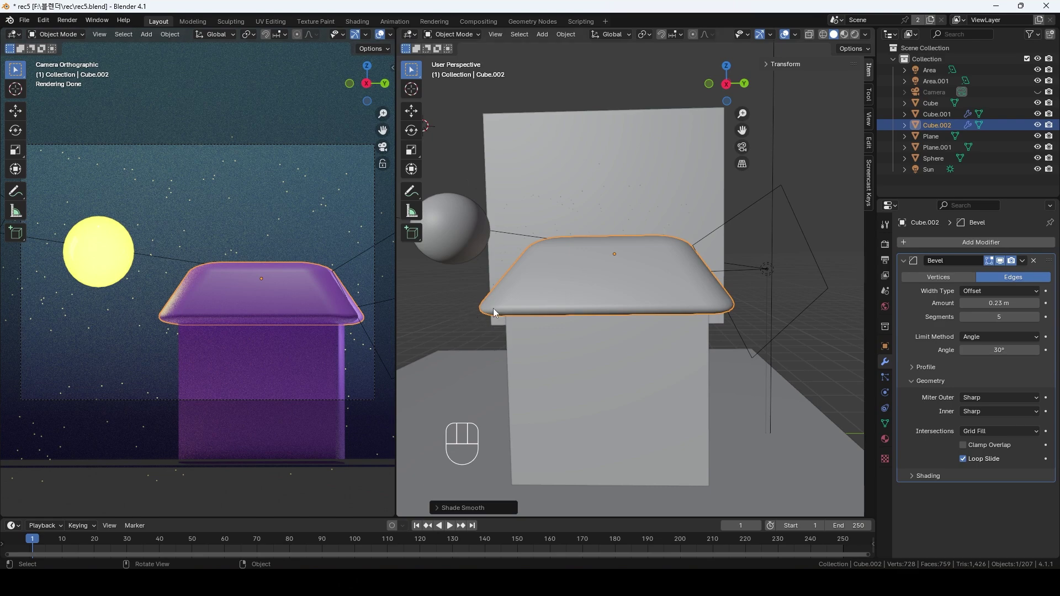
Add a horizontal loop cut around the roof's sloped sides, slid about 0.38 toward the bottom edge
middle_drag(493, 308, 578, 293)
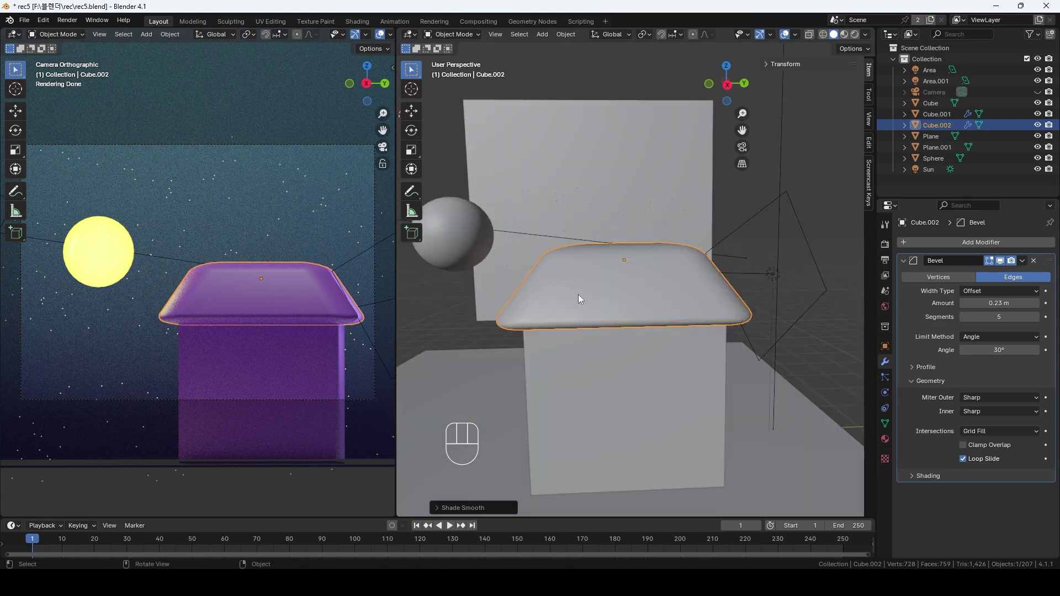
key(Tab)
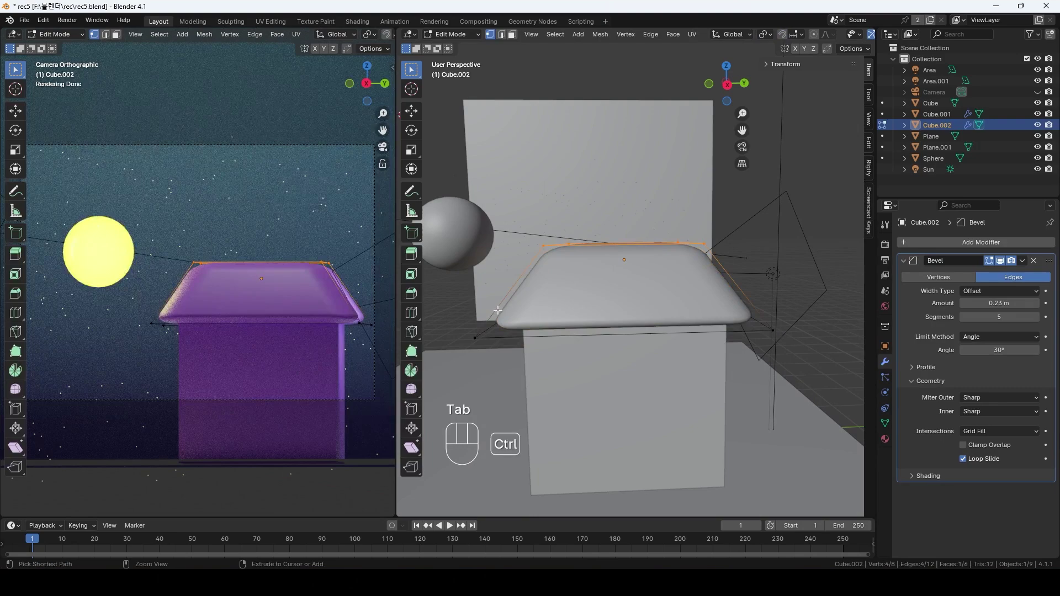
key(ctrl+r)
click(497, 312)
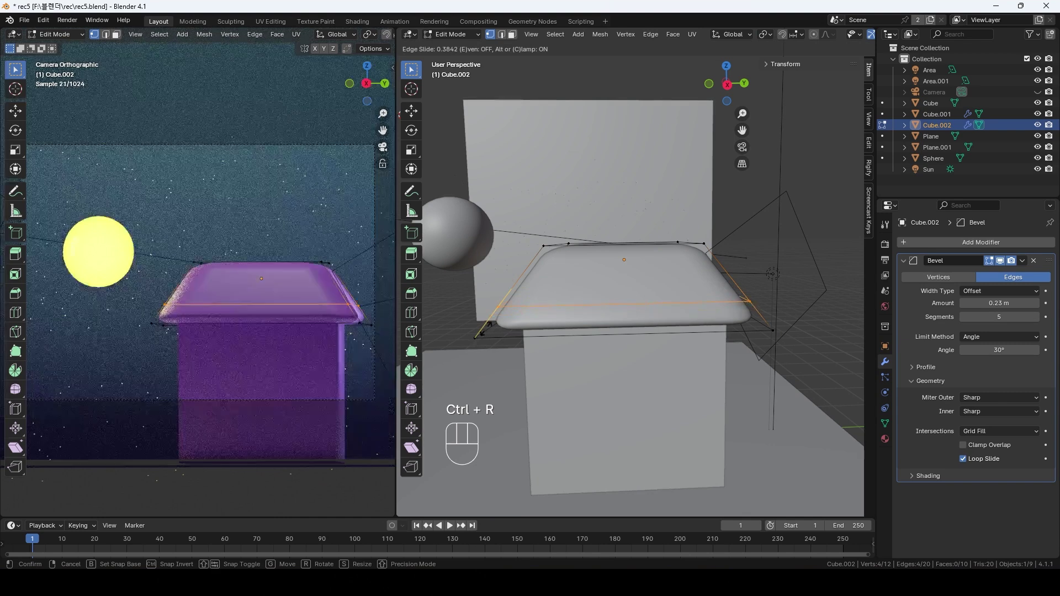
click(486, 328)
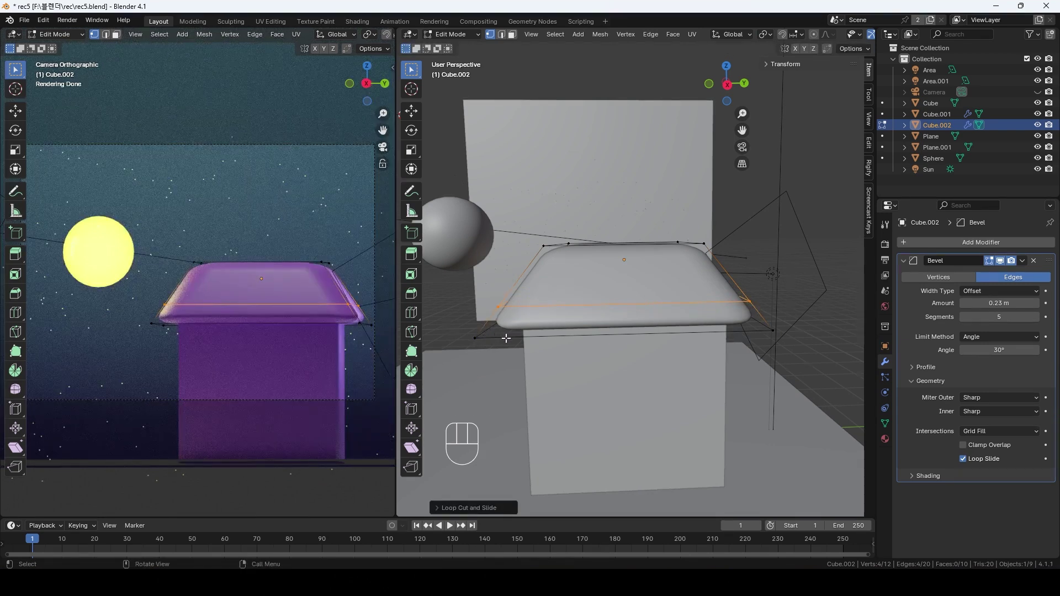
Select the roof's four bottom vertices with X-ray on and scale them inward to about 0.91
middle_drag(504, 337, 499, 331)
click(708, 363)
key(alt+z)
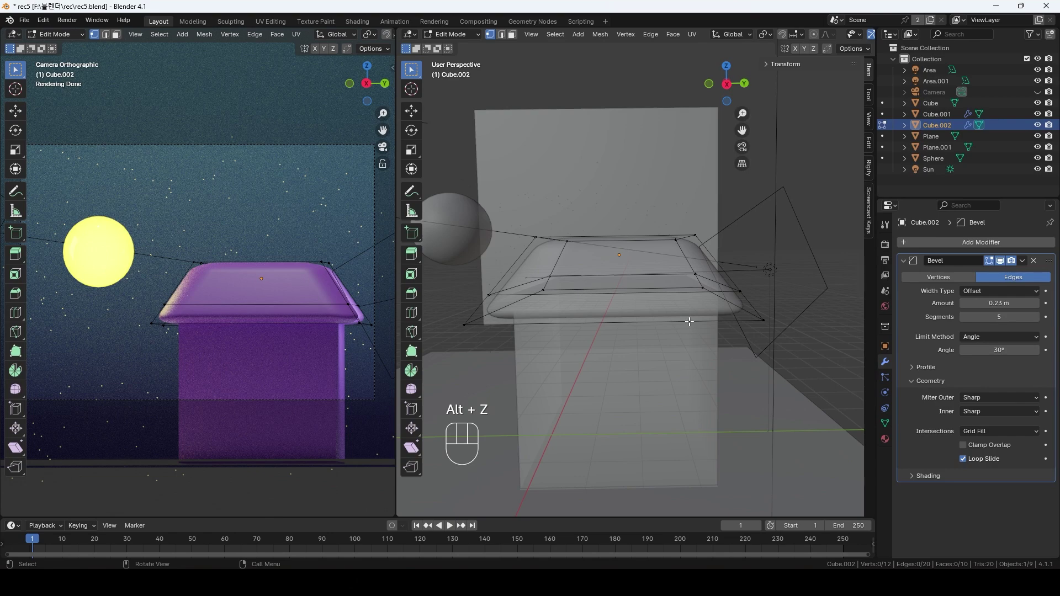
key(alt)
alt+click(687, 323)
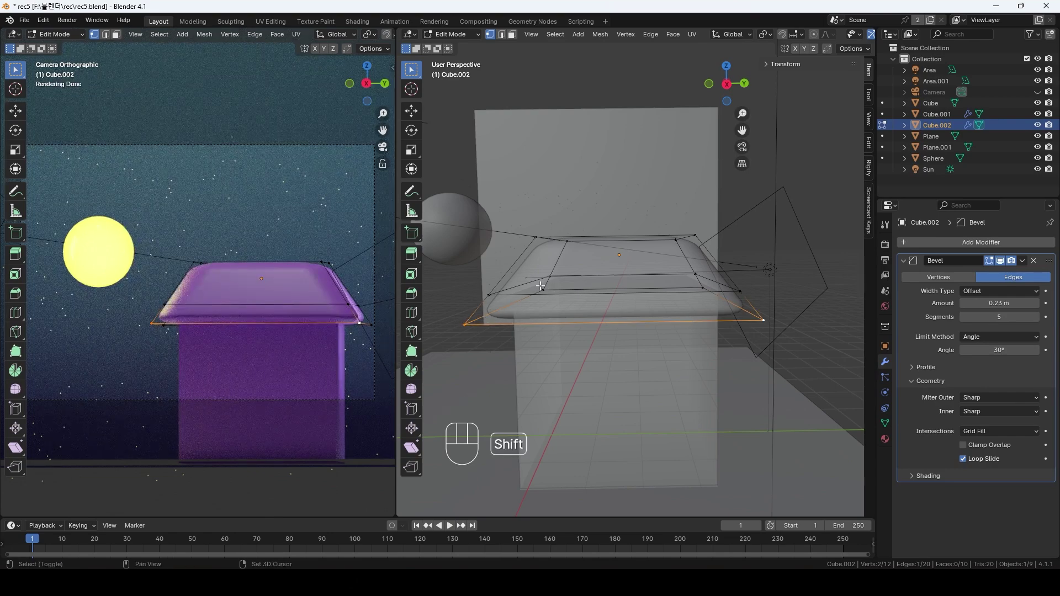
shift+drag(540, 286, 712, 302)
middle_drag(527, 358, 751, 339)
key(s)
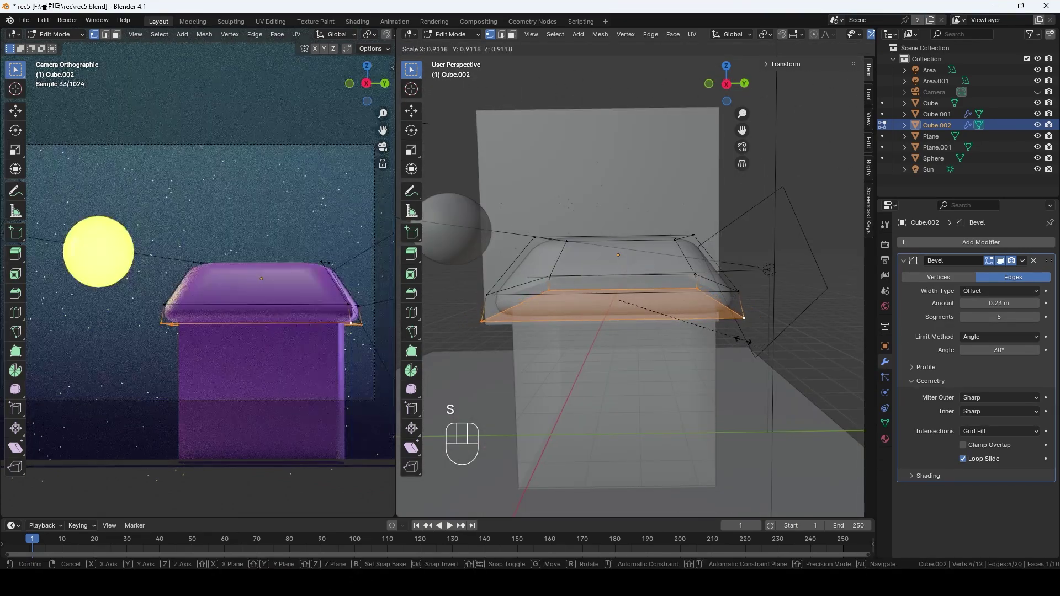
click(743, 341)
key(Tab)
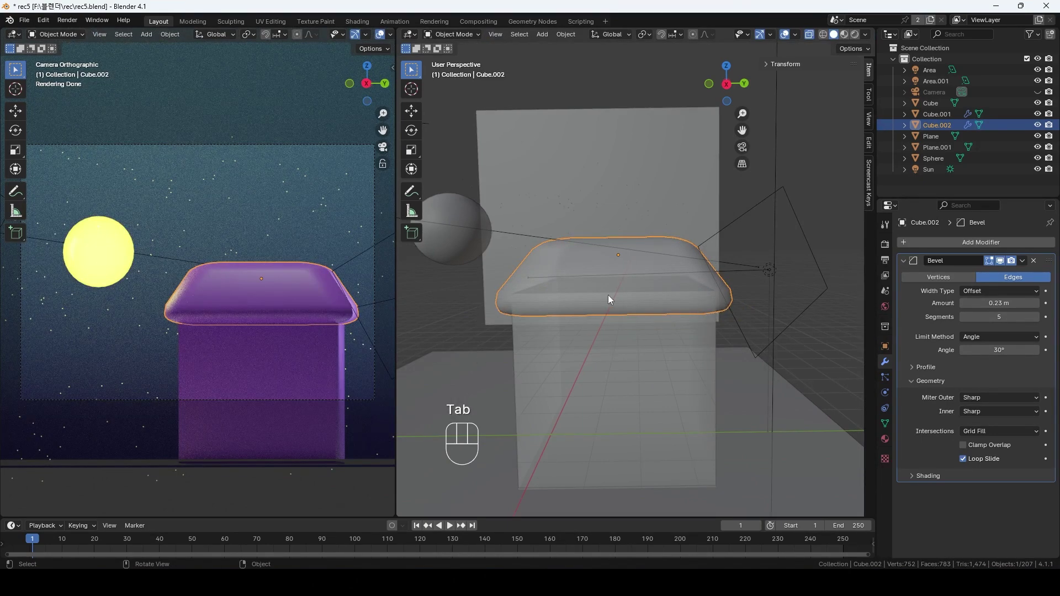
key(alt+z)
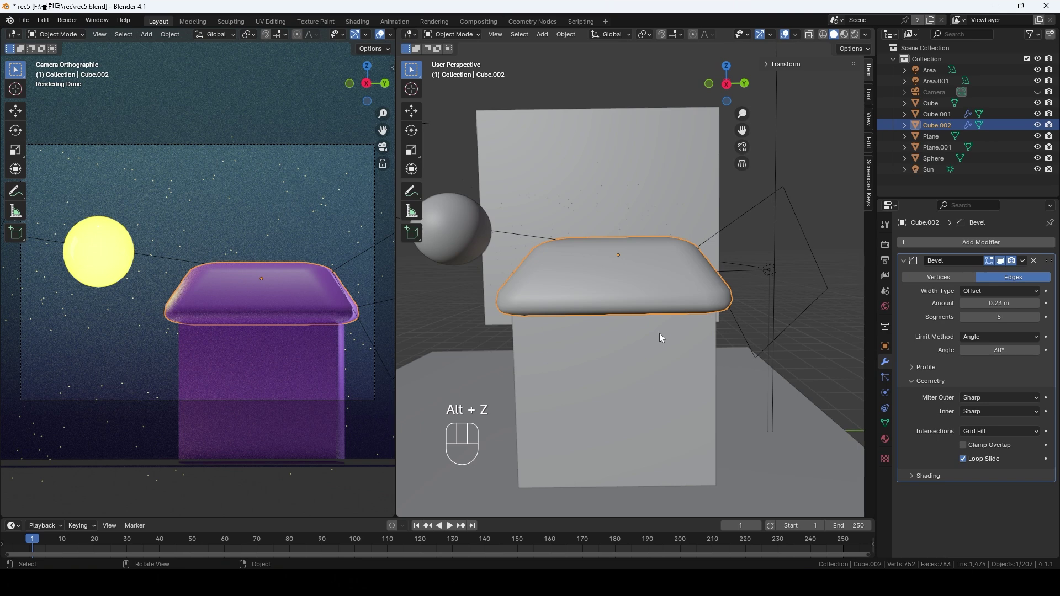
Add a Displace modifier to the roof below the Bevel and set its strength to 0.120
click(903, 260)
click(914, 245)
mouse_move(914, 246)
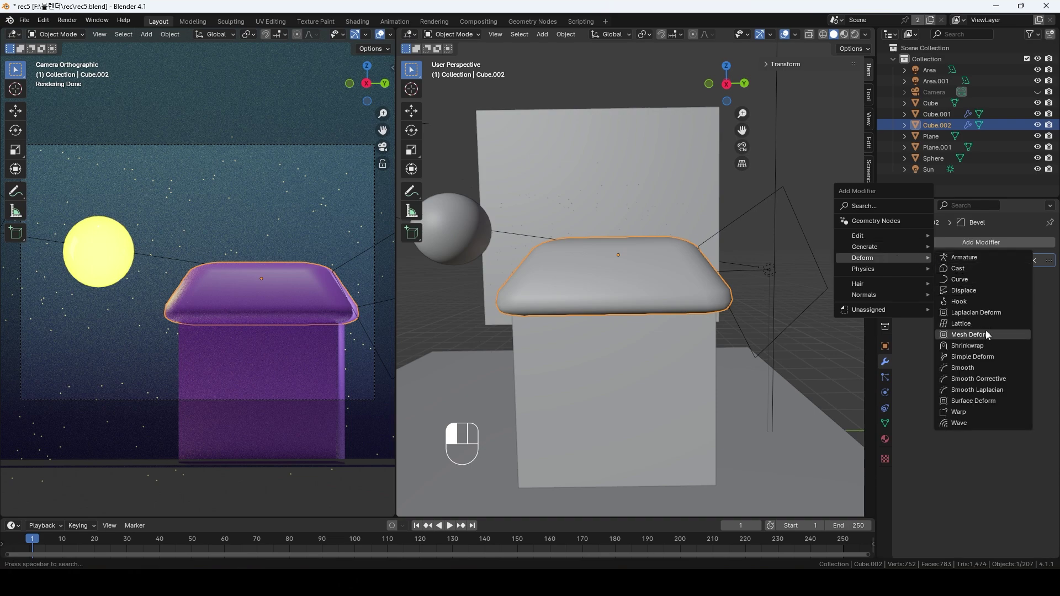
click(985, 292)
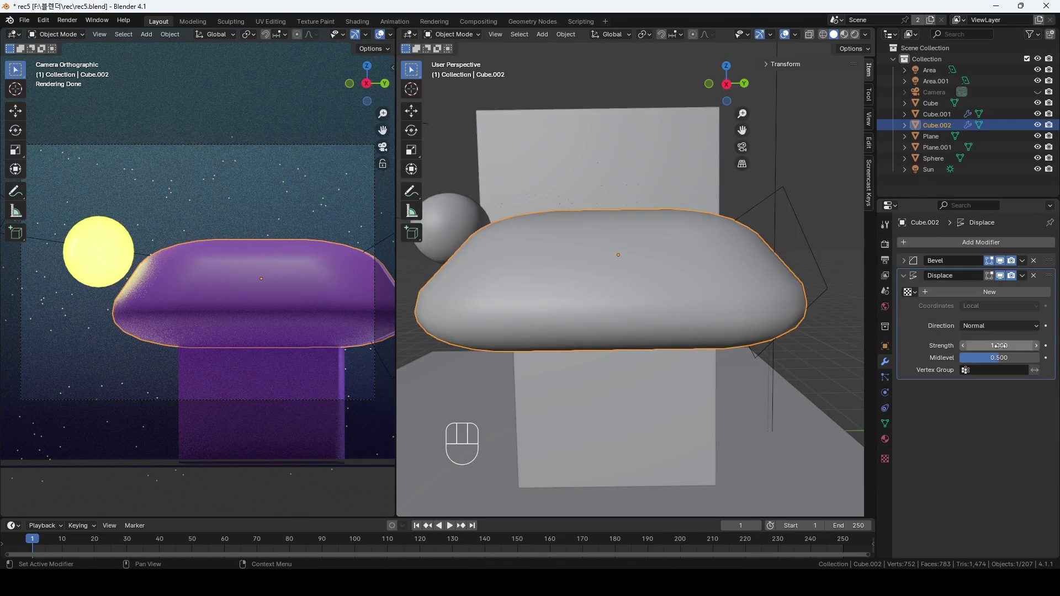
drag(1005, 346, 960, 345)
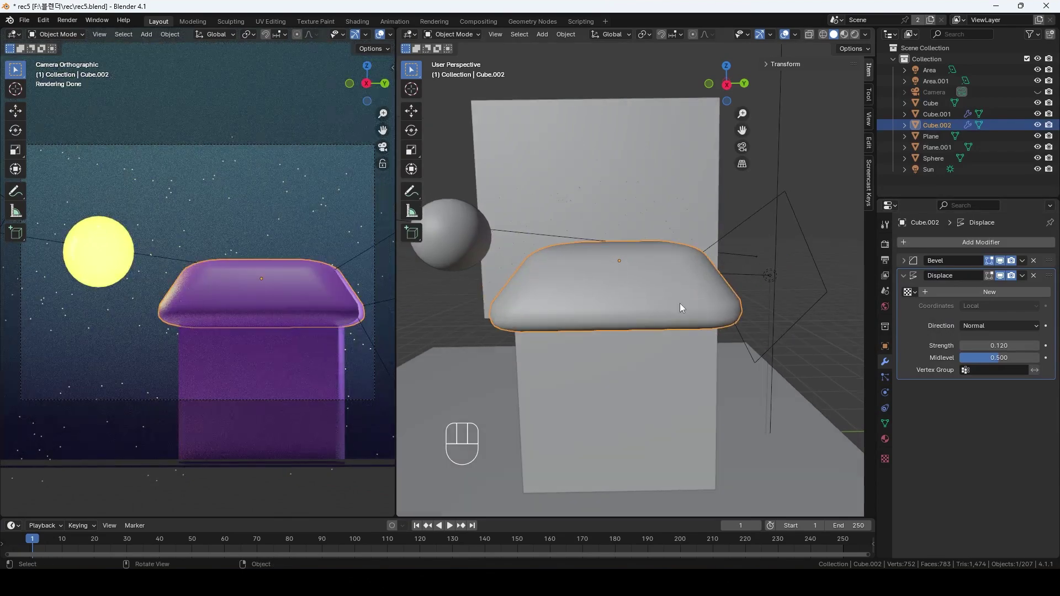
click(904, 275)
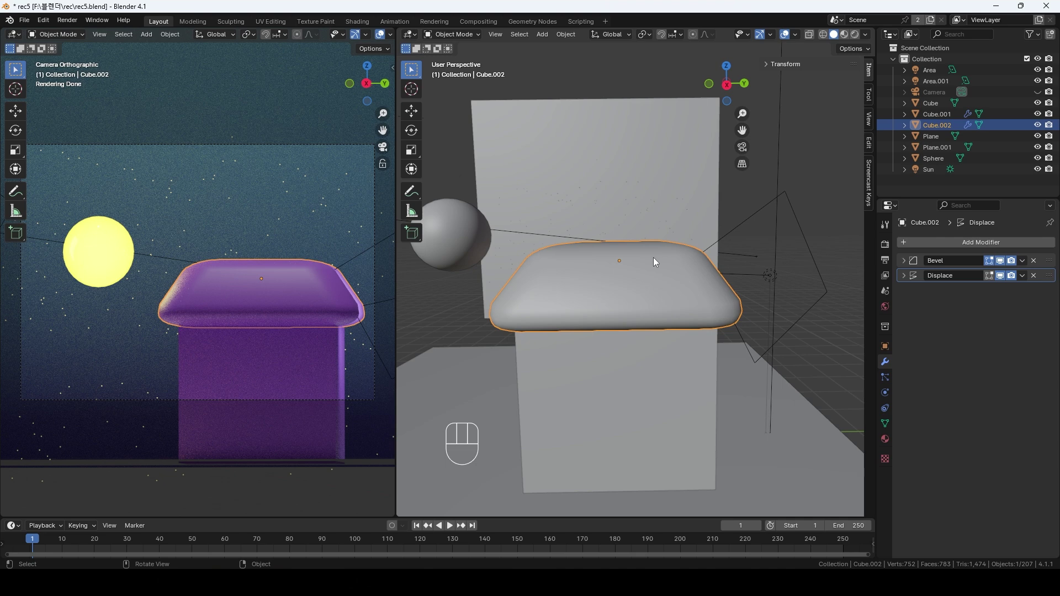
Switch to the Shading workspace, set its 3D view to Rendered shading and deselect the roof material's nodes
click(358, 21)
middle_drag(775, 395, 478, 431)
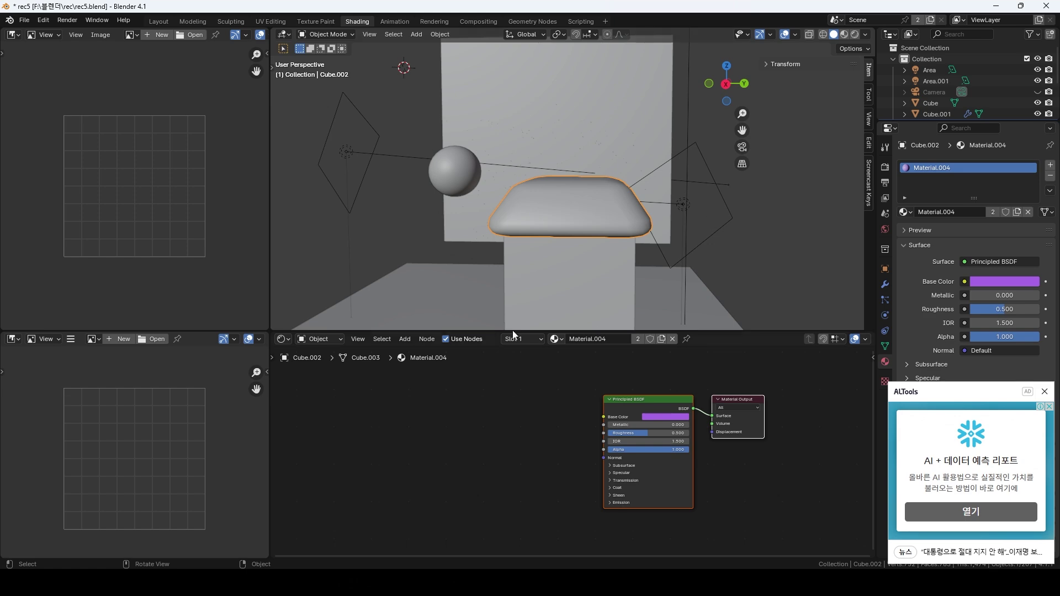
key(z)
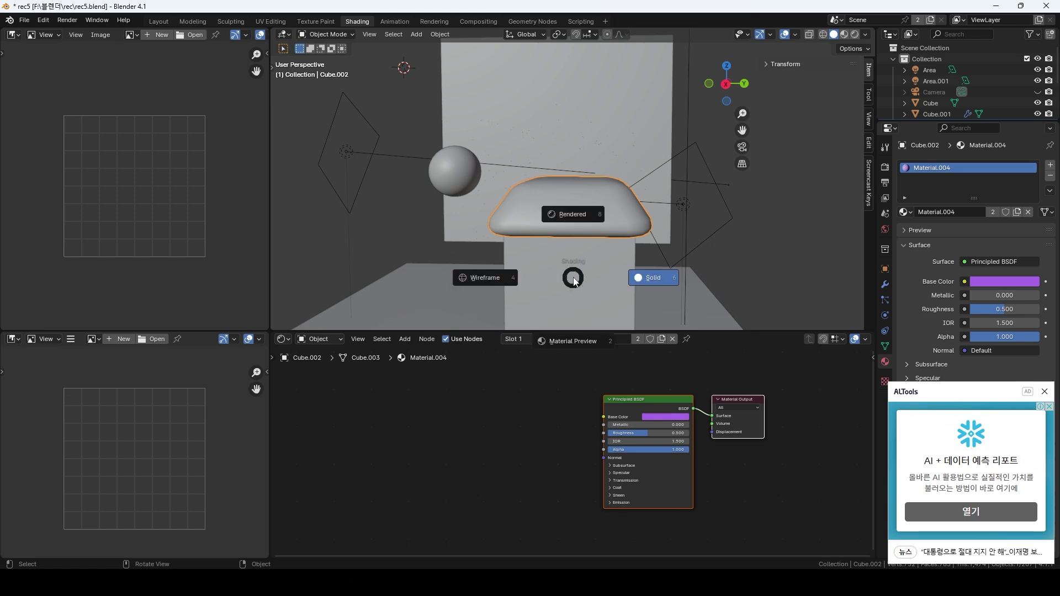
click(583, 212)
click(409, 444)
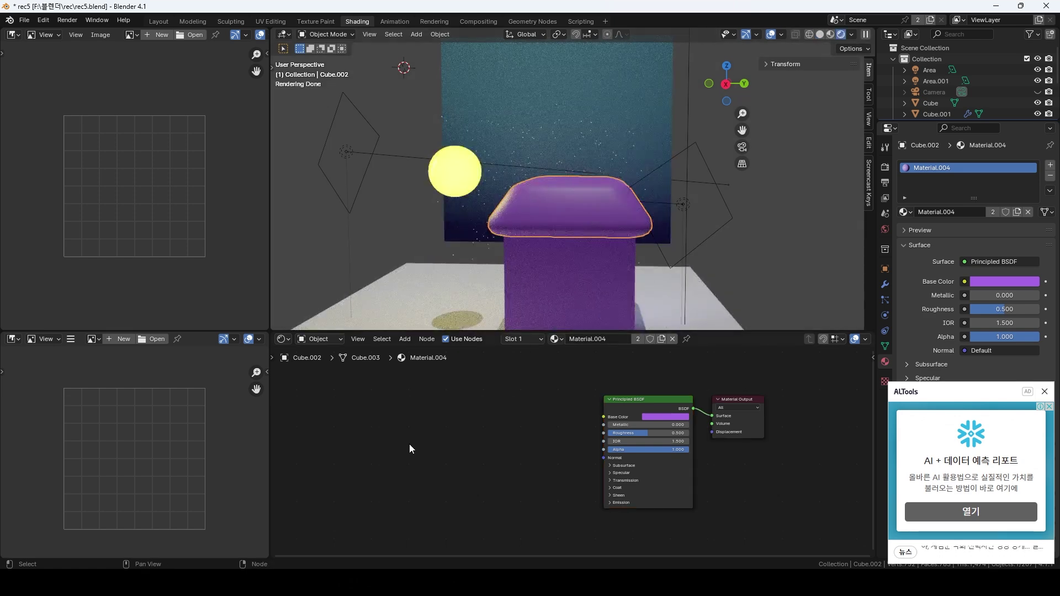
Add an Image Texture node with fingerprint-texture-1.png to the roof material, placed well ahead of the Principled BSDF
key(shift+a)
click(398, 432)
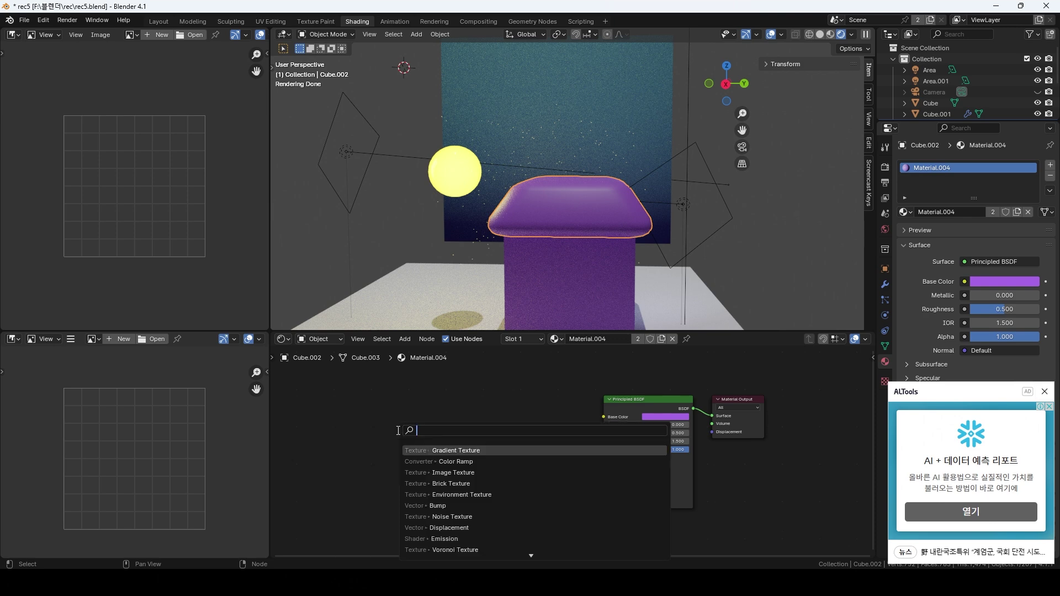
click(410, 472)
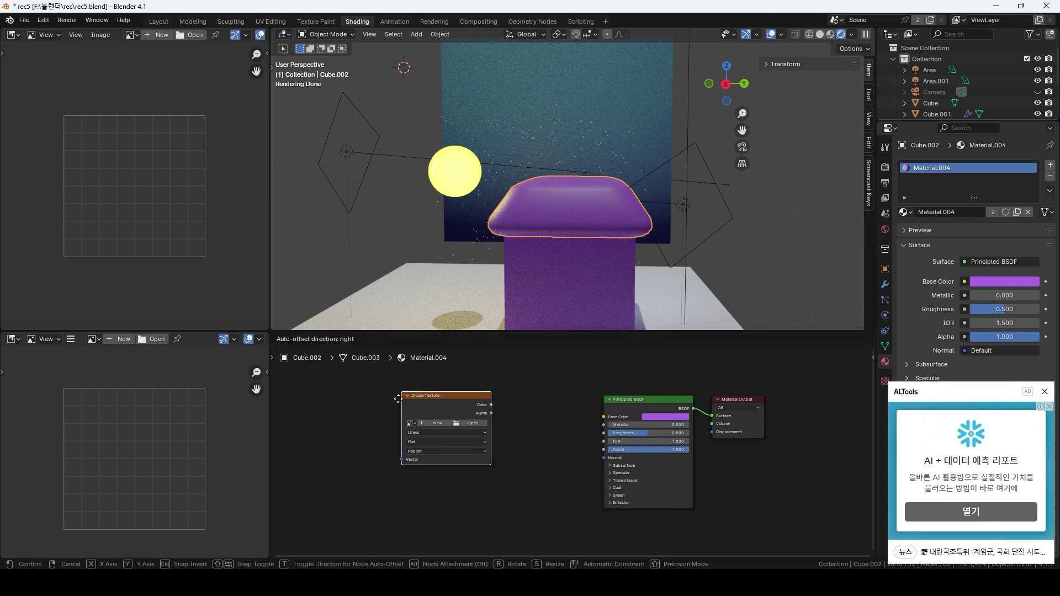
click(382, 422)
click(455, 453)
double_click(422, 217)
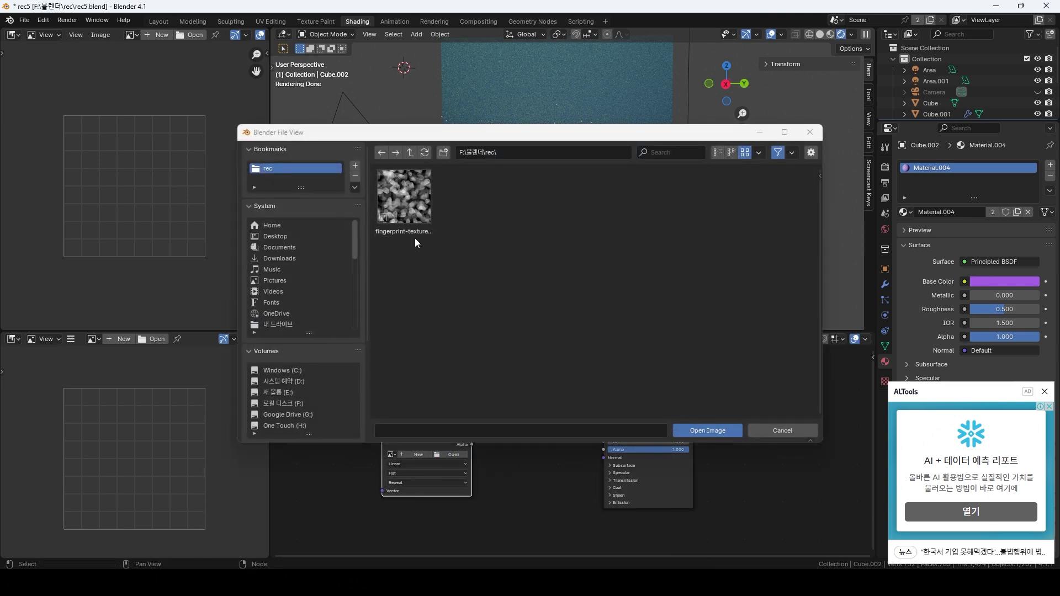
drag(448, 425, 492, 398)
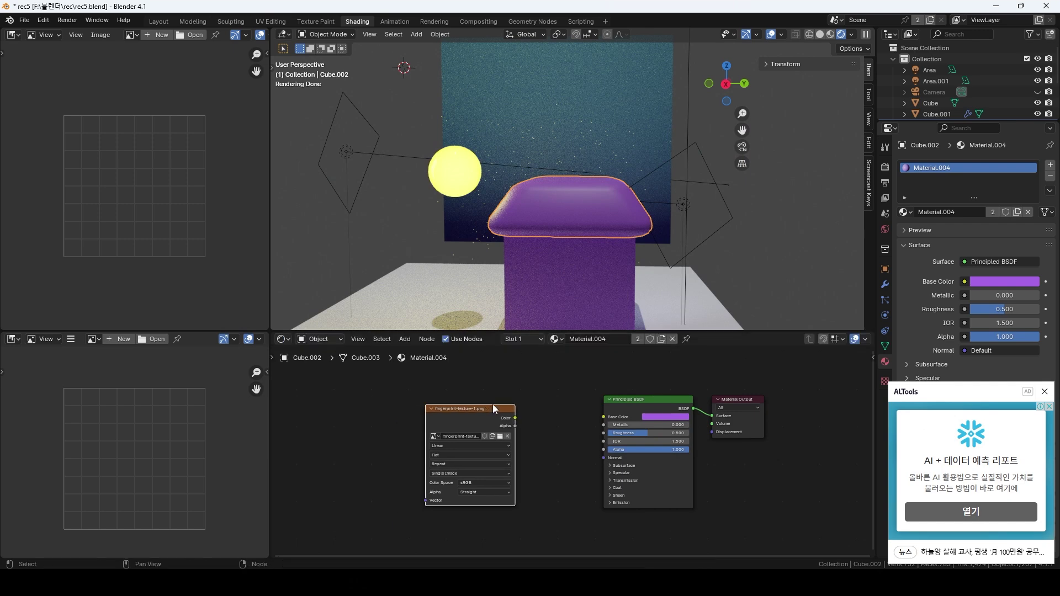
scroll(519, 430, up, 2)
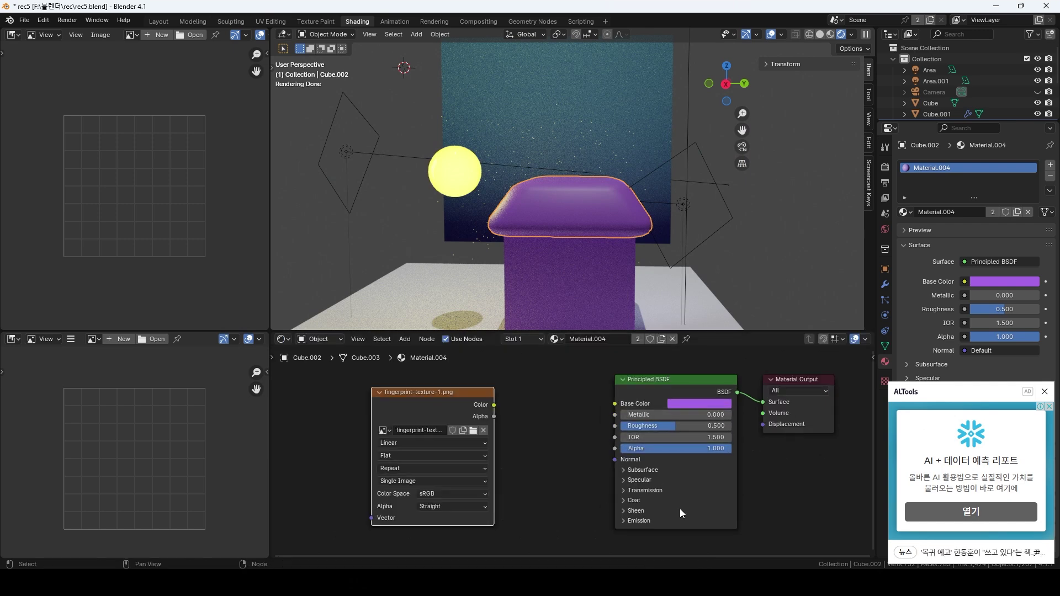
drag(453, 392, 396, 393)
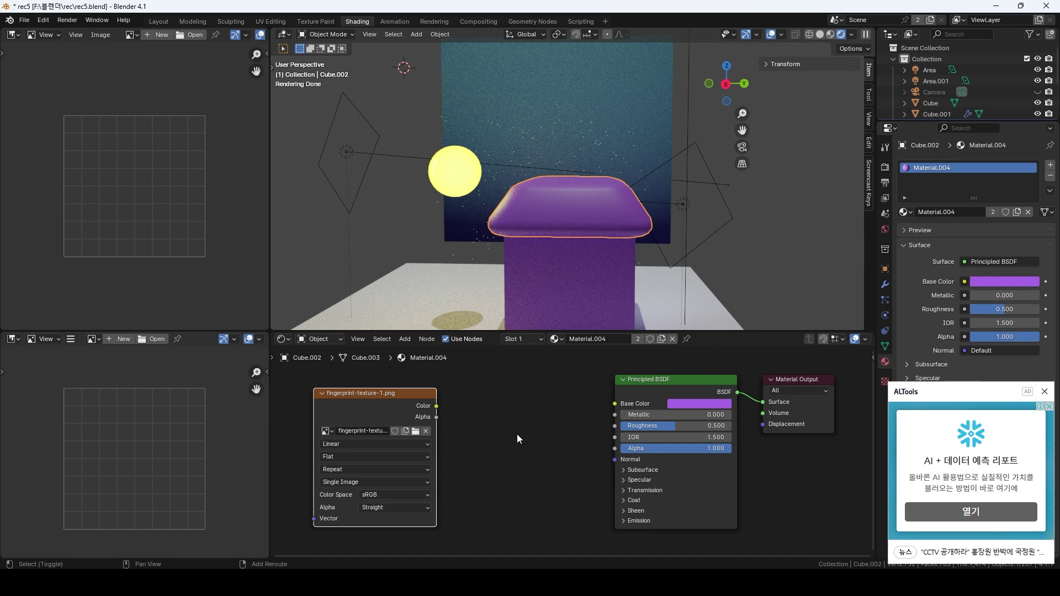
Add a Color Ramp node and a Bump node between the image texture and the Principled BSDF
key(shift+a)
text(colo)
key(Down)
key(Return)
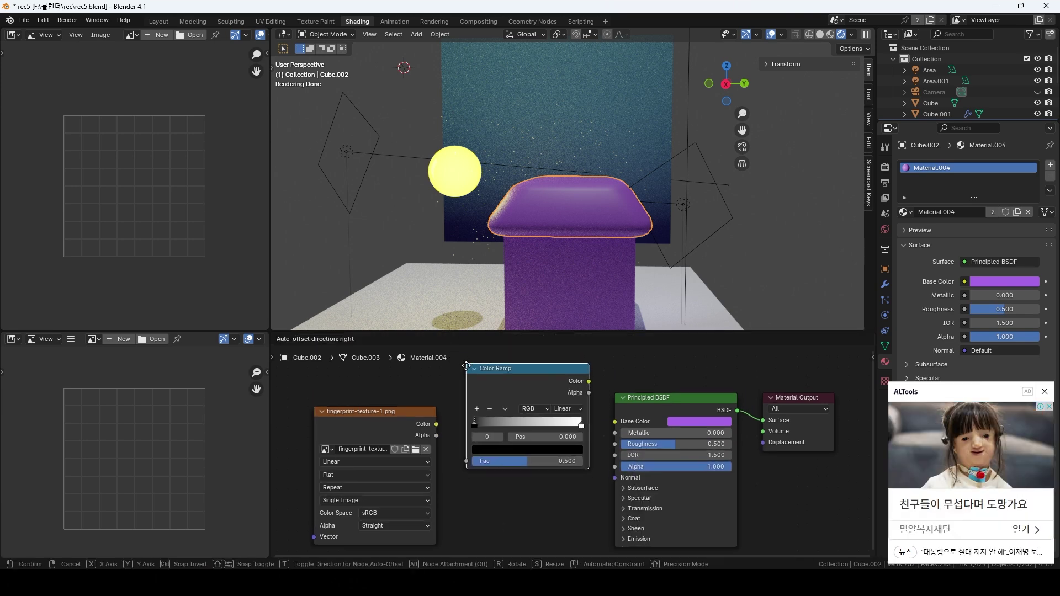
click(472, 363)
scroll(533, 398, down, 3)
key(shift+a)
text(bump)
key(Return)
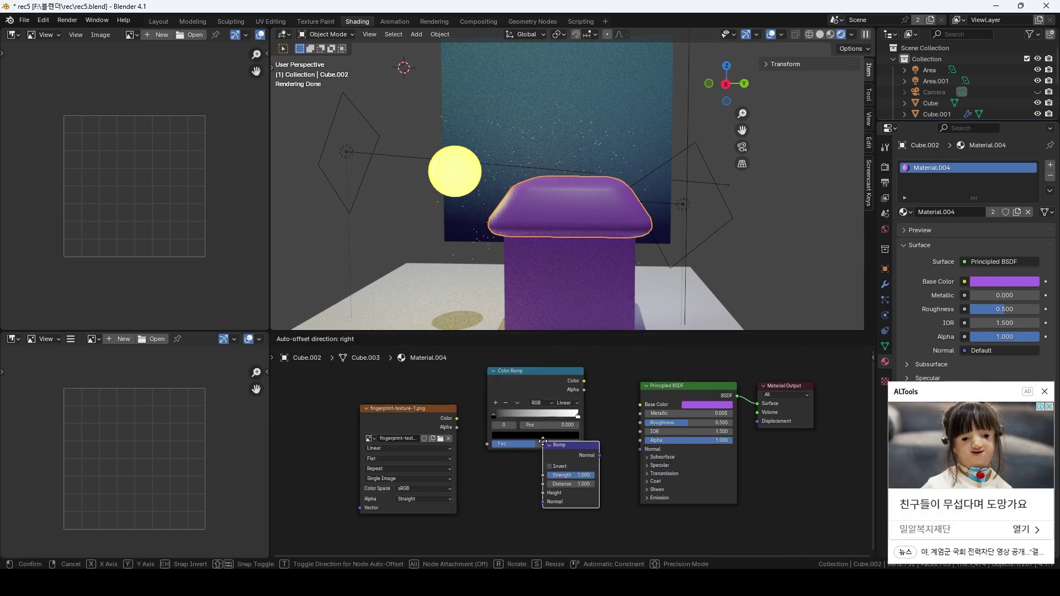
click(496, 482)
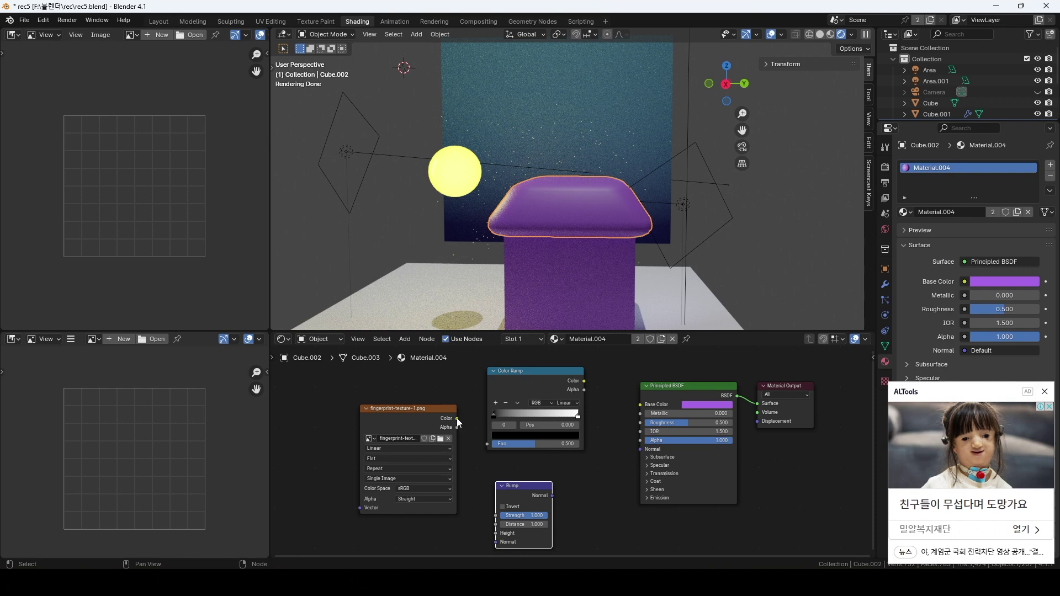
Link the image Color to the Color Ramp Fac and Bump Height, and their outputs to the Principled BSDF's Roughness and Normal
drag(456, 418, 534, 524)
drag(574, 482, 639, 448)
middle_drag(589, 390, 720, 390)
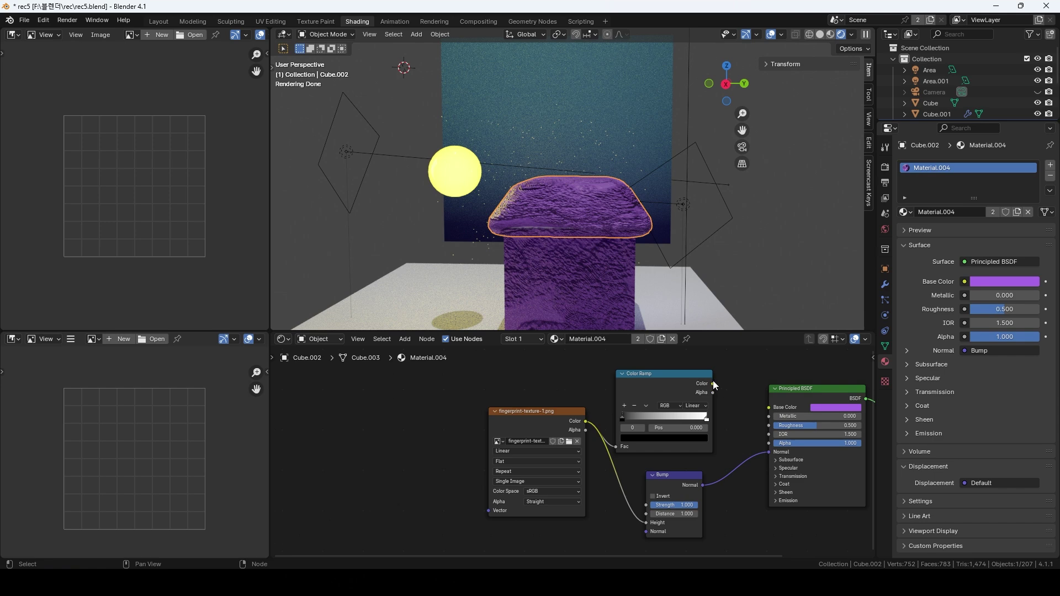
drag(712, 383, 760, 425)
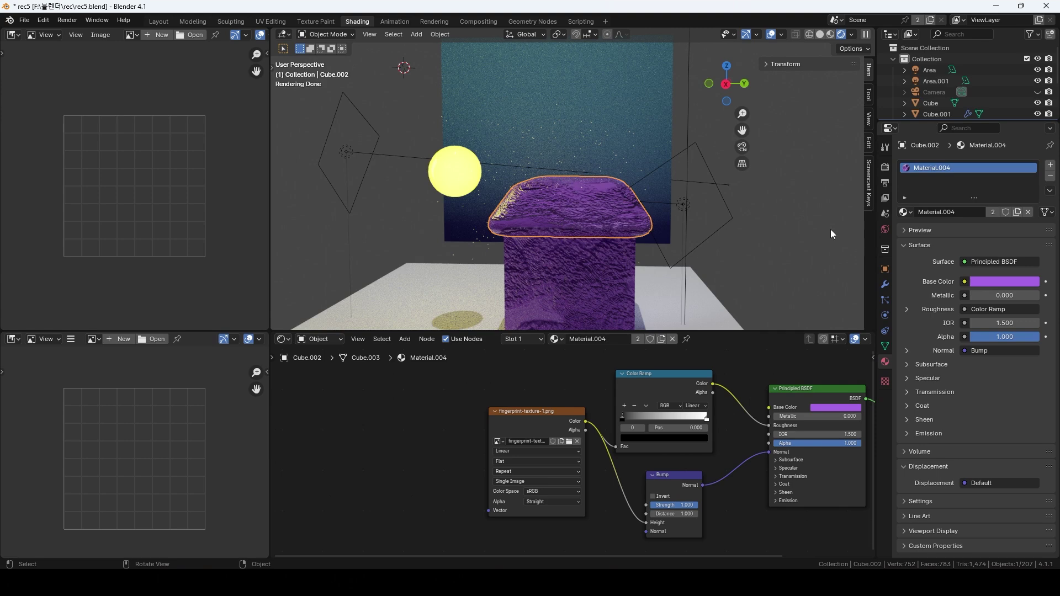
Make the roof's material a single-user copy, separate from the material of the house body
click(584, 280)
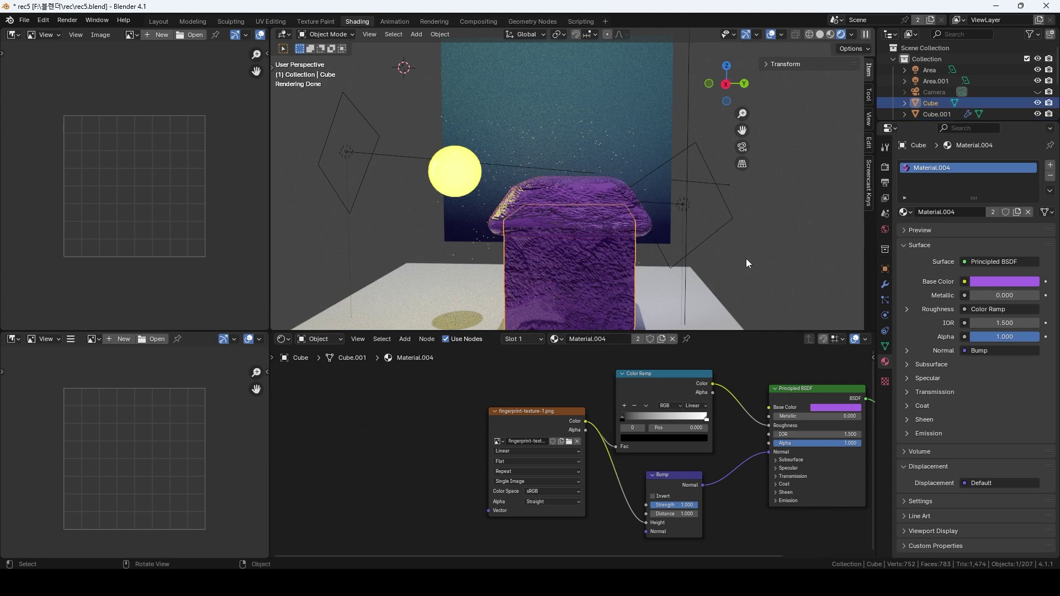
click(605, 190)
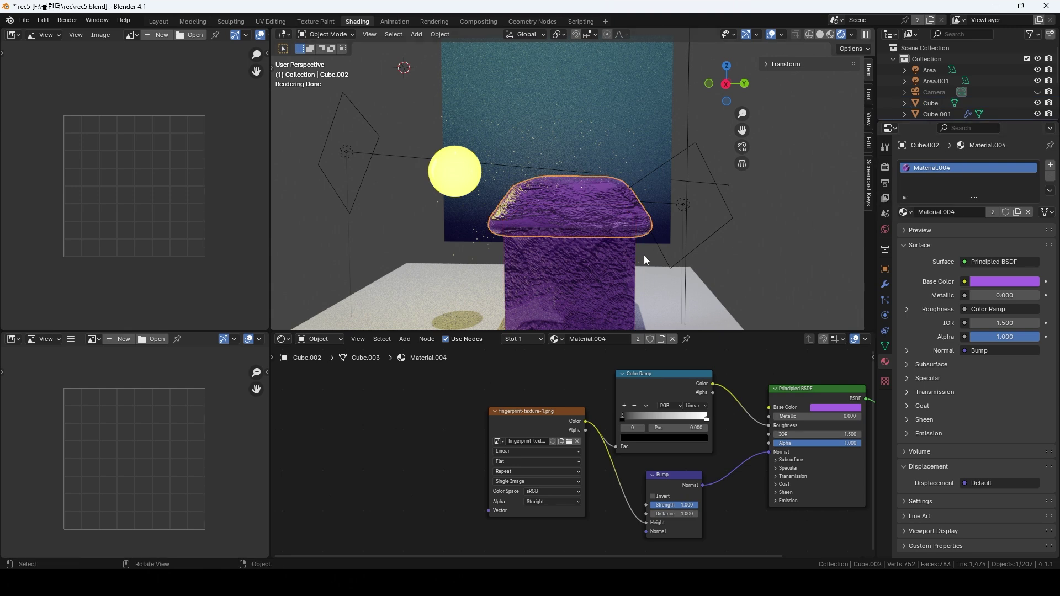
click(592, 278)
click(604, 185)
click(993, 213)
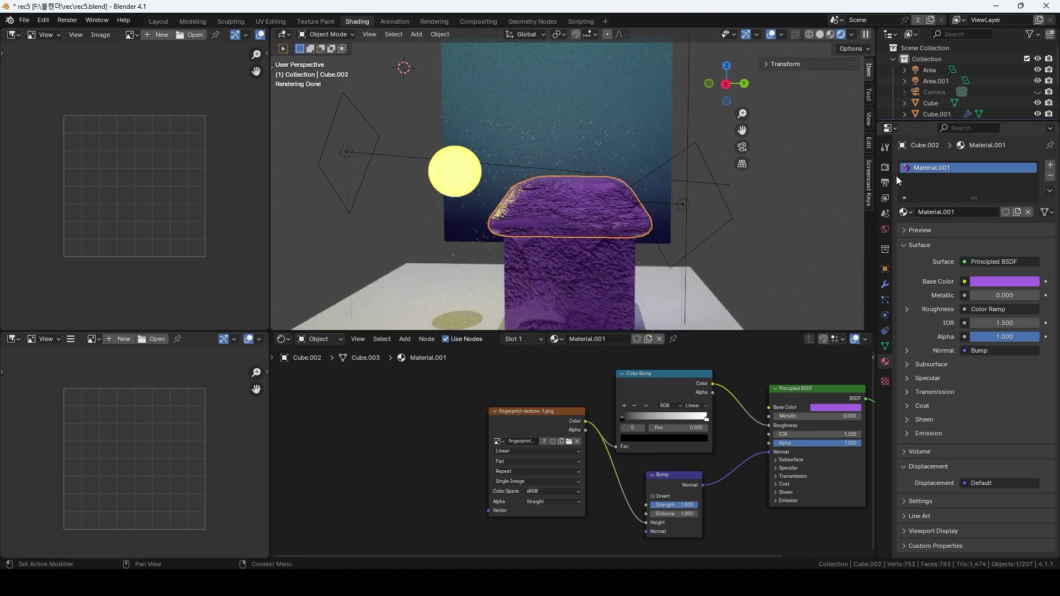
Delete the image texture, Color Ramp and Bump nodes from the house body's material
click(588, 289)
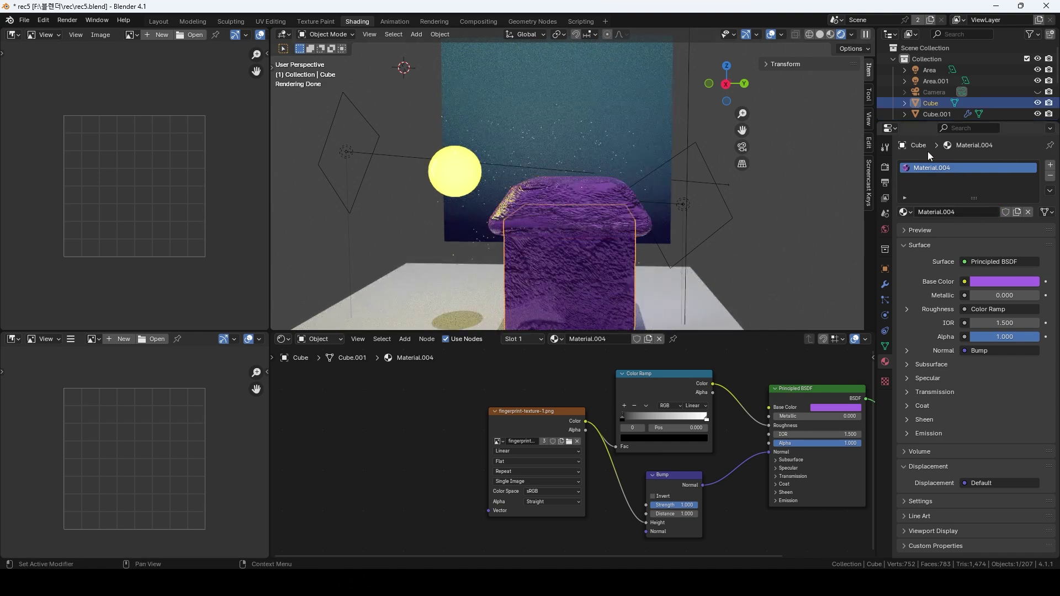
drag(499, 356, 680, 529)
key(x)
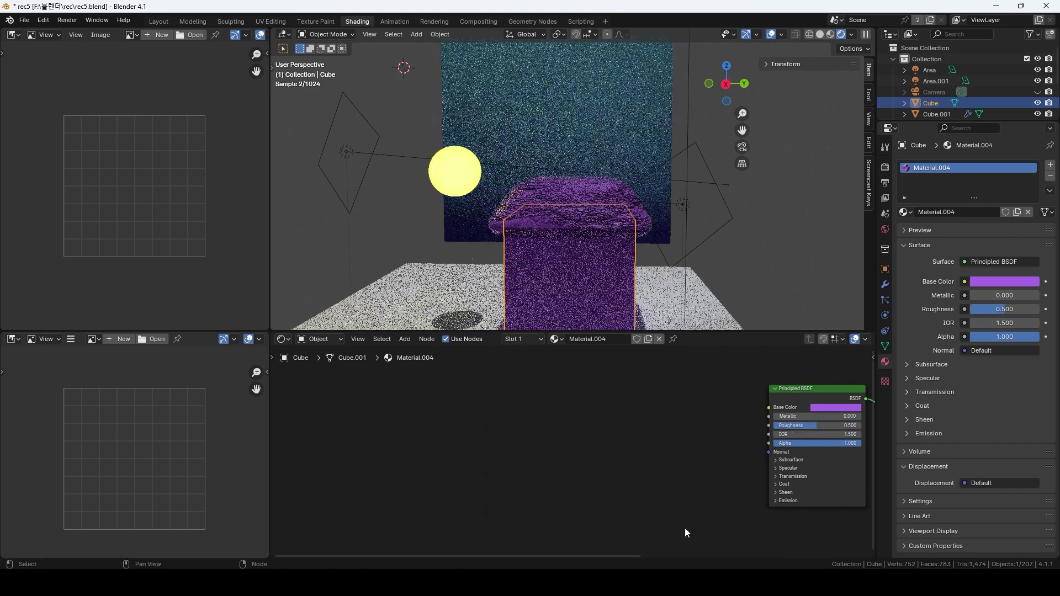
Add Texture Coordinate and Mapping nodes to the roof's image texture and set the mapping scale to 3 on X, Y and Z
click(577, 196)
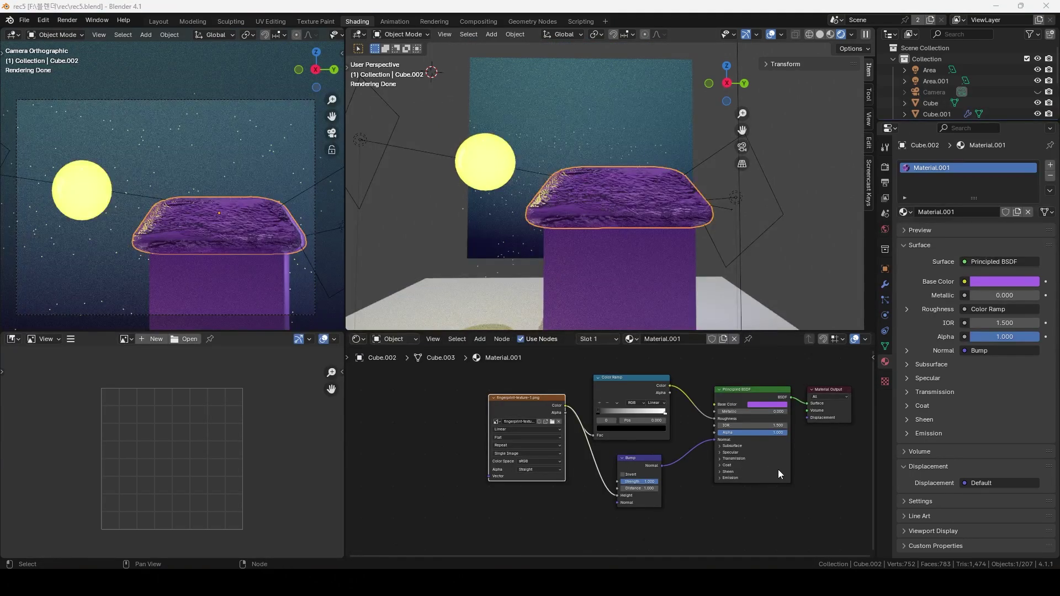
middle_drag(797, 422, 763, 423)
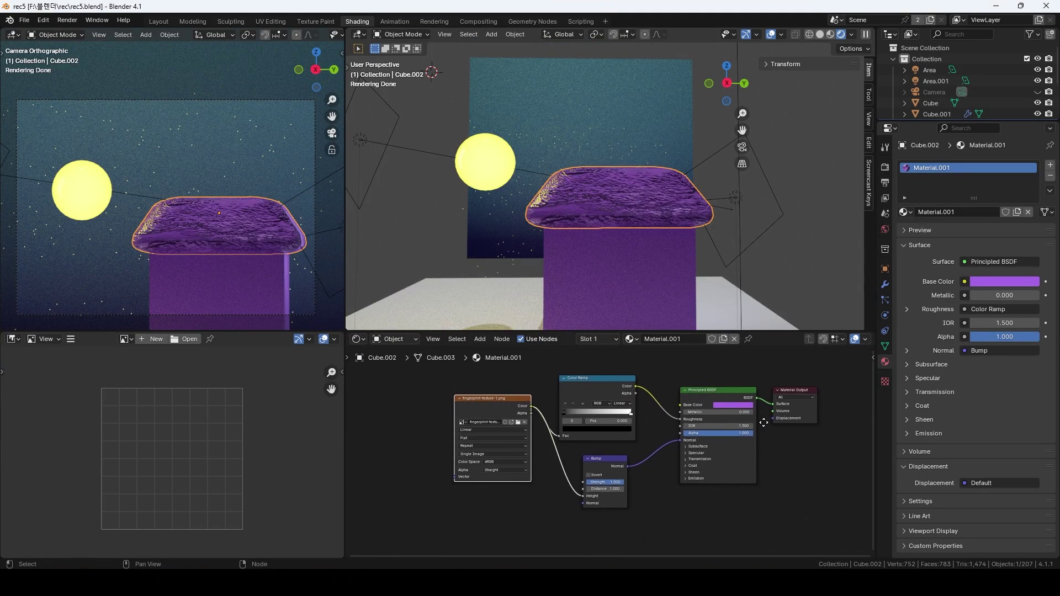
click(483, 404)
key(ctrl+t)
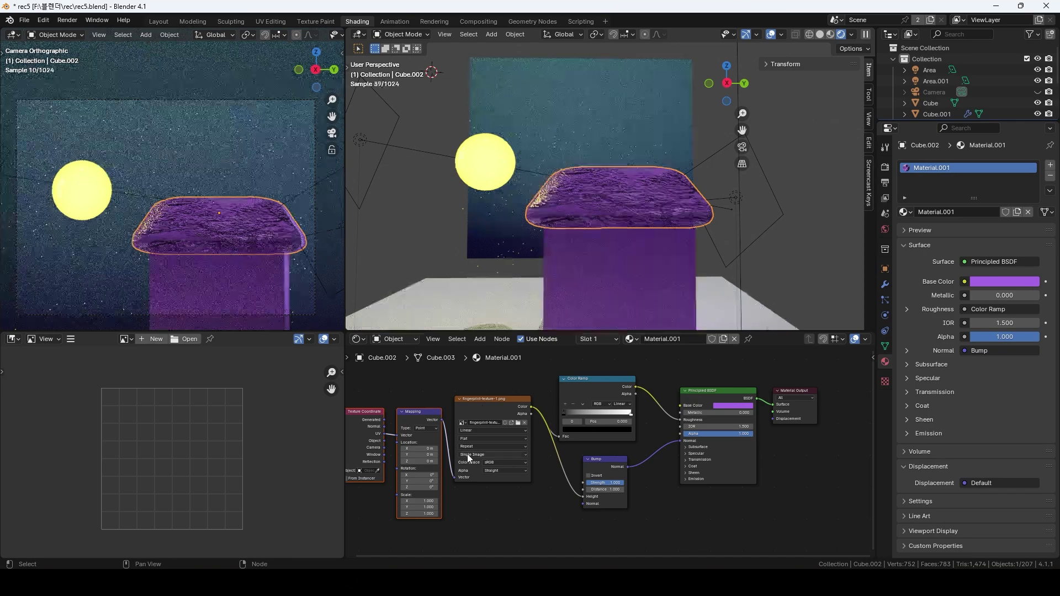
middle_drag(468, 455, 514, 449)
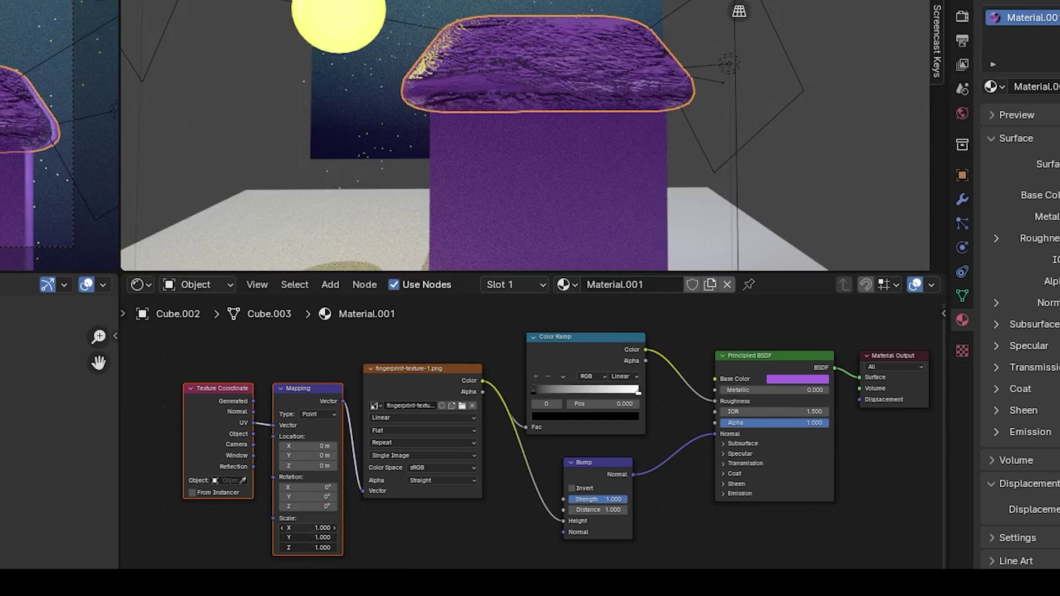
drag(308, 538, 429, 538)
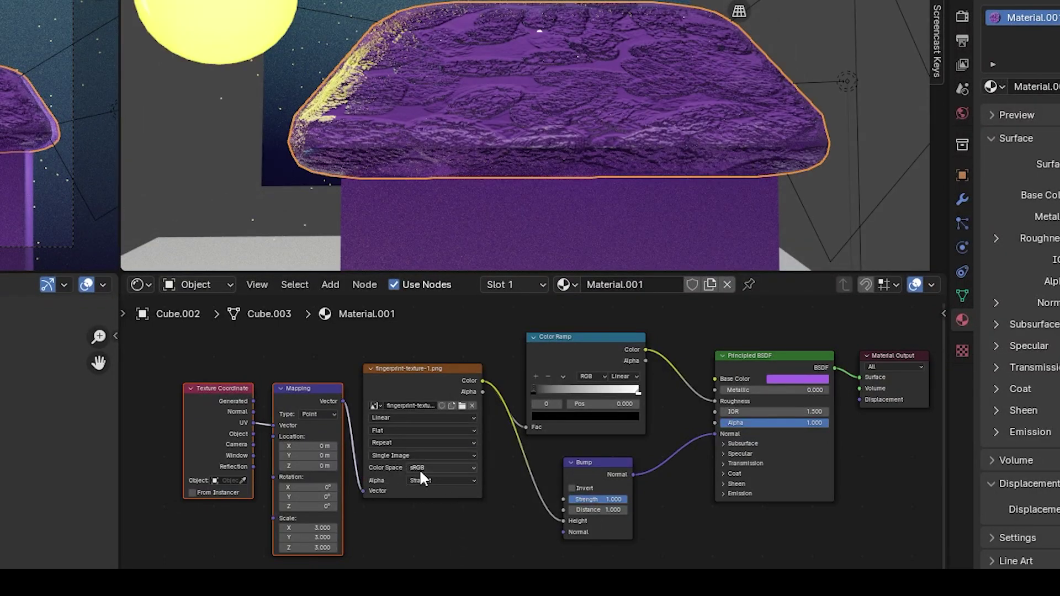
Set the roof image texture's color space to Non-Color and enable Invert on the Bump node
click(420, 467)
click(560, 544)
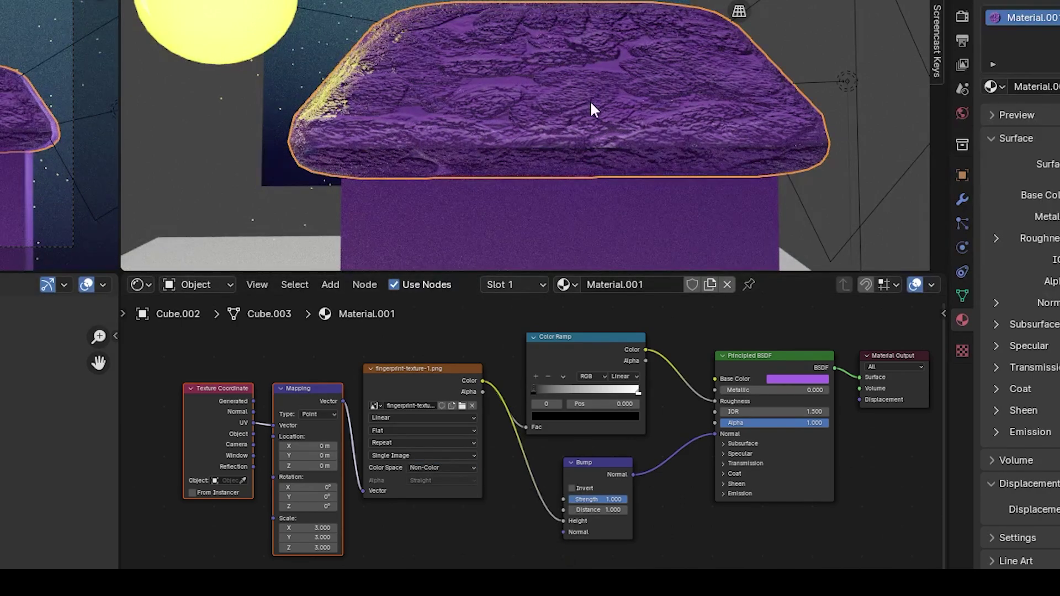
click(572, 486)
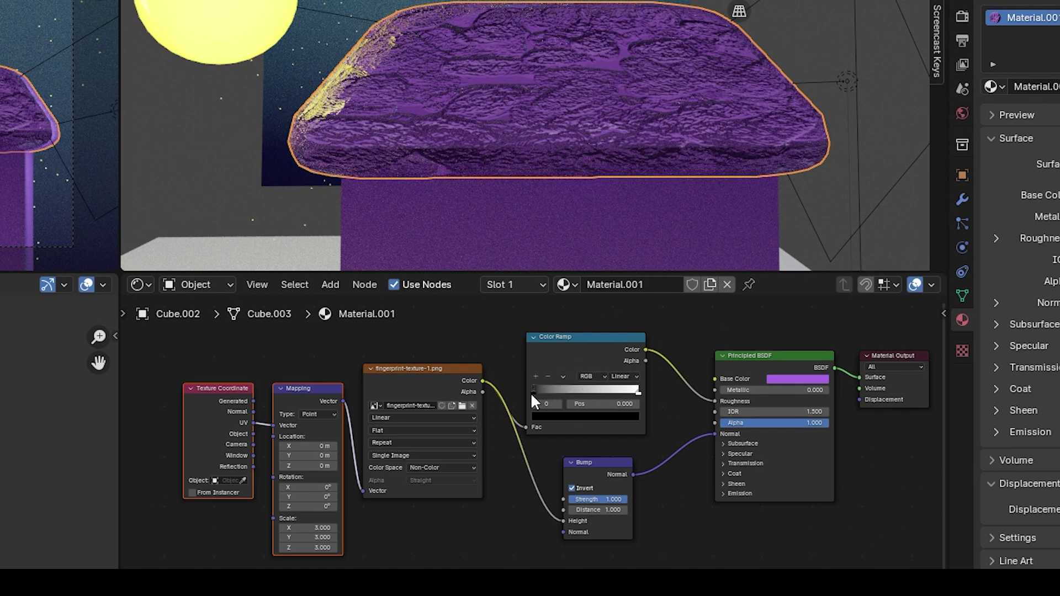
Lighten the Color Ramp's black stop to light grey and set the Bump strength to 0.3
click(552, 415)
drag(631, 331, 632, 289)
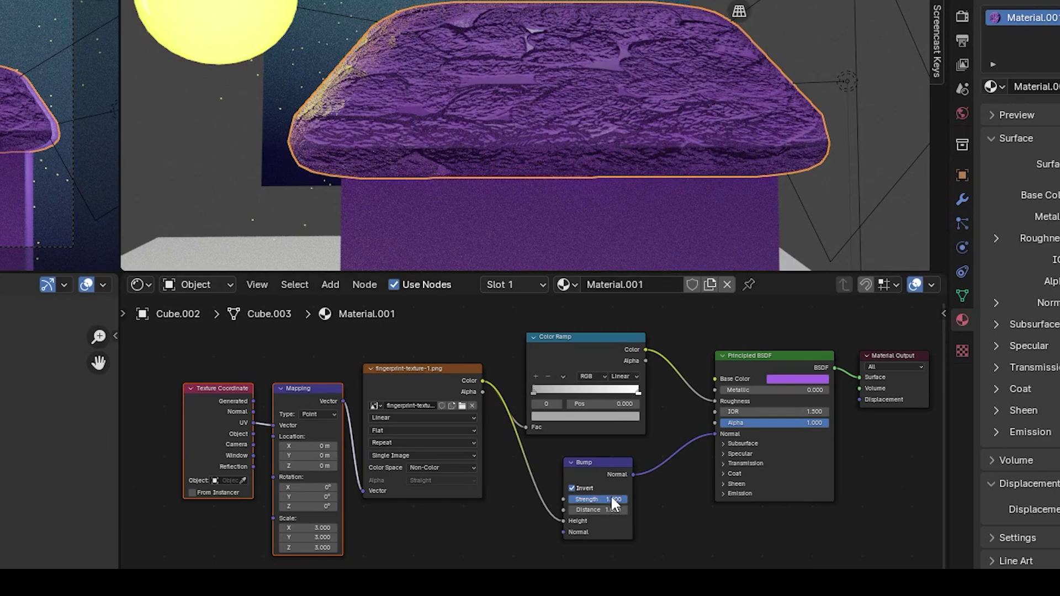
drag(623, 499, 596, 499)
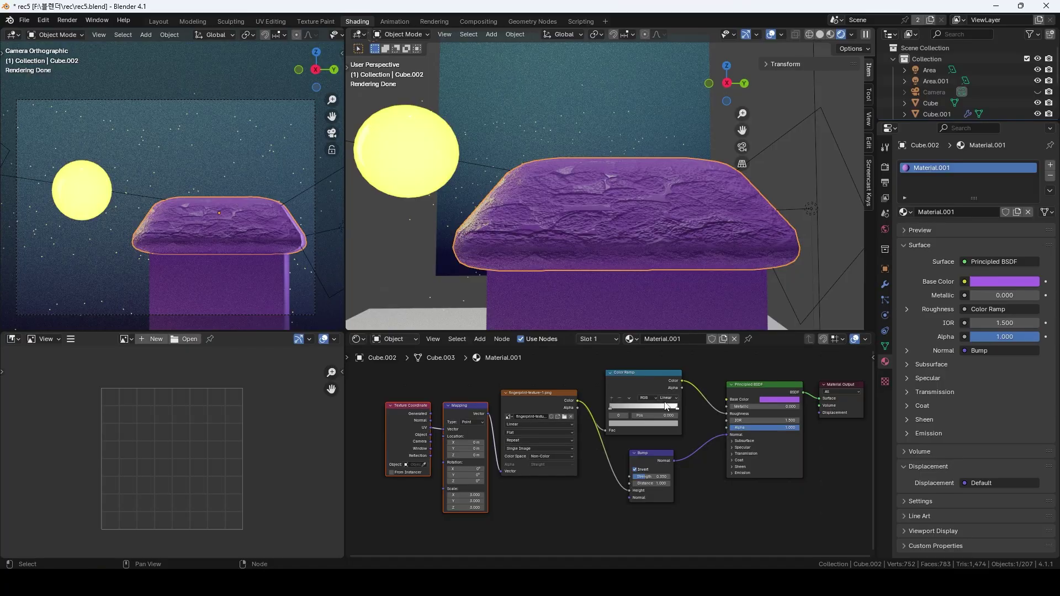
click(660, 478)
text(0.3)
key(Return)
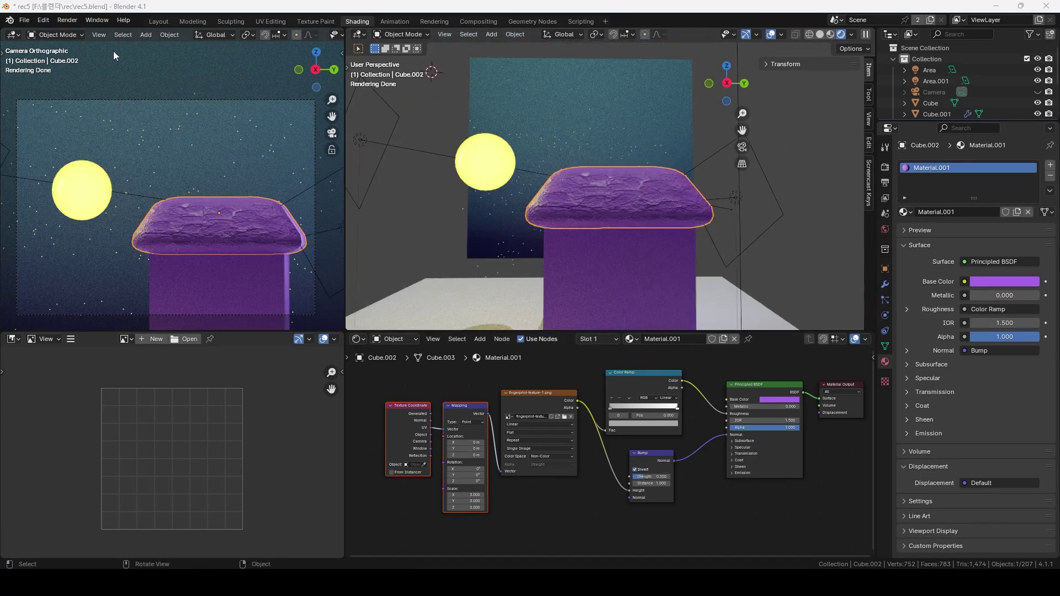
In the Layout workspace, hide the roof and enter Edit Mode on the house body cube
click(156, 22)
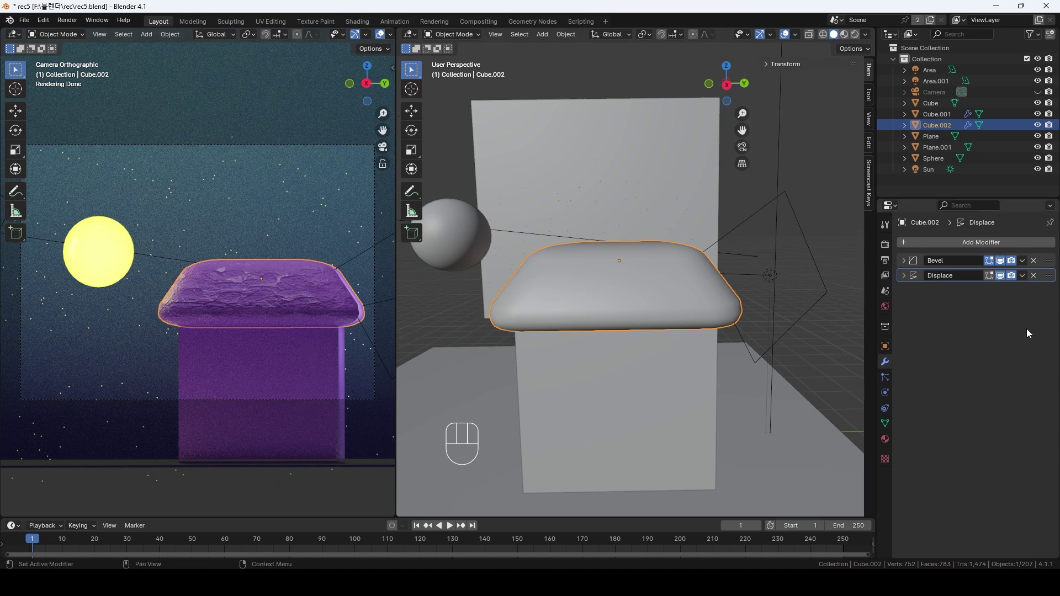
click(668, 396)
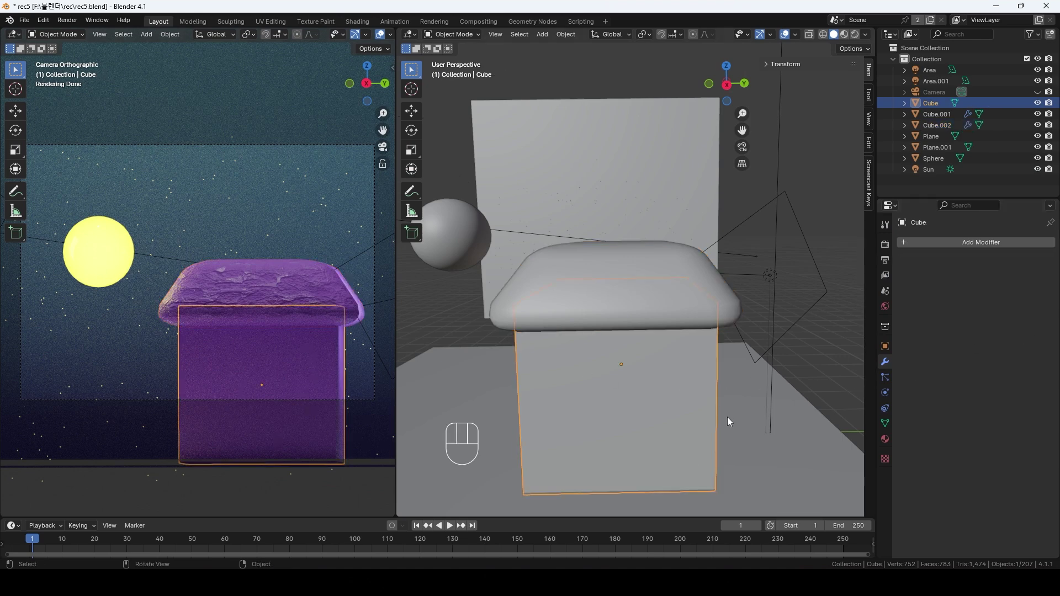
shift+middle_drag(699, 429, 705, 346)
middle_drag(754, 398, 756, 403)
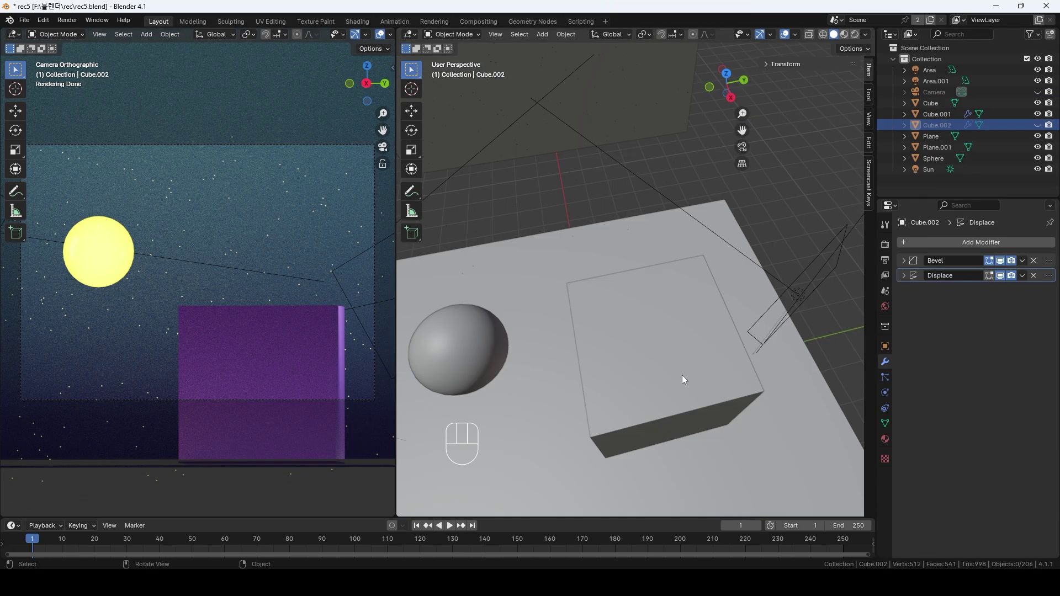
click(683, 373)
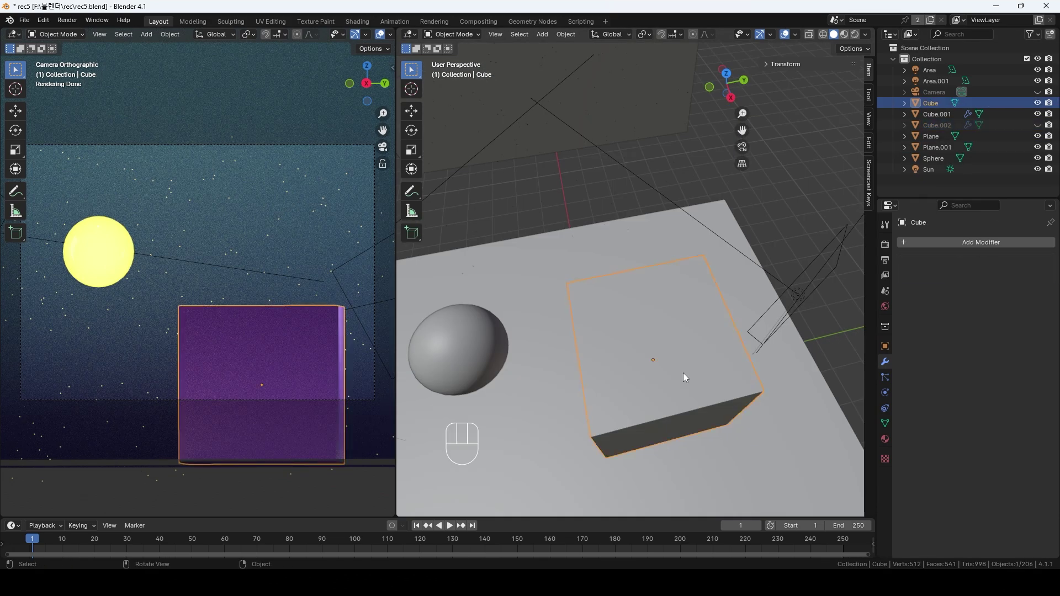
key(Tab)
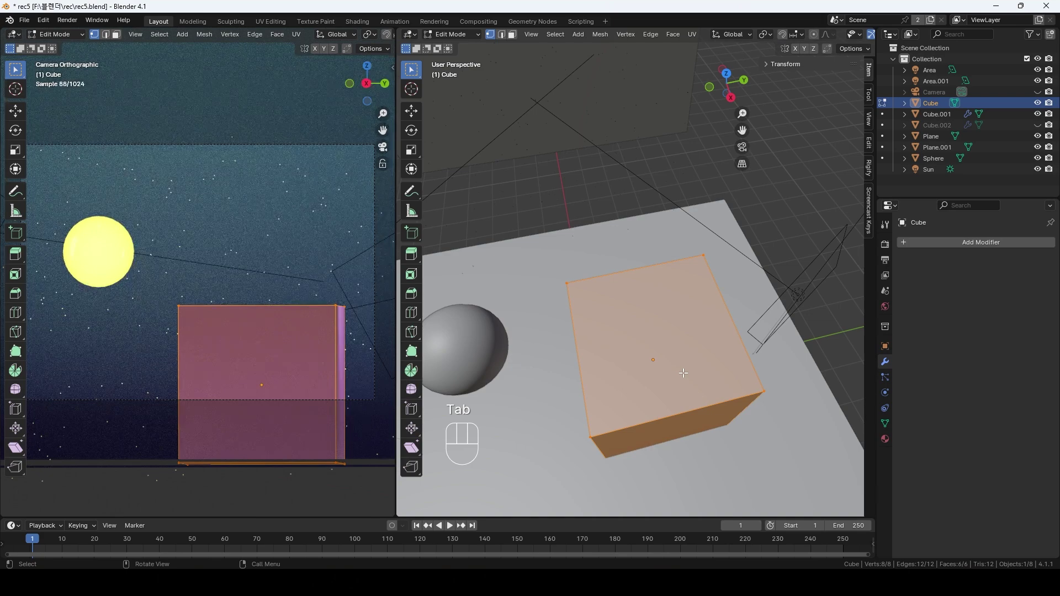
Select the four top vertices of the house cube and inset the top face by about 0.2 m
click(568, 283)
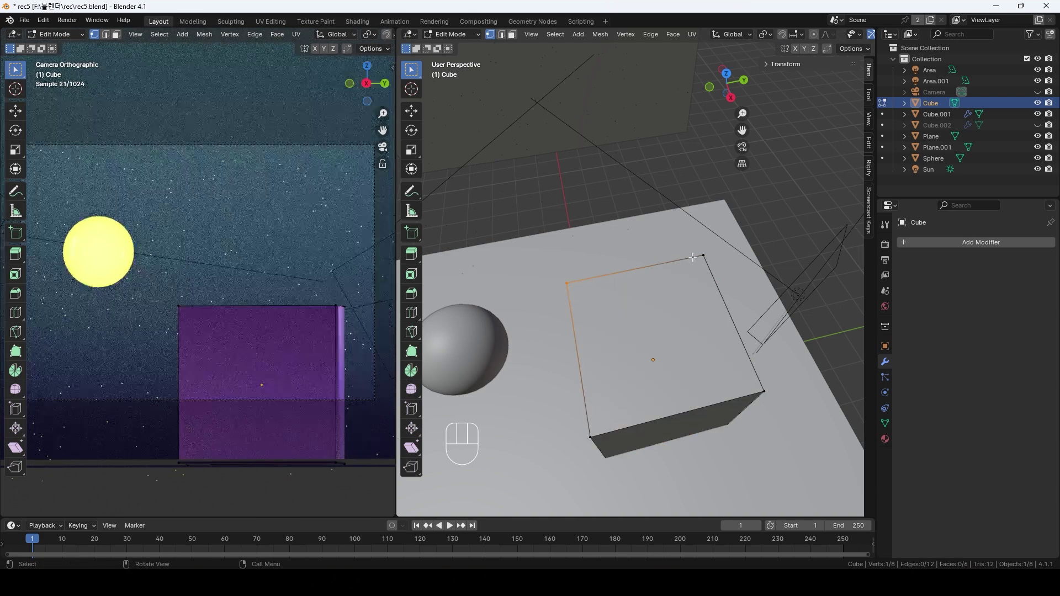
shift+click(587, 431)
shift+click(589, 437)
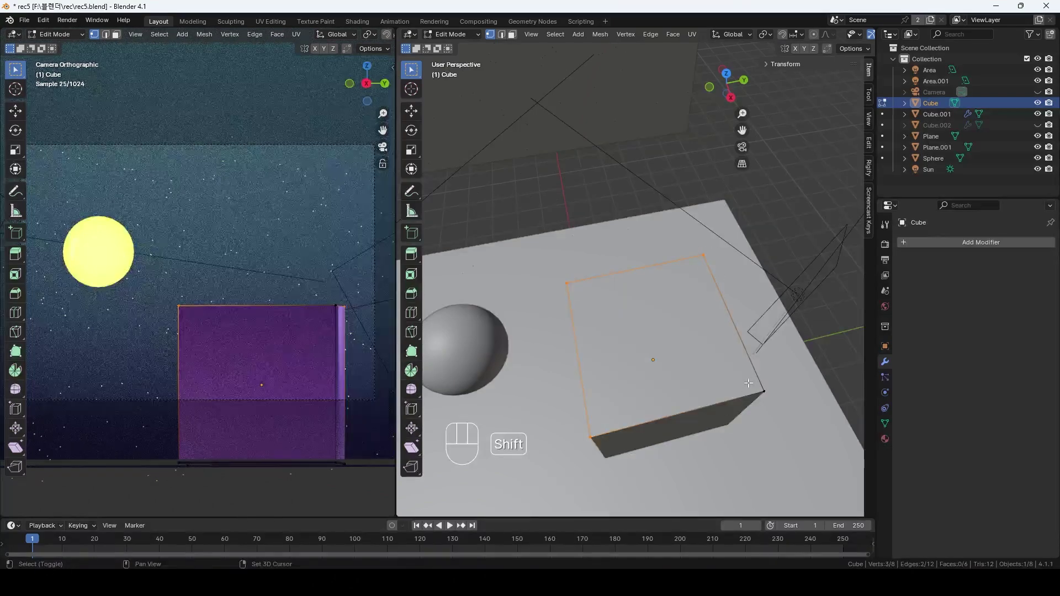
shift+click(762, 391)
key(i)
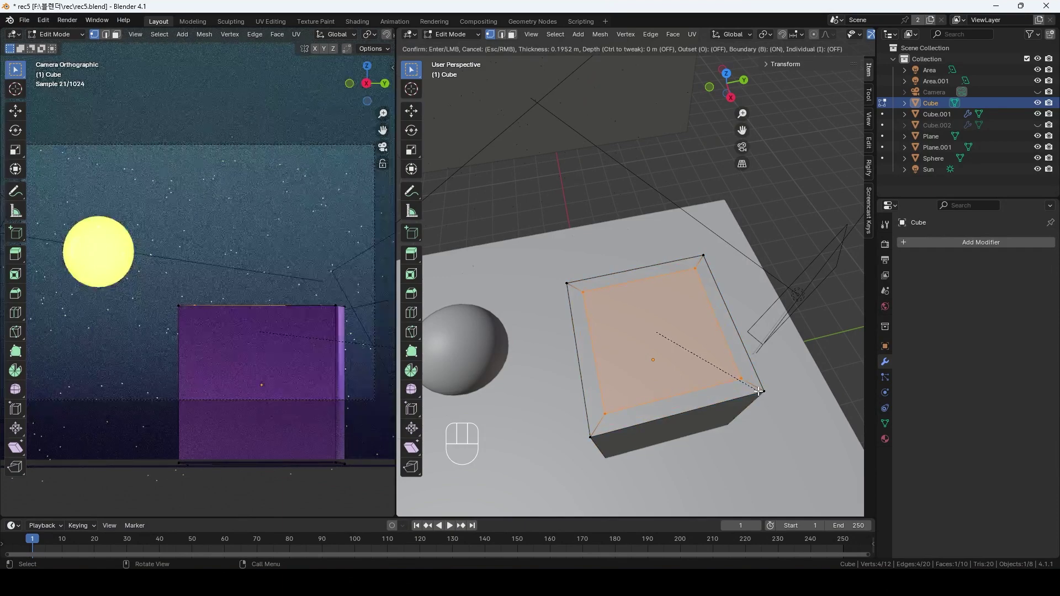
click(758, 392)
Extrude the inset top face of the house cube down through its interior to hollow out the body
middle_drag(704, 431, 708, 422)
key(e)
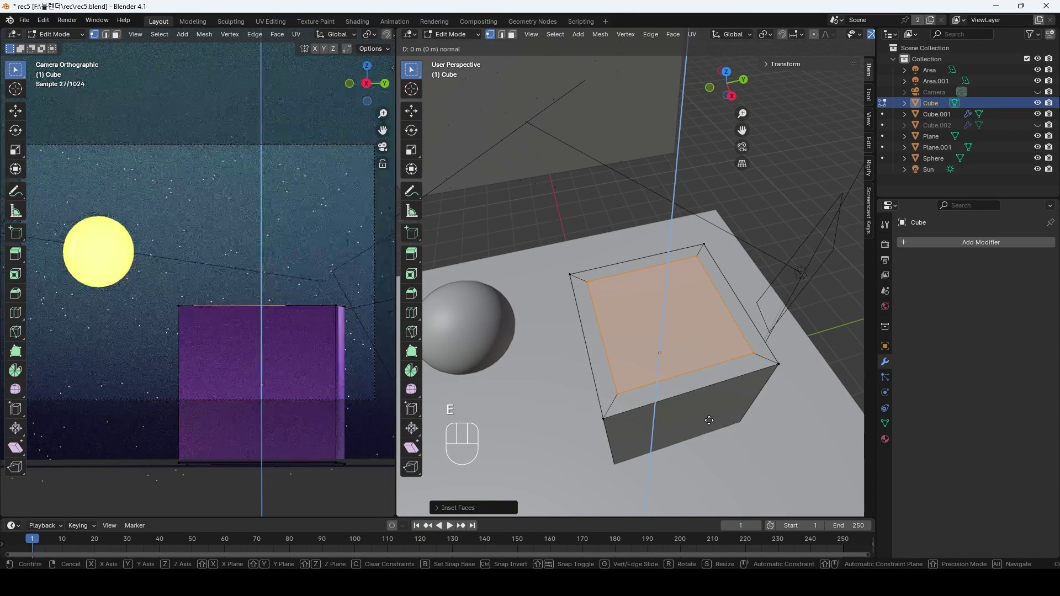
click(693, 471)
middle_drag(693, 471, 670, 407)
key(alt+z)
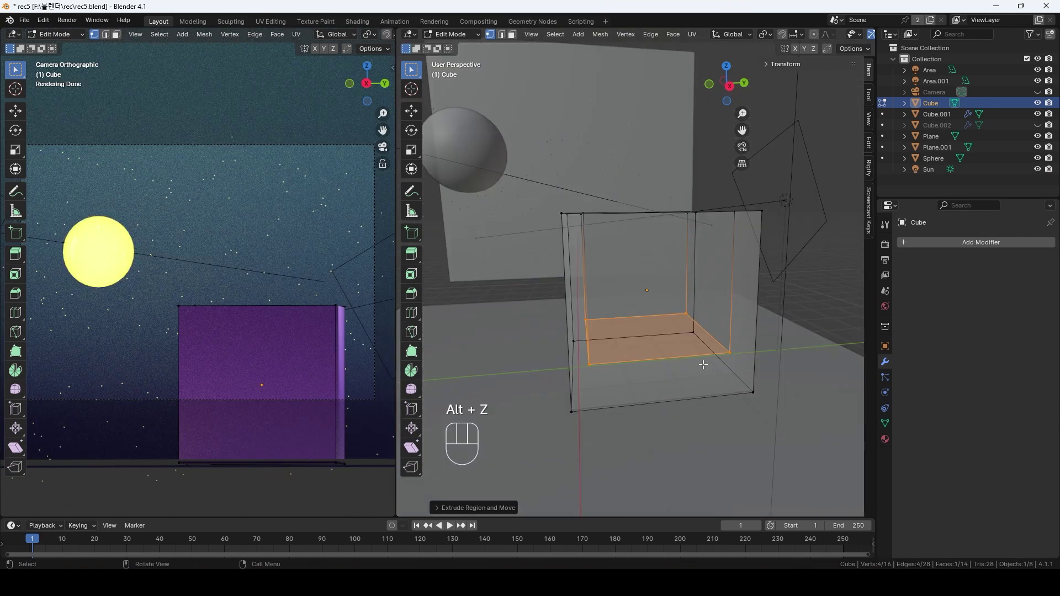
middle_drag(584, 316, 654, 342)
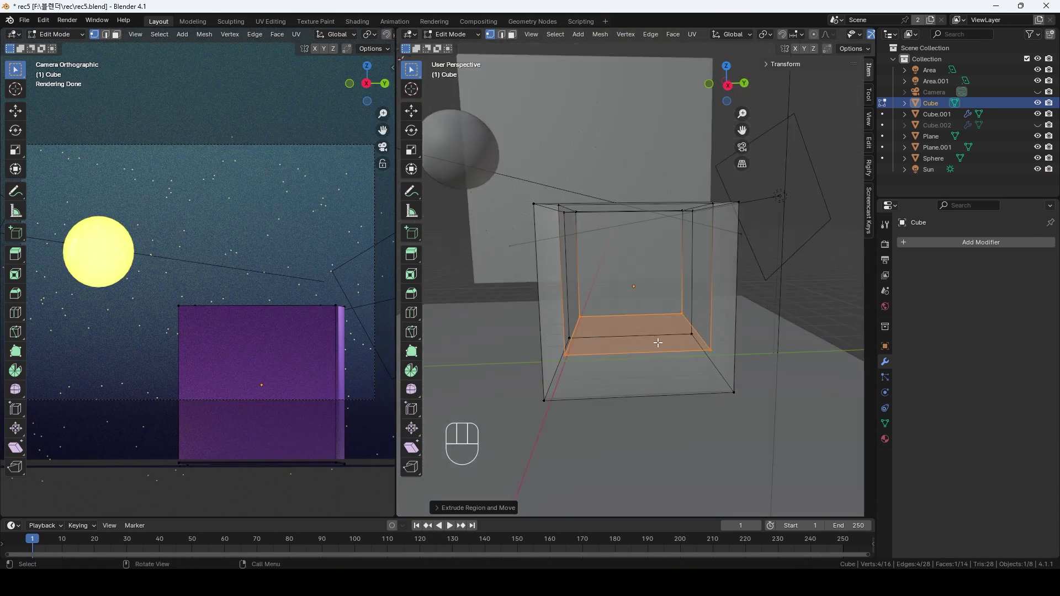
Lower the extruded inner floor face along Z by about 0.37 m, closer to the base of the house
key(g)
key(z)
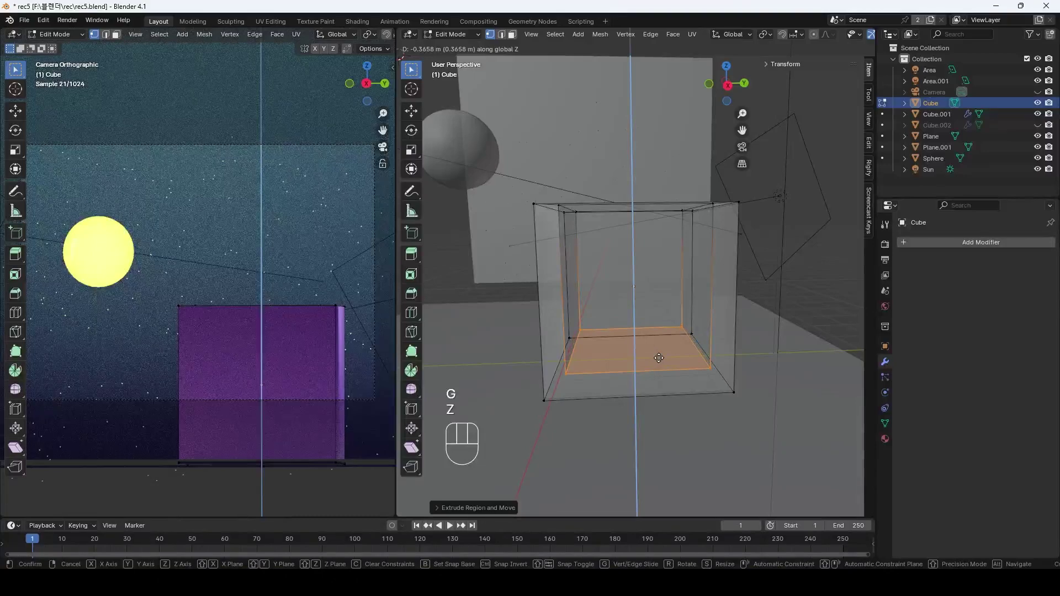
click(659, 357)
middle_drag(658, 357, 655, 349)
key(alt+z)
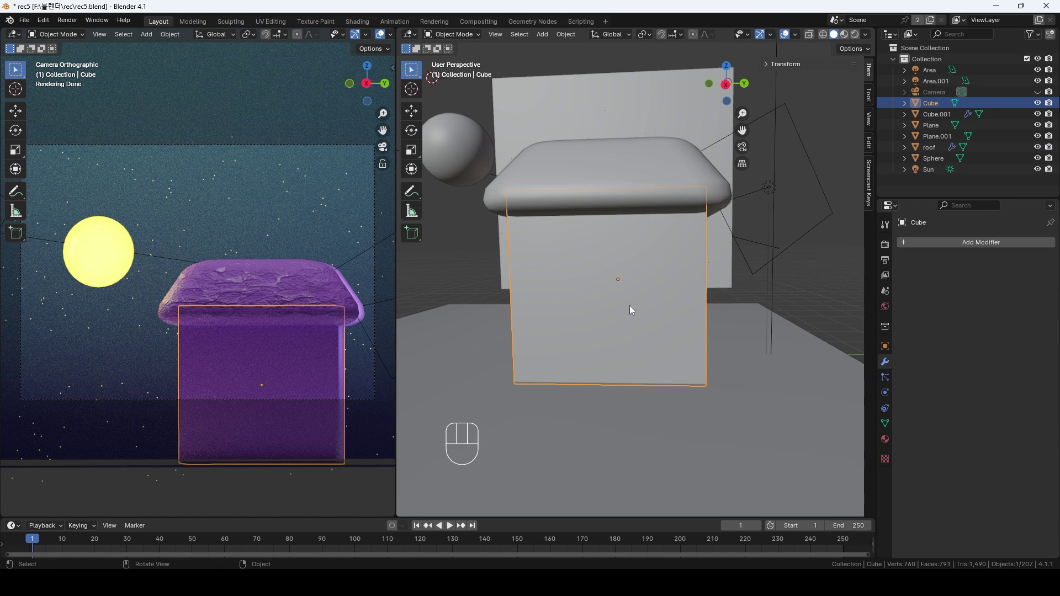
Reset the 3D cursor to the world origin and add a new cube there, working in the right side view
key(KP_3)
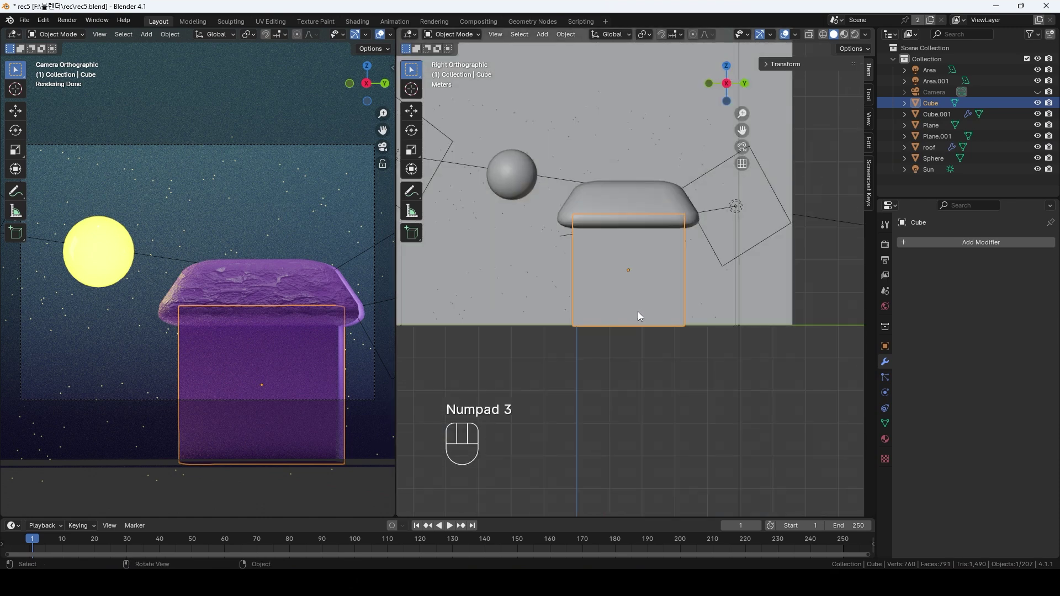
click(642, 351)
key(shift+c)
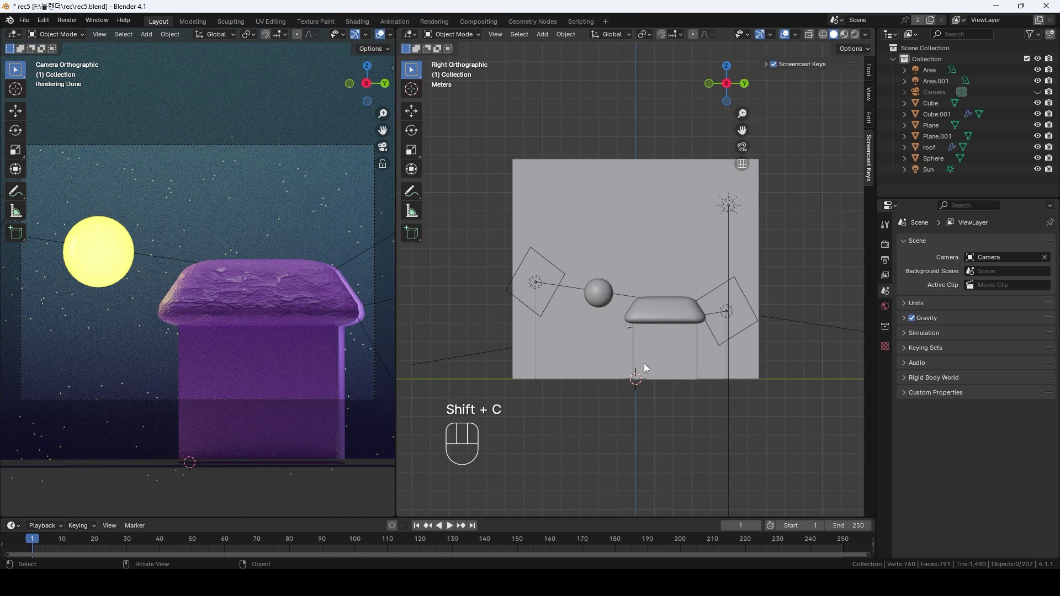
scroll(674, 402, up, 3)
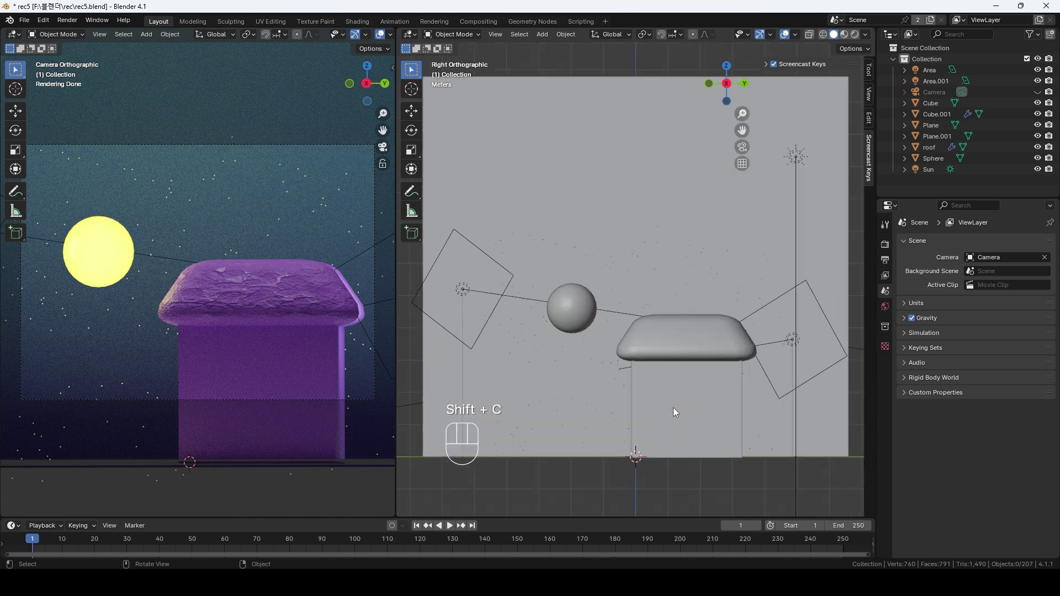
scroll(695, 463, up, 3)
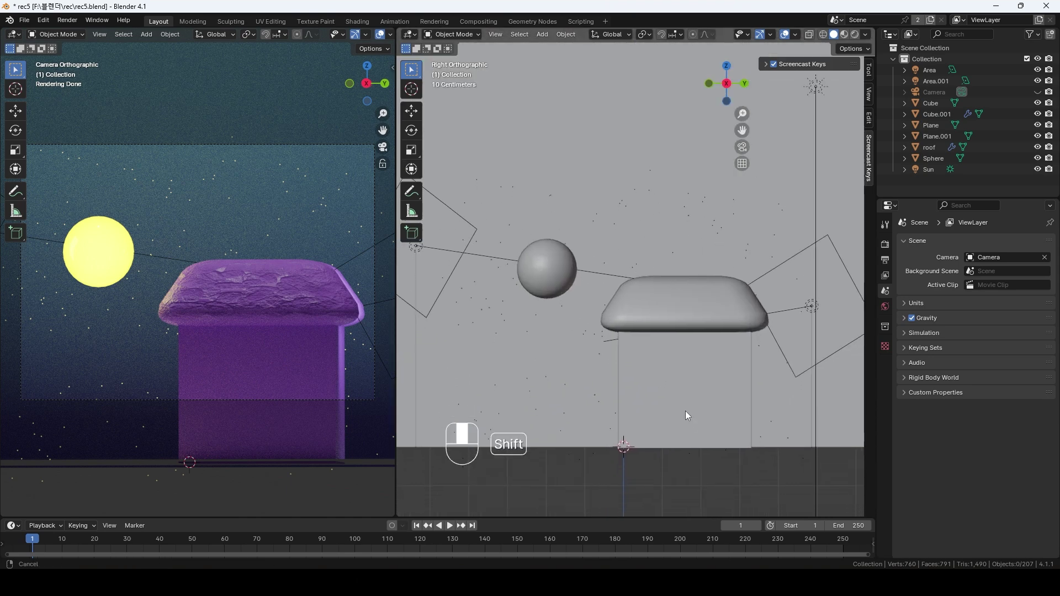
key(shift+a)
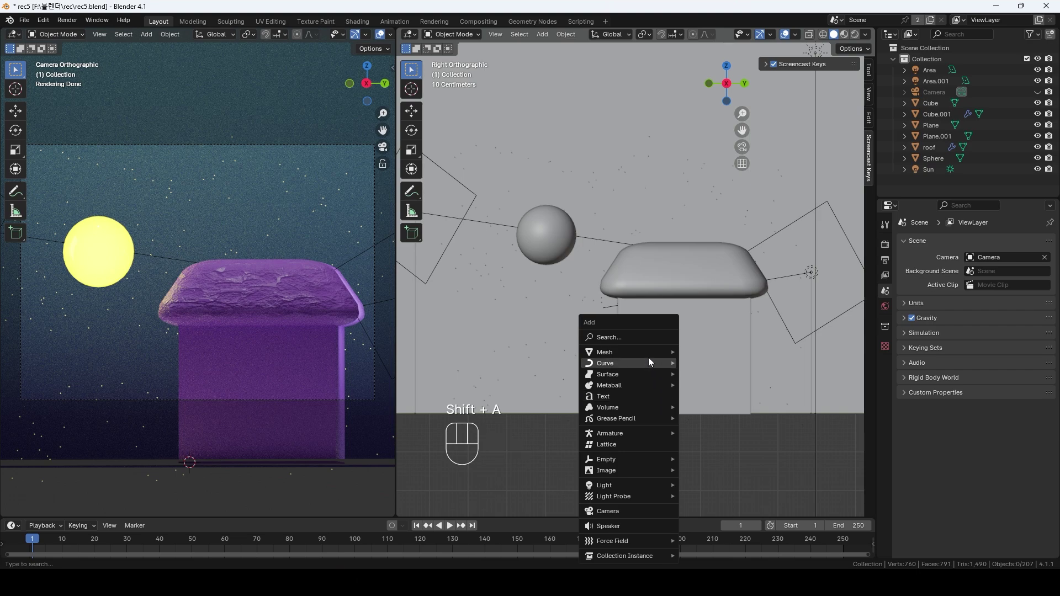
mouse_move(648, 351)
click(717, 131)
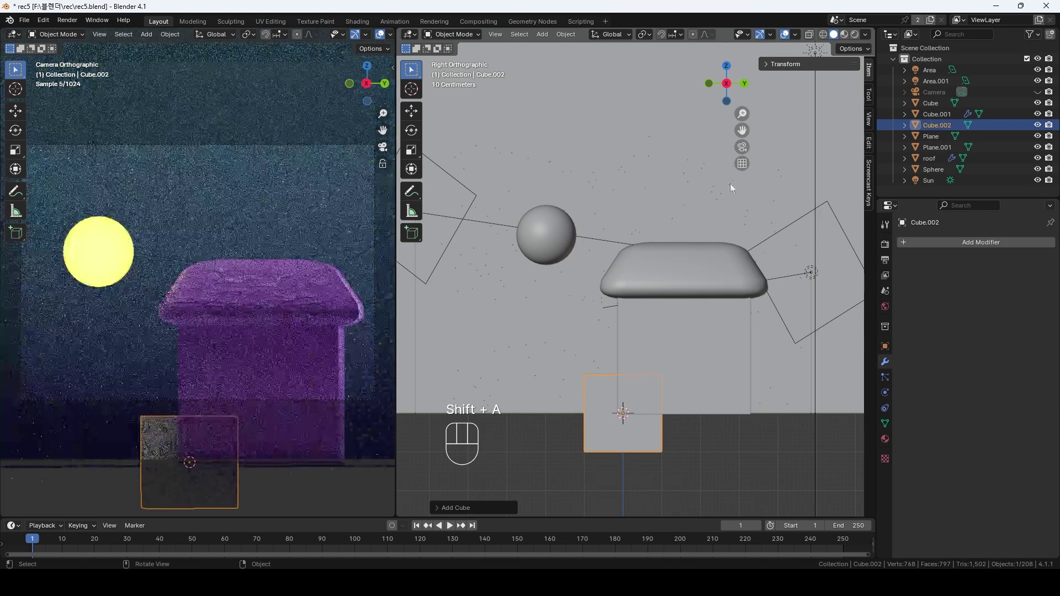
Place the new cube over the front wall of the house and scale it along Y and Z into an upright window shape
key(g)
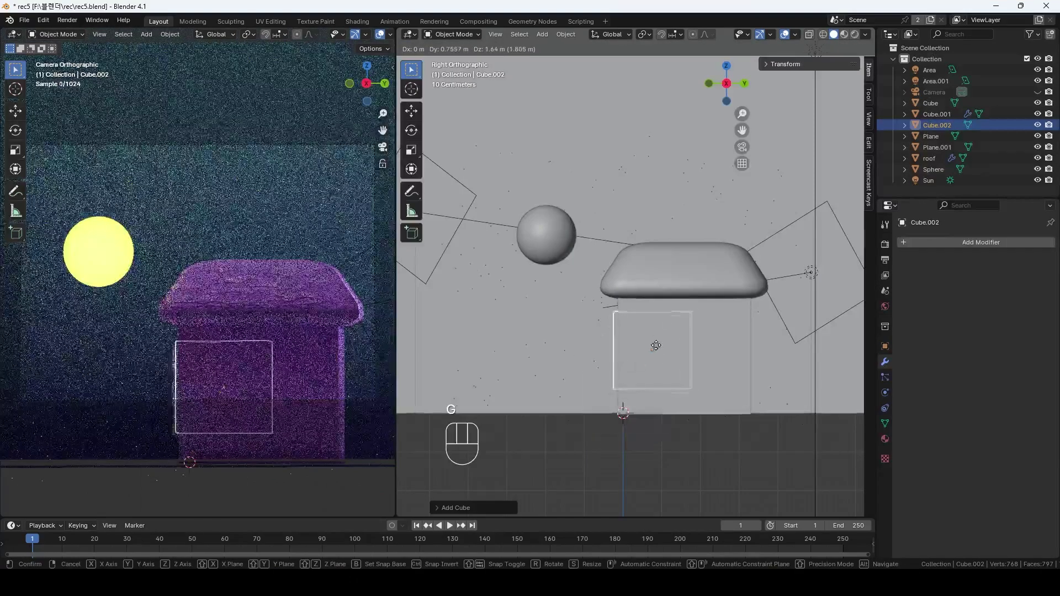
click(674, 349)
key(s)
key(y)
click(736, 347)
key(s)
key(z)
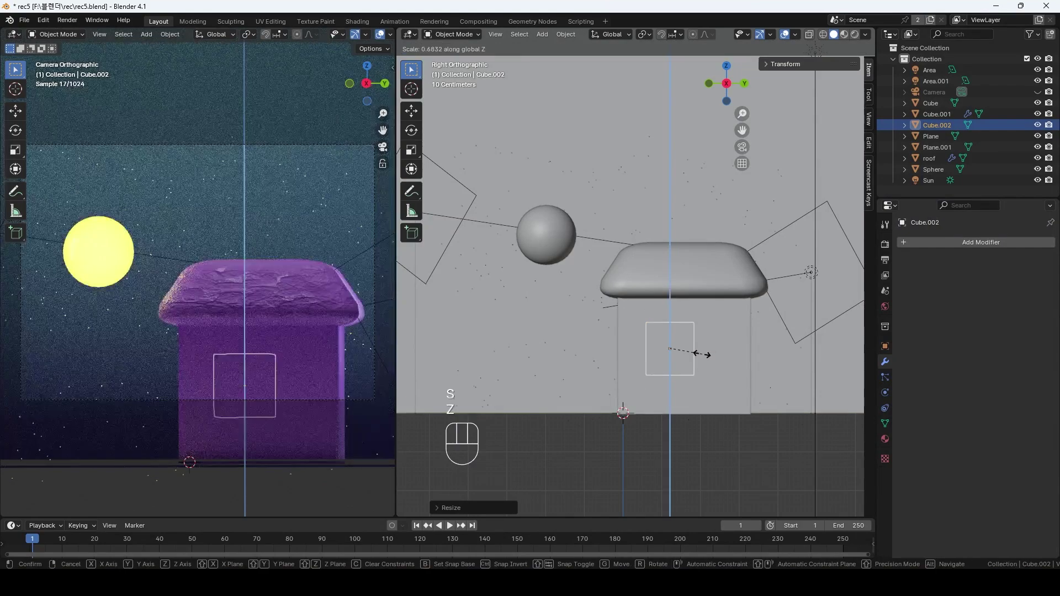
click(695, 369)
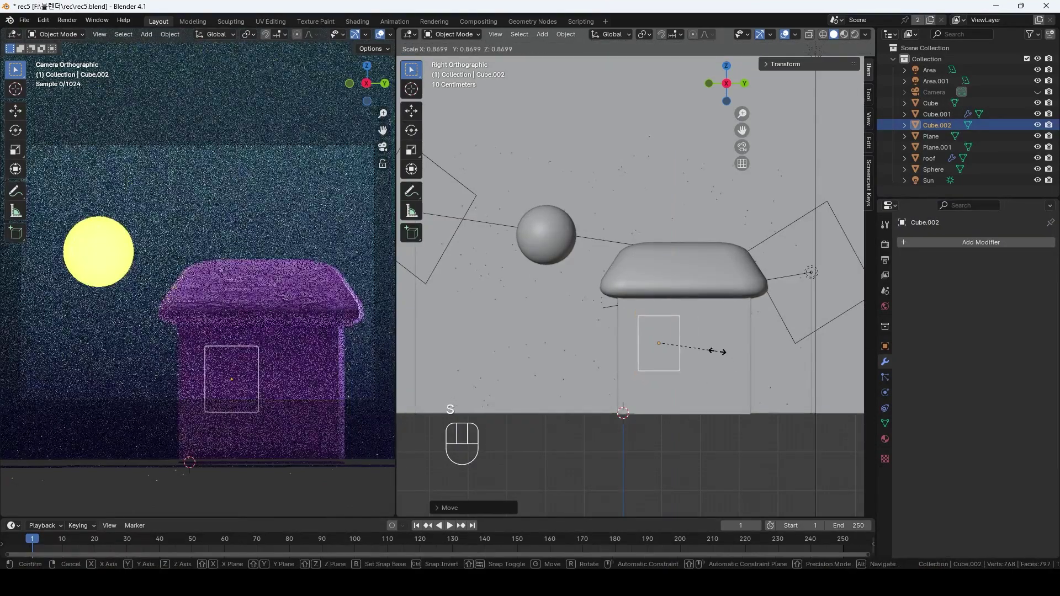
Move the window block along the X axis so it projects out in front of the house wall
scroll(643, 376, up, 2)
middle_drag(642, 378, 711, 401)
scroll(710, 402, down, 3)
key(g)
key(x)
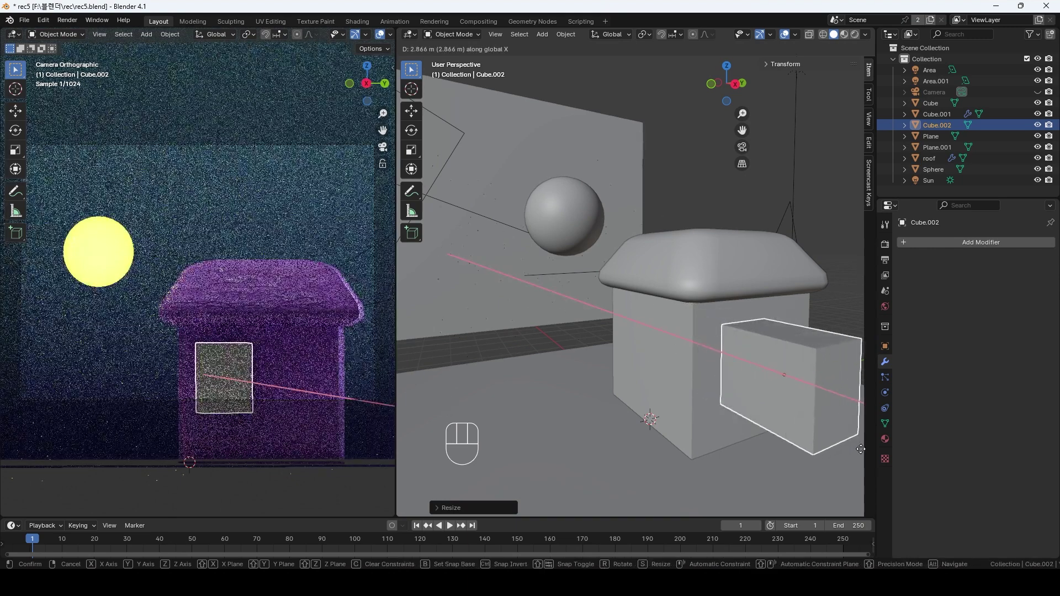
click(800, 421)
Sketch an arch annotation across the upper part of the window block in the right side view
key(KP_3)
click(411, 191)
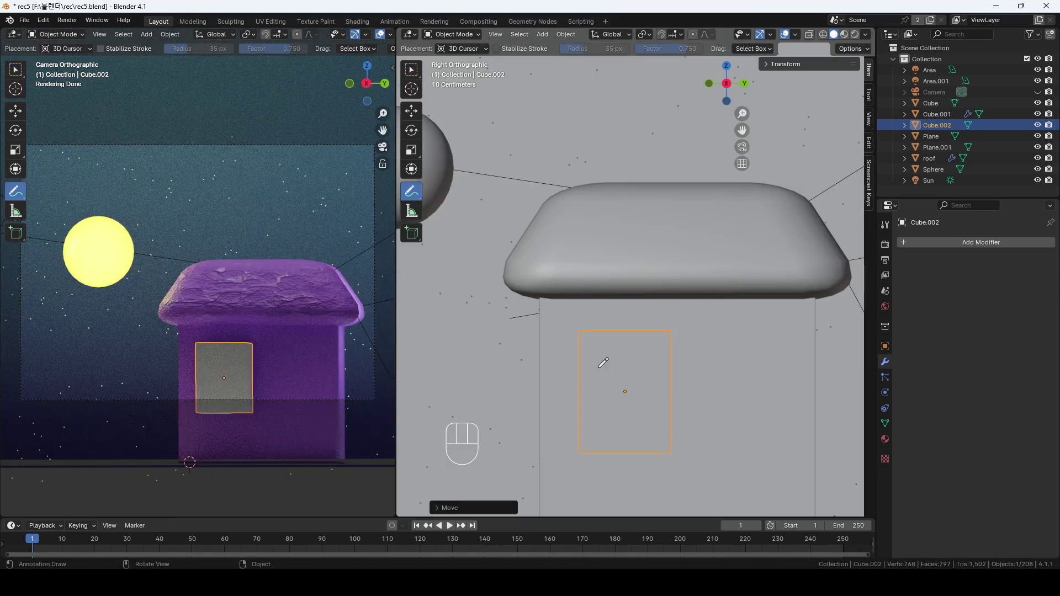
drag(584, 359, 580, 370)
drag(655, 333, 670, 365)
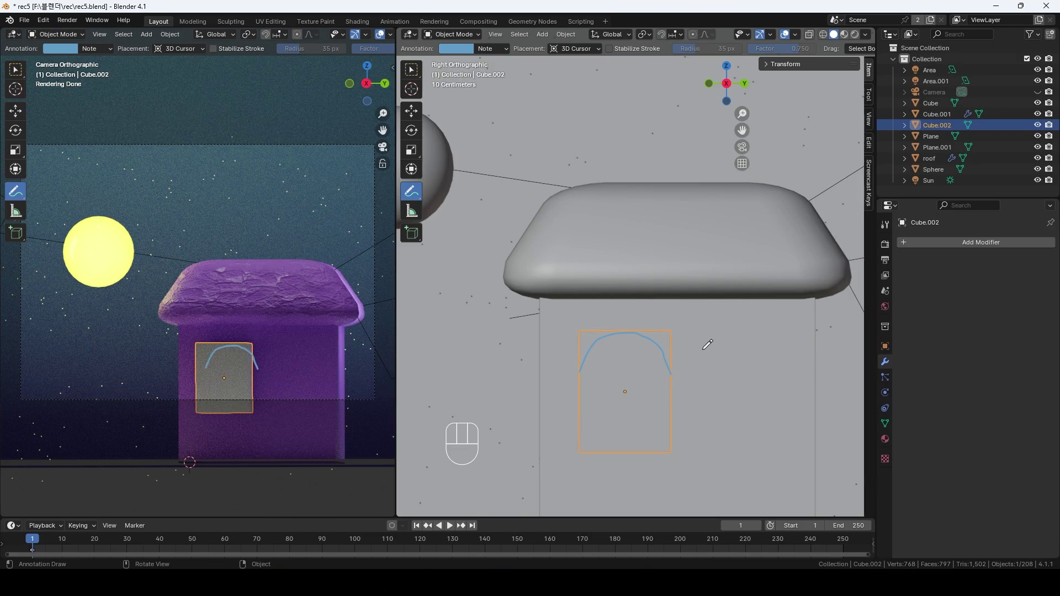
In Edit Mode, bevel the window block's two upper lengthwise edges by about 0.88 m with 5 segments to form an arched top
middle_drag(670, 365, 594, 356)
key(Tab)
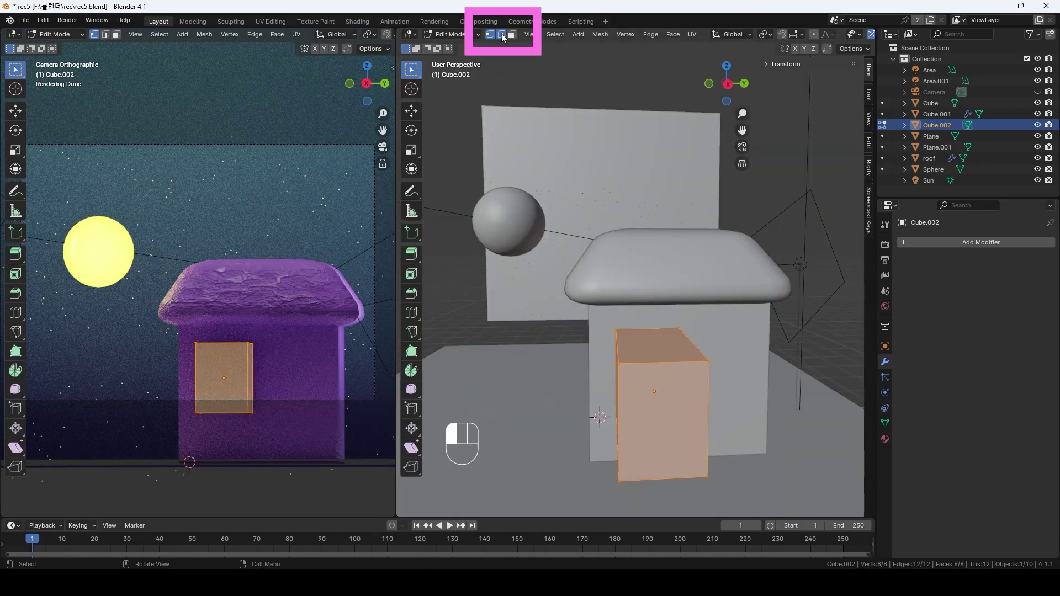
click(500, 34)
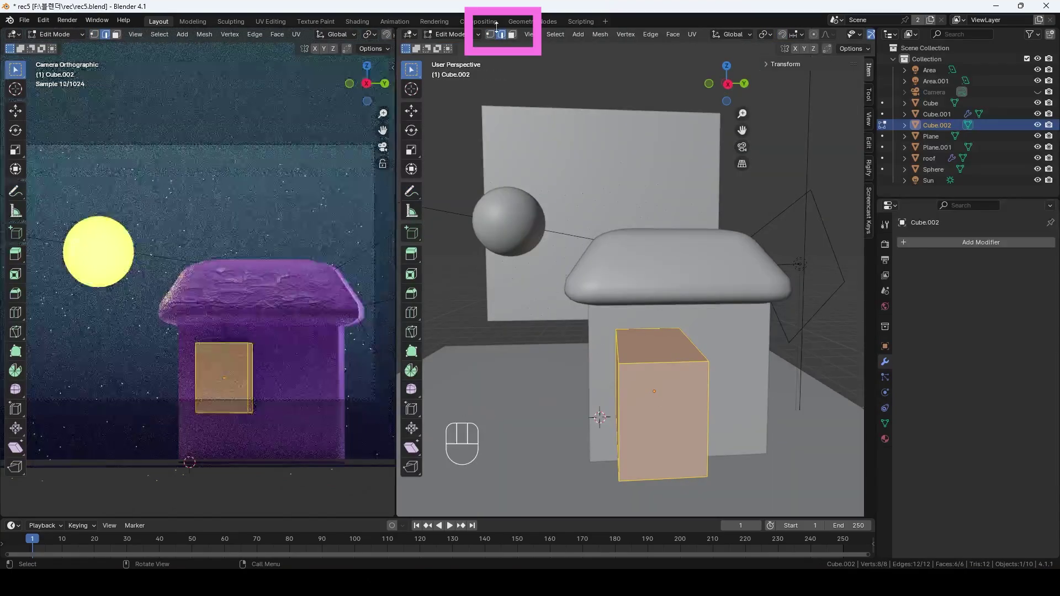
click(617, 348)
shift+click(695, 431)
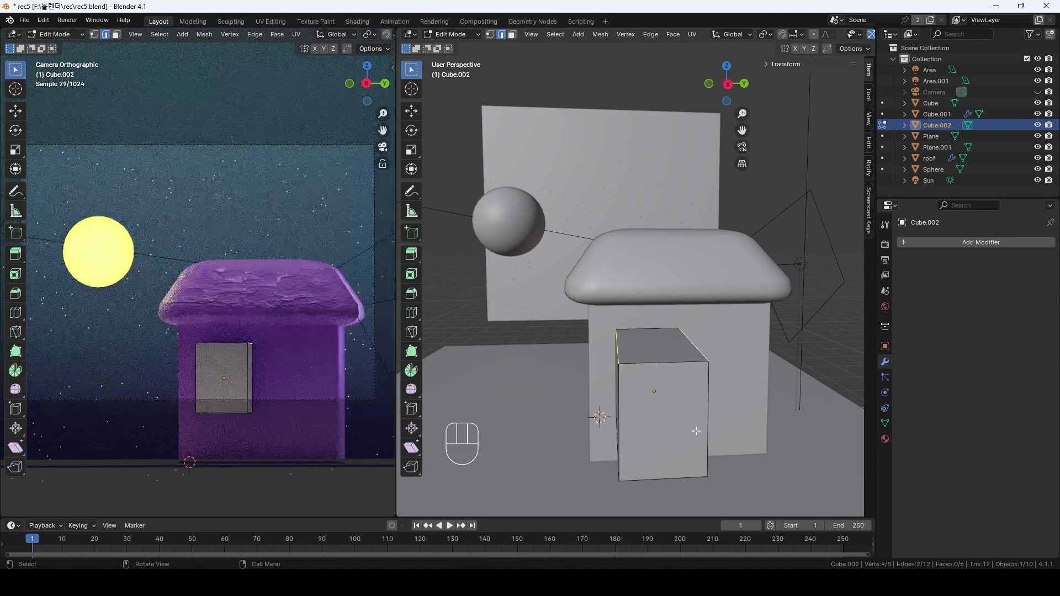
key(ctrl+b)
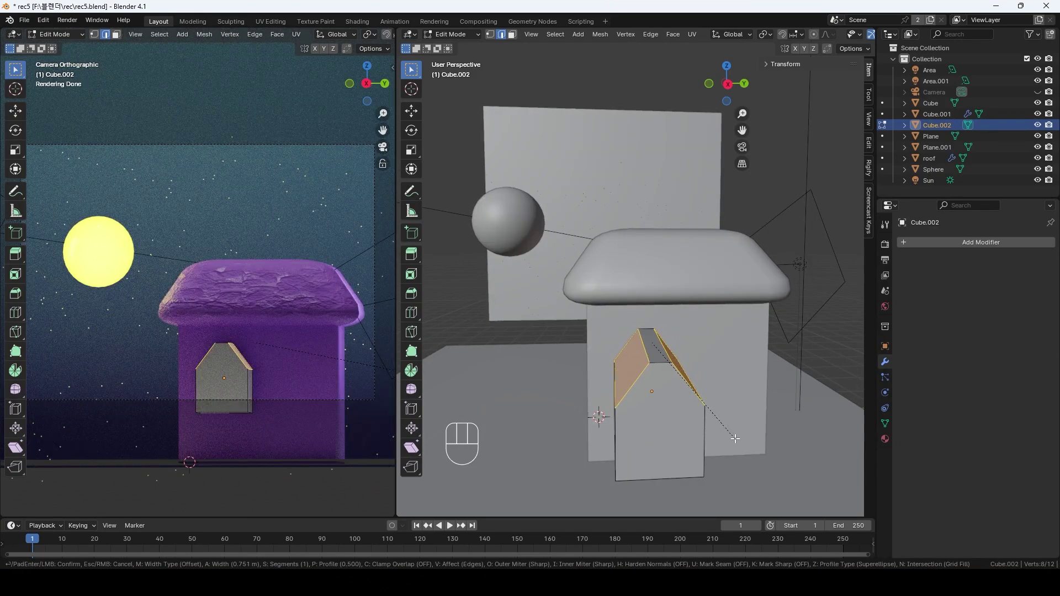
scroll(735, 438, up, 4)
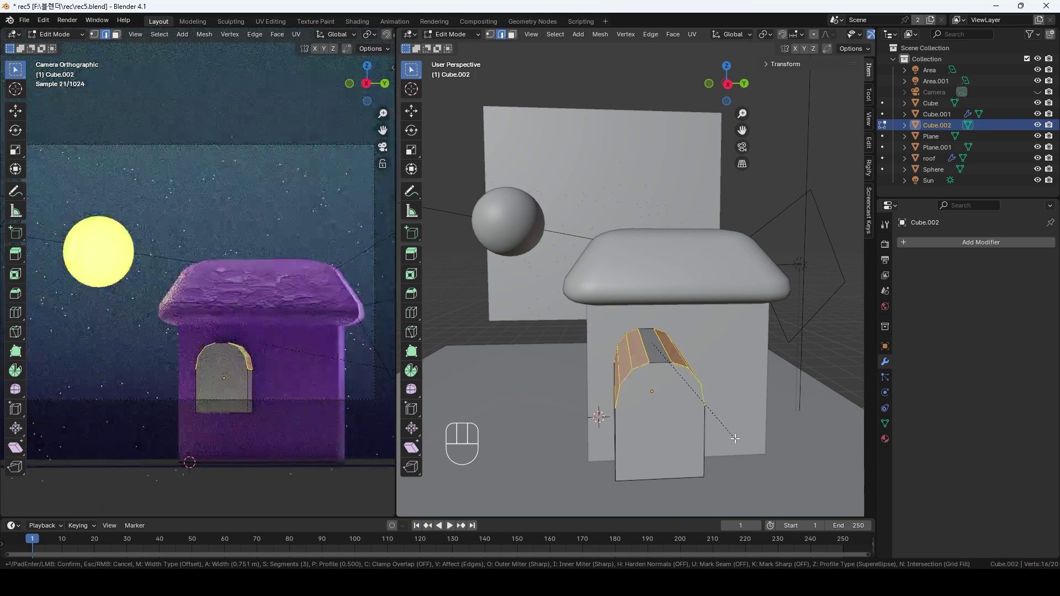
click(735, 445)
Return to Object Mode and move the arched block about -1.48 m along X so it cuts into the house wall
key(KP_3)
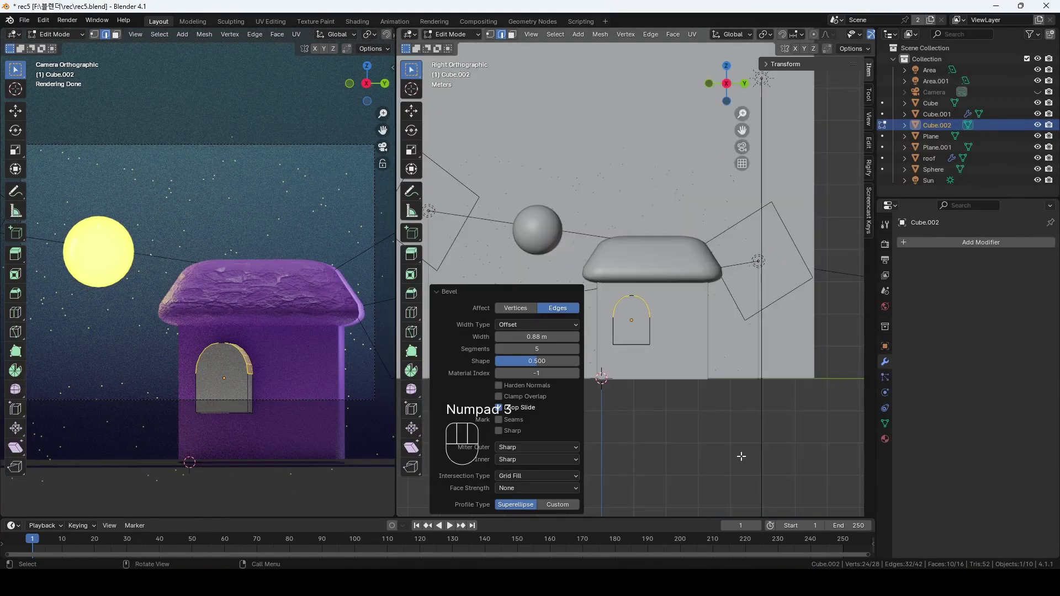
scroll(642, 396, up, 4)
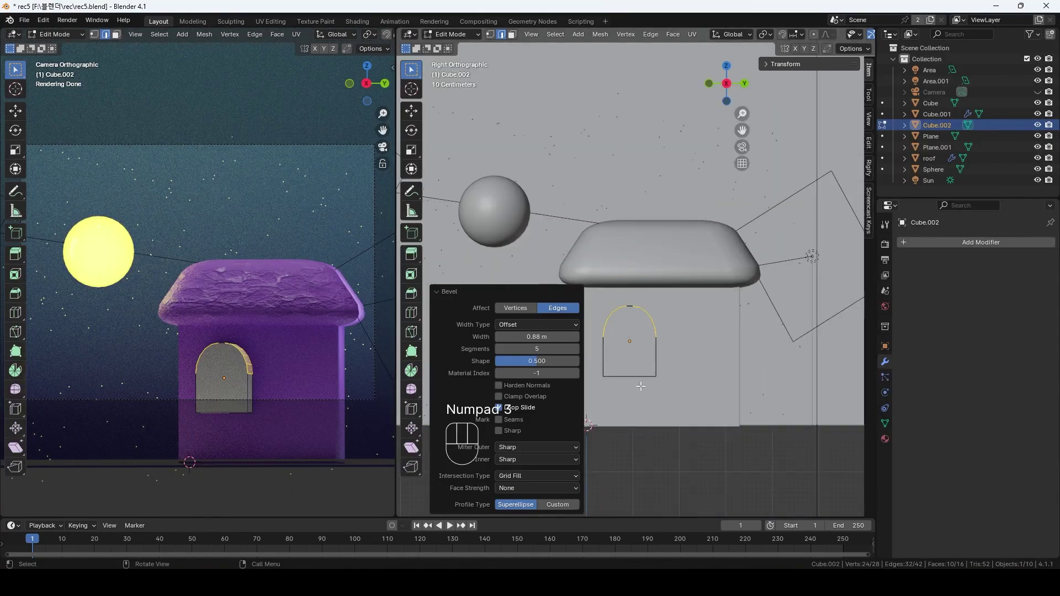
click(670, 381)
middle_drag(653, 333, 671, 345)
scroll(663, 387, down, 2)
middle_drag(660, 393, 786, 406)
key(Tab)
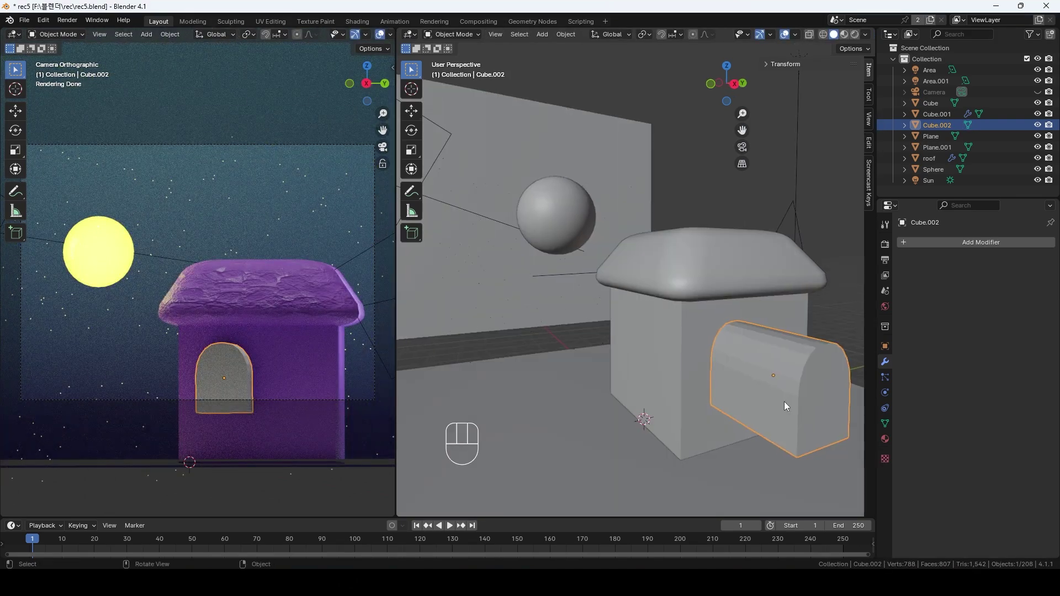
key(Escape)
key(alt+z)
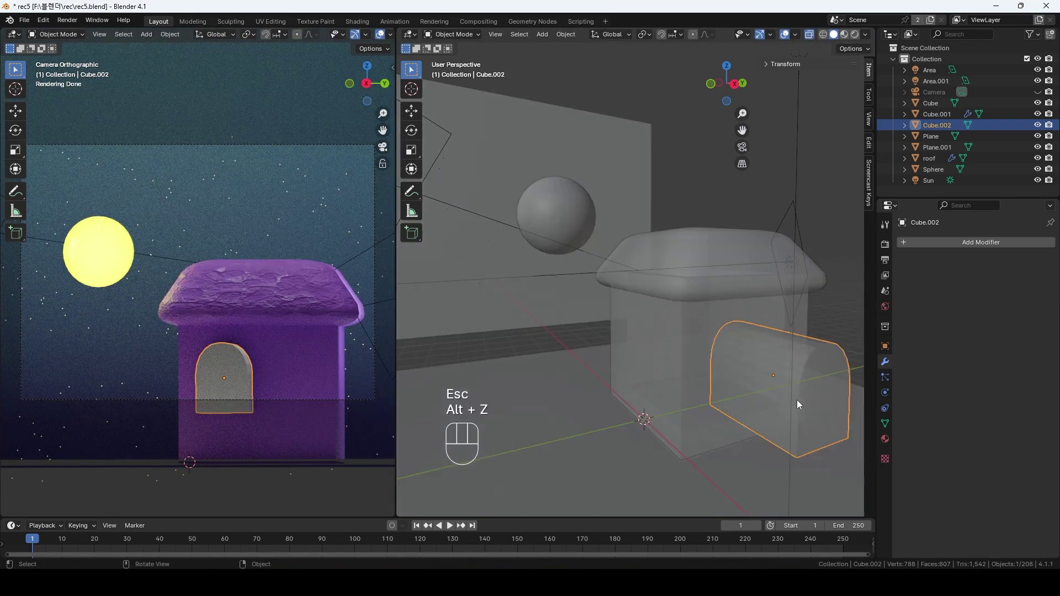
click(813, 405)
key(g)
key(g)
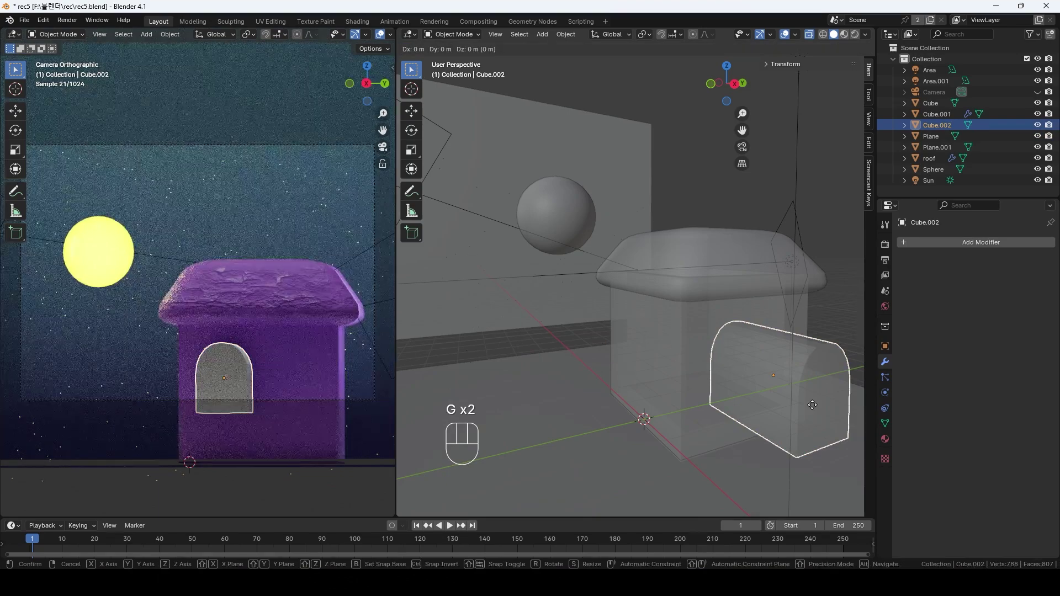
key(x)
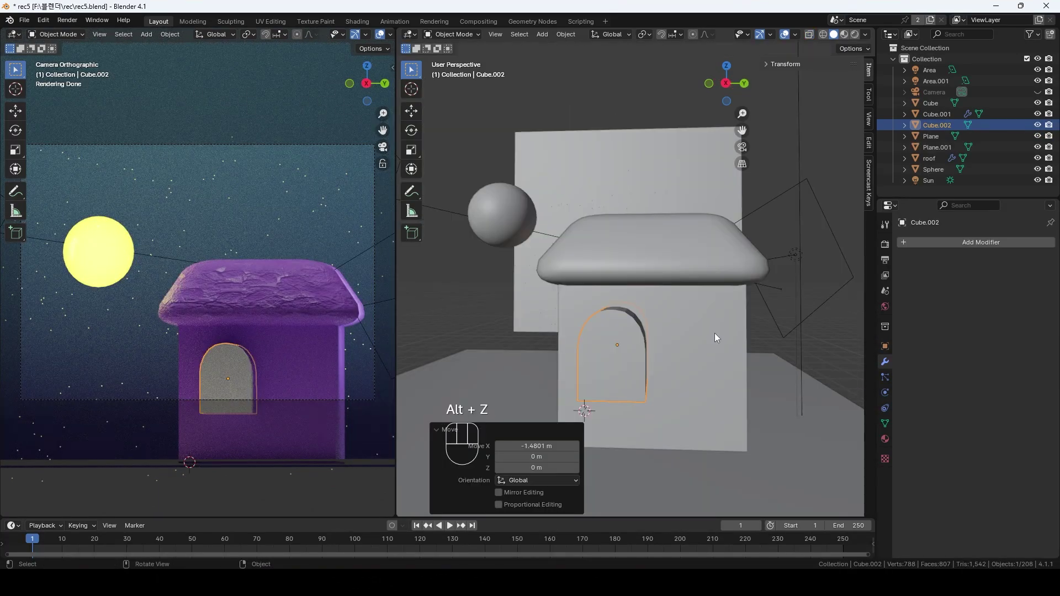
Add a Boolean modifier in Difference mode to the house body, with the arched block Cube.002 as its object
click(742, 345)
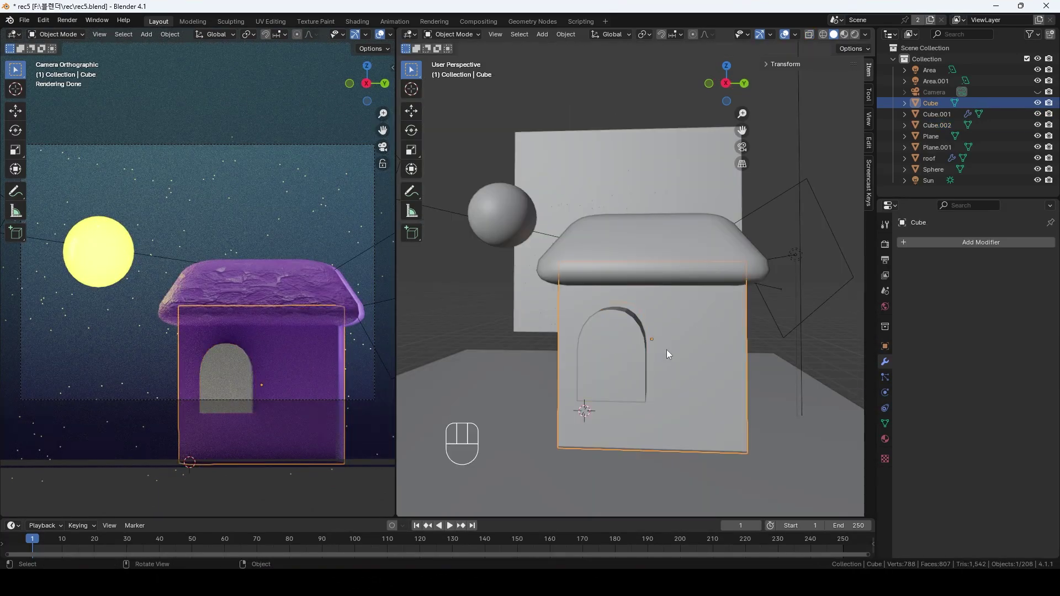
click(972, 244)
mouse_move(959, 234)
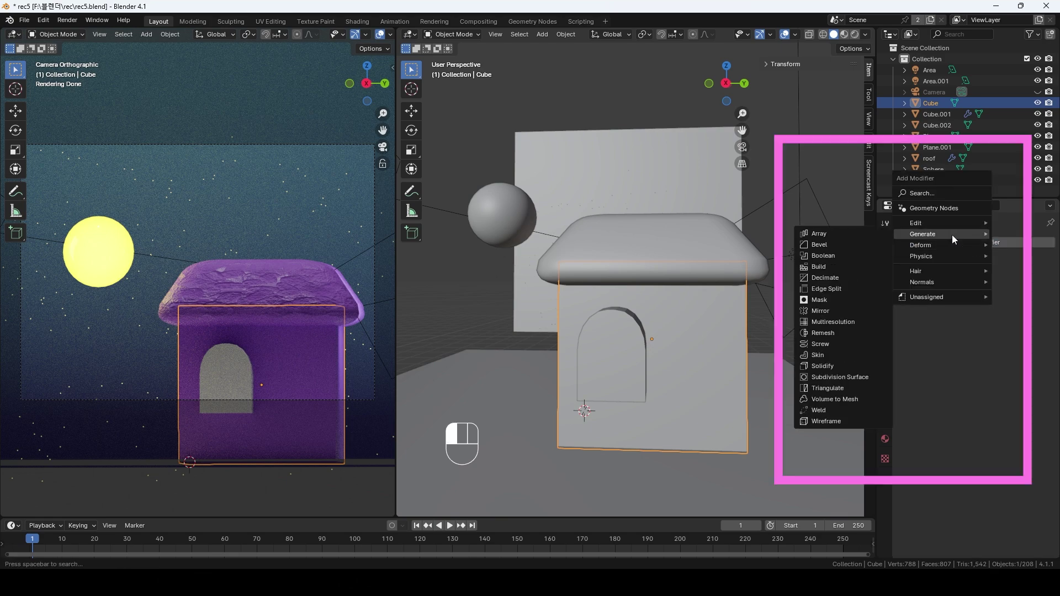
click(823, 256)
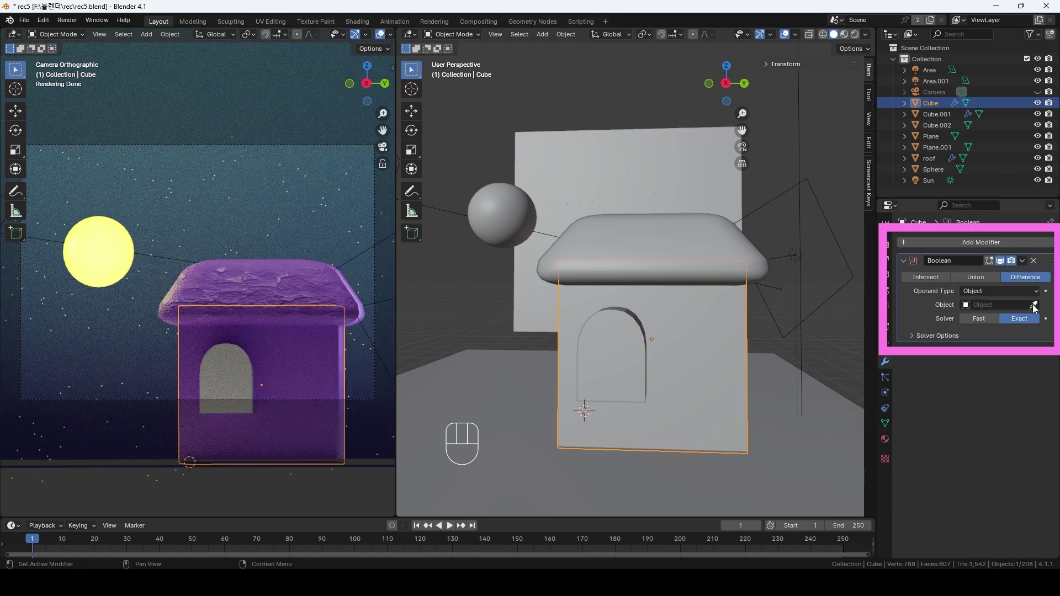
click(1033, 305)
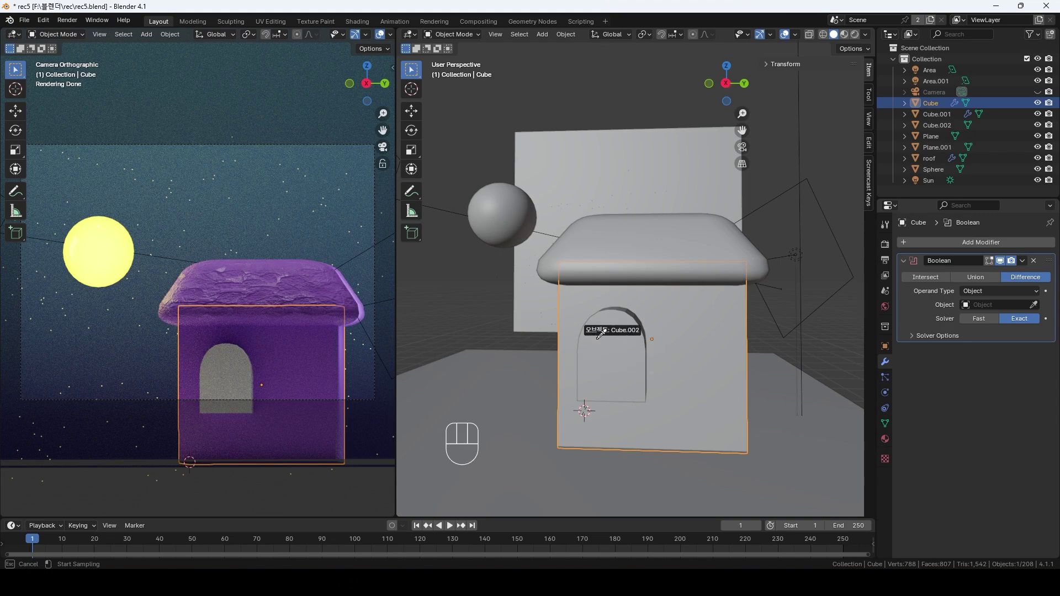
click(617, 356)
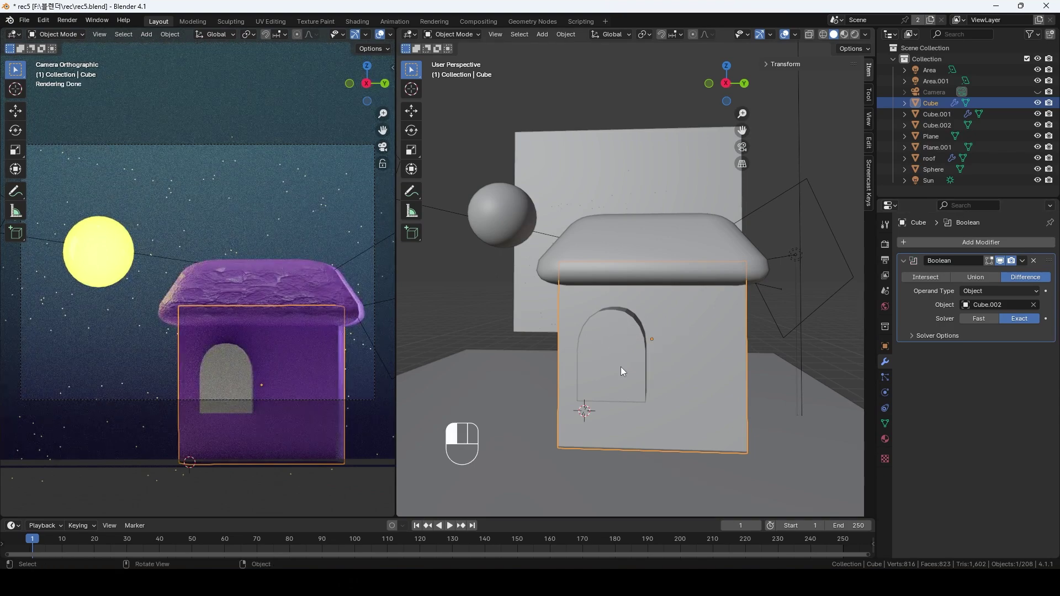
Hide the arched block Cube.002 in the viewport and inspect the window opening in the house wall
click(621, 367)
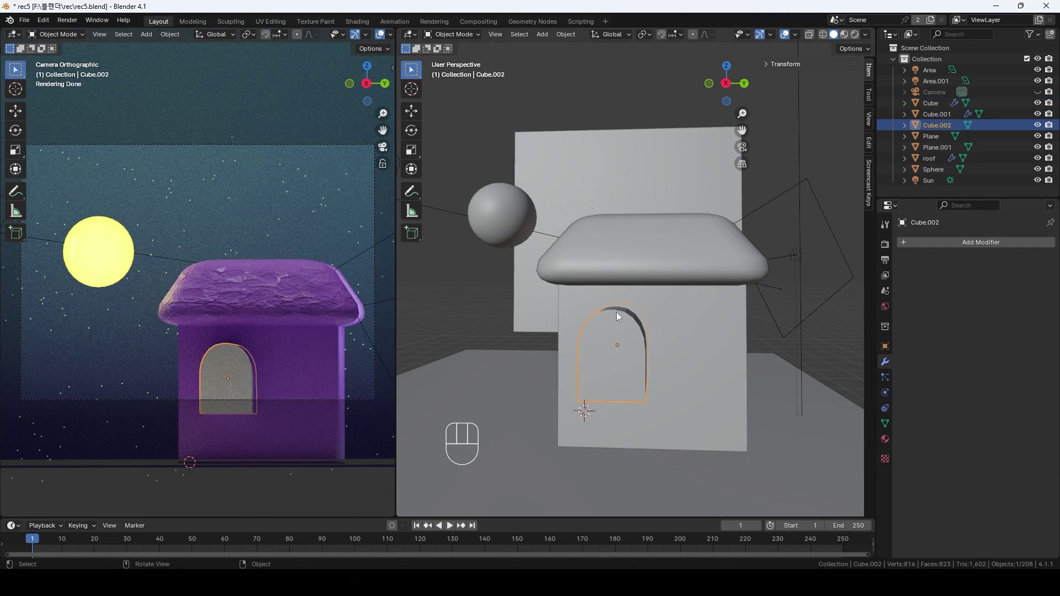
click(1038, 126)
middle_drag(654, 308, 694, 383)
key(z)
scroll(703, 370, up, 4)
scroll(651, 381, down, 3)
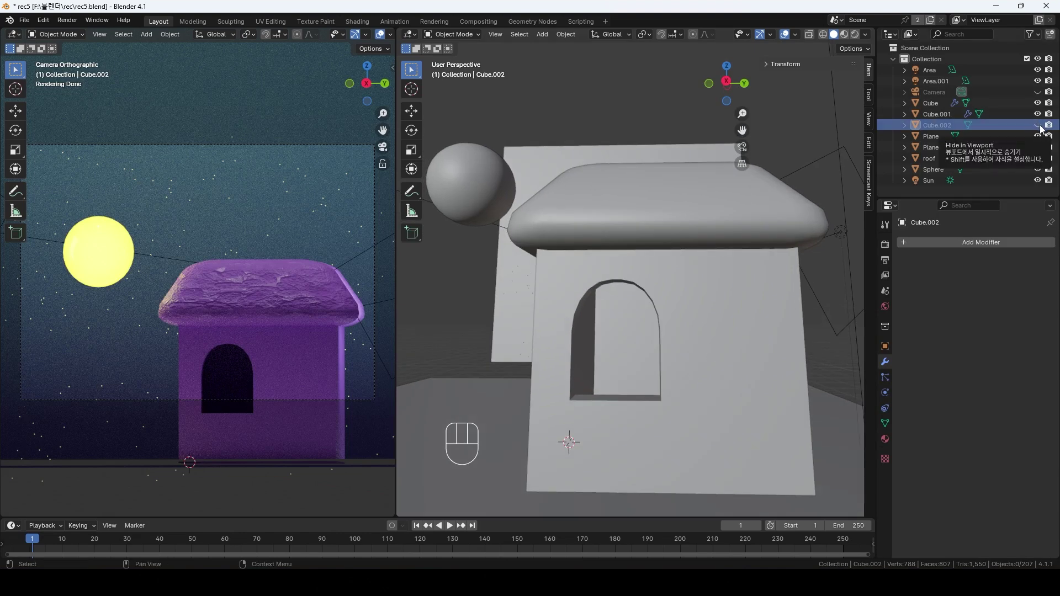
Rename the arched block Cube.002 as "boolean window", keep it hidden in the viewport and disable it in renders
click(1040, 130)
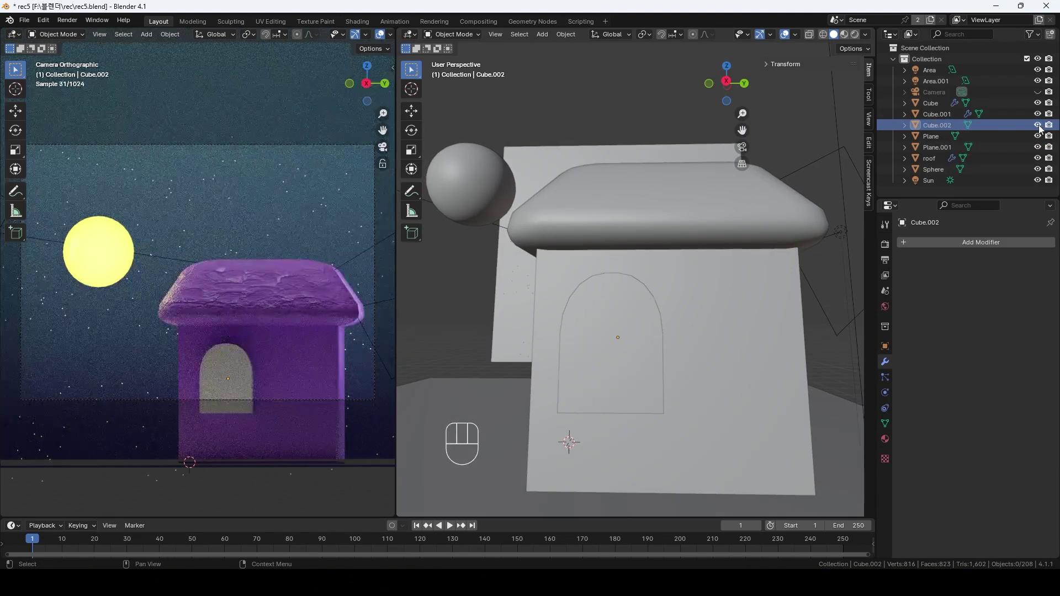
click(1039, 129)
double_click(955, 124)
key(BackSpace)
key(BackSpace)
text(boolean window)
key(Return)
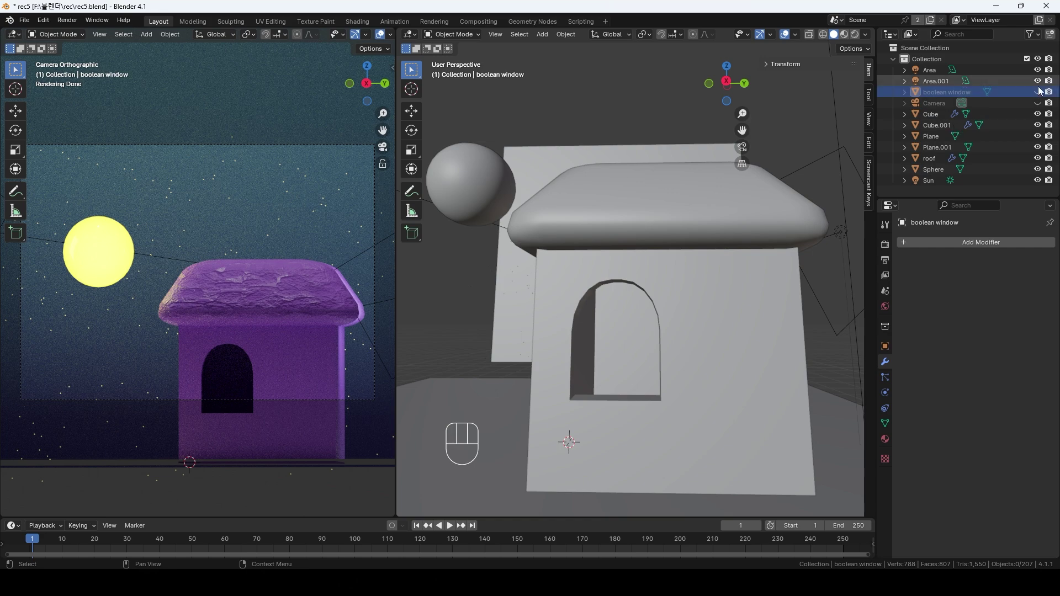
click(1047, 92)
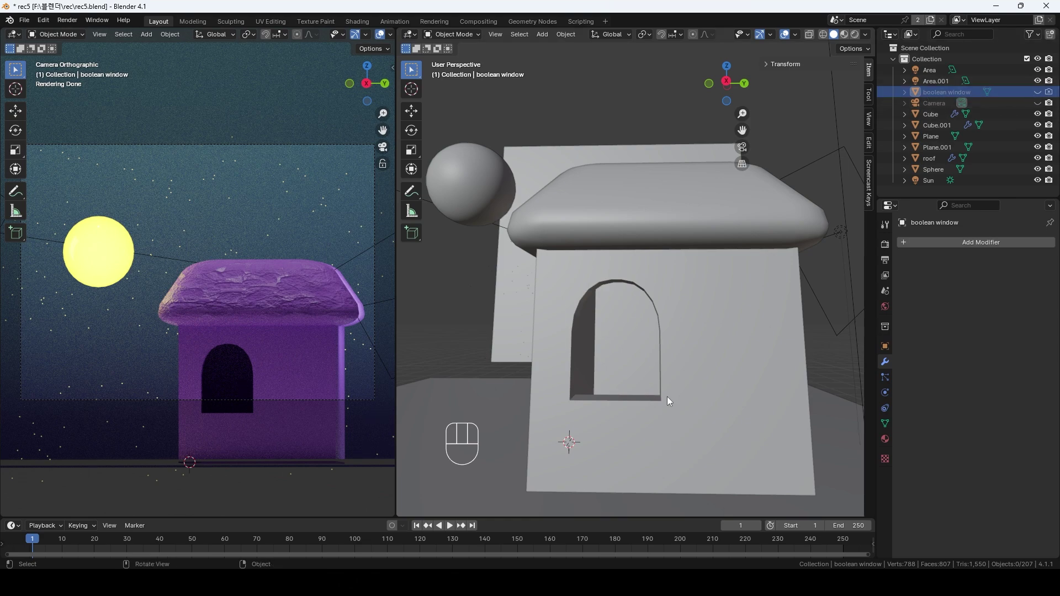
Unhide the boolean window block in the viewport and select it in the house wall
middle_drag(679, 369, 657, 361)
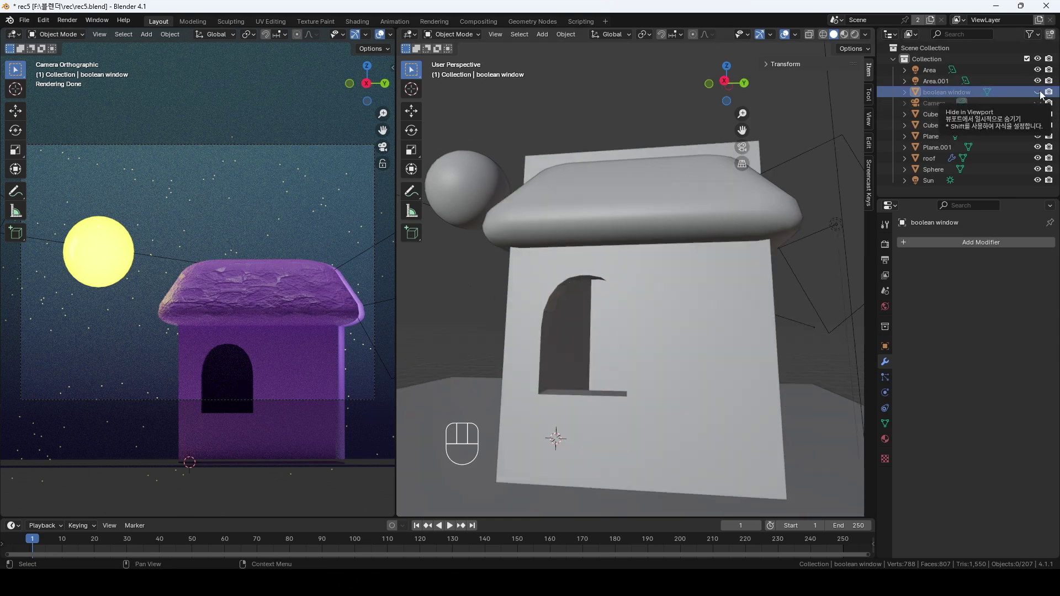
click(1038, 92)
click(581, 297)
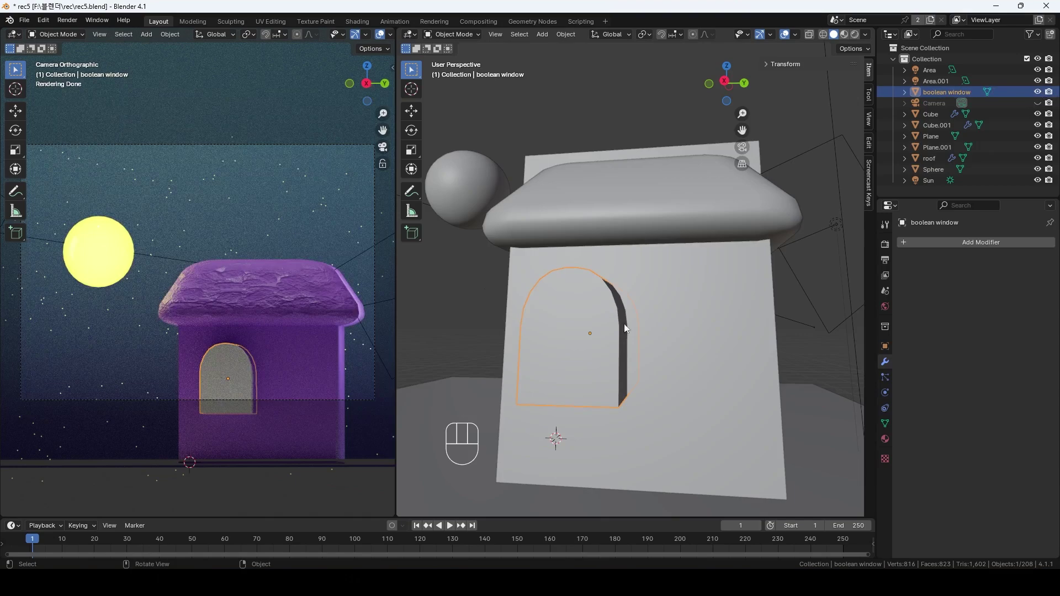
middle_drag(634, 393, 586, 360)
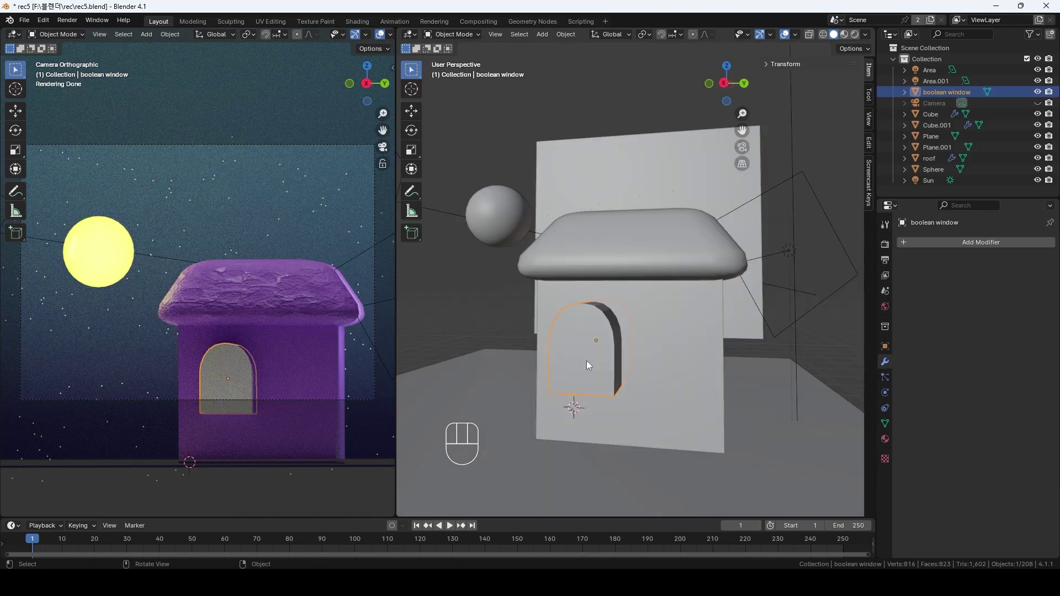
In Edit Mode, duplicate the block's front arched face in place, separate the selection into its own object and return to Object Mode
key(Tab)
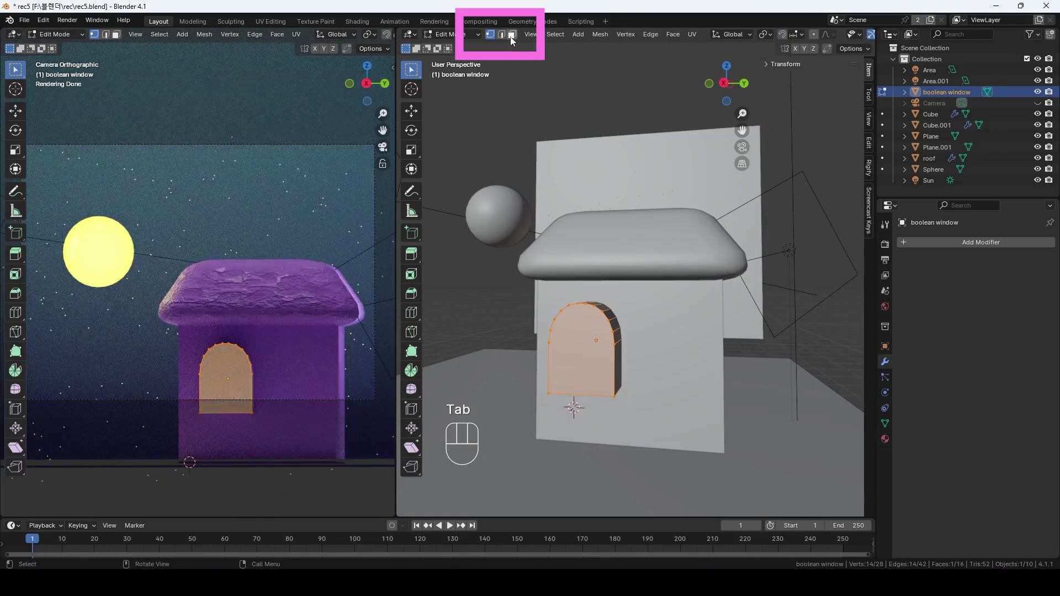
click(512, 34)
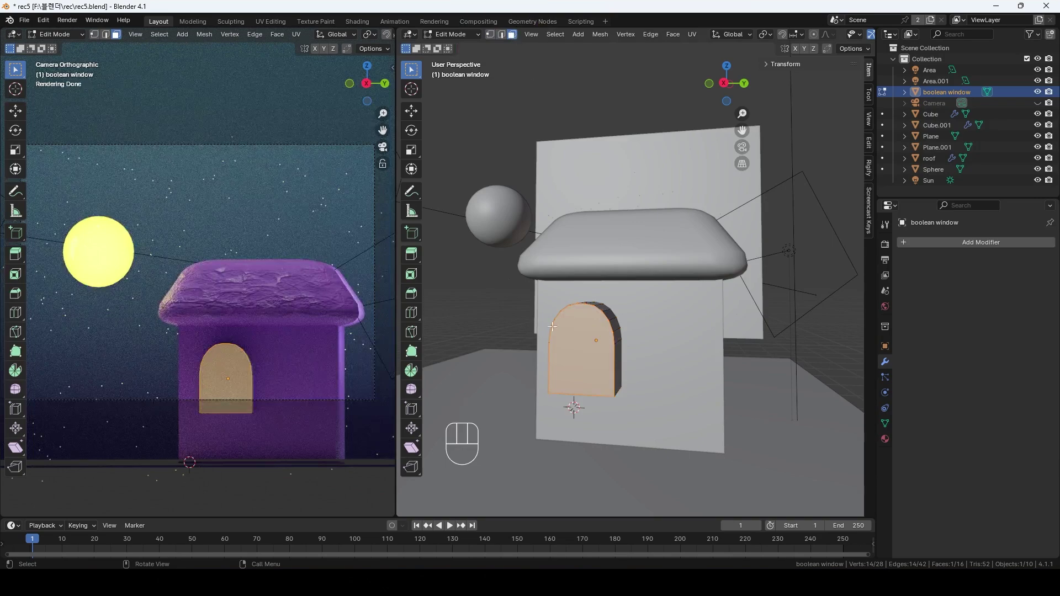
click(496, 334)
click(581, 386)
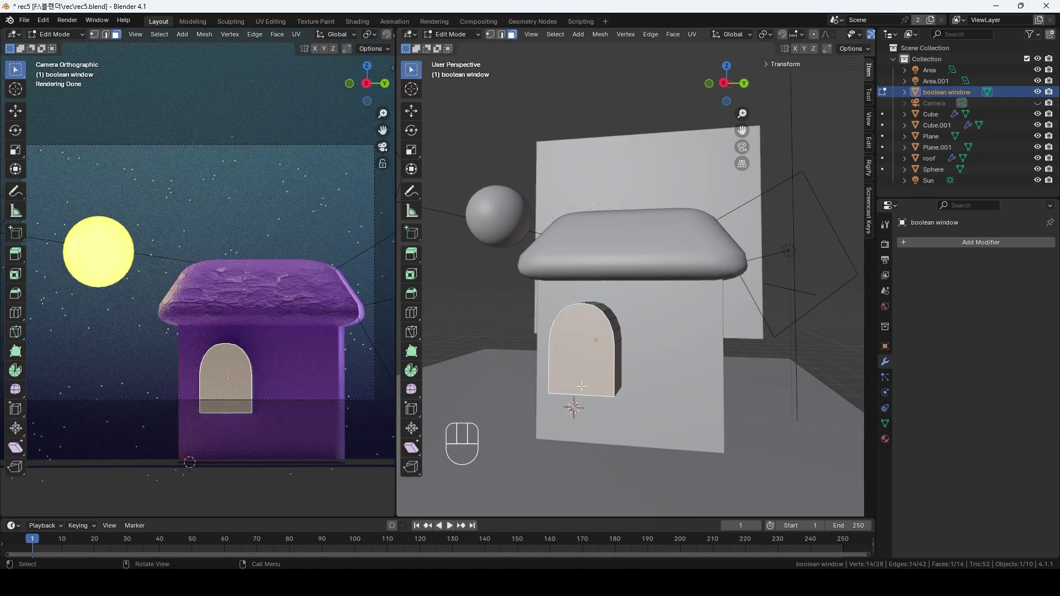
key(shift+d)
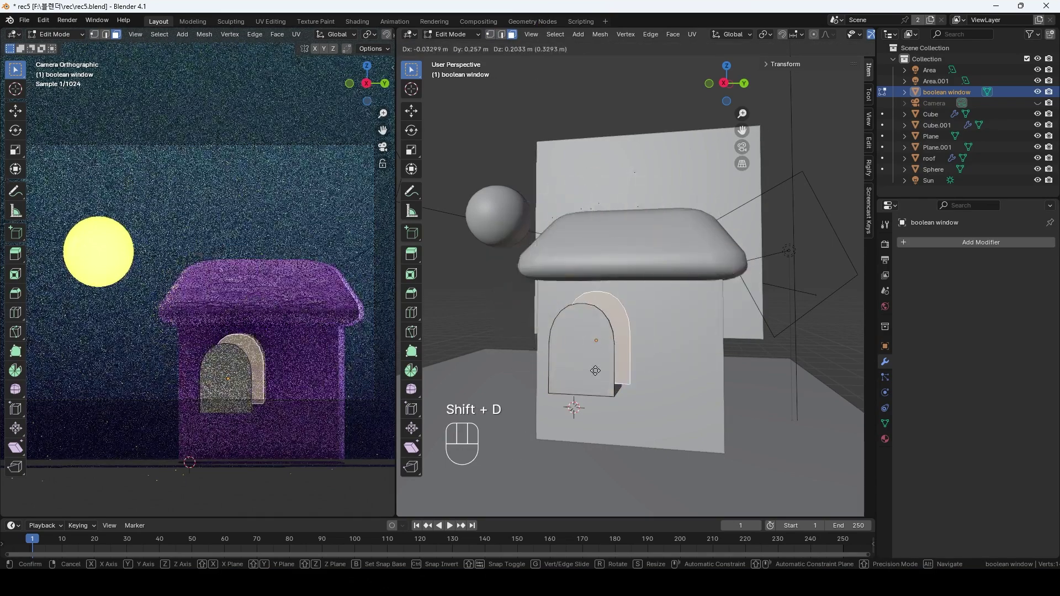
key(Escape)
scroll(650, 369, down, 2)
key(p)
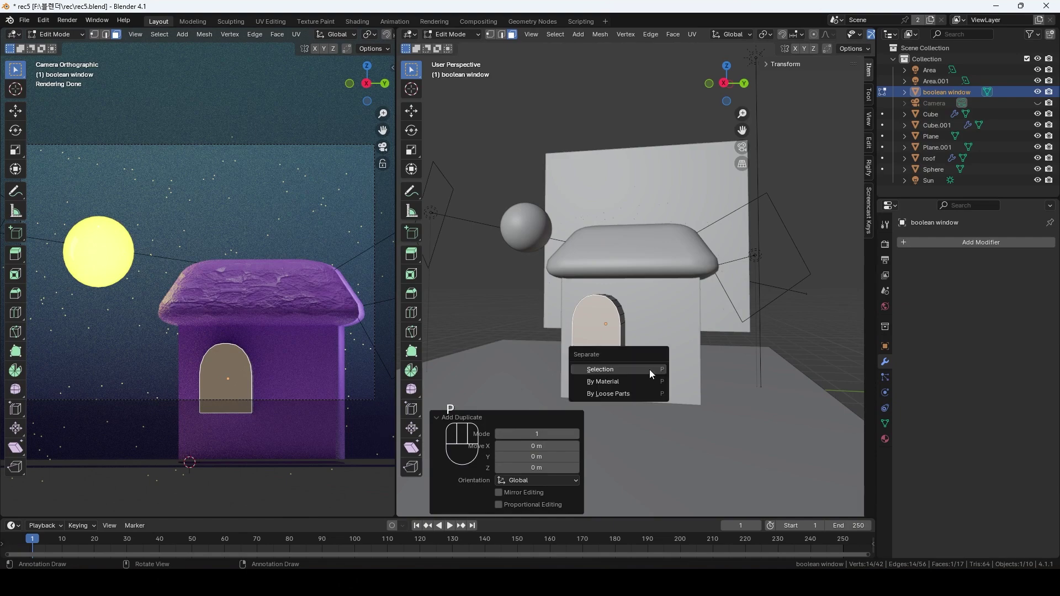
click(621, 371)
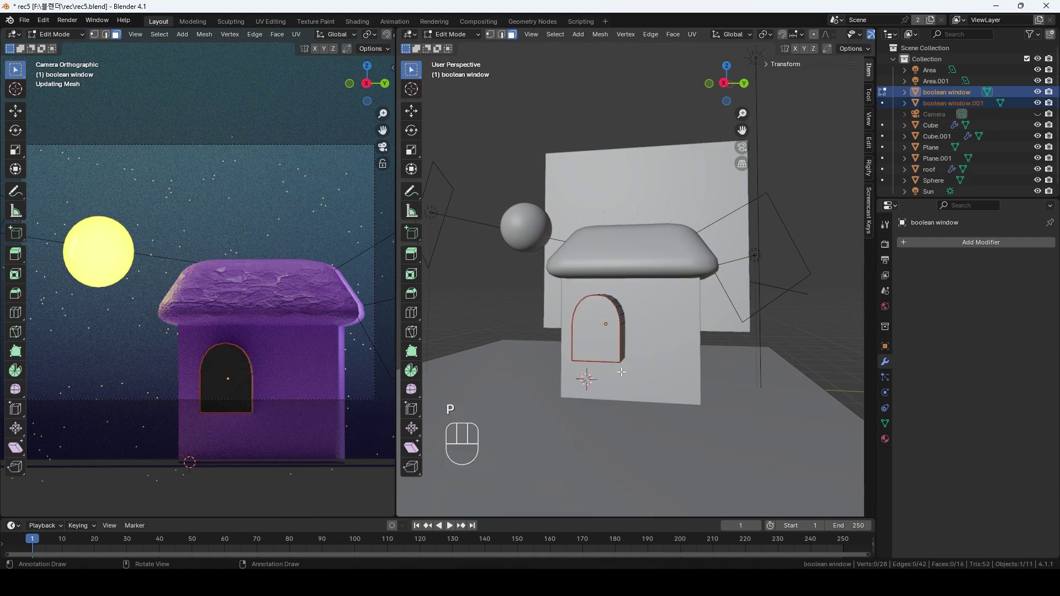
key(Tab)
Move the separated arched face boolean window.001 about 2.47 m along X, out in front of the house
click(518, 368)
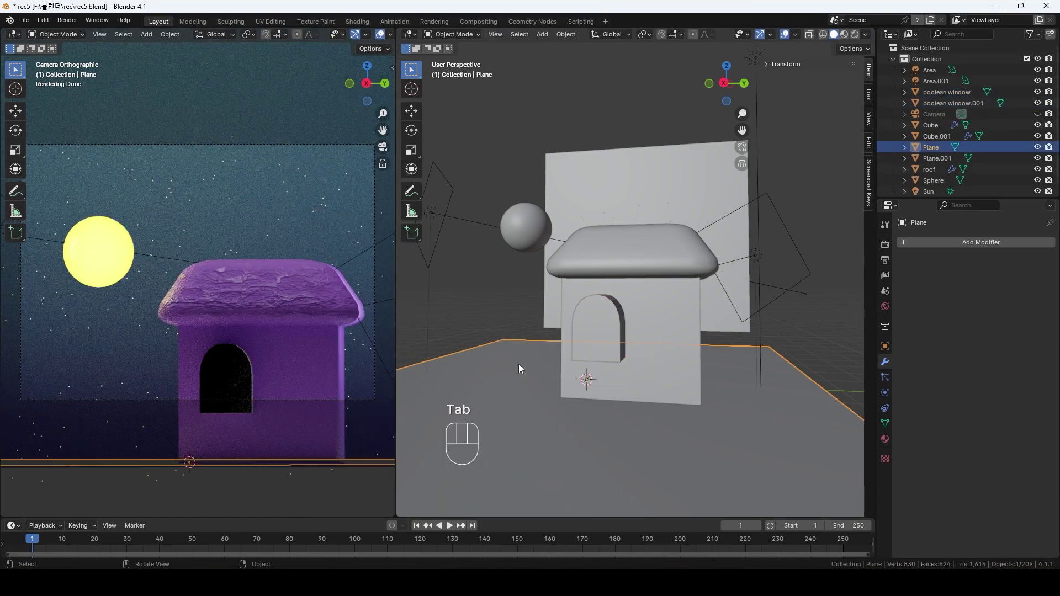
click(601, 327)
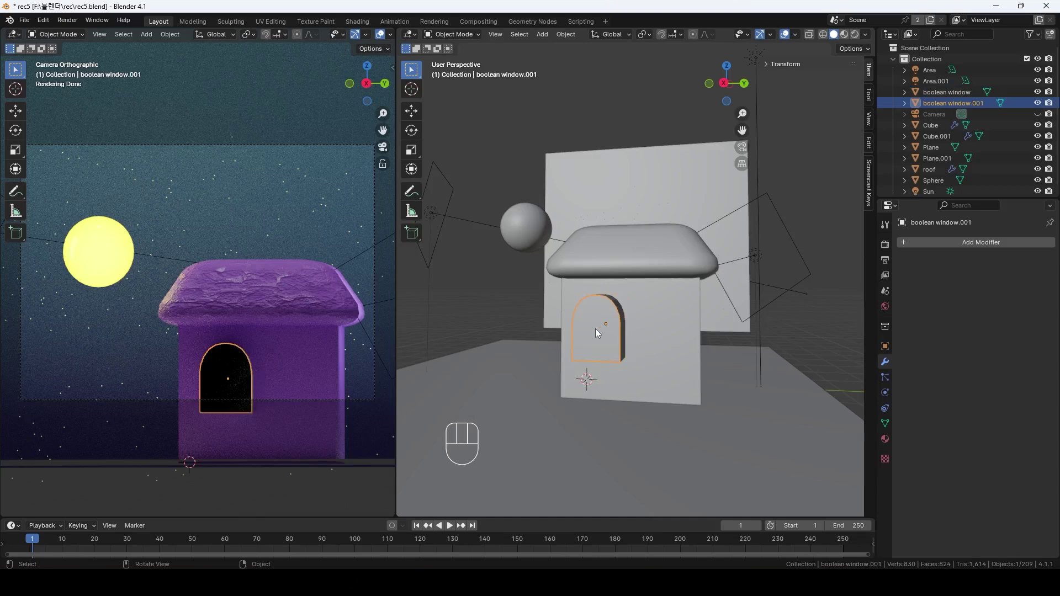
key(g)
key(x)
click(568, 359)
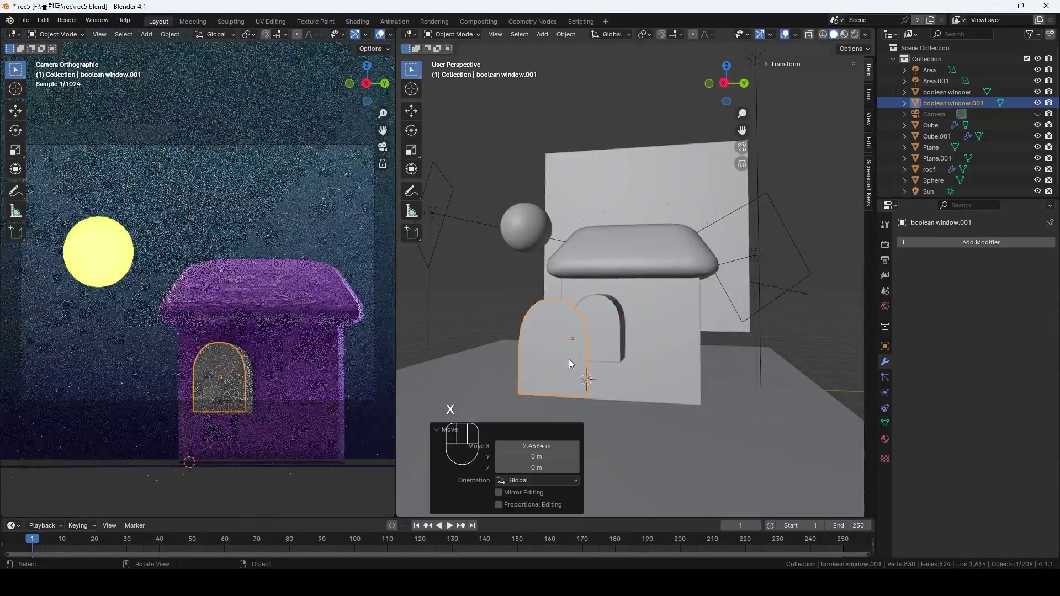
Hide the boolean window block in the viewport and rename boolean window.001 as "window frame"
click(605, 326)
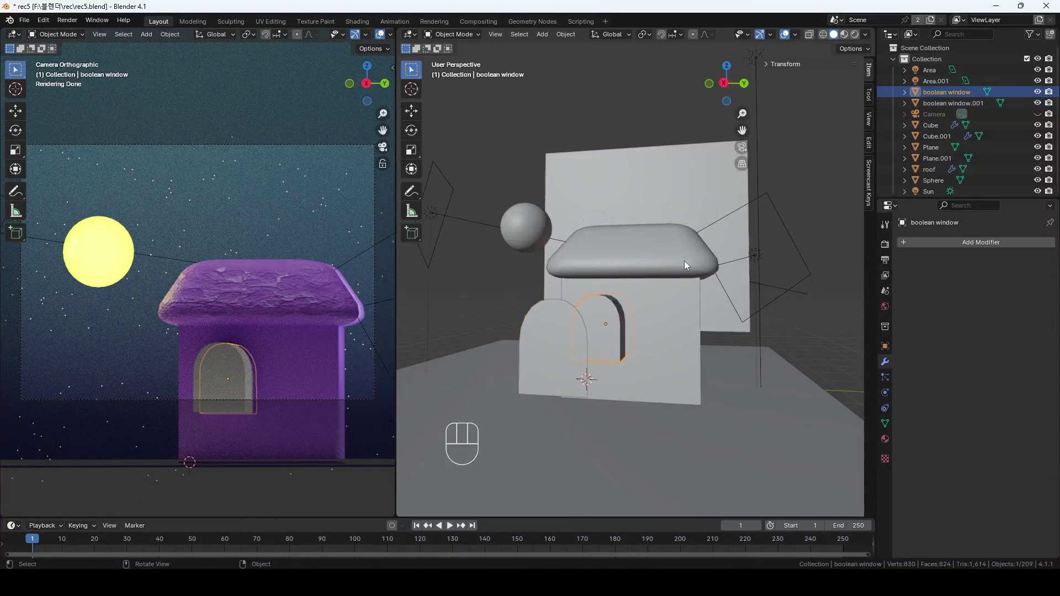
click(1038, 91)
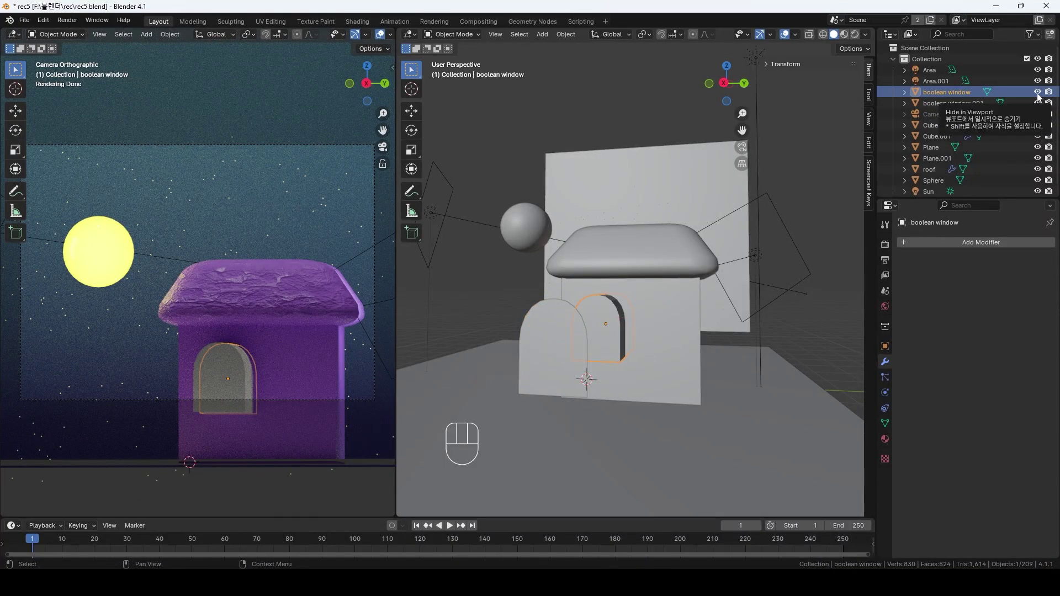
click(952, 103)
double_click(952, 103)
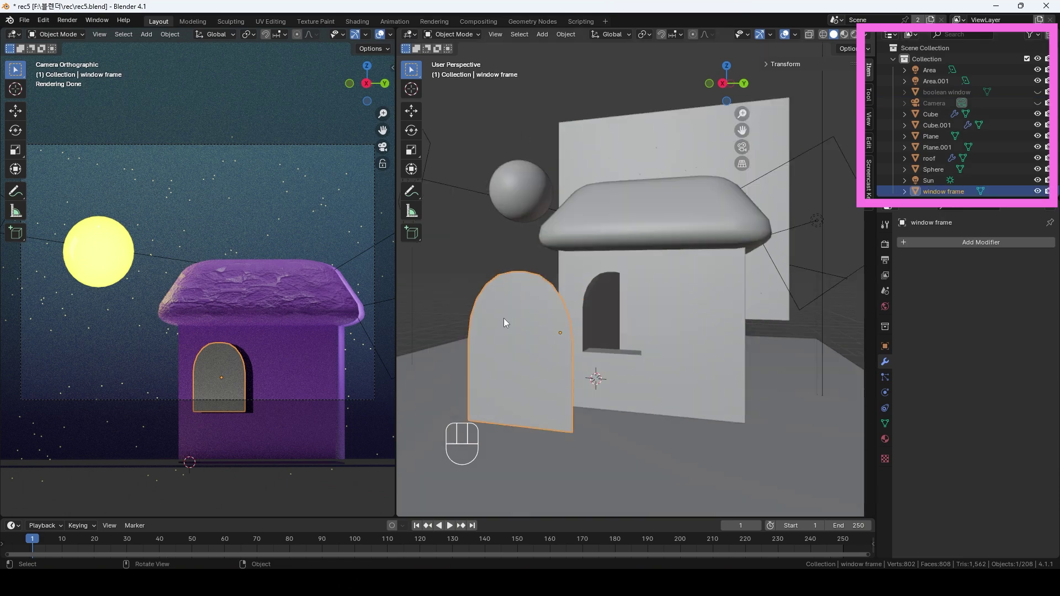
In Edit Mode, delete only the face of the window frame, keeping its arched outline of edges
key(Tab)
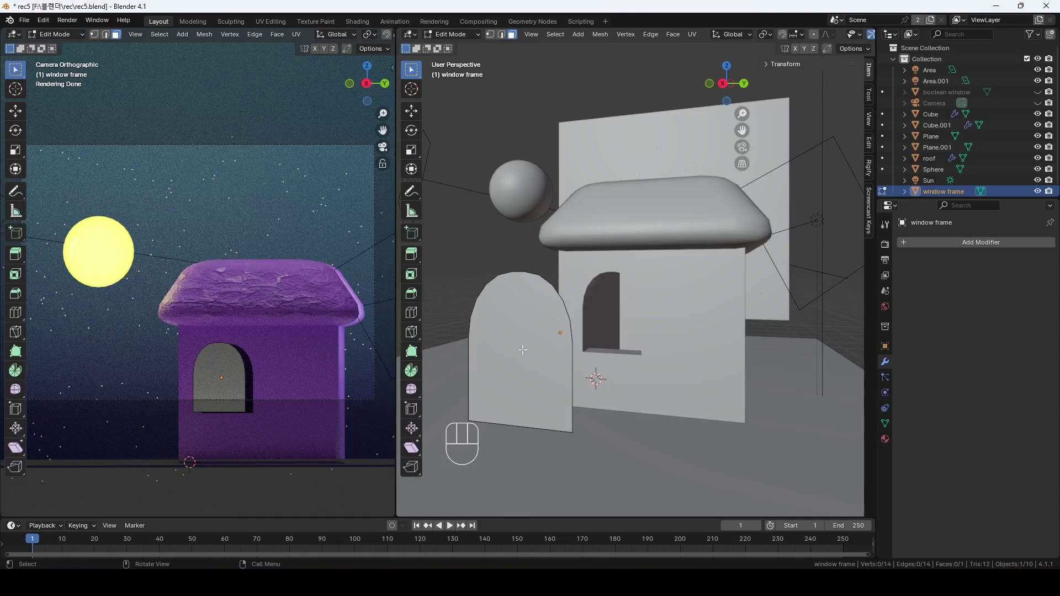
key(a)
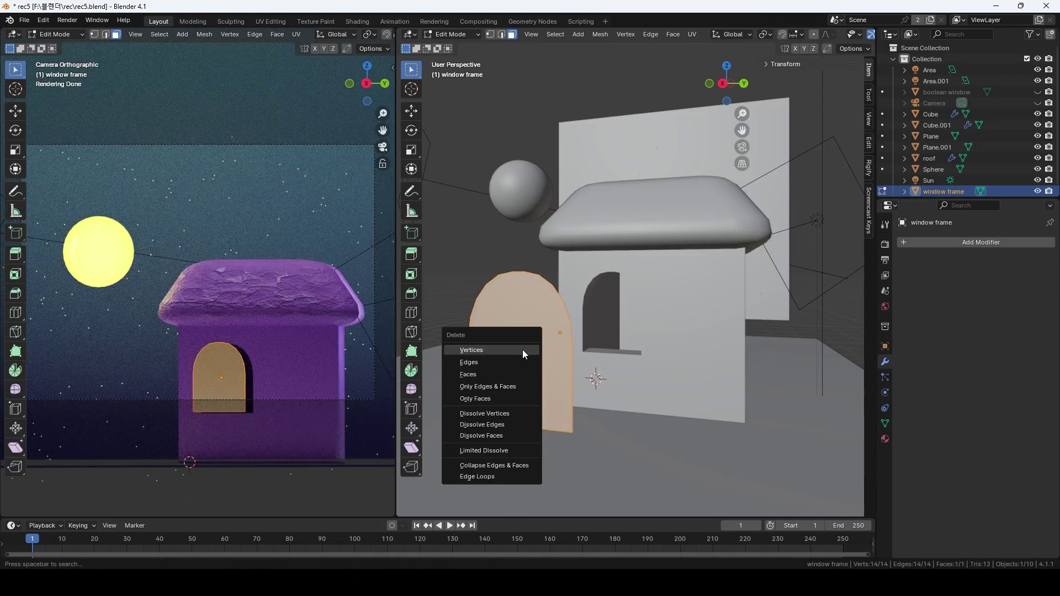
click(501, 398)
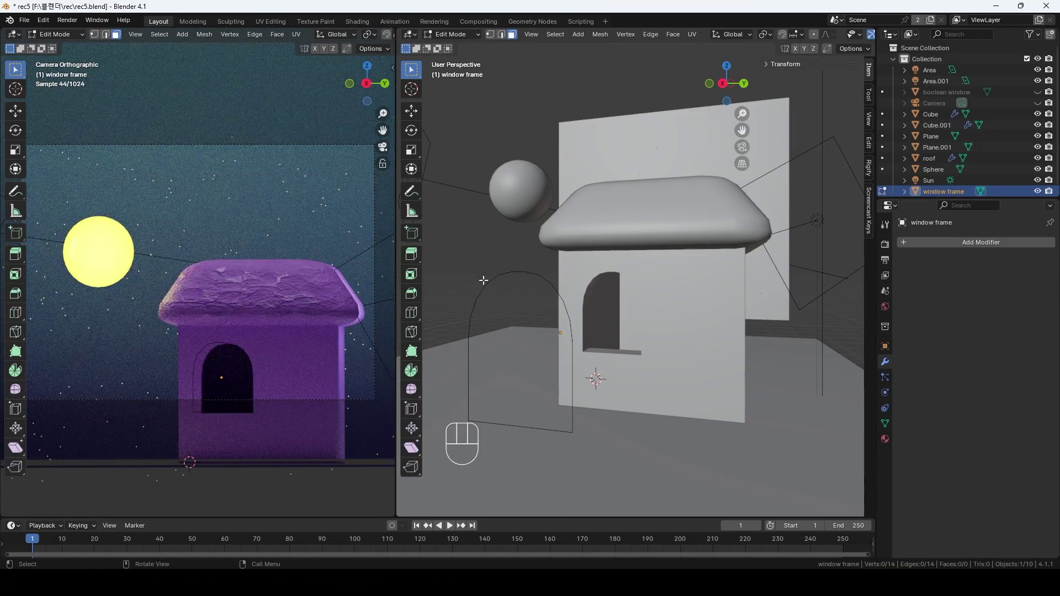
Select all vertices of the arched outline, extrude them along negative X toward the house, and return to Object Mode
drag(469, 273, 581, 460)
click(489, 35)
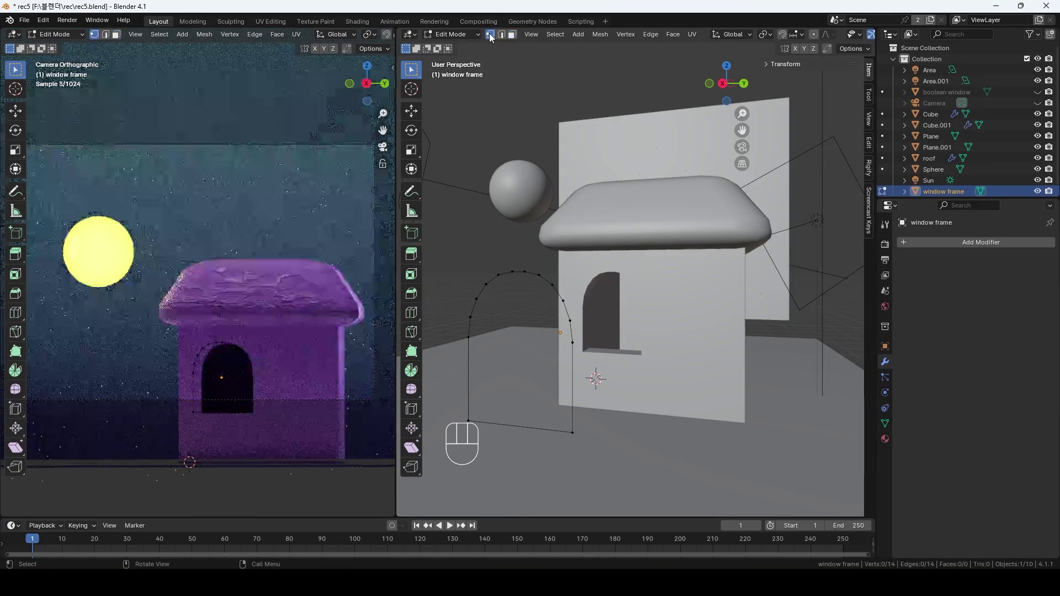
drag(450, 249, 610, 470)
key(e)
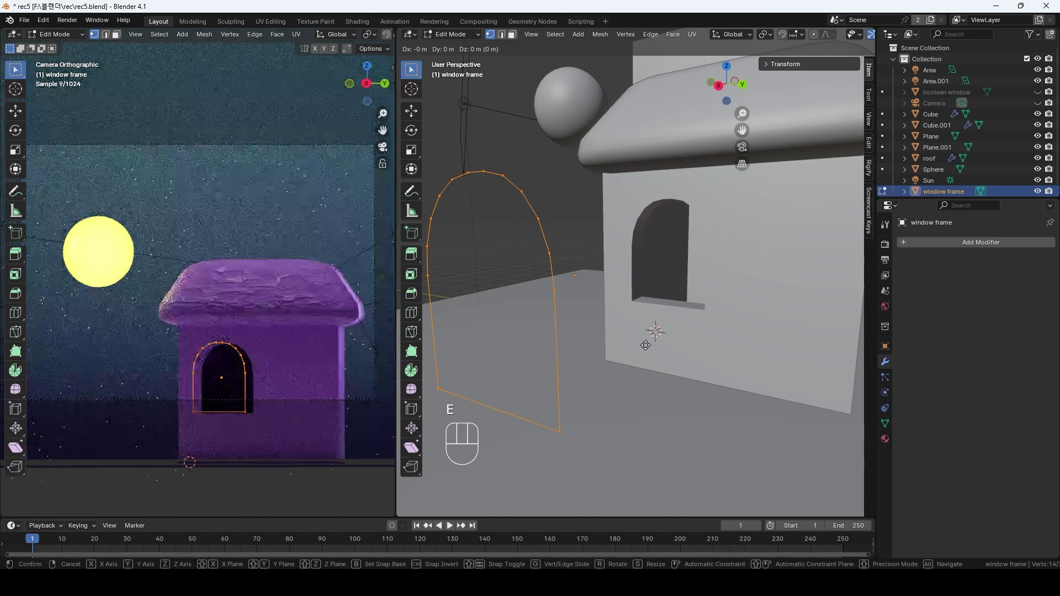
key(x)
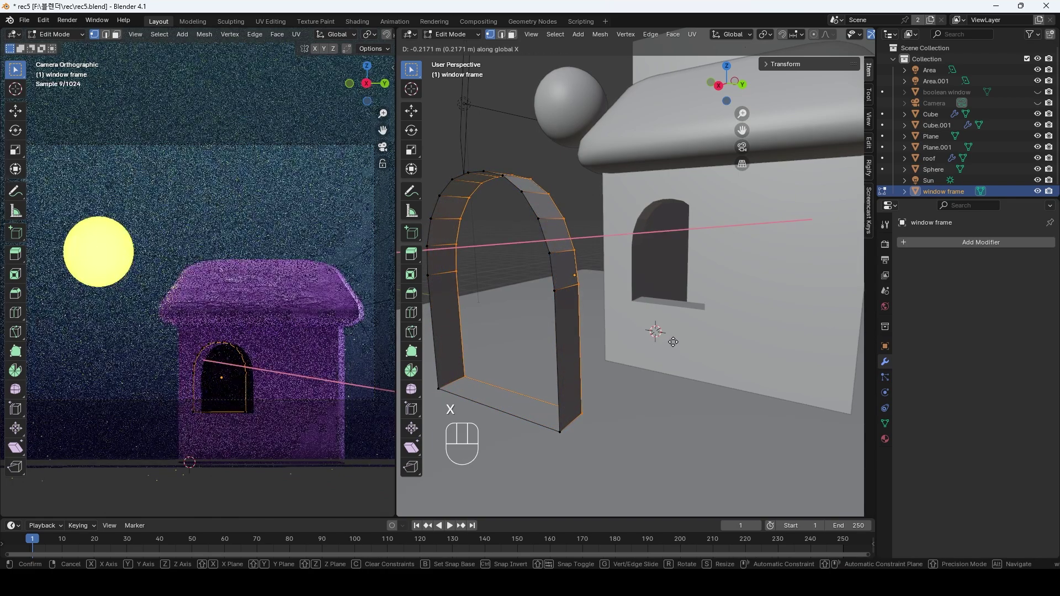
click(677, 336)
key(Tab)
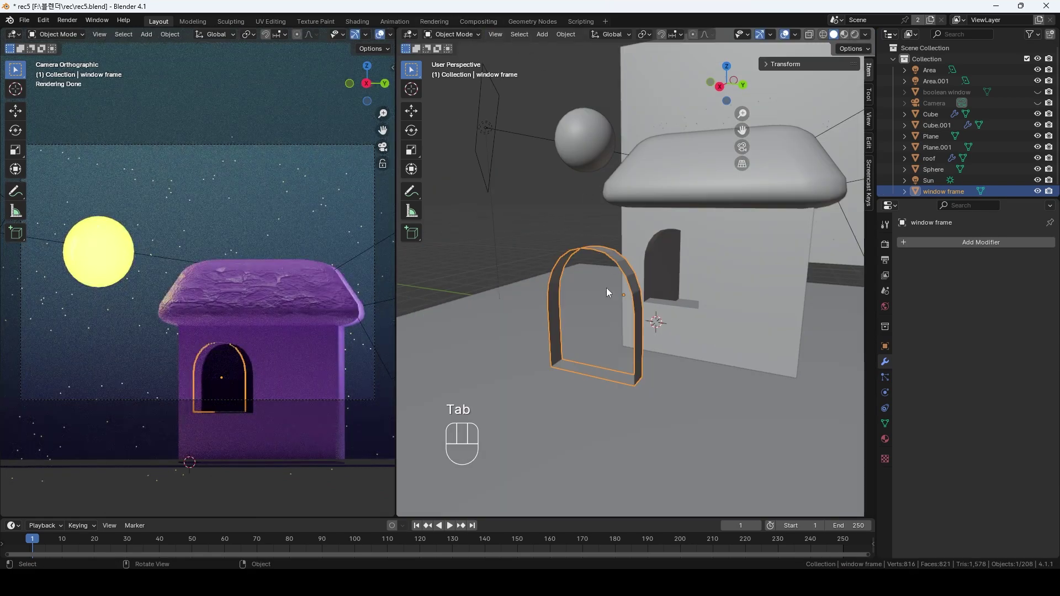
Apply all transforms to the window frame and set its origin to its geometry
scroll(606, 288, up, 2)
middle_drag(631, 301, 633, 297)
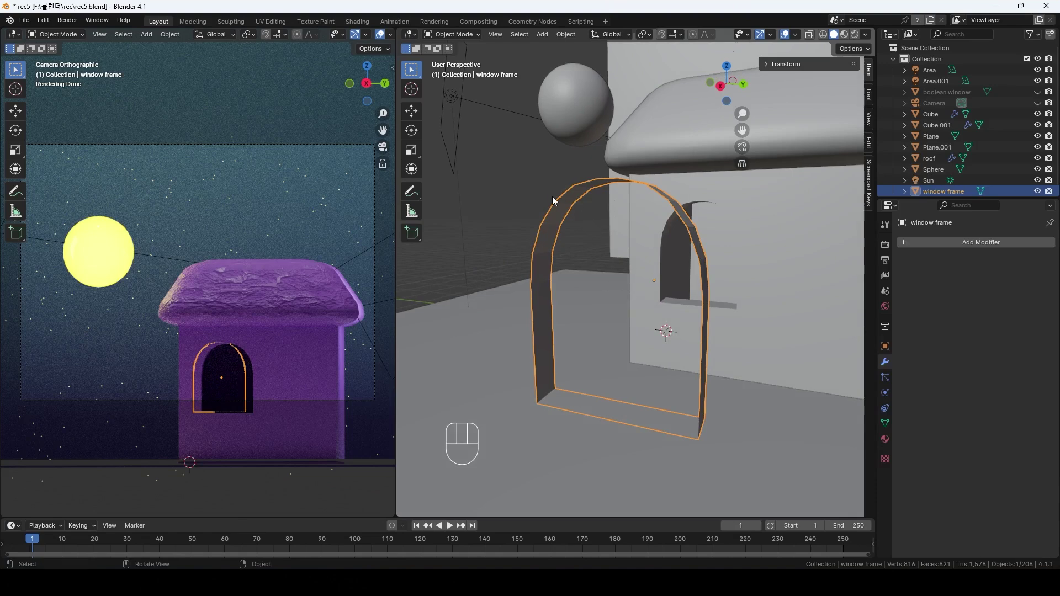
middle_drag(625, 242, 693, 254)
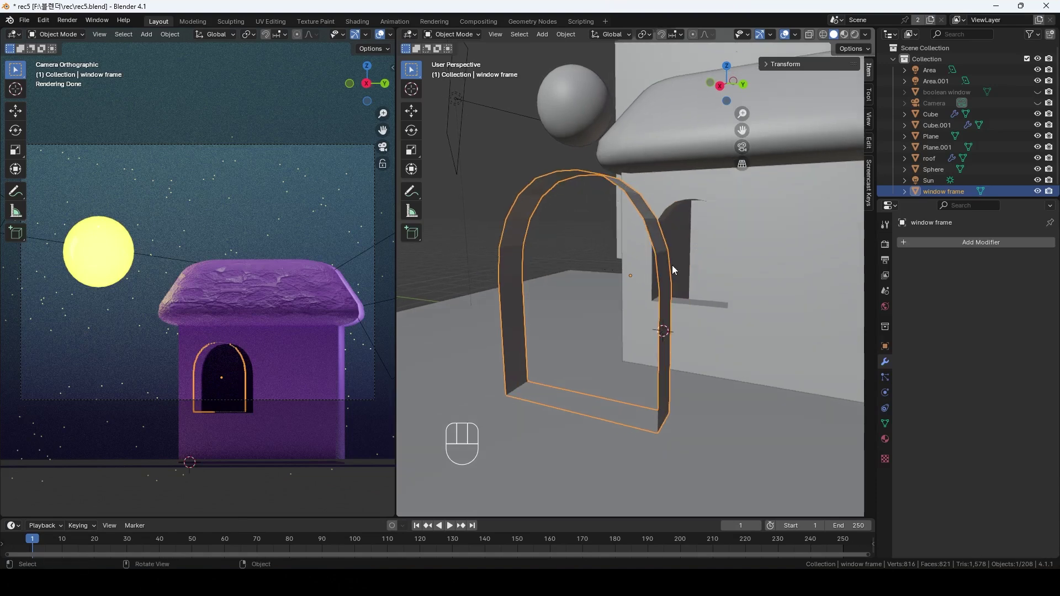
key(ctrl+a)
click(640, 301)
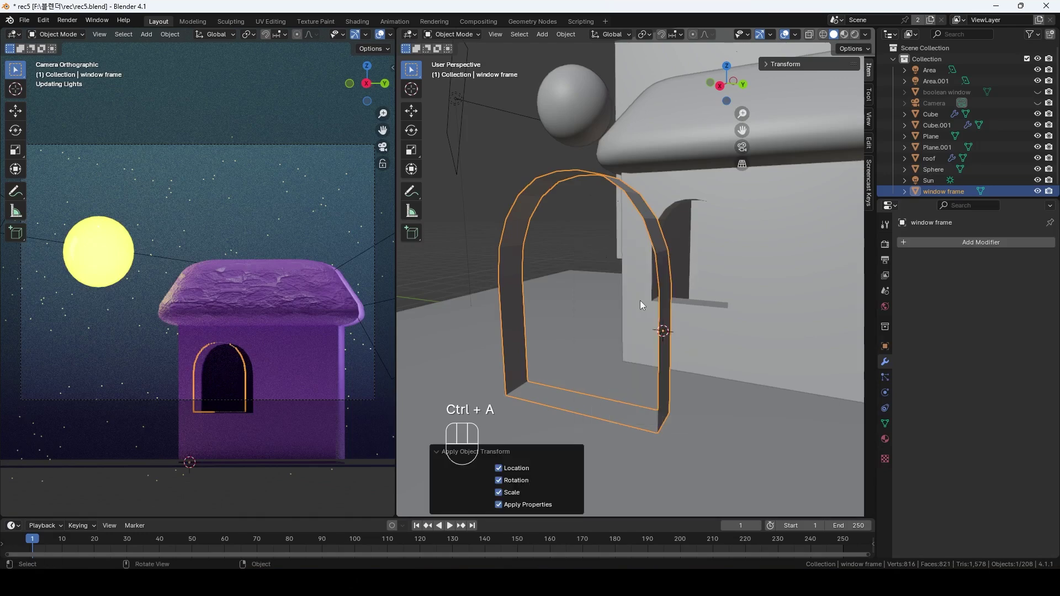
right_click(667, 297)
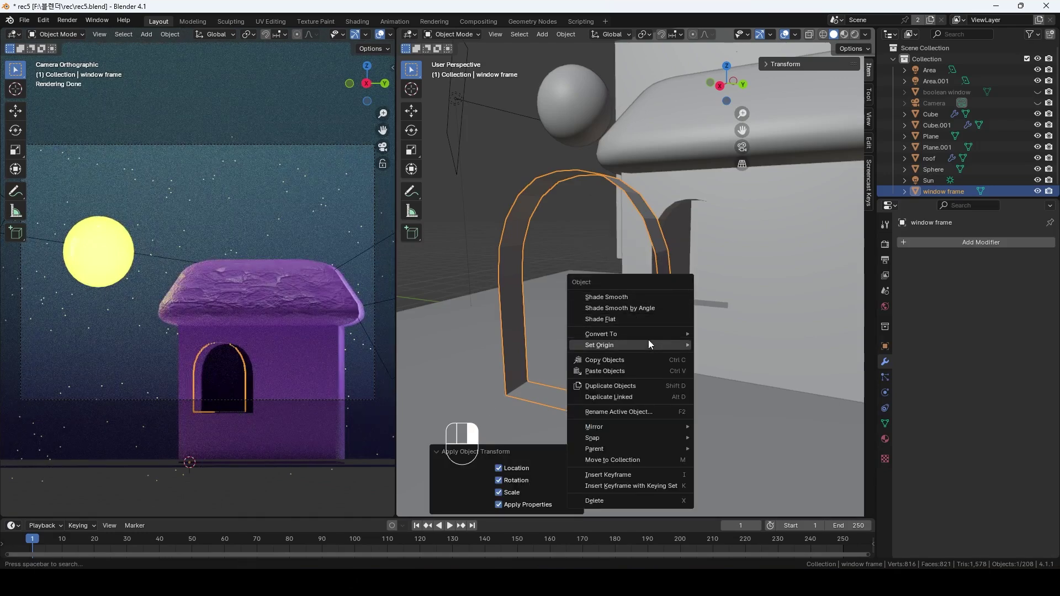
mouse_move(646, 342)
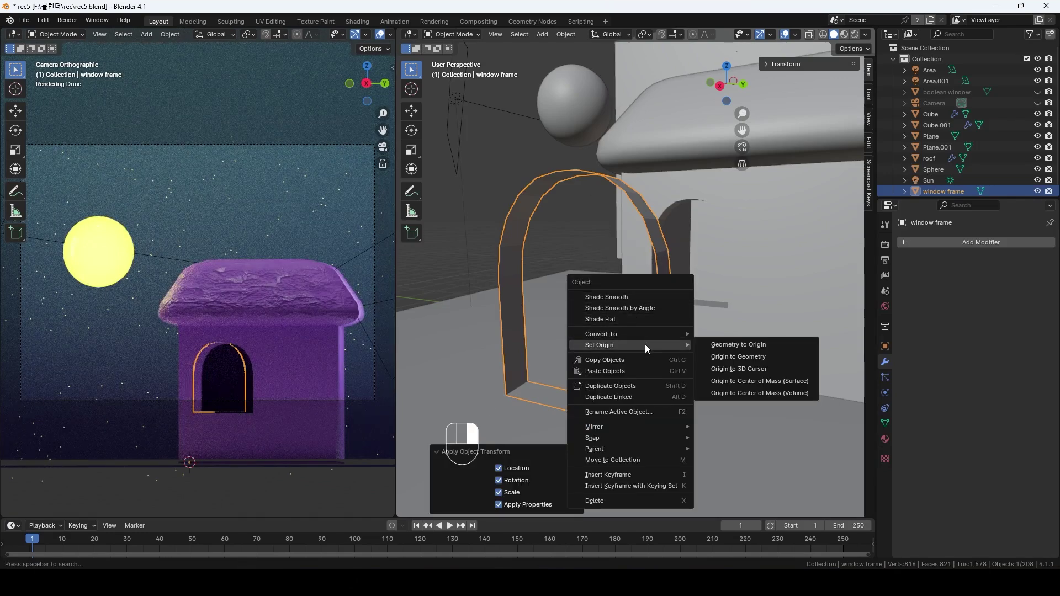
click(730, 356)
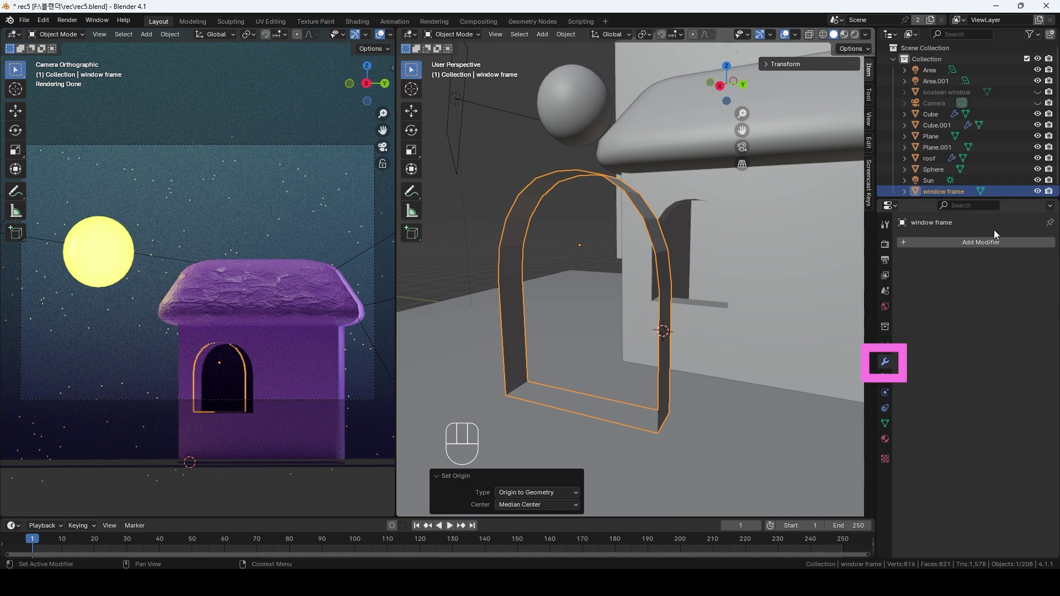
Add a Solidify modifier to the window frame with a thickness of 0.18 m and Even Thickness enabled
click(922, 241)
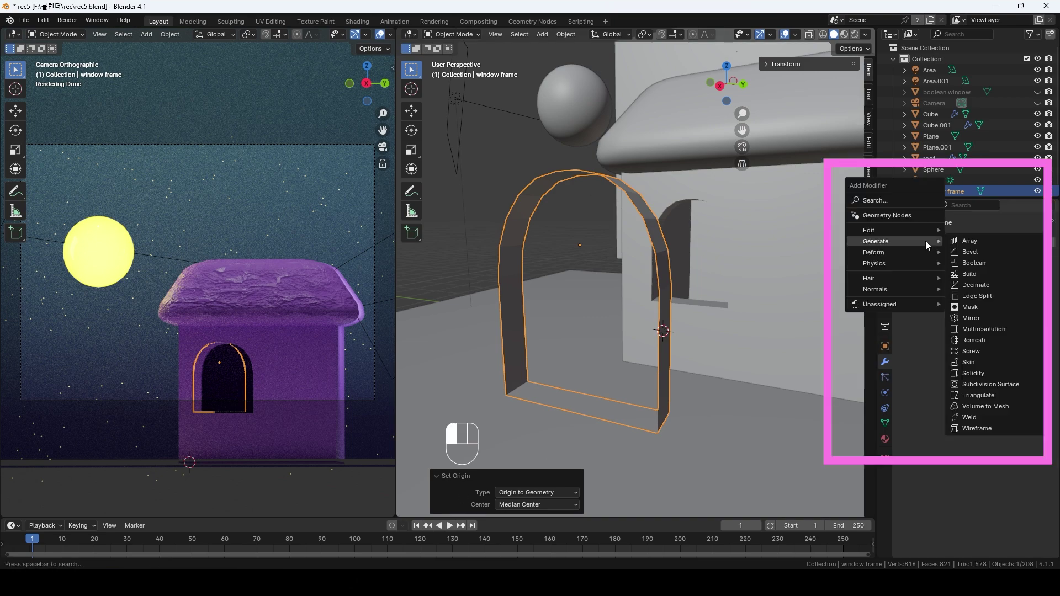
click(992, 372)
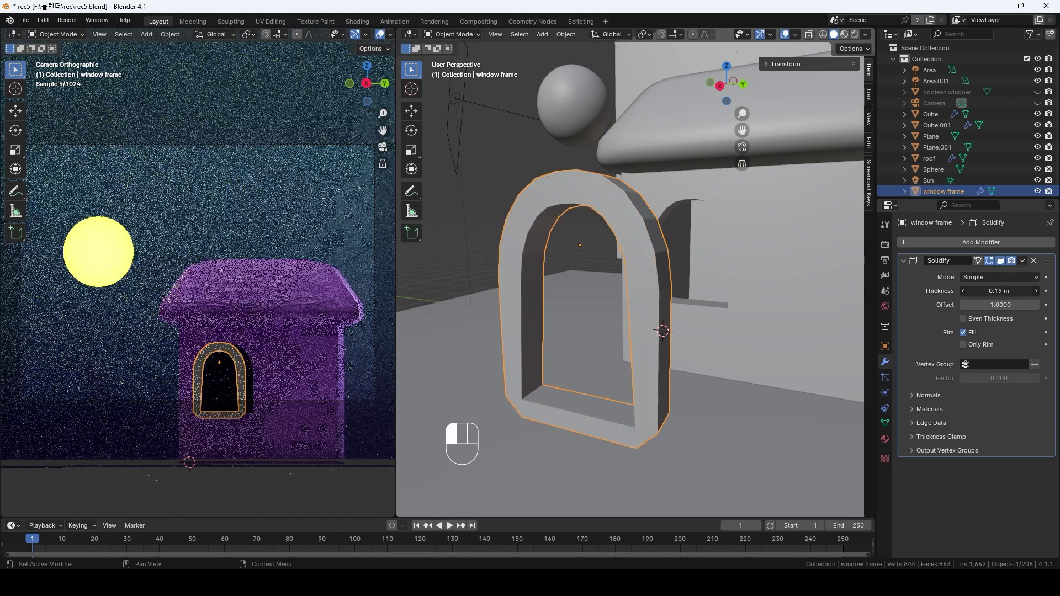
drag(1000, 291, 997, 291)
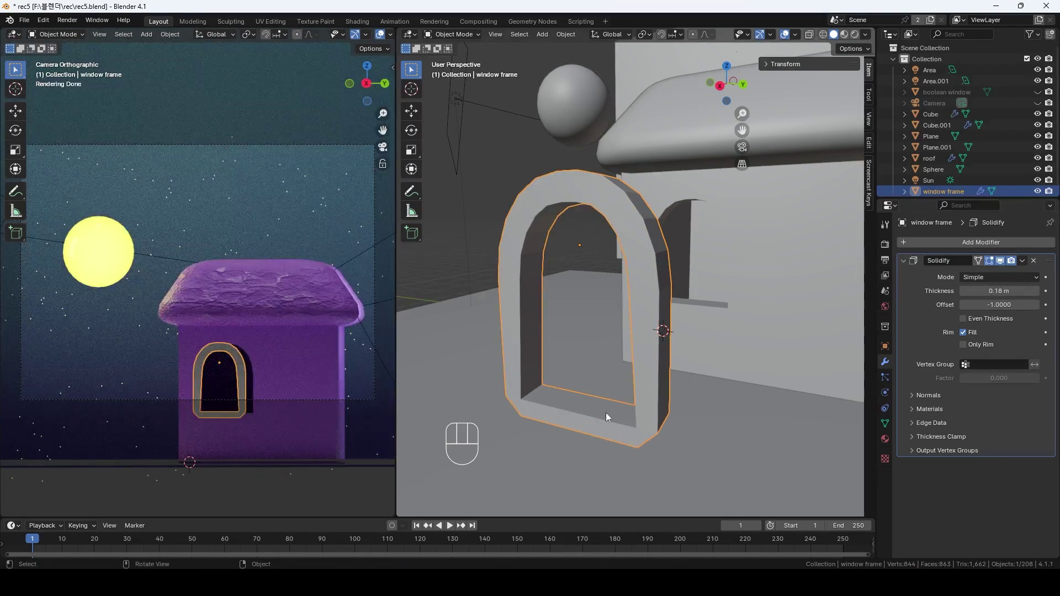
click(990, 318)
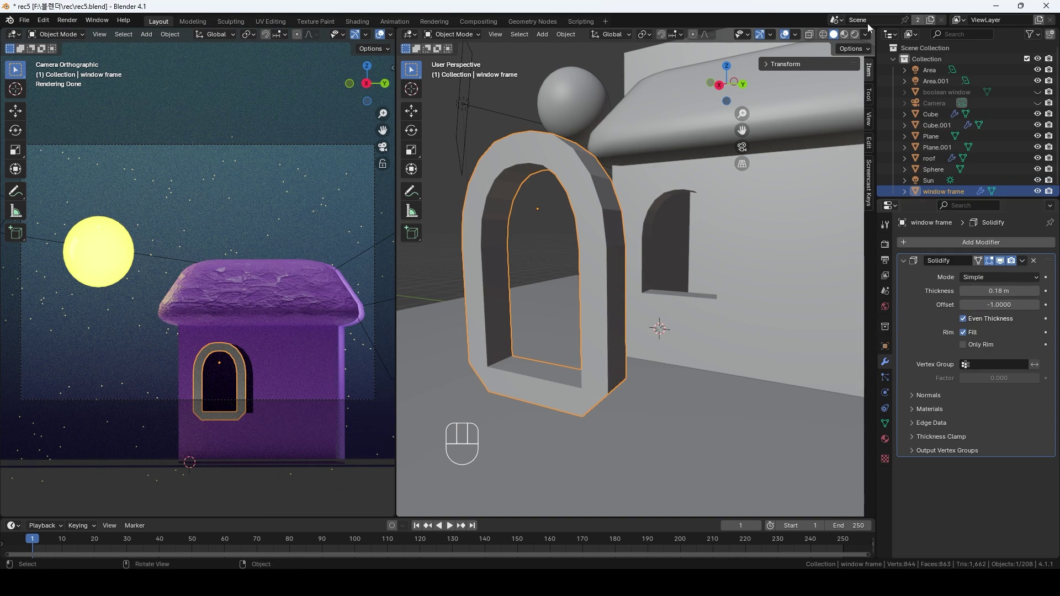
Turn on the Face Orientation overlay and examine the lower corners of the window frame for flipped faces
click(796, 34)
click(765, 234)
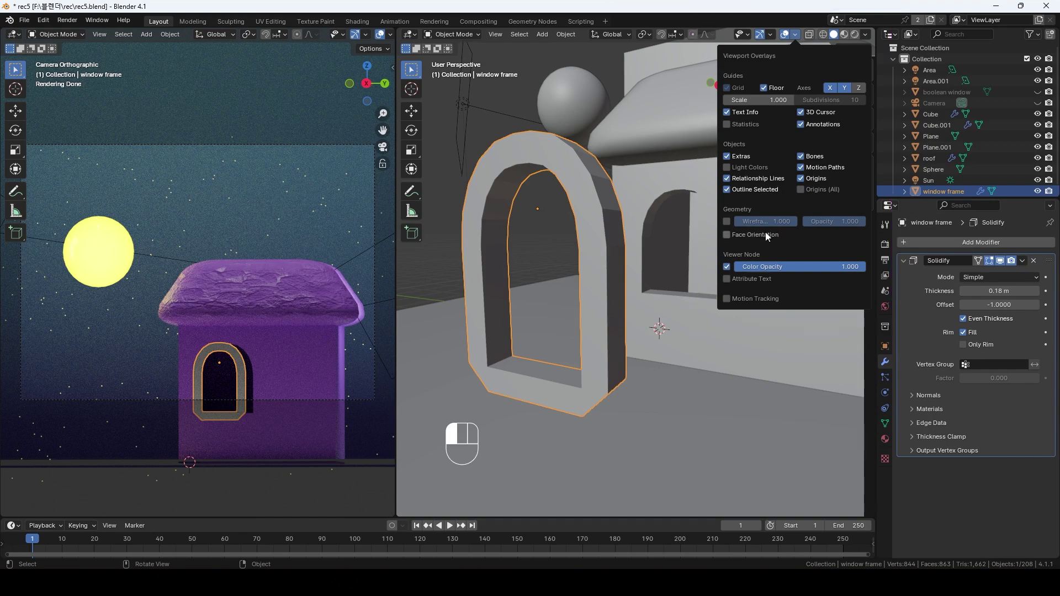
middle_drag(632, 338, 623, 308)
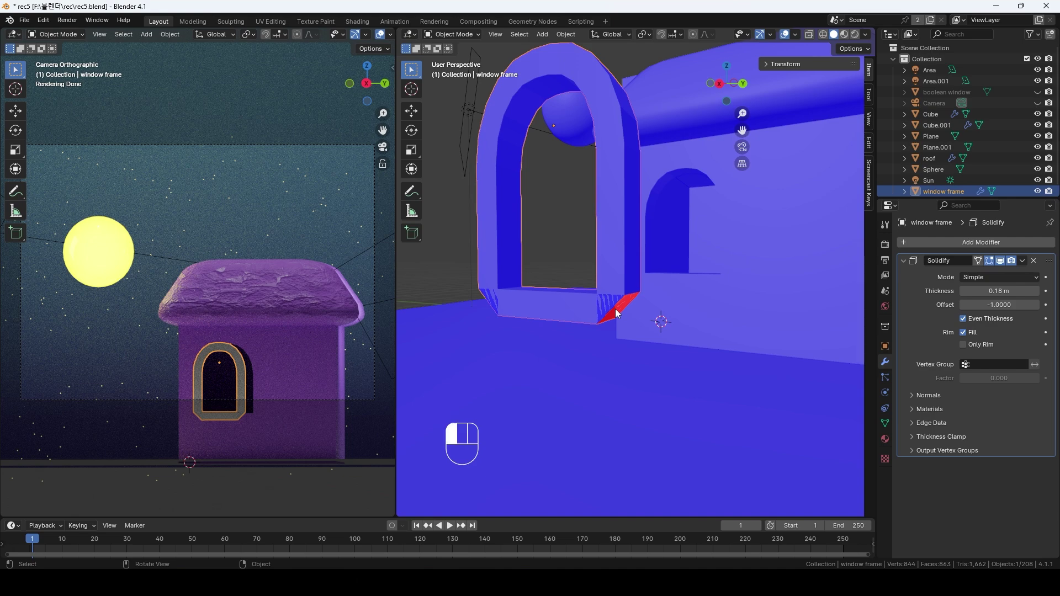
middle_drag(614, 309, 608, 373)
In Edit Mode, recalculate the normals of the window frame's bottom face, return to Object Mode, and turn off the Face Orientation overlay
key(Tab)
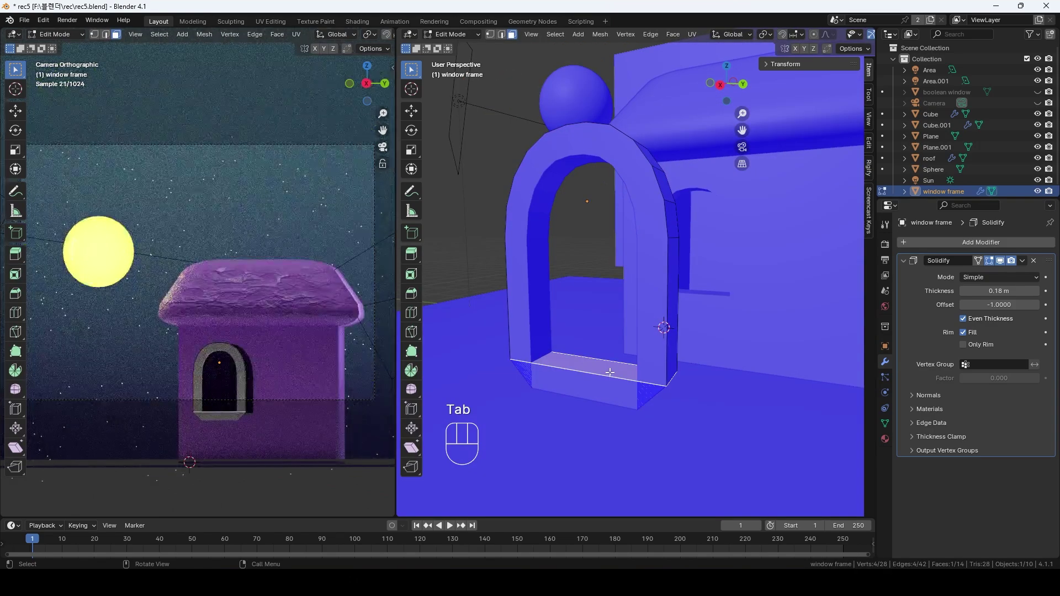
click(603, 332)
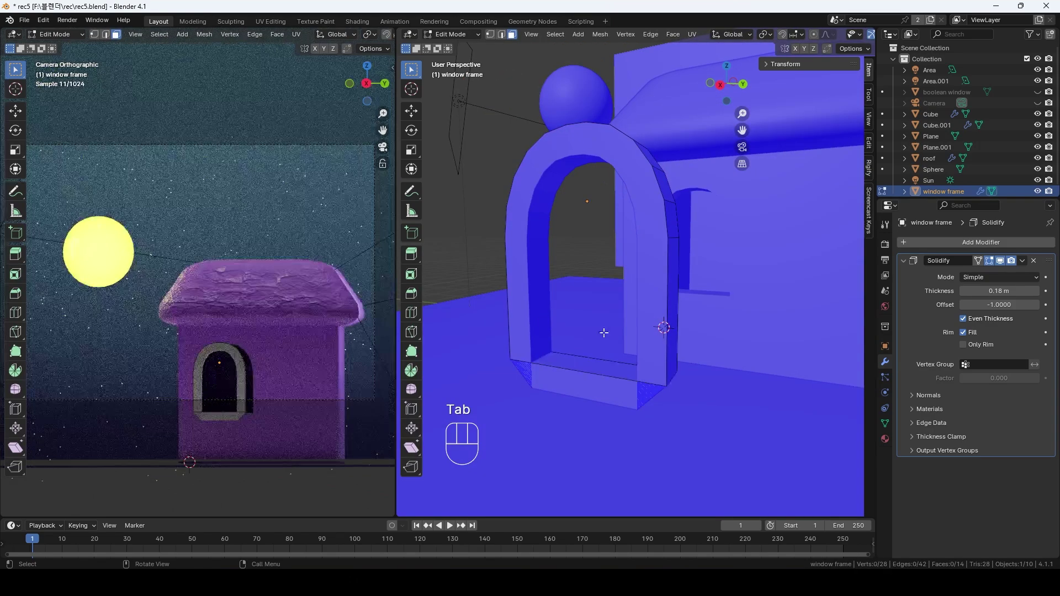
click(600, 364)
middle_drag(663, 379, 574, 305)
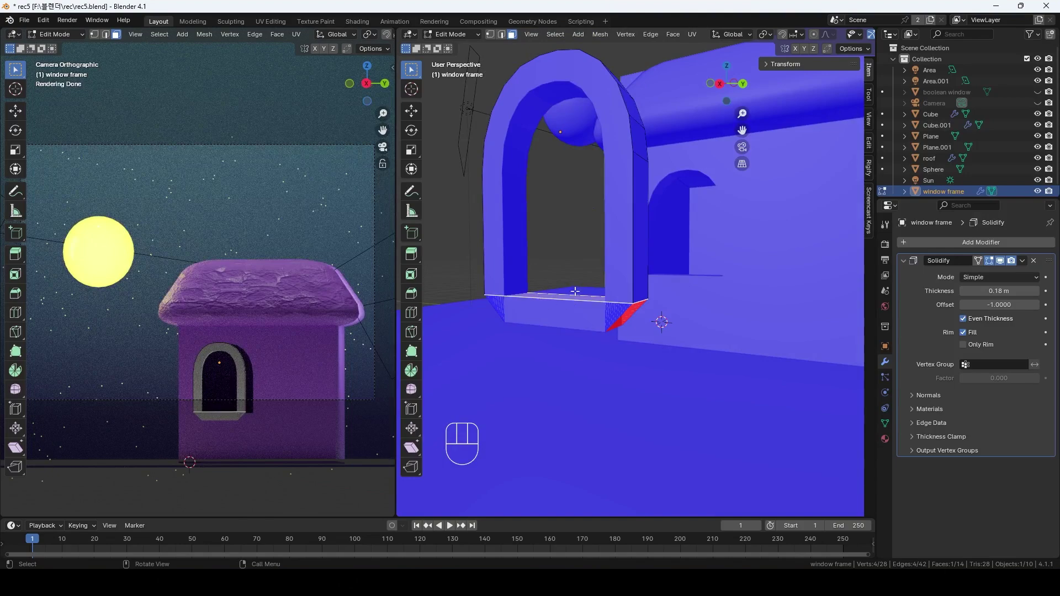
key(shift+n)
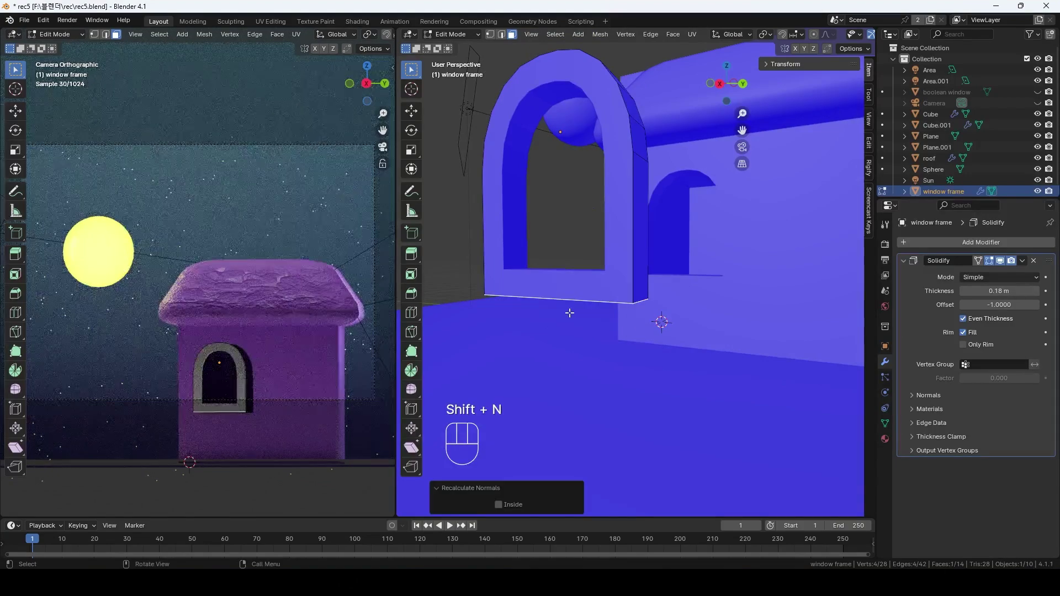
middle_drag(543, 259, 600, 150)
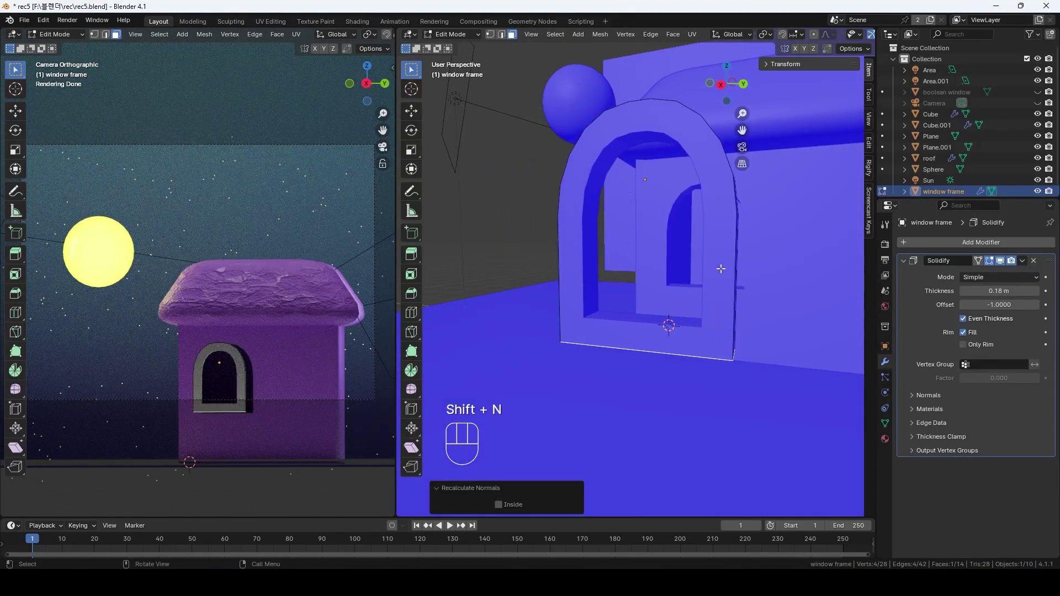
key(Tab)
click(795, 35)
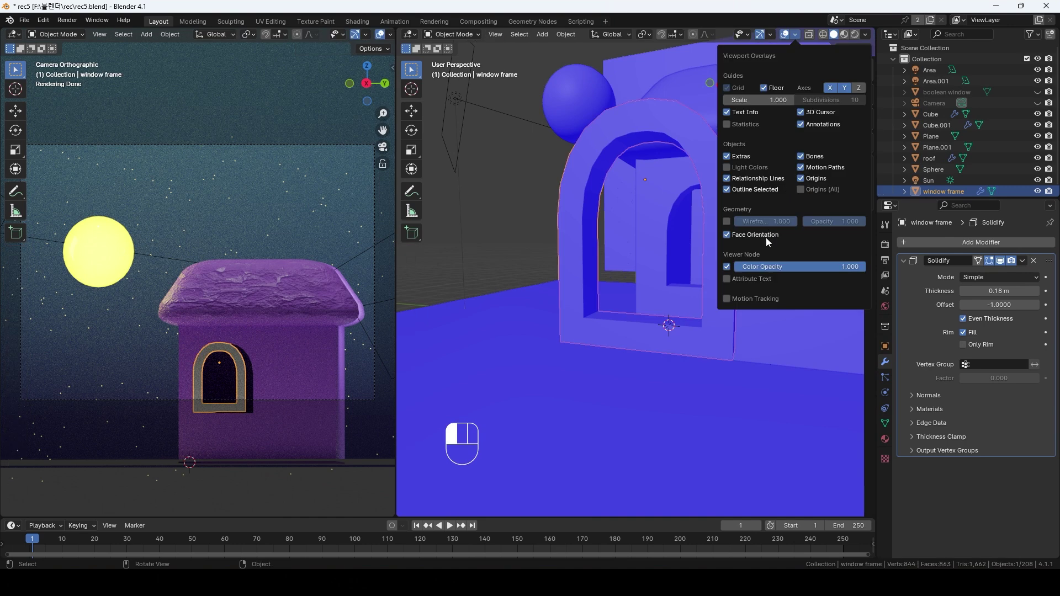
click(766, 236)
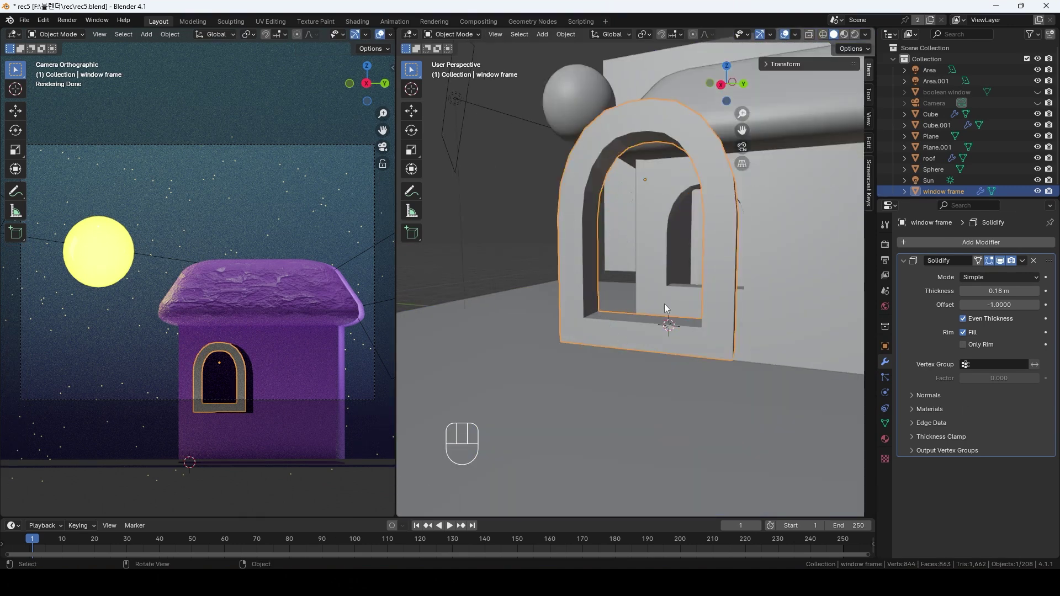
Move the window frame along the X axis until it sits in the house wall around the arched opening
middle_drag(669, 279, 667, 275)
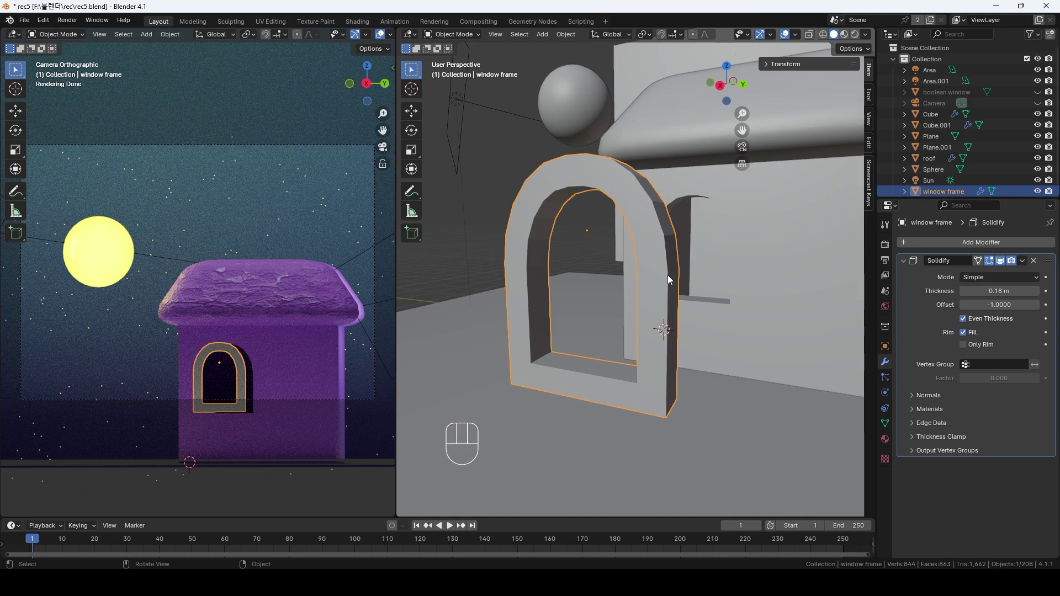
middle_drag(714, 331, 707, 337)
key(g)
key(x)
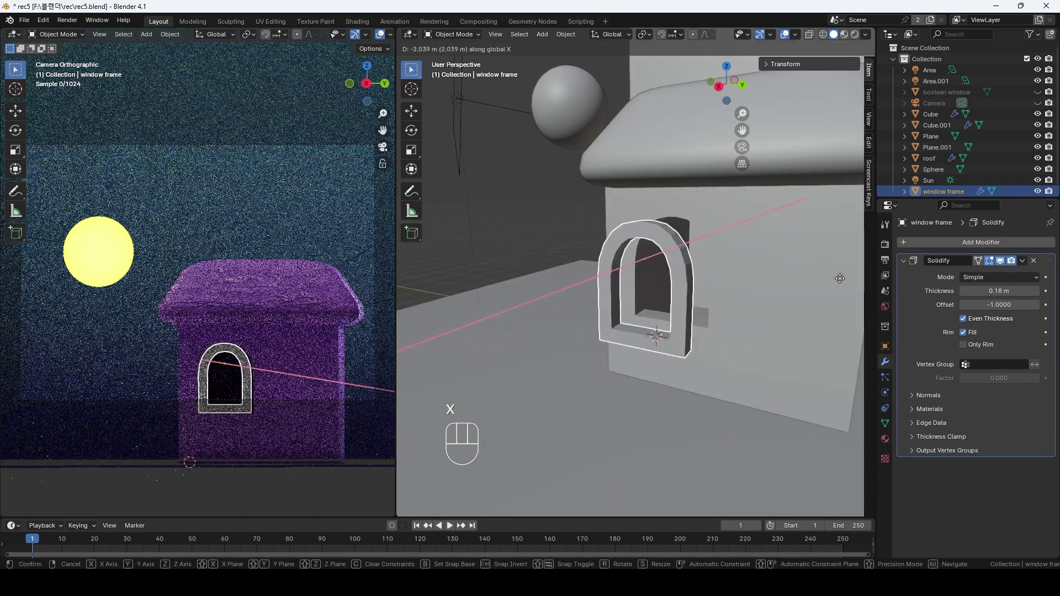
click(868, 259)
scroll(775, 291, up, 4)
shift+middle_drag(775, 291, 717, 265)
Select the window frame and apply all its transforms
click(717, 261)
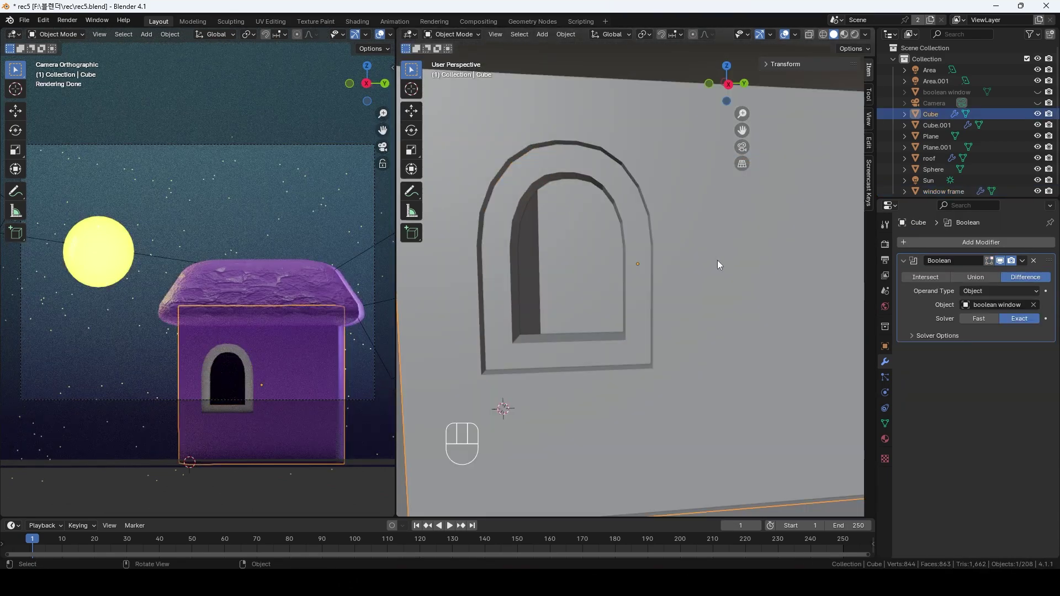
click(631, 319)
key(ctrl+a)
click(631, 318)
Add a Bevel modifier to the window frame with Clamp Overlap disabled, an amount of 0.03 m and 5 segments
click(939, 239)
mouse_move(939, 237)
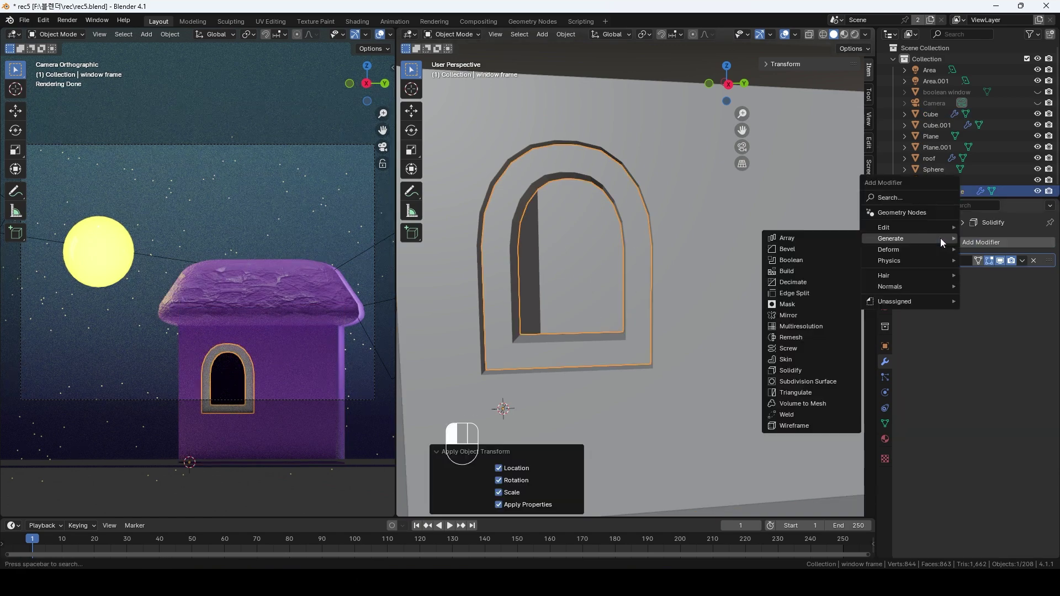
click(805, 249)
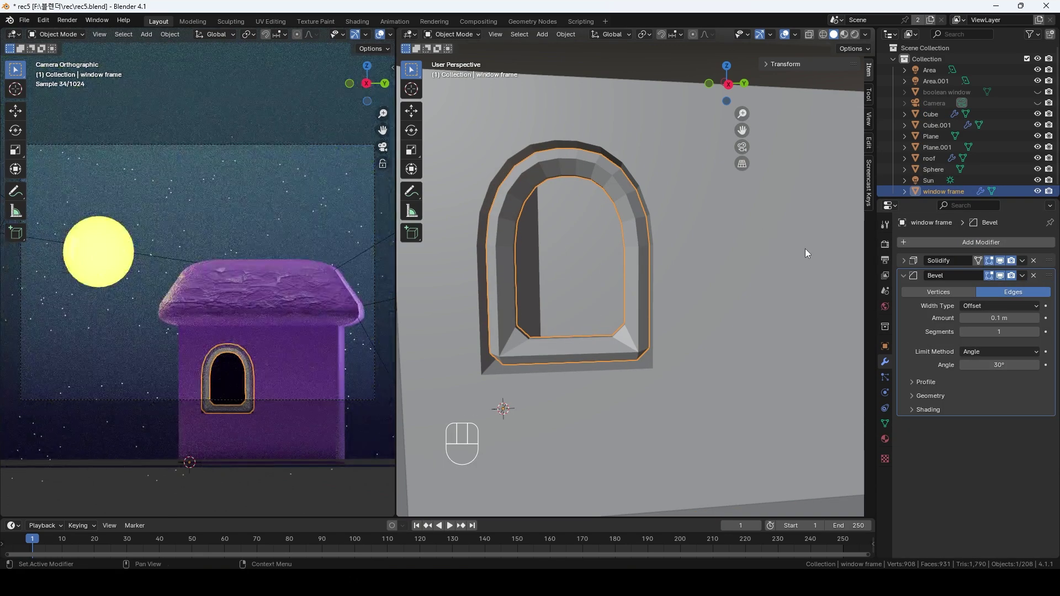
click(929, 395)
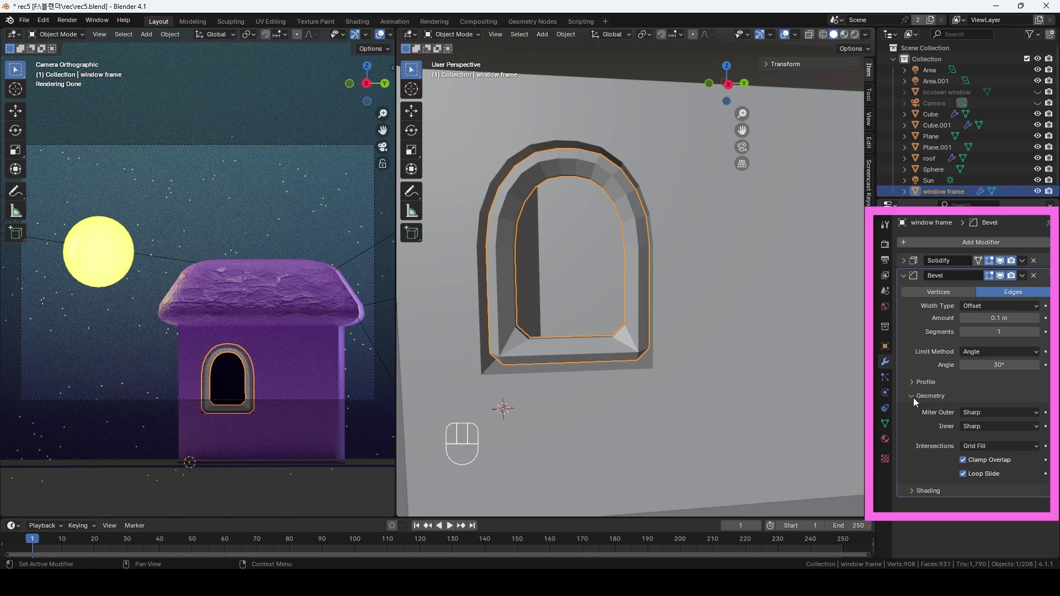
click(963, 460)
drag(999, 318, 975, 319)
click(1036, 332)
click(1036, 332)
click(1036, 332)
click(1036, 332)
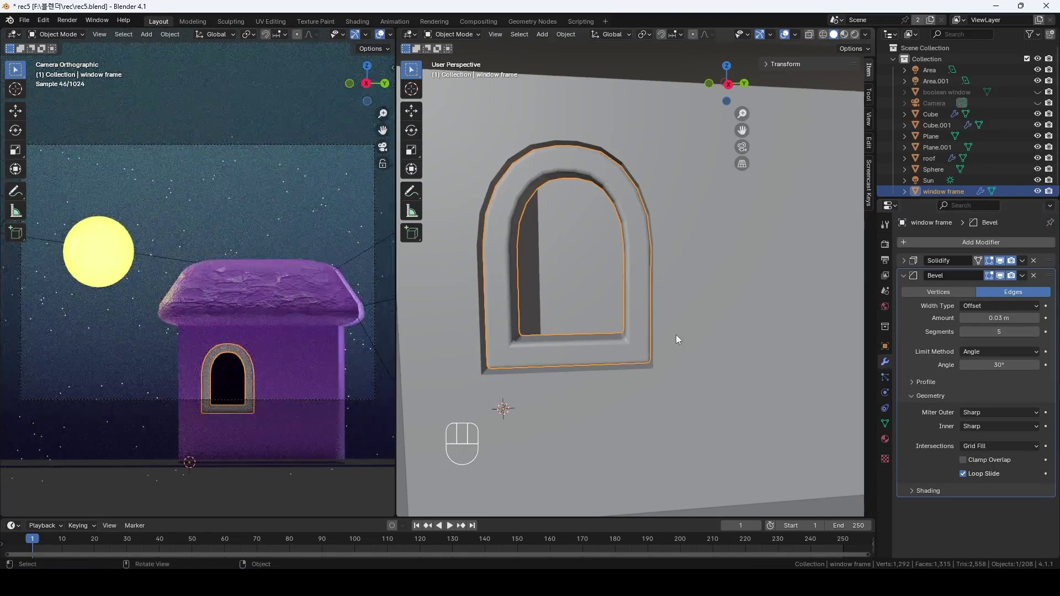
Inspect the frame's beveled edges up close and set the Bevel modifier's outer miter to Arc
scroll(577, 343, up, 3)
scroll(629, 374, down, 3)
scroll(497, 366, up, 3)
scroll(621, 400, down, 2)
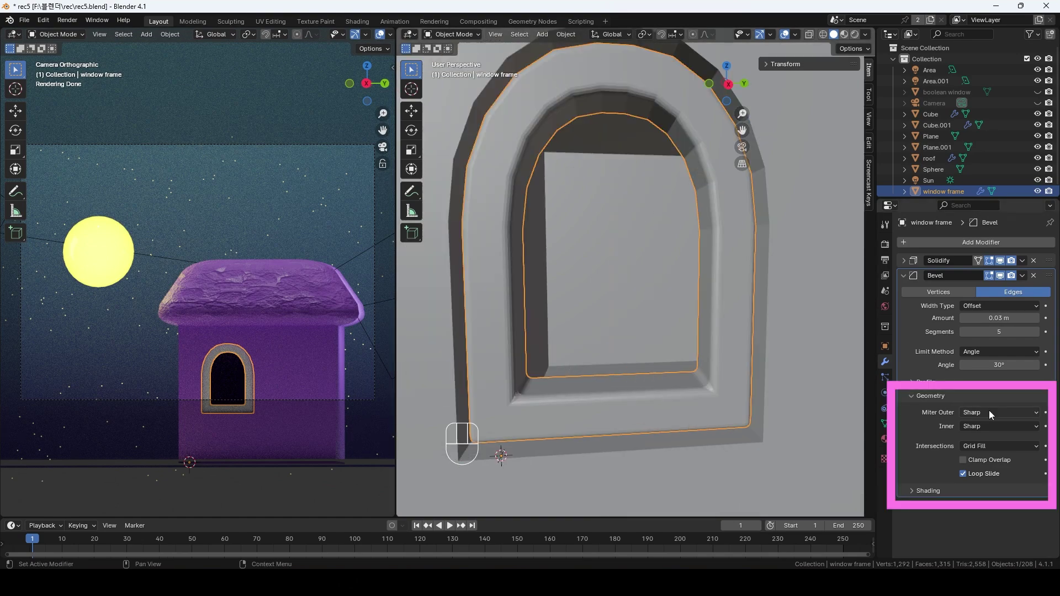
click(989, 412)
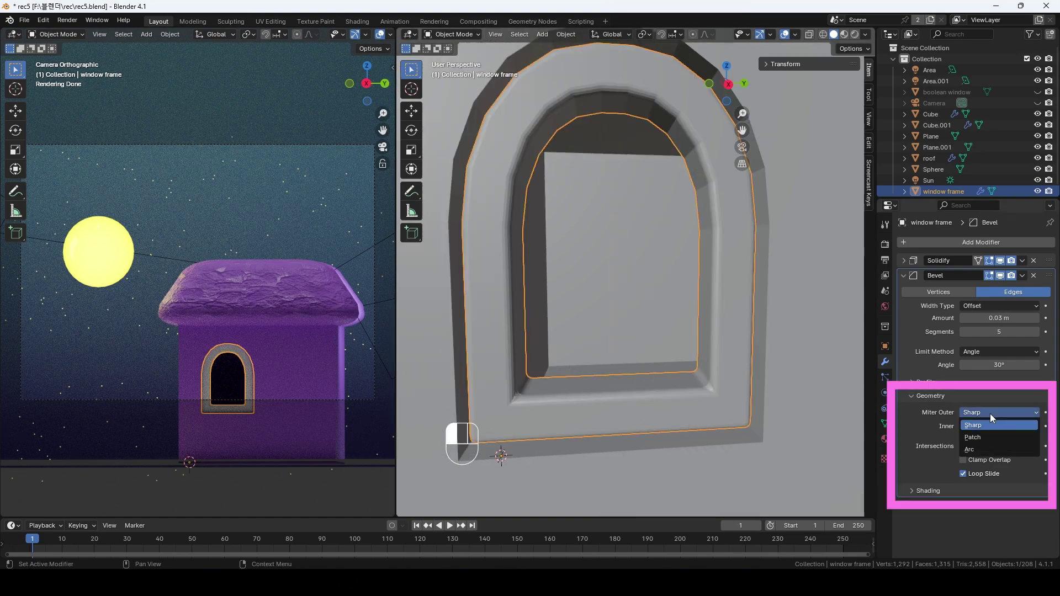
click(985, 446)
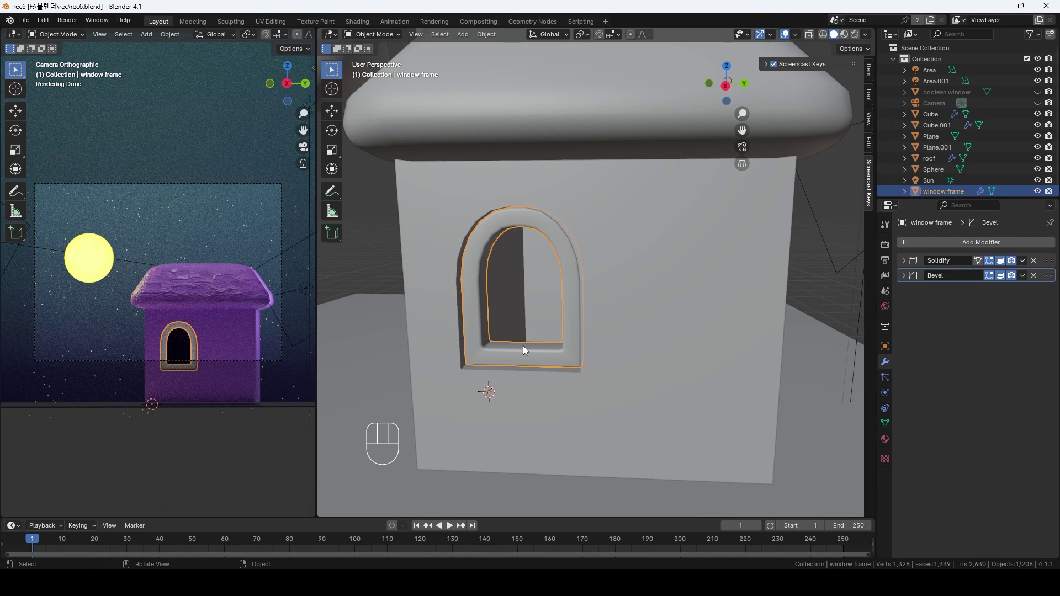
Shade the window frame smooth and set its origin to its geometry
right_click(523, 358)
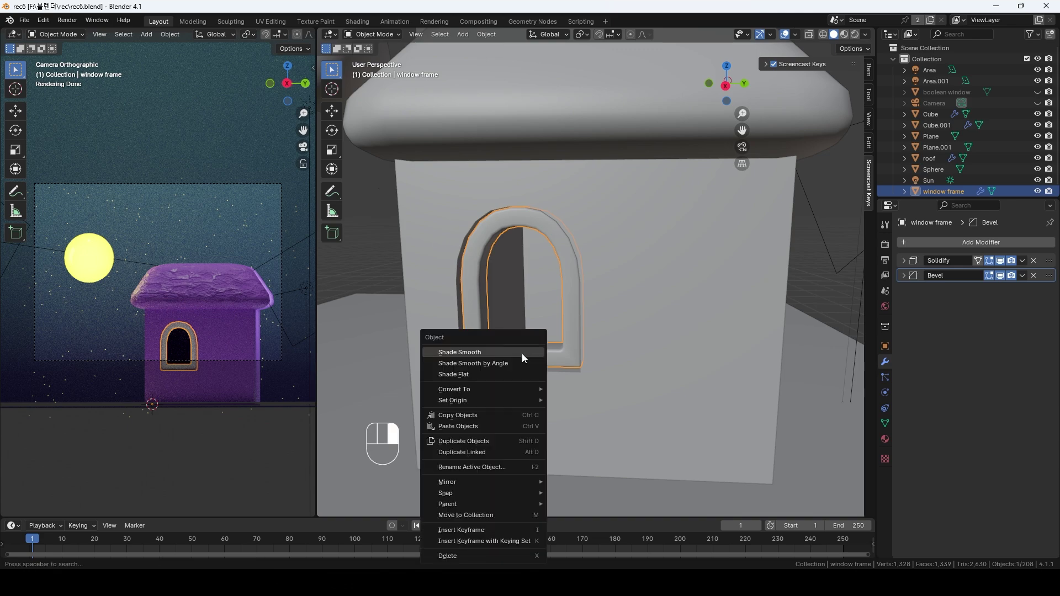
click(521, 353)
right_click(515, 356)
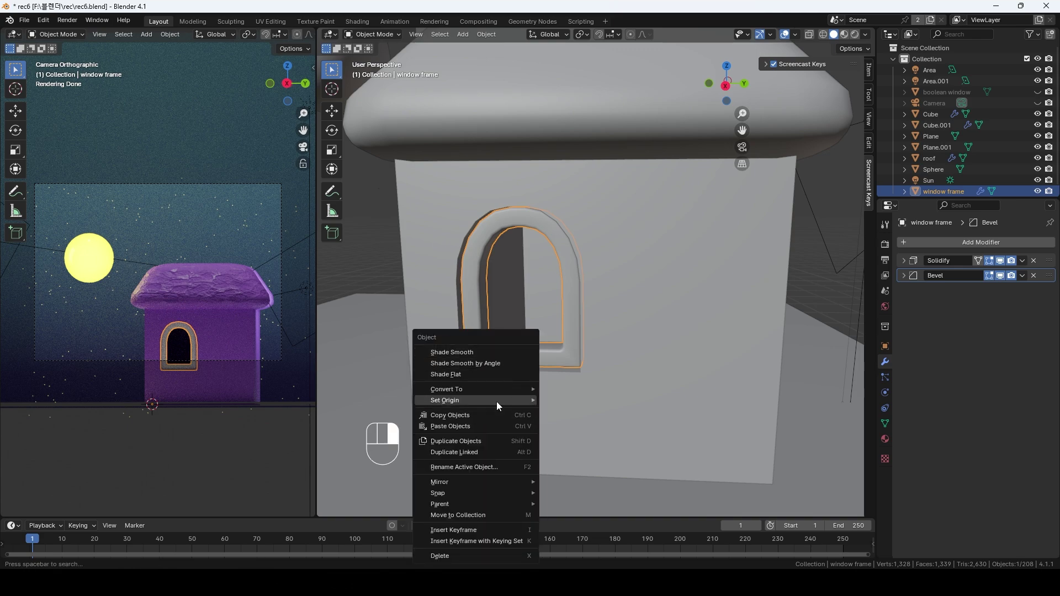
mouse_move(496, 400)
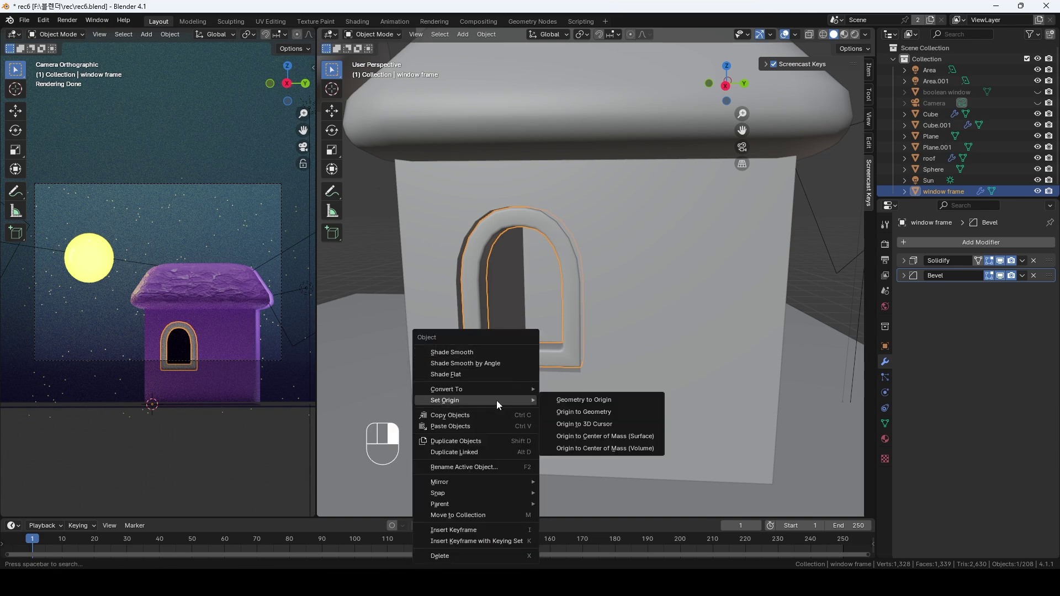
click(595, 412)
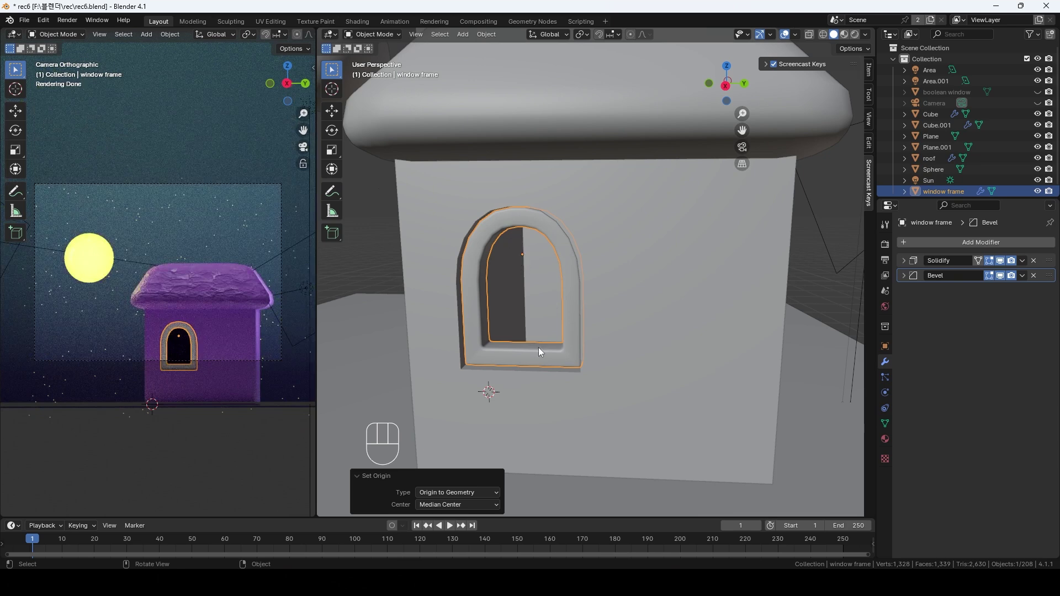
Snap the 3D cursor to the window frame and add a cube mesh at that point
key(shift+s)
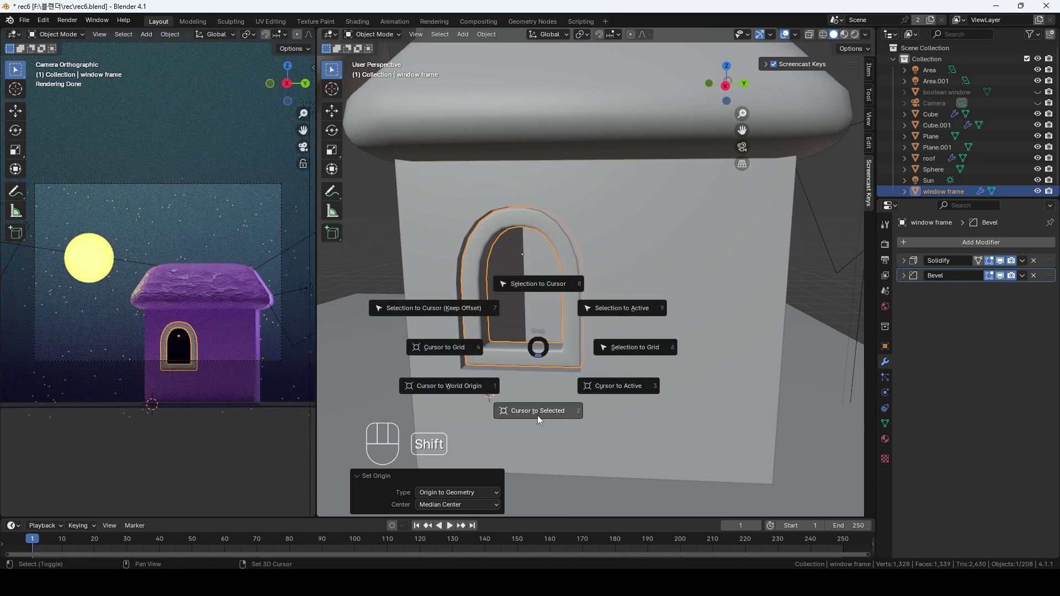
click(553, 415)
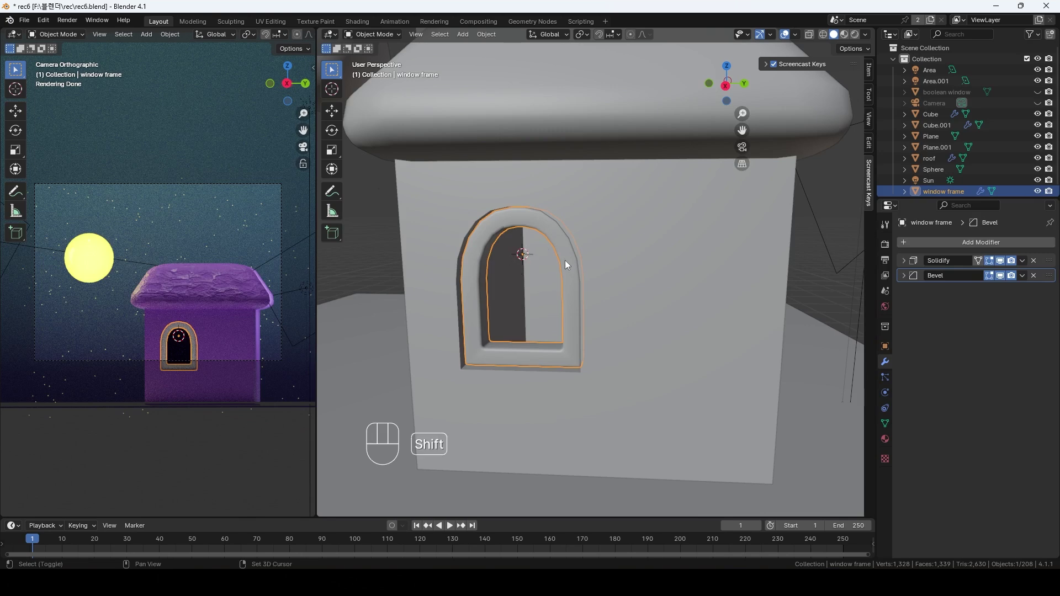
key(shift+a)
mouse_move(566, 272)
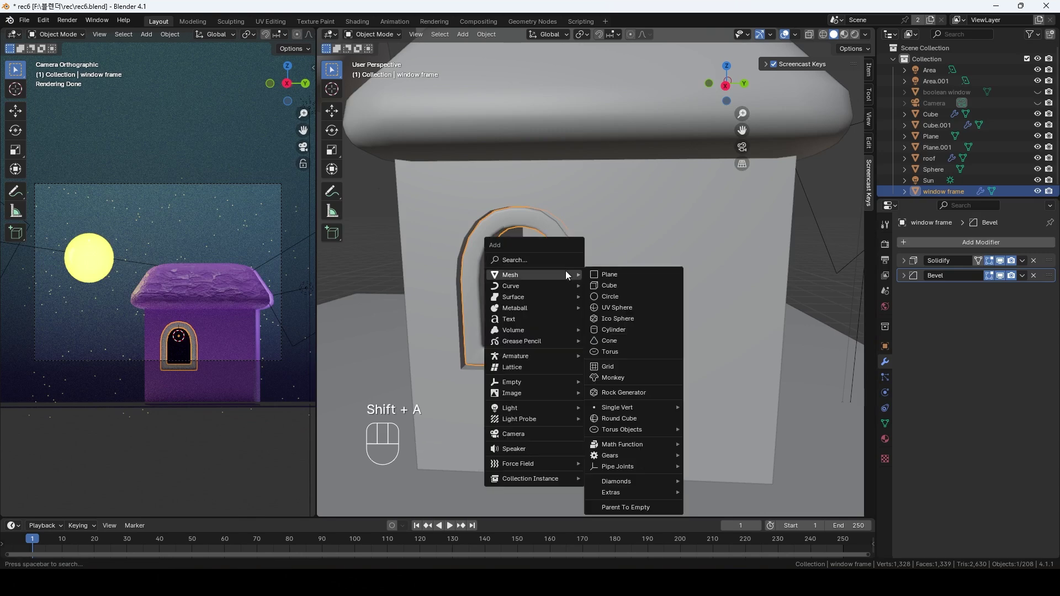
click(627, 280)
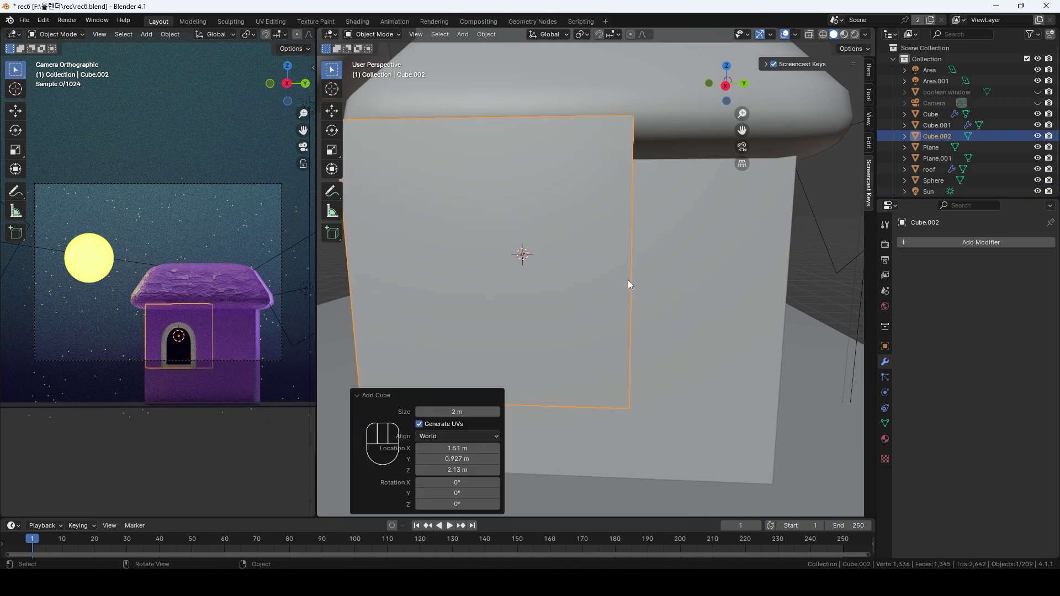
In the right view, scale the cube down to about 0.07 and stretch it along Z into a thin vertical window bar
key(KP_3)
key(s)
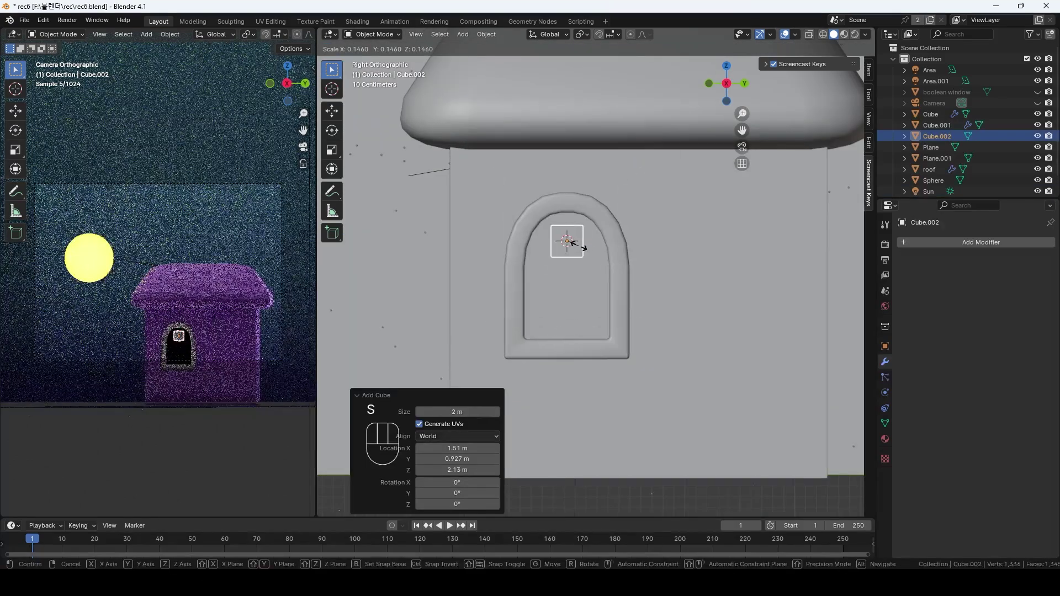
click(571, 239)
key(s)
key(z)
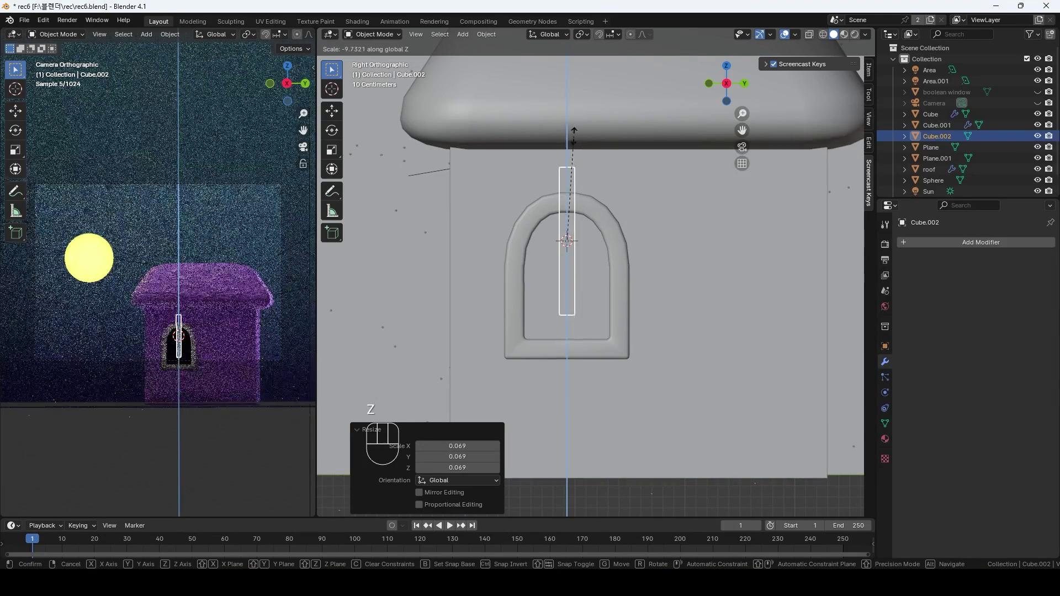
click(576, 135)
Move the vertical bar down along Z so that both ends meet the window frame
key(g)
key(z)
click(579, 167)
middle_drag(579, 167, 637, 339)
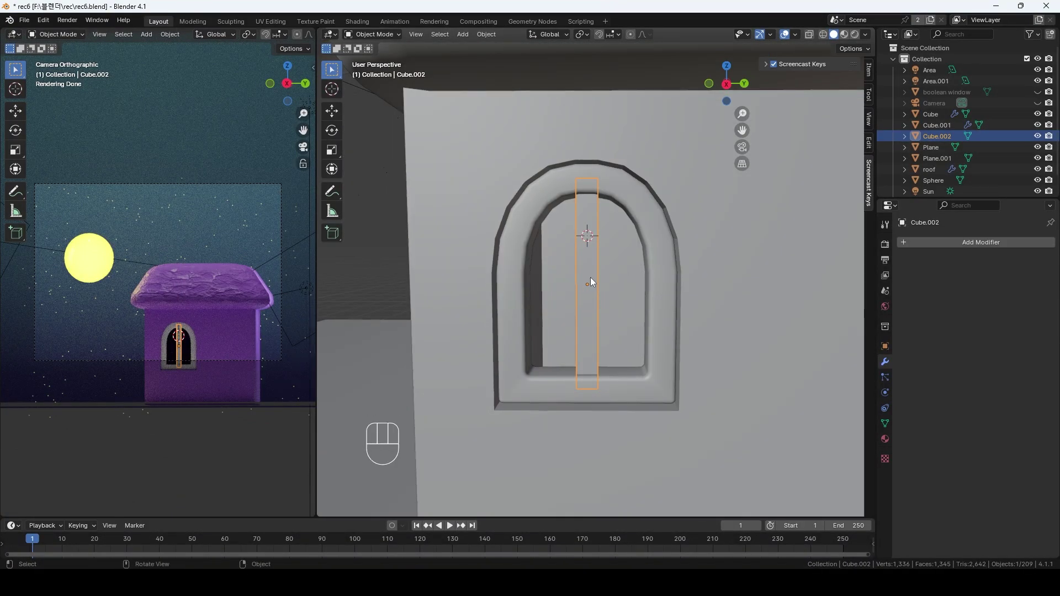
In Edit Mode, add two evenly spaced horizontal loop cuts across the vertical bar without sliding them
key(Tab)
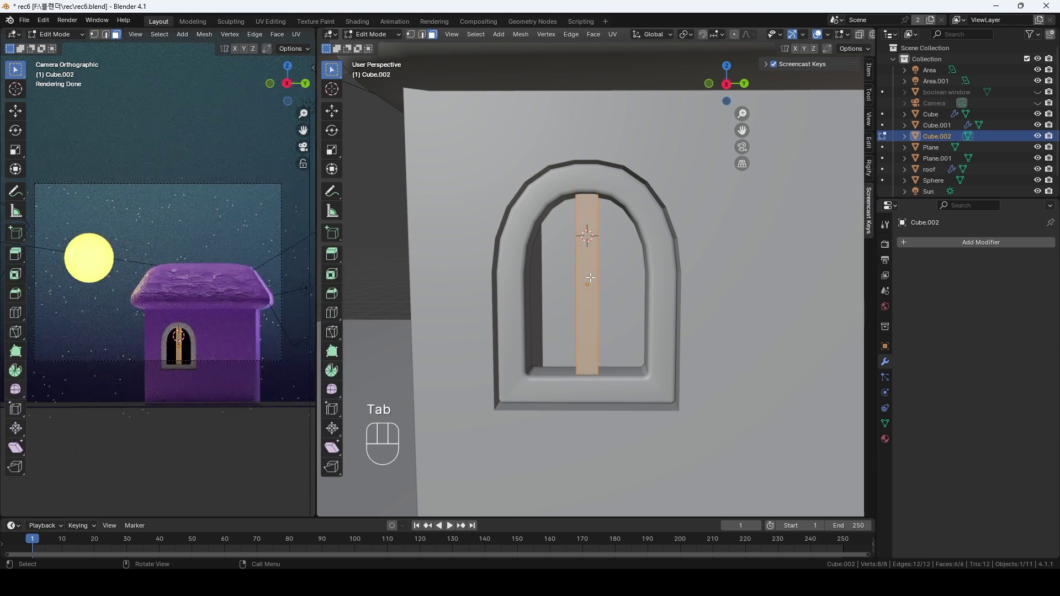
key(ctrl+r)
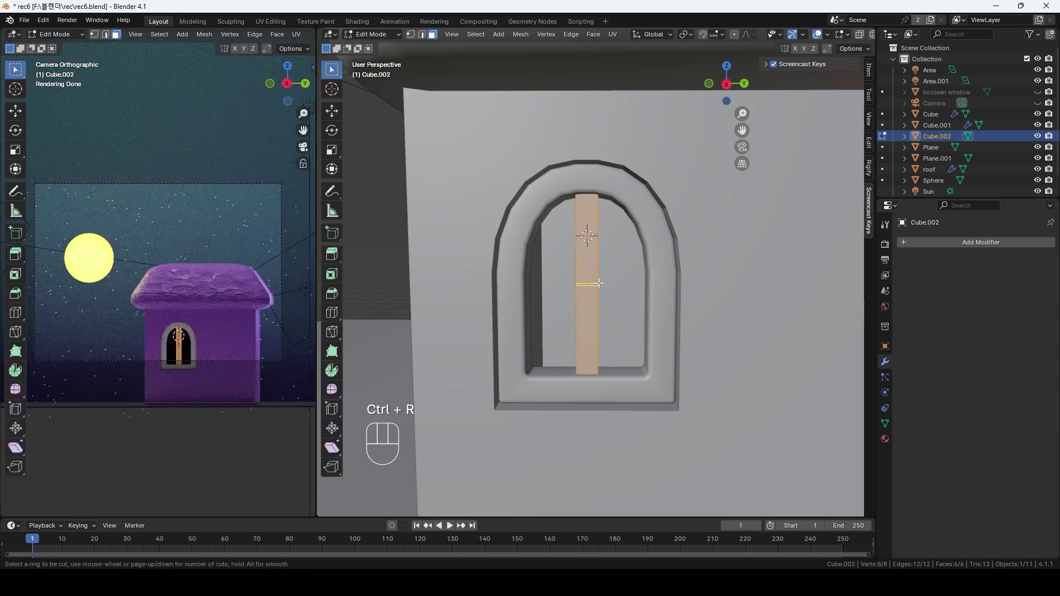
scroll(599, 284, up, 1)
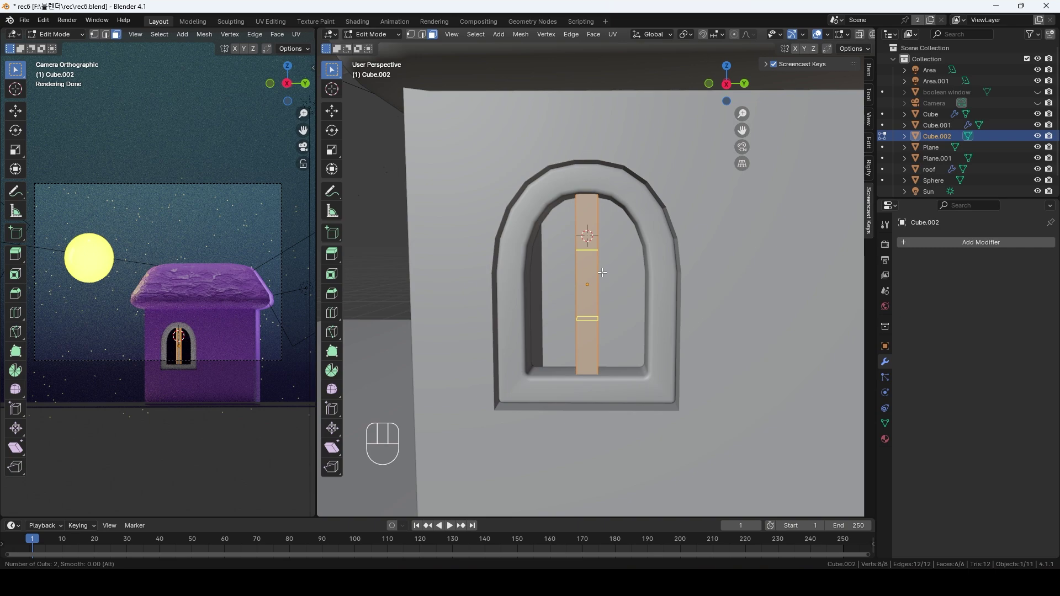
click(601, 272)
key(Escape)
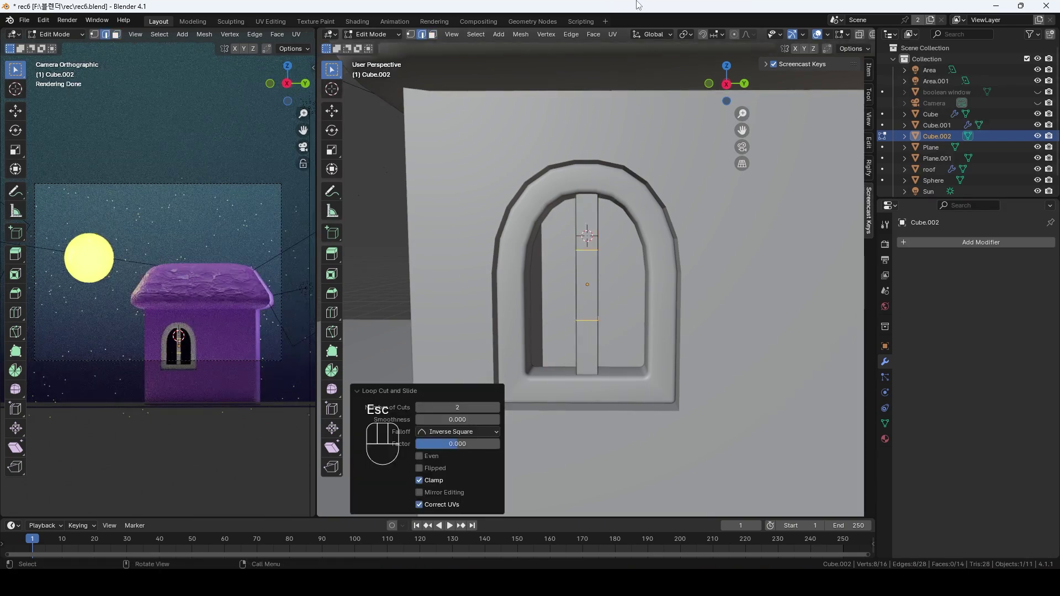
Bevel the two loop cuts on the vertical window bar into bands about 0.096 m in offset width
key(ctrl+b)
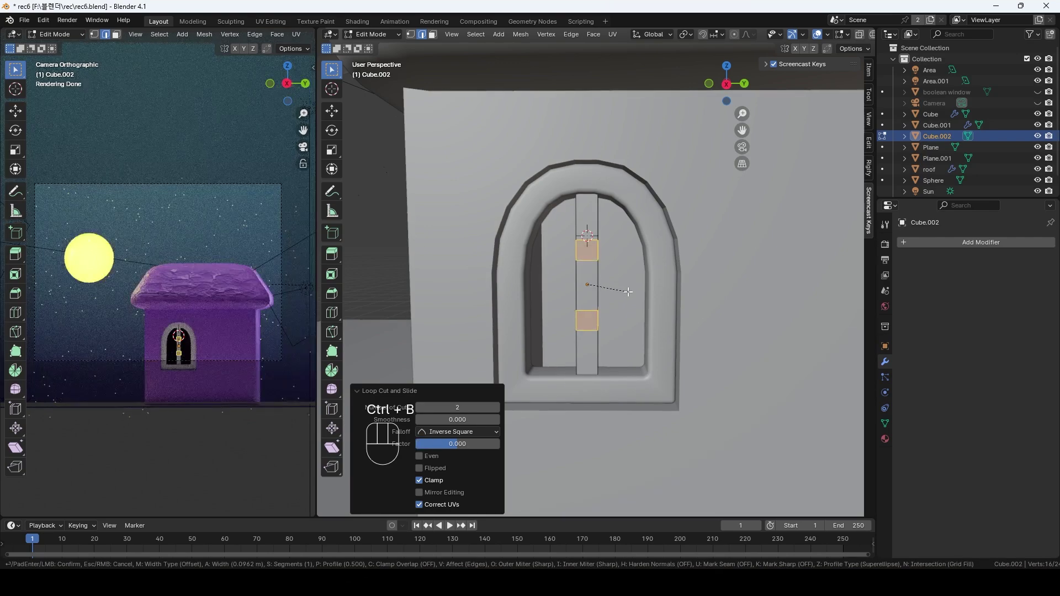
click(628, 291)
middle_drag(623, 290, 613, 303)
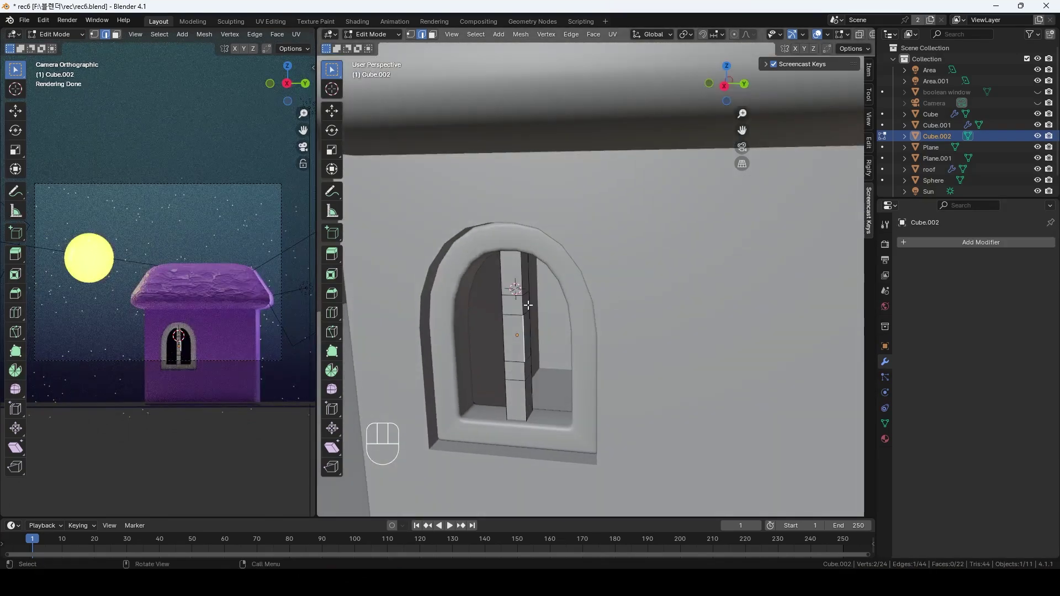
middle_drag(530, 356, 591, 300)
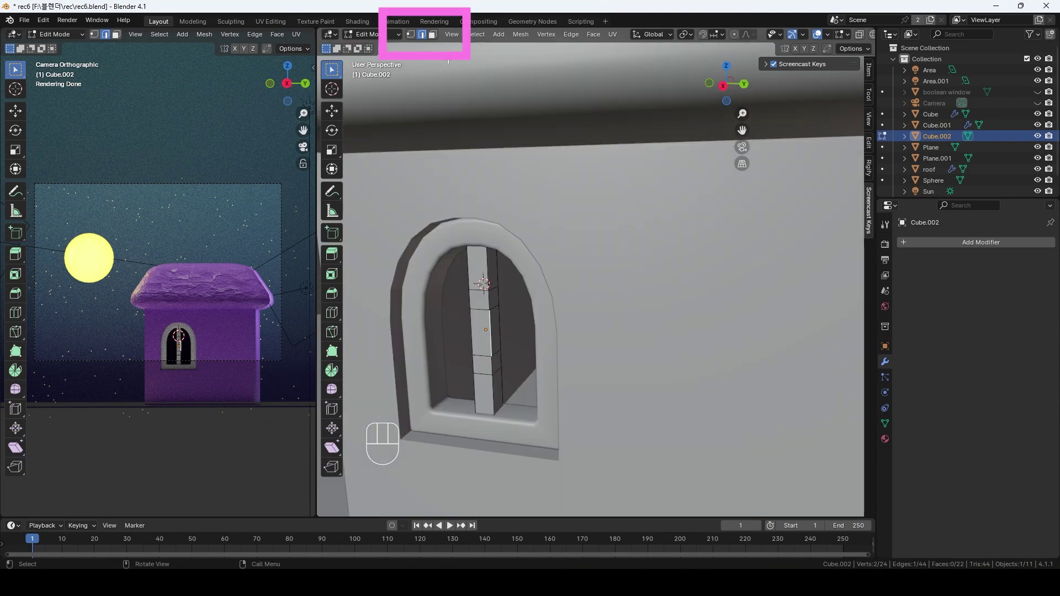
Select the two band faces on one side of the vertical bar and extrude them about 0.35 m along Y into the frame
click(433, 36)
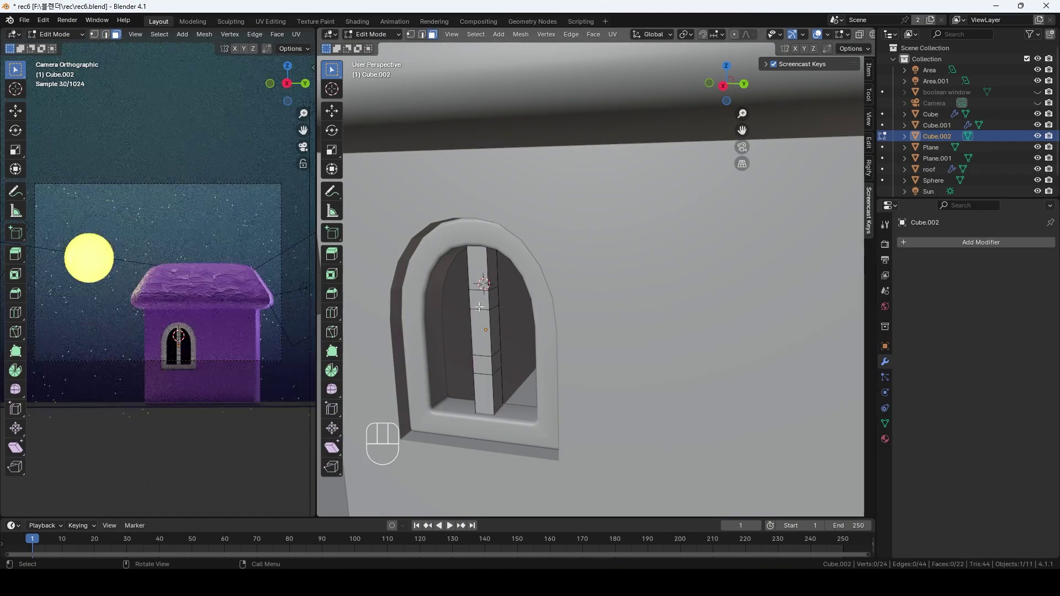
click(488, 294)
middle_drag(516, 354, 687, 332)
shift+click(534, 379)
key(e)
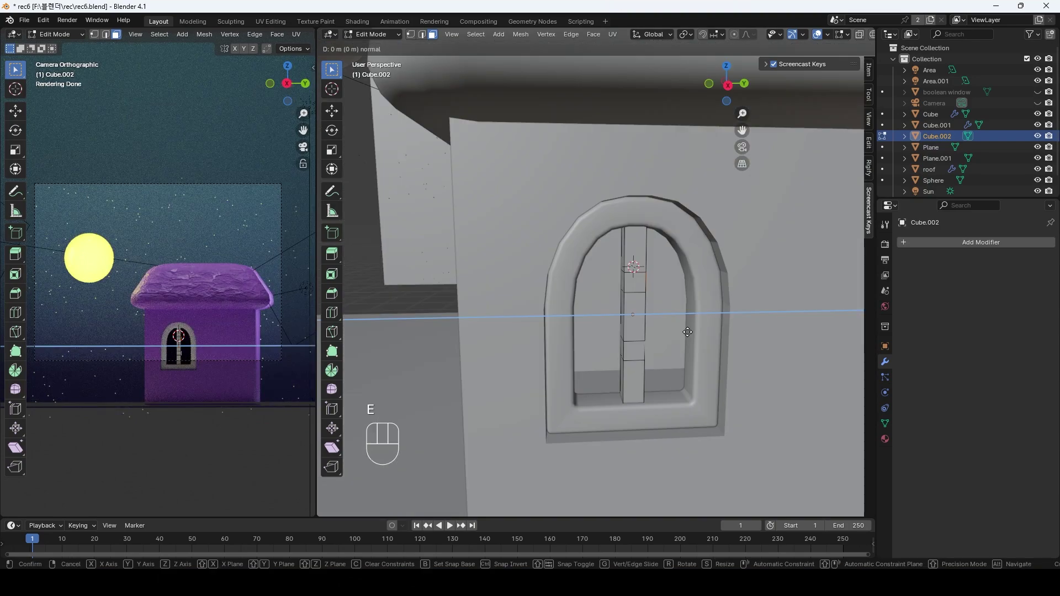
key(y)
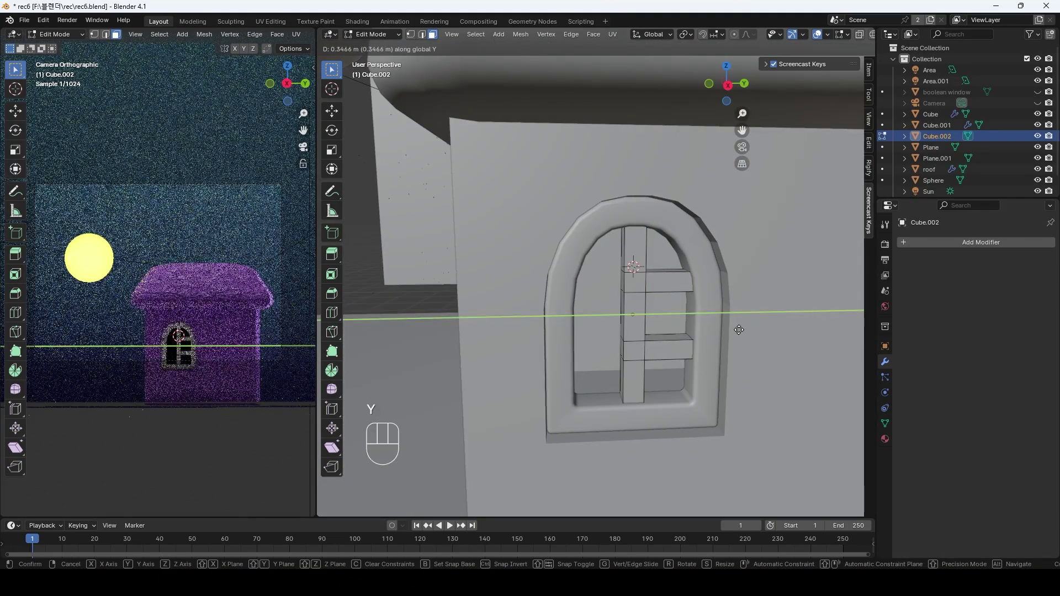
click(738, 330)
Extrude the two band faces on the opposite side of the bar about -0.34 m along Y to complete the crossbars
click(693, 278)
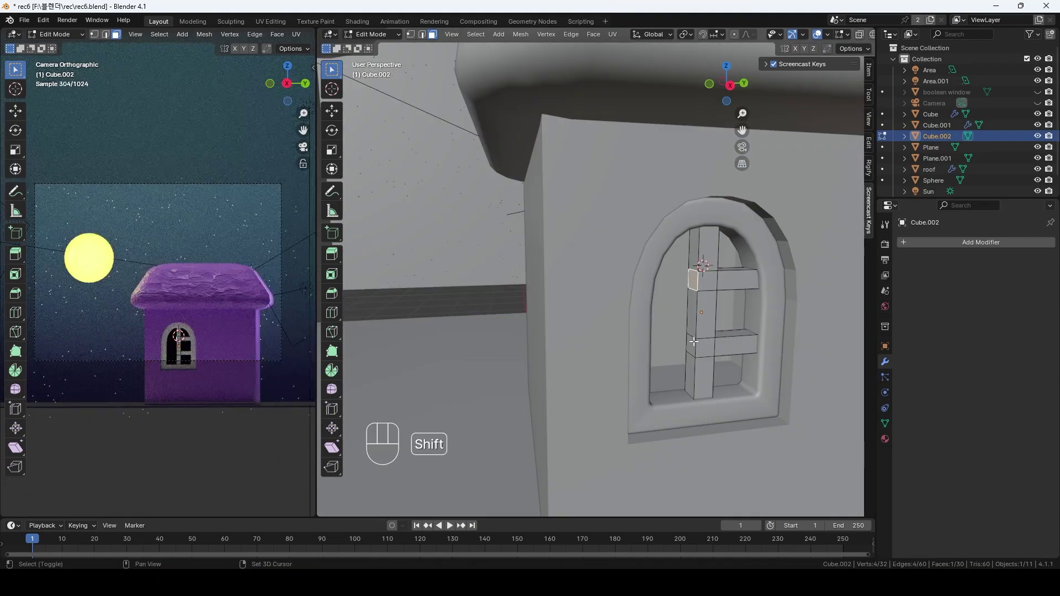
shift+click(694, 344)
middle_drag(773, 324, 673, 325)
key(e)
key(y)
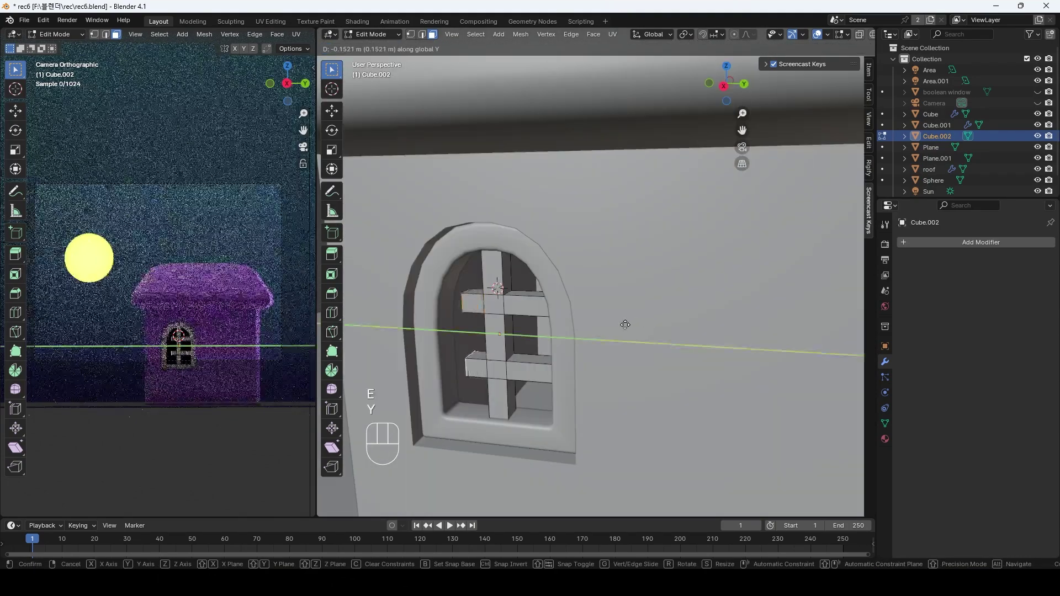
click(598, 324)
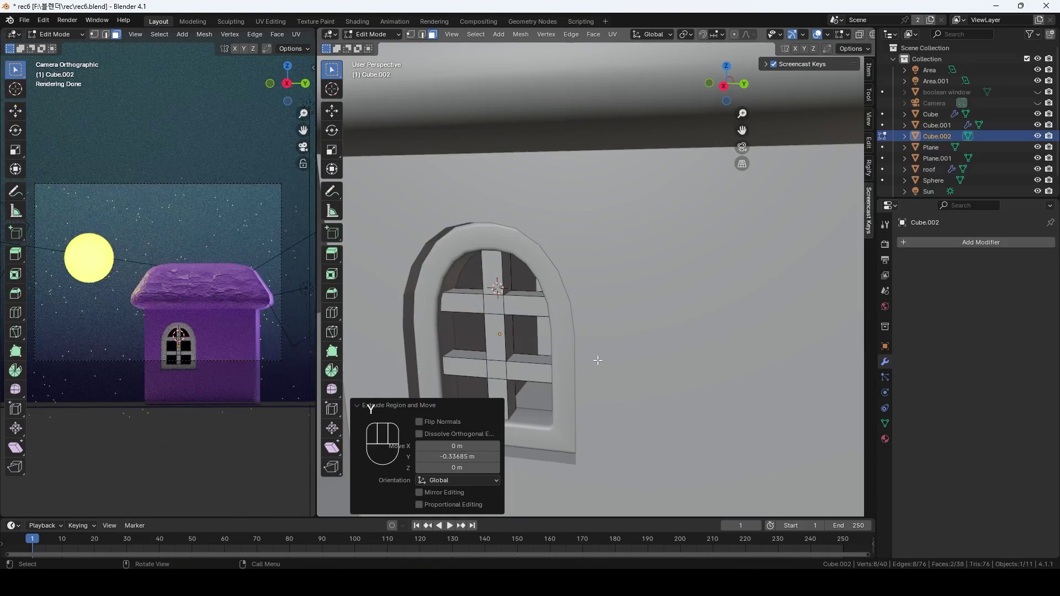
middle_drag(598, 360, 600, 286)
In Object Mode, apply all transforms to the window bars and set their origin to geometry
key(Tab)
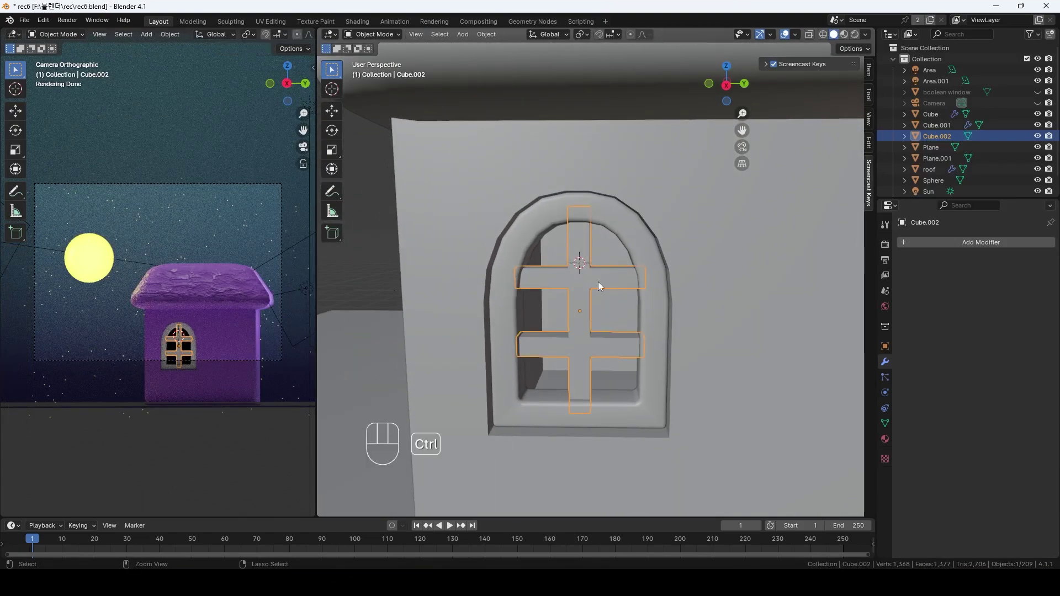
key(ctrl+a)
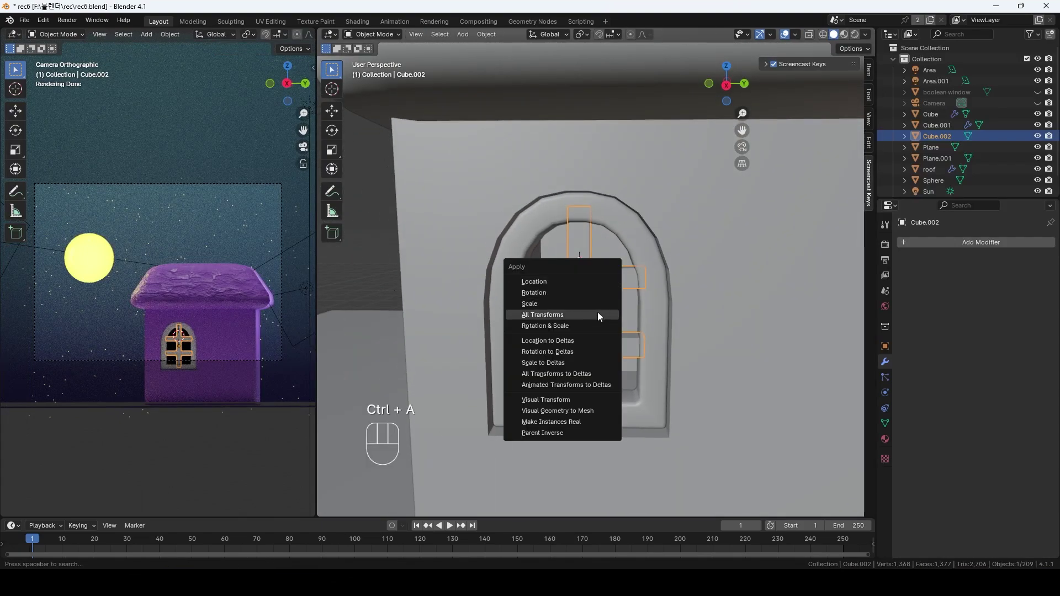
click(598, 313)
right_click(600, 279)
mouse_move(601, 279)
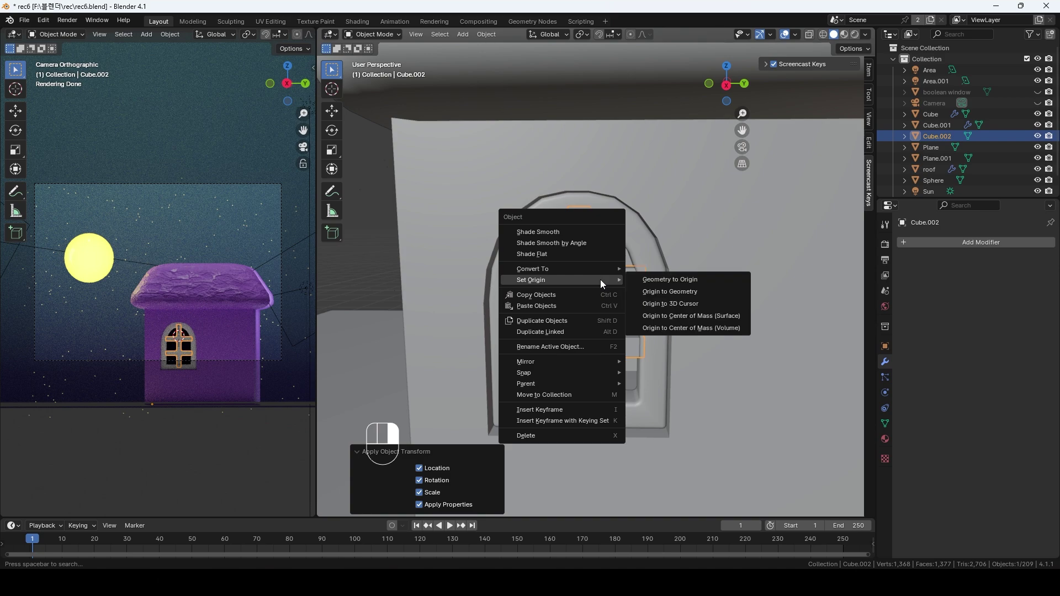
click(668, 294)
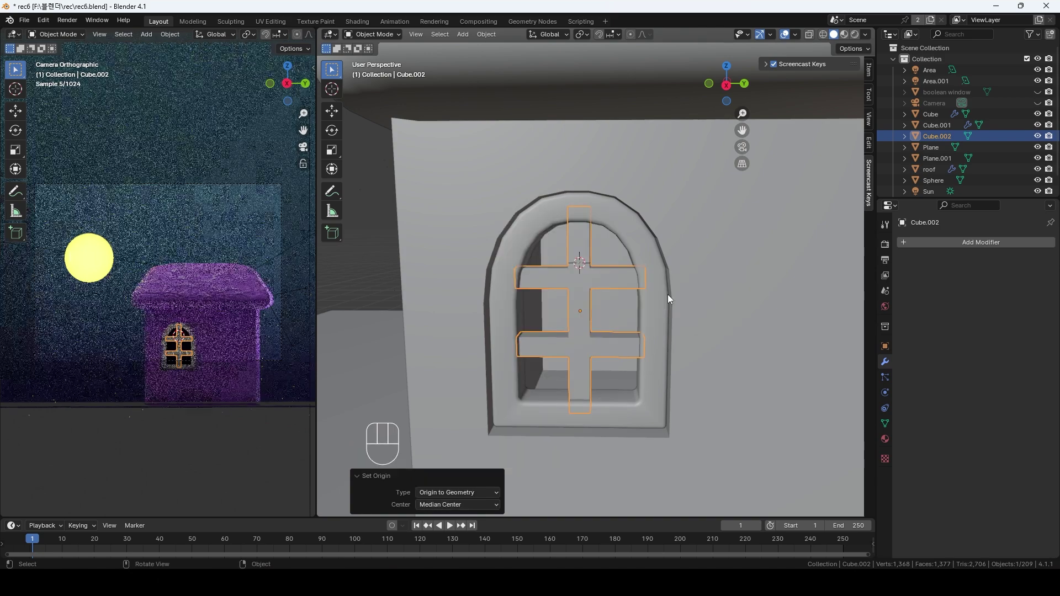
Add a Bevel modifier to the window bars with Clamp Overlap off and an amount of 0.019 m
click(991, 242)
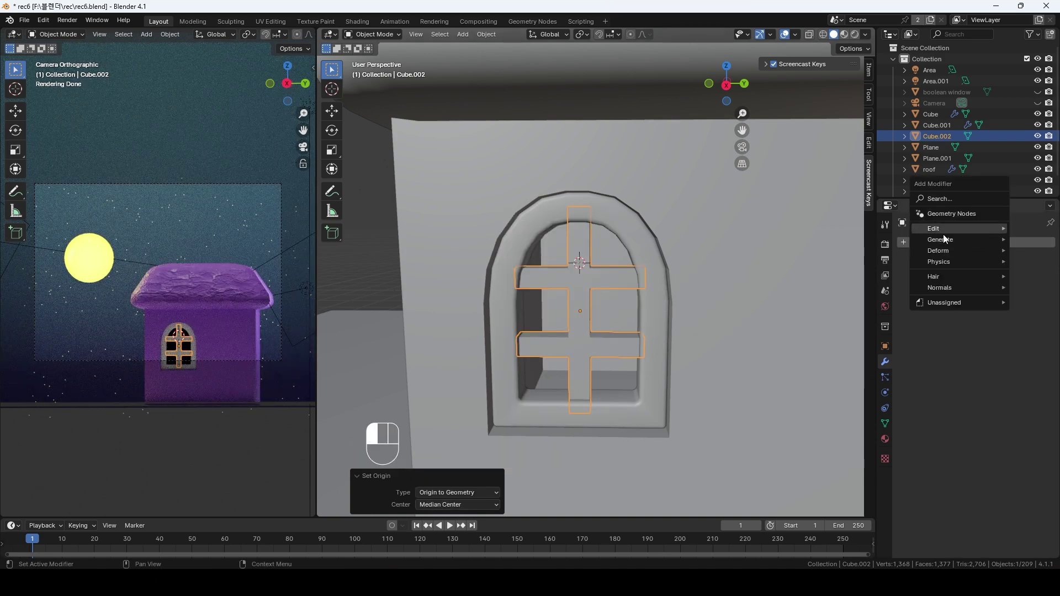
mouse_move(989, 239)
click(851, 250)
click(929, 380)
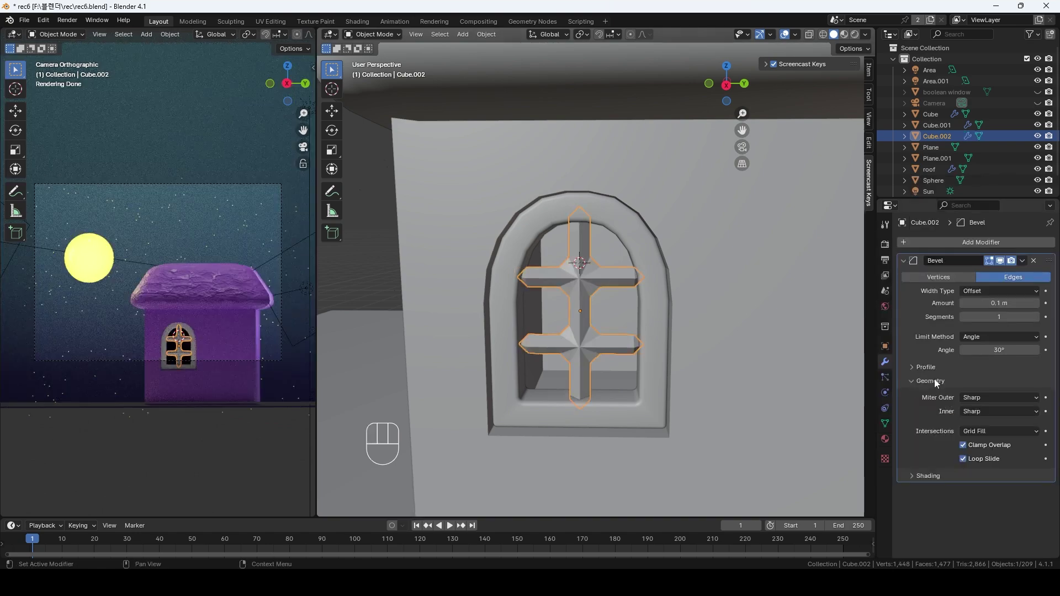
click(963, 445)
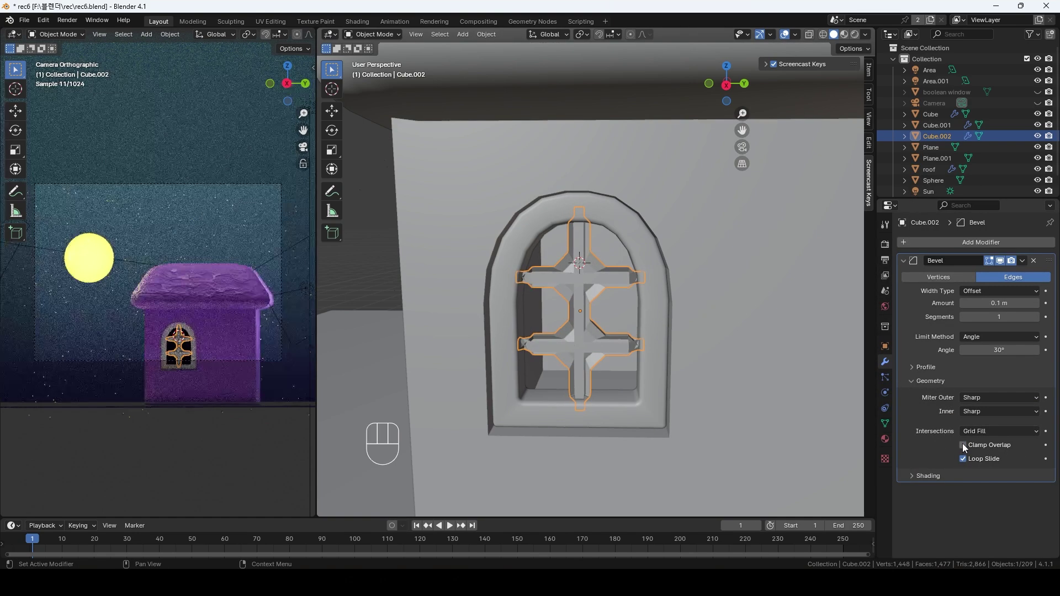
shift+drag(1006, 304, 963, 304)
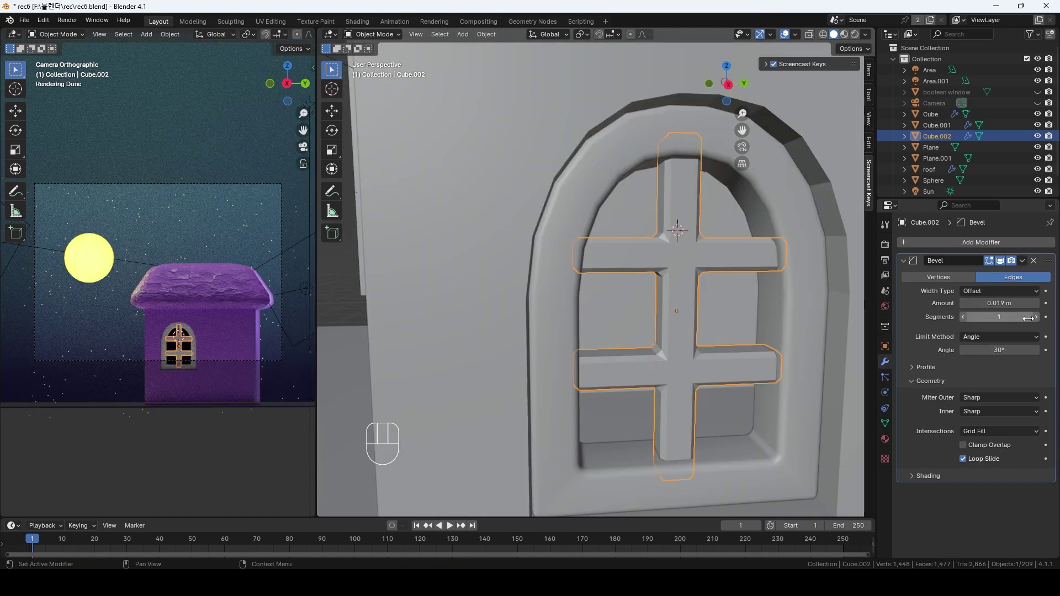
Set the window bars' bevel to 5 segments with the outer miter as Arc
click(1036, 319)
click(1035, 319)
click(1035, 318)
click(1036, 318)
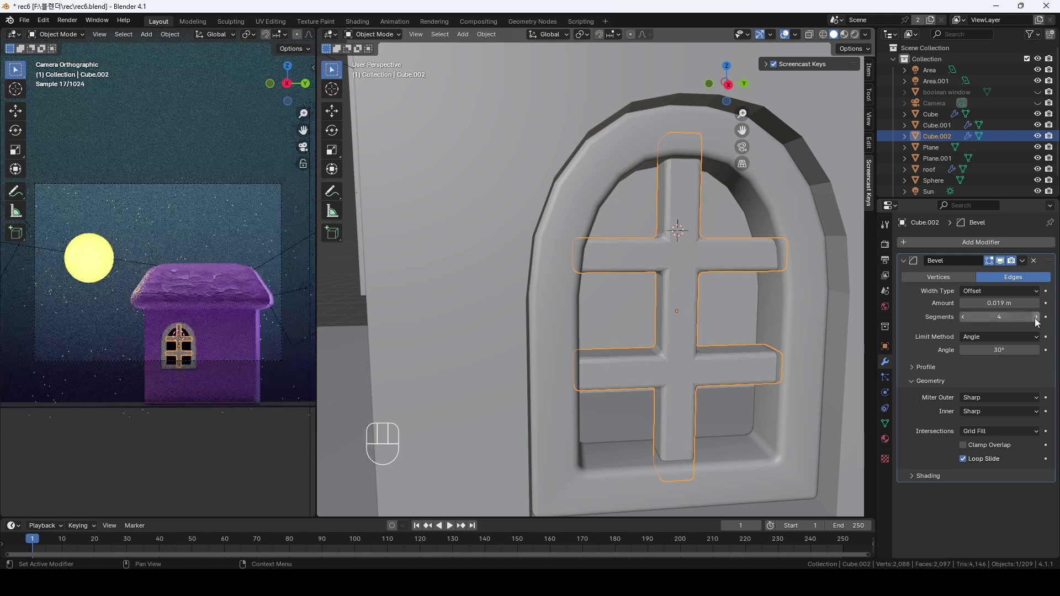
click(976, 397)
click(971, 435)
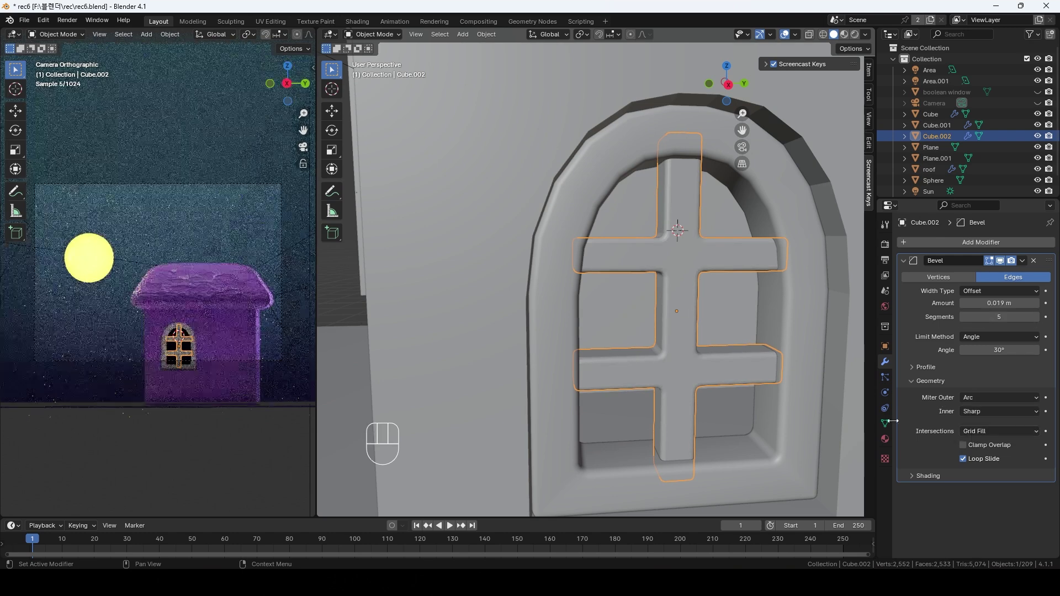
middle_drag(722, 250, 734, 319)
scroll(733, 319, down, 3)
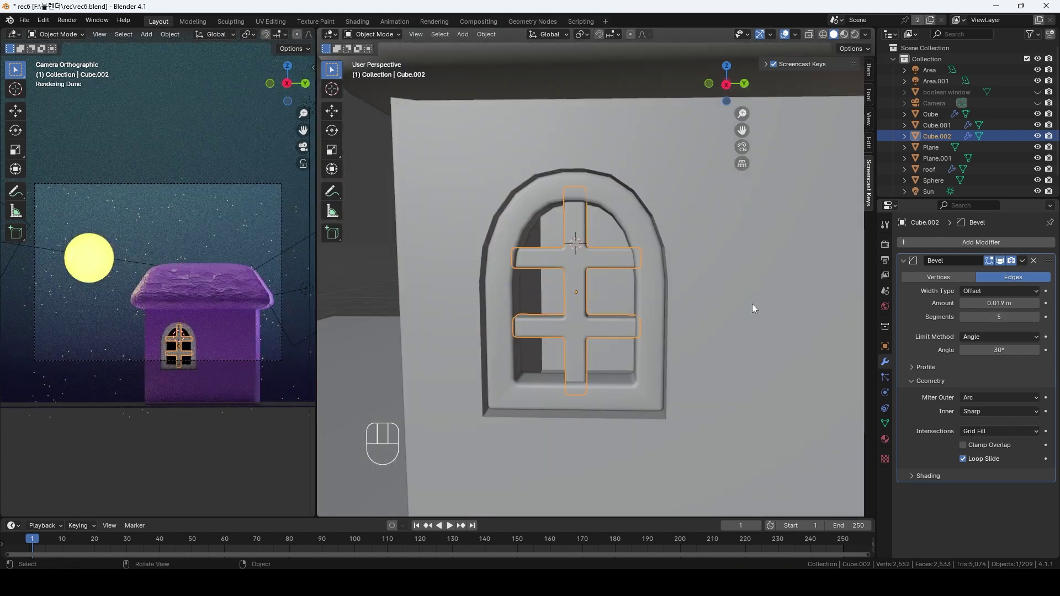
Give the window frame a new material with a light blue base color
click(746, 306)
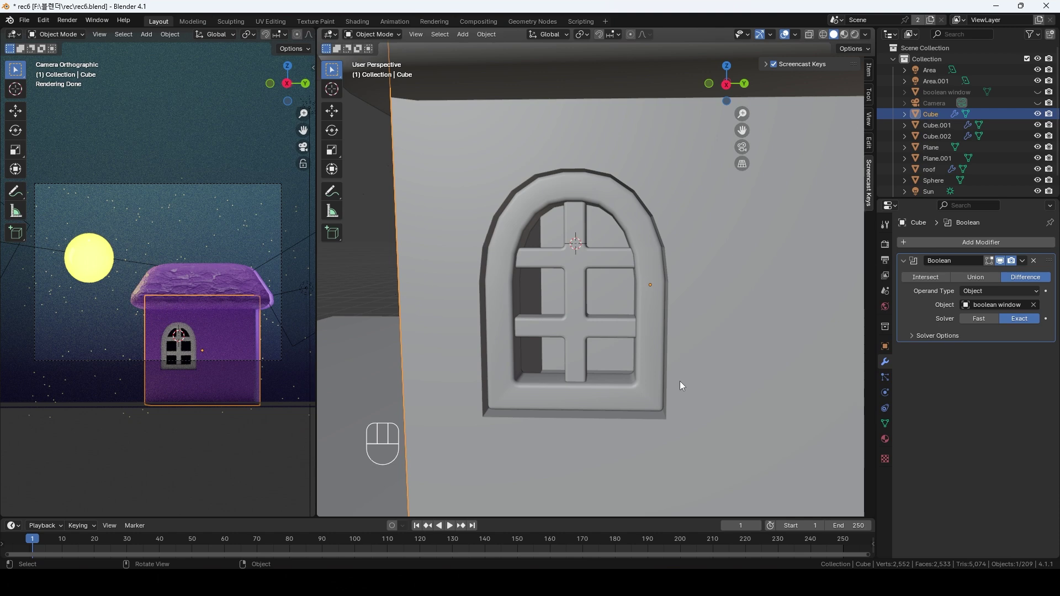
scroll(680, 380, down, 3)
scroll(679, 381, up, 3)
click(654, 313)
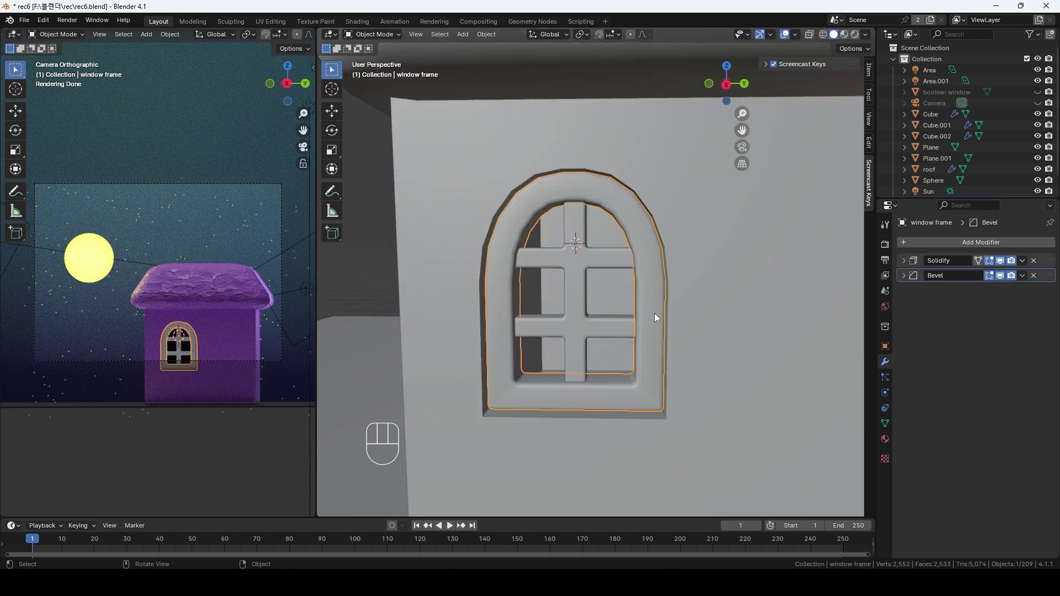
click(884, 439)
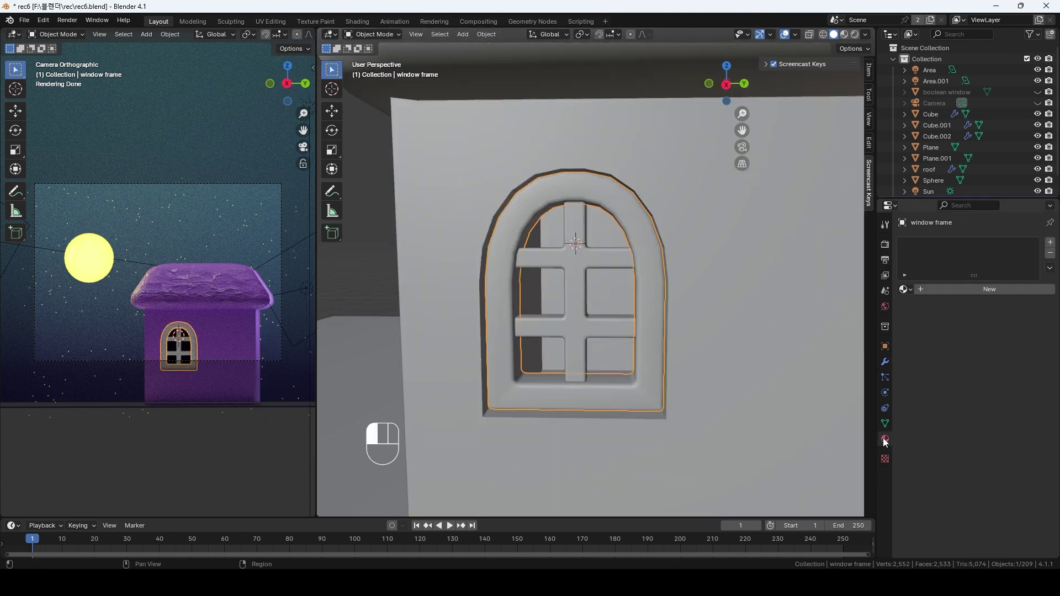
click(981, 292)
click(1005, 359)
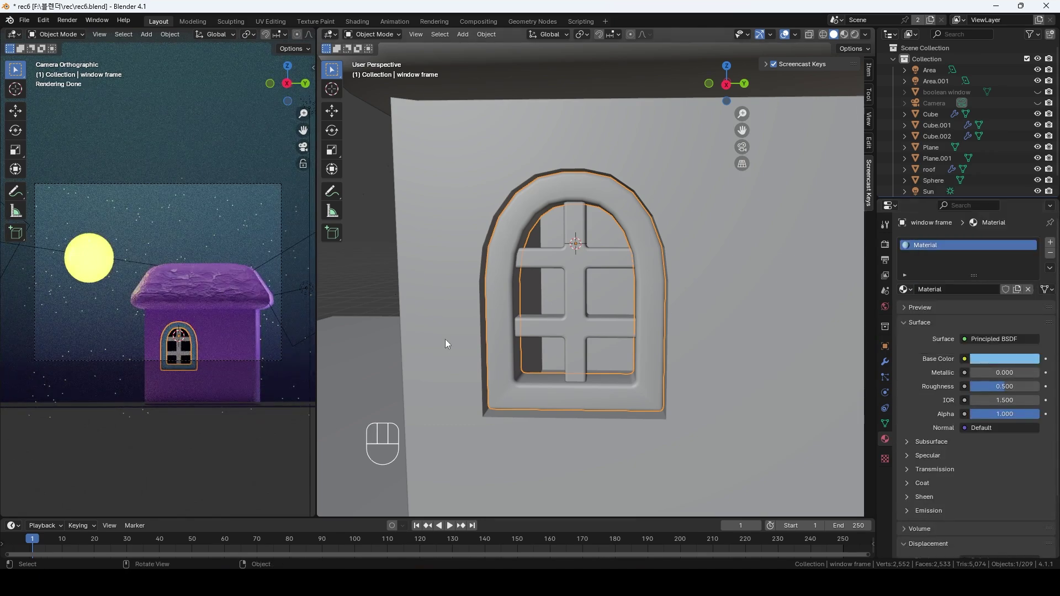
scroll(213, 353, up, 3)
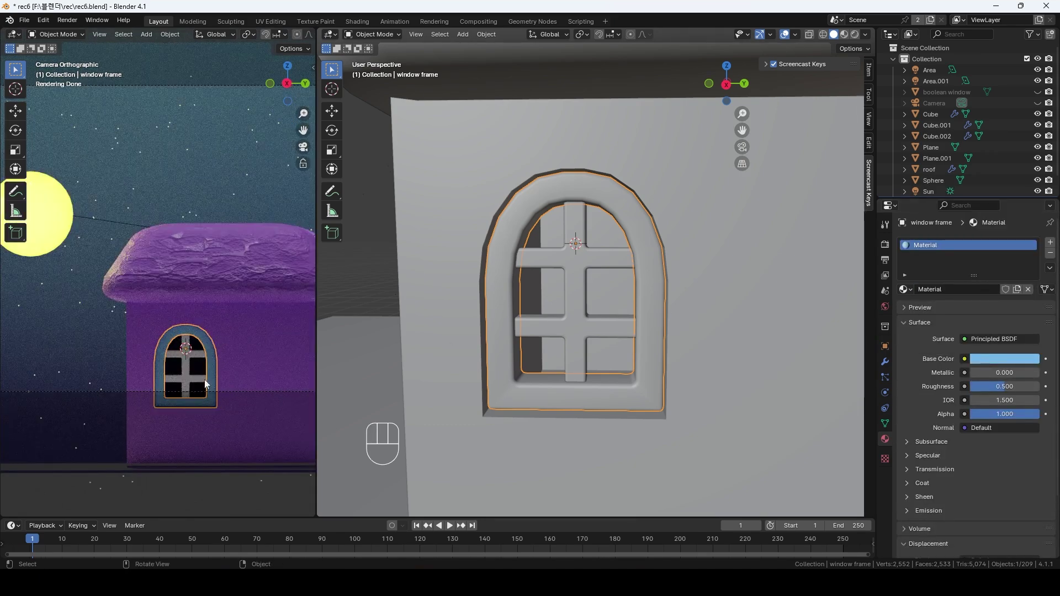
Link the window frame's light blue material to the window bars
click(601, 265)
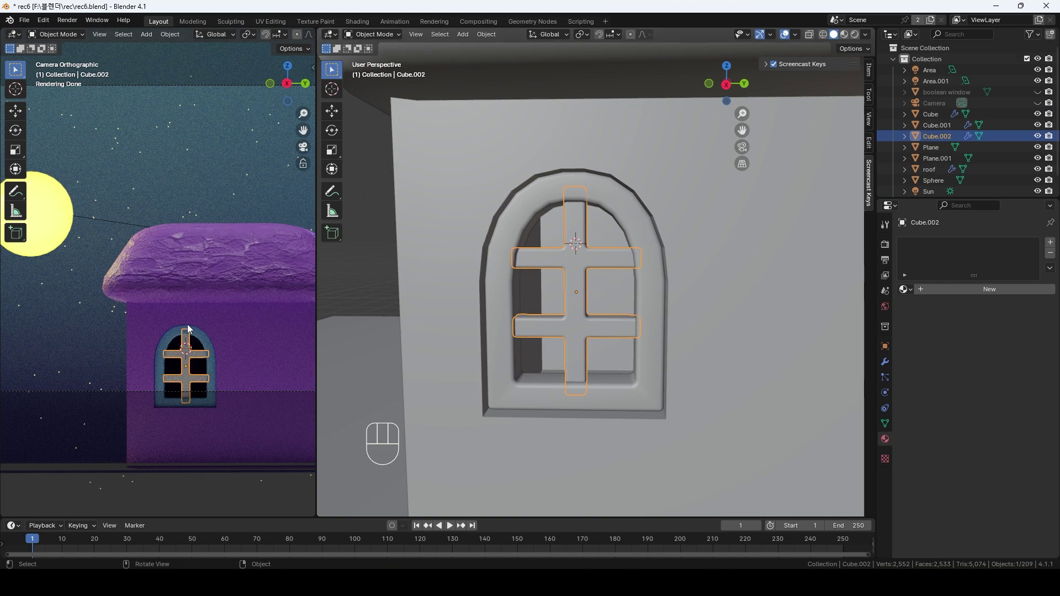
shift+click(649, 243)
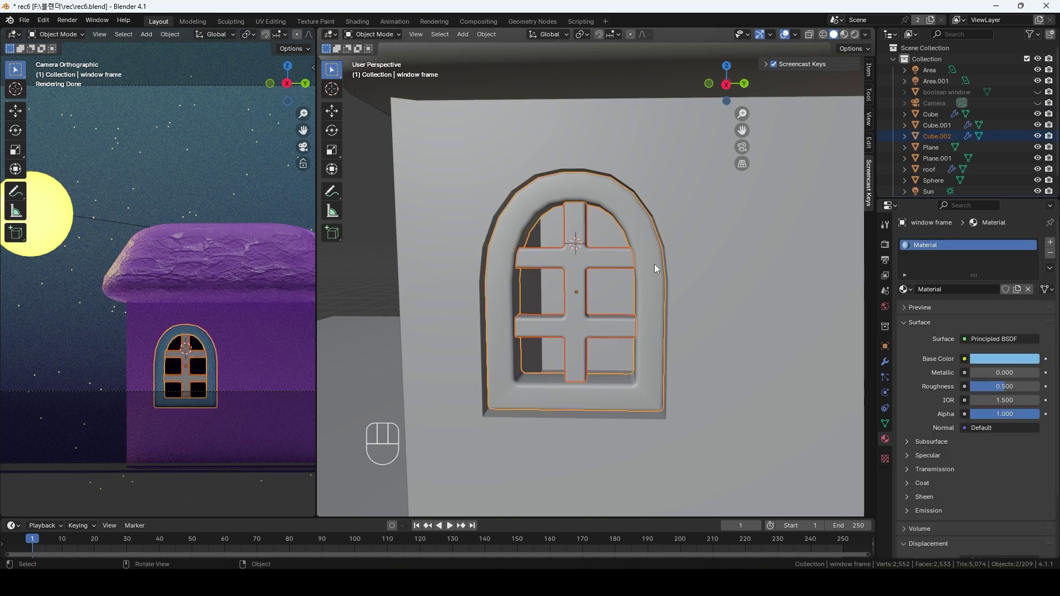
key(ctrl+l)
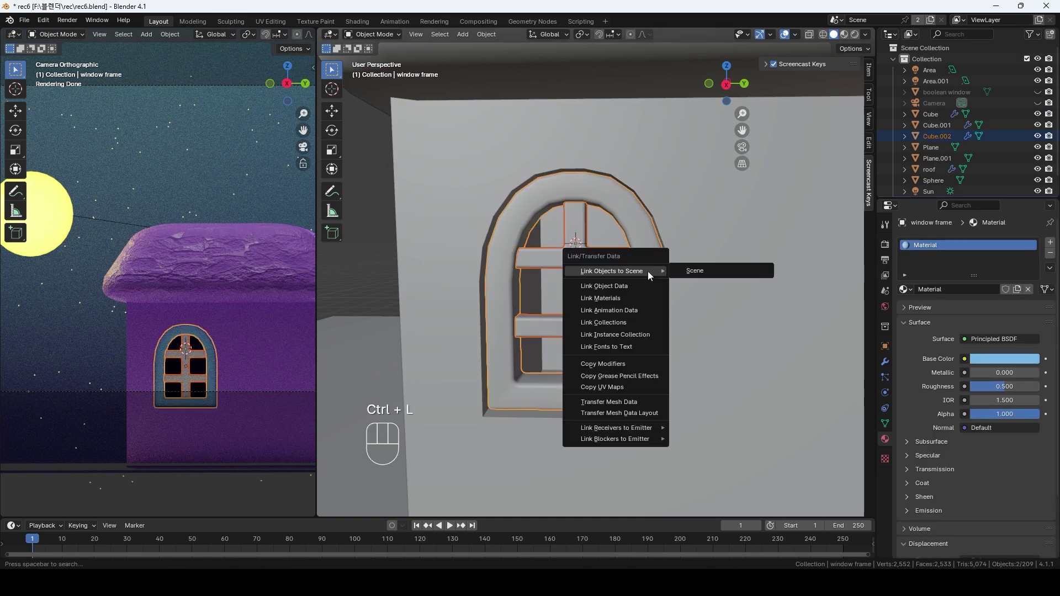
click(647, 300)
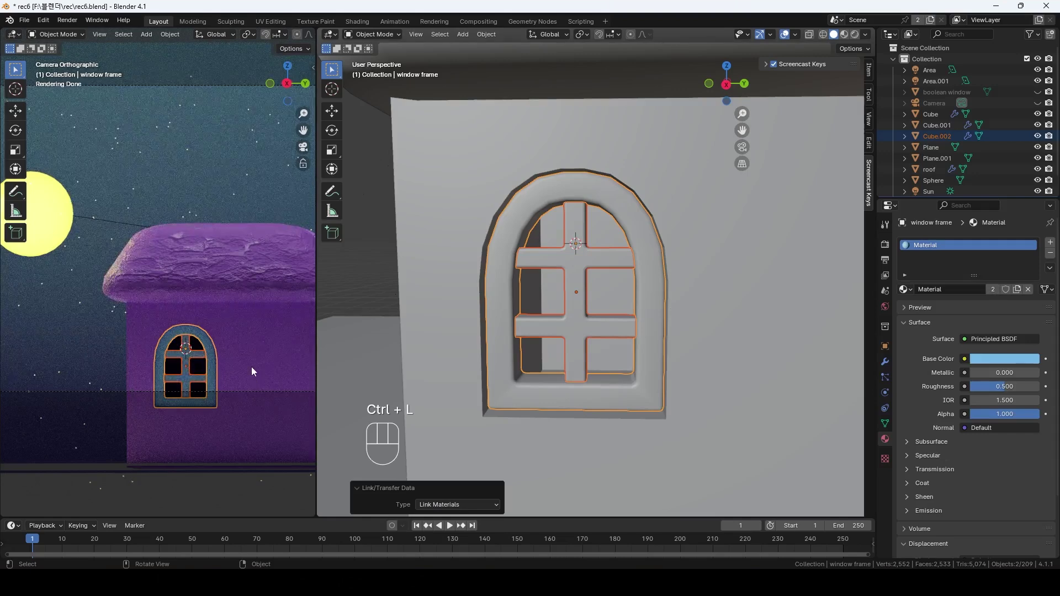
click(203, 396)
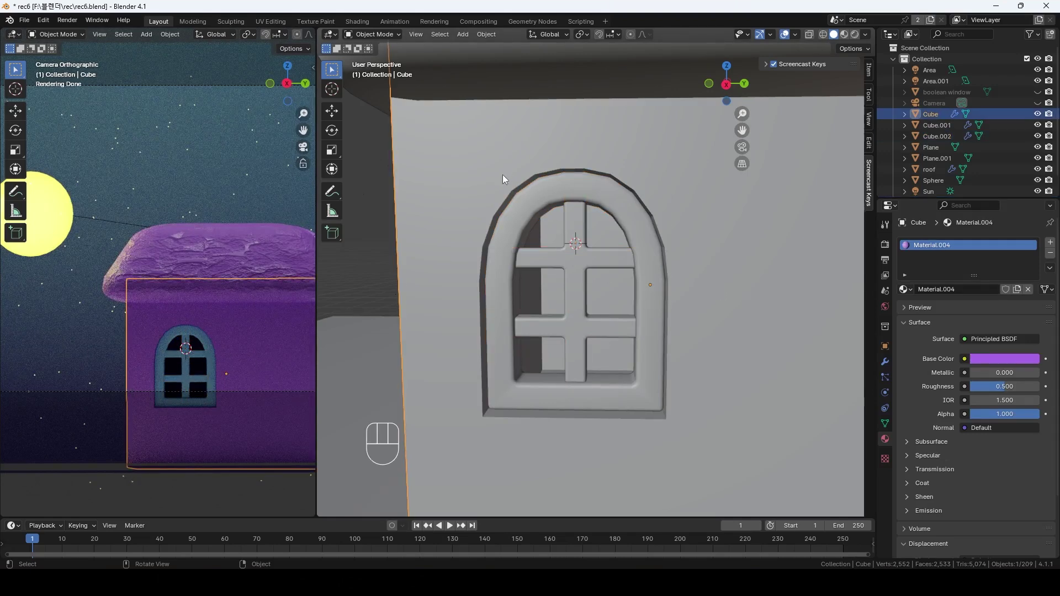
Add a cube mesh at the window's 3D cursor and, in the right view, move it over the window
scroll(696, 313, down, 4)
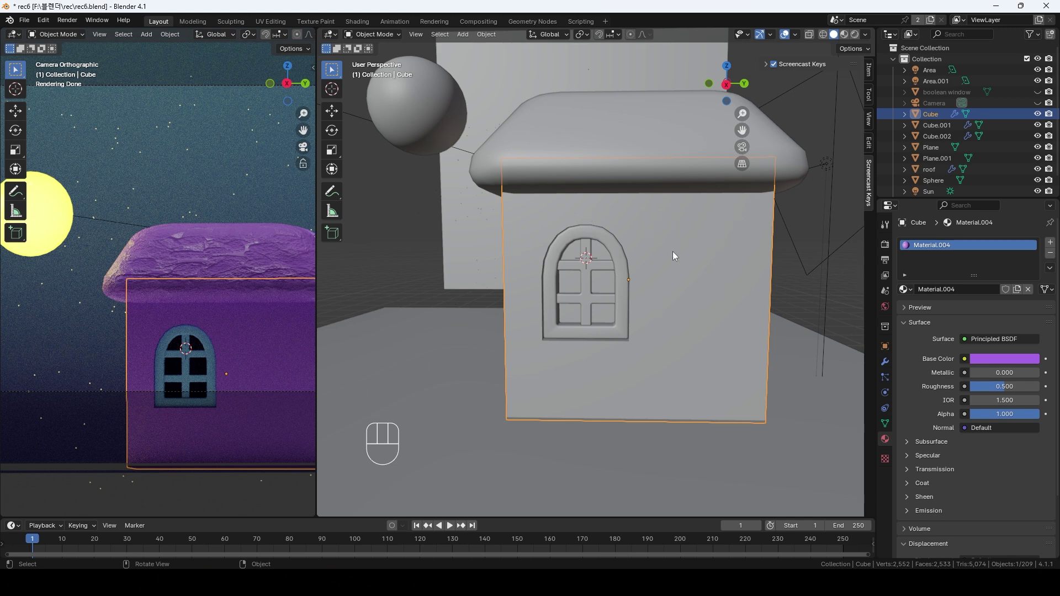
scroll(644, 312, down, 2)
key(shift+a)
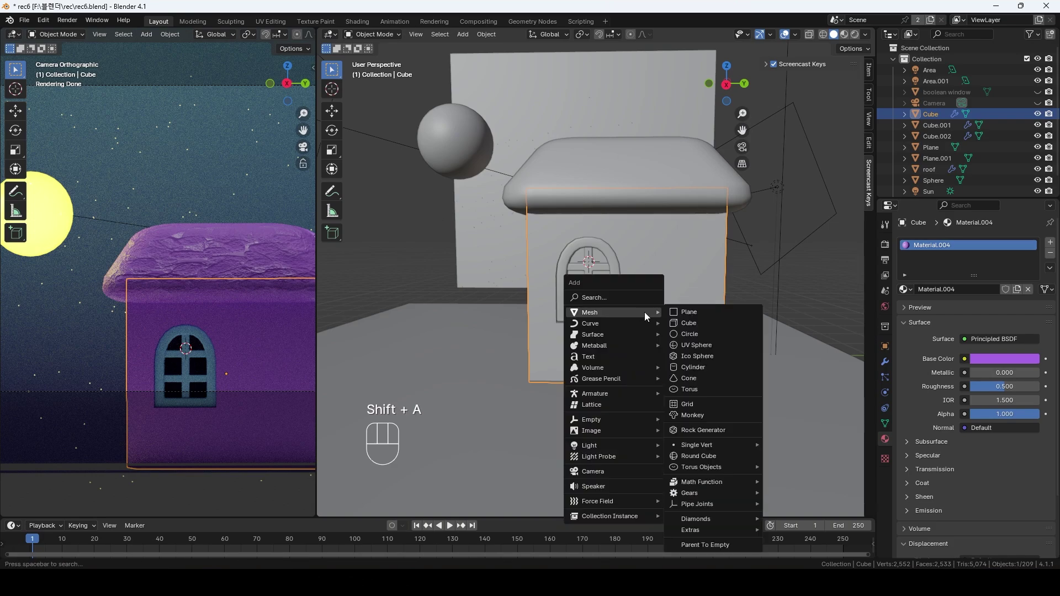
click(706, 322)
key(KP_3)
key(g)
click(637, 274)
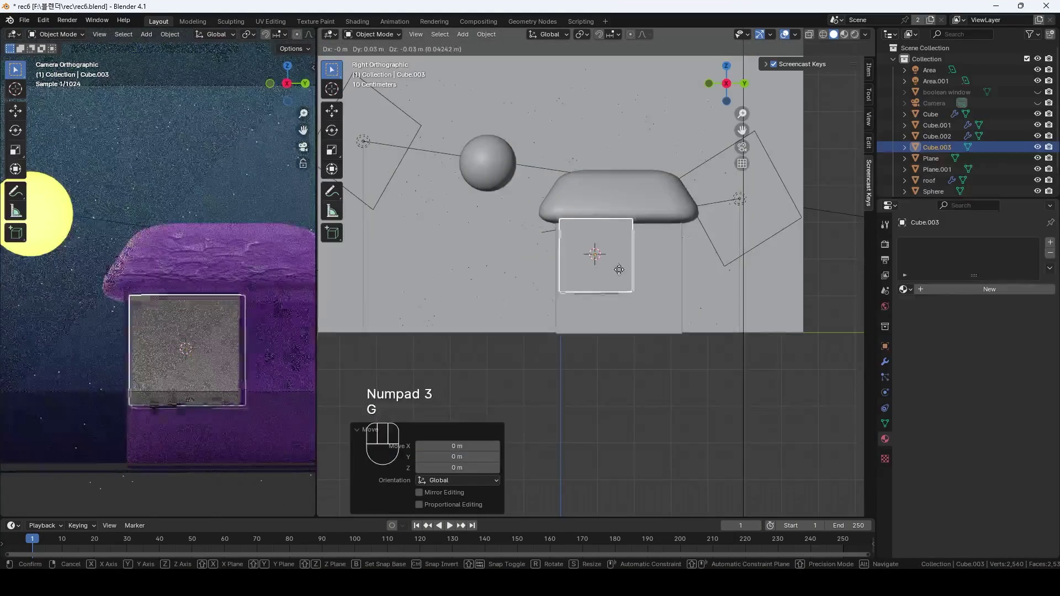
Scale the new cube to about 0.79, adjust its position over the window, and stretch it along Z by about 1.19
key(s)
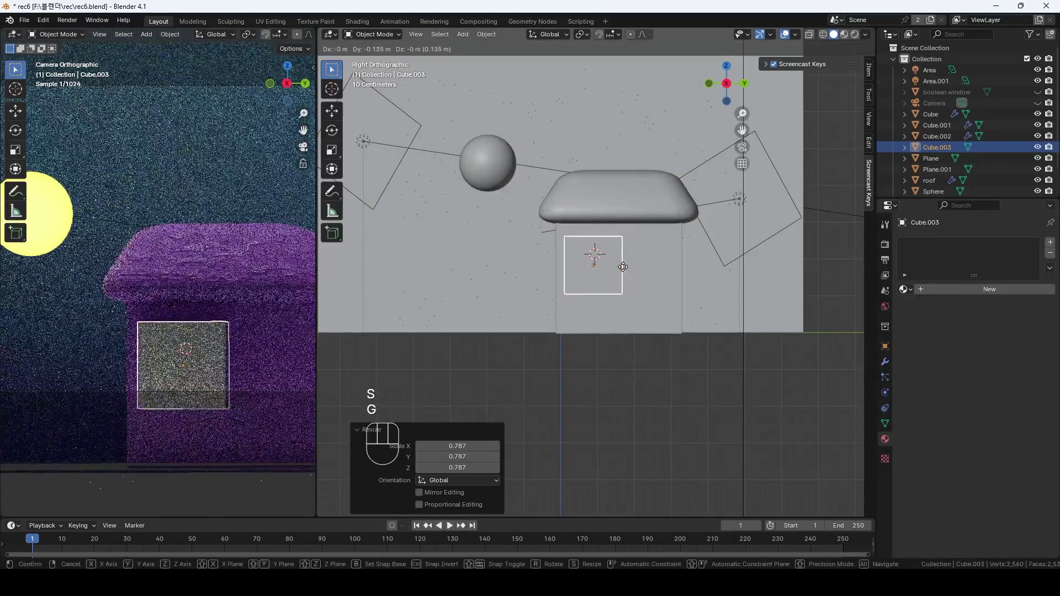
key(z)
click(632, 270)
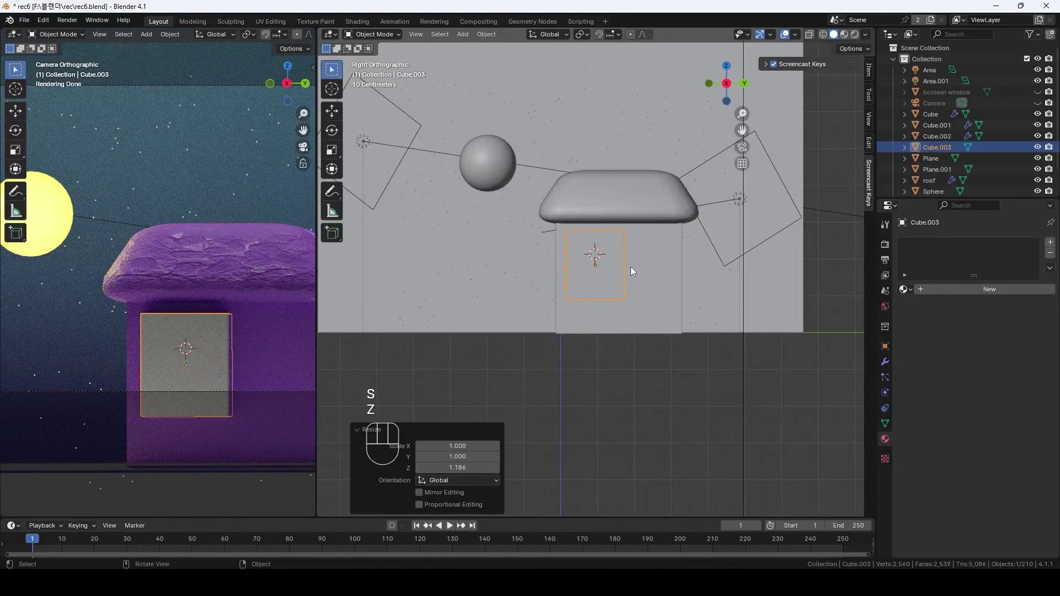
Narrow the cube over the window along Y and shift it about -0.03 m along Y
key(s)
key(x)
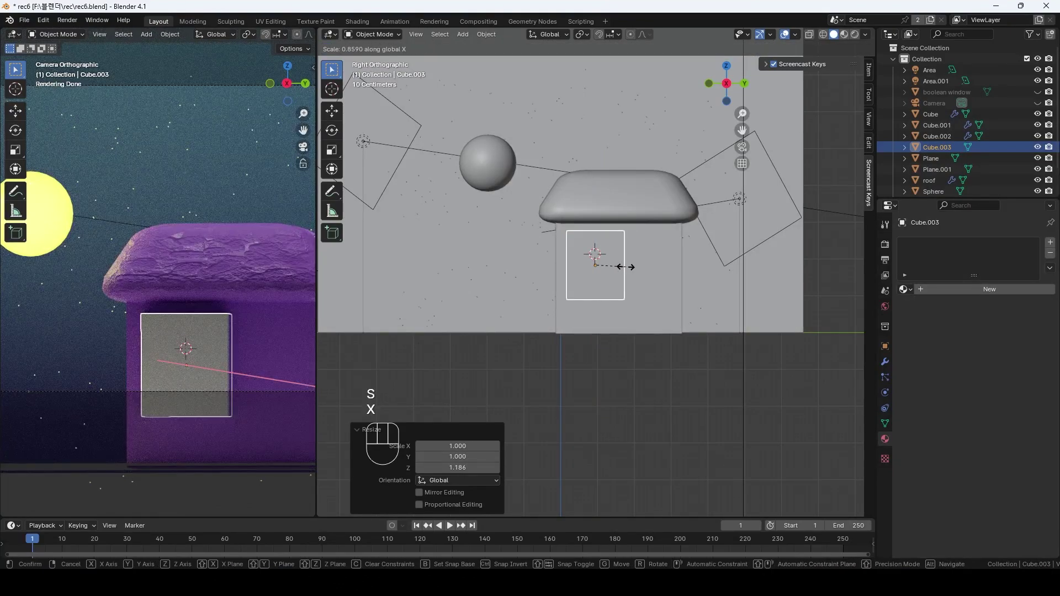
key(y)
click(625, 267)
key(g)
click(625, 266)
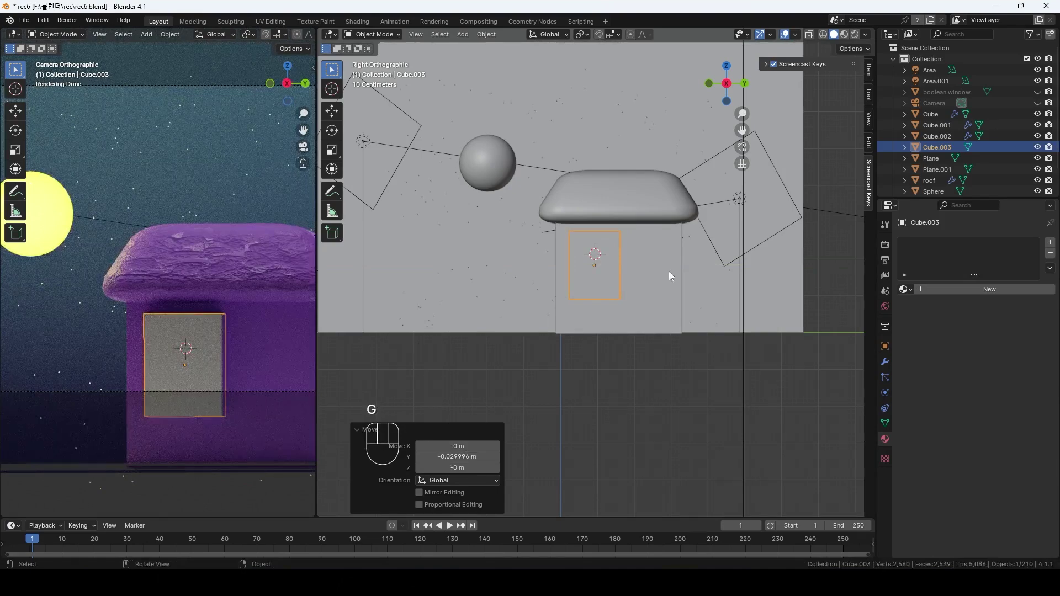
Delete the cube's front face so that it forms an open box around the window
middle_drag(668, 270, 571, 308)
key(Tab)
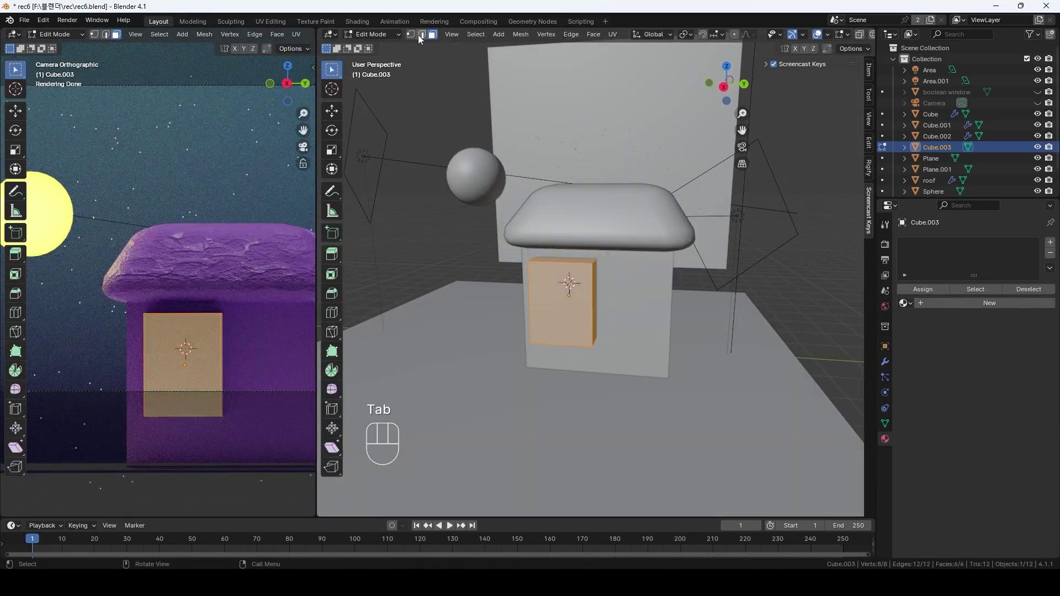
click(569, 321)
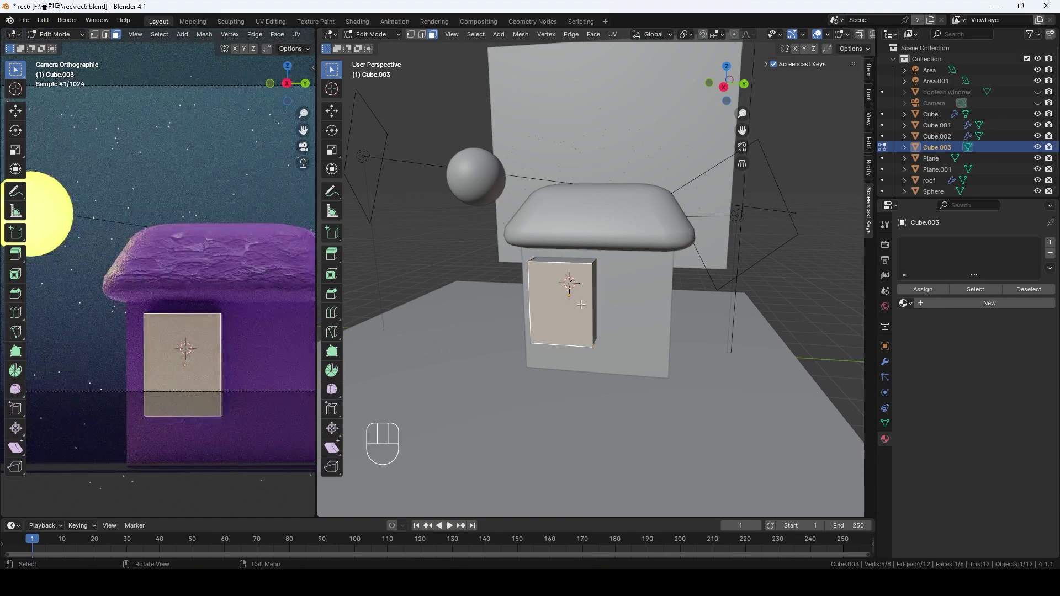
key(x)
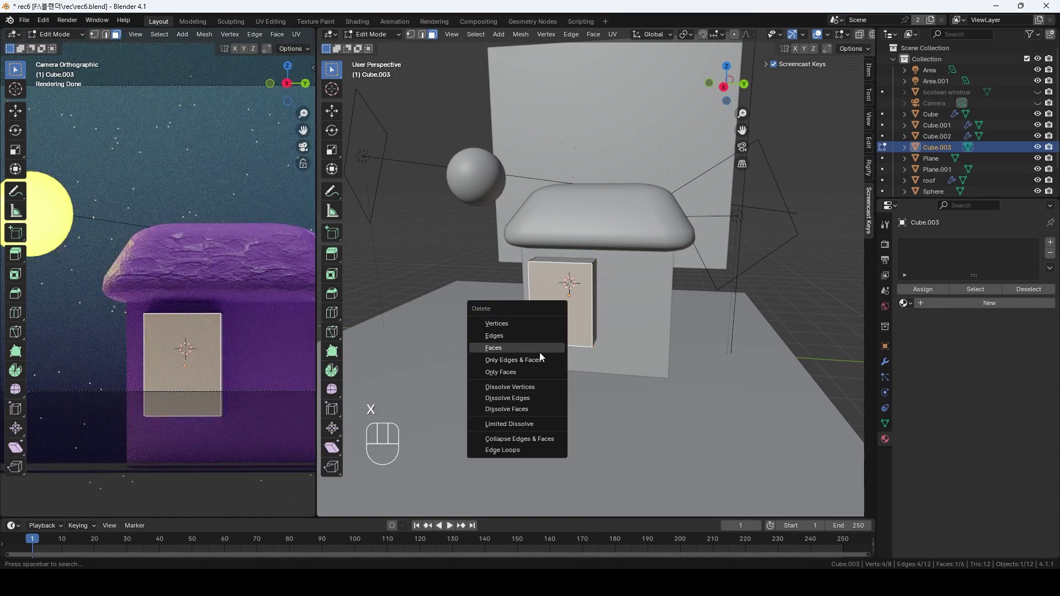
click(539, 350)
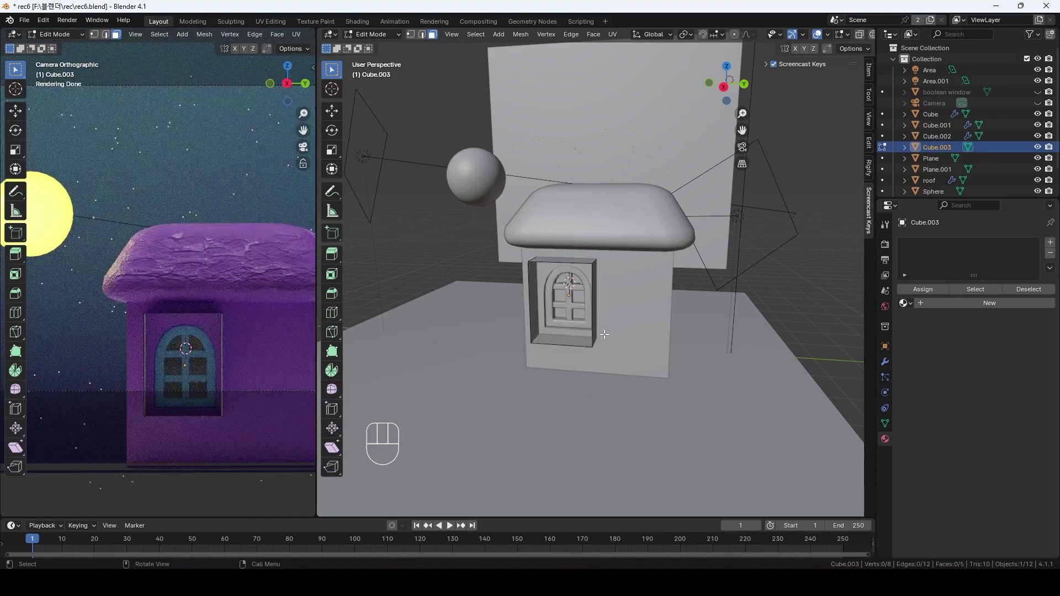
key(Tab)
Move the open box about -1.06 m along X into the house behind the window
middle_drag(605, 337, 581, 308)
key(g)
key(x)
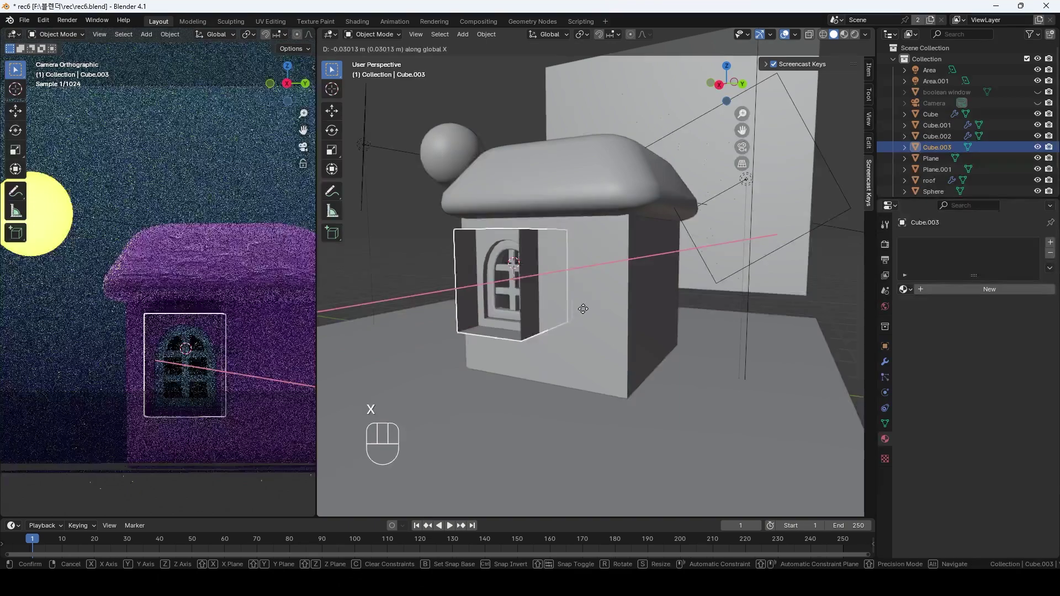
click(608, 306)
With X-ray display on, lower the open box about 0.15 m along Z and stretch it along Z around the window
key(alt+z)
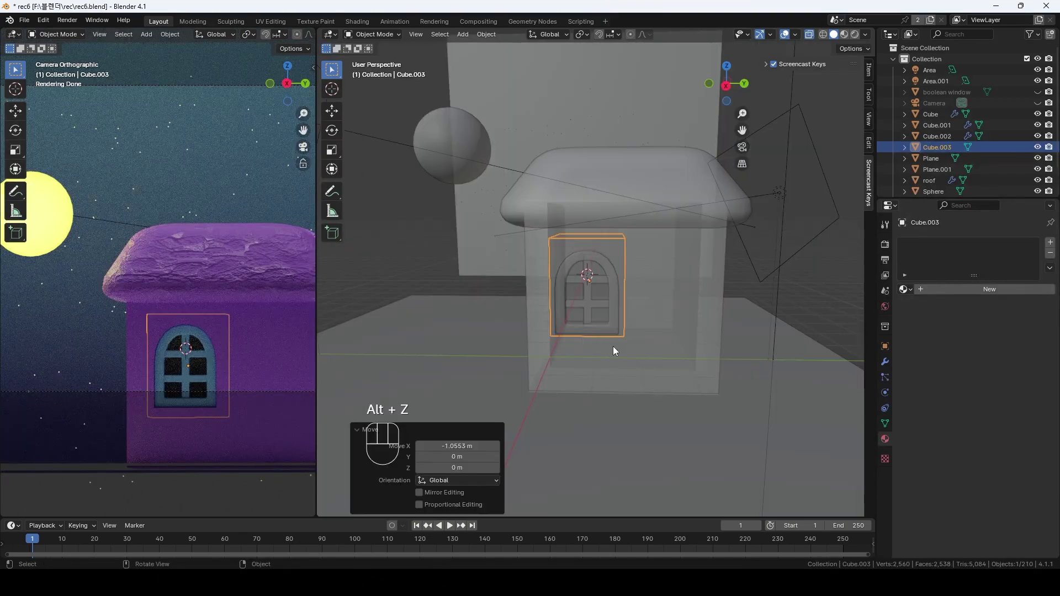
scroll(620, 351, up, 3)
key(g)
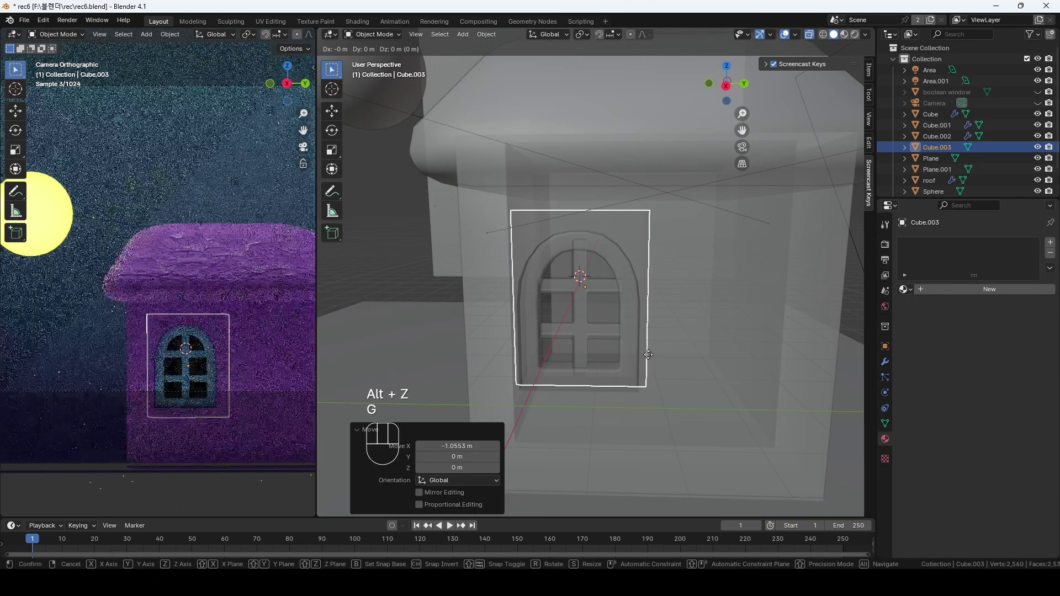
key(y)
key(z)
click(647, 362)
key(s)
key(z)
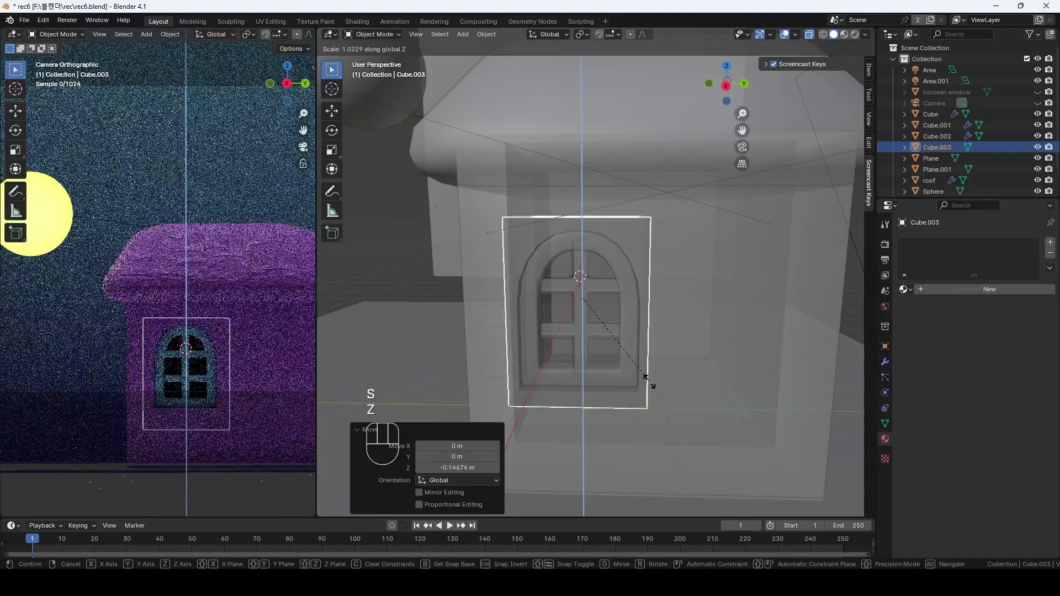
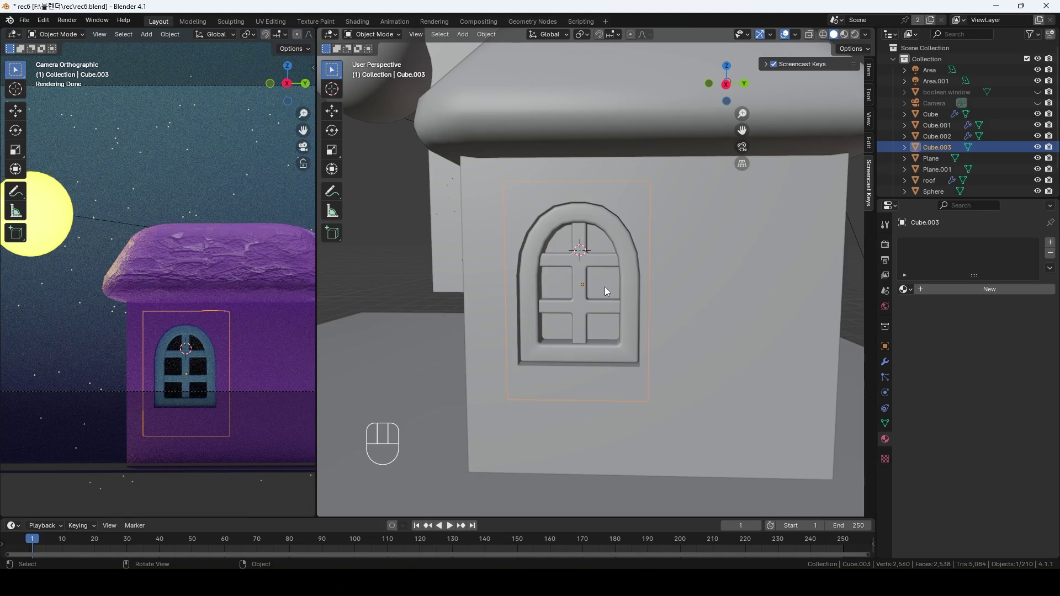
Give the box behind the window a new material with a yellow-orange base color
click(983, 291)
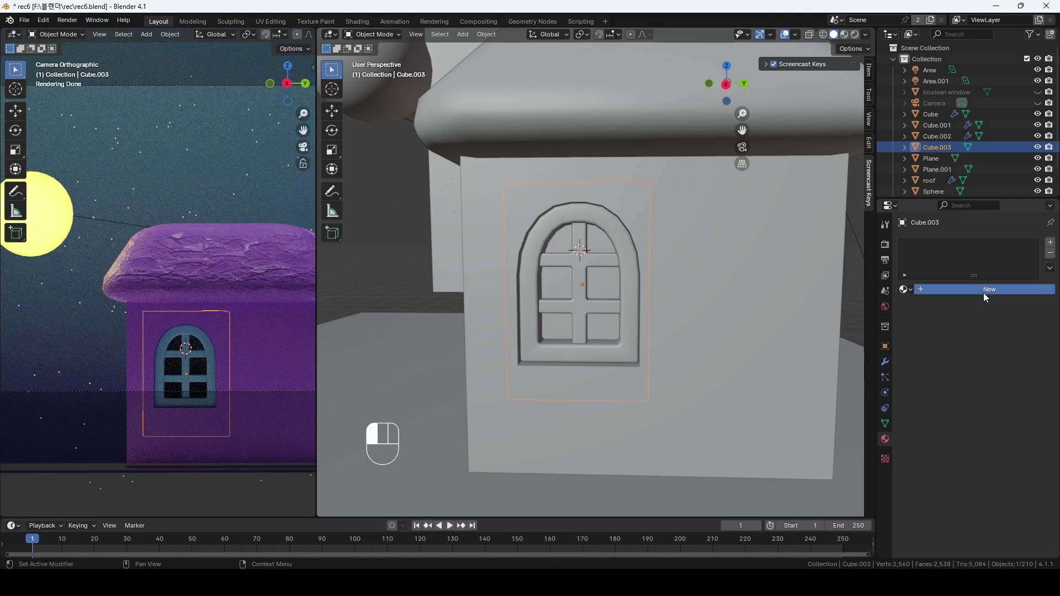
click(1003, 358)
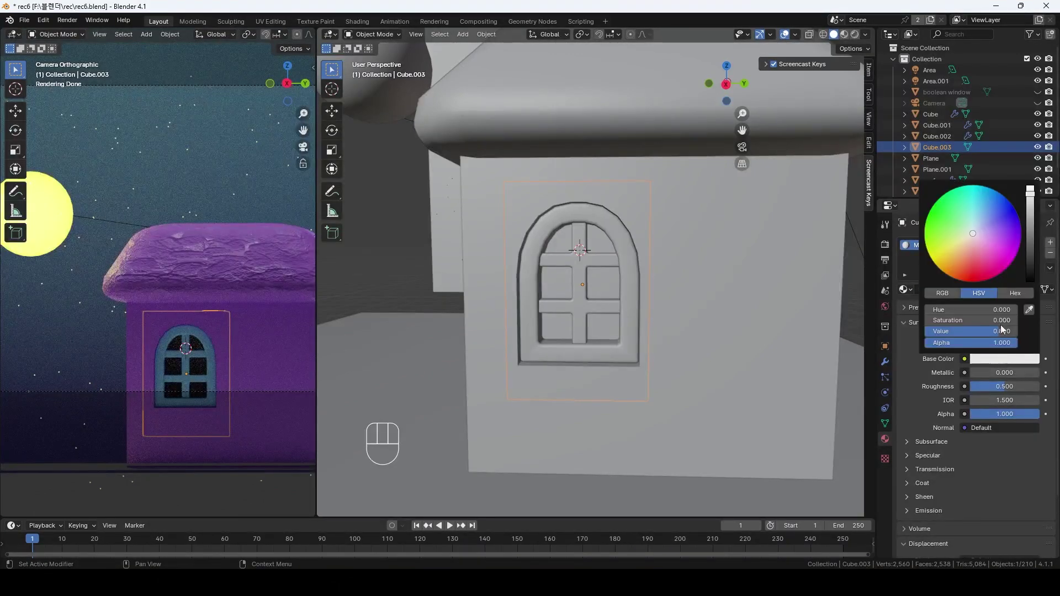
click(956, 254)
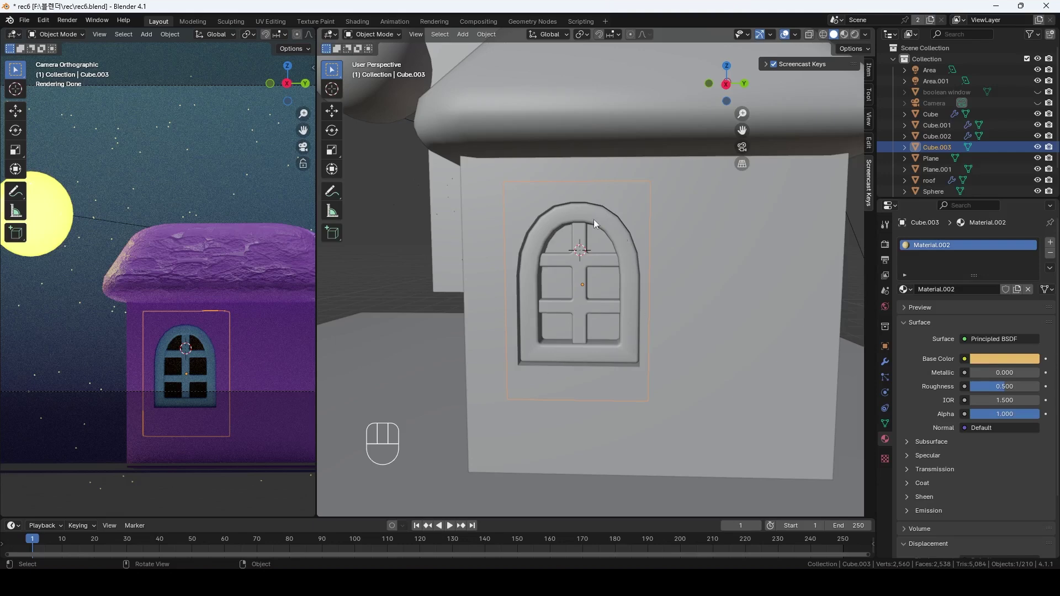
Add a point light at the window and move it about -0.61 m along X into the box
key(shift+a)
mouse_move(607, 413)
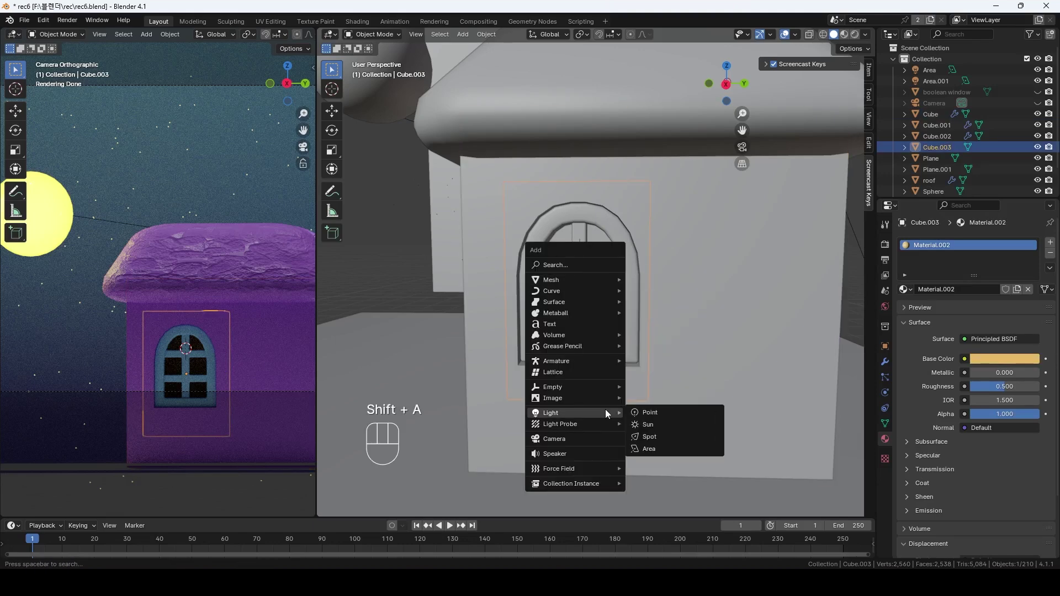
click(693, 417)
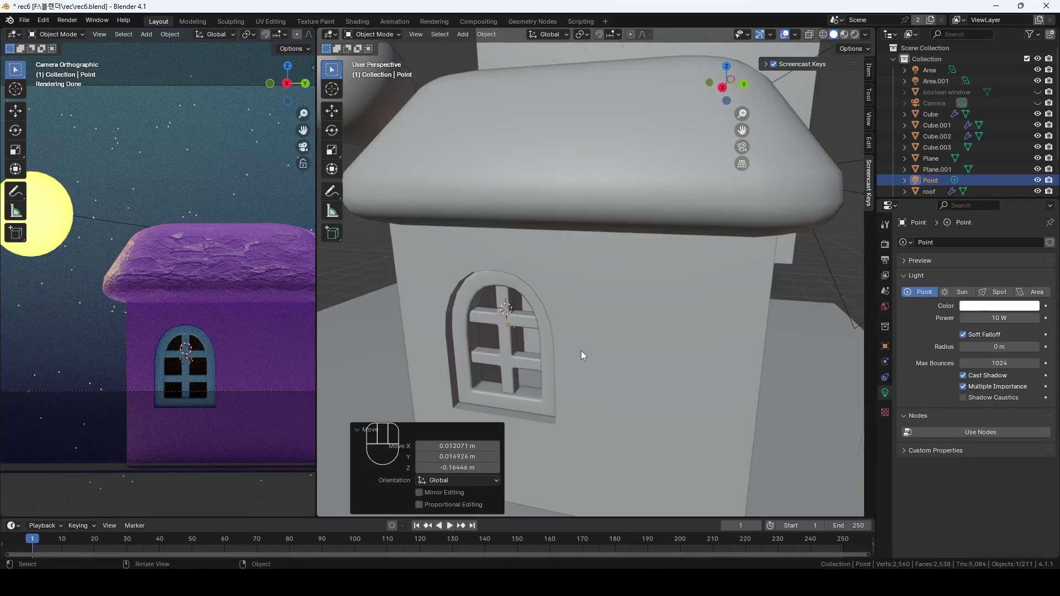
key(alt+z)
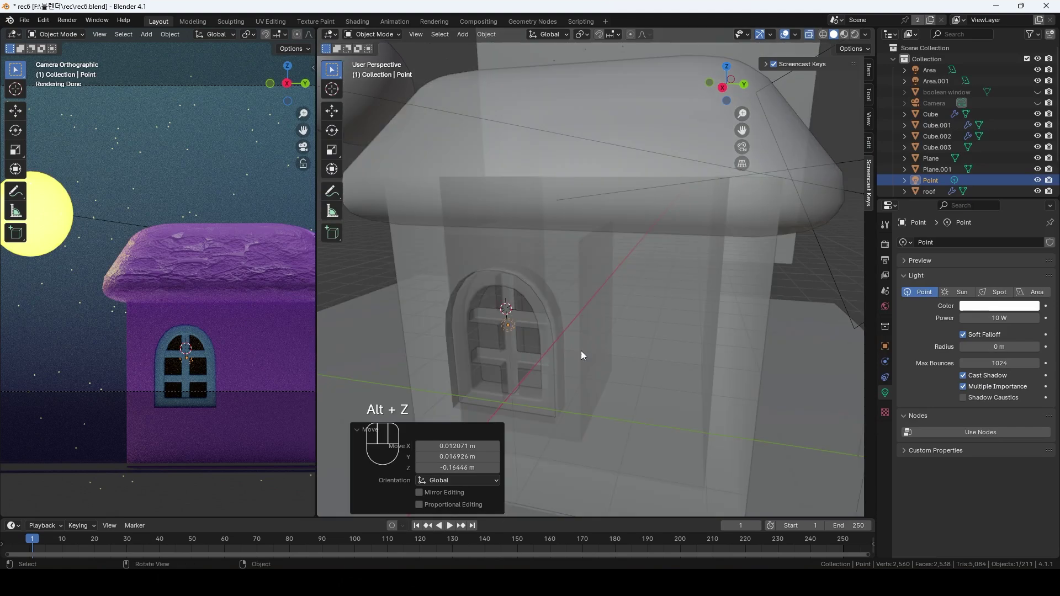
key(g)
key(x)
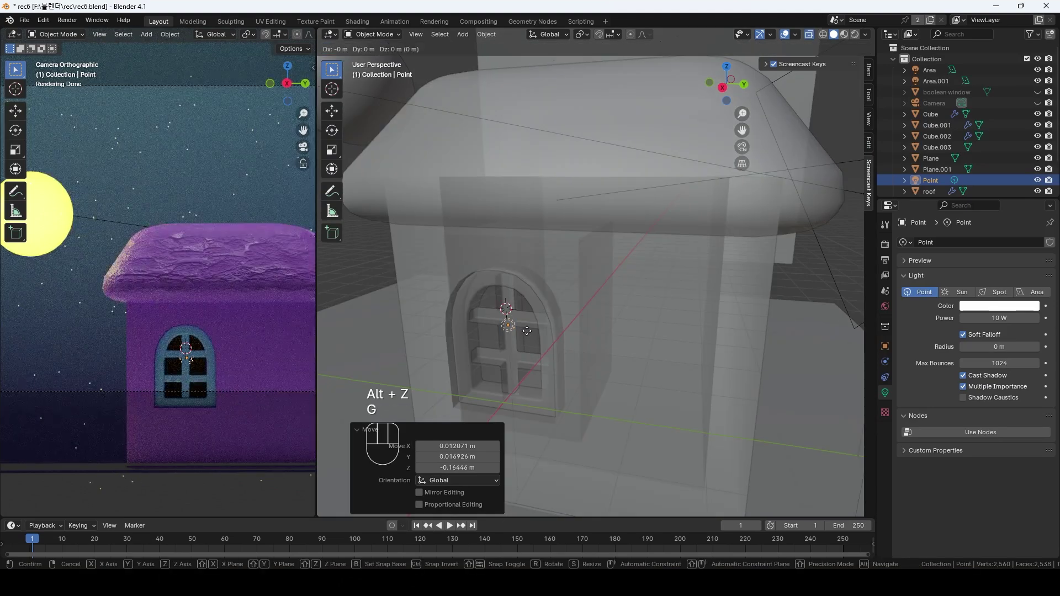
click(551, 316)
Set the point light's color to yellow and its power to 50 W, and raise it toward the window's arch
click(999, 306)
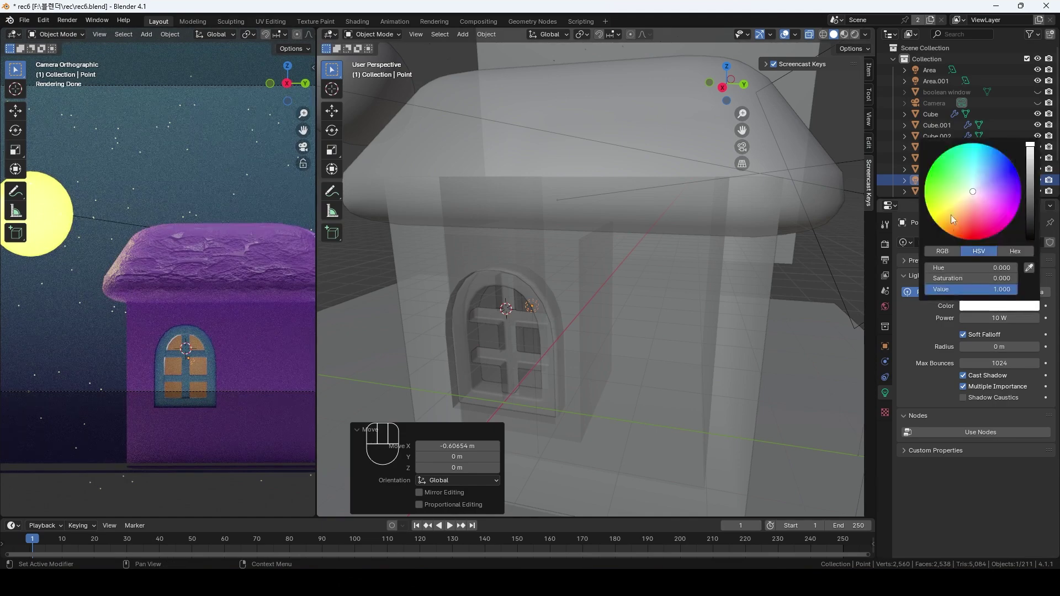
click(946, 210)
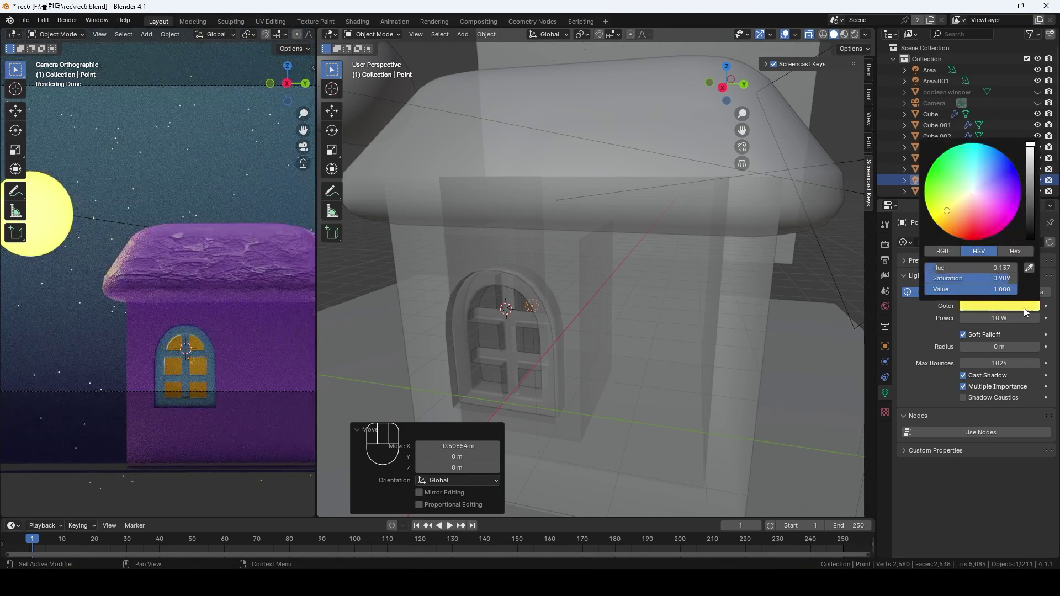
click(1013, 316)
text(50)
key(Return)
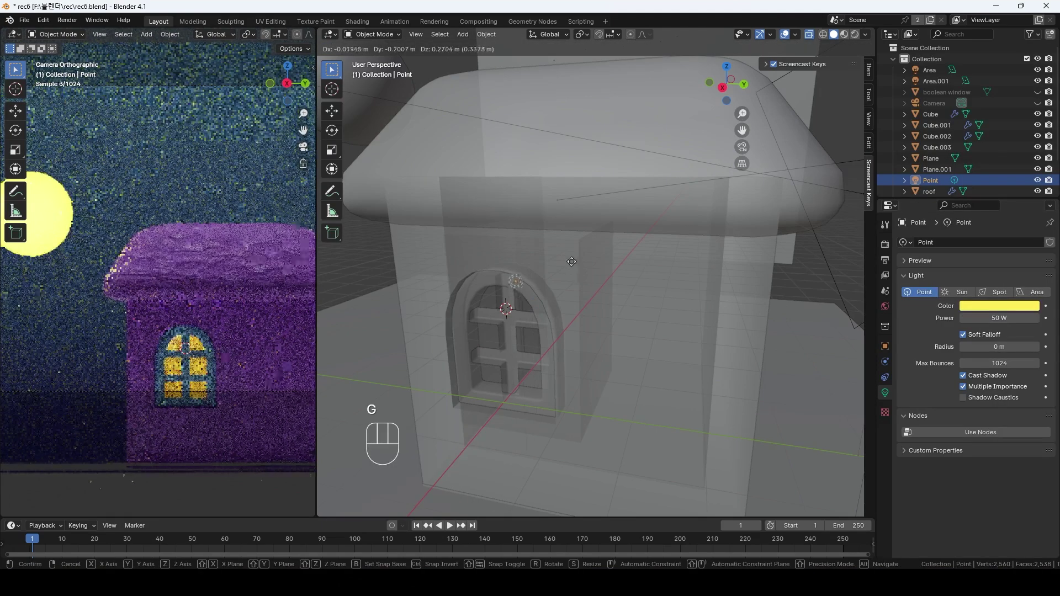
key(g)
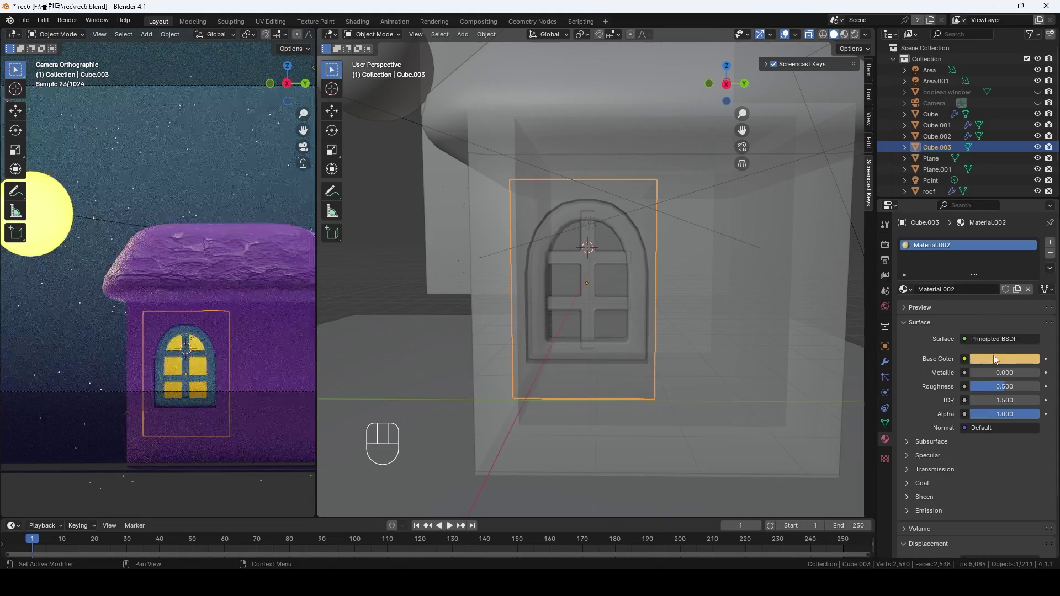
Change the base color of the box behind the window to a darker orange
click(1005, 358)
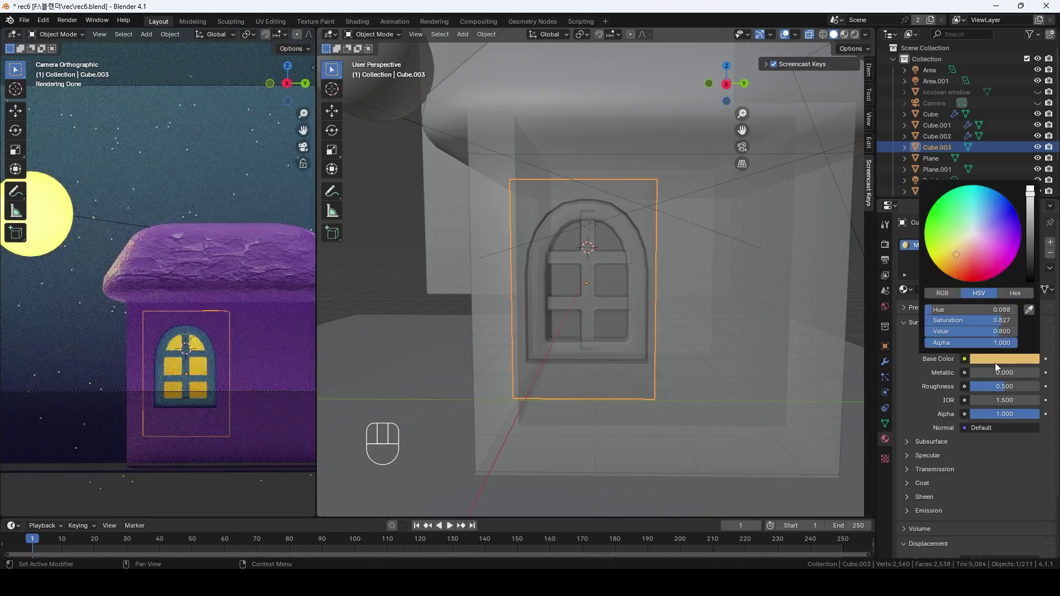
click(1029, 213)
click(961, 260)
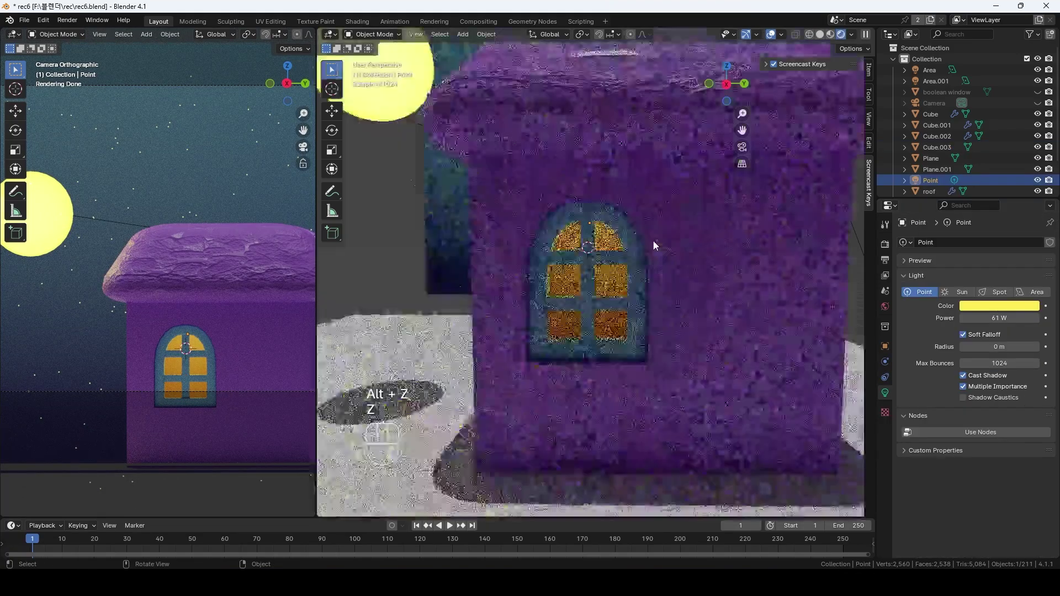
Inspect the lit window from different angles in rendered shading and return the viewport to solid shading
scroll(656, 248, down, 3)
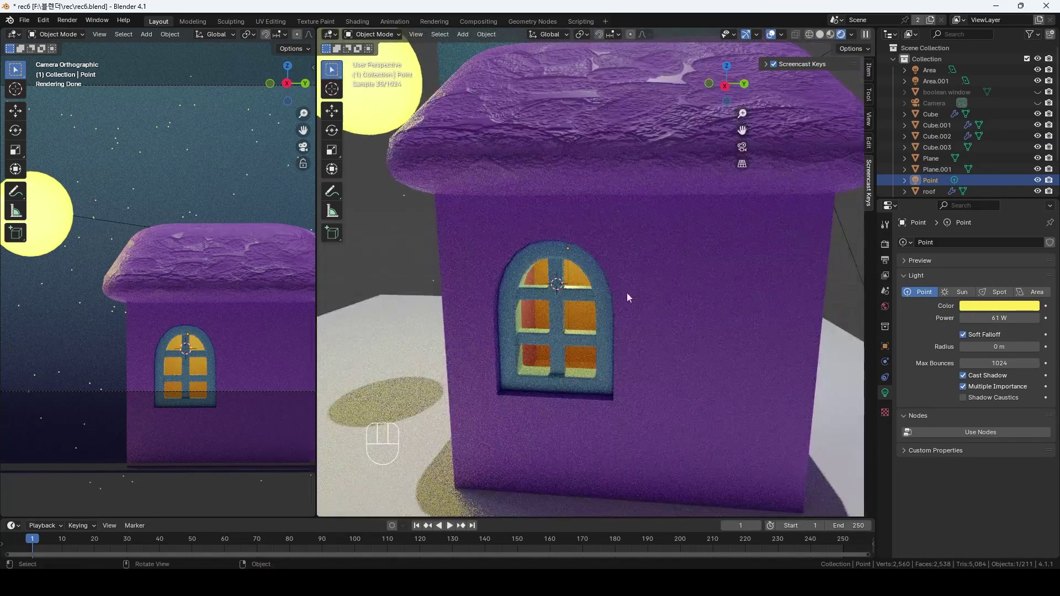
middle_drag(647, 303, 640, 288)
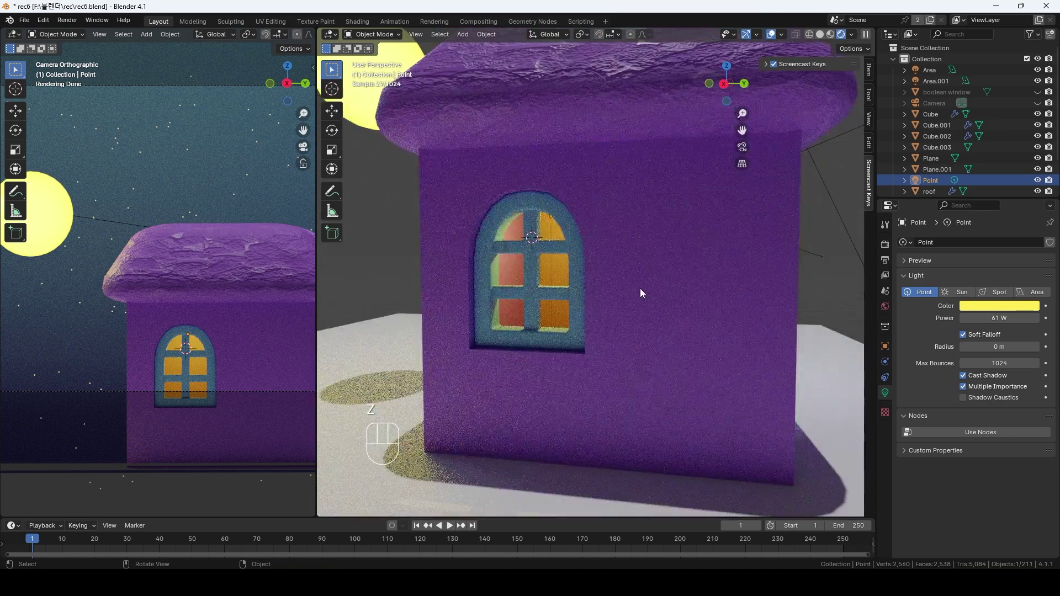
key(z)
click(726, 288)
scroll(534, 309, down, 2)
middle_drag(527, 301, 534, 316)
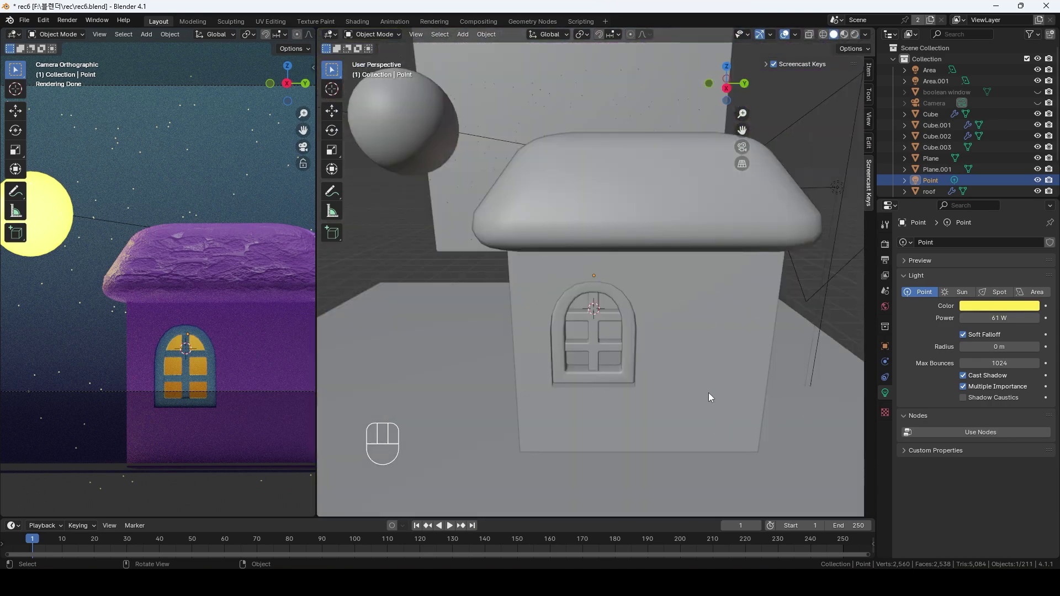
middle_drag(710, 397, 704, 386)
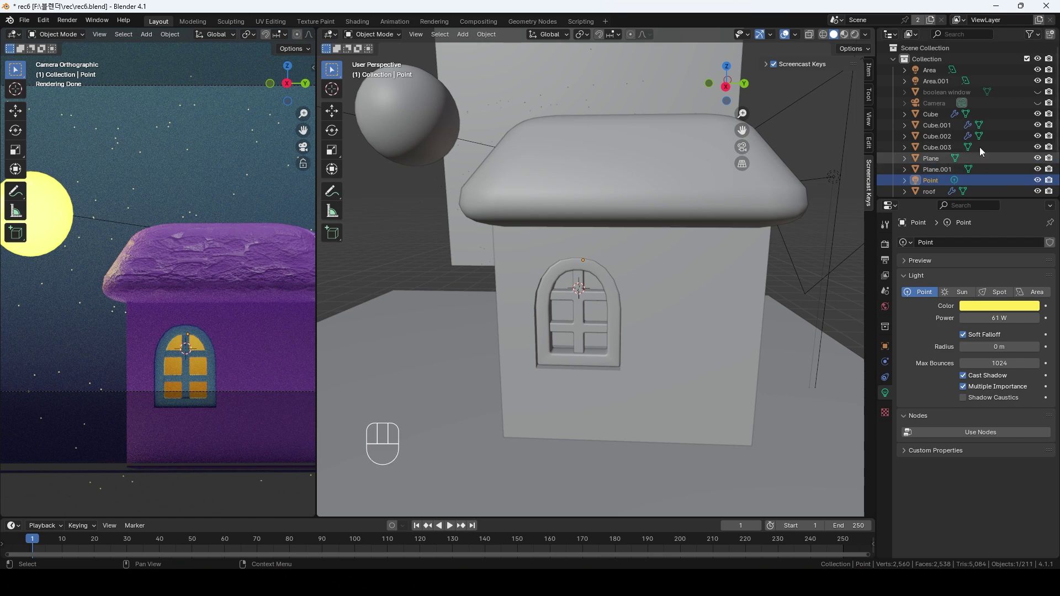
Move the window frame, the bars and the box behind them into a new collection named "window set1"
scroll(947, 155, down, 2)
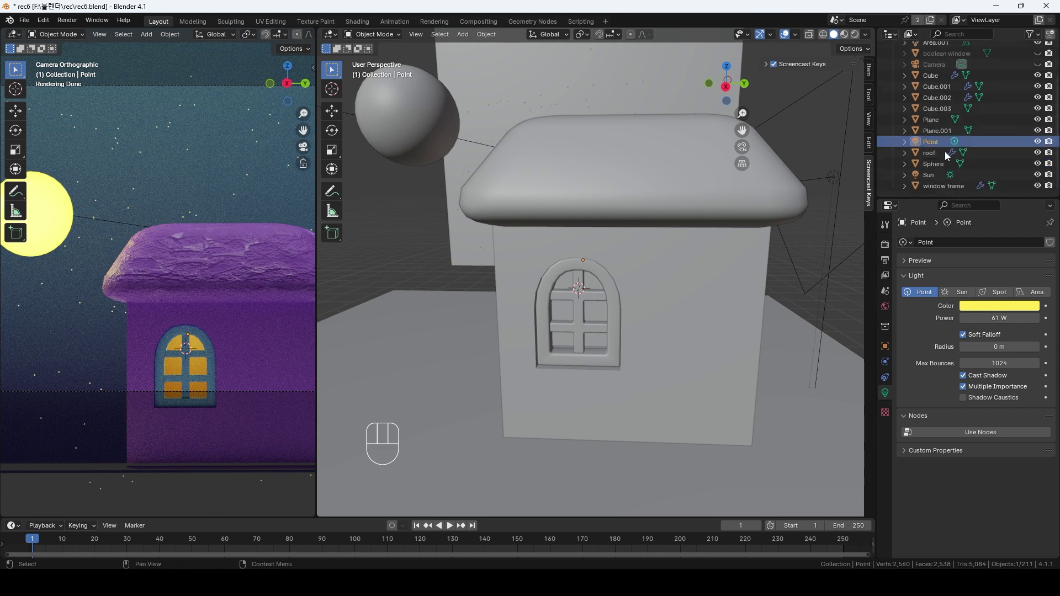
click(578, 271)
shift+click(583, 279)
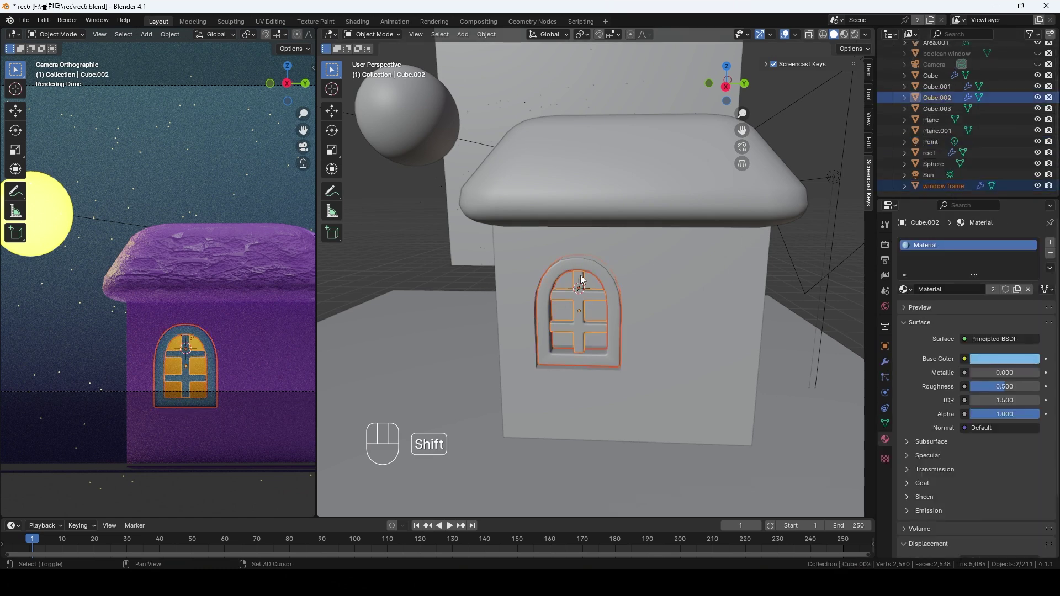
shift+click(590, 284)
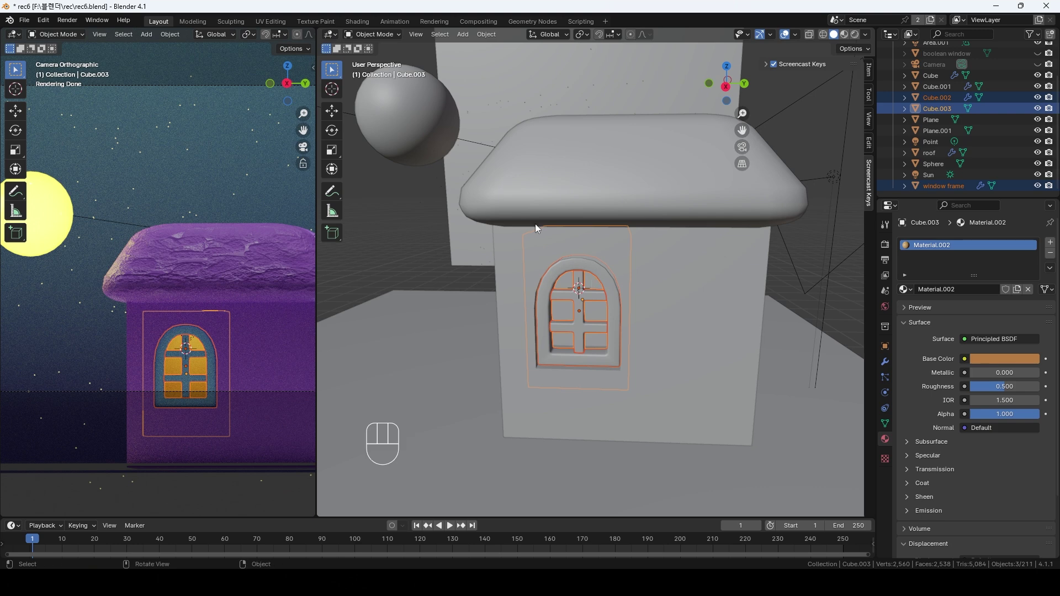
key(m)
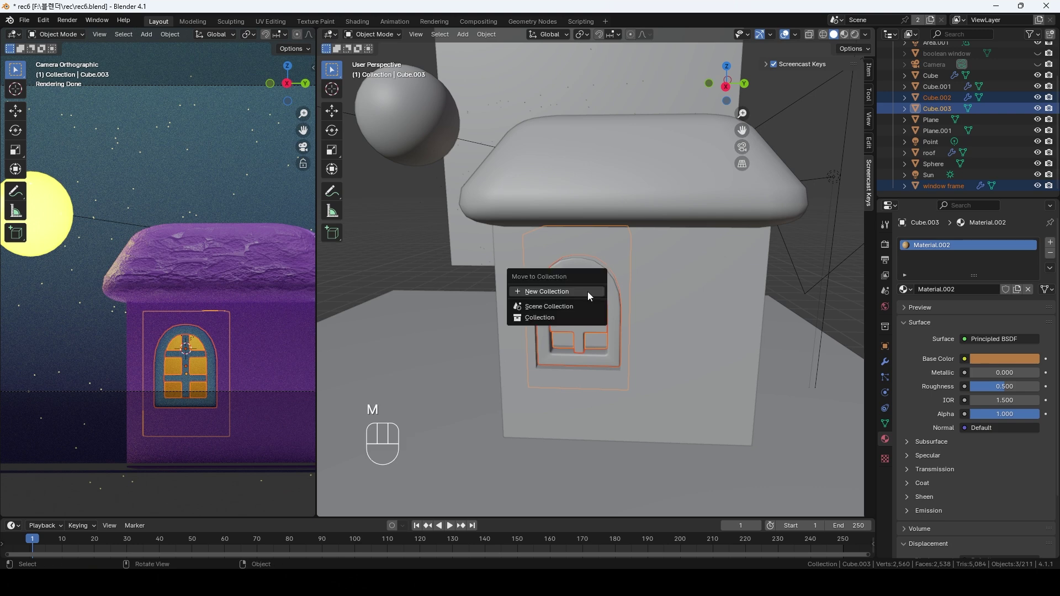
click(588, 296)
text(window set1)
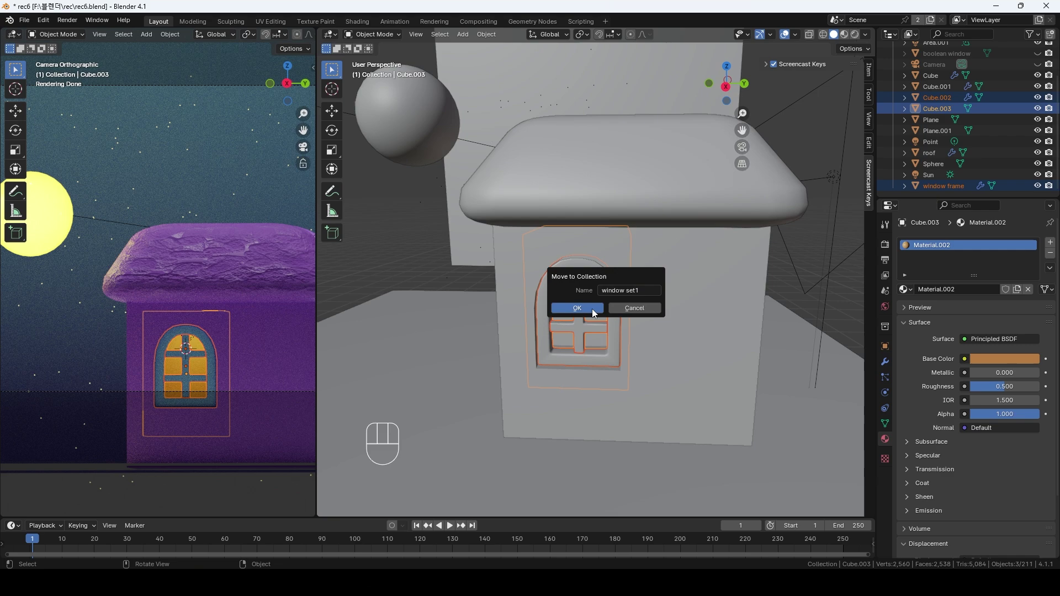
key(Return)
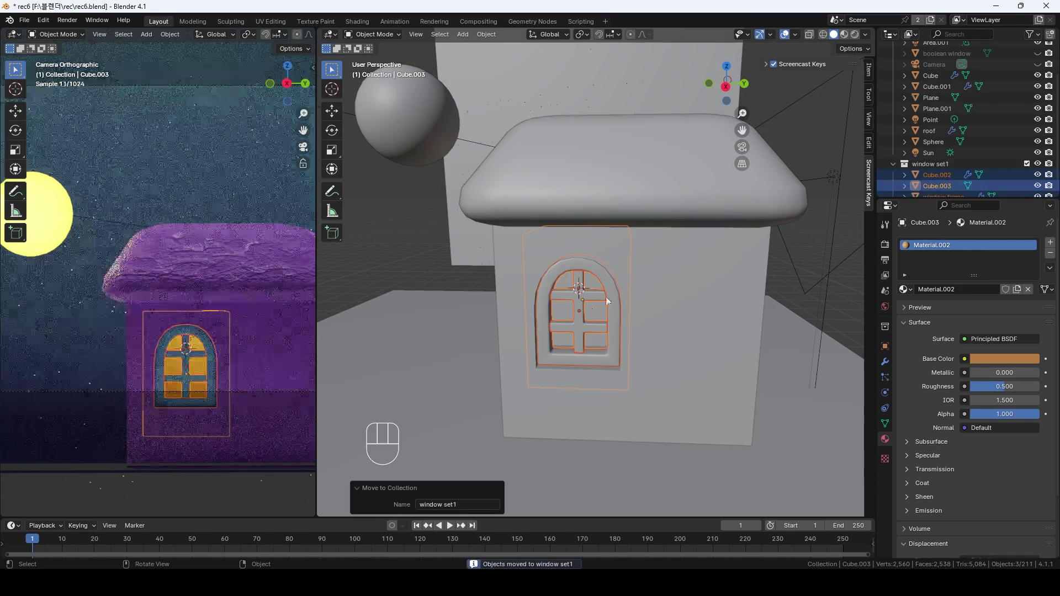
scroll(945, 161, down, 1)
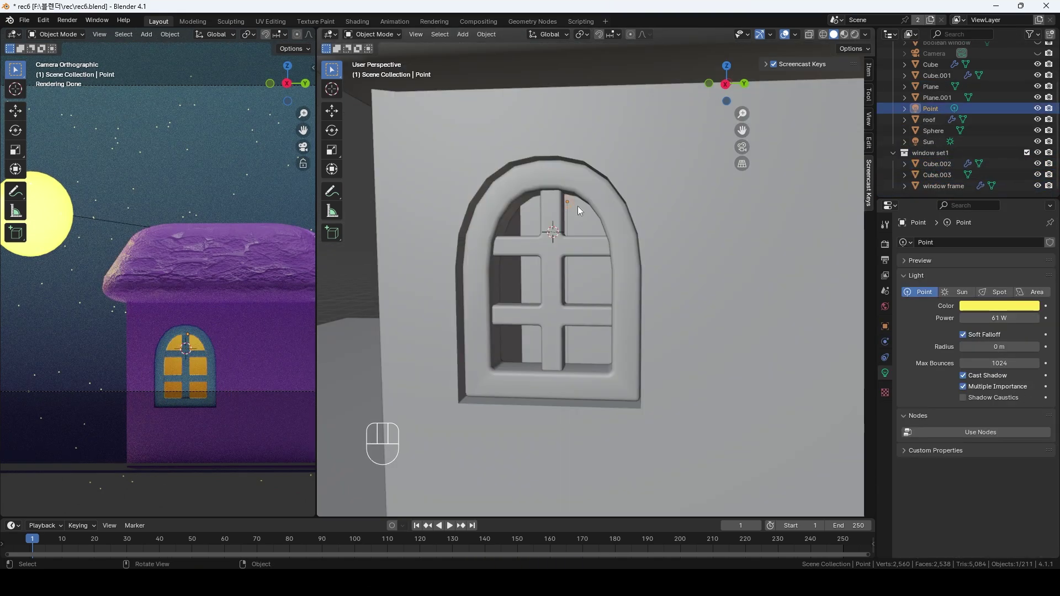
Move the point light and the unhidden boolean window cutter into the "window set1" collection
key(m)
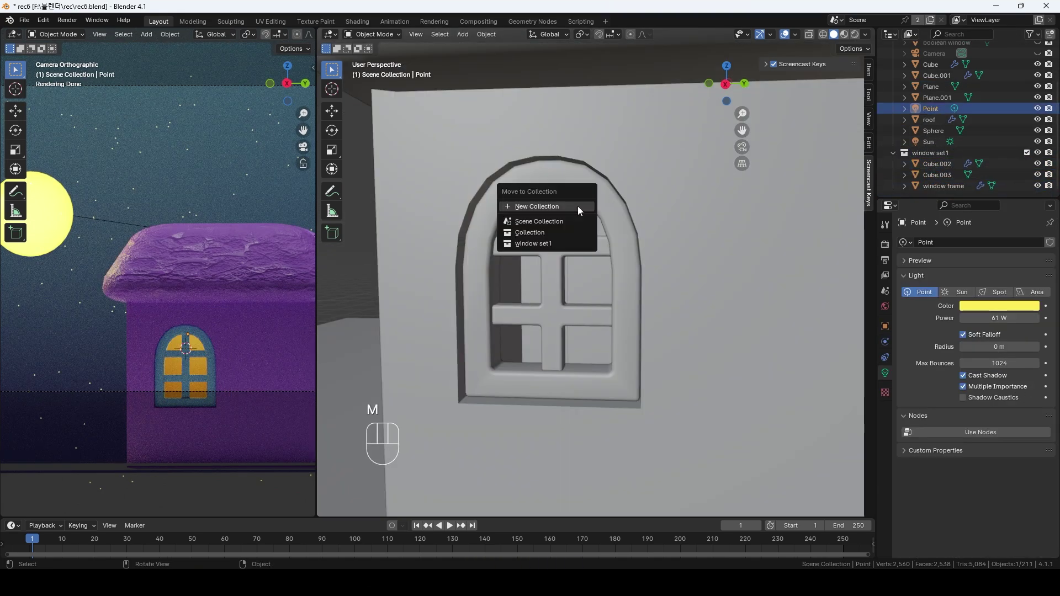
click(544, 244)
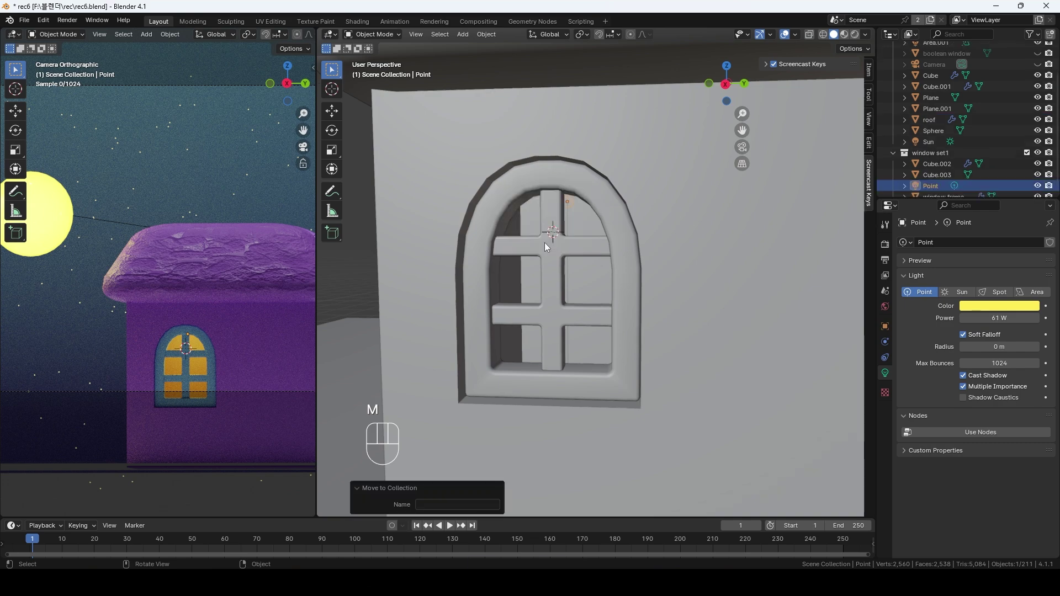
scroll(958, 122, up, 2)
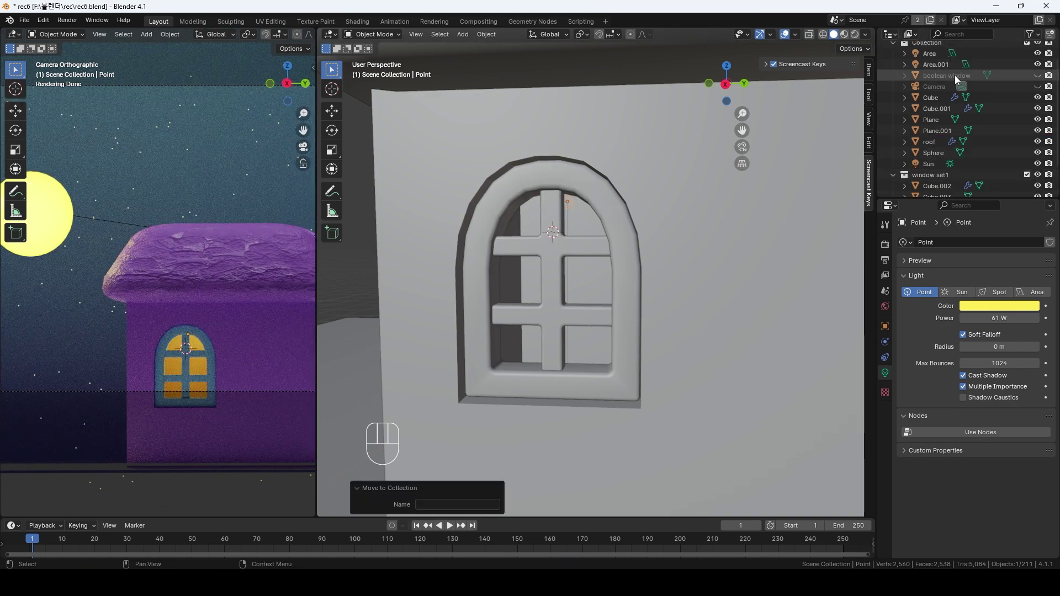
click(955, 75)
key(alt+h)
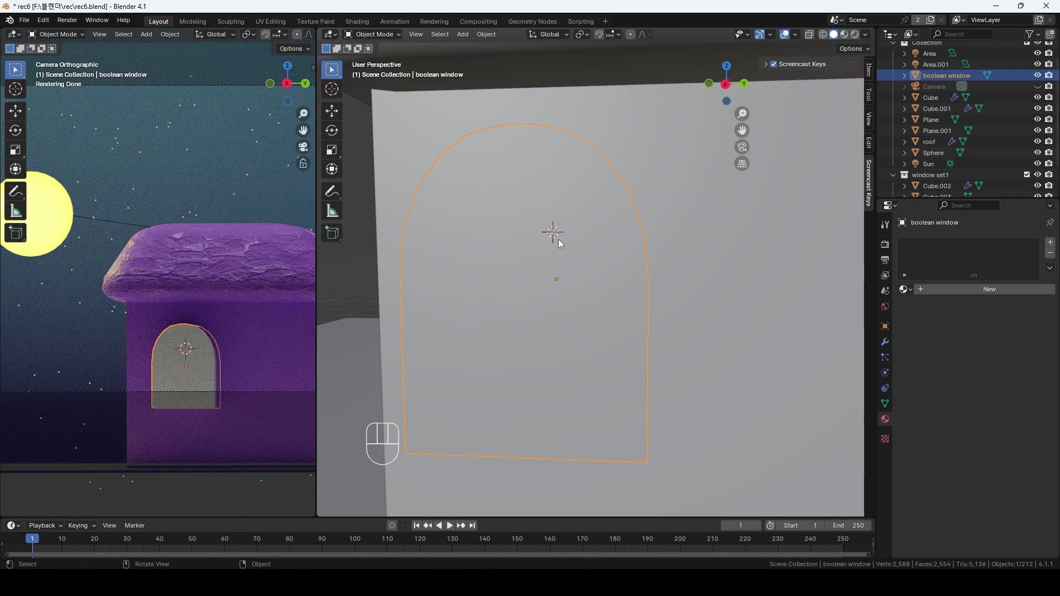
key(m)
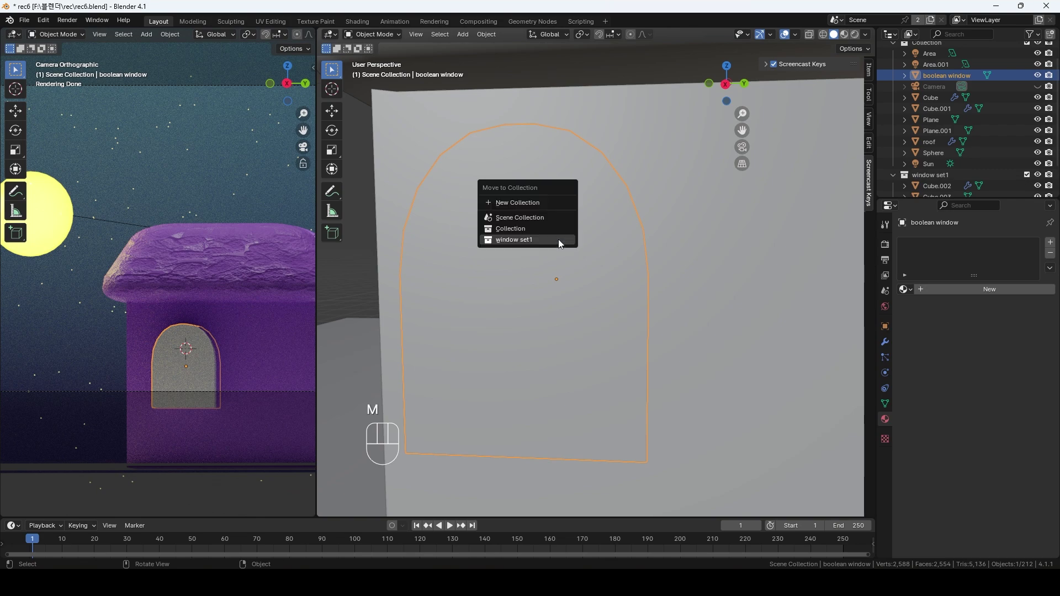
click(558, 239)
scroll(1008, 167, down, 3)
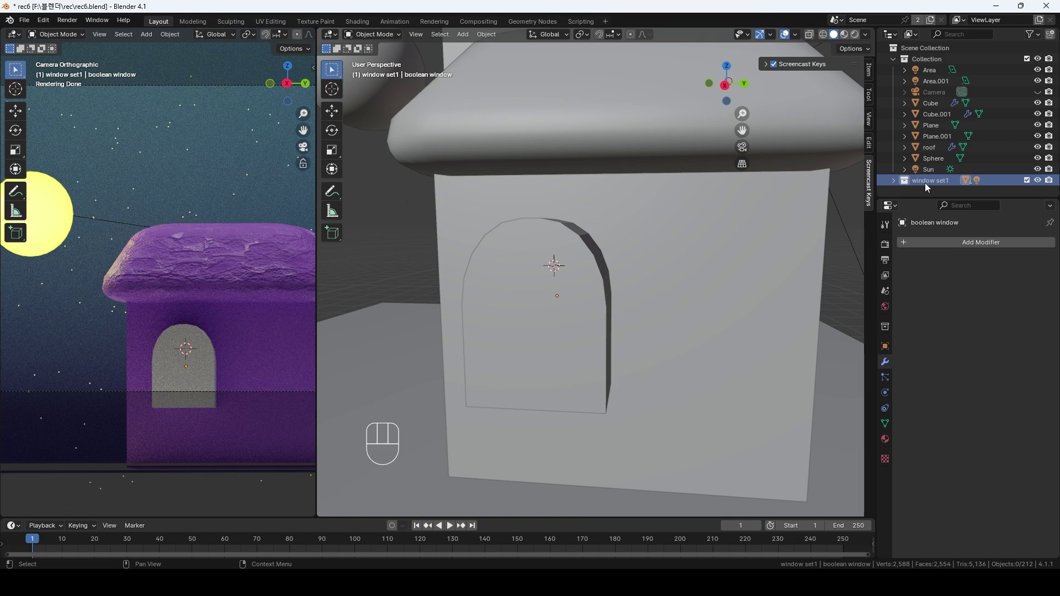
Duplicate all objects of the "window set1" collection and move the copies about 1.32 m along the Y axis
right_click(925, 183)
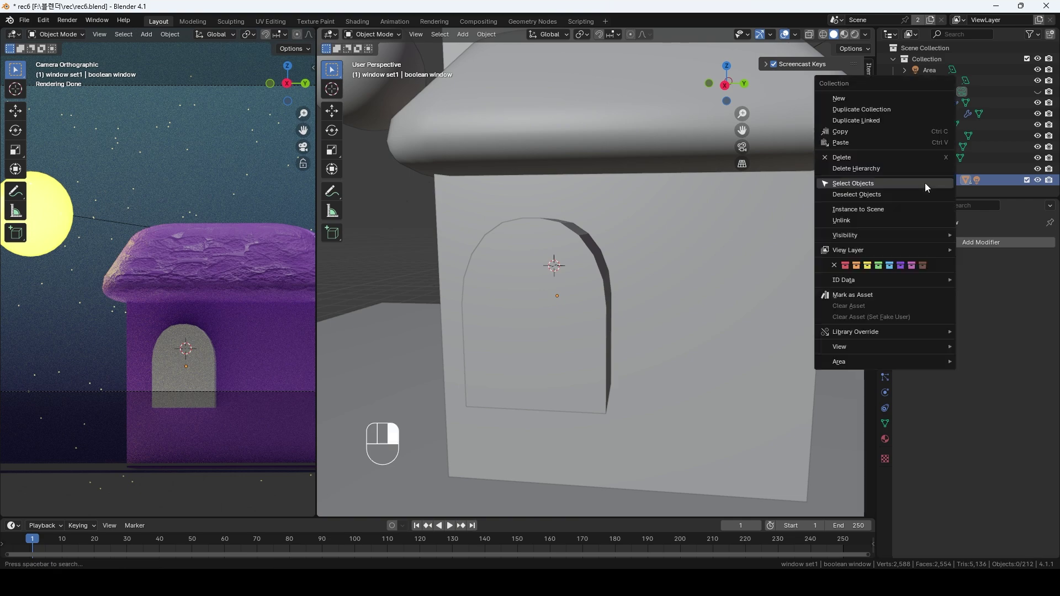
click(925, 183)
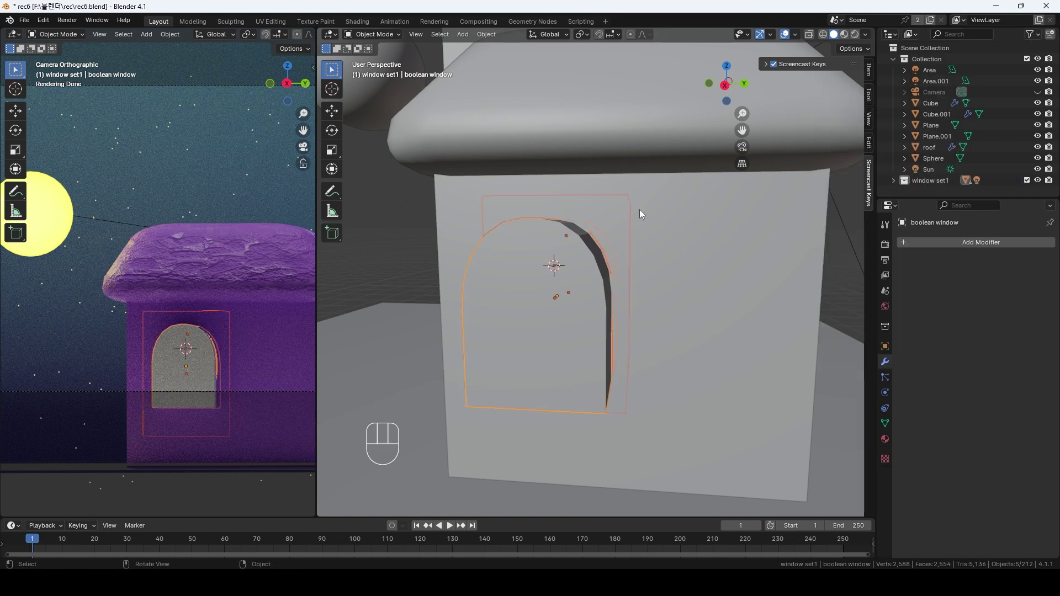
key(shift+d)
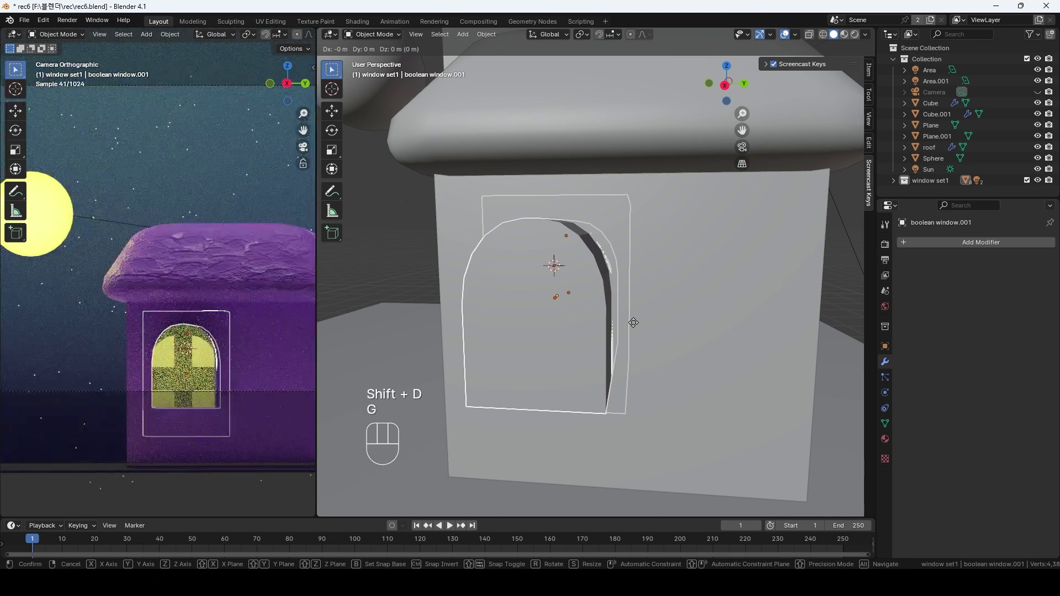
key(g)
key(y)
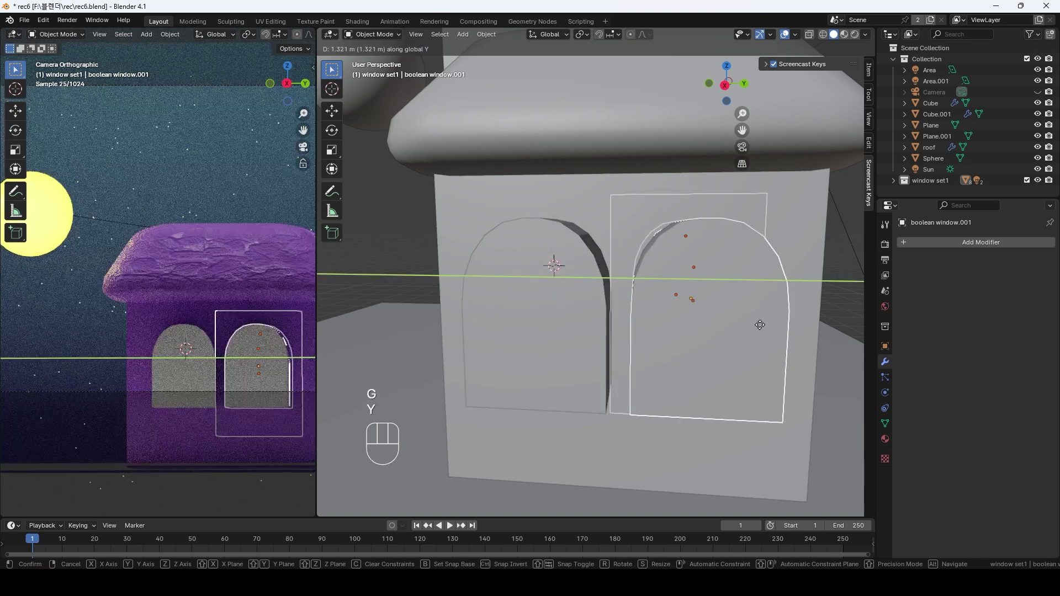
click(759, 325)
Hide the original boolean window cutter and toggle the visibility of its copy to identify it
scroll(965, 121, down, 4)
click(967, 116)
key(KP_Decimal)
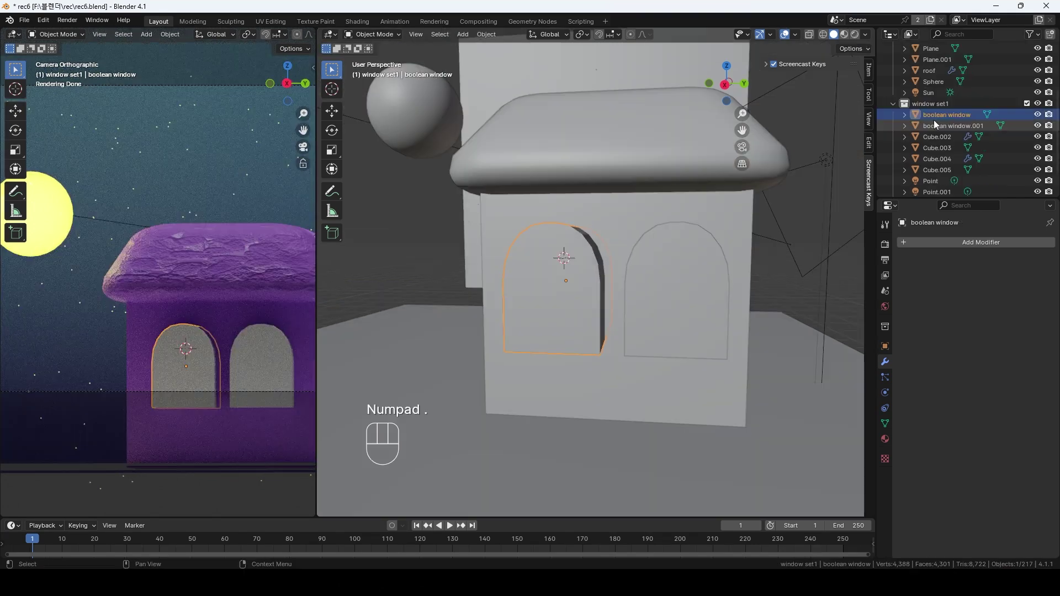
click(1037, 115)
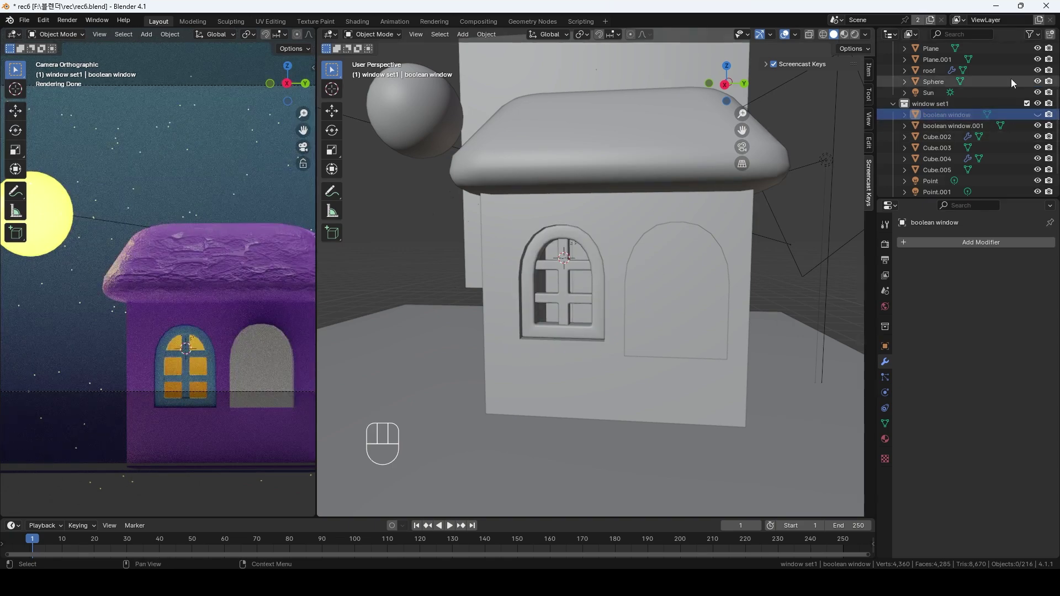
click(966, 126)
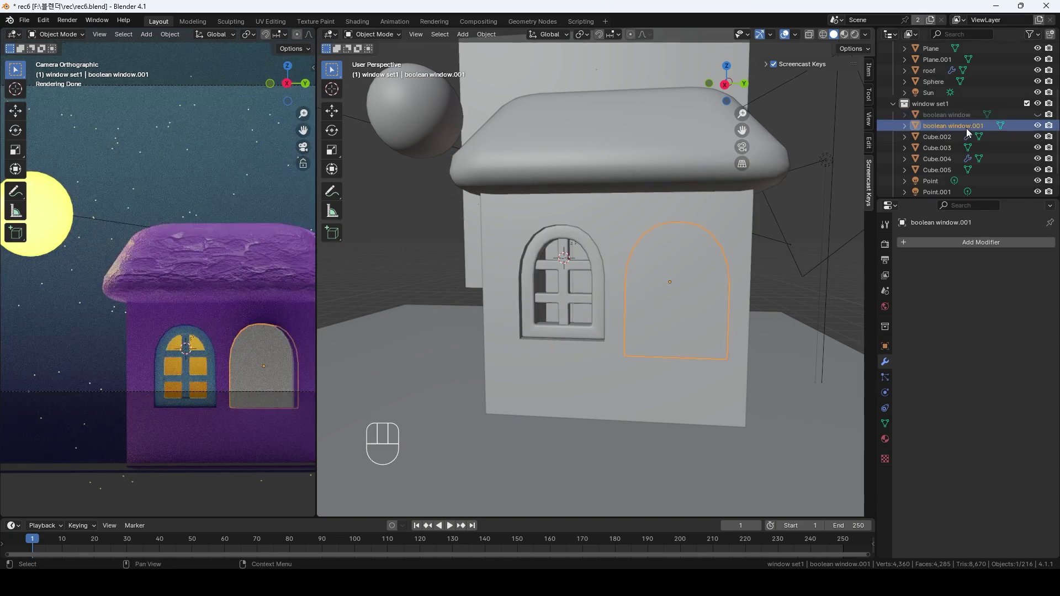
click(1037, 125)
click(1037, 126)
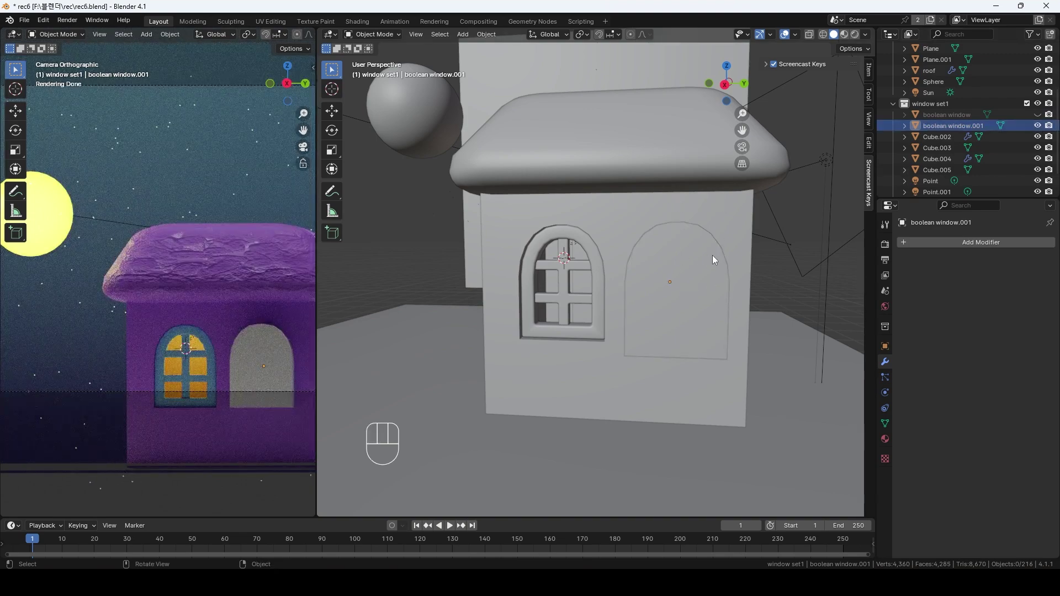
Add a second Difference Boolean modifier to the house walls using "boolean window.001" as the cutter, and hide that cutter
click(727, 212)
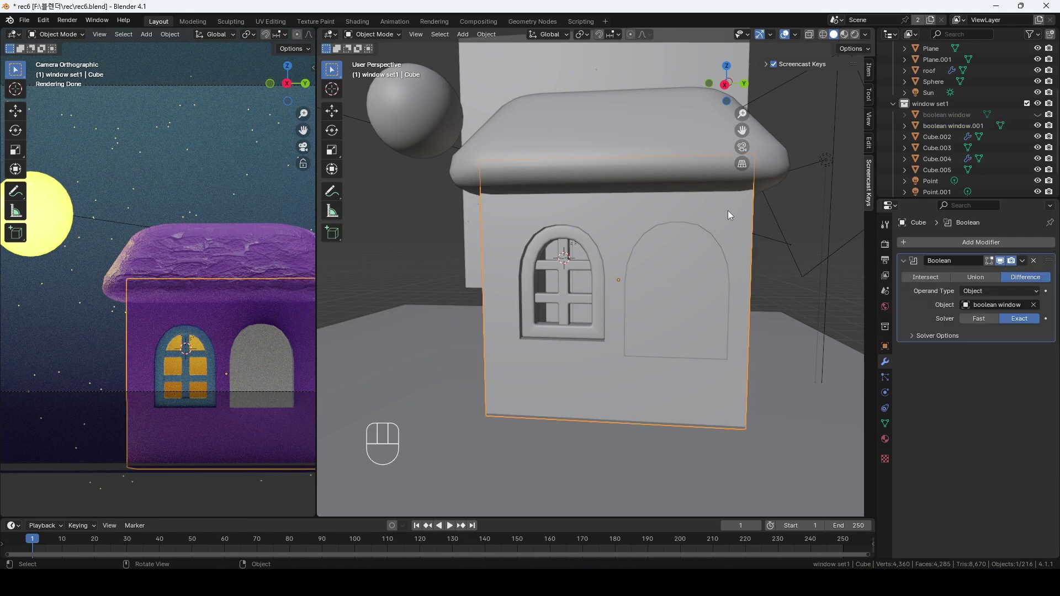
click(912, 243)
mouse_move(912, 243)
click(968, 262)
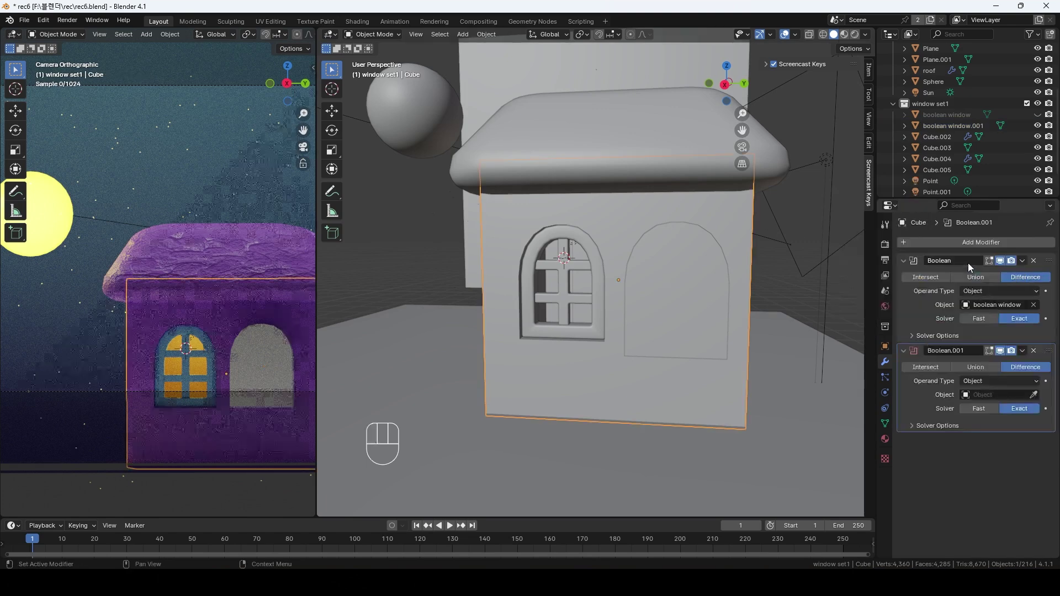
click(1034, 394)
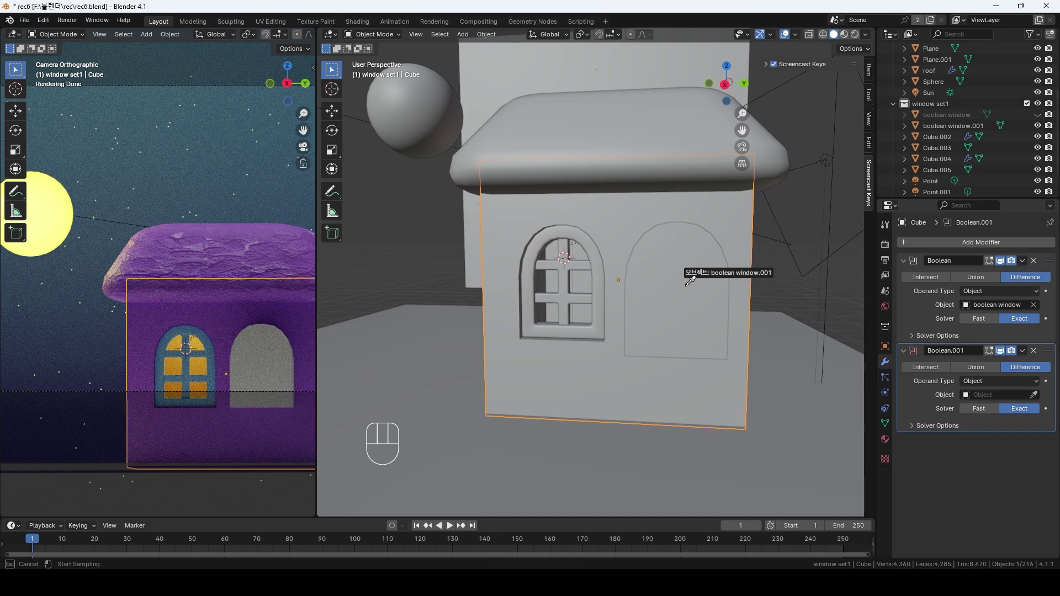
click(688, 282)
click(1037, 126)
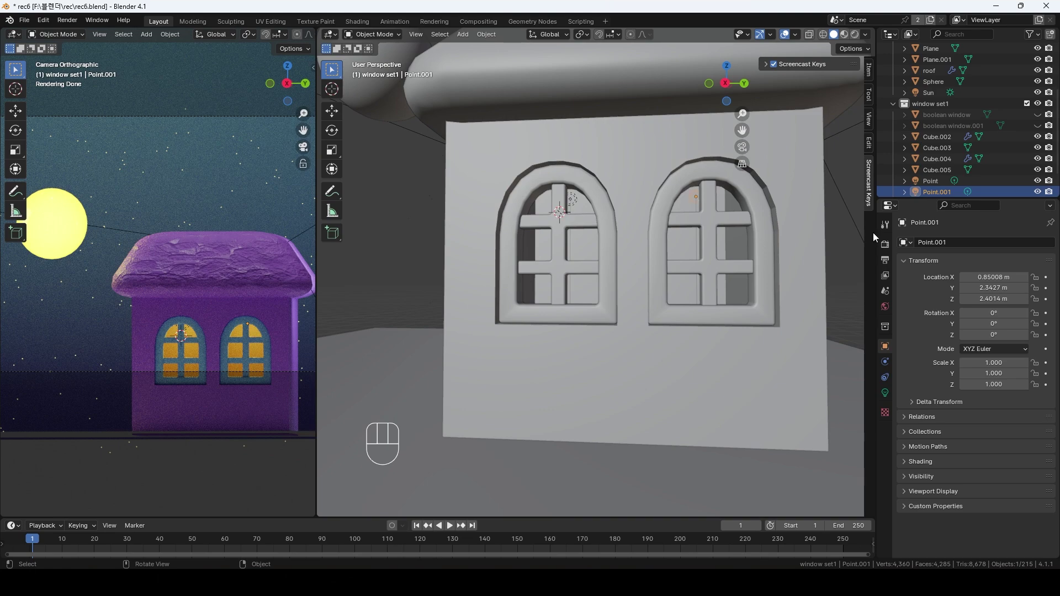
Change the color of the second window's point light to pink
click(885, 392)
click(971, 306)
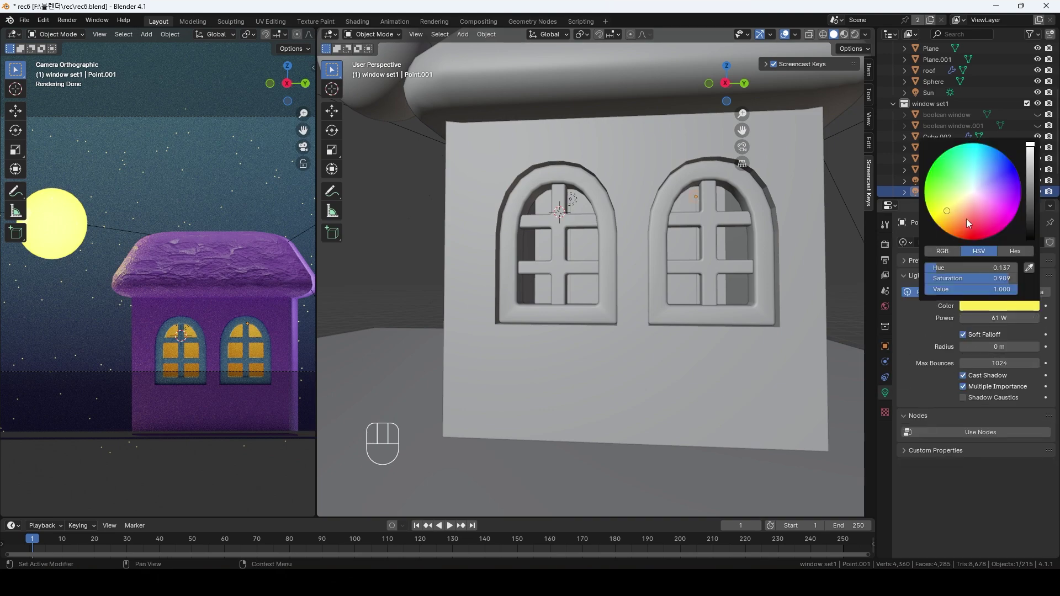
click(986, 207)
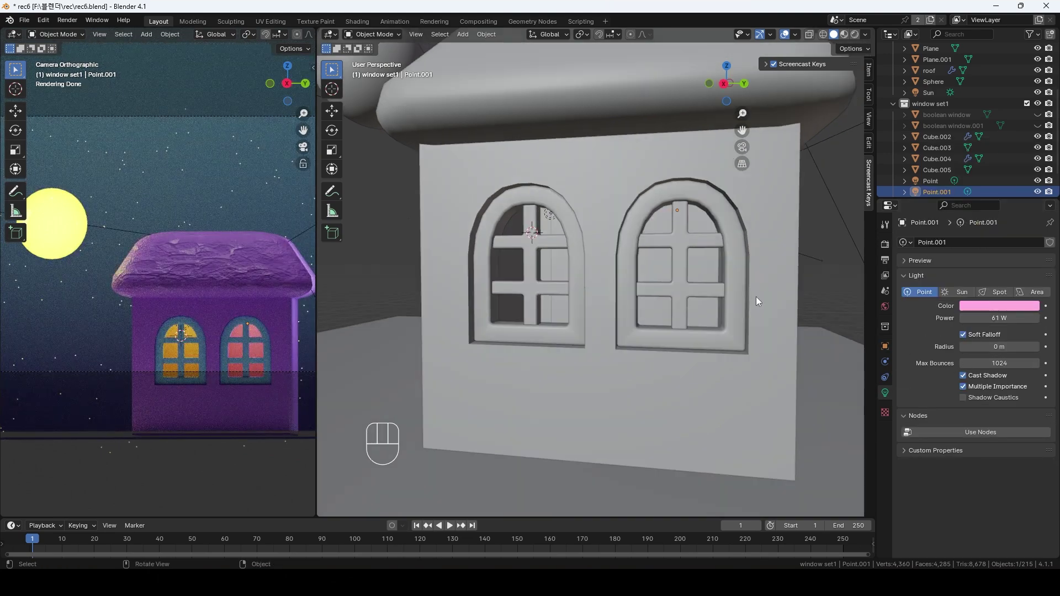
key(z)
click(764, 235)
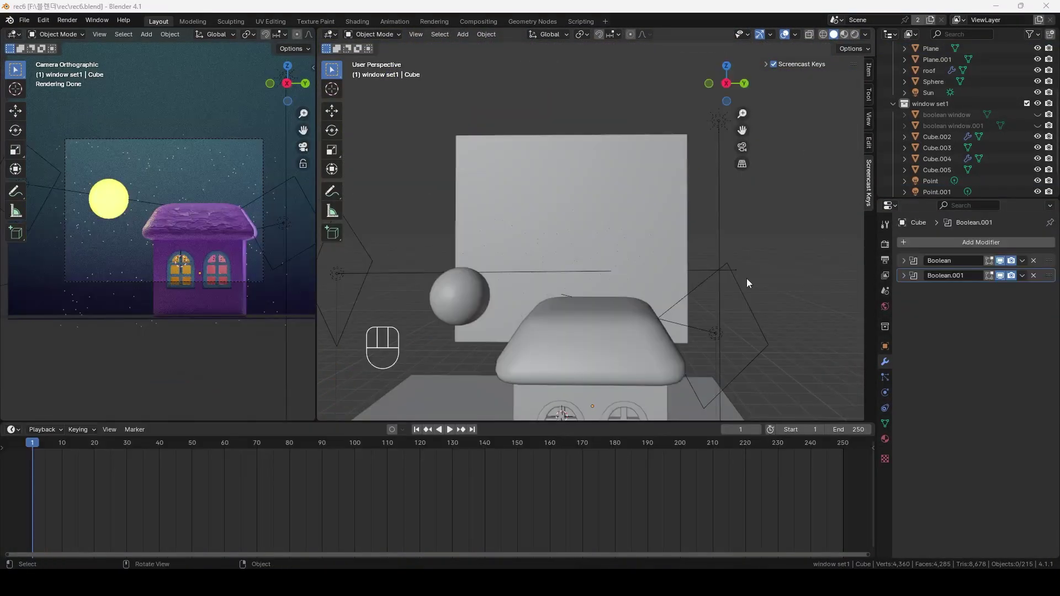
Place the 3D cursor on top of the roof
scroll(580, 330, up, 2)
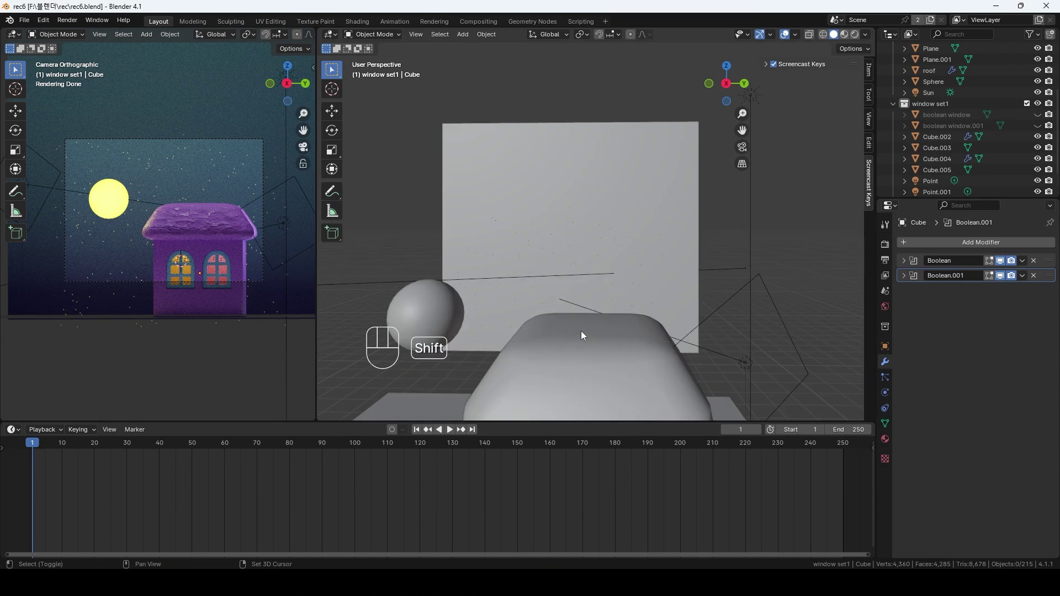
shift+right_click(580, 330)
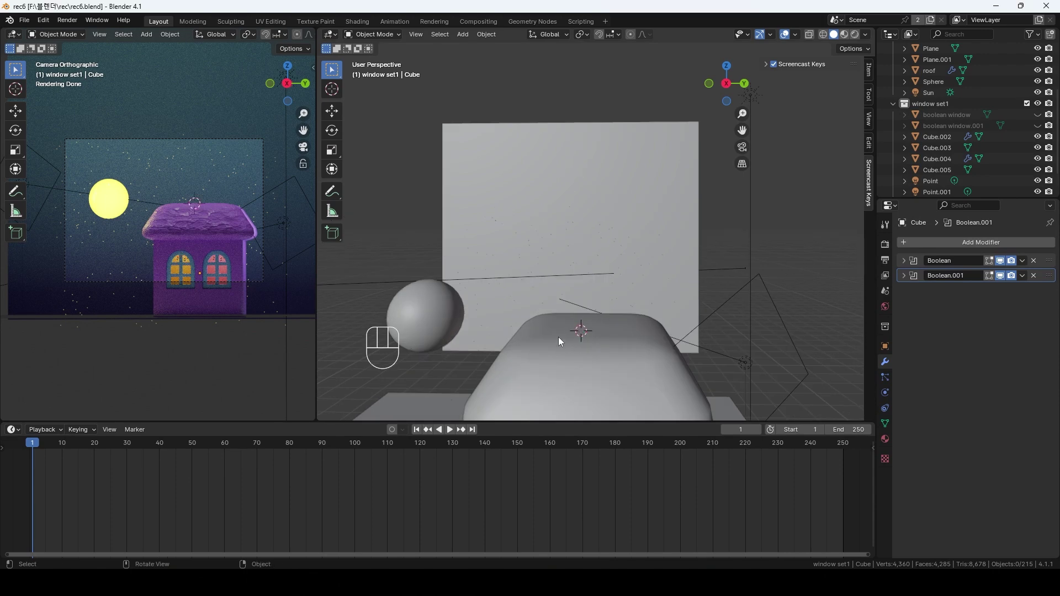
key(shift+a)
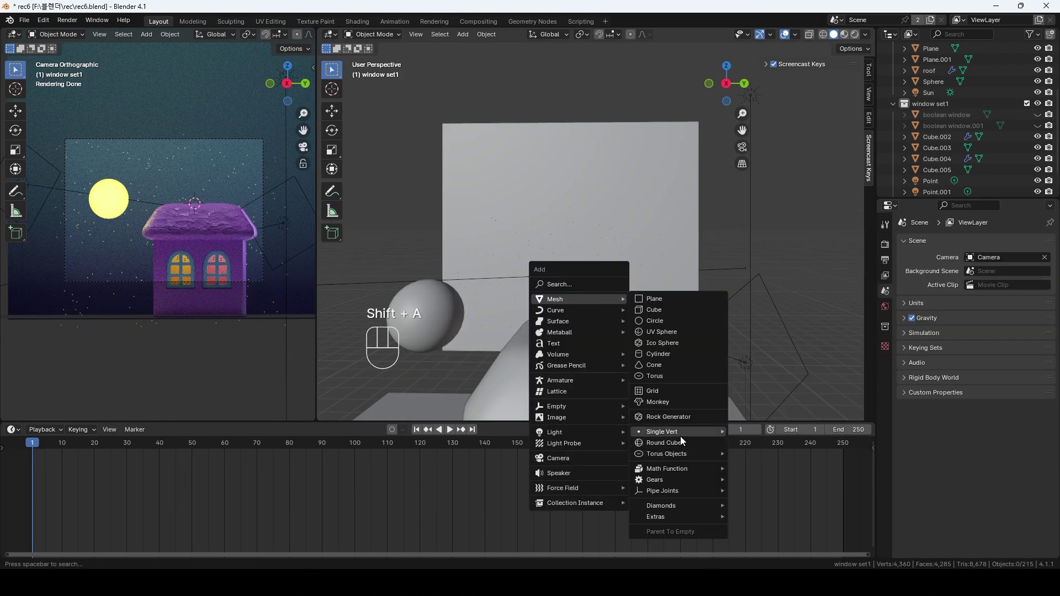
Search the add-on preferences for "extra" to check whether Add Mesh: Extra Objects is enabled
click(42, 21)
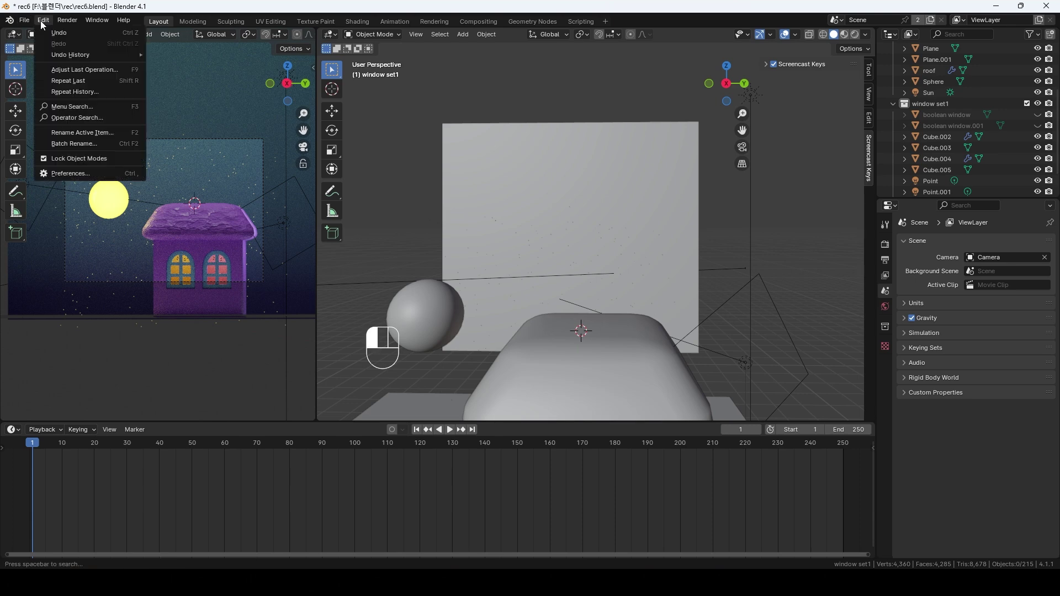
click(44, 21)
click(46, 21)
click(67, 173)
click(298, 56)
text(extra)
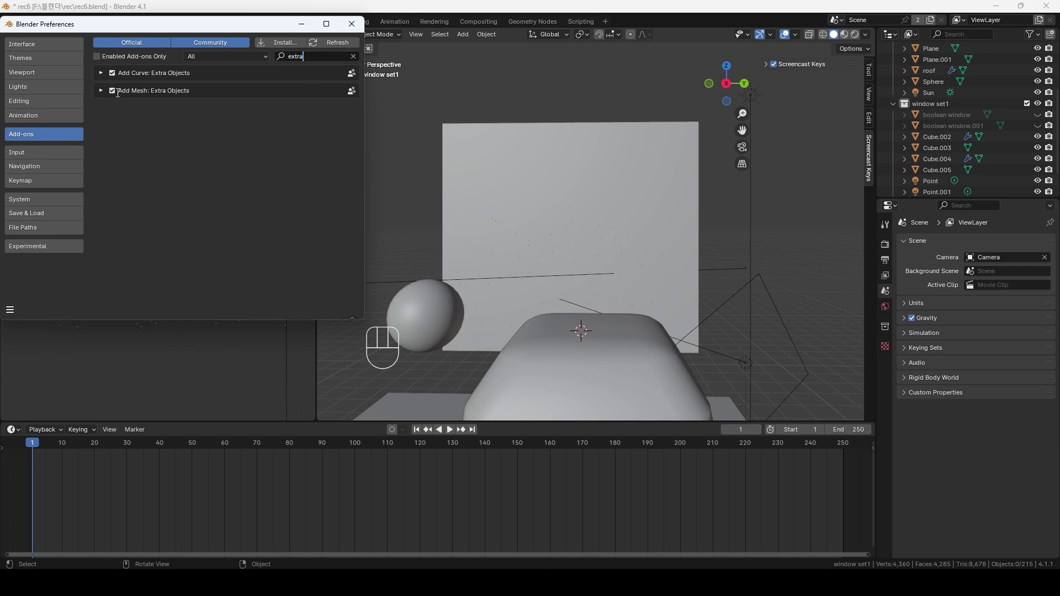
click(352, 24)
Add a Round Cube mesh at the 3D cursor with the Quadsphere preset and 4 arc divisions
key(shift+a)
mouse_move(605, 274)
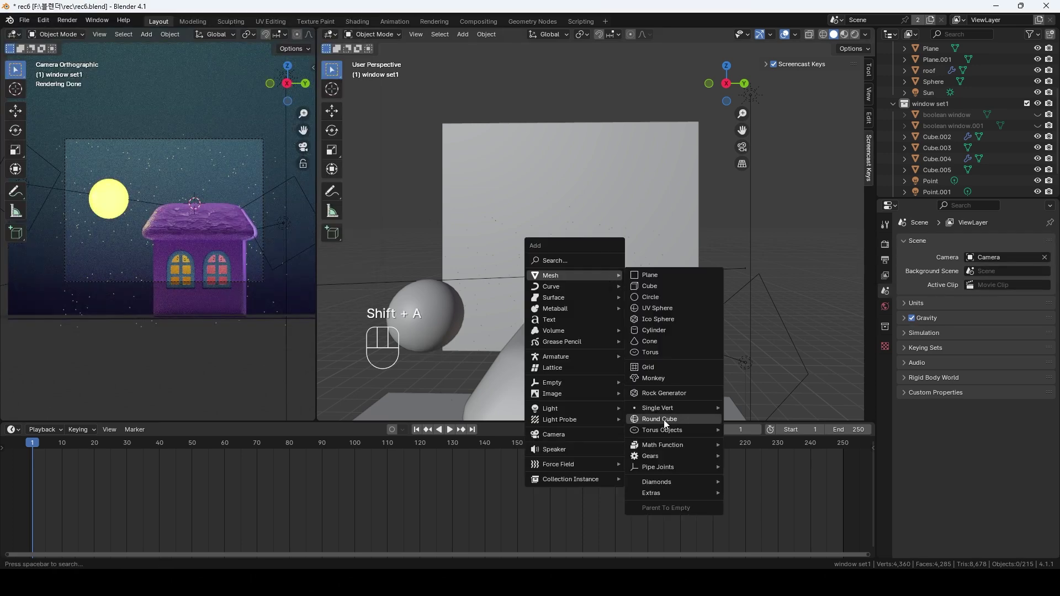
click(664, 420)
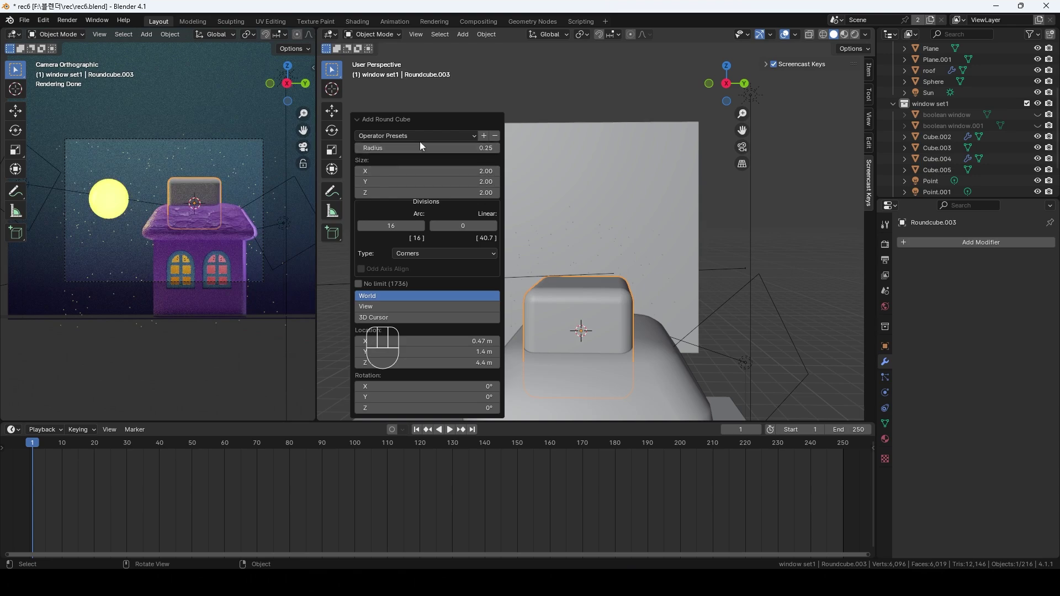
click(467, 136)
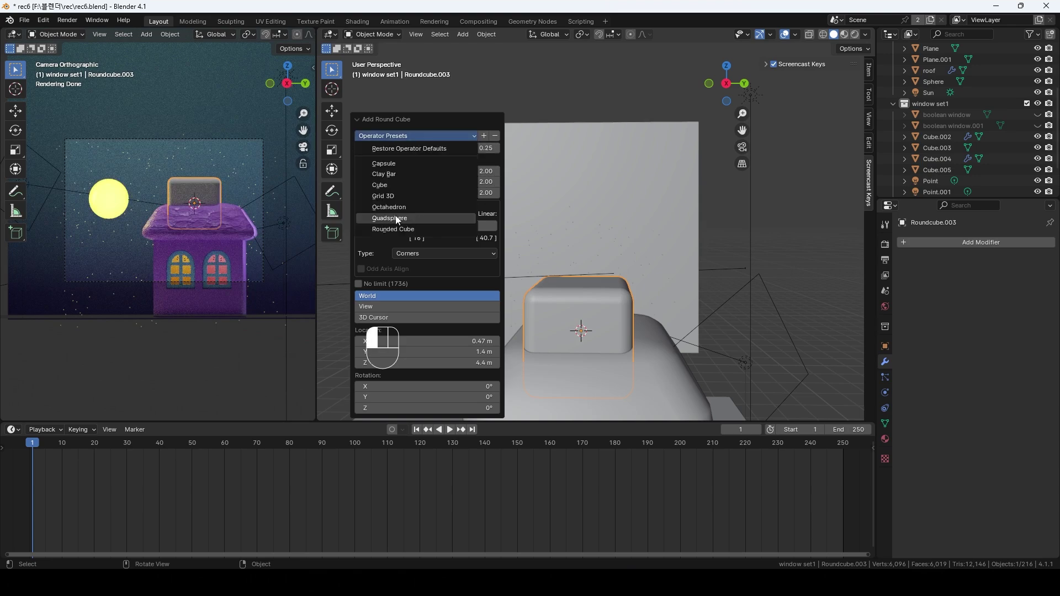
click(407, 216)
click(362, 224)
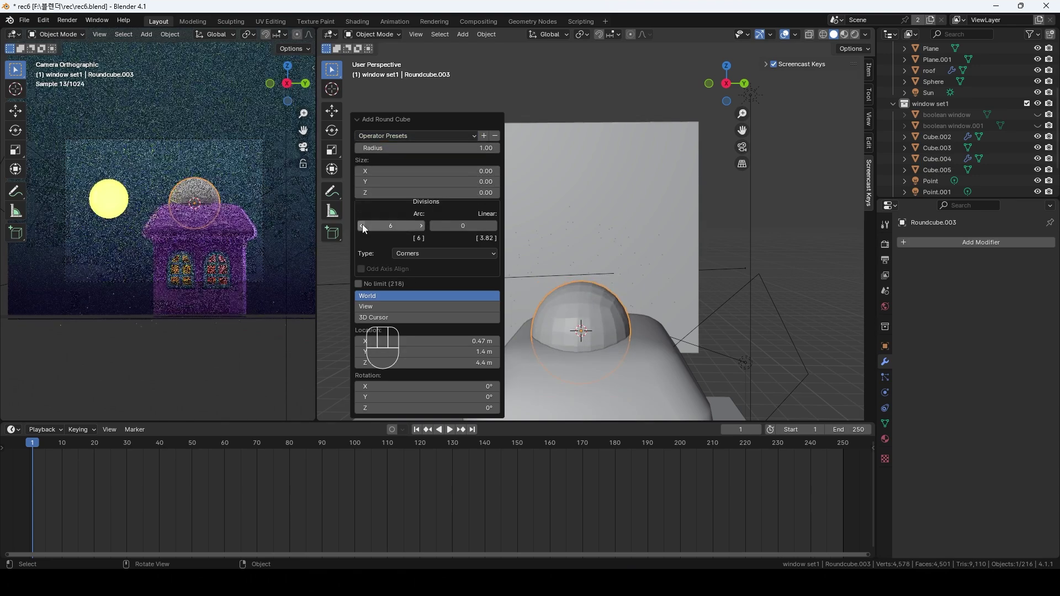
click(362, 224)
click(362, 224)
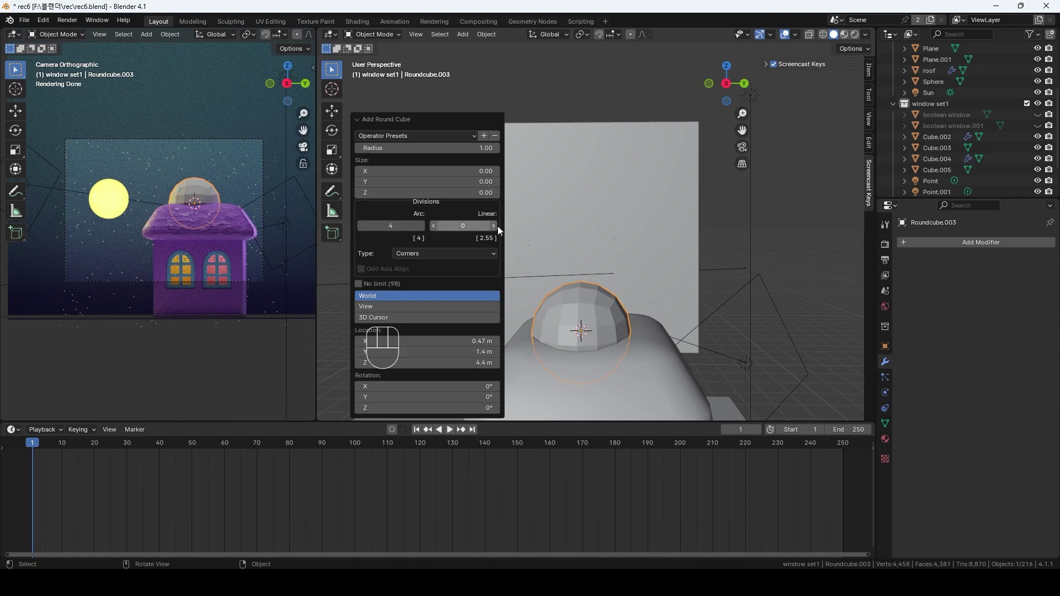
Scale the quadsphere down and raise it about 0.636 m along Z so it sits above the roof
key(s)
click(620, 314)
key(g)
key(z)
click(622, 282)
shift+middle_drag(628, 317, 637, 234)
scroll(637, 234, up, 4)
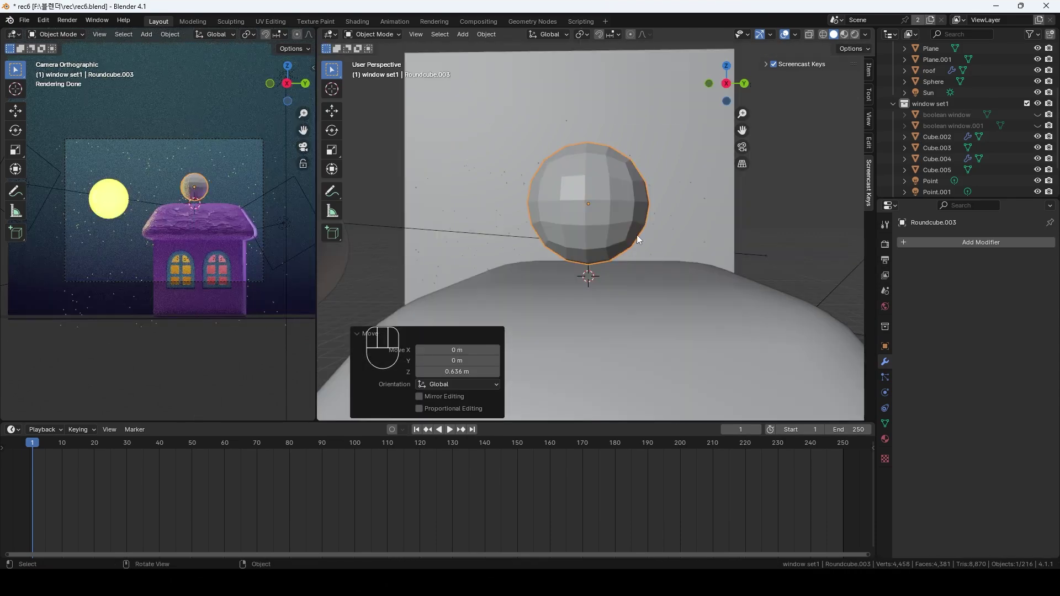
Select the lower vertices of the quadsphere through the mesh and move them with smooth proportional editing
key(Tab)
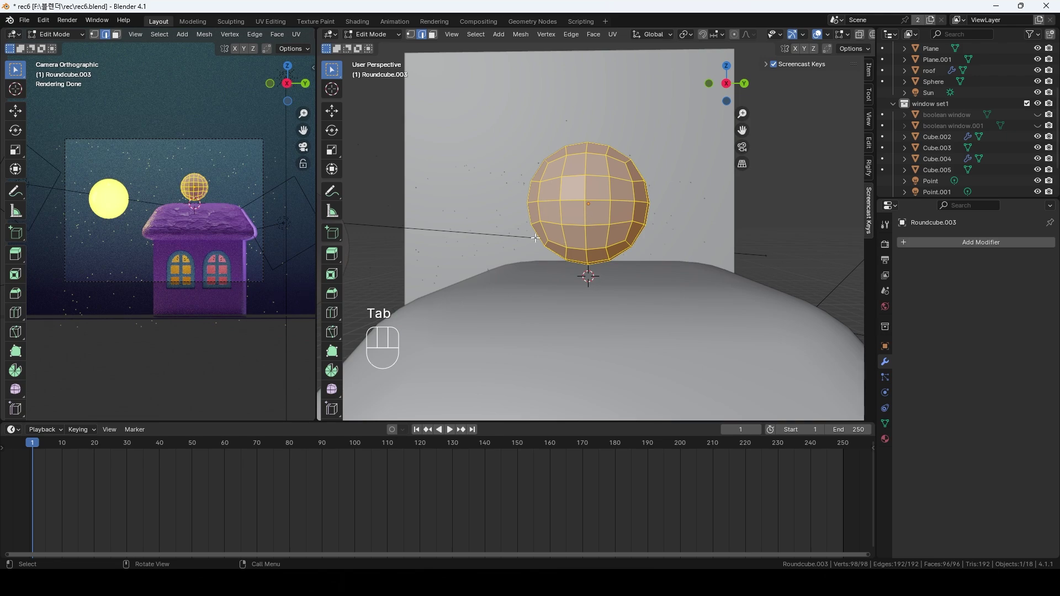
click(479, 182)
click(410, 34)
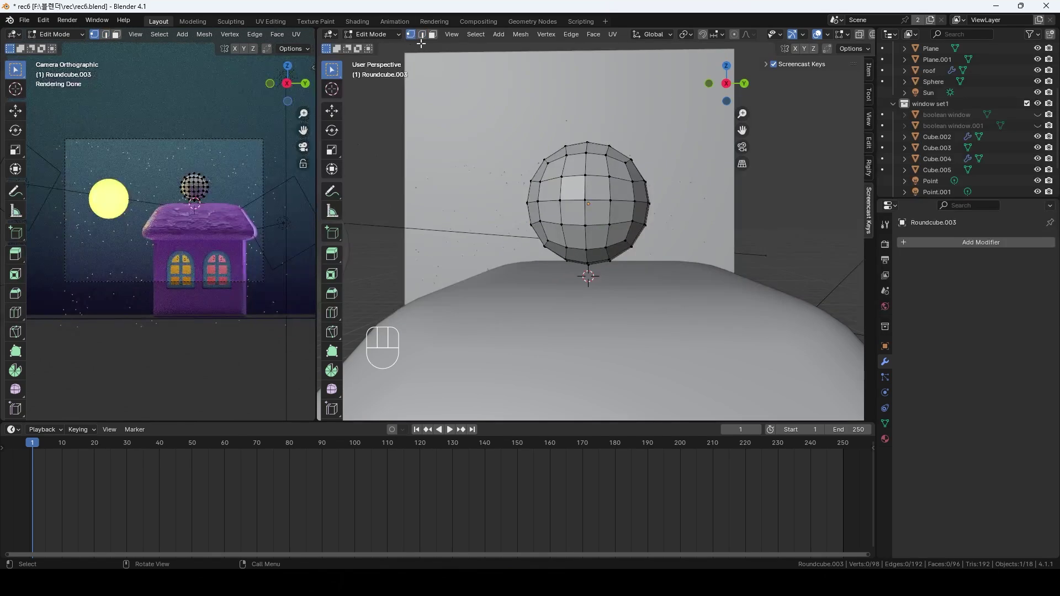
middle_drag(668, 218, 666, 223)
click(666, 223)
key(alt+z)
drag(514, 225, 670, 293)
click(734, 35)
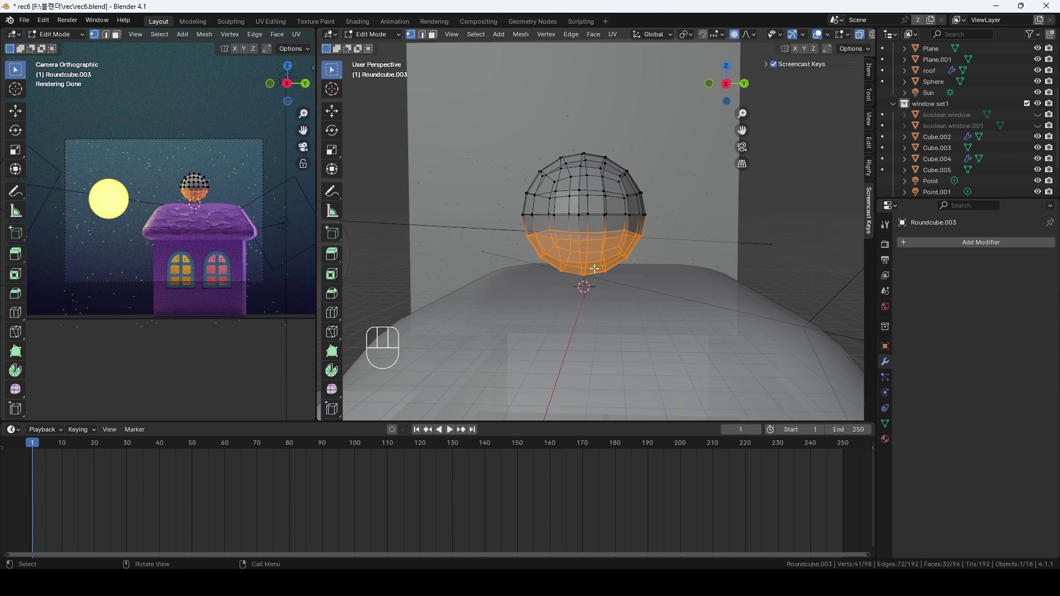
key(g)
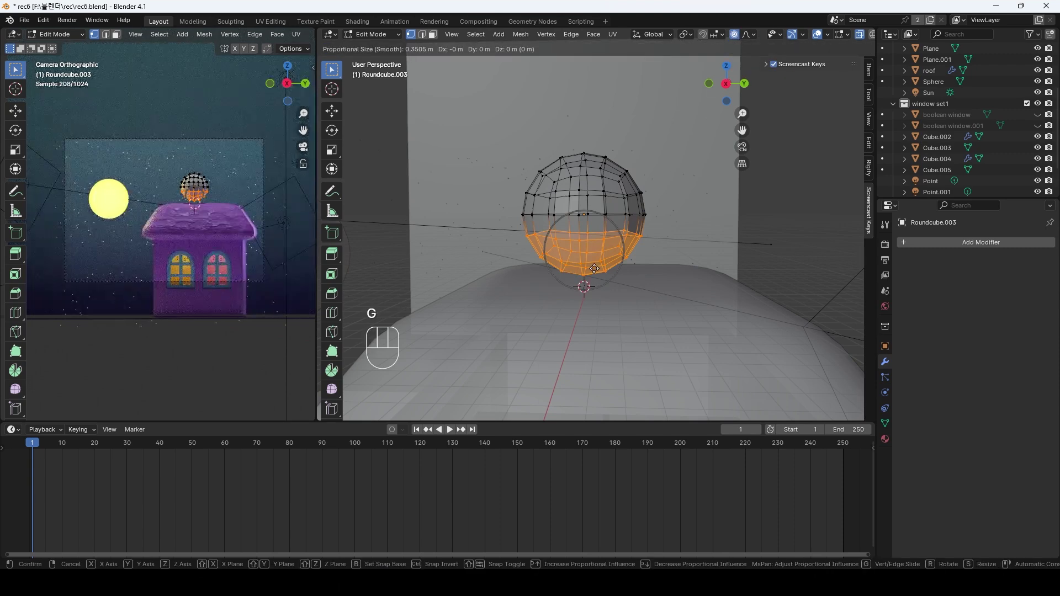
Flatten the underside of the round cube by raising its bottom vertices along Z with smooth proportional editing
scroll(594, 269, down, 4)
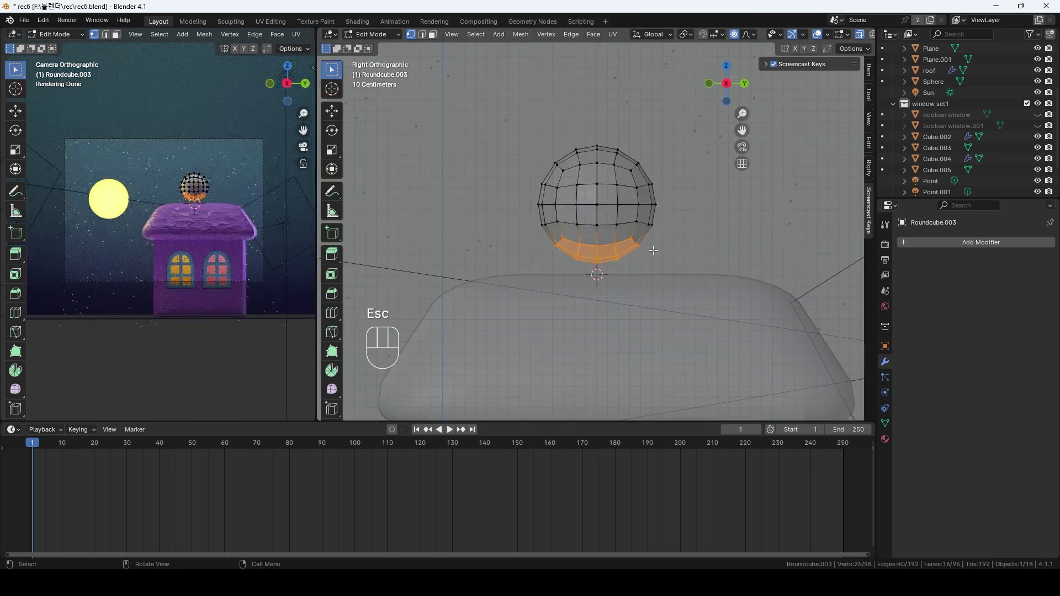
click(654, 250)
drag(587, 250, 606, 277)
key(g)
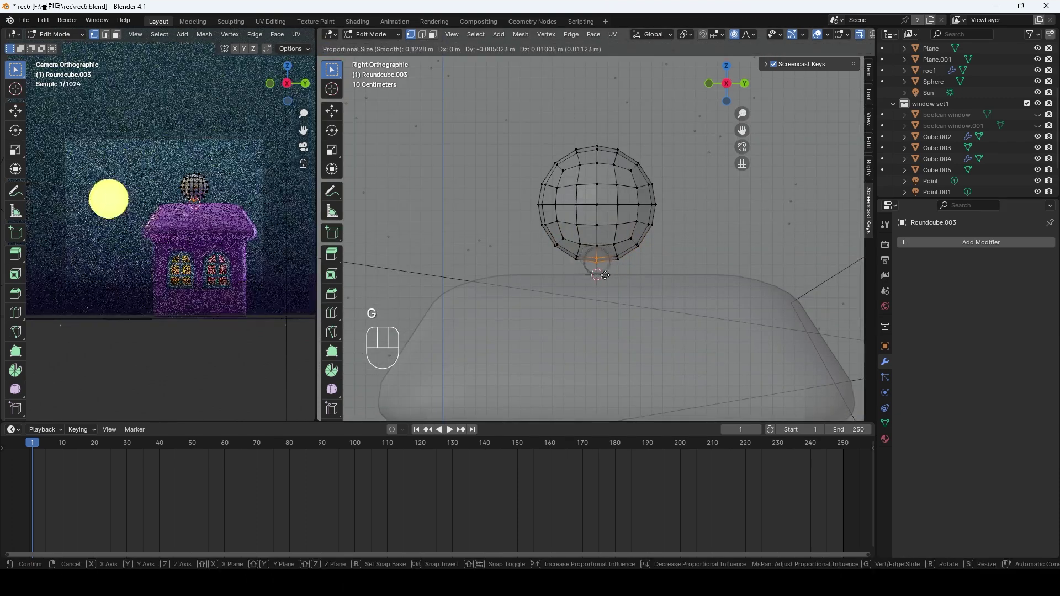
scroll(605, 275, down, 9)
key(z)
click(578, 238)
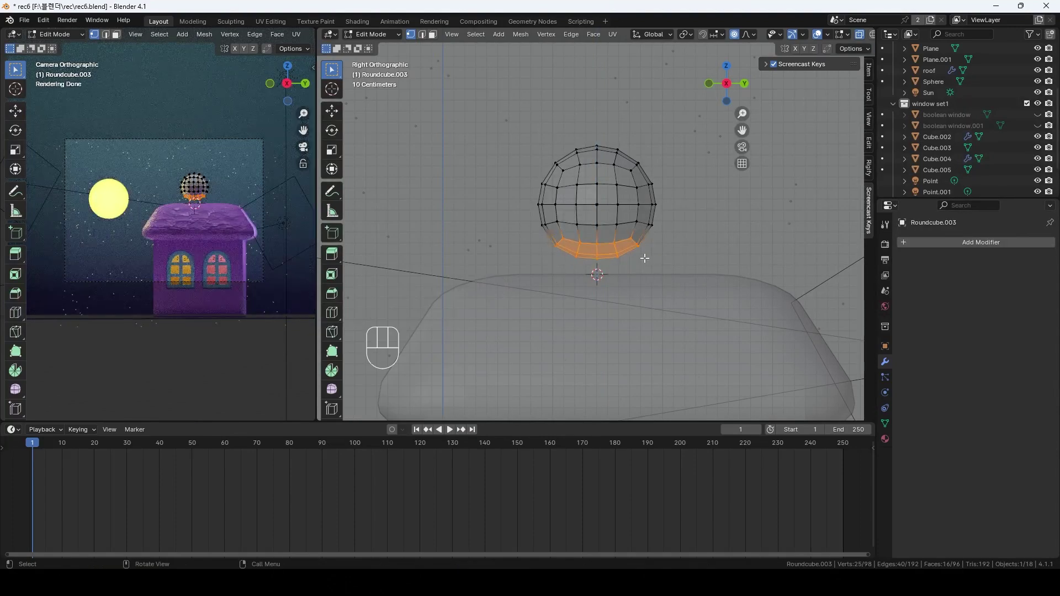
key(g)
key(z)
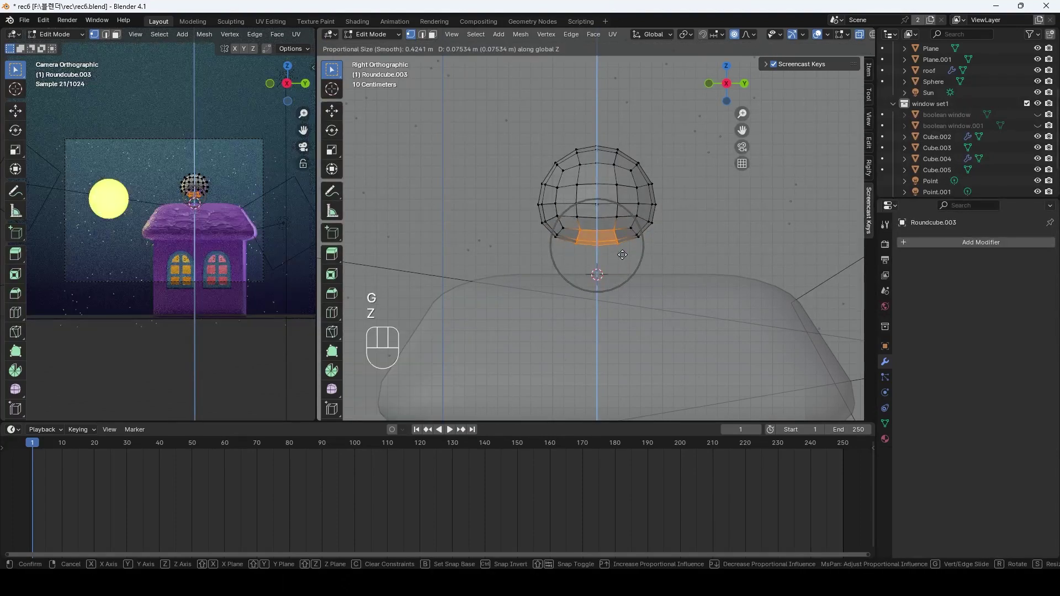
click(622, 254)
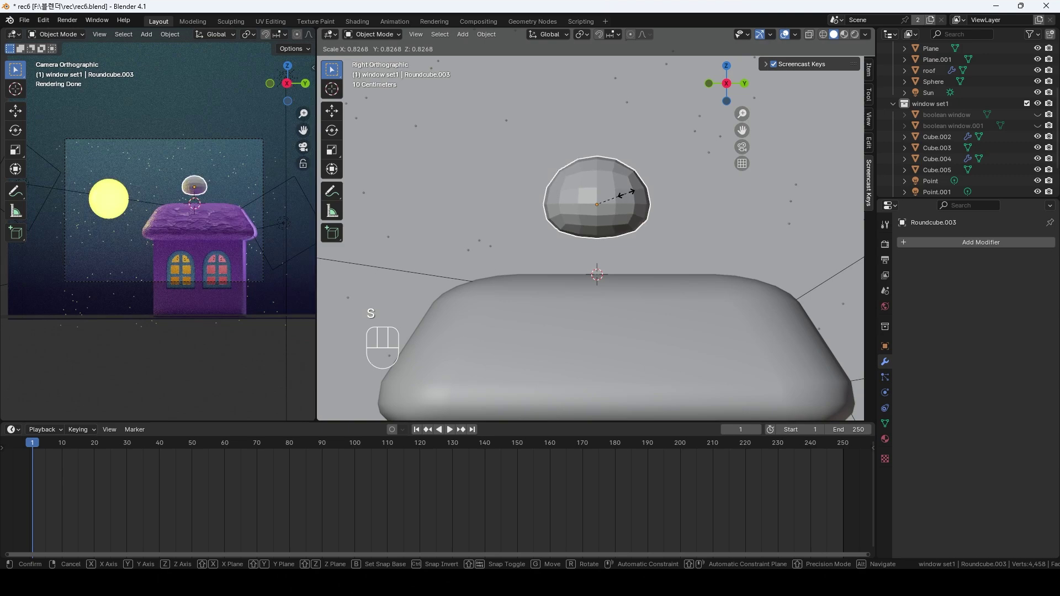
Scale the flattened round cube uniformly to about 0.827 and apply Shade Smooth
click(625, 193)
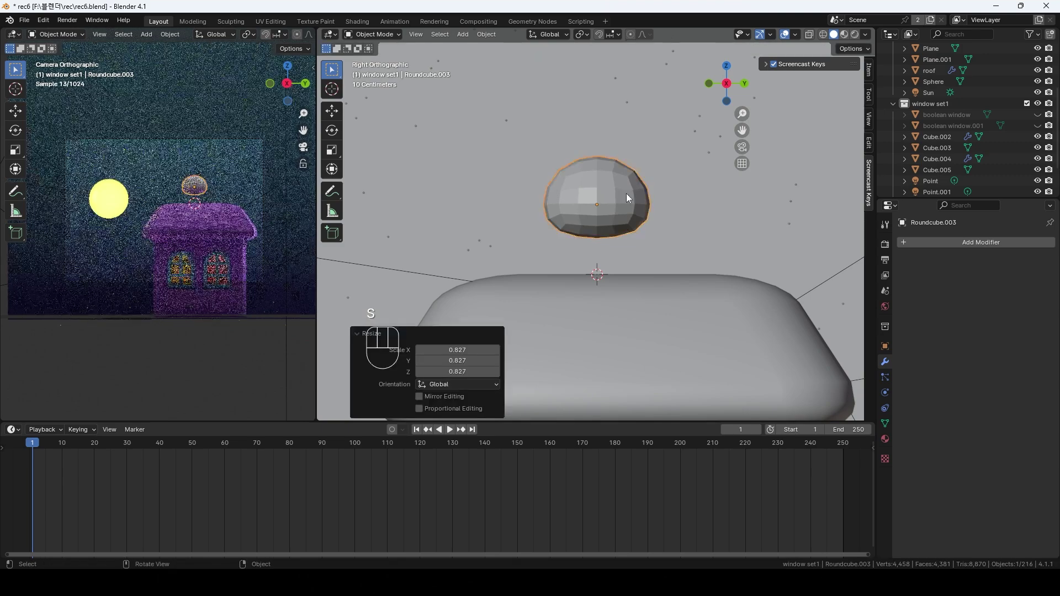
key(g)
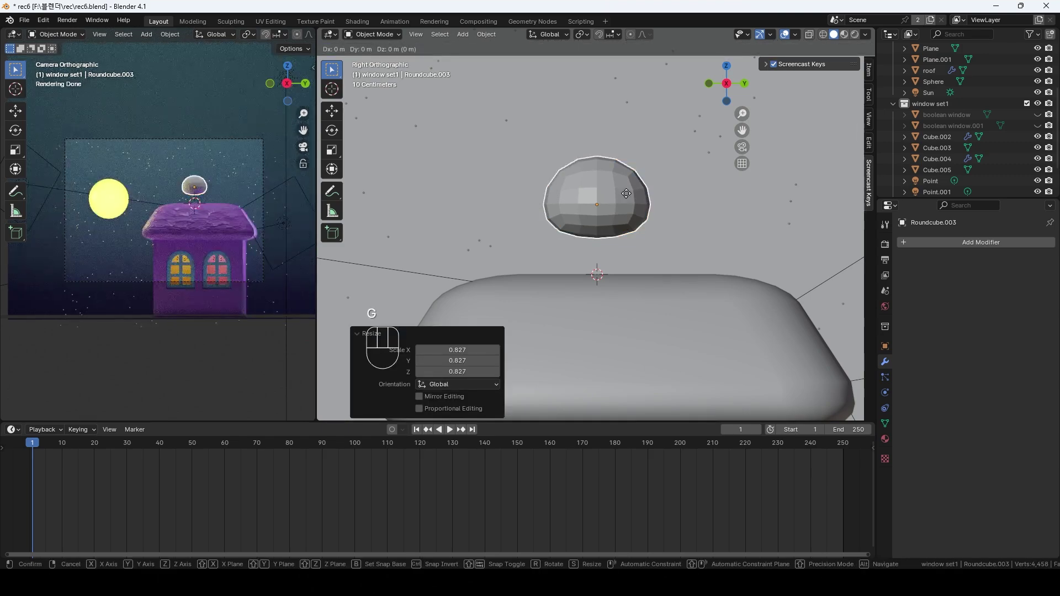
key(Escape)
right_click(629, 191)
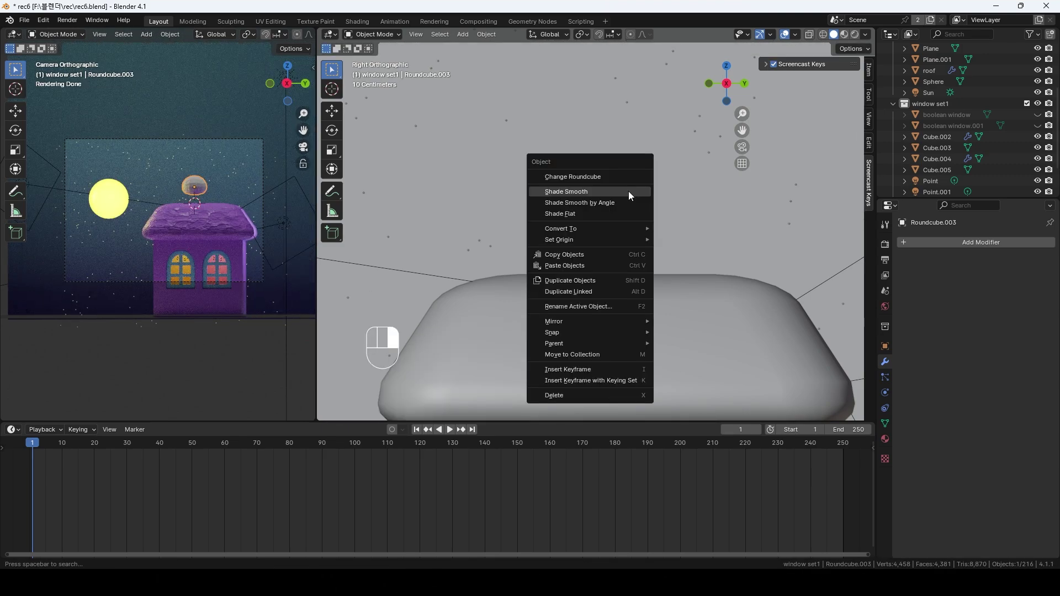
click(628, 192)
Move the smoothed body down onto the roof, about -0.18 m in Y and -0.42 m in Z
key(g)
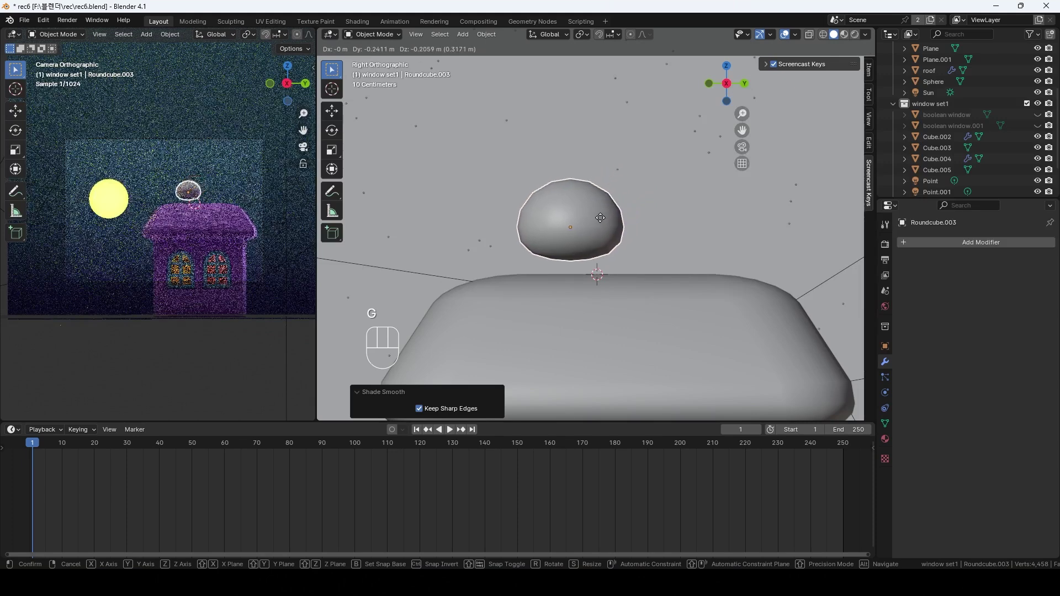
click(608, 238)
middle_drag(610, 236, 661, 245)
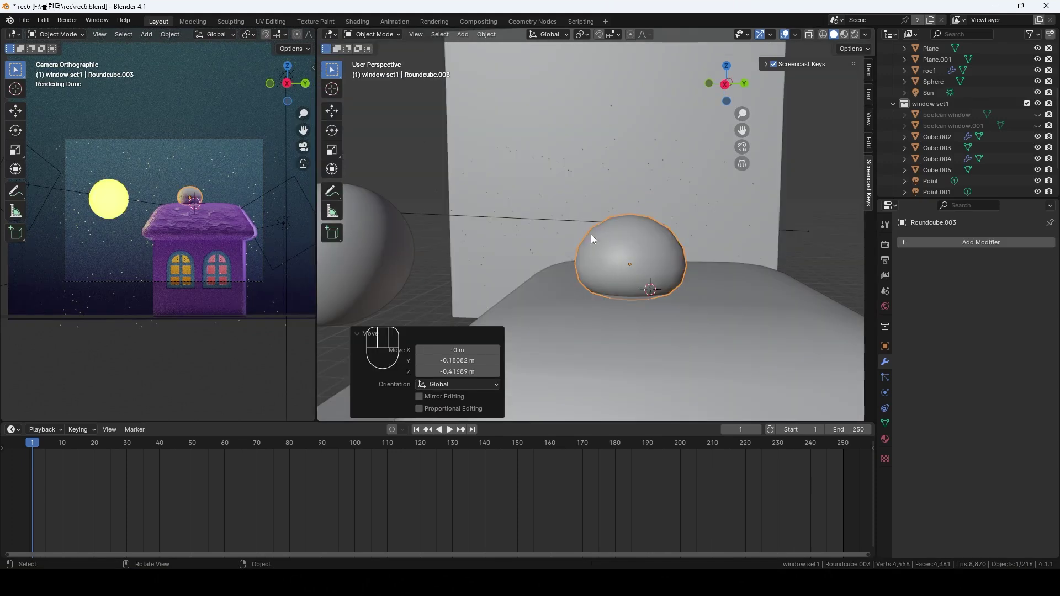
Add a Round Cube mesh as the head, scale it to 0.280, and move it to the upper front of the body
key(shift+a)
mouse_move(592, 234)
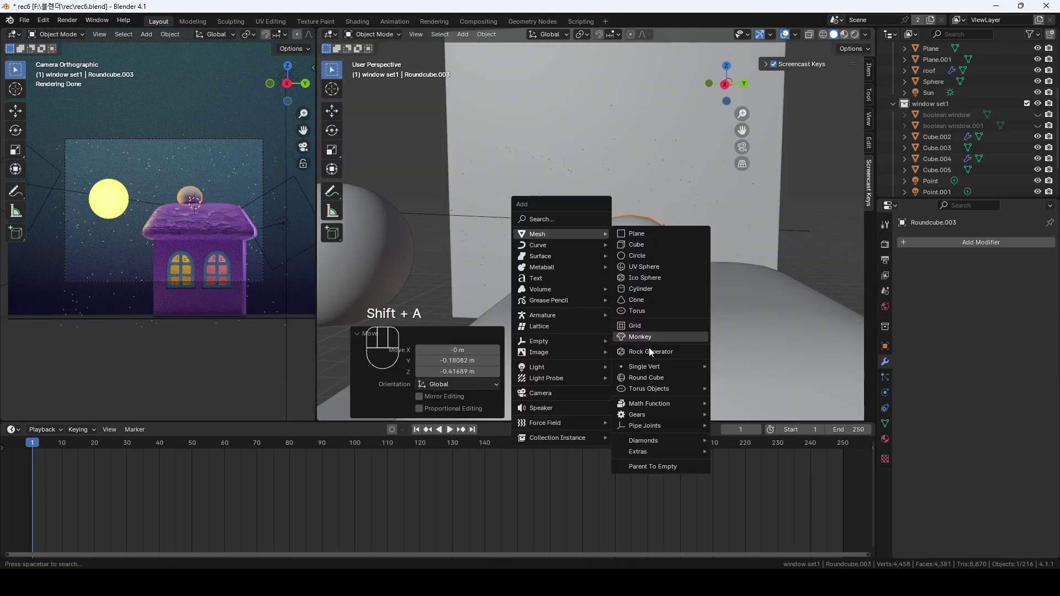
click(654, 378)
key(s)
click(689, 283)
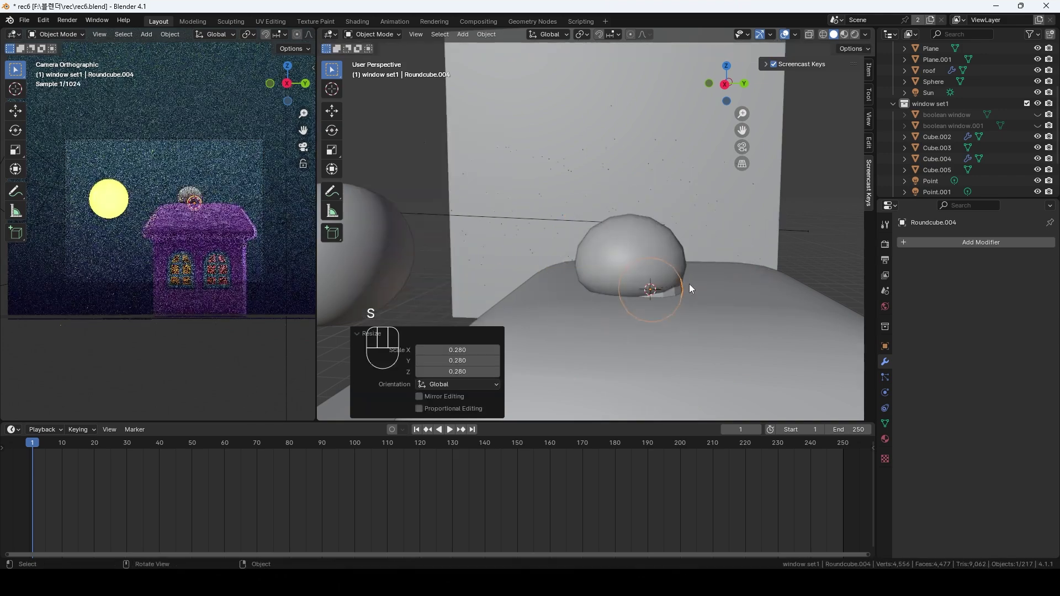
key(g)
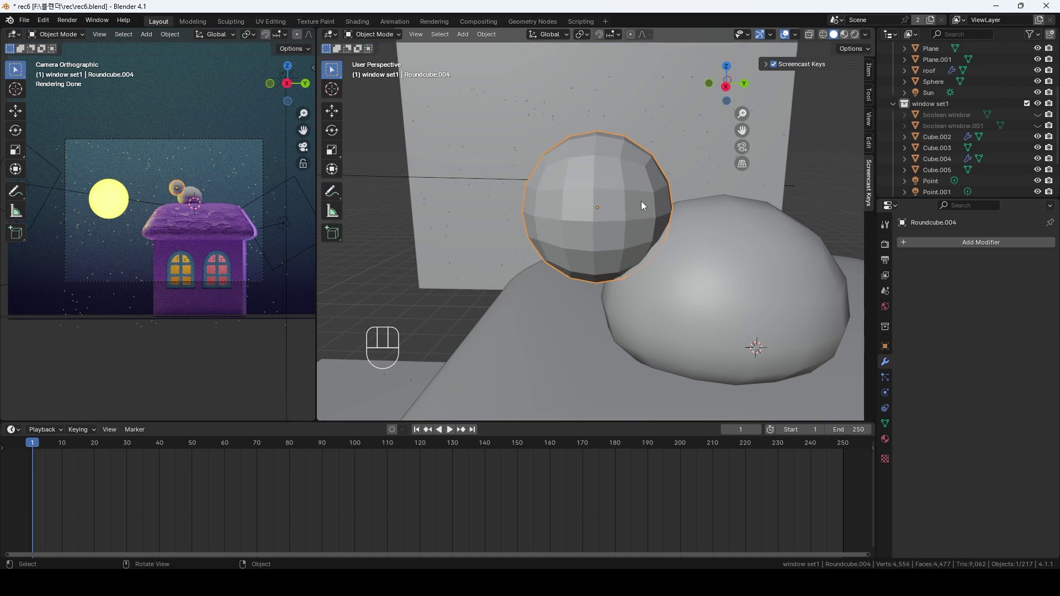
Duplicate the head sphere in place and scale the copy up slightly, to about 1.02
key(shift+d)
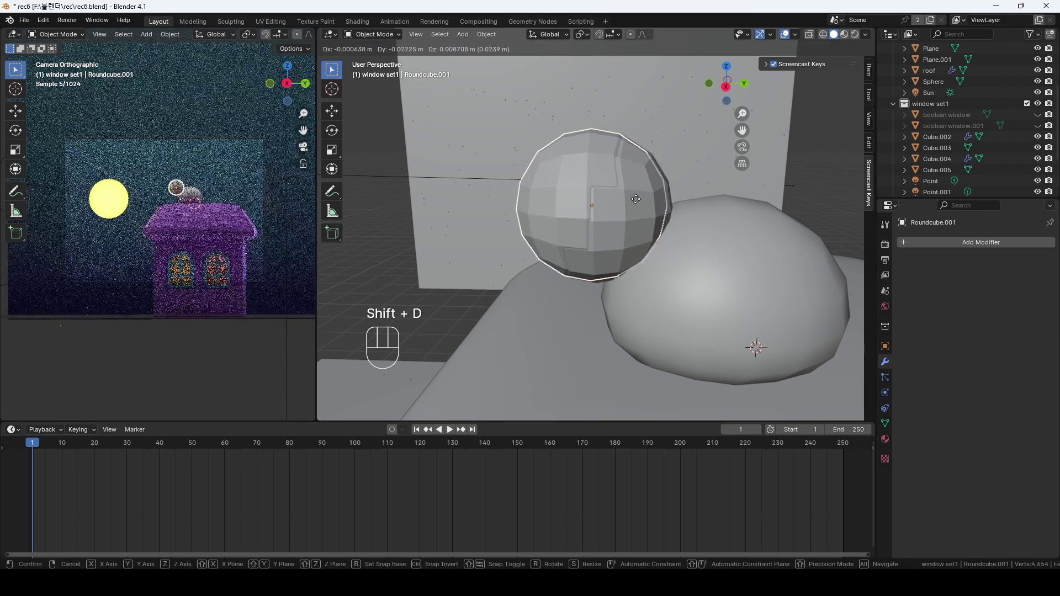
key(Escape)
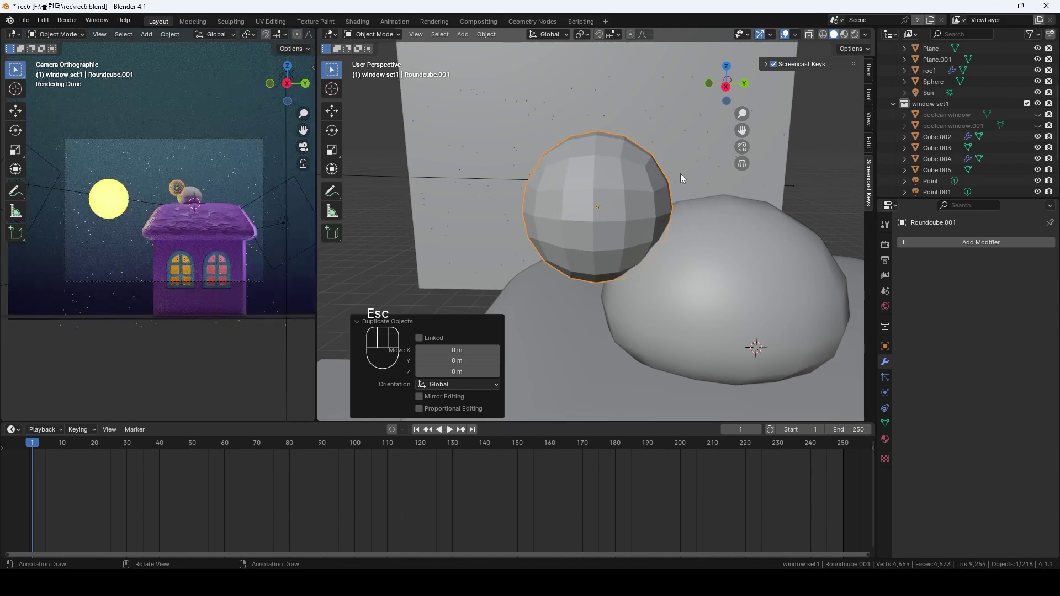
key(s)
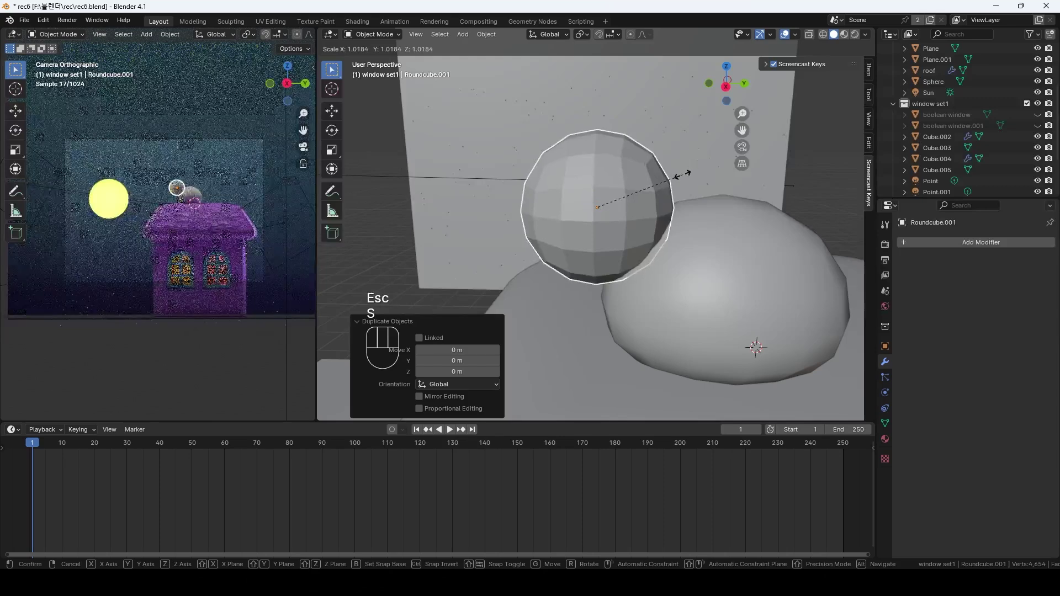
click(682, 174)
Delete the lower-half vertices of the enlarged head copy in X-ray side view, keeping only the upper cap
middle_drag(638, 213, 641, 214)
key(Tab)
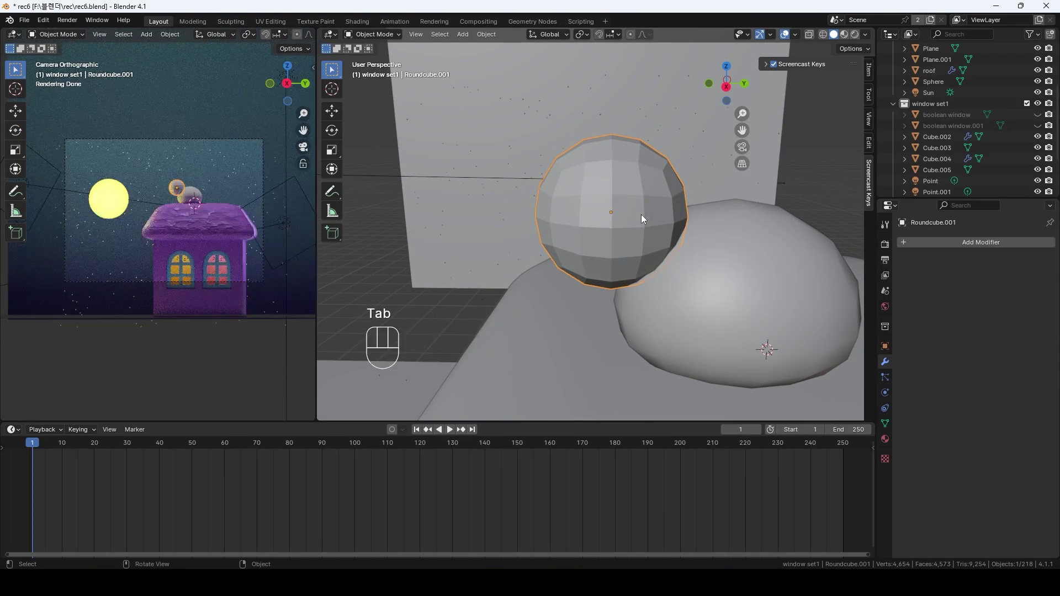
key(Tab)
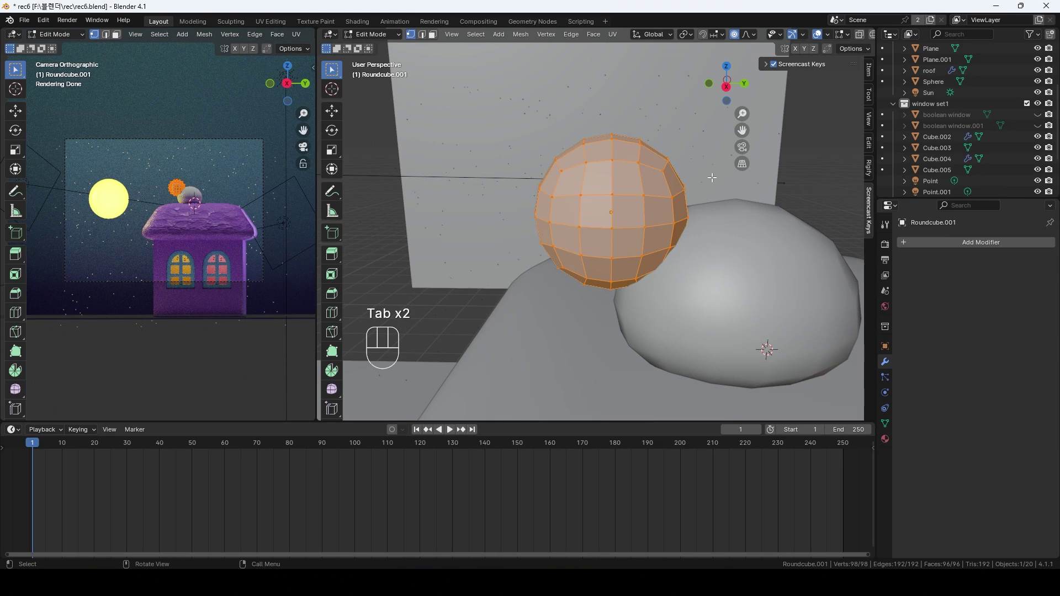
key(KP_3)
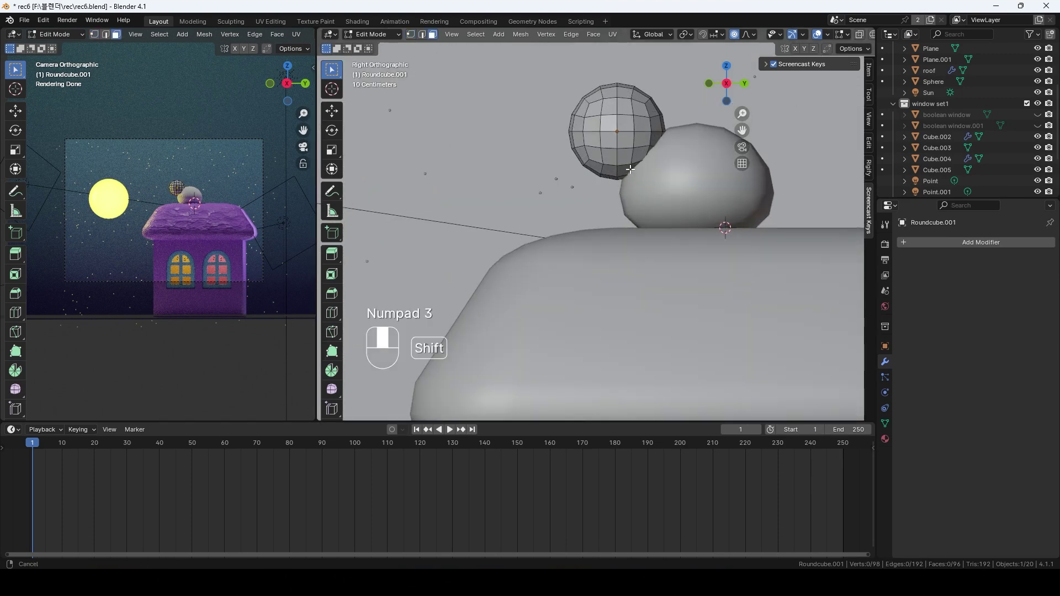
ctrl+middle_drag(619, 192, 573, 217)
key(alt+z)
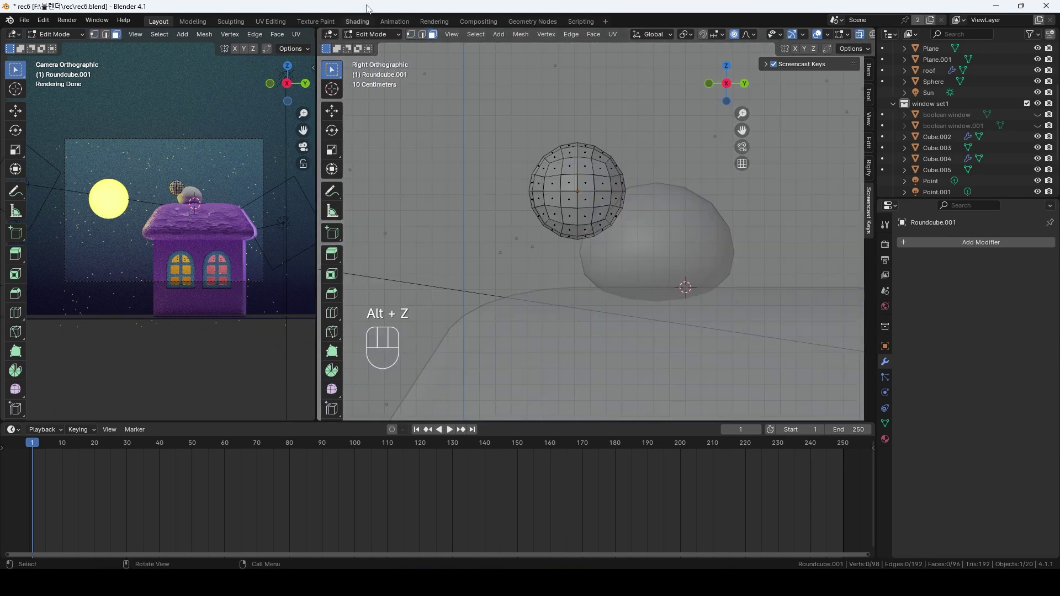
click(410, 34)
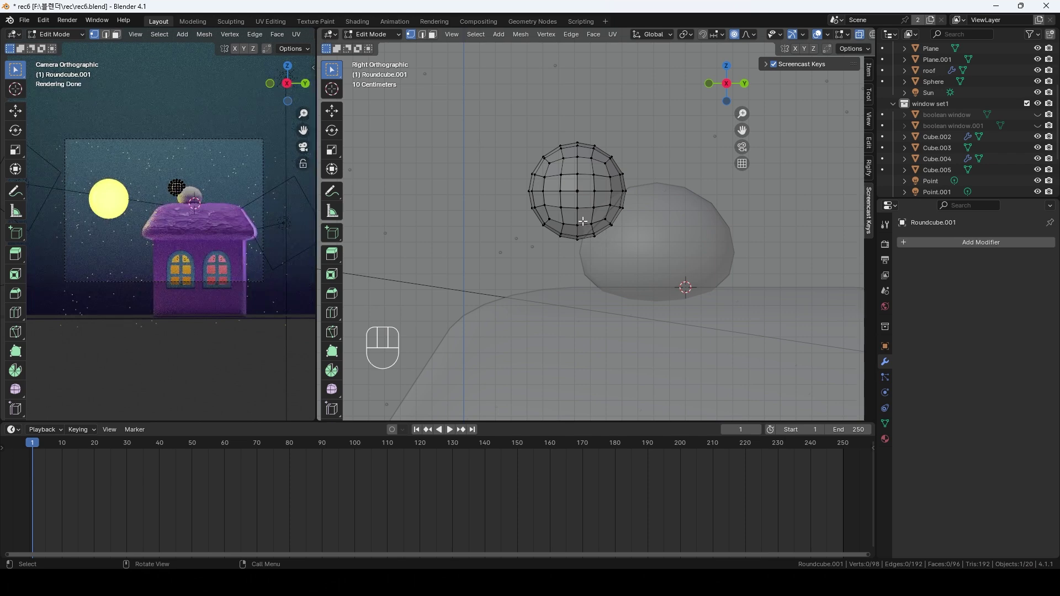
drag(524, 200, 528, 201)
drag(622, 226, 638, 243)
key(x)
click(640, 224)
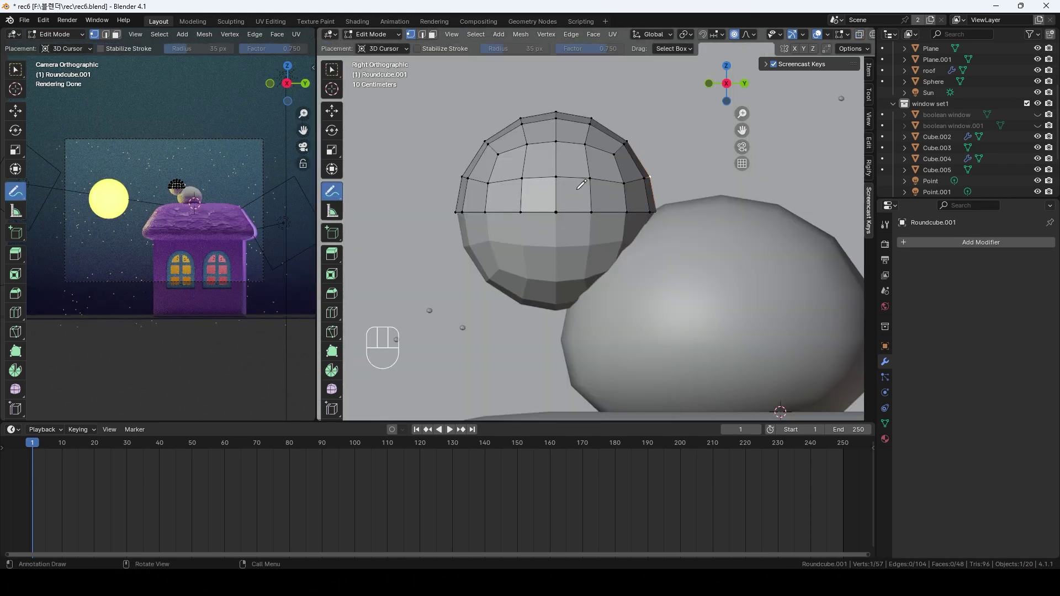
drag(520, 212, 543, 183)
key(ctrl+z)
key(ctrl+z)
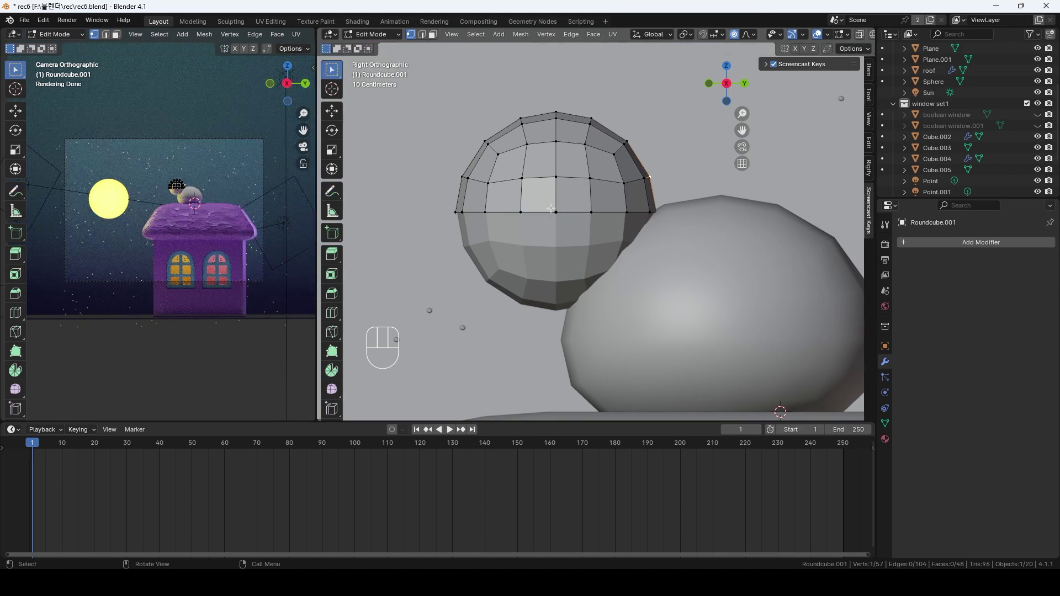
Rip the middle vertex on the cap's lower edge and spread the two halves apart along Y to open a notch, about 0.056 m on one side
drag(552, 208, 563, 221)
key(g)
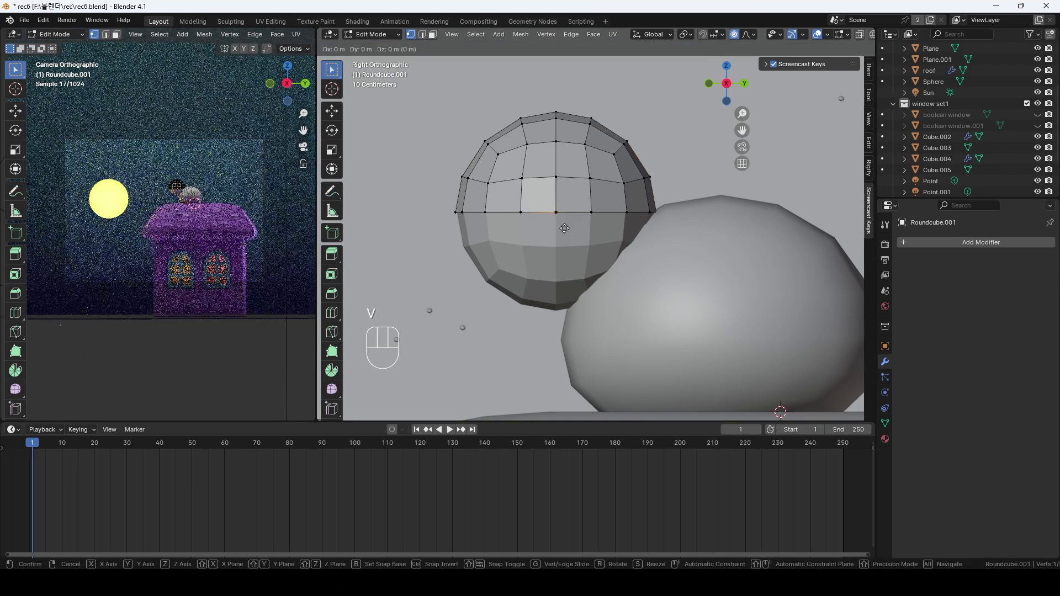
drag(511, 201, 575, 218)
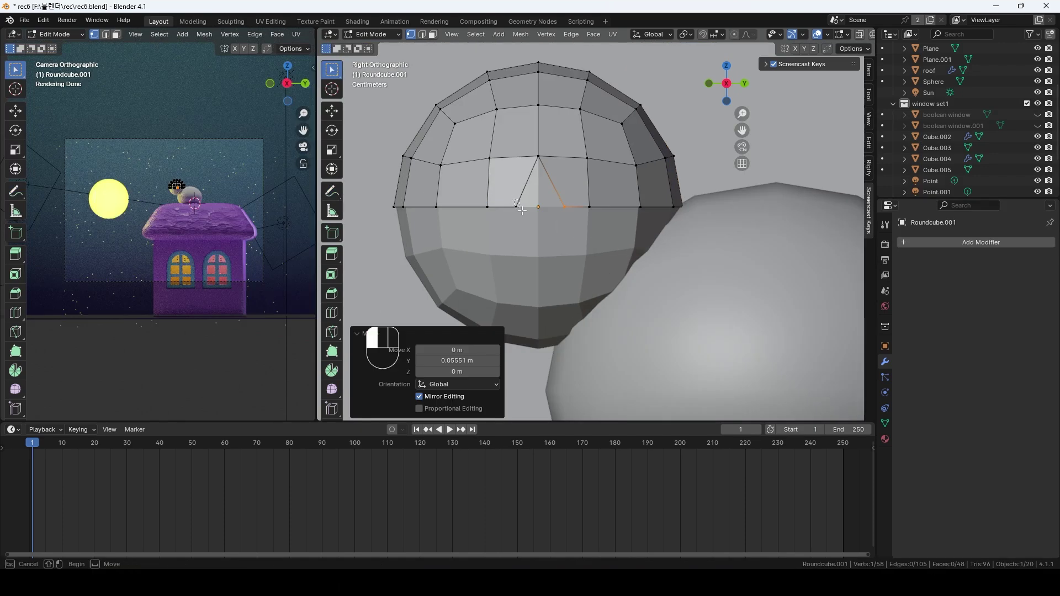
key(g)
click(526, 194)
key(g)
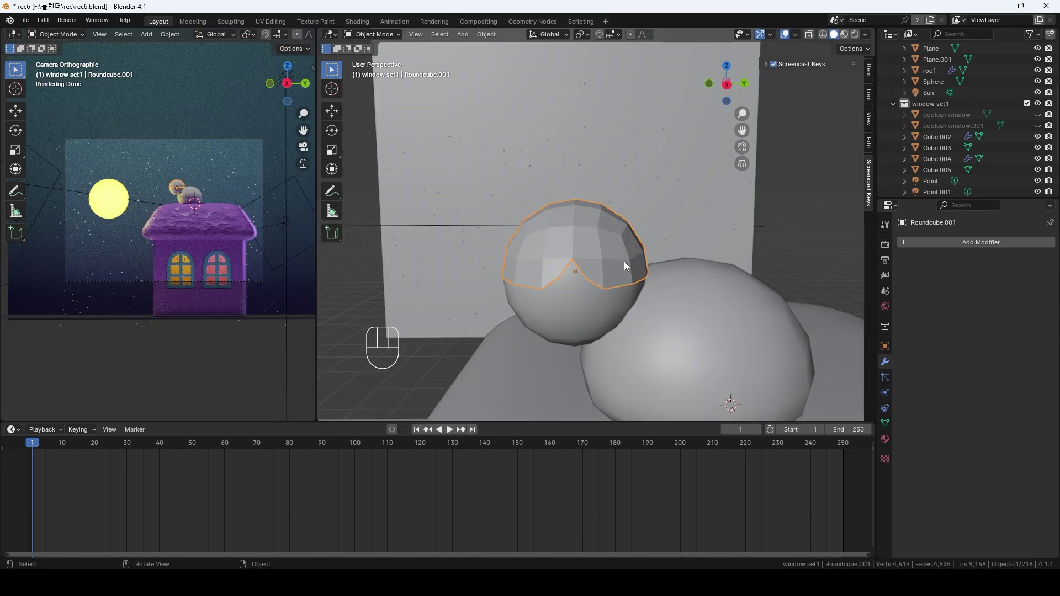
Delete the cap's vertices on the negative Y side in X-ray side view, leaving the half nearest the body, and return to Object Mode
key(Tab)
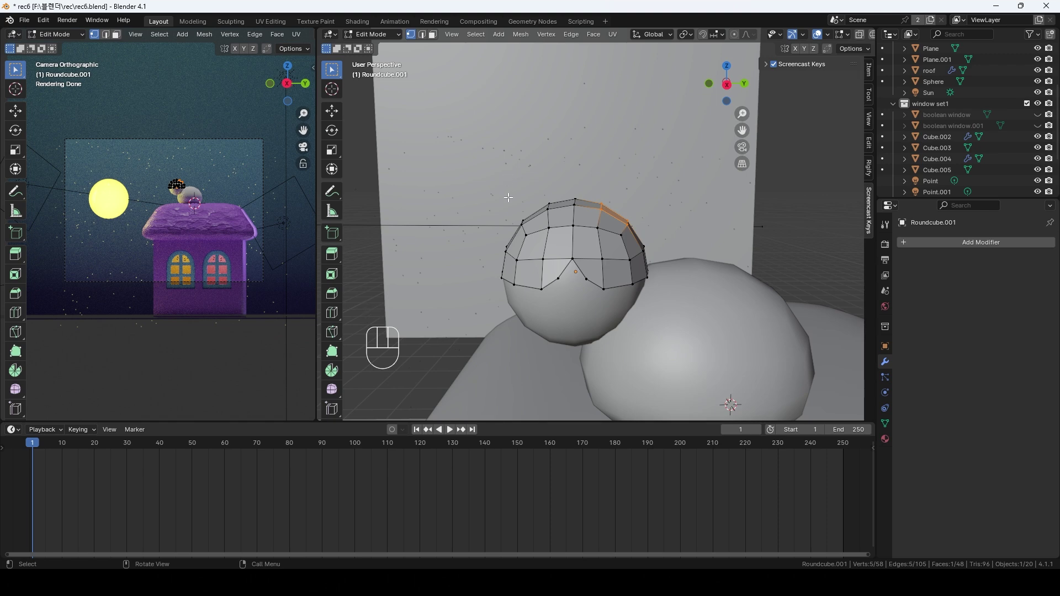
key(KP_3)
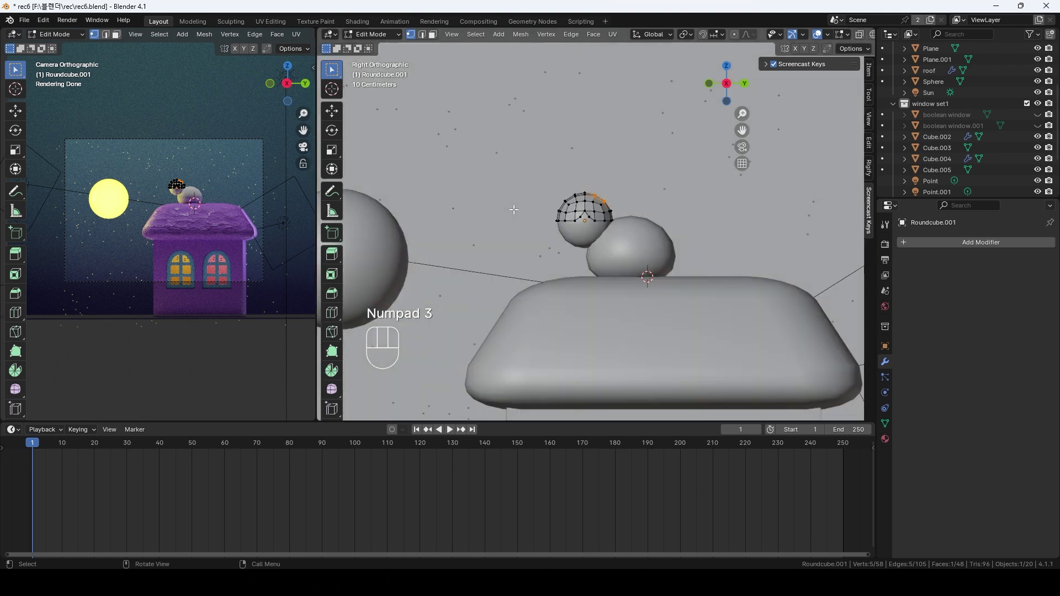
key(alt+z)
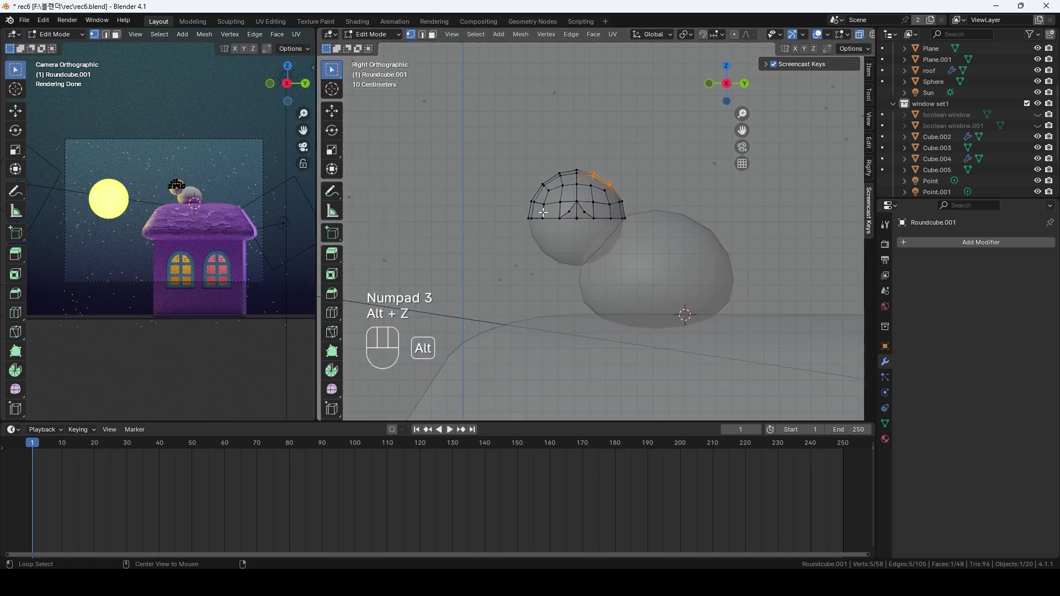
drag(519, 155, 569, 215)
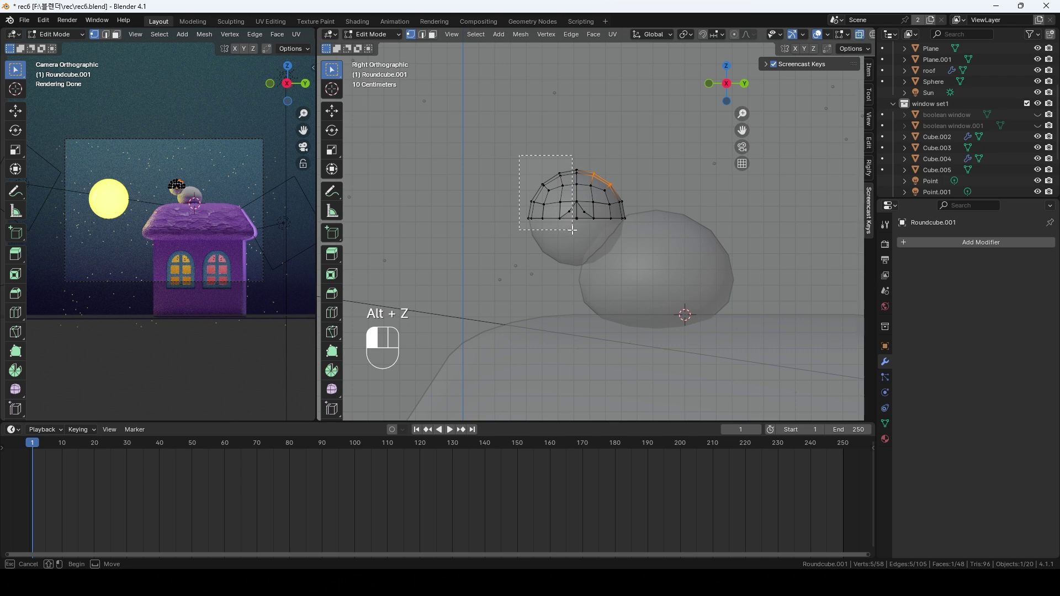
key(KP_3)
key(x)
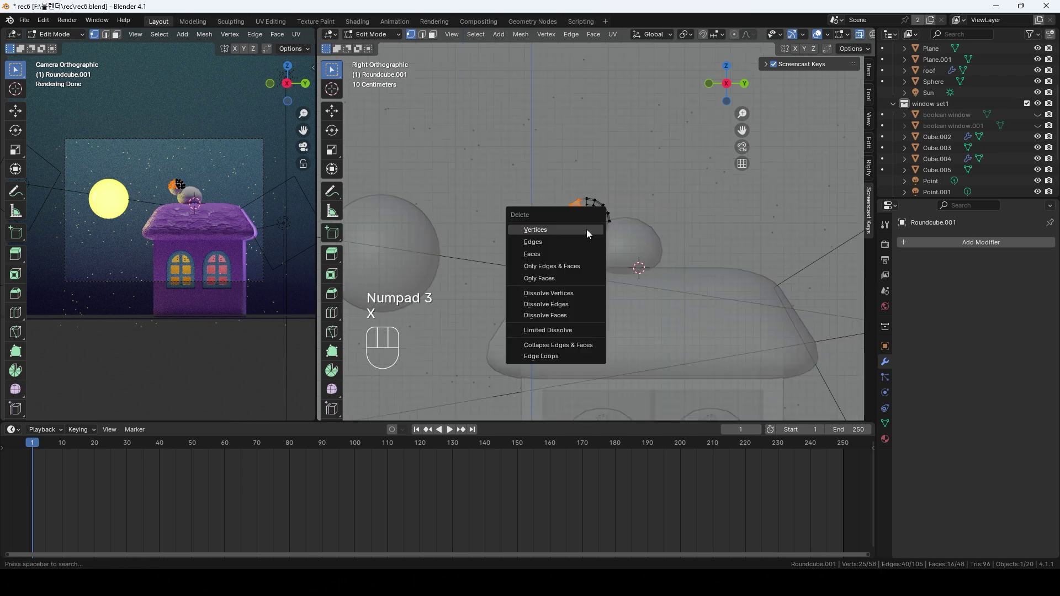
click(586, 230)
key(Tab)
key(alt+z)
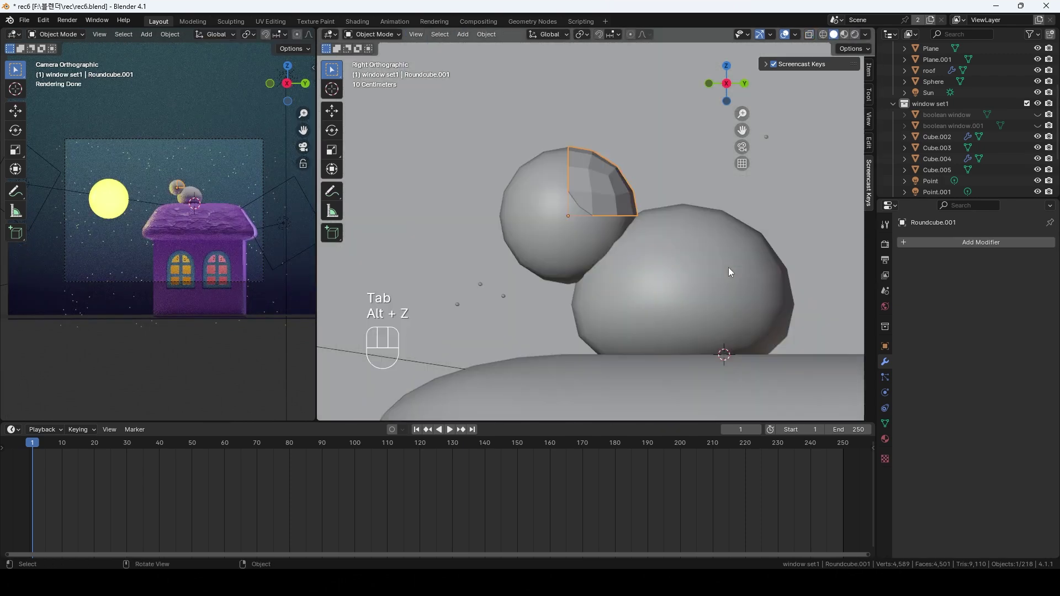
Add a Mirror modifier to the remaining half cap, with the X axis off and mirroring on Y
click(954, 243)
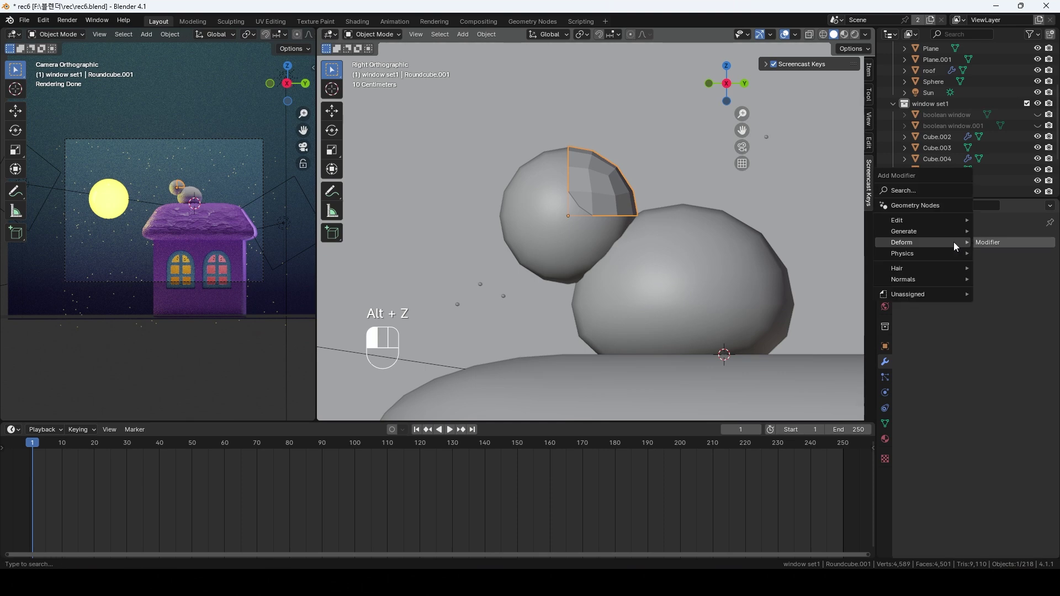
mouse_move(943, 233)
click(829, 307)
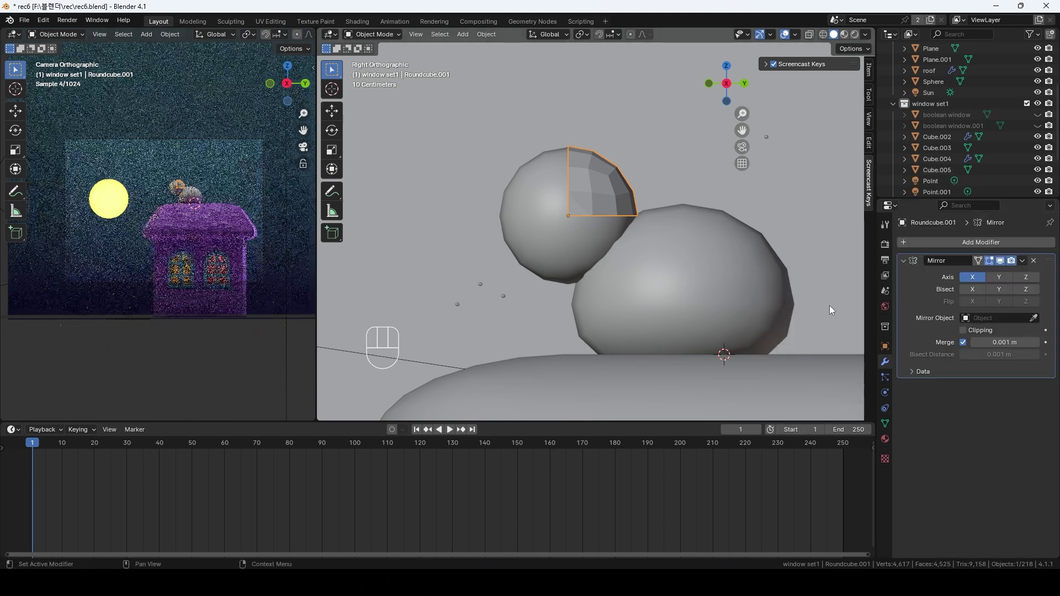
click(973, 277)
click(999, 276)
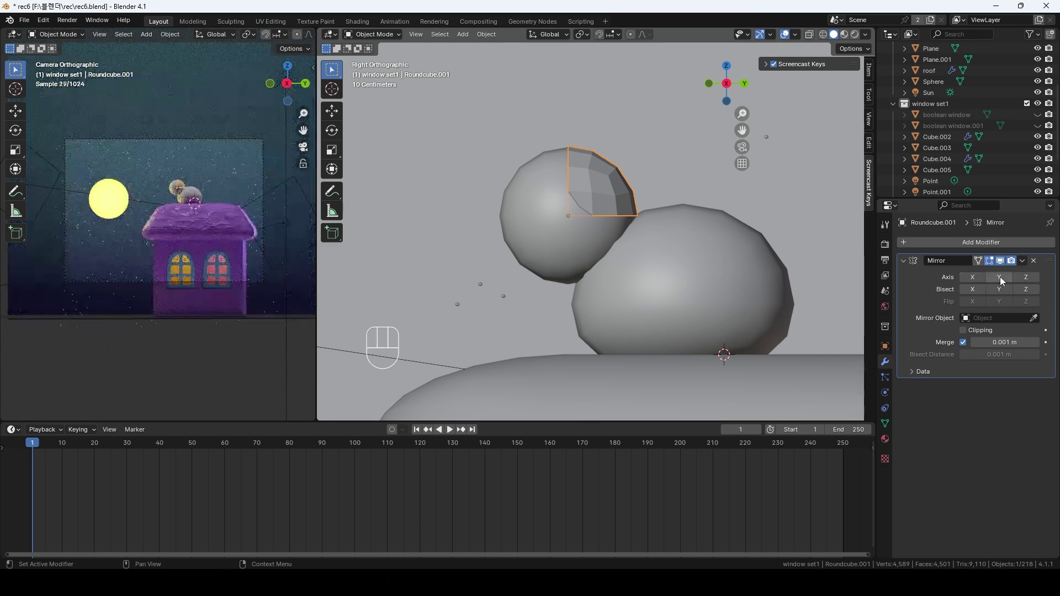
Enable Clipping in the half cap's Mirror modifier and shade the cap smooth
click(978, 332)
middle_drag(746, 234, 598, 189)
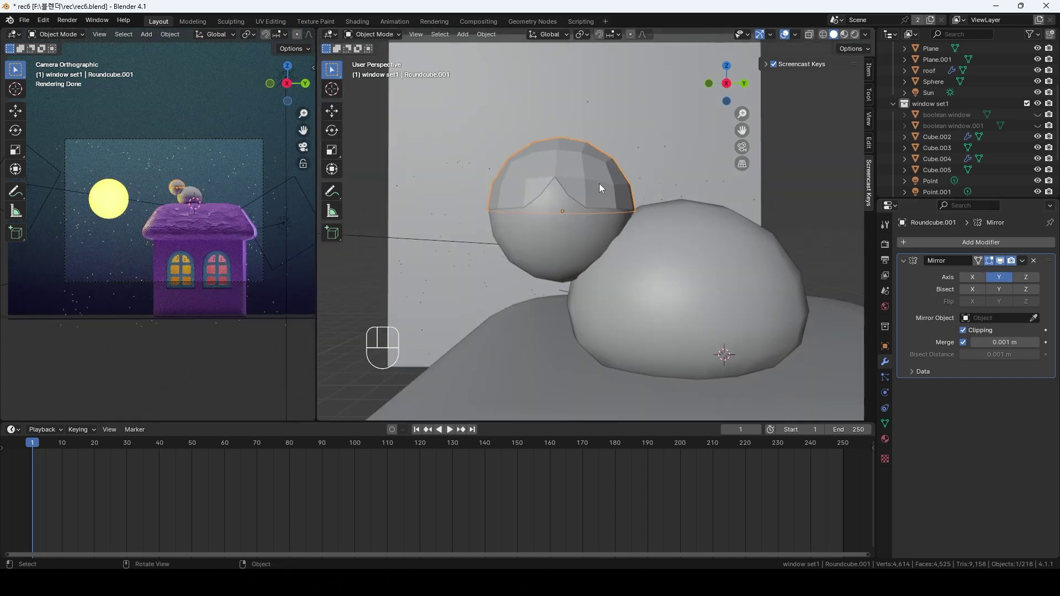
right_click(601, 188)
click(600, 180)
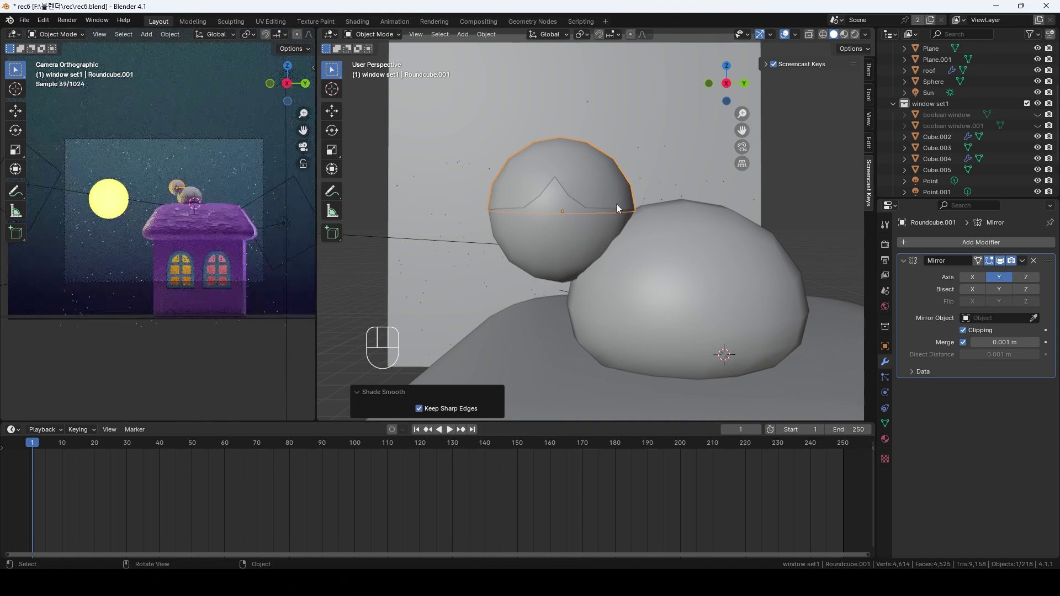
Add a small Round Cube as an ear at the head's upper positive-Y side and shift it about 0.07 m along negative X
key(shift+a)
mouse_move(644, 182)
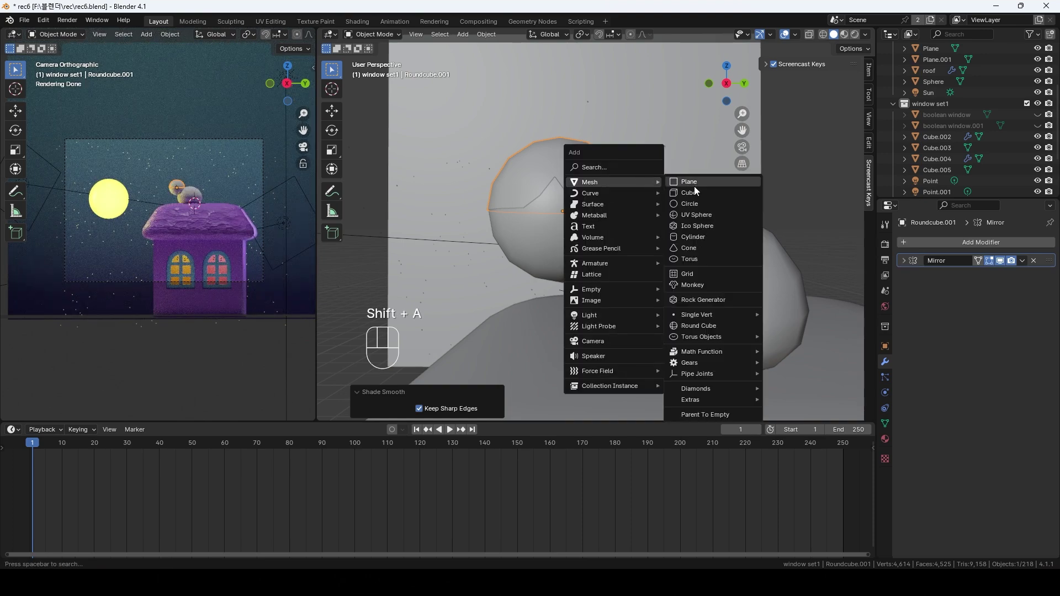
click(740, 326)
key(s)
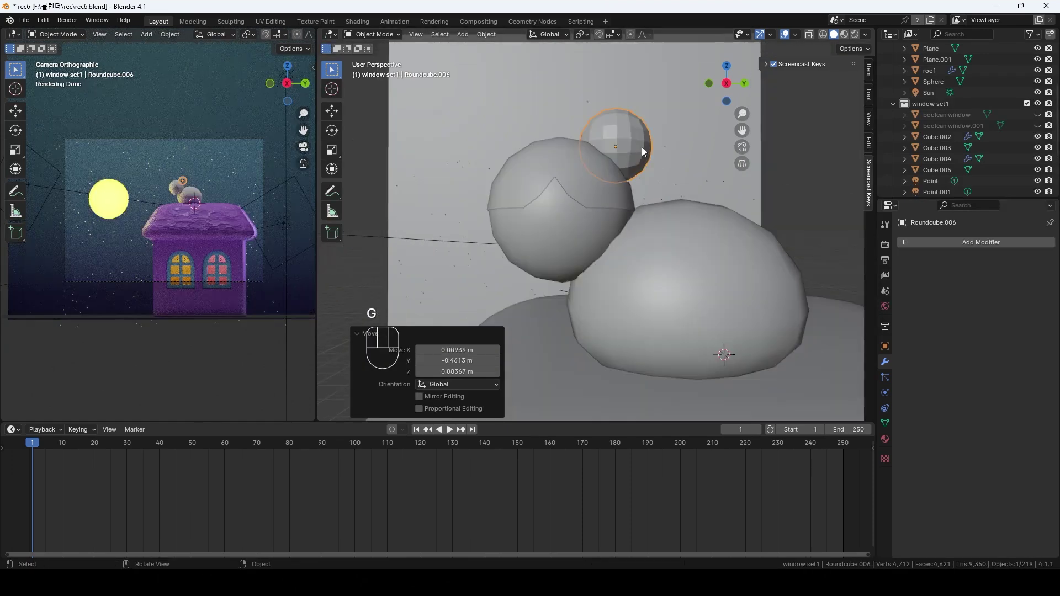
click(636, 146)
key(g)
key(x)
click(381, 76)
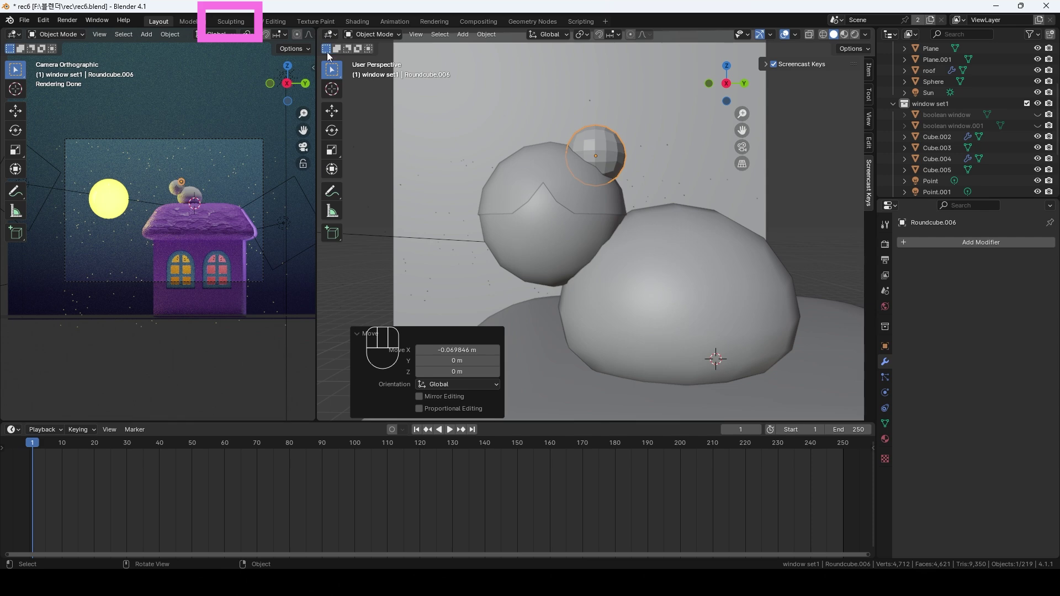
Switch to the Sculpting workspace and shape the small ear sphere into a cat ear with Draw brush strokes
click(231, 21)
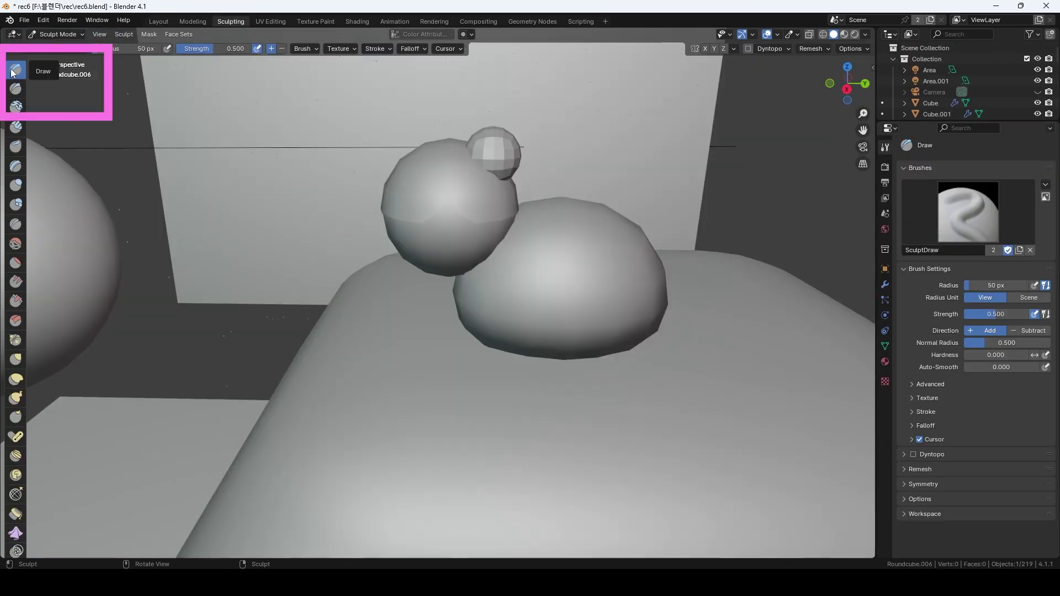
mouse_move(493, 147)
mouse_down()
mouse_move(499, 134)
mouse_move(491, 135)
mouse_move(506, 144)
mouse_up()
drag(506, 144, 509, 149)
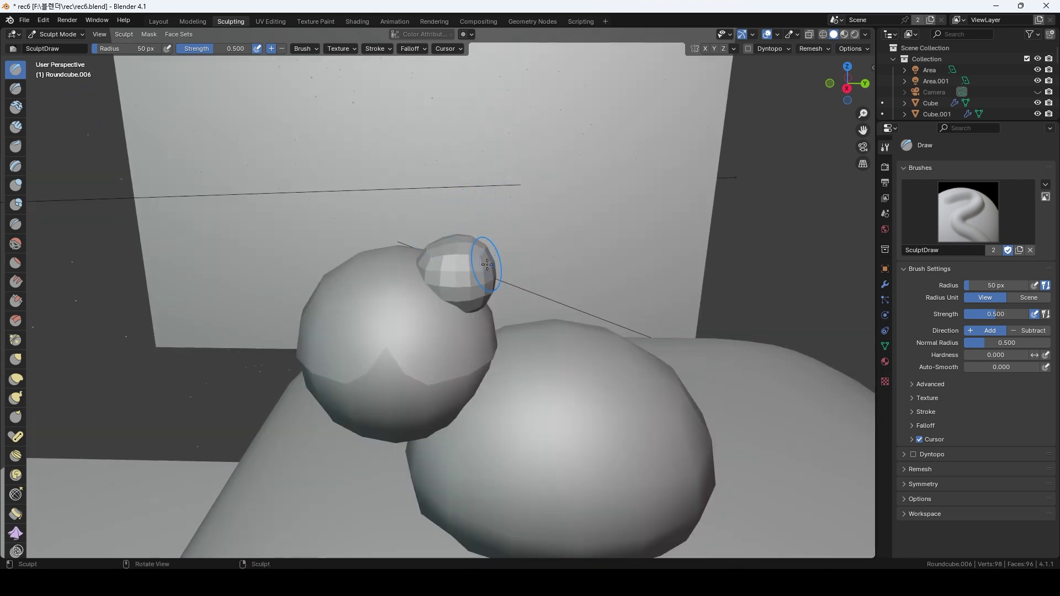
mouse_move(456, 232)
mouse_down()
mouse_move(483, 255)
mouse_move(488, 292)
mouse_up()
middle_drag(499, 238, 507, 213)
drag(480, 143, 479, 143)
scroll(483, 313, down, 2)
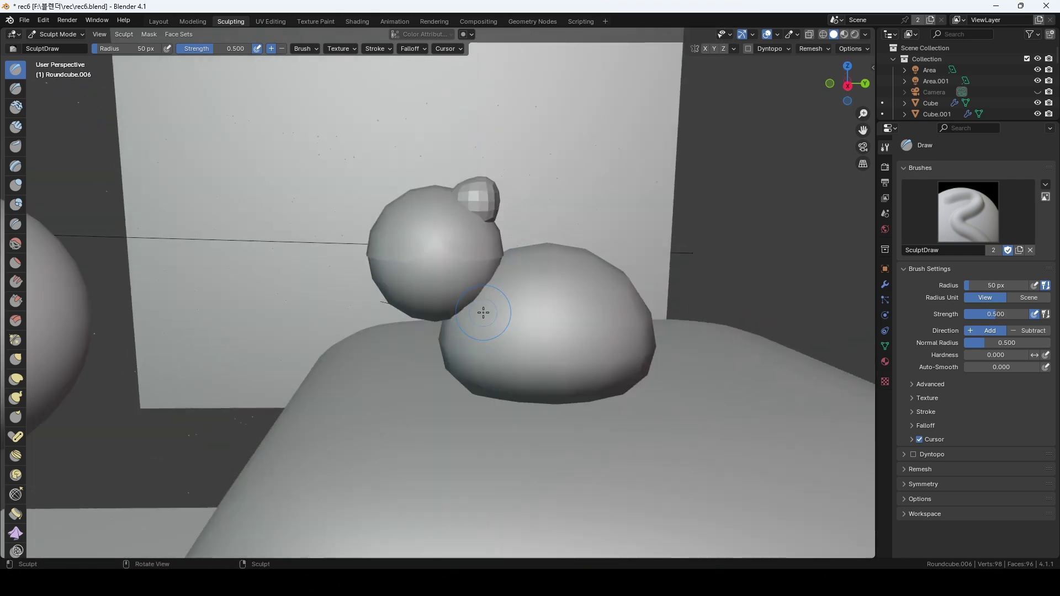
Return to the Layout workspace and shade the sculpted ear smooth
click(150, 23)
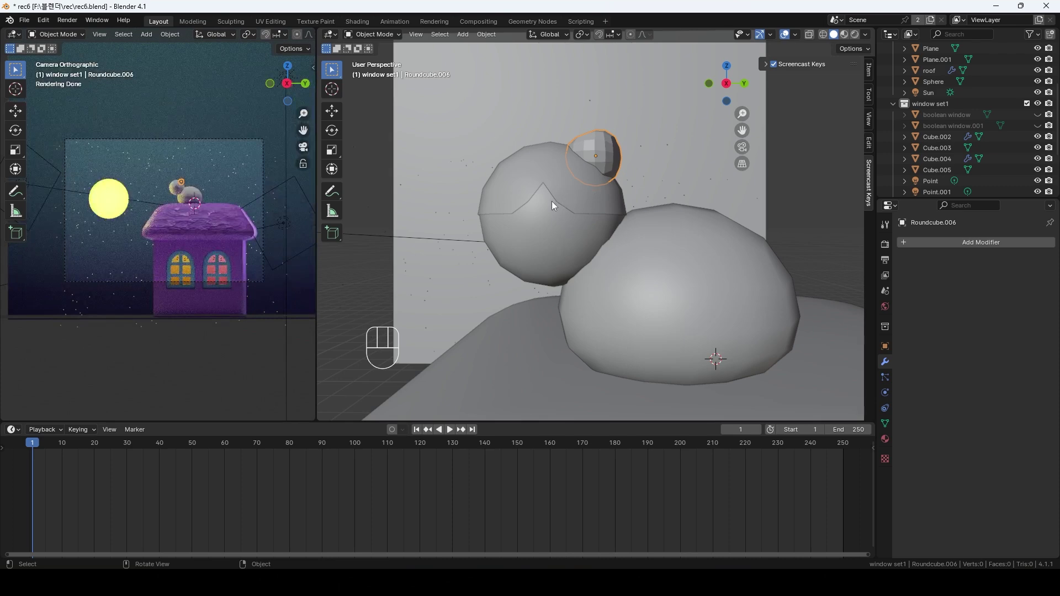
right_click(557, 220)
click(562, 230)
middle_drag(566, 236, 555, 248)
Add a Mirror modifier to the ear, using the head sphere as the mirror object and mirroring on Y
click(928, 247)
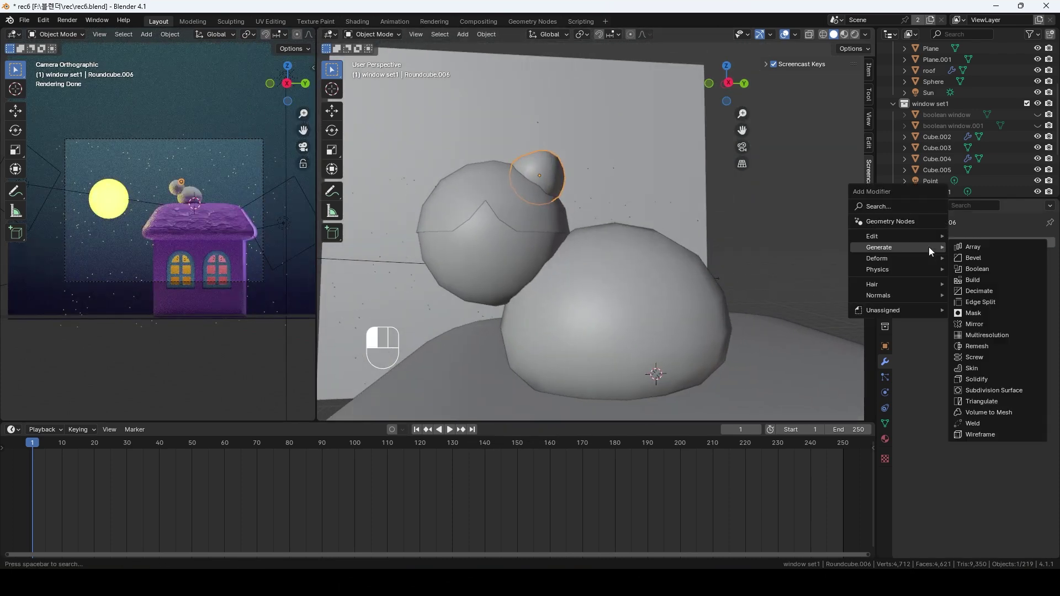
click(986, 326)
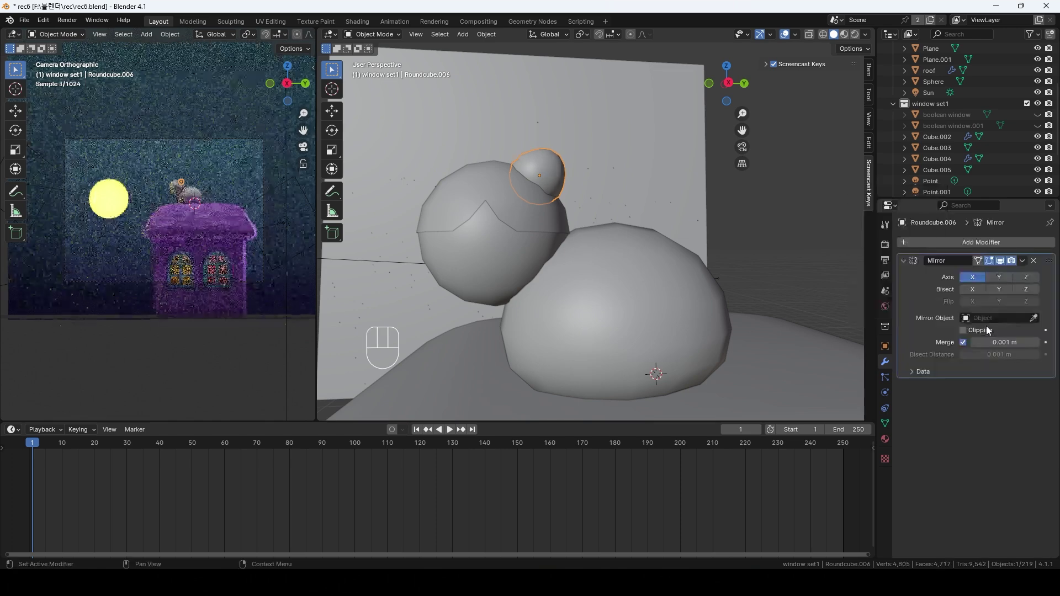
click(1033, 319)
click(456, 250)
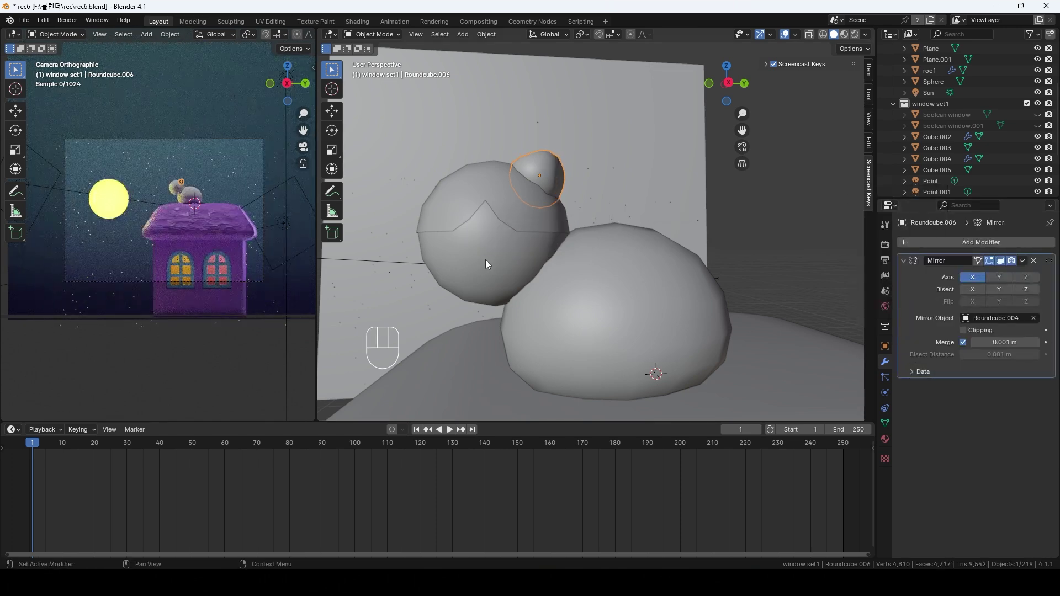
click(1000, 277)
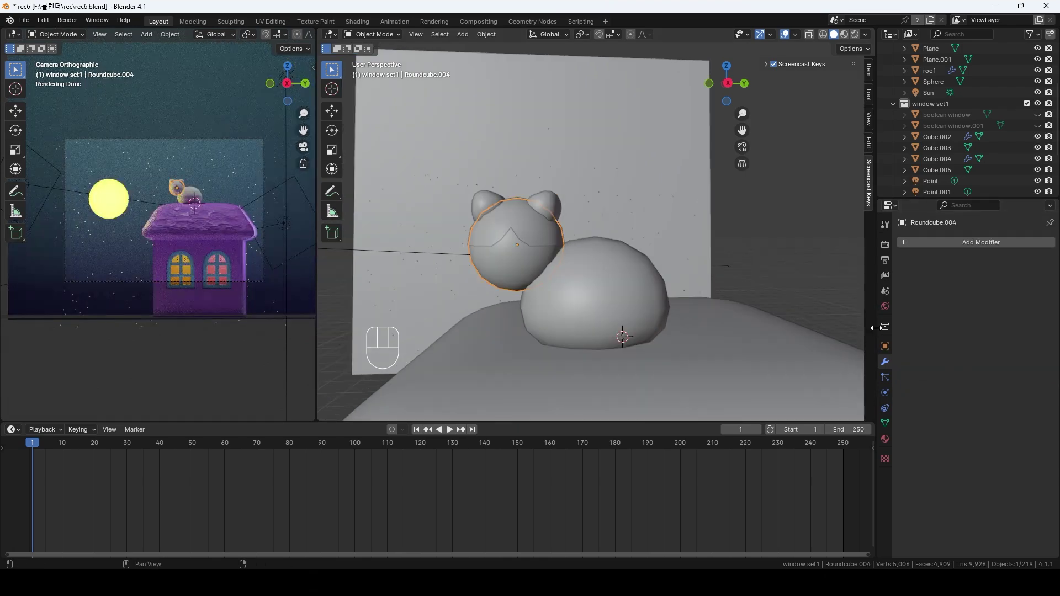
Give the head a new default white material and the head cap a new material with a near-black base color
click(884, 439)
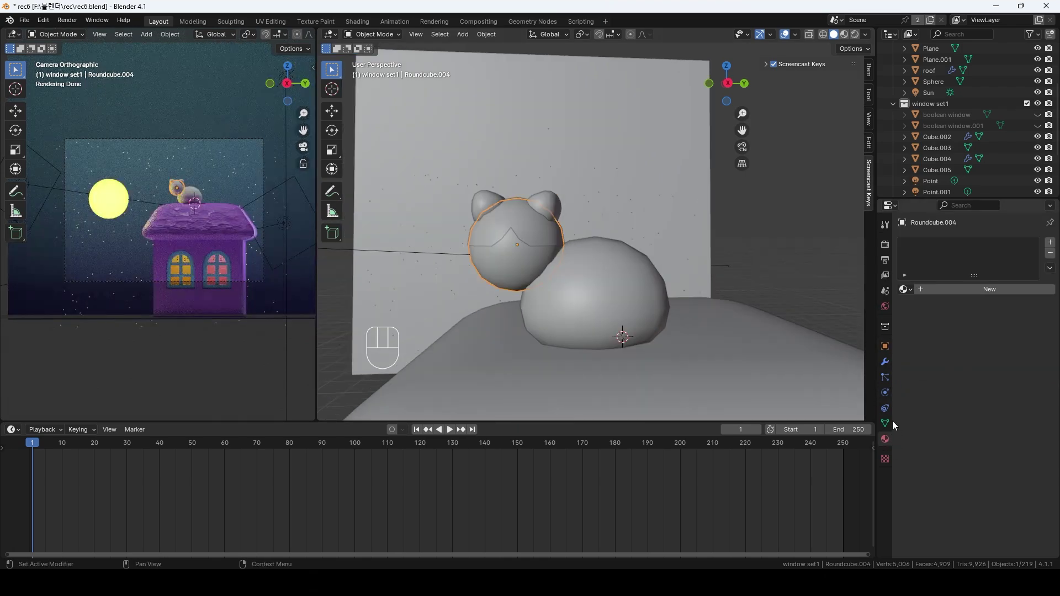
click(950, 290)
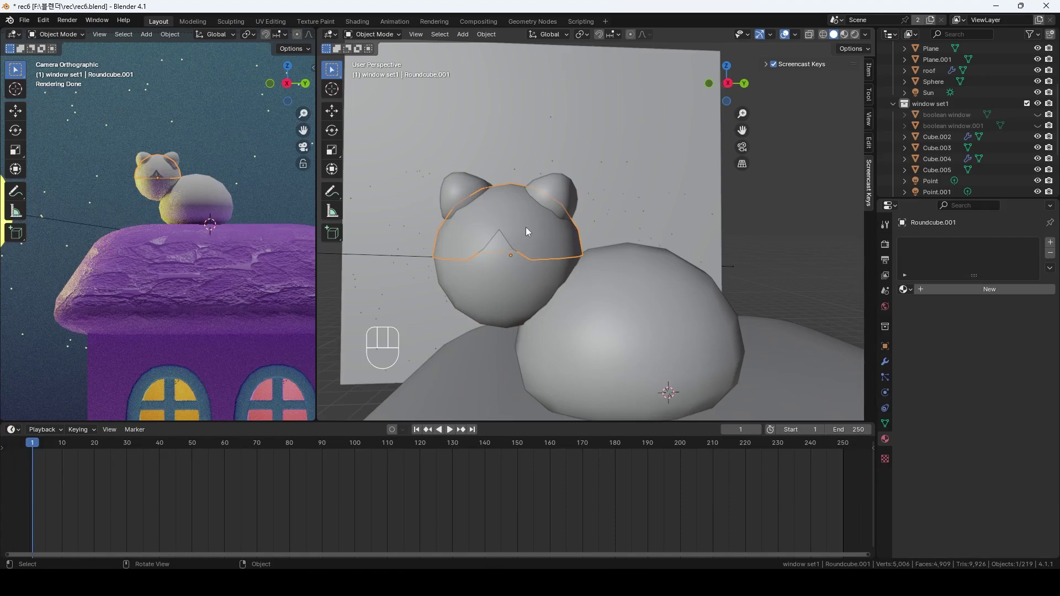
click(966, 287)
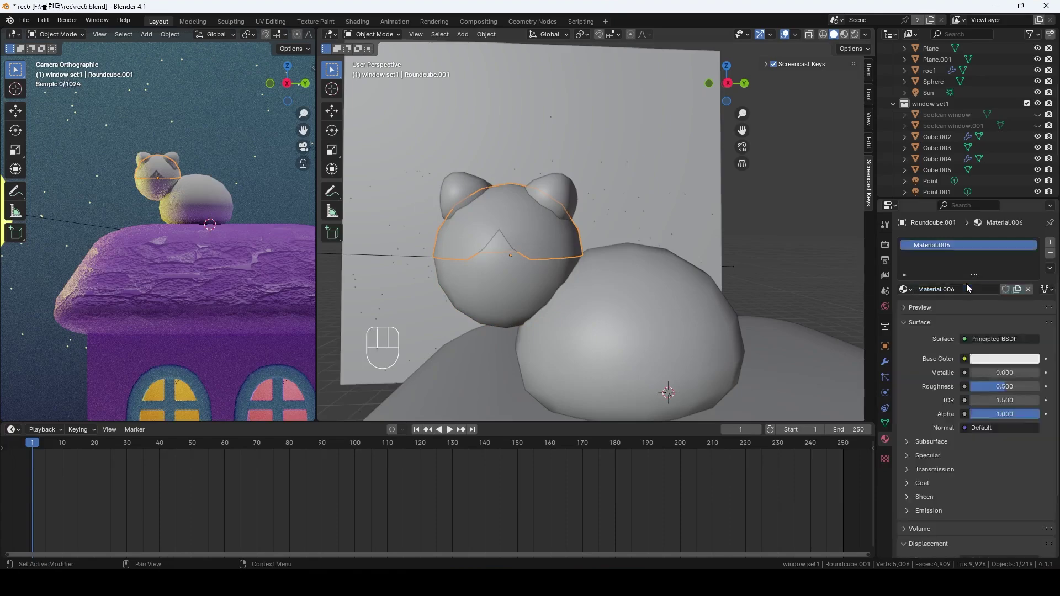
click(1002, 359)
click(563, 196)
Give the ears and the body their own new near-black materials, deselect everything and save the file
click(1003, 359)
click(712, 284)
mouse_move(1030, 247)
mouse_down()
mouse_move(1030, 262)
mouse_move(1030, 249)
mouse_up()
click(971, 289)
click(1003, 359)
click(797, 251)
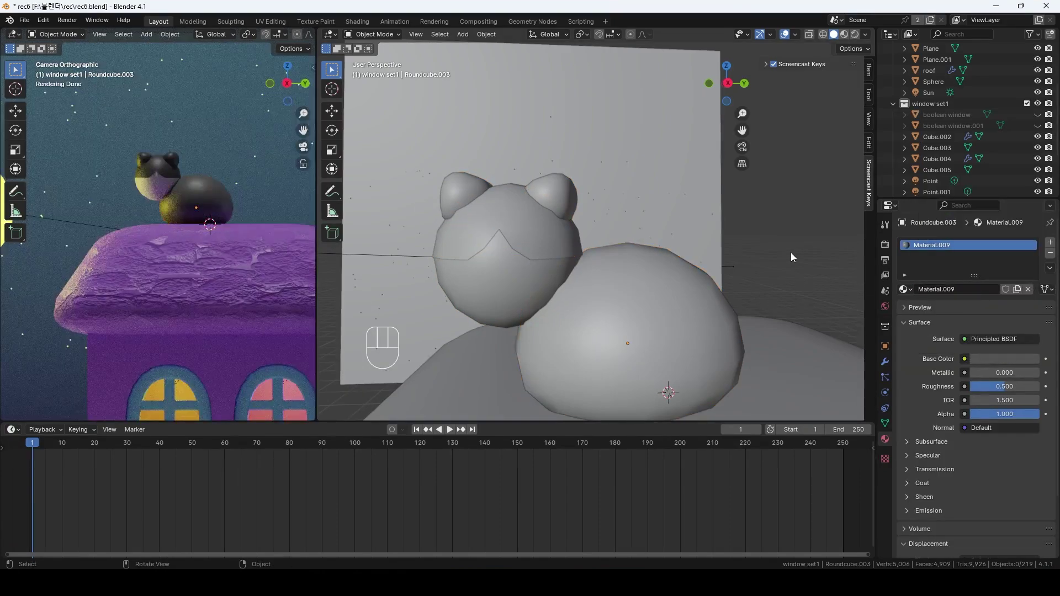
key(ctrl+s)
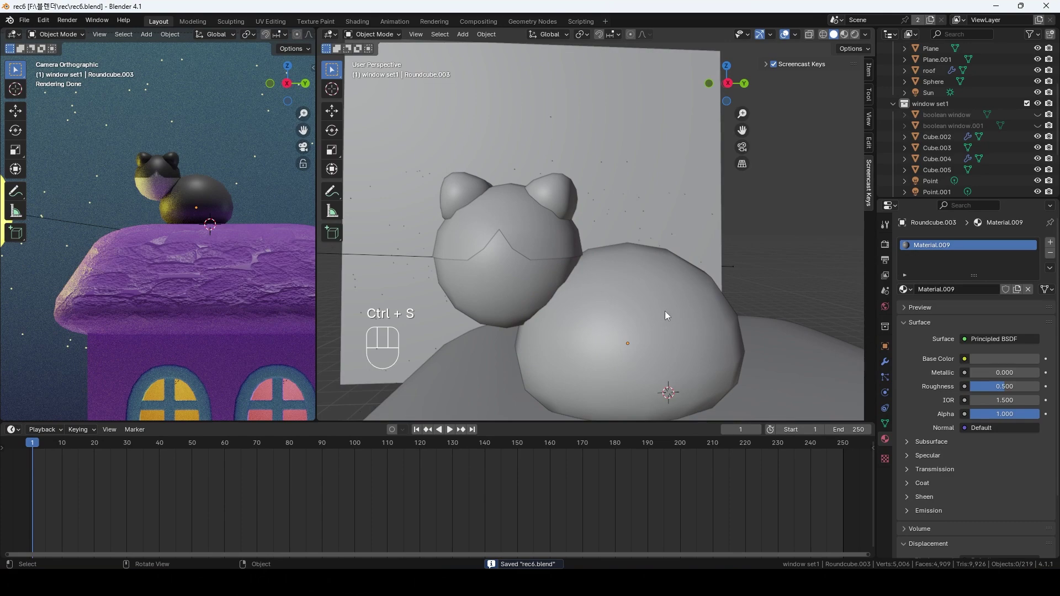
Add a particle system to the cat's body and set its type to Hair
scroll(664, 316, down, 2)
click(651, 288)
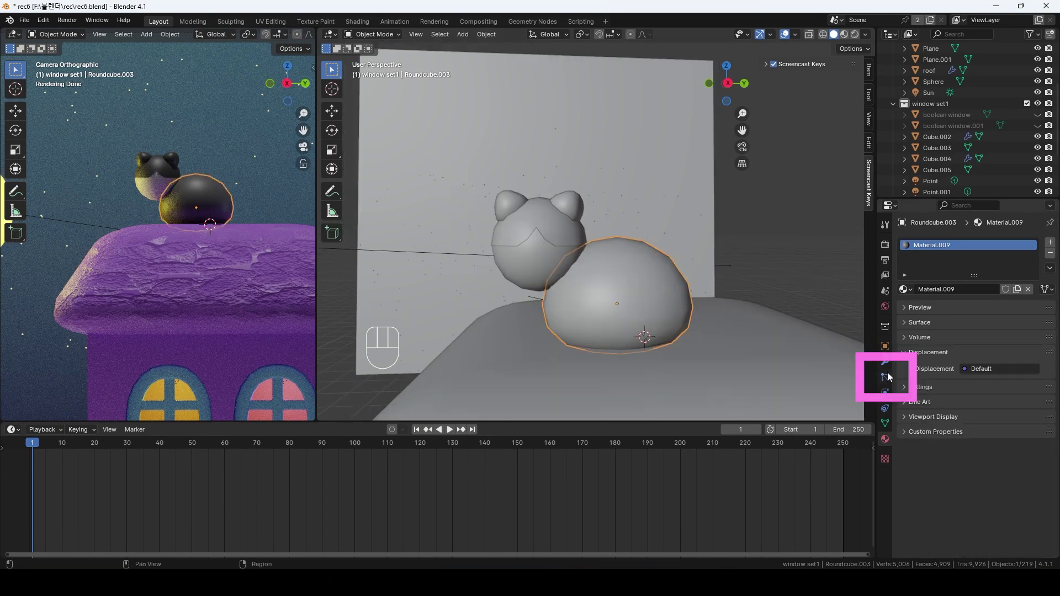
click(885, 377)
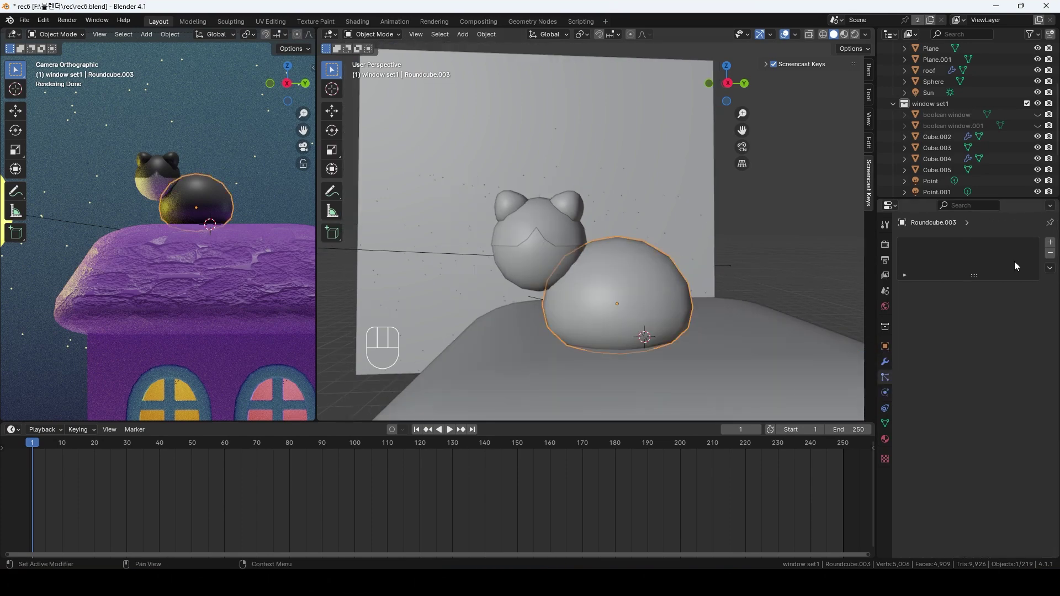
click(1050, 241)
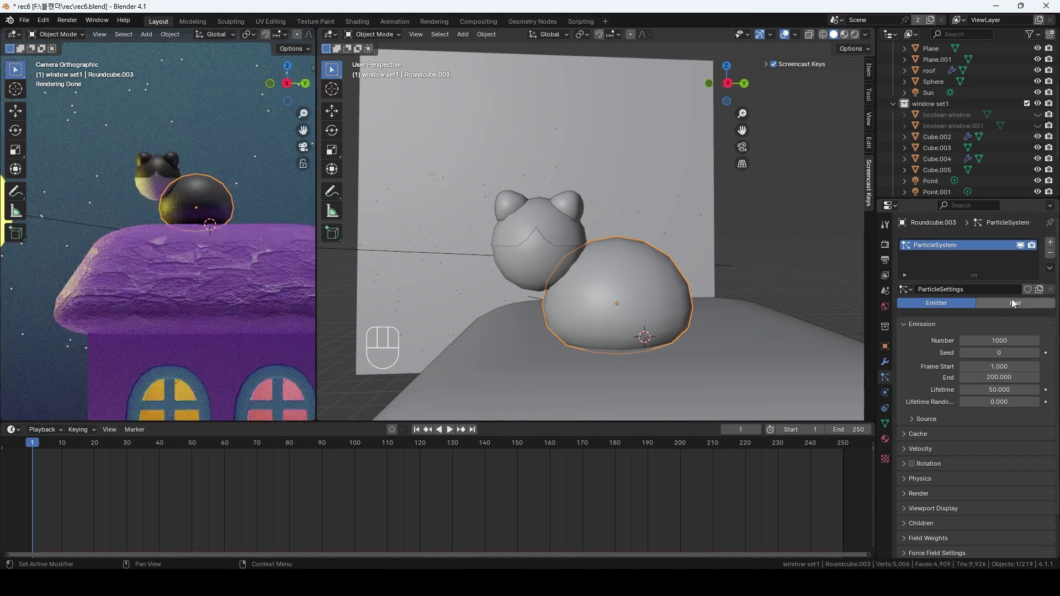
click(1014, 303)
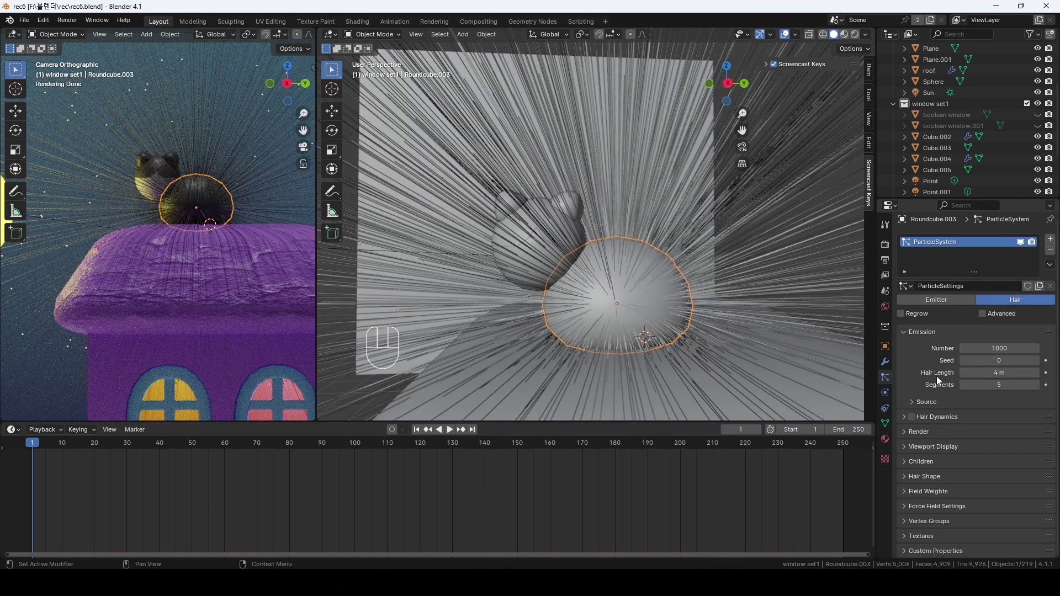
Set the body's hair length to 0.05 m and the number of hairs to 2000
click(963, 372)
key(BackSpace)
text(0.)
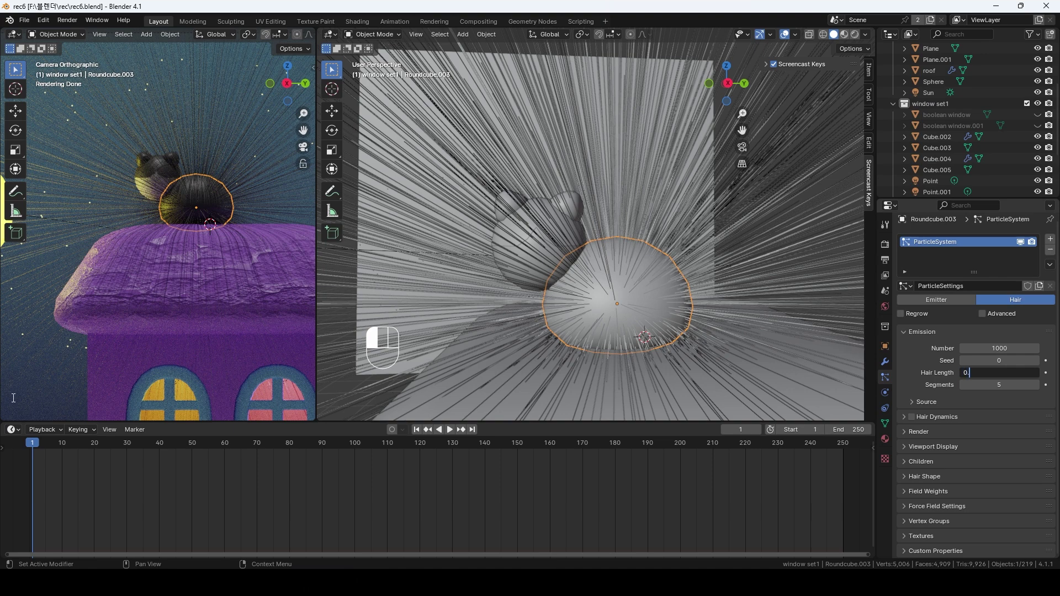
text(05)
key(Return)
click(977, 347)
text(2000)
key(Return)
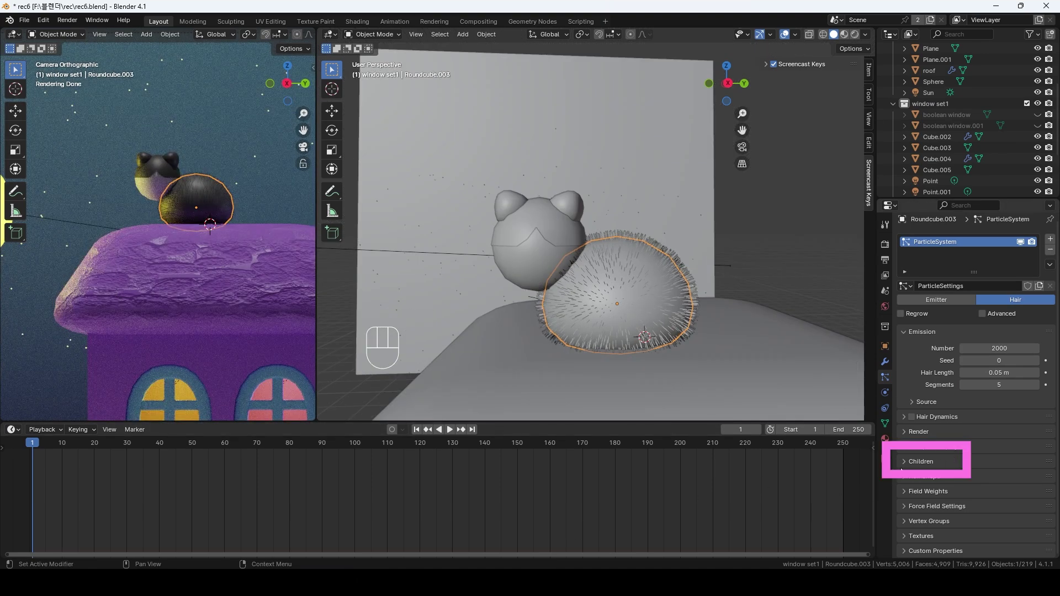
Set the hair's children to Interpolated with a display amount of 100
click(903, 462)
scroll(904, 458, down, 1)
click(1024, 459)
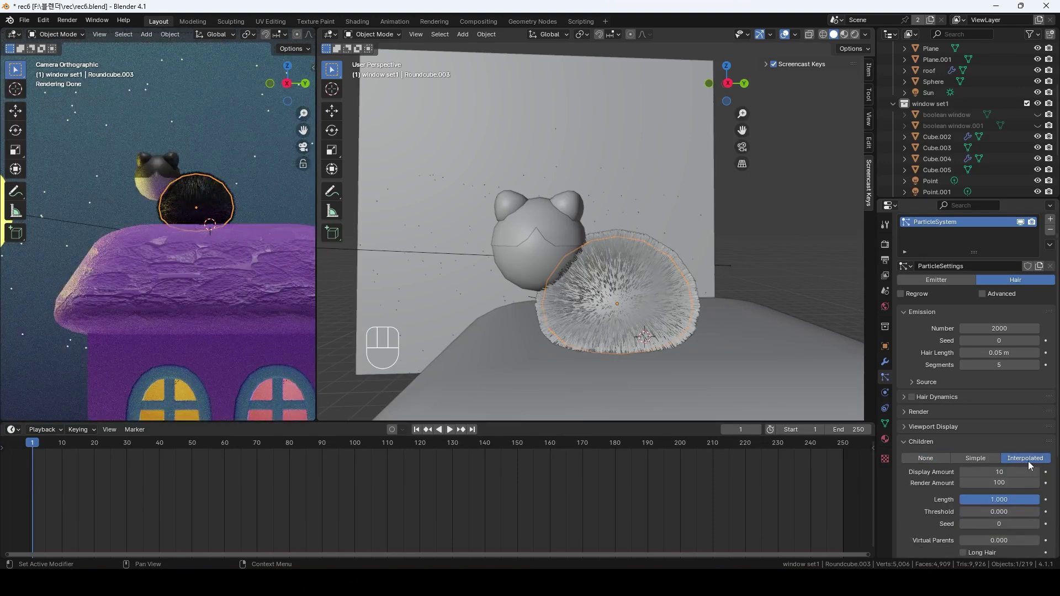
scroll(1027, 462, down, 3)
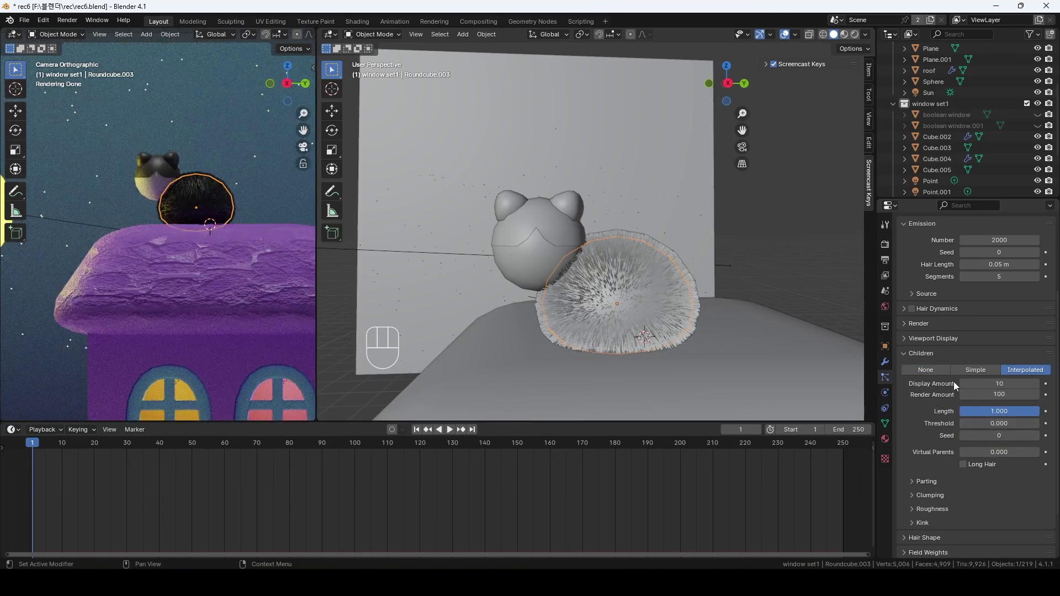
click(986, 385)
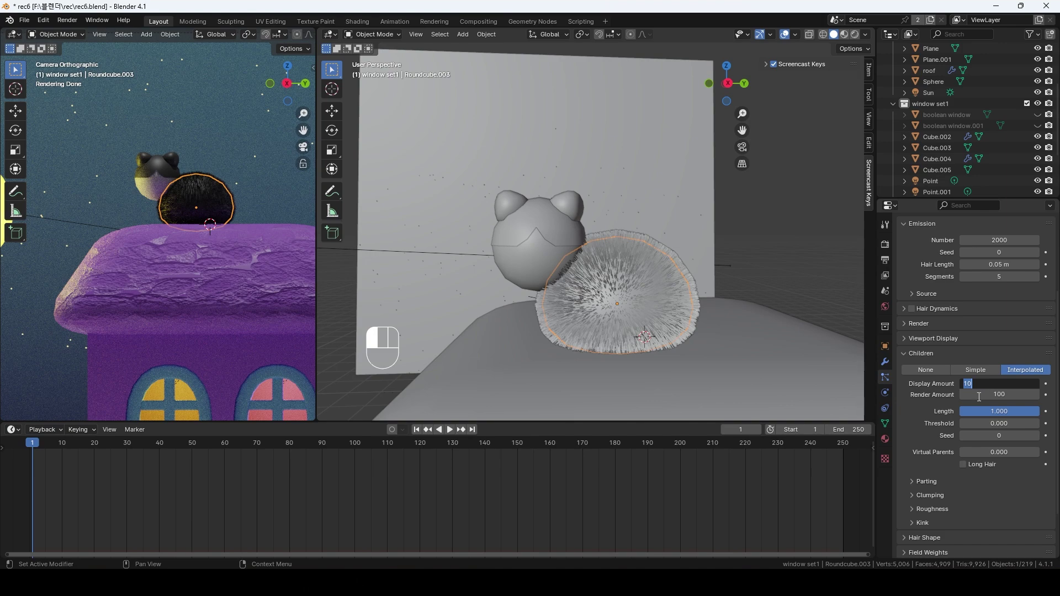
text(100)
key(Return)
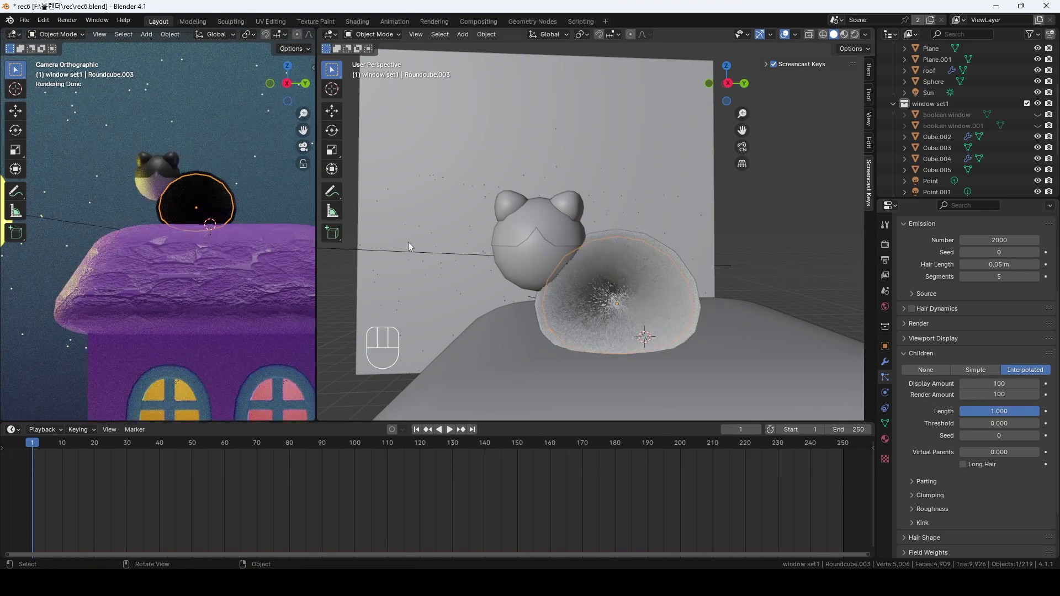
Add an area light beside the cat and move it in front of the house, about 3.92 m along X
scroll(228, 189, up, 4)
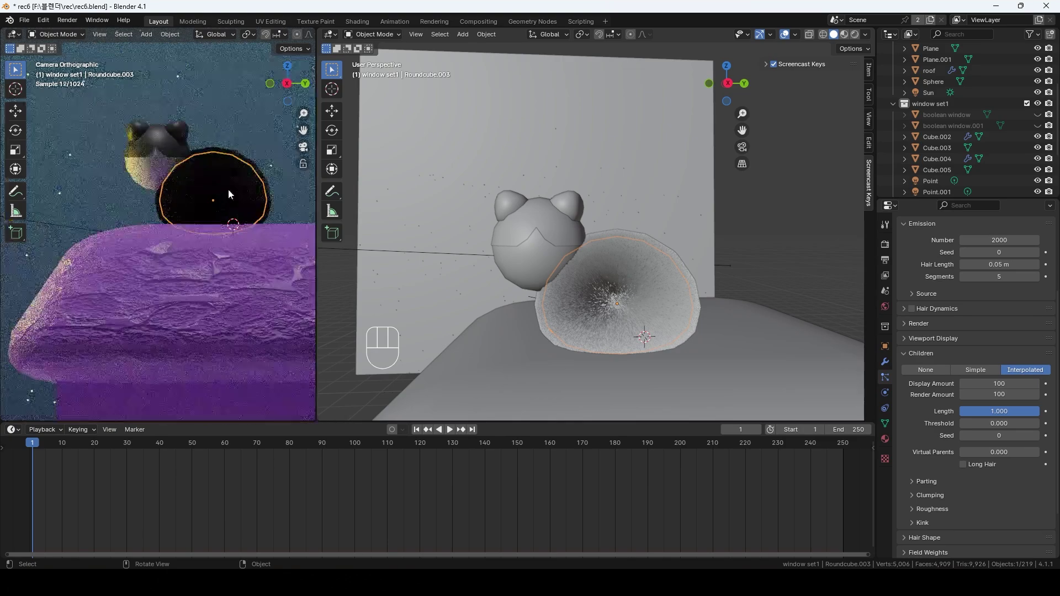
middle_drag(233, 183, 209, 228)
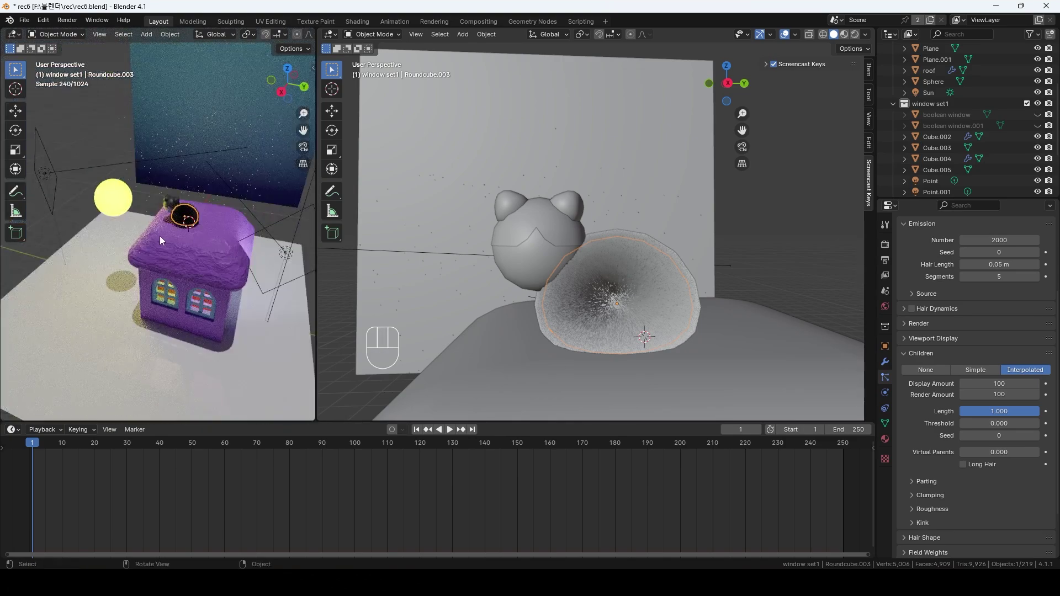
key(shift+a)
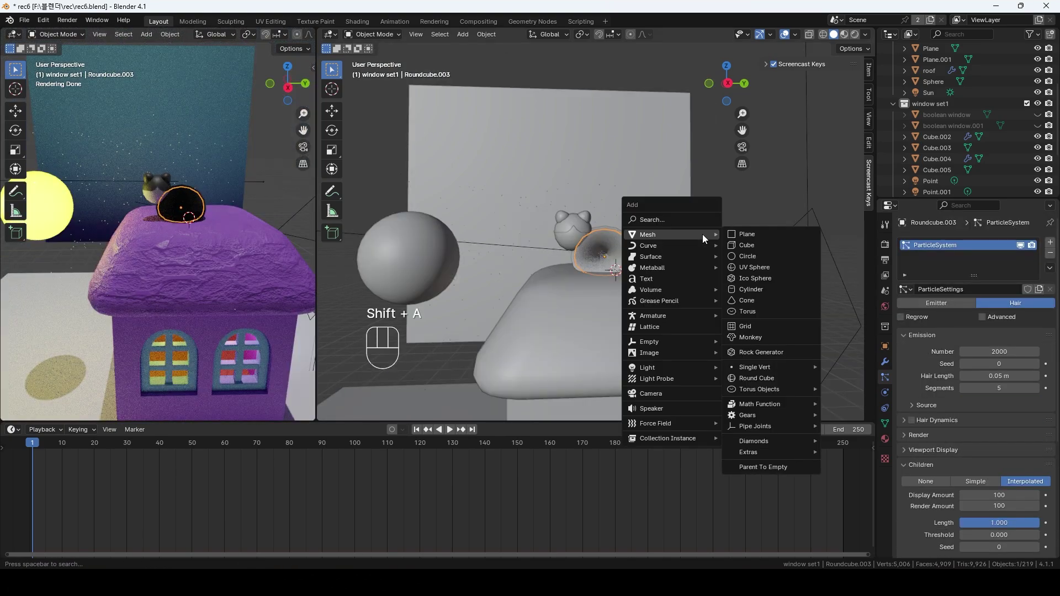
mouse_move(709, 365)
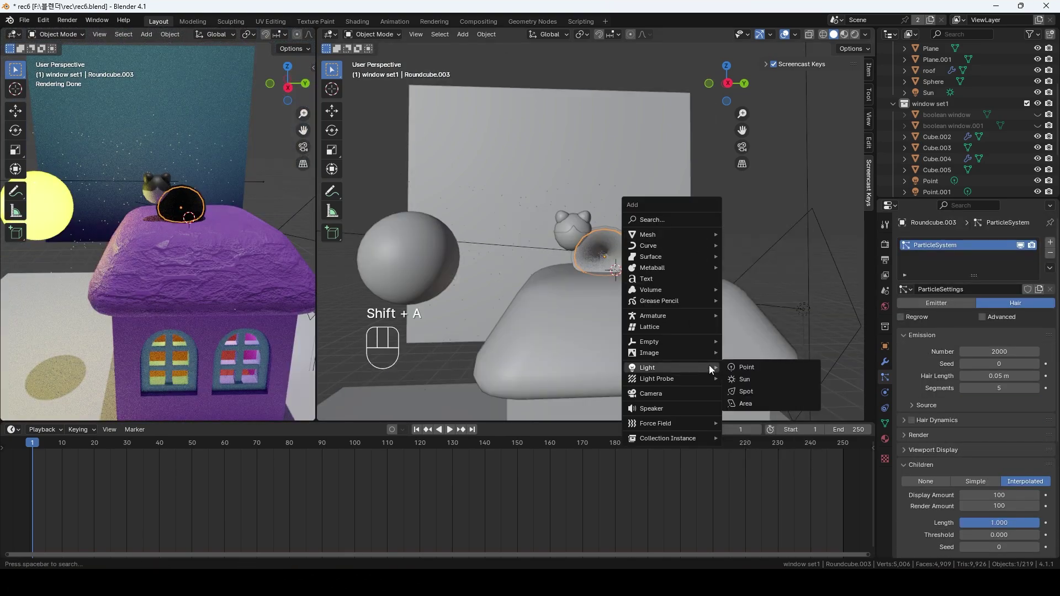
click(770, 403)
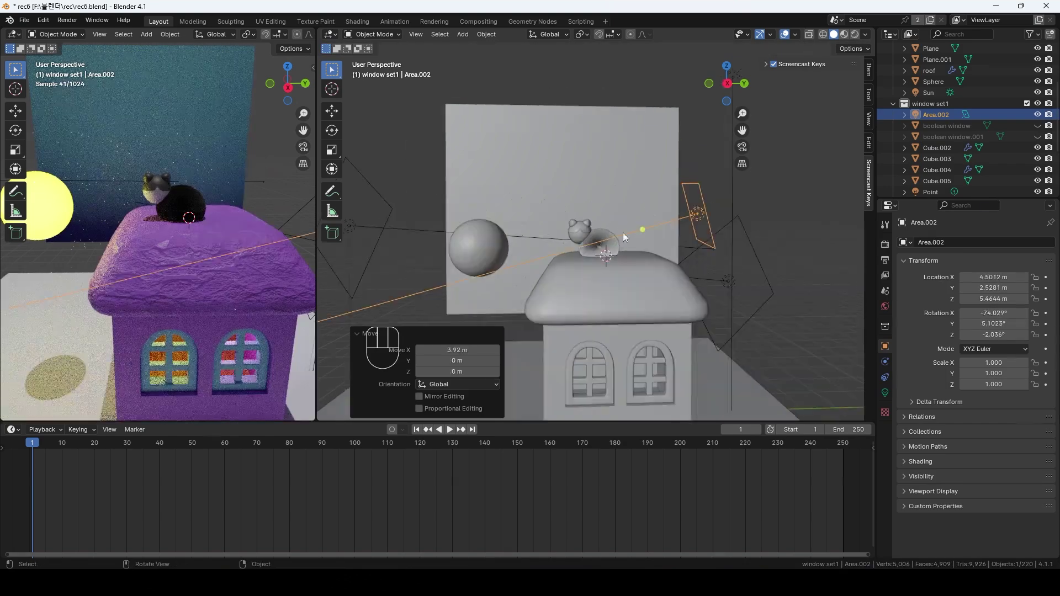
key(r)
key(r)
key(ctrl+z)
key(r)
key(ctrl+z)
Rotate the area light in top view so it aims at the cat, and raise it about 0.756 m along Z
middle_drag(683, 283, 651, 268)
key(KP_7)
key(r)
click(662, 243)
key(g)
key(z)
click(627, 194)
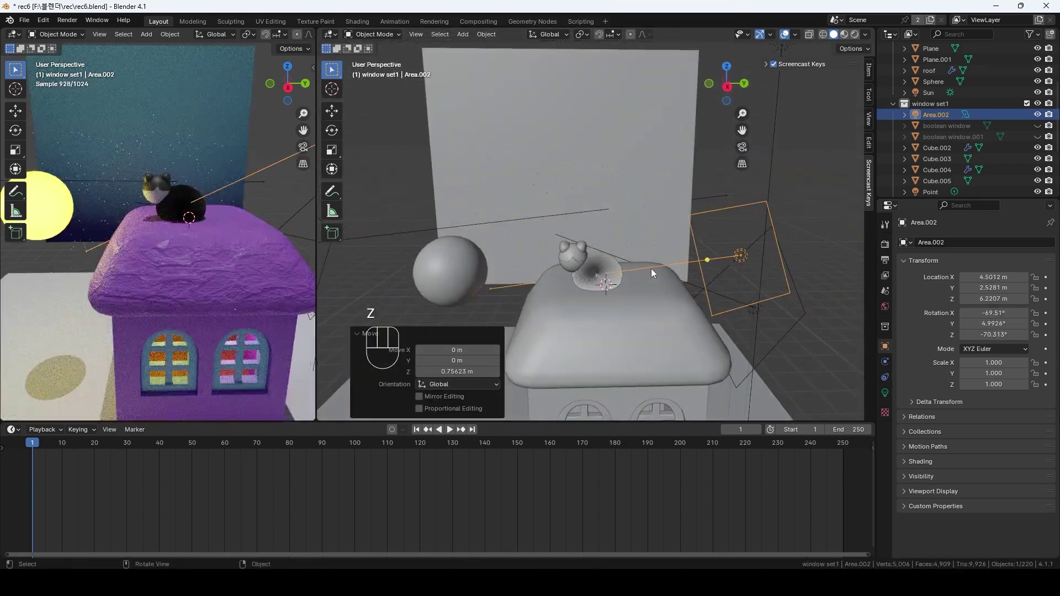
Tint the area light pale yellow-green and set its power to 200 W
click(884, 392)
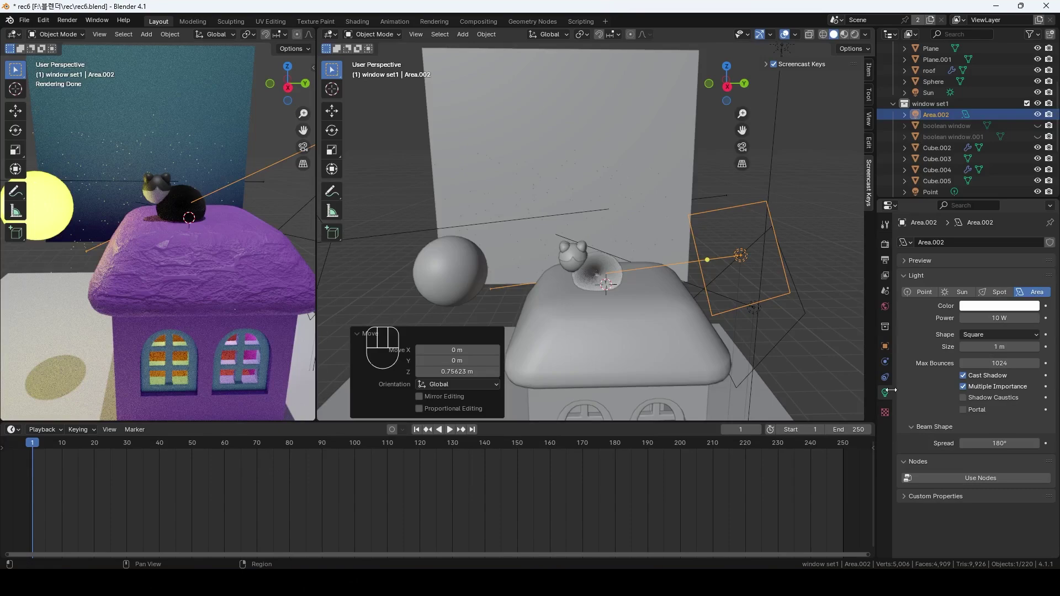
key(KP_0)
click(994, 306)
drag(994, 179, 948, 195)
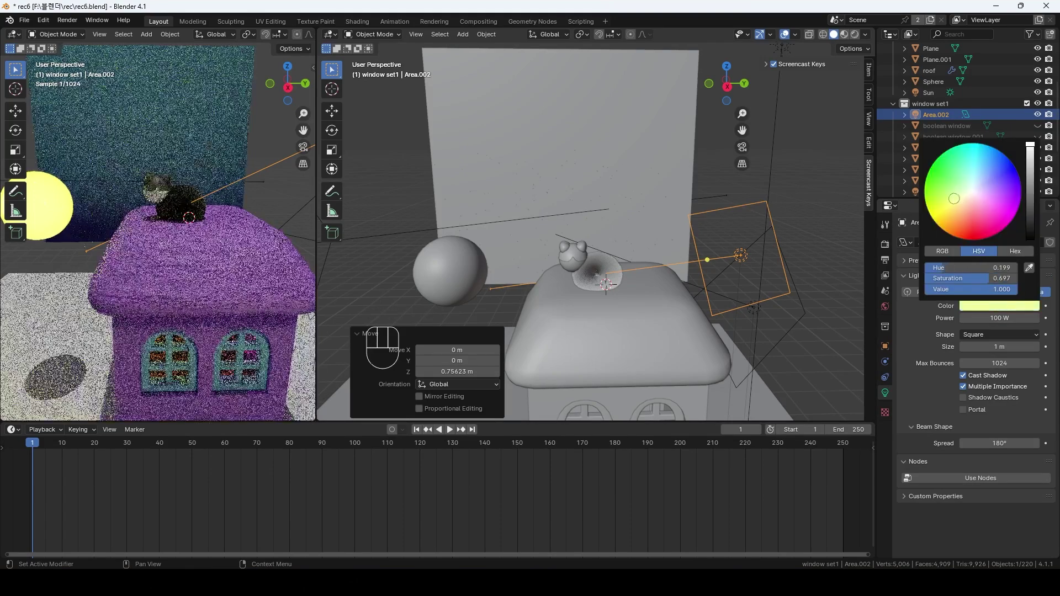
click(999, 319)
text(200)
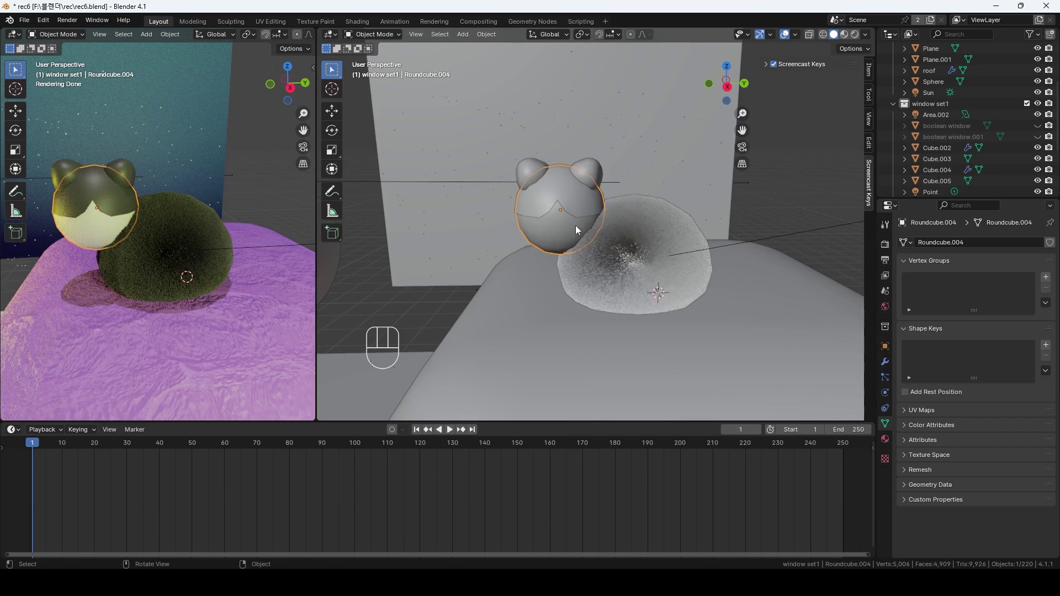
Add a hair particle system to the cat's head with 2000 hairs and a hair length of 0.05 m
click(885, 378)
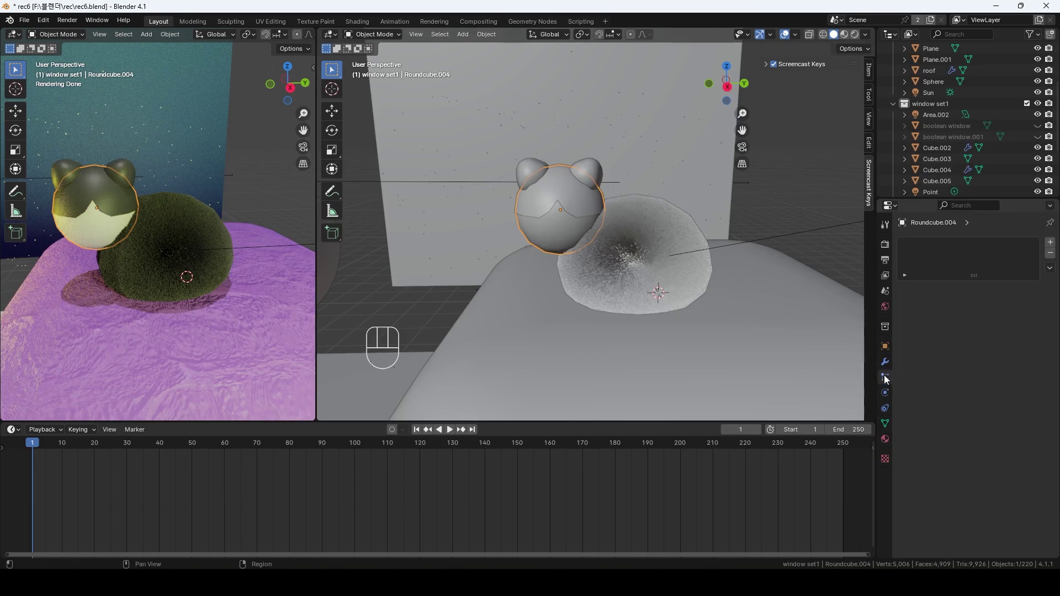
click(1051, 242)
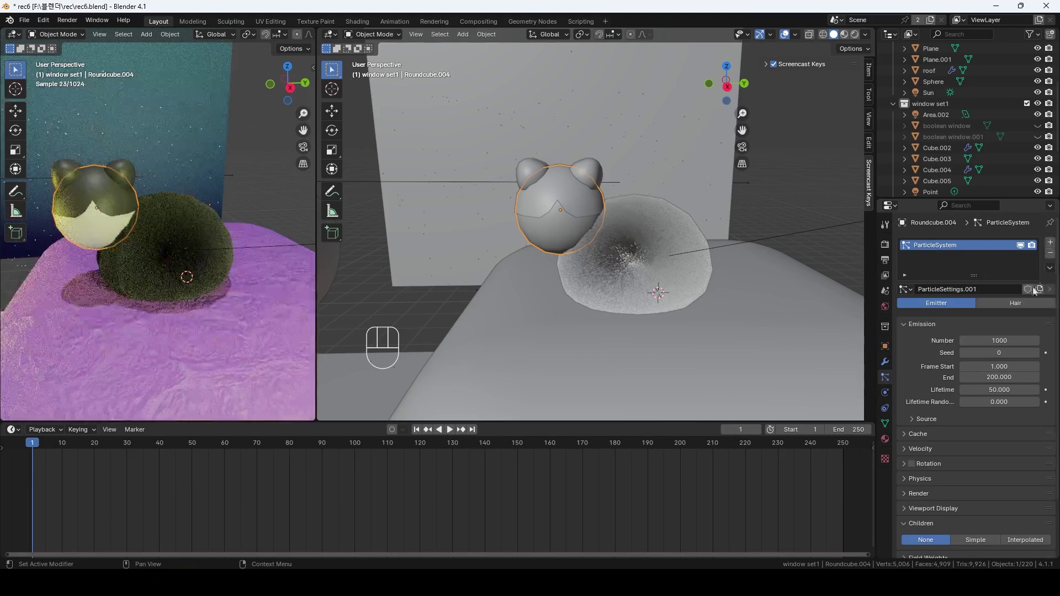
click(1015, 304)
click(996, 351)
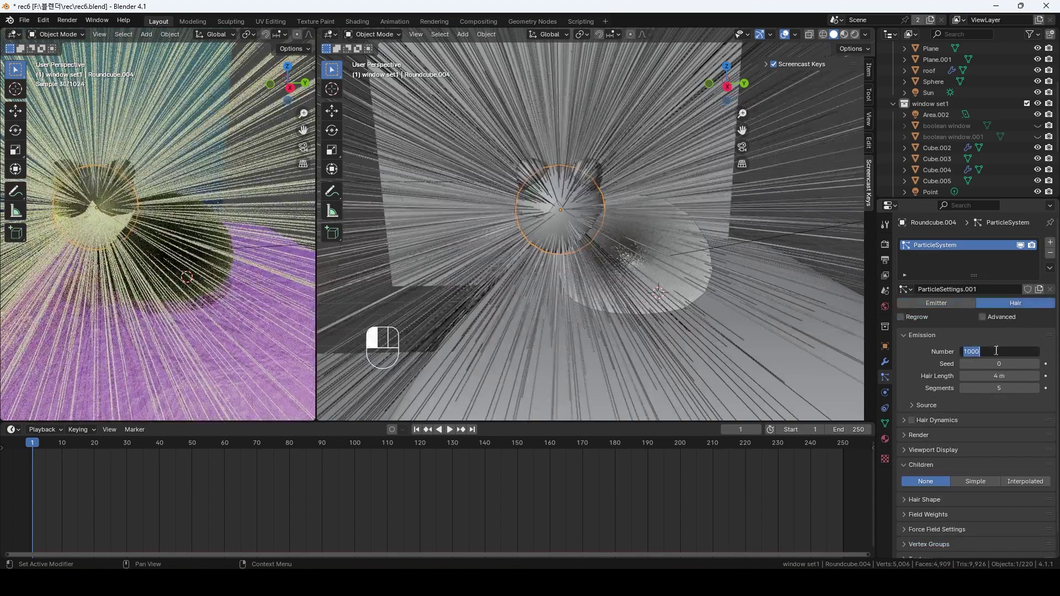
text(2000)
key(Return)
click(984, 379)
text(0.05)
scroll(993, 419, down, 1)
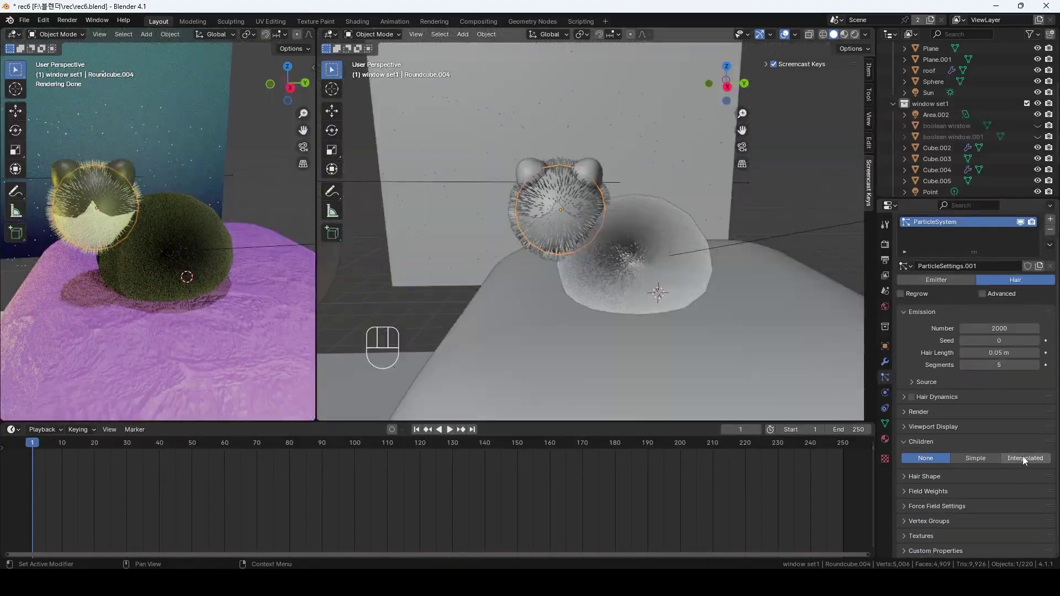
Set the head hair's children to Interpolated with a display amount of 100
click(1021, 458)
scroll(1001, 448, down, 3)
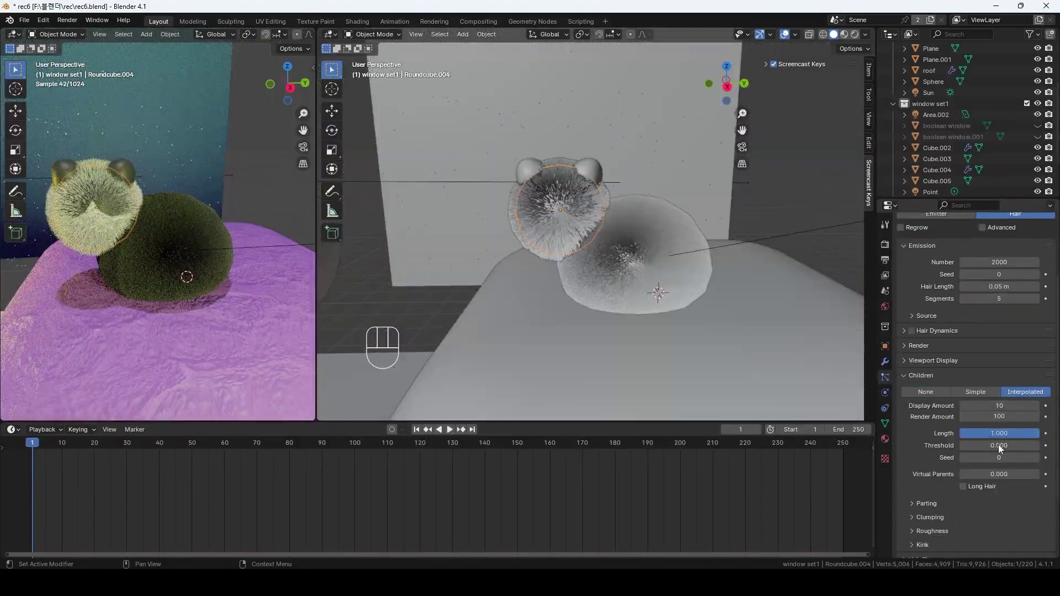
click(996, 406)
text(100)
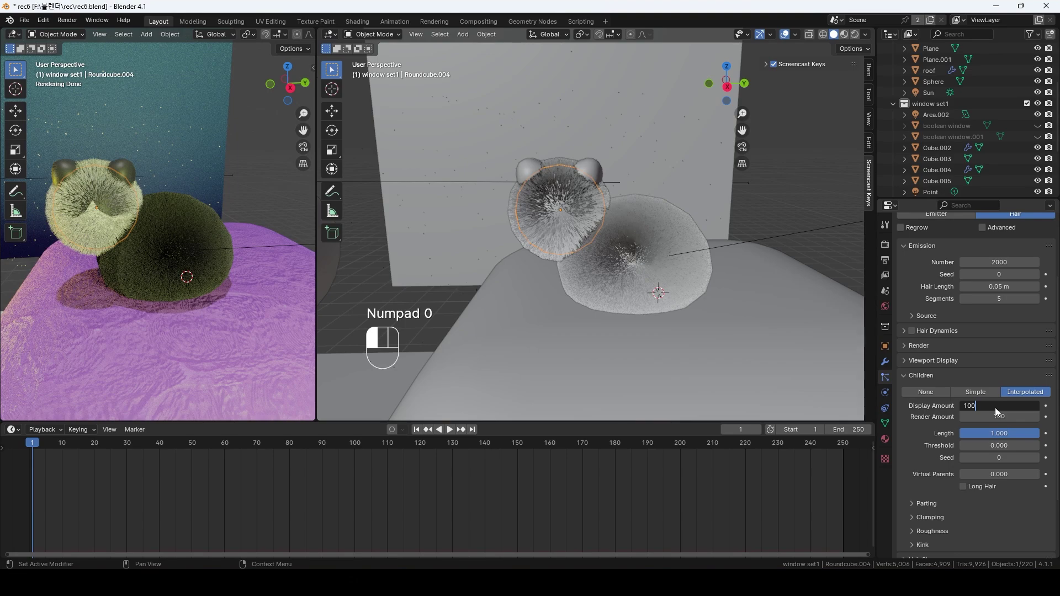
key(Return)
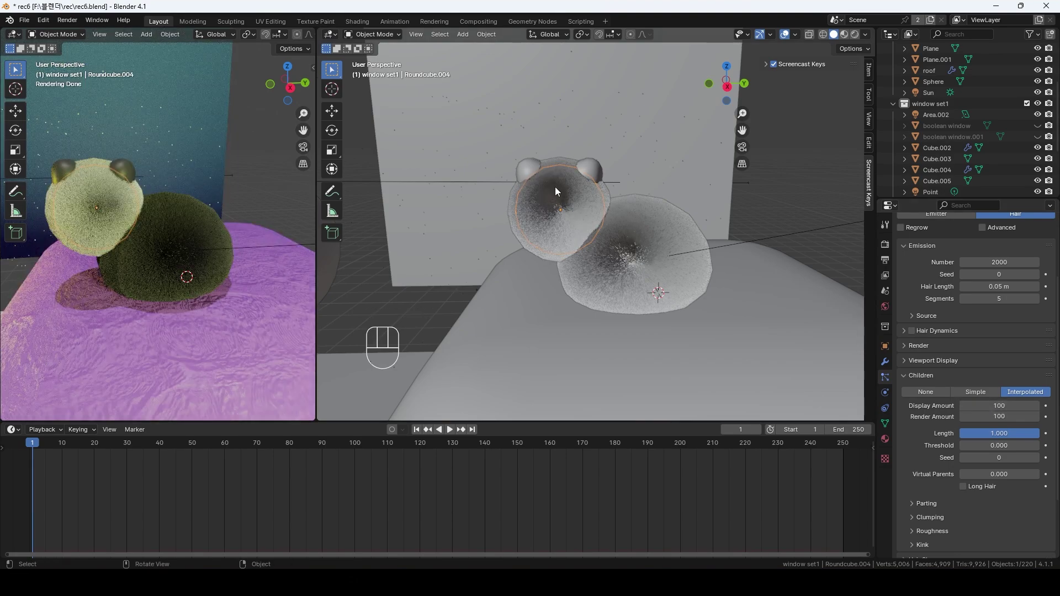
Give the dark upper-head patch a hair particle system with 2000 hairs and a hair length of 0.05 m
click(554, 186)
click(1050, 242)
click(1001, 376)
text(0)
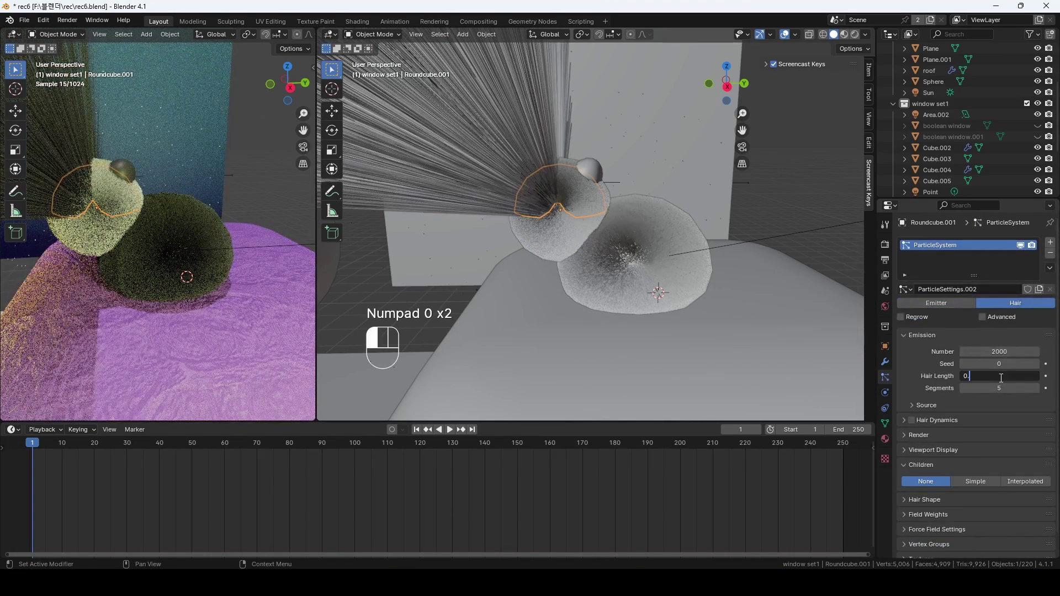
text(01)
key(Return)
Set the upper-head patch hair's children to Interpolated with a display amount of 100
click(1025, 481)
click(991, 450)
text(100)
key(Return)
scroll(166, 232, up, 2)
Move the Mirror modifier of the upper-head patch into focus, expand its settings and apply it so hair covers both halves
click(885, 362)
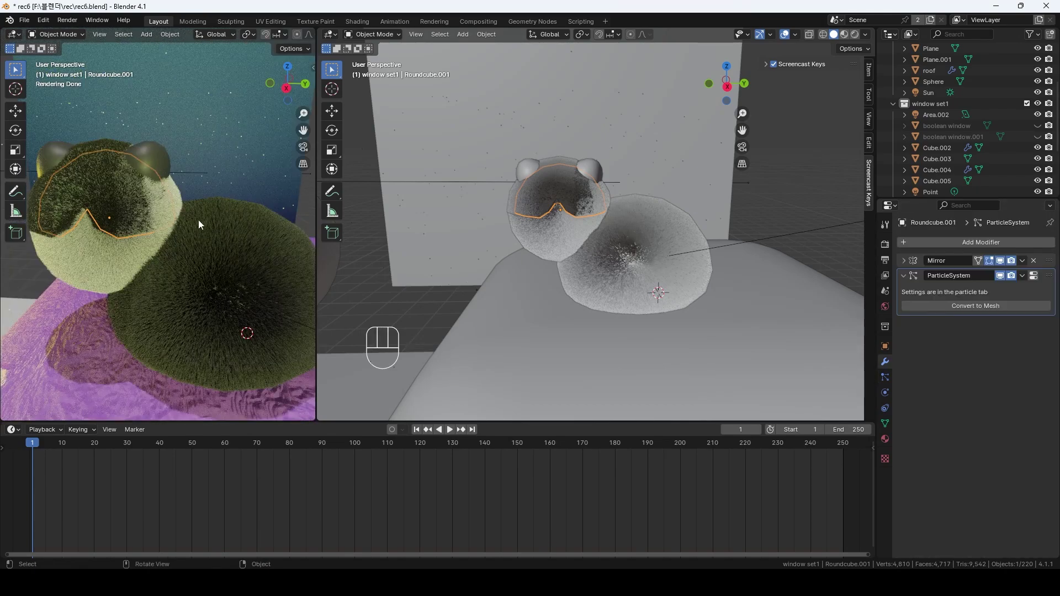
middle_drag(199, 221, 153, 237)
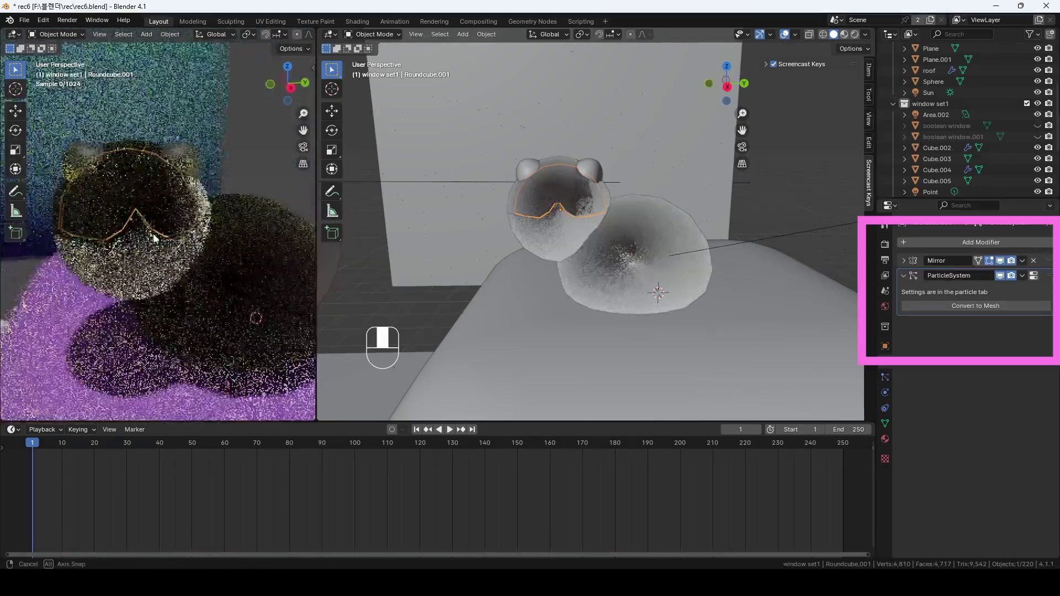
middle_drag(154, 237, 148, 235)
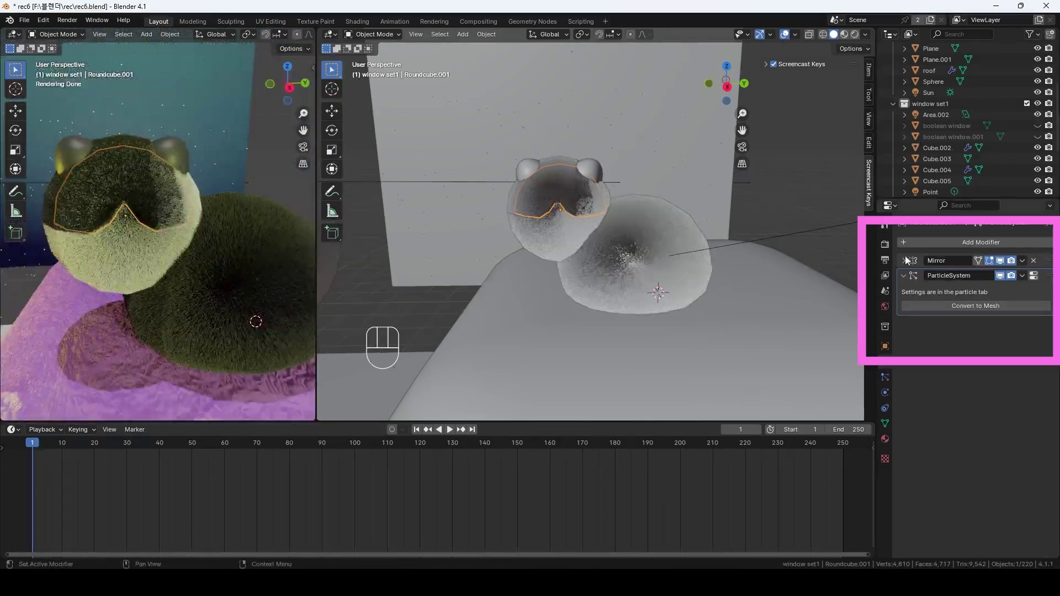
click(1047, 261)
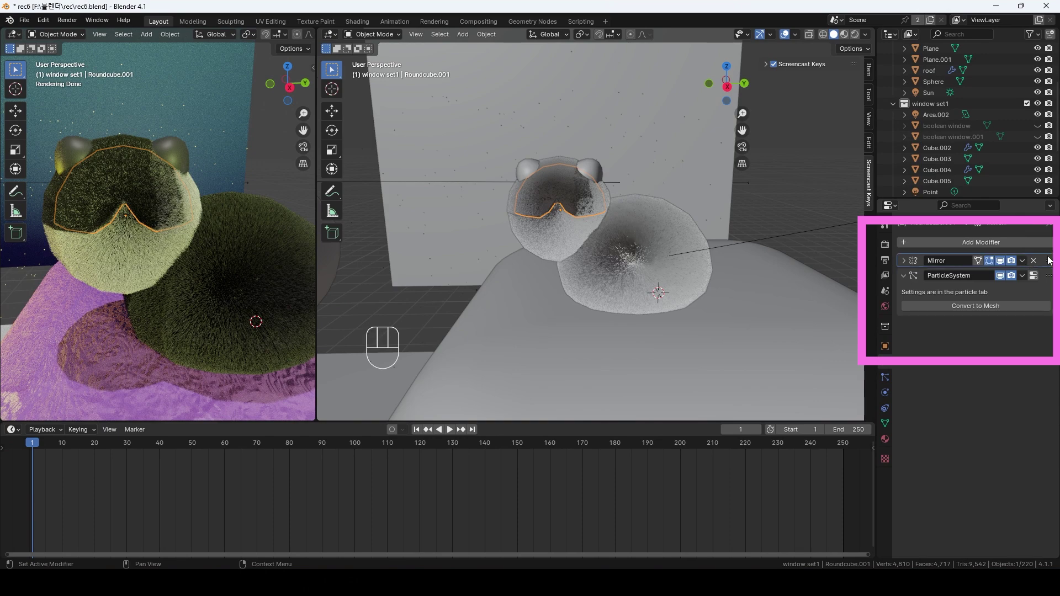
click(903, 260)
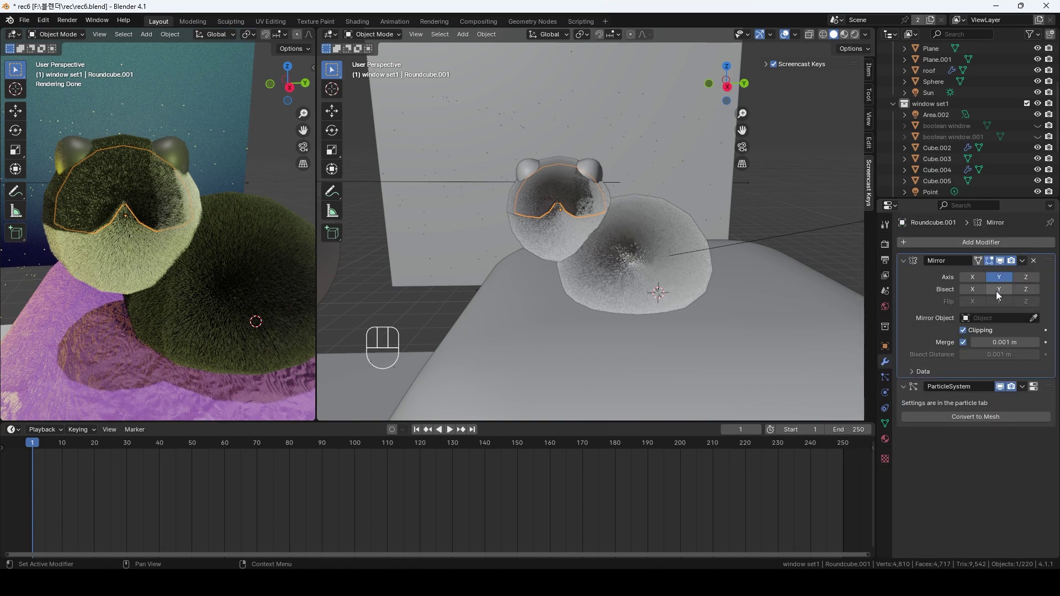
key(ctrl+a)
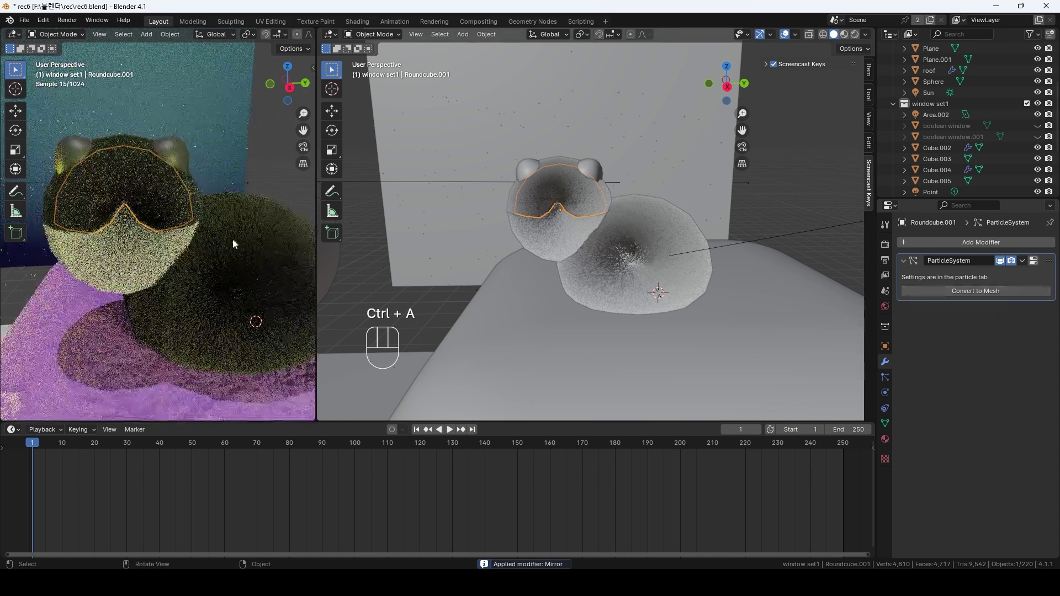
Set the upper-head patch's hair length to 0.06 m
click(885, 377)
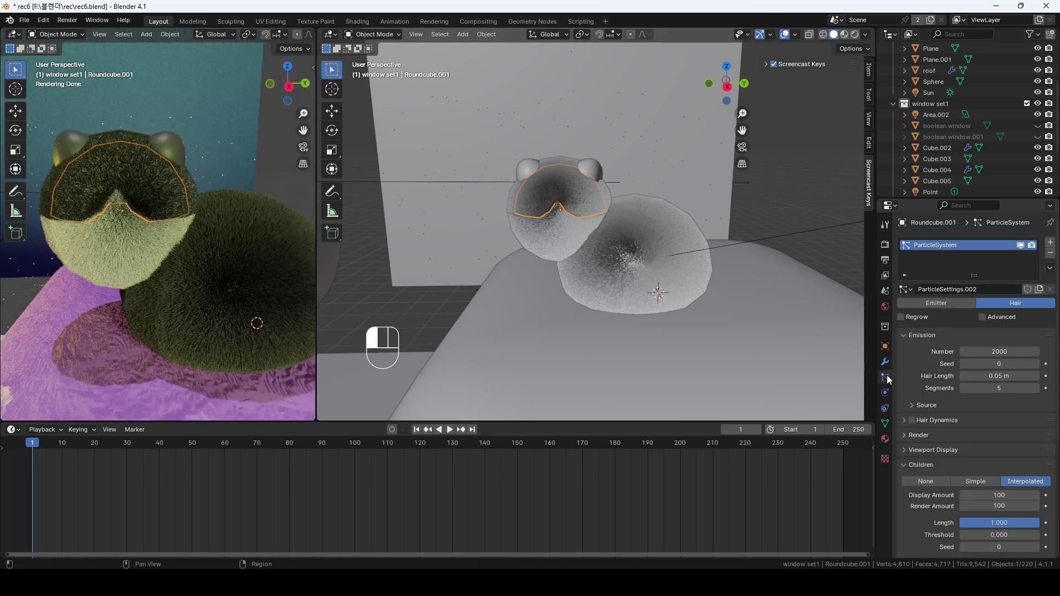
scroll(988, 416, down, 3)
click(1031, 309)
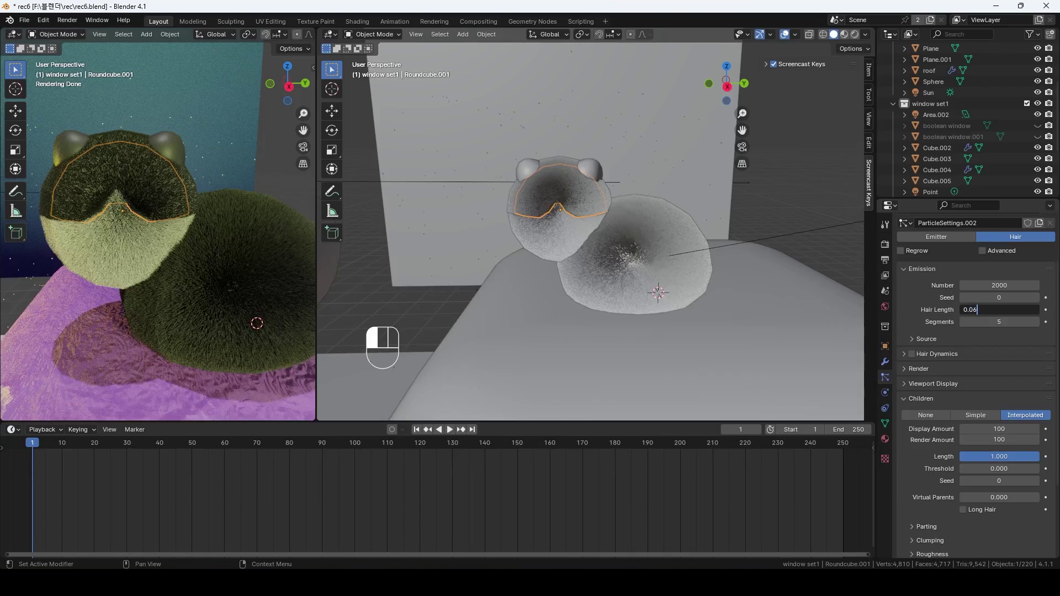
key(Return)
Apply the Mirror modifier on the cat's ears
click(592, 167)
click(886, 362)
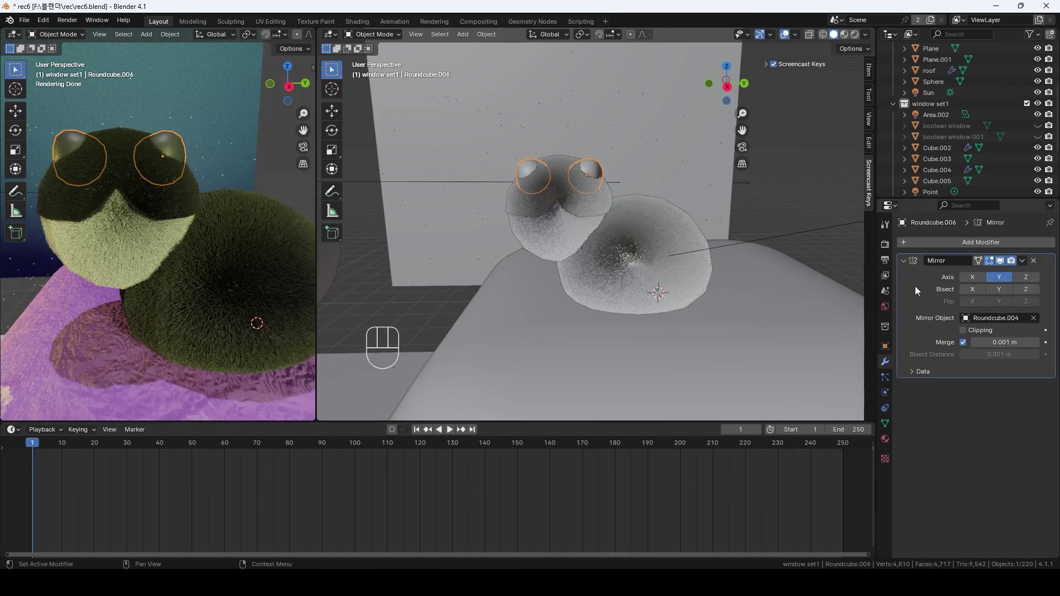
key(ctrl+a)
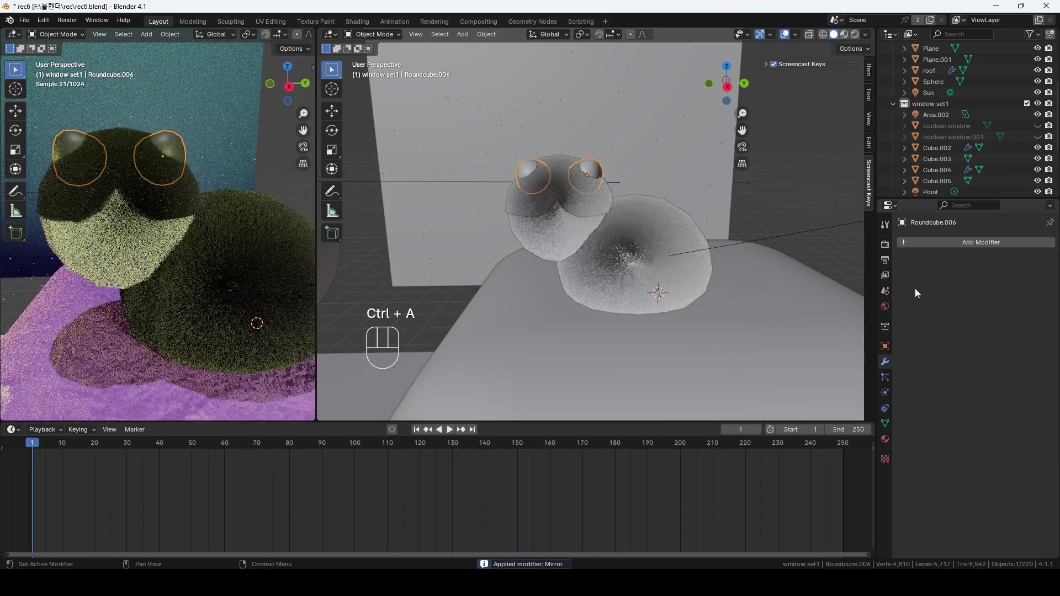
Add a hair particle system to the ears with 2000 hairs, a hair length of 0.05 m and Interpolated children
click(884, 376)
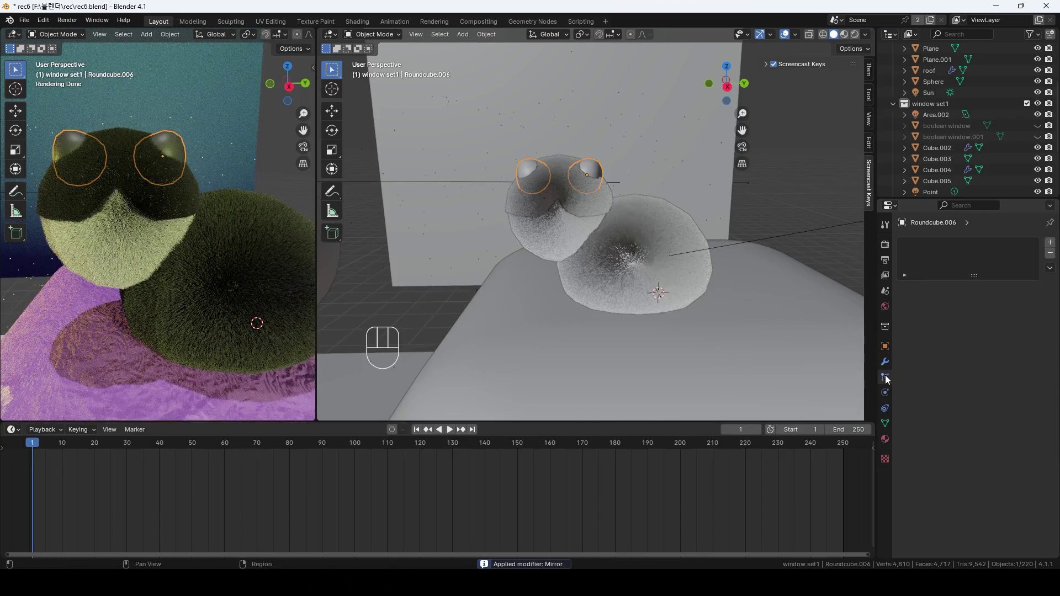
click(1050, 245)
click(1015, 303)
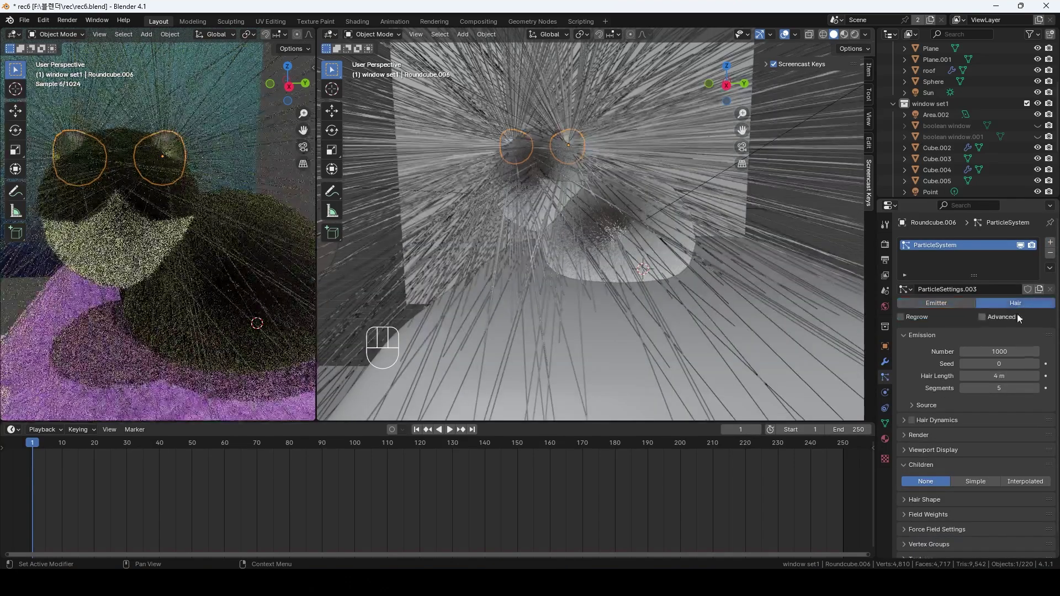
double_click(1003, 352)
text(2000)
key(Return)
double_click(1008, 376)
text(0.05)
key(Return)
click(1024, 481)
key(KP_0)
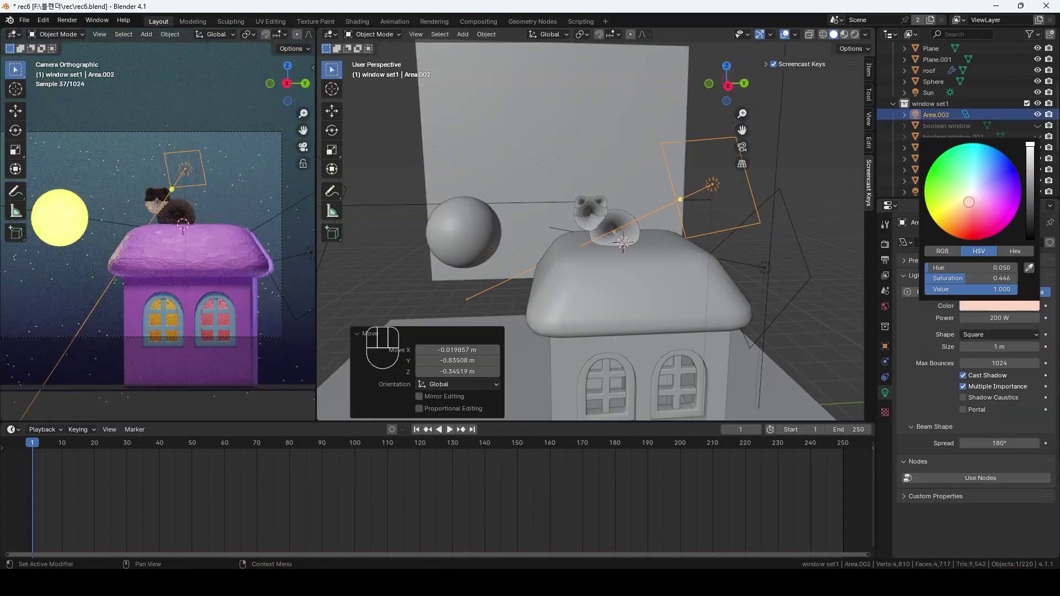
Change the area light's colour to a pale orange and its shape to Ellipse
mouse_move(968, 202)
mouse_down()
mouse_move(949, 208)
mouse_move(962, 208)
mouse_up()
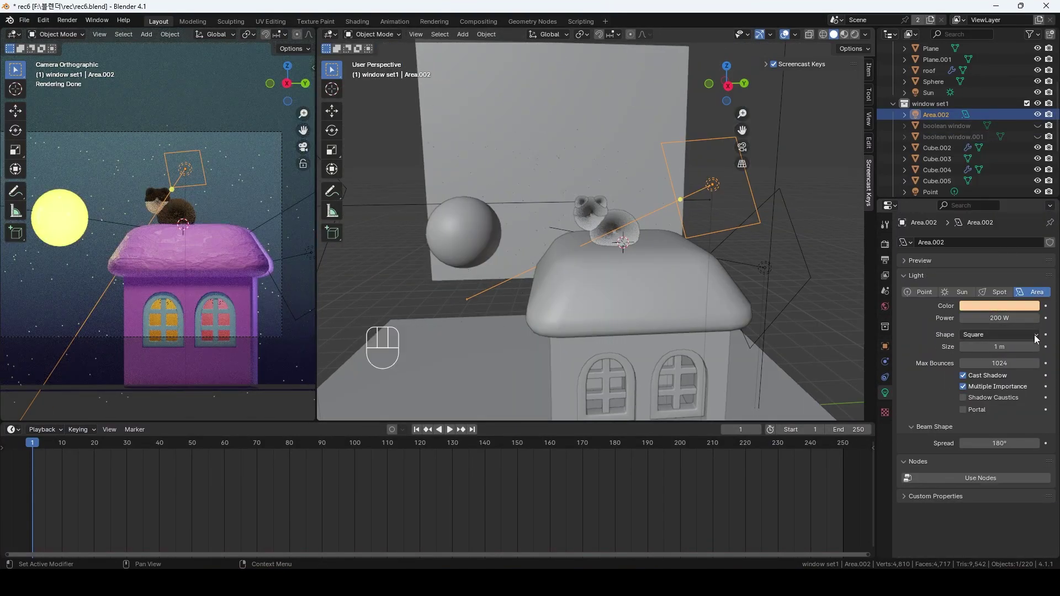
click(1034, 335)
click(1006, 380)
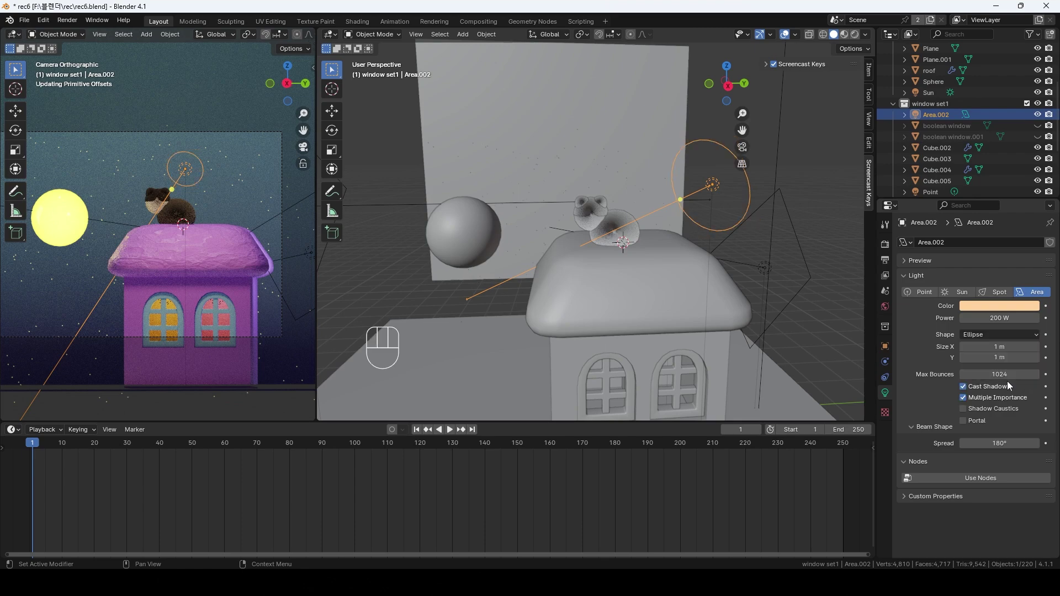
Add a 2 m cube mesh at the 3D cursor beside the cat
click(520, 310)
middle_drag(718, 307, 689, 286)
key(shift+a)
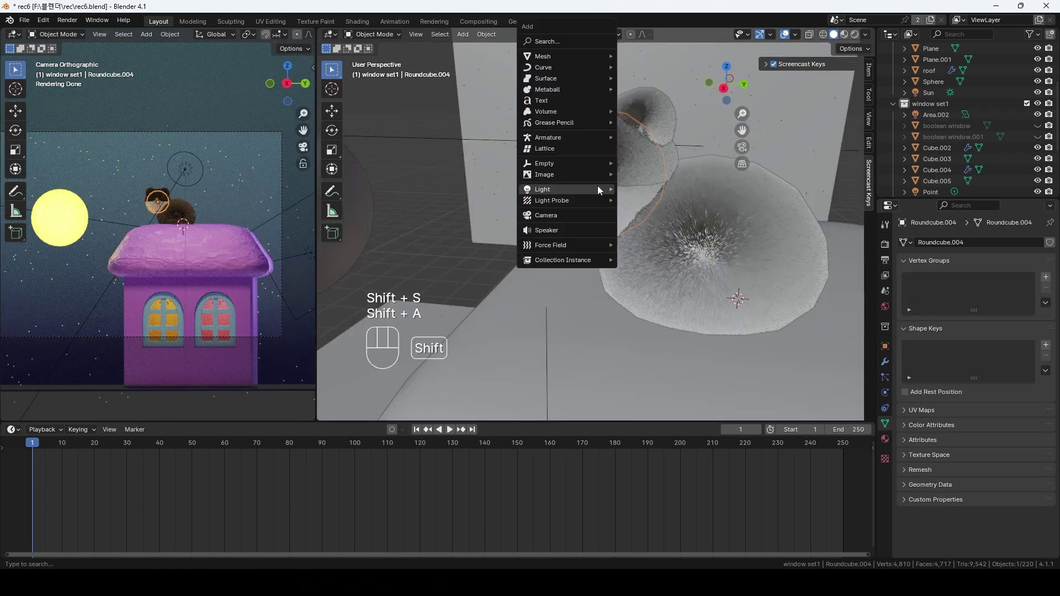
mouse_move(597, 186)
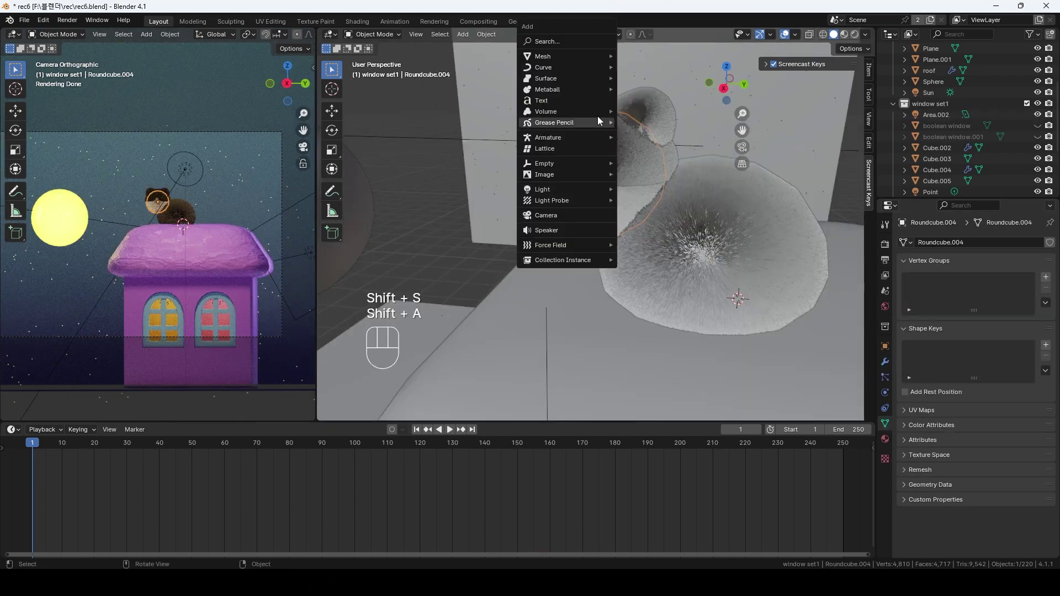
mouse_move(599, 56)
click(657, 65)
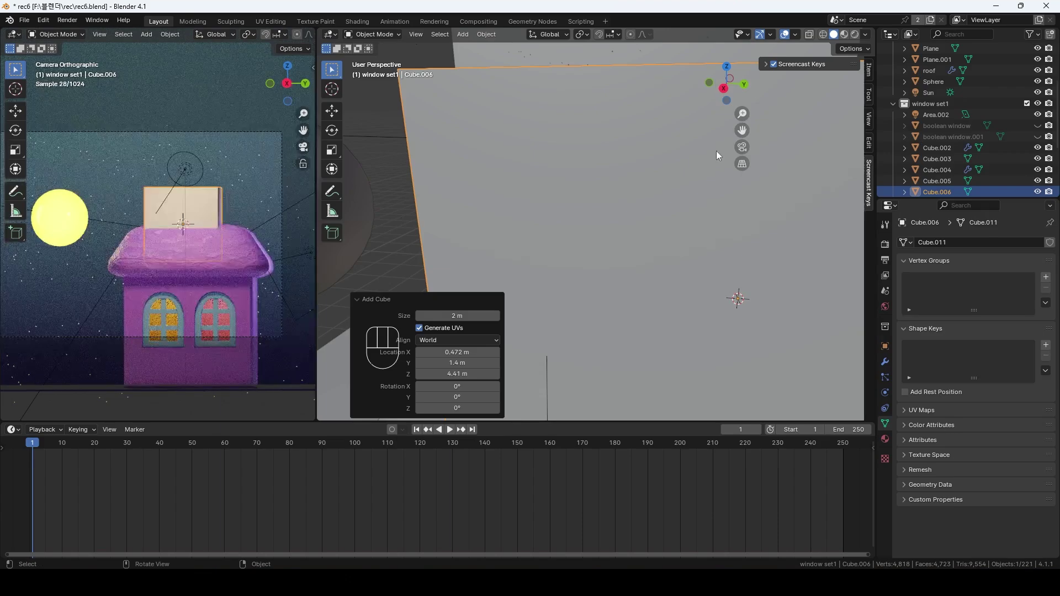
Scale the cube to about 0.073 and place it on the cat's face at eye height, about 0.411 m forward along X
key(s)
click(736, 289)
key(g)
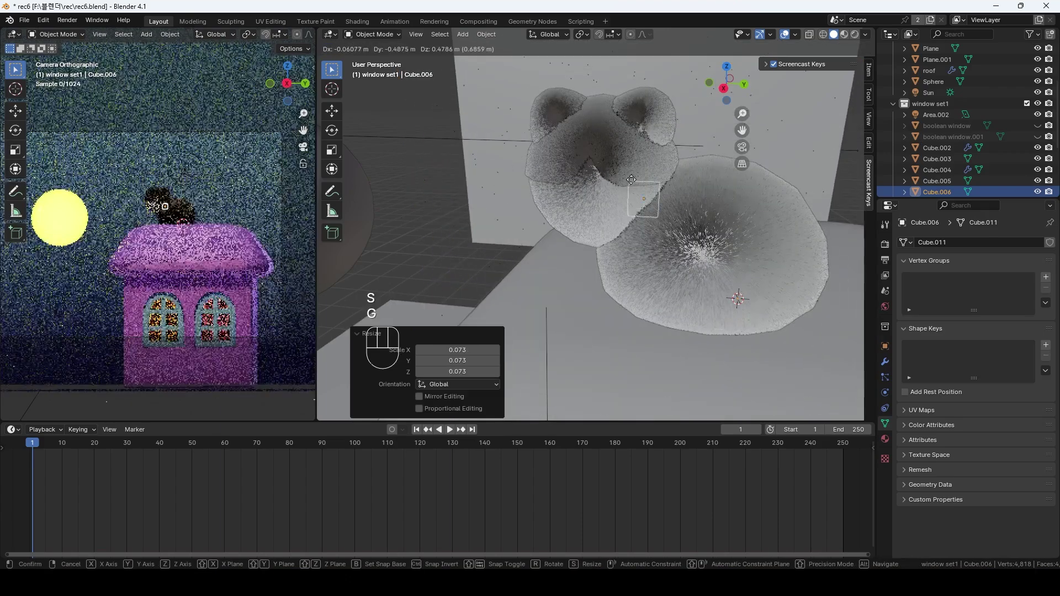
click(564, 167)
key(s)
click(493, 266)
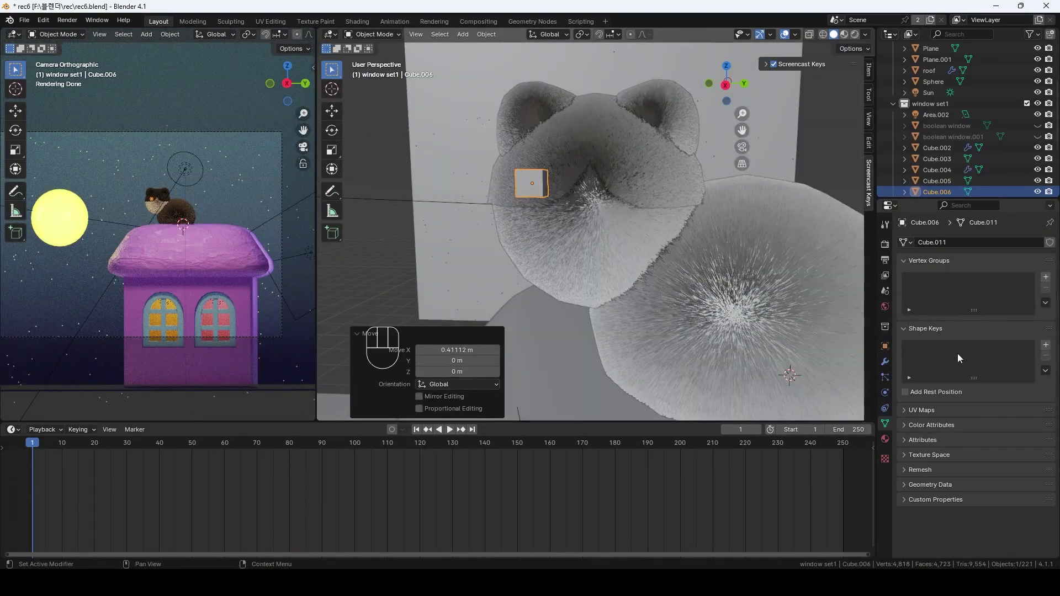
Add a Subdivision Surface modifier to the small cube and set its viewport level to 2
click(886, 361)
click(933, 243)
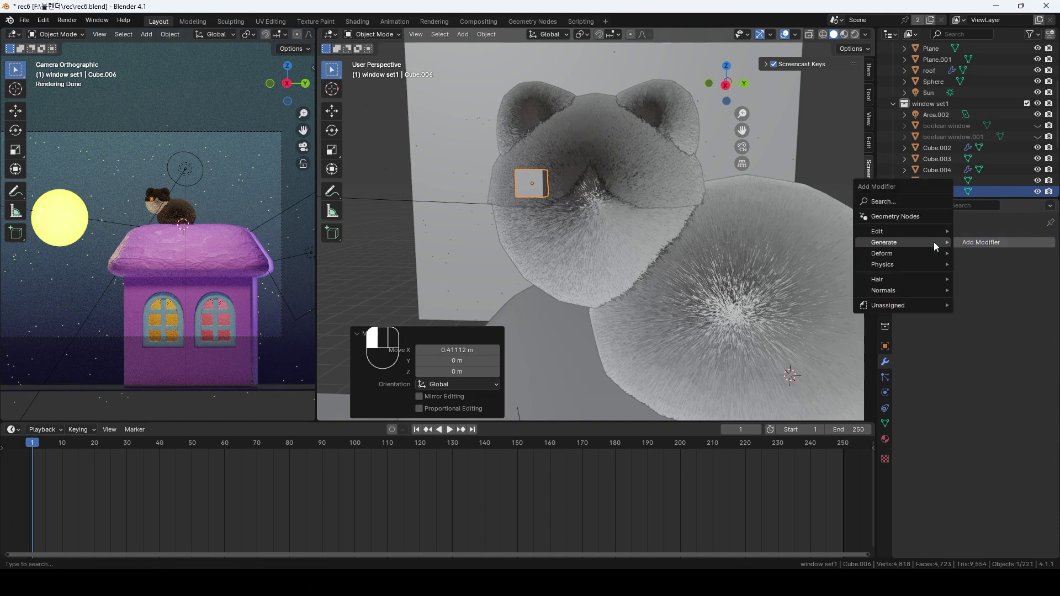
mouse_move(933, 242)
click(1012, 385)
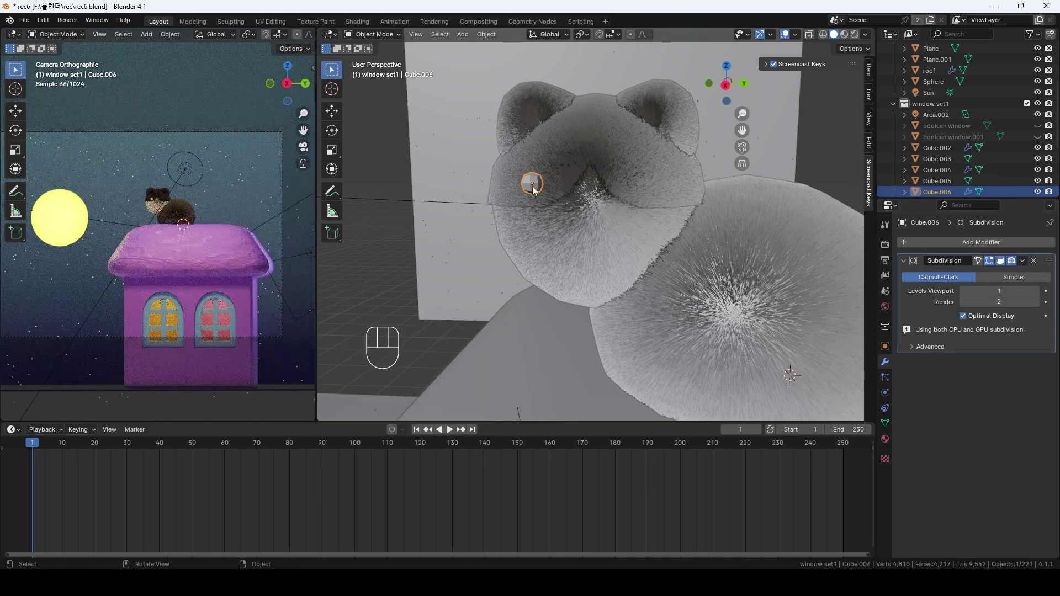
scroll(532, 182, up, 4)
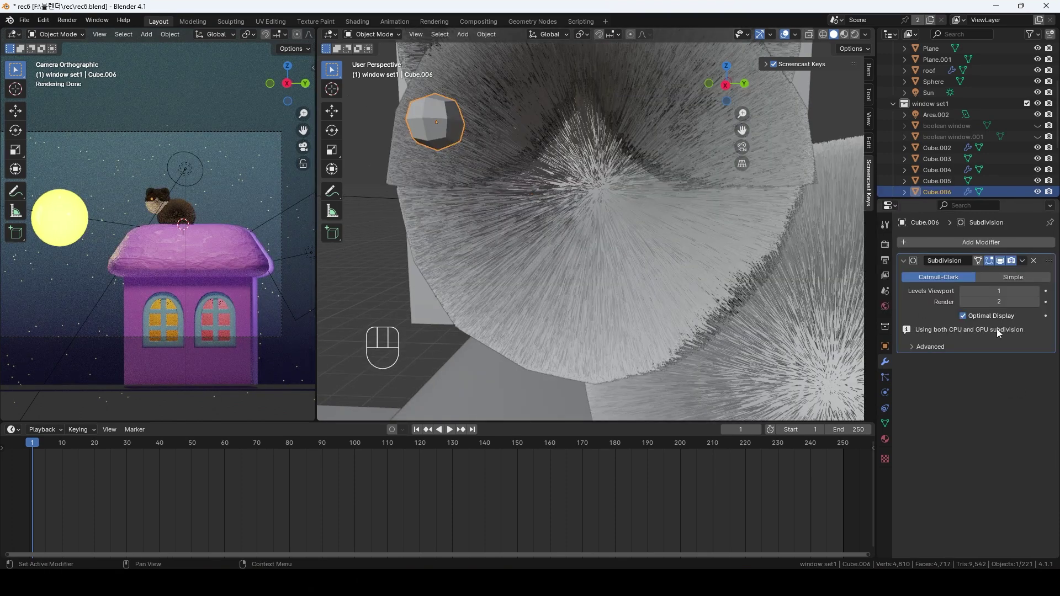
click(1036, 291)
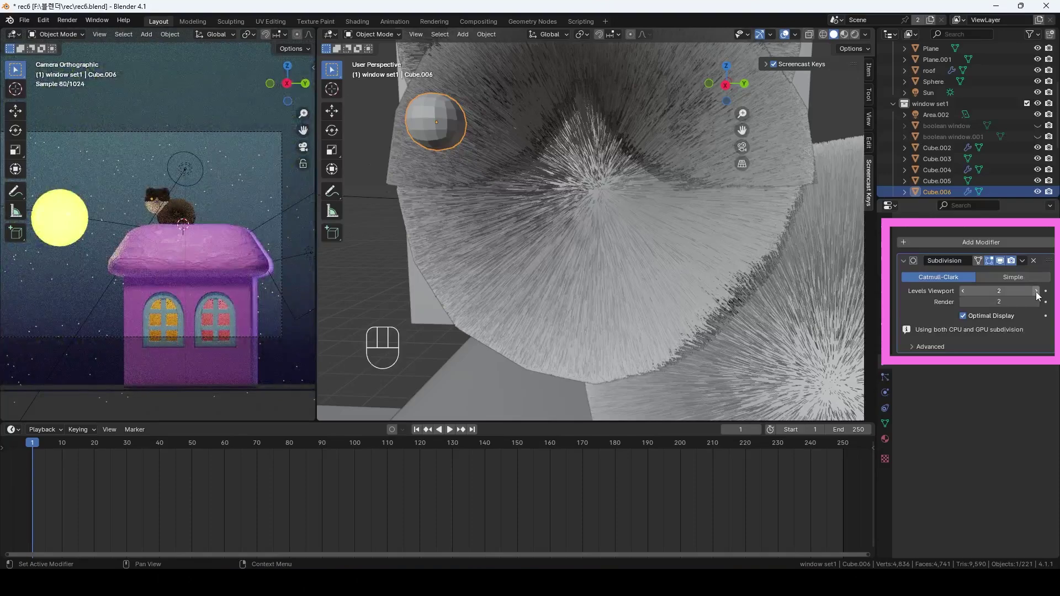
Raise the eye's subdivision viewport level to 3 and give the eye a new material with a yellow base colour
click(1036, 291)
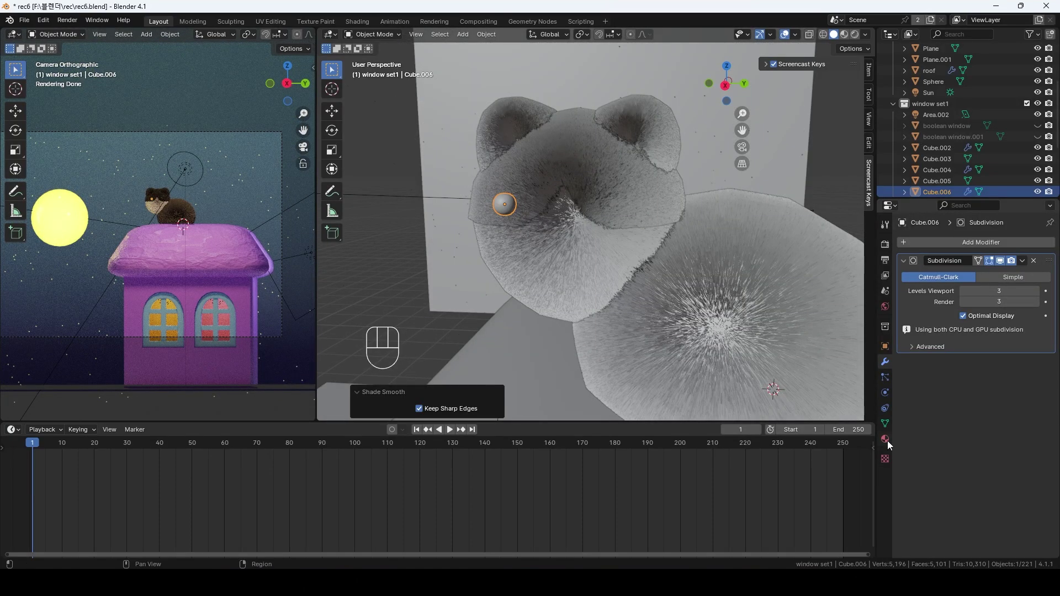
click(884, 439)
click(919, 322)
click(1005, 359)
click(944, 255)
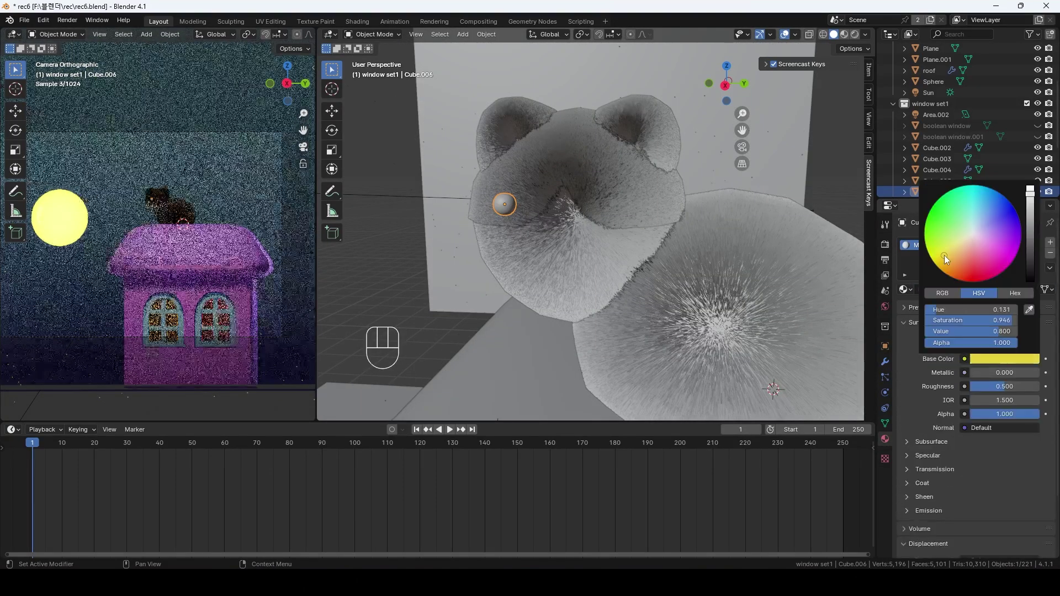
Scale the yellow eye along X and duplicate it along Y to form the cat's second eye
key(s)
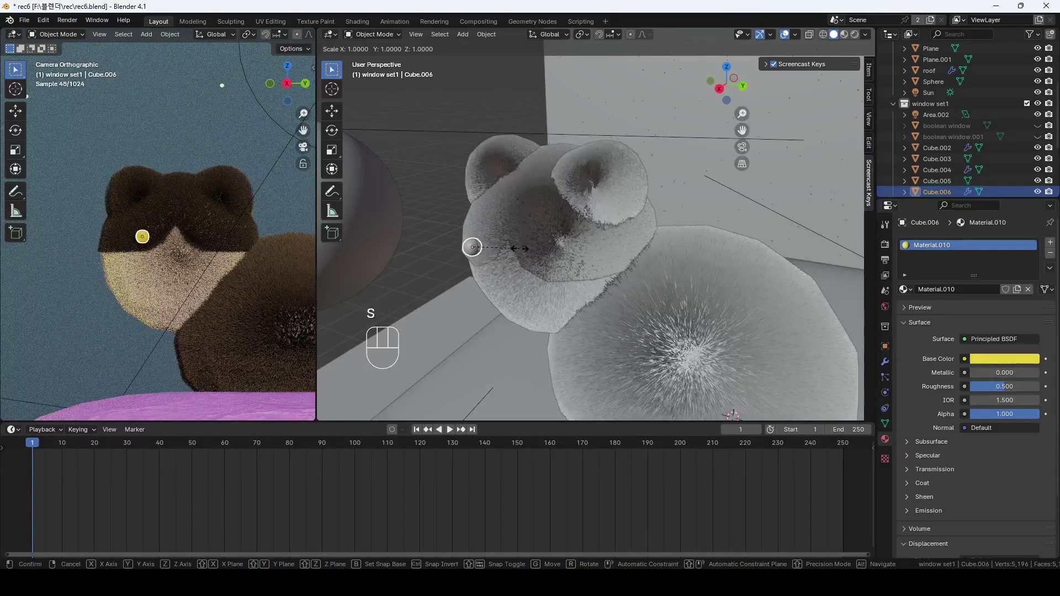
key(Escape)
key(s)
key(x)
key(shift+d)
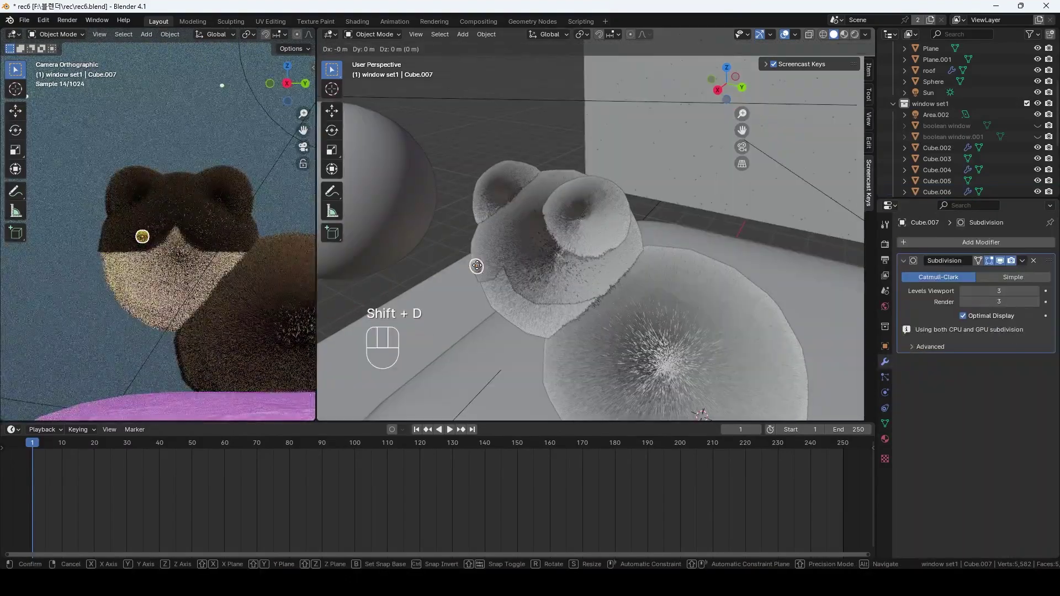
key(g)
key(y)
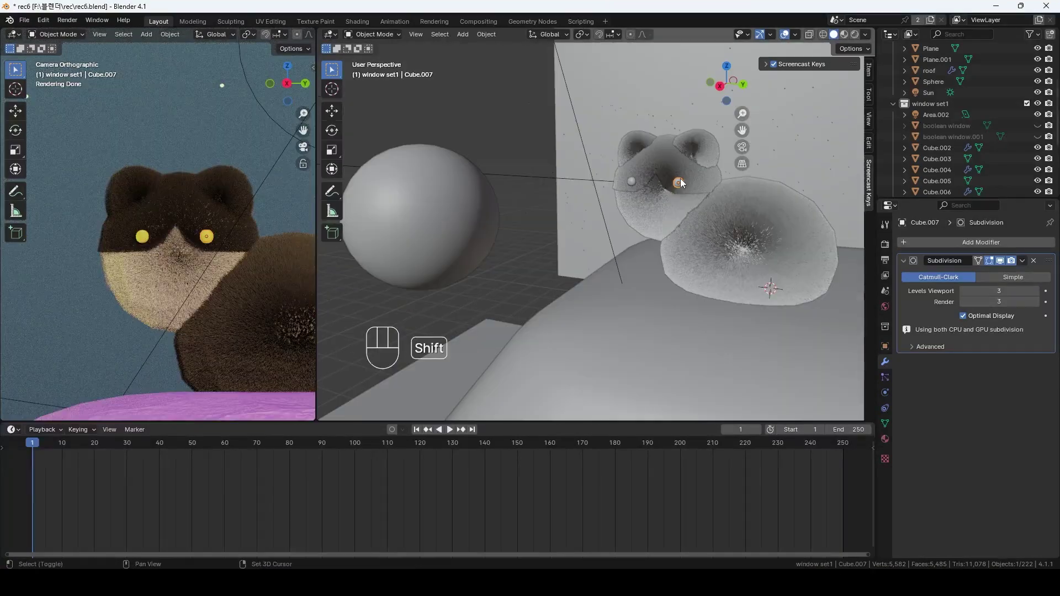
Duplicate an eye as the nose, slightly below and between the eyes, make its material independent, and open its base colour
key(shift+d)
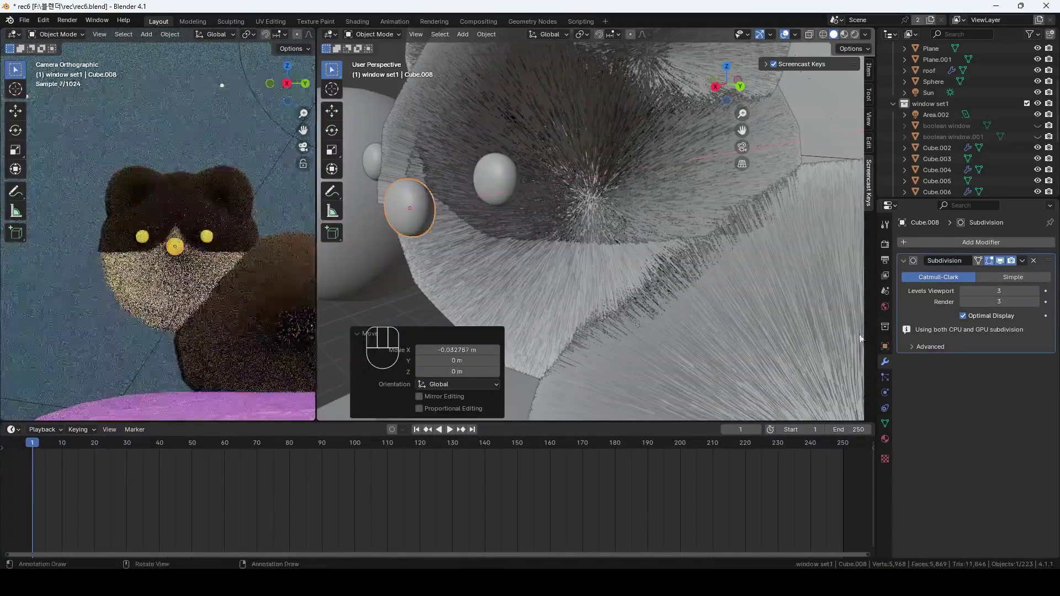
key(ctrl+z)
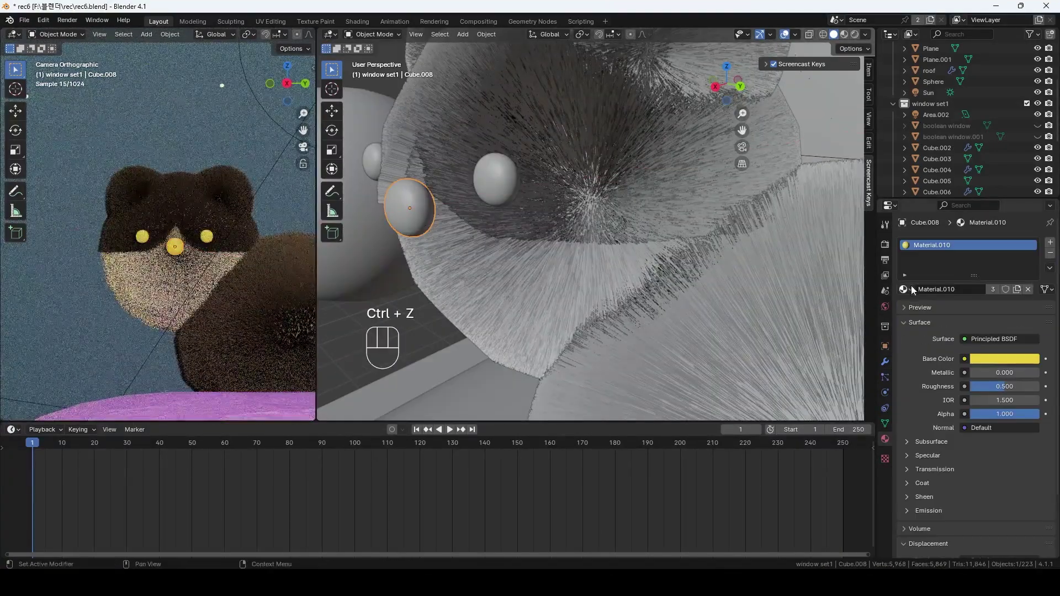
click(994, 288)
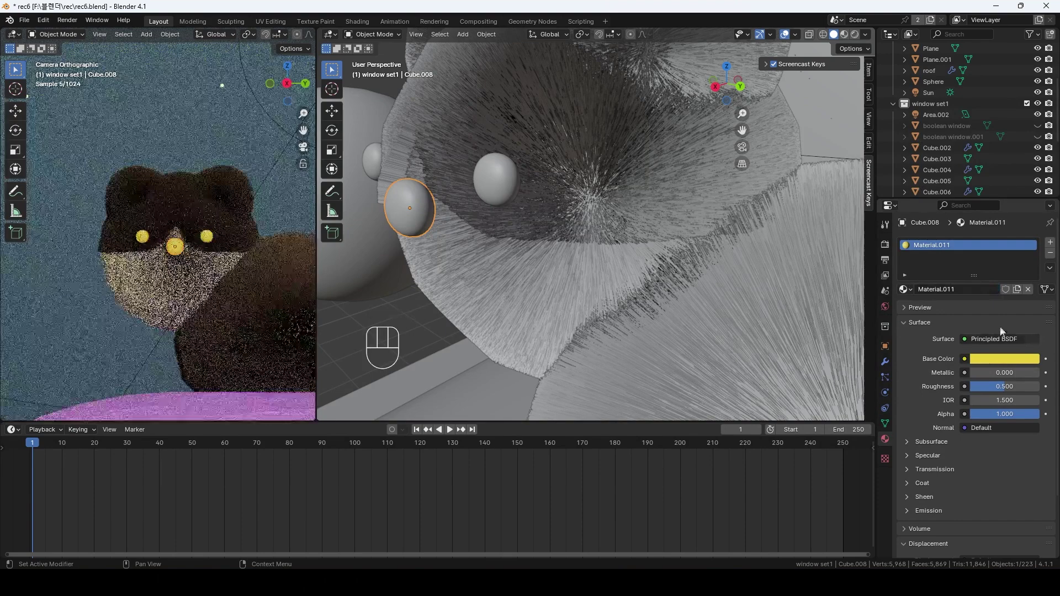
click(1004, 359)
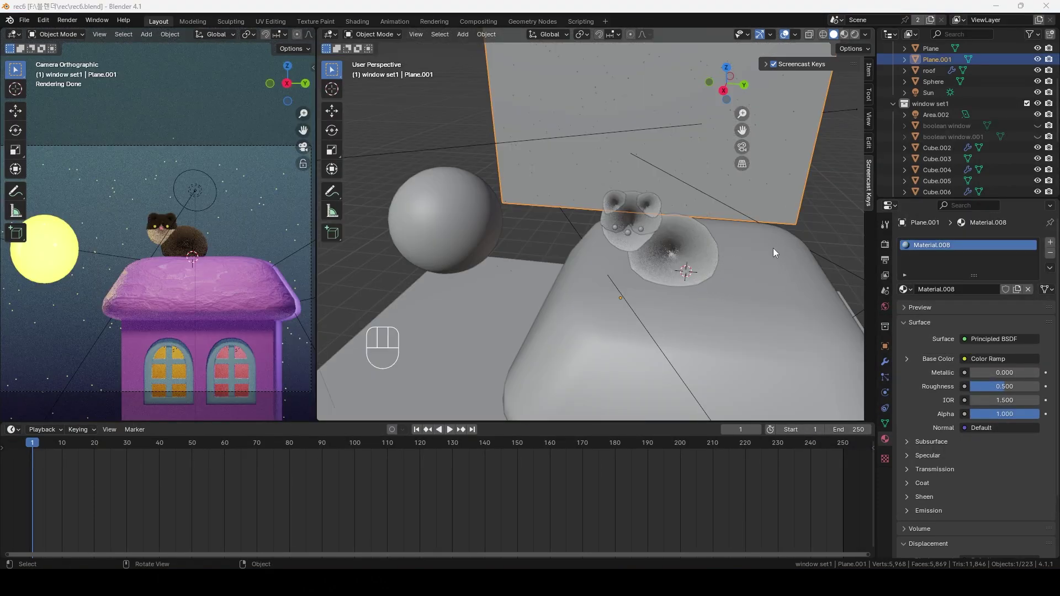
Add a cube at the 3D cursor, scale it down, and move it about 0.717 m along Y behind the cat's body
key(shift+a)
click(706, 305)
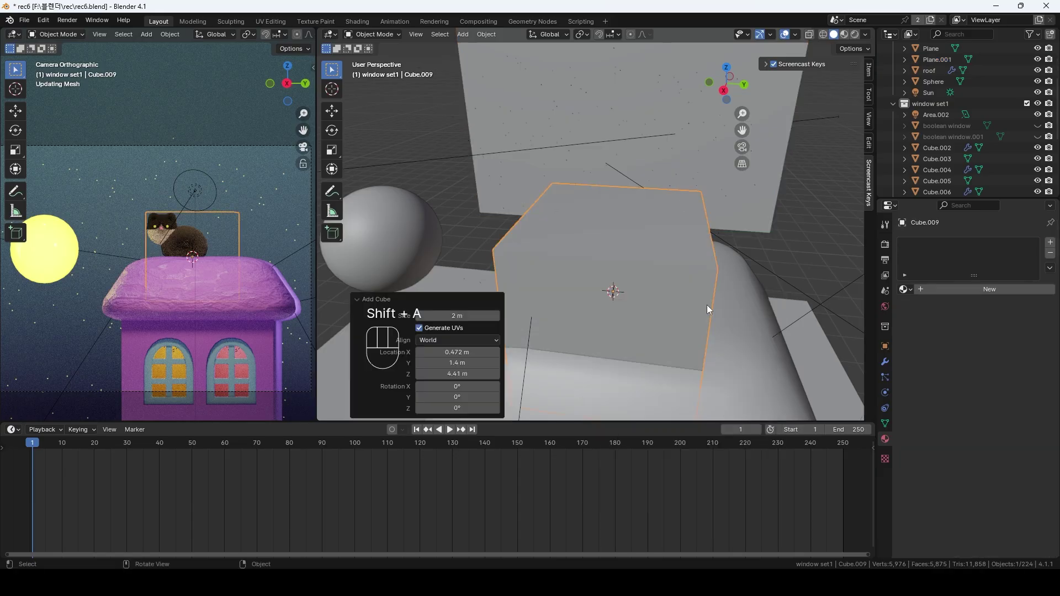
key(s)
click(647, 296)
key(g)
click(708, 286)
Flatten the cube along Z and narrow it along X to shape a long, thin tail bar beside the body
key(s)
key(z)
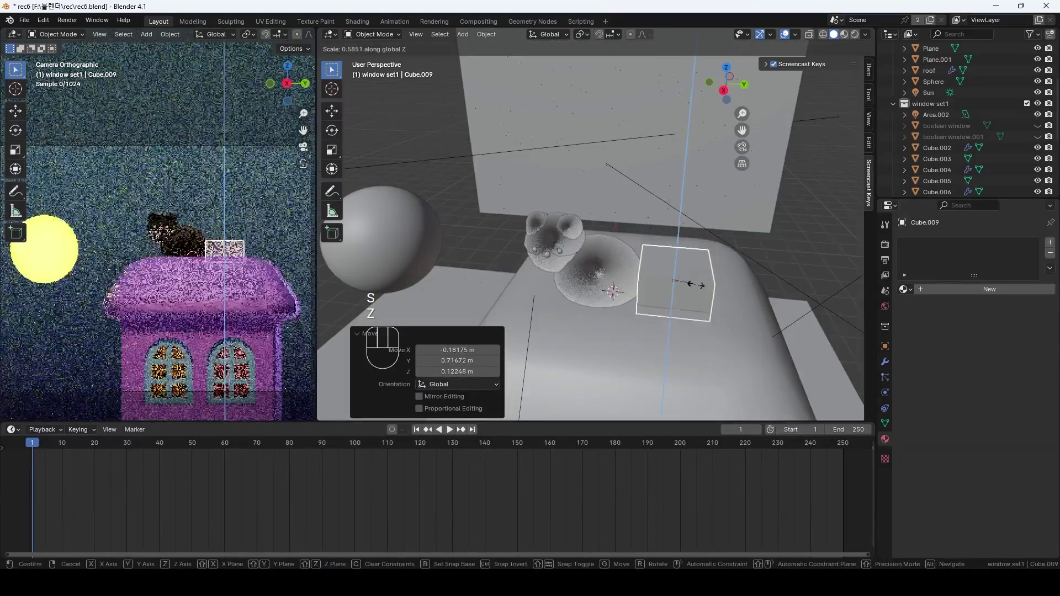
click(687, 286)
key(s)
key(x)
middle_drag(688, 285, 618, 326)
click(617, 325)
key(g)
click(613, 330)
key(s)
key(x)
click(626, 338)
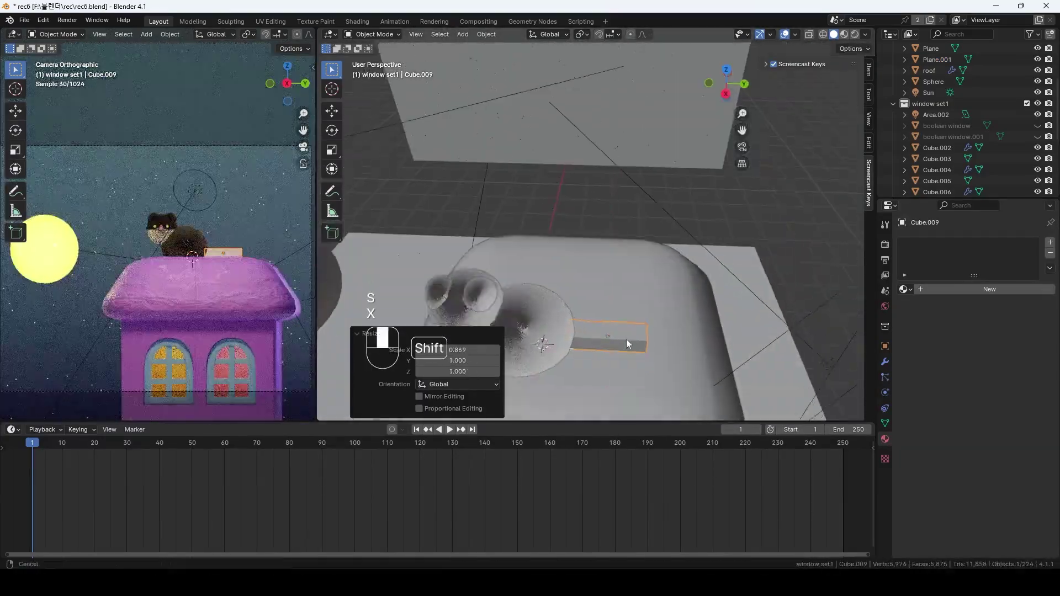
Align the tail bar with the rear of the cat's body and raise it about 0.093 m along Z
key(KP_7)
key(g)
click(747, 243)
middle_drag(746, 243, 505, 226)
key(g)
key(z)
click(574, 279)
middle_drag(574, 279, 547, 280)
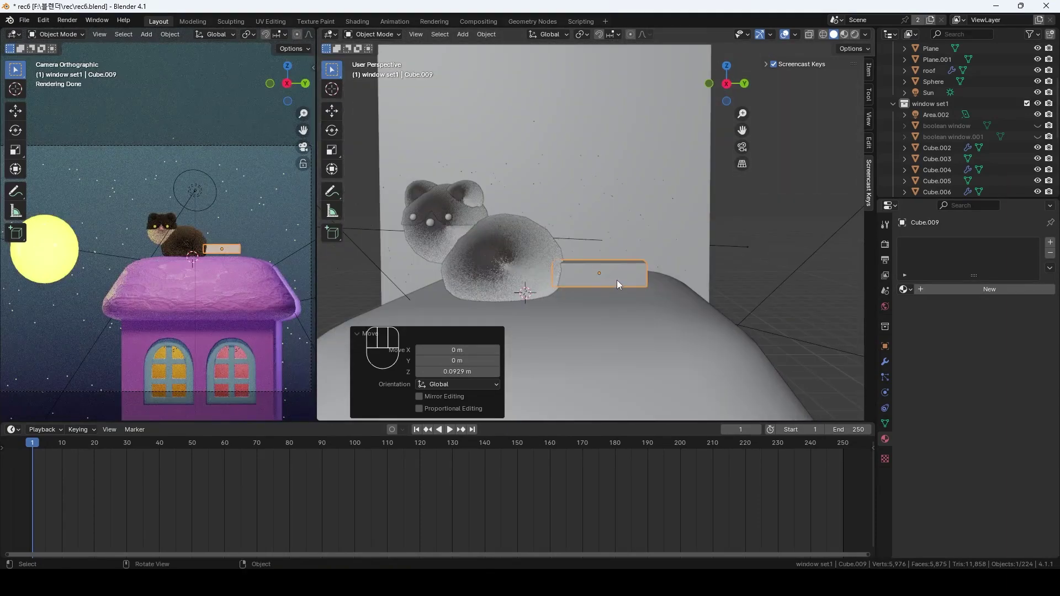
key(g)
click(627, 276)
Add a Subdivision Surface modifier to the tail with viewport and render levels of 3
click(884, 362)
click(976, 244)
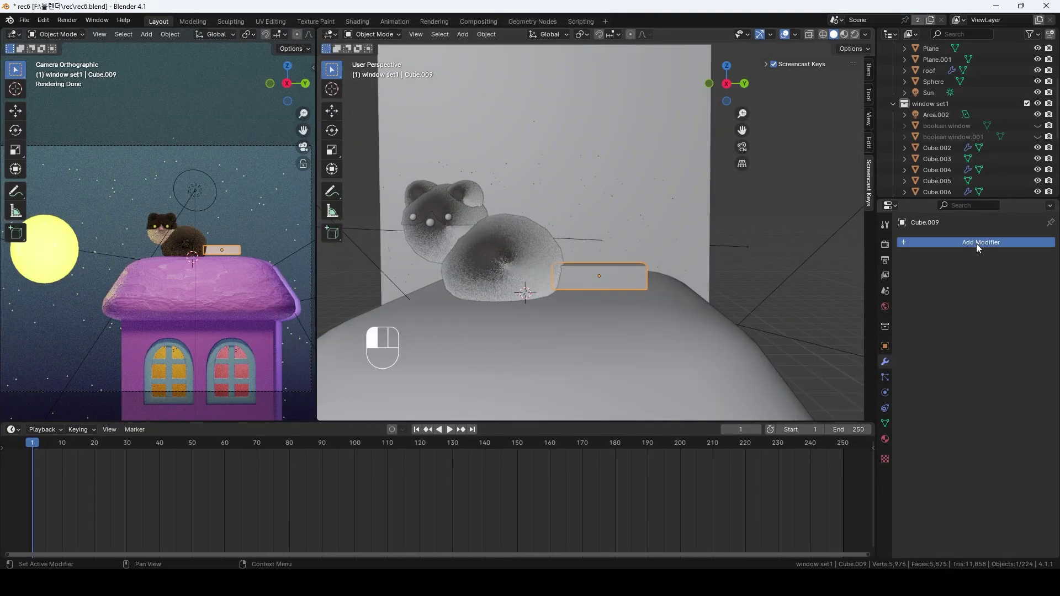
mouse_move(939, 244)
click(869, 387)
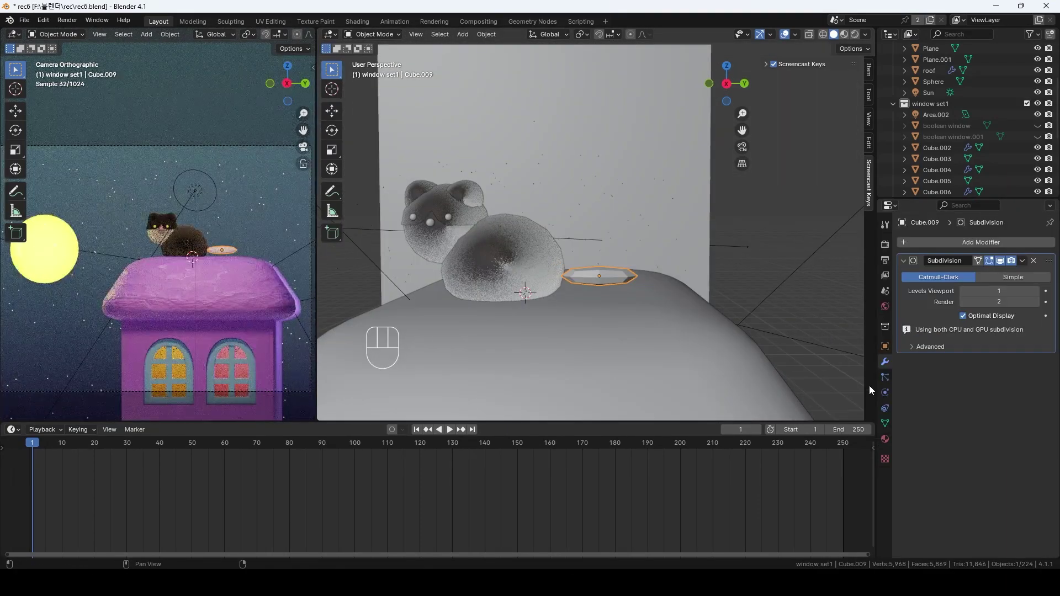
double_click(1035, 291)
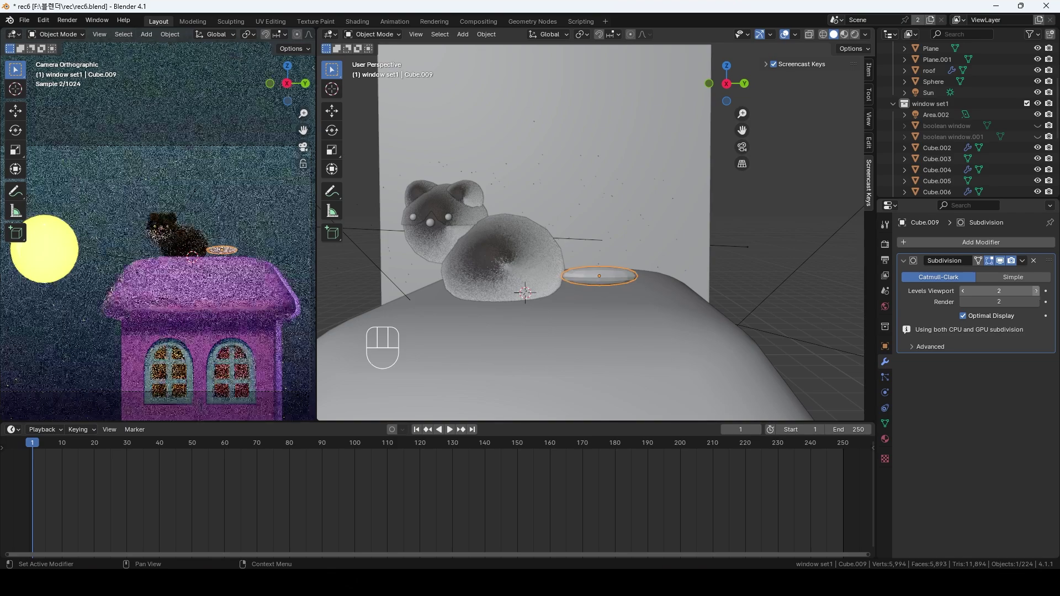
click(1035, 302)
Enlarge the tail uniformly to about 1.35 times and shift it about 0.025 m along Y at the body's rear
key(s)
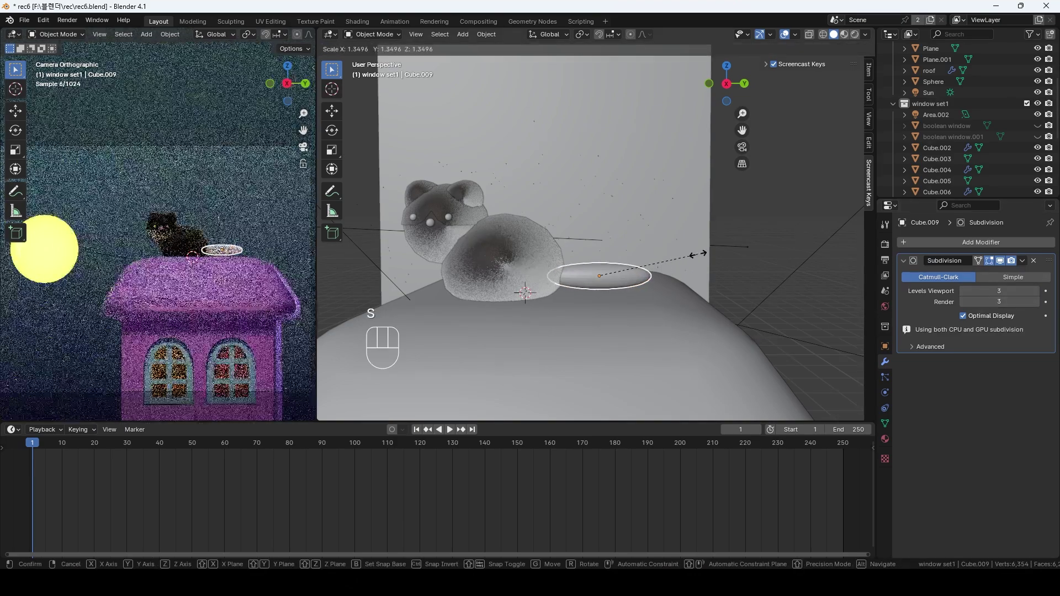
click(705, 253)
middle_drag(595, 296, 640, 291)
key(g)
click(585, 287)
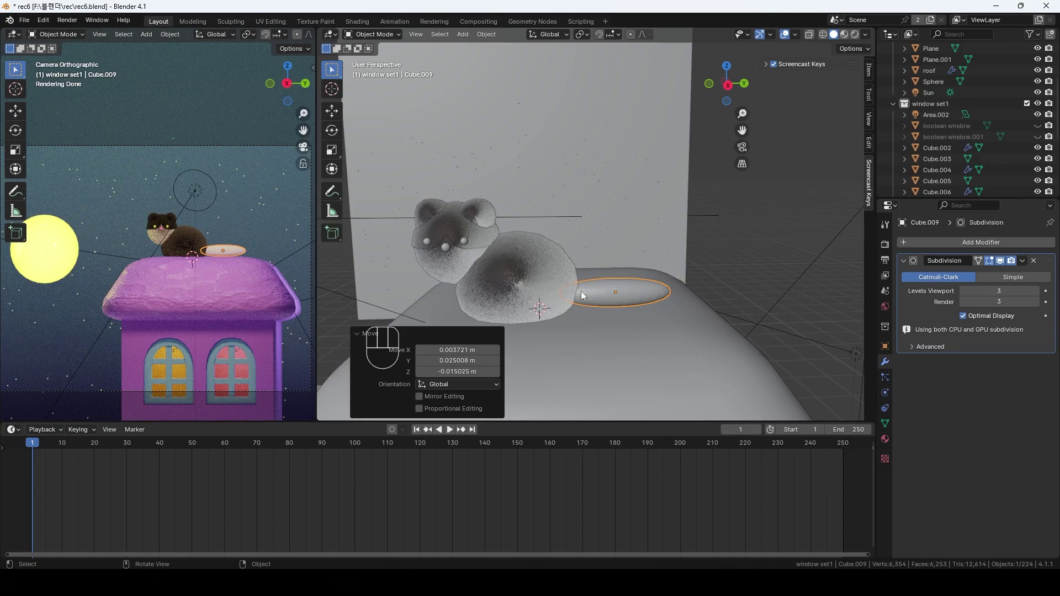
Add one loop cut across the tail's length and slide it towards the end that meets the body
key(Tab)
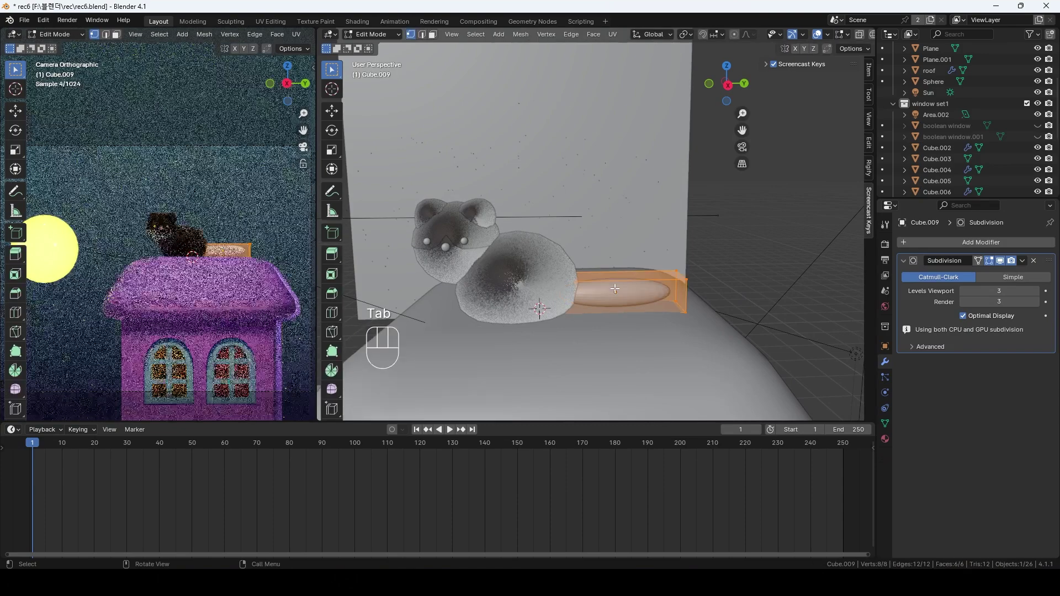
key(ctrl+r)
click(614, 287)
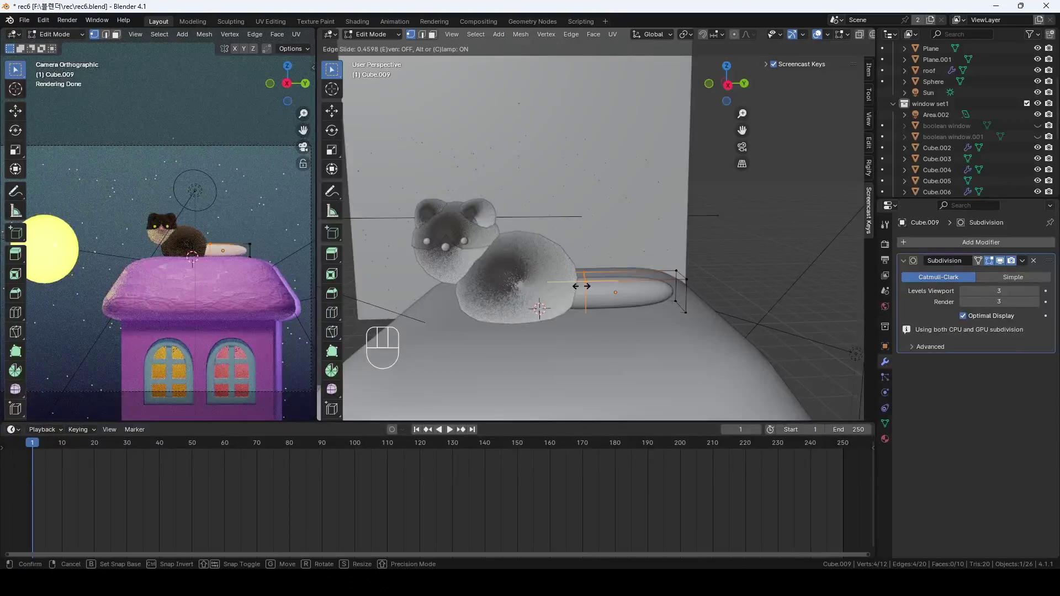
Save the file and shade the tail smooth
key(ctrl+s)
right_click(648, 282)
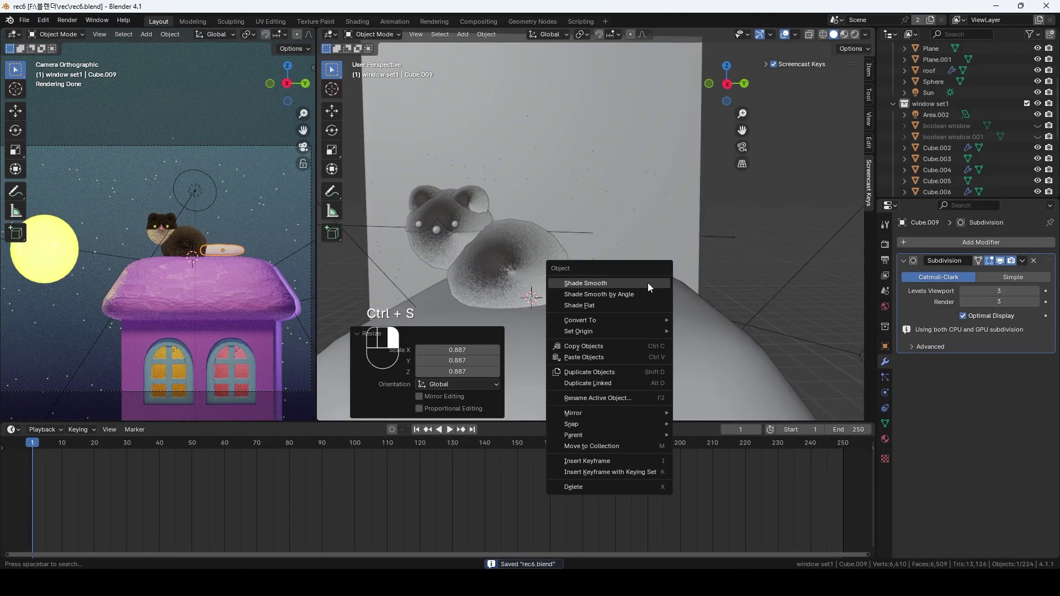
click(648, 283)
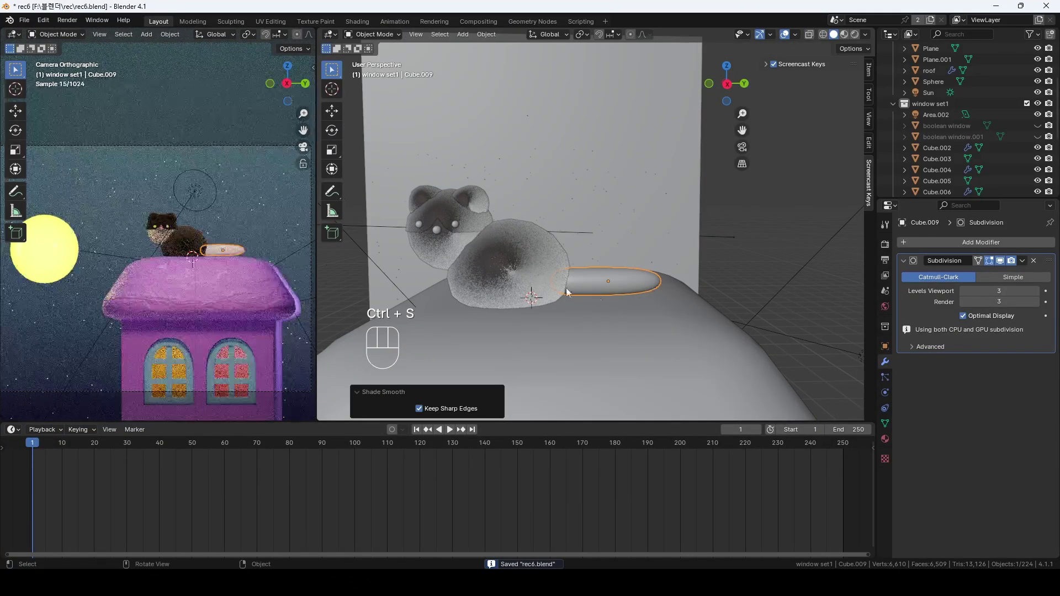
Give the tail a new material with a black base colour
click(886, 438)
click(988, 289)
click(1004, 358)
drag(1031, 237, 1031, 277)
click(742, 246)
click(608, 284)
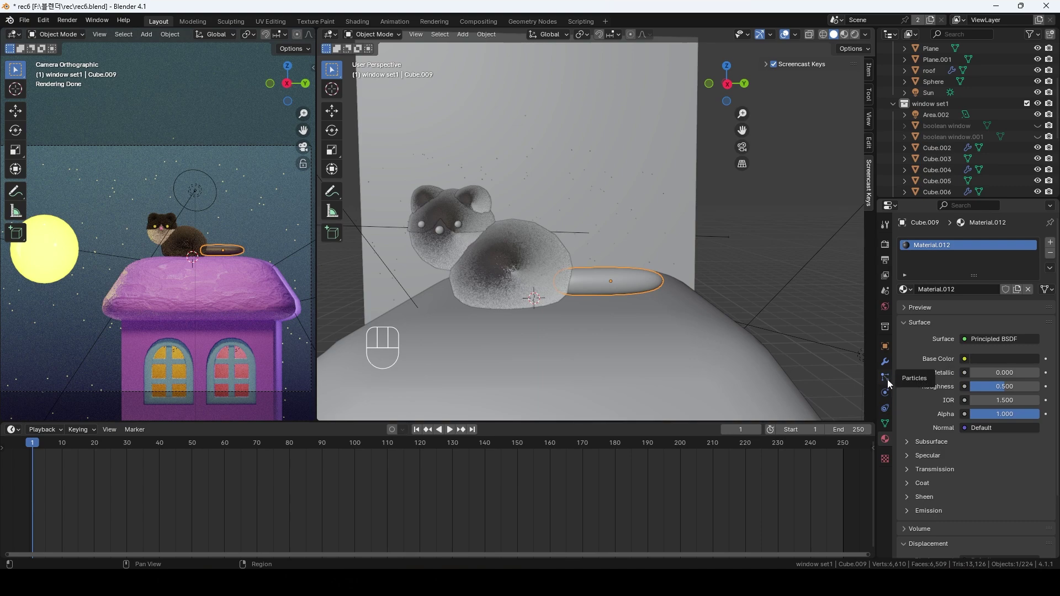
Add a hair particle system to the tail with 2000 hairs and a hair length of 0.05 m
click(885, 377)
click(1050, 244)
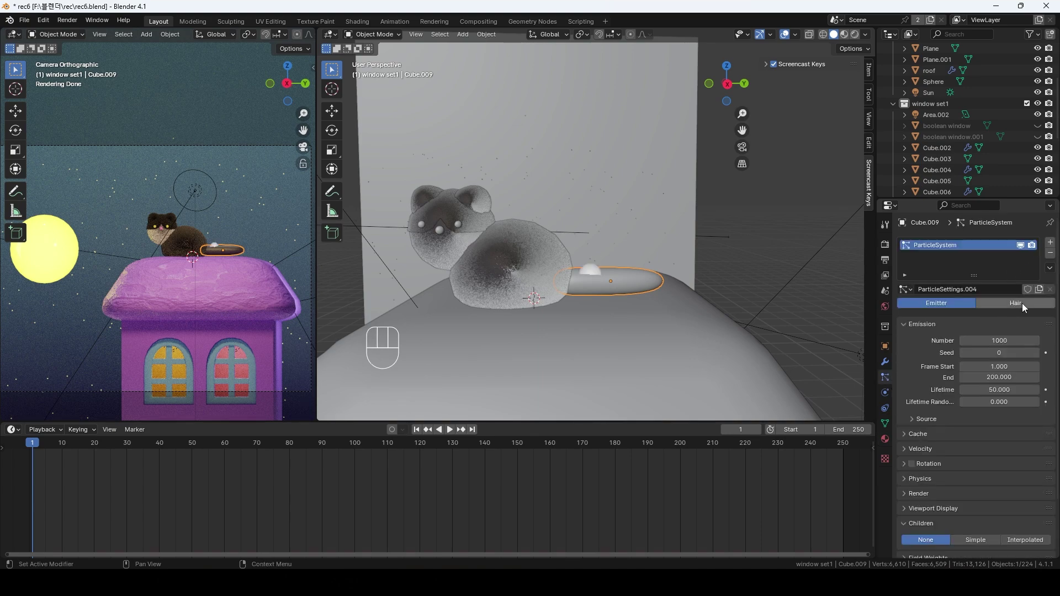
click(1022, 303)
click(1004, 352)
text(2000)
key(Return)
click(1004, 376)
text(0.05)
key(Return)
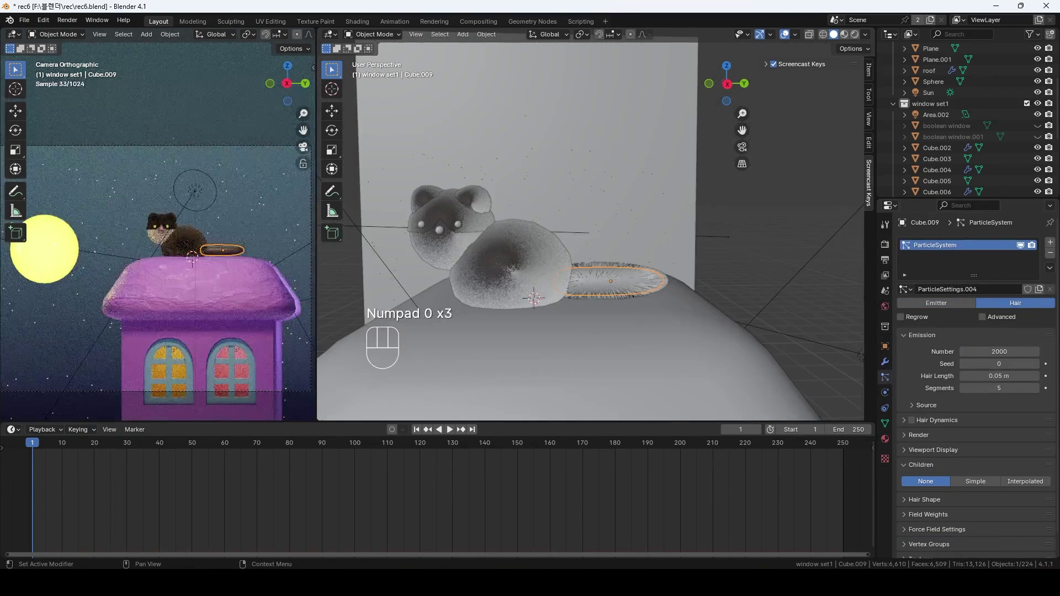
Switch the tail hair's children to Interpolated and set the display amount to 100
click(1024, 481)
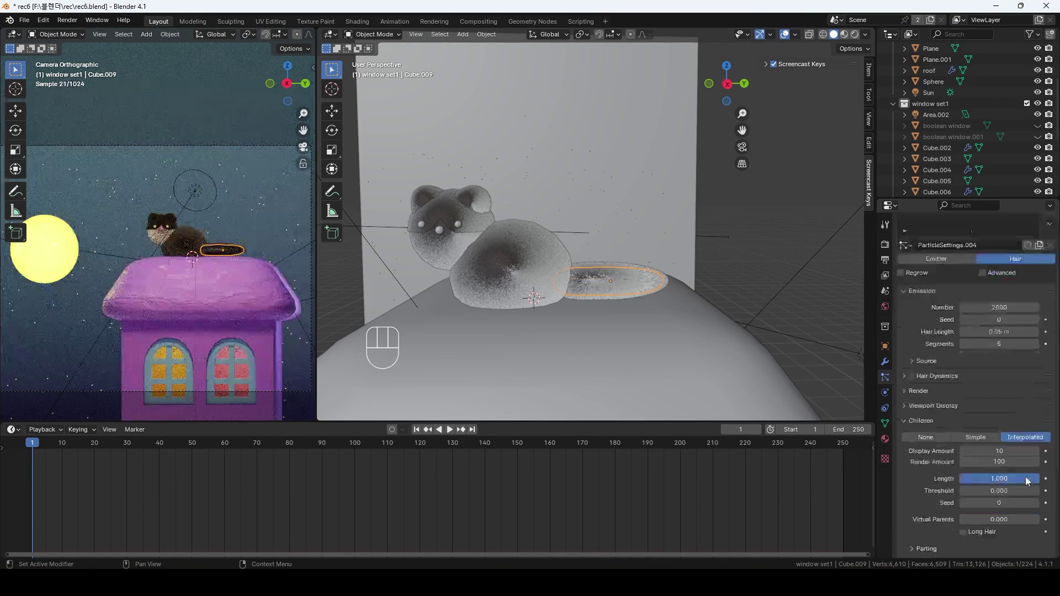
scroll(1018, 475, down, 5)
click(1018, 384)
text(100)
key(Return)
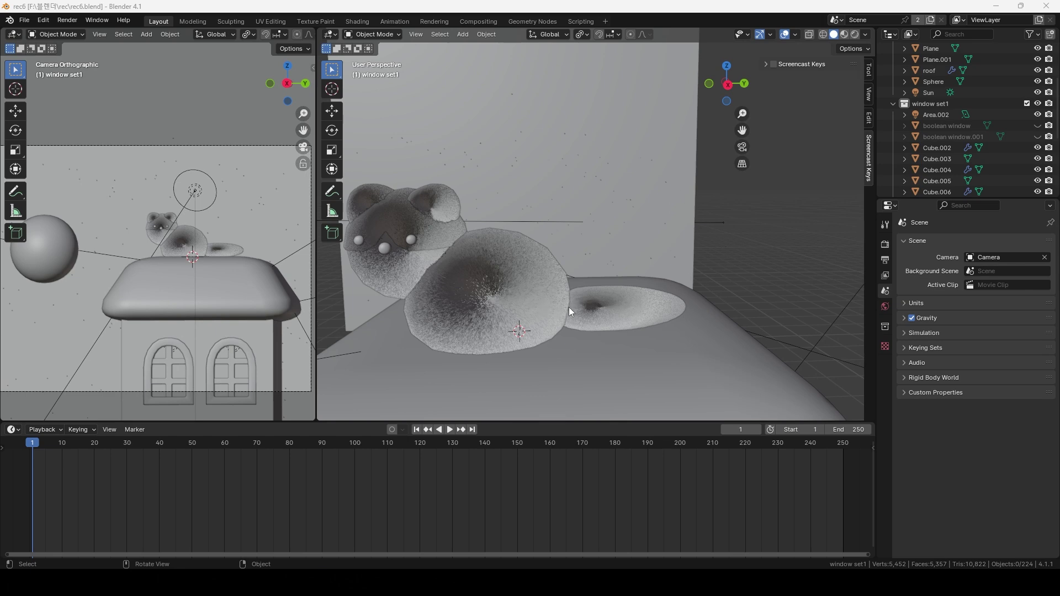
Select the tail's end vertices inside the cat's body using X-ray and snap the 3D cursor to them
click(608, 307)
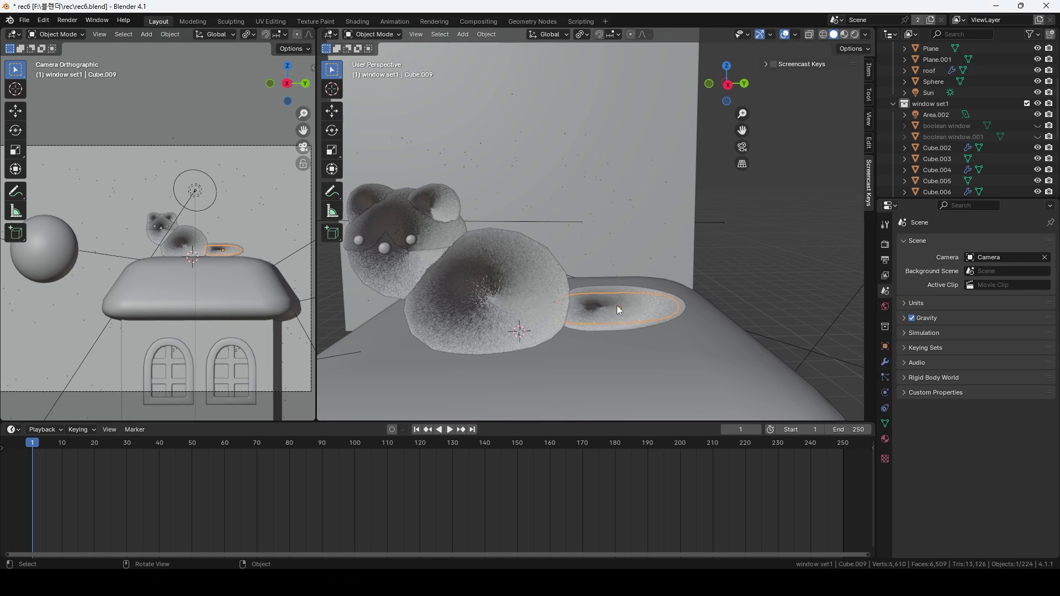
key(Tab)
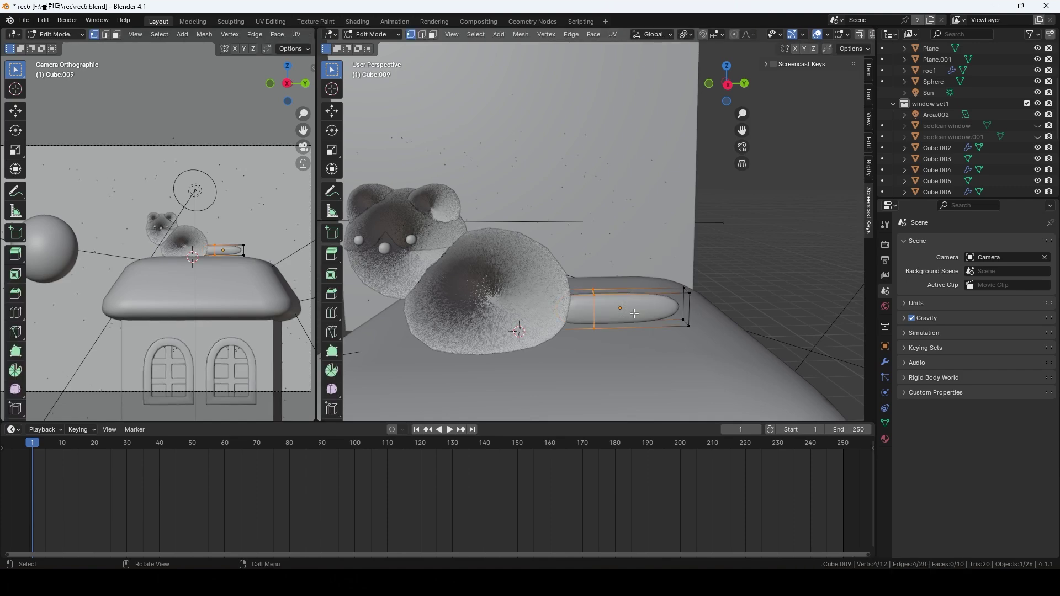
key(alt+z)
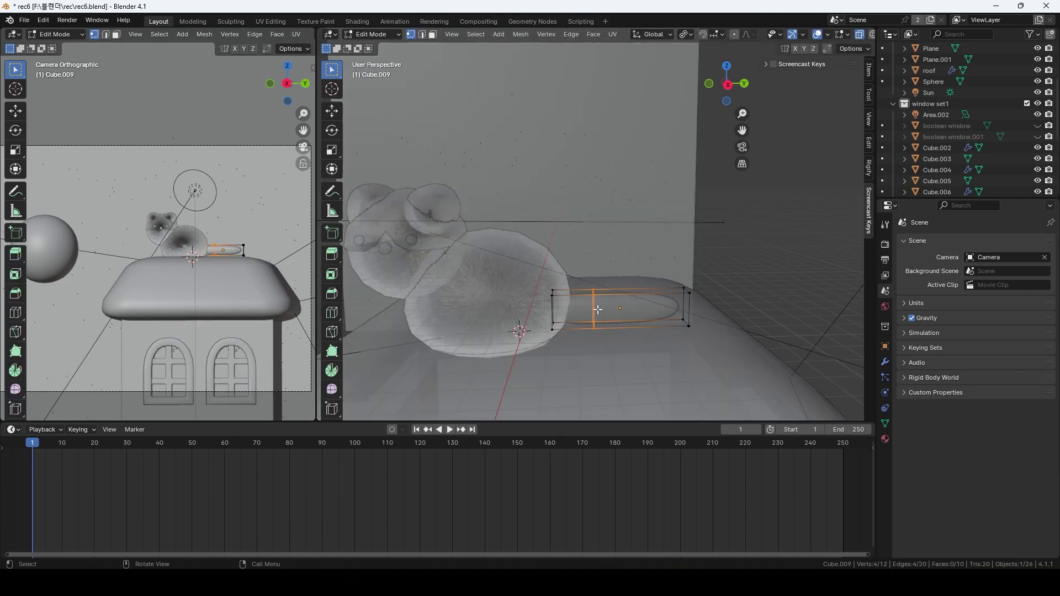
drag(537, 275, 563, 340)
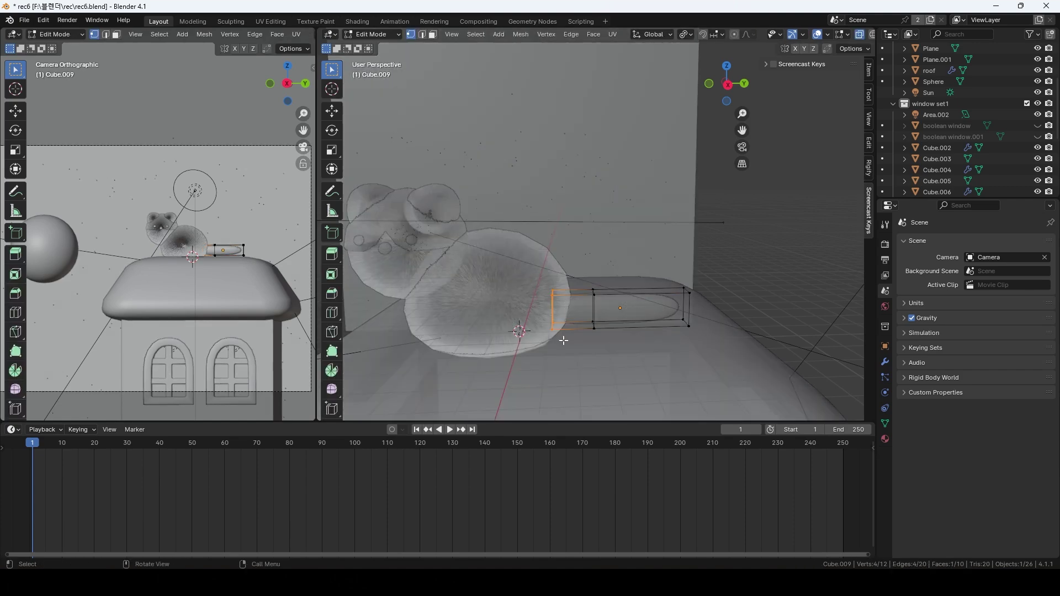
key(shift+s)
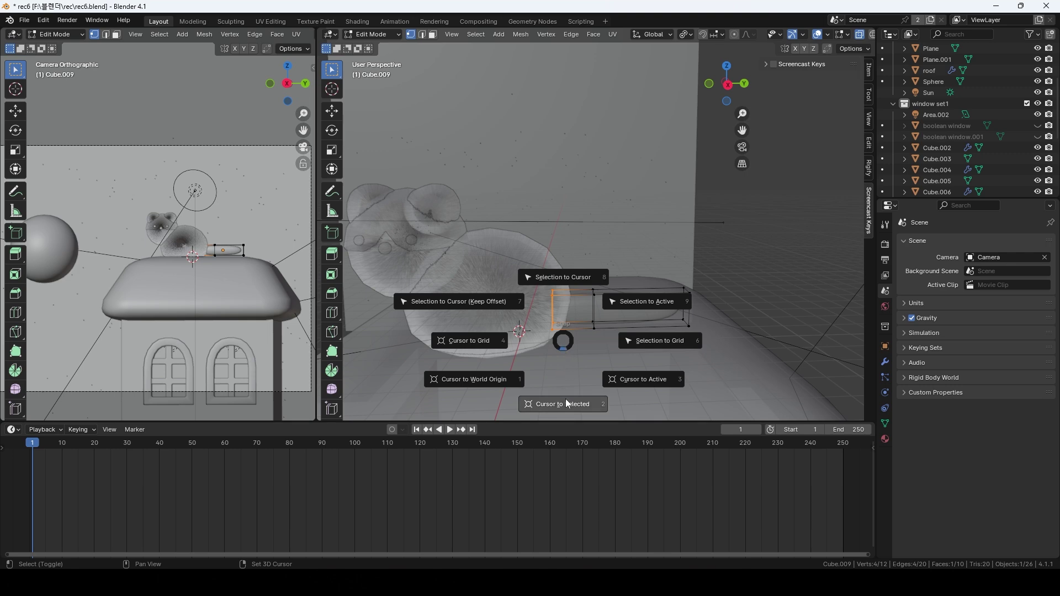
click(550, 411)
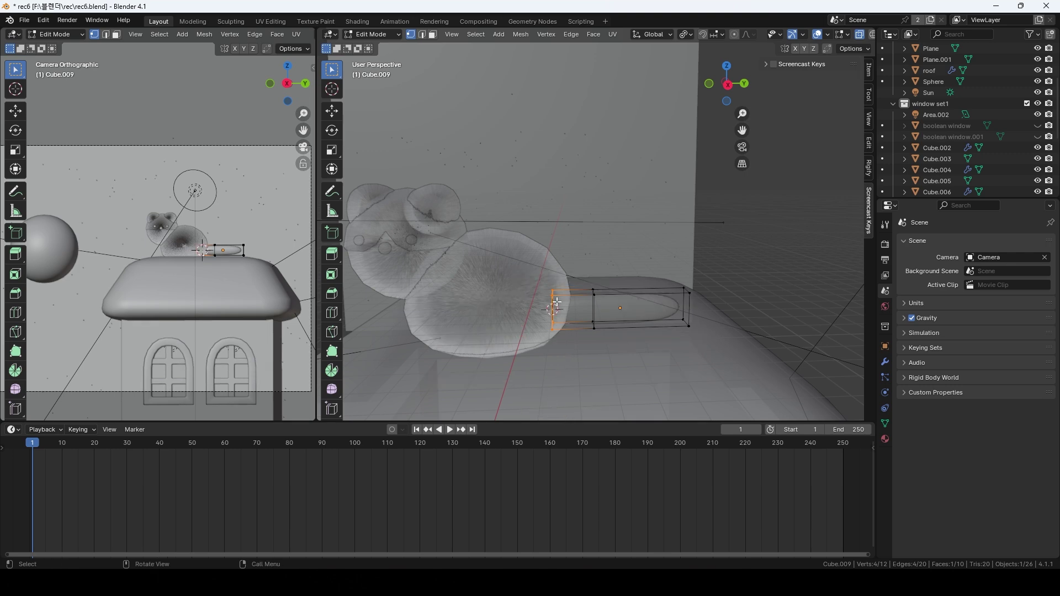
Set the tail's origin to the 3D cursor at its body end and turn off the X-ray display
key(Tab)
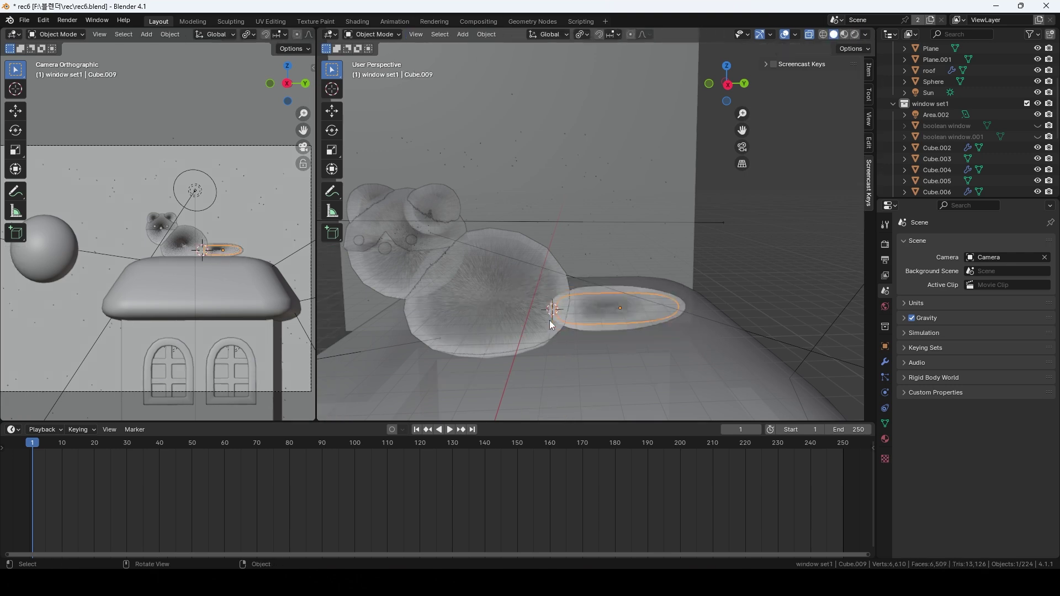
right_click(594, 313)
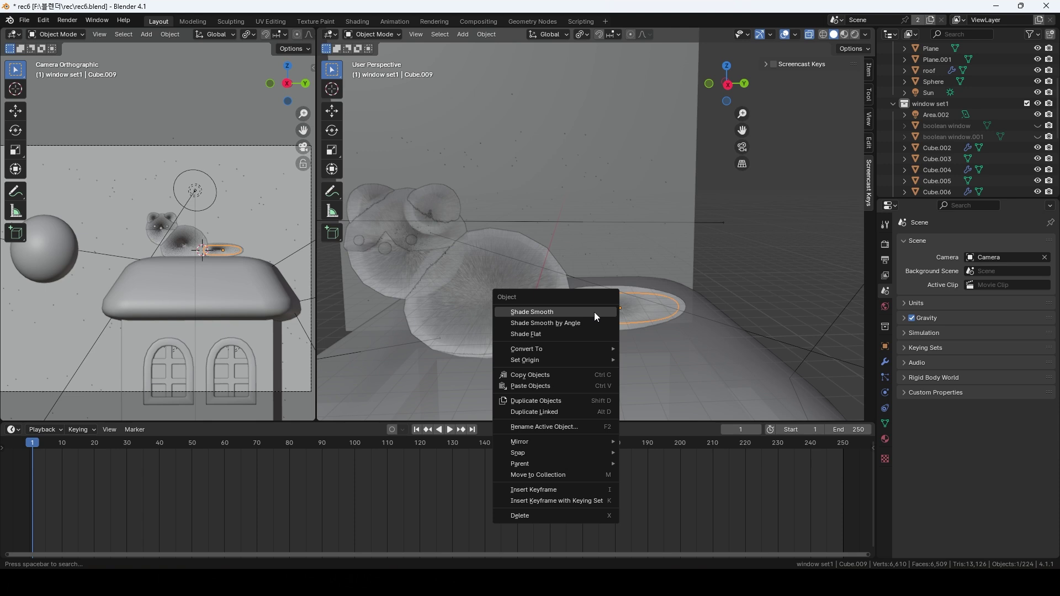
mouse_move(591, 360)
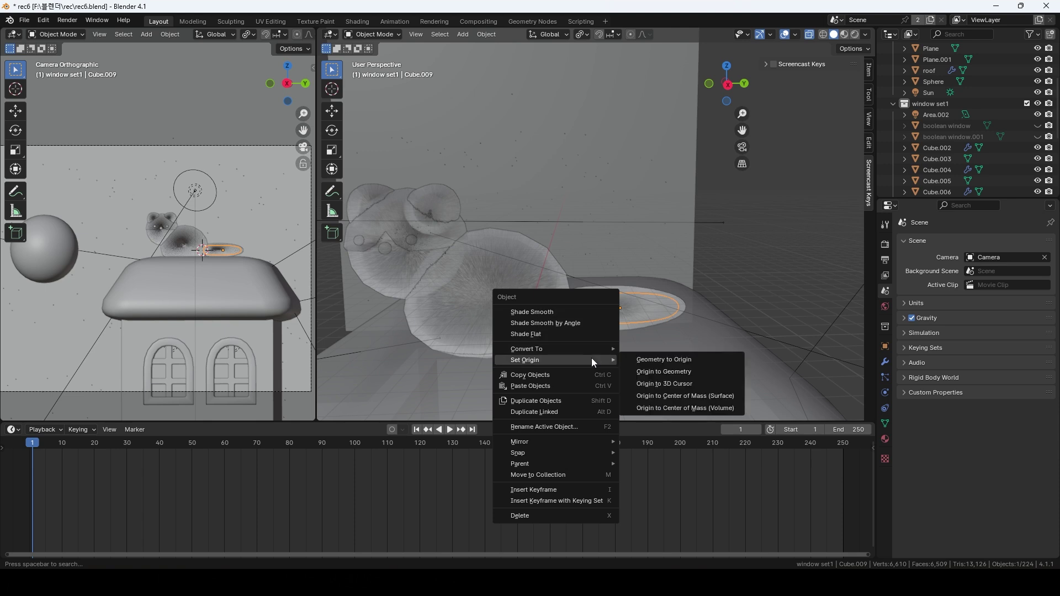
click(684, 383)
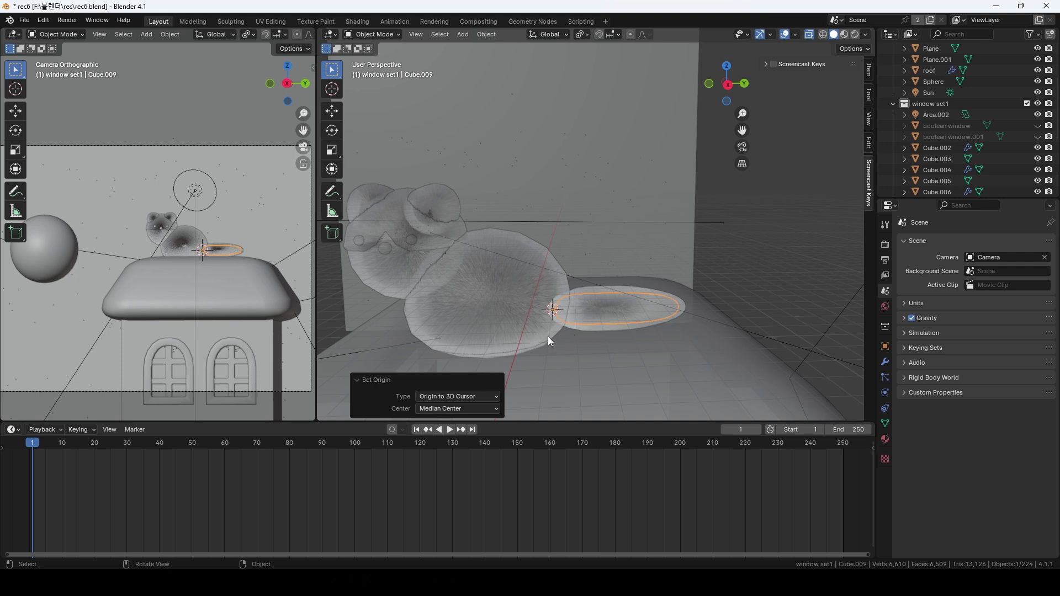
key(alt+z)
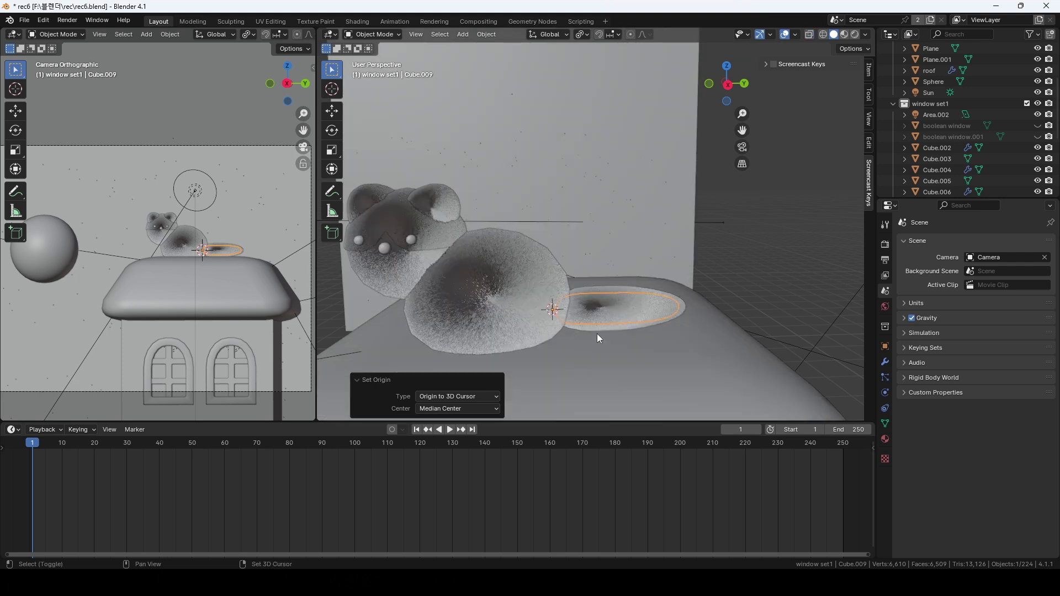
Add a single-bone armature at the 3D cursor and rotate it 90° and then -9.61° in top view to lie along the tail
key(shift+a)
mouse_move(570, 431)
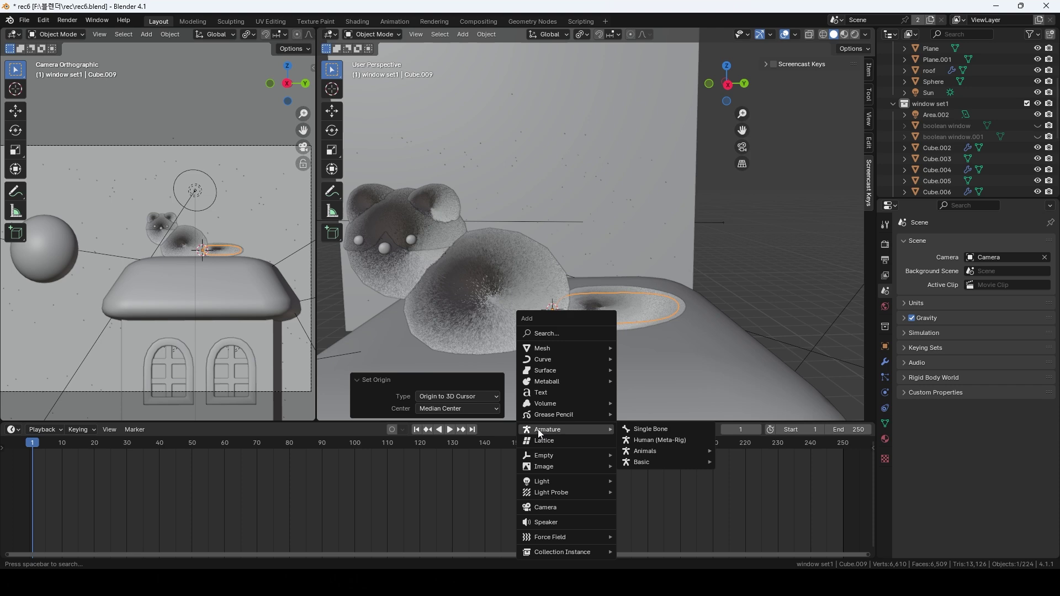
click(663, 431)
scroll(662, 432, down, 2)
key(r)
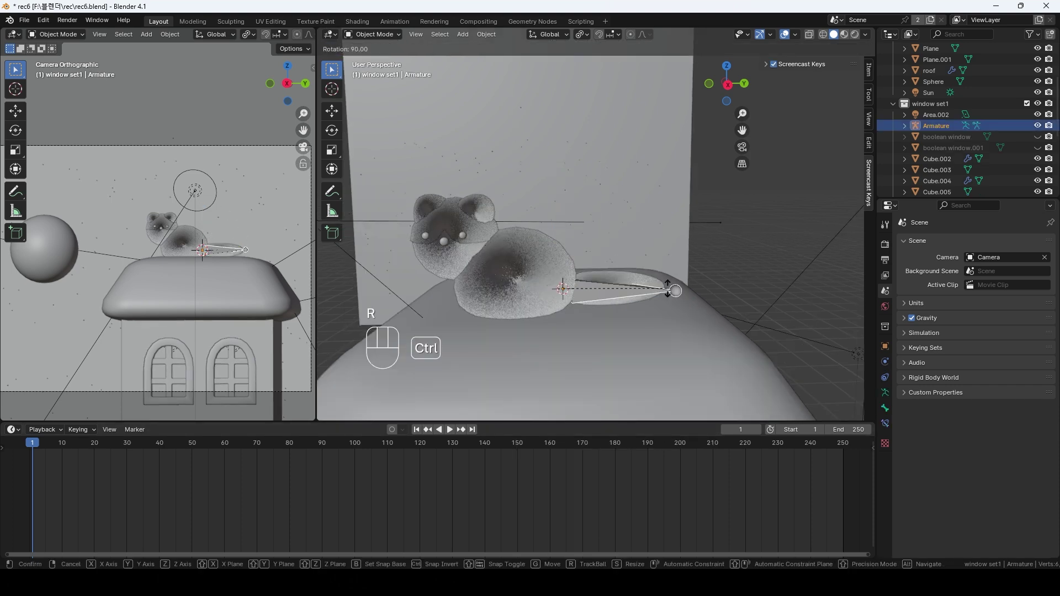
ctrl+click(677, 290)
middle_drag(671, 301, 702, 347)
key(r)
click(712, 215)
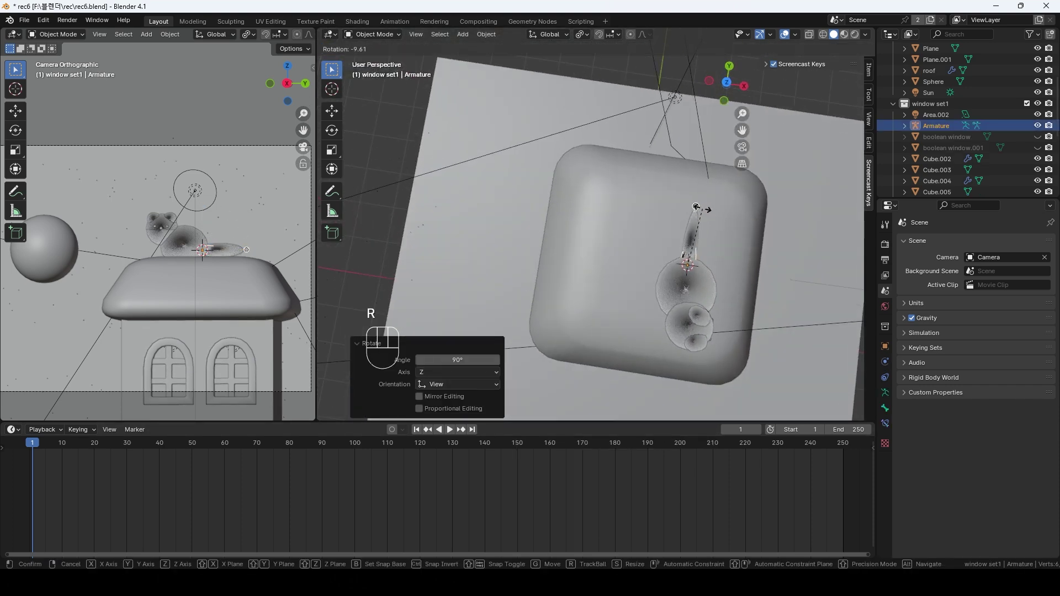
middle_drag(712, 215, 607, 216)
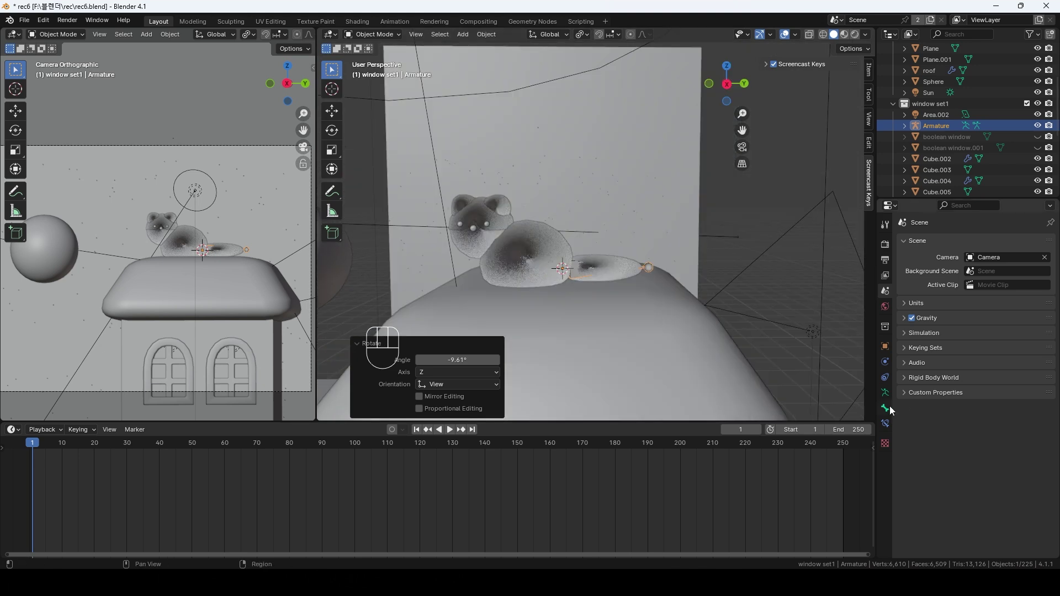
Enable In Front display for the armature so its bone shows through the tail
click(884, 393)
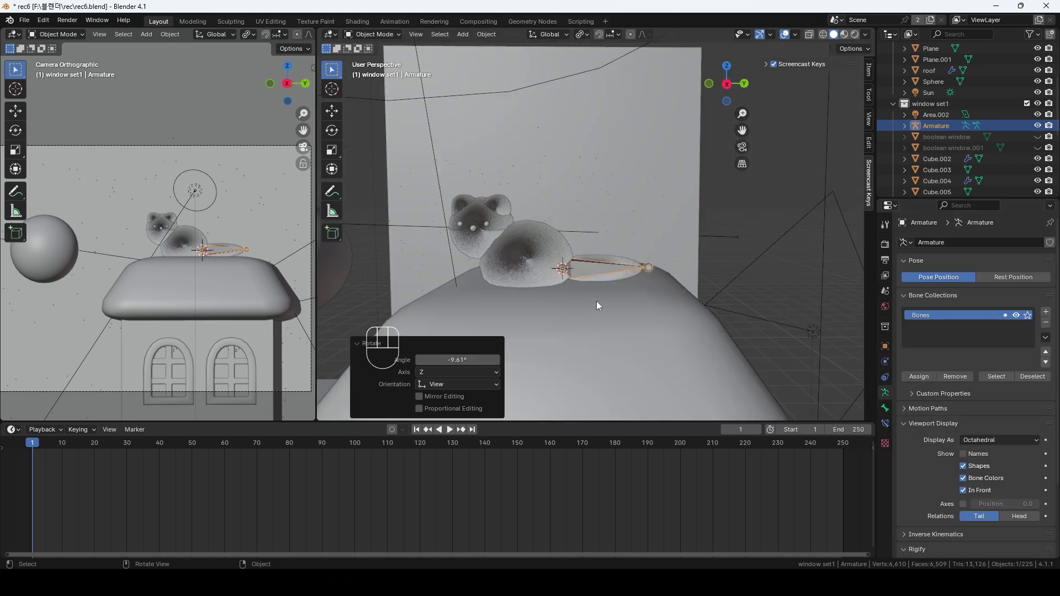
middle_drag(596, 300, 600, 293)
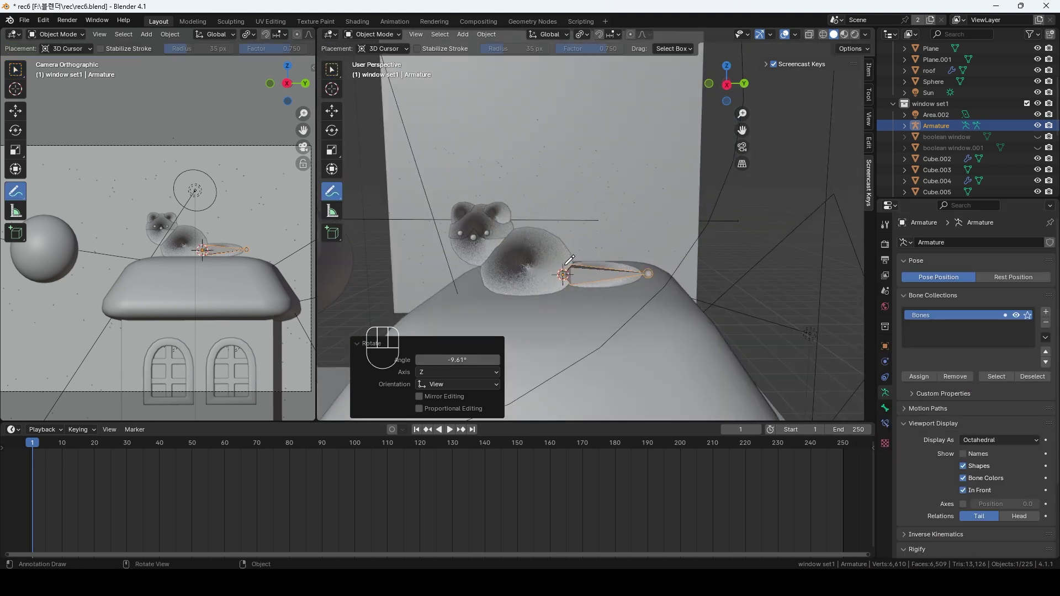
mouse_move(565, 264)
mouse_down()
mouse_move(602, 249)
mouse_move(584, 279)
mouse_move(623, 276)
mouse_up()
Subdivide the tail bone with 3 cuts in Edit Mode and return to Object Mode
key(Tab)
click(596, 276)
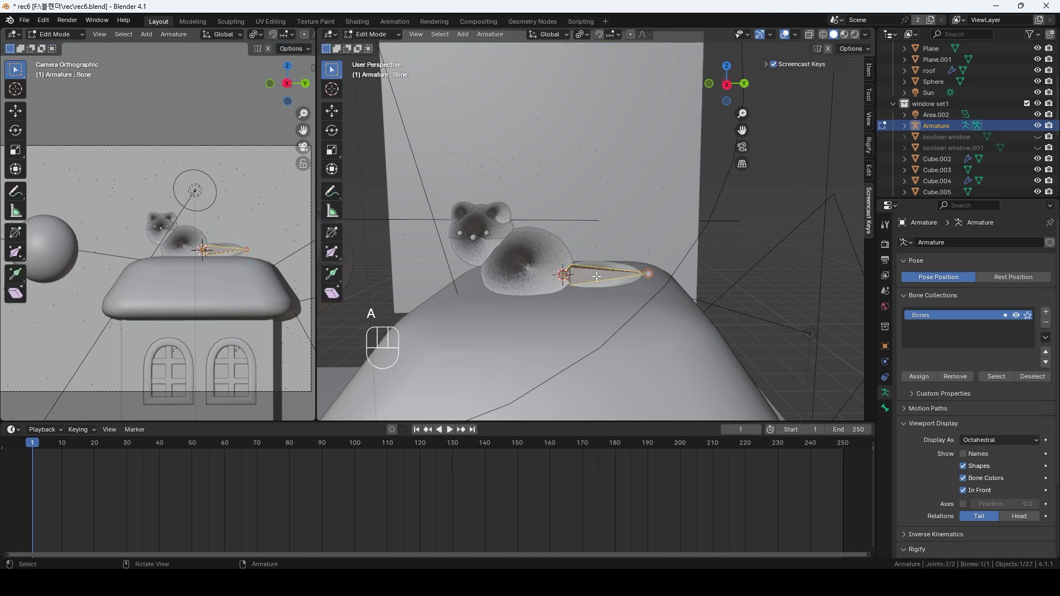
right_click(596, 276)
click(596, 276)
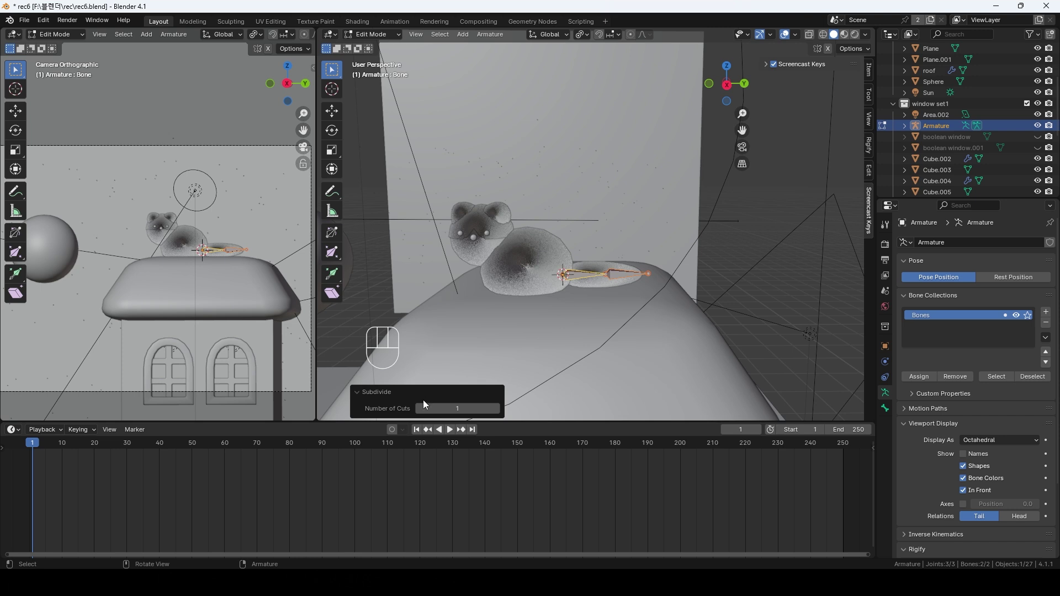
click(497, 408)
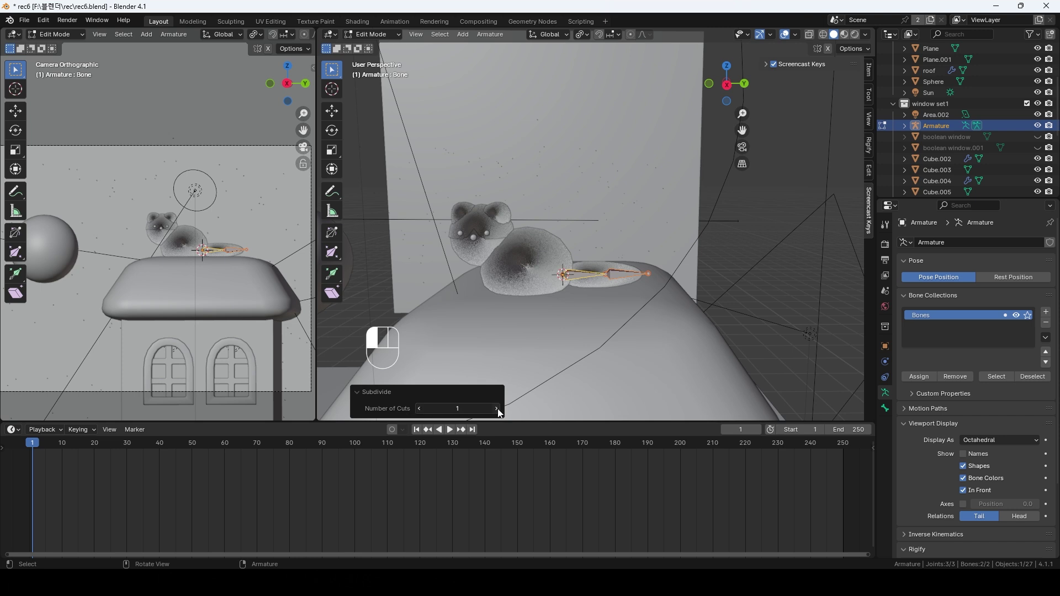
click(498, 408)
key(Tab)
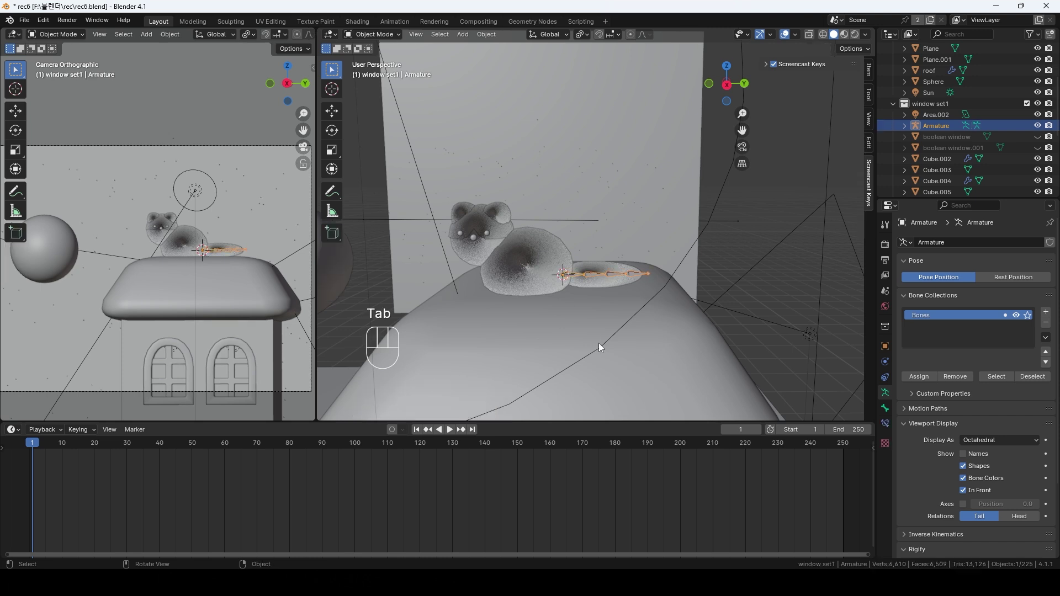
Apply all transforms to the tail mesh and set its origin back to the 3D cursor
middle_drag(564, 289, 610, 292)
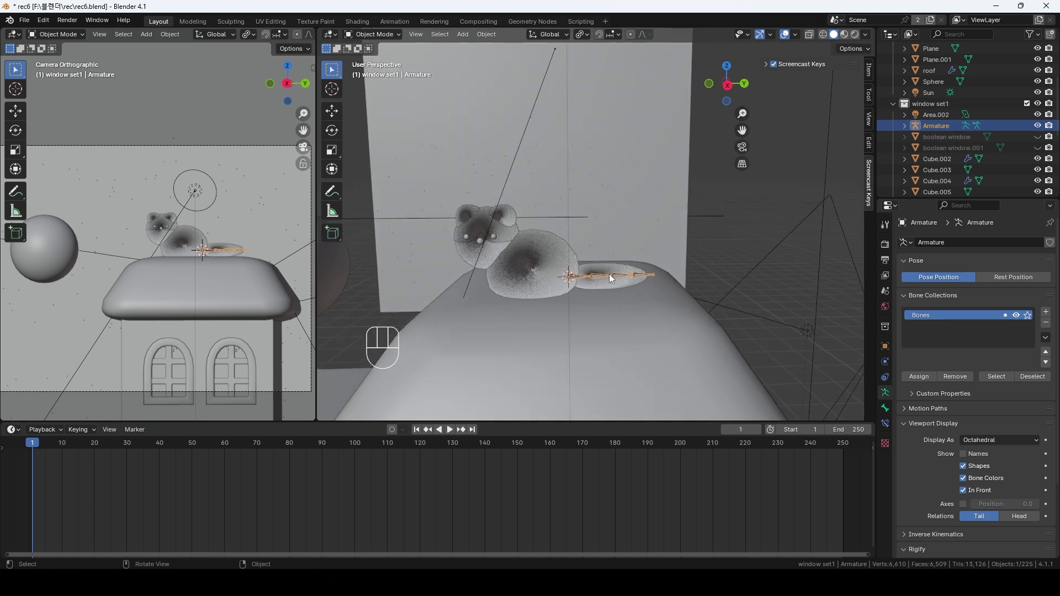
click(608, 267)
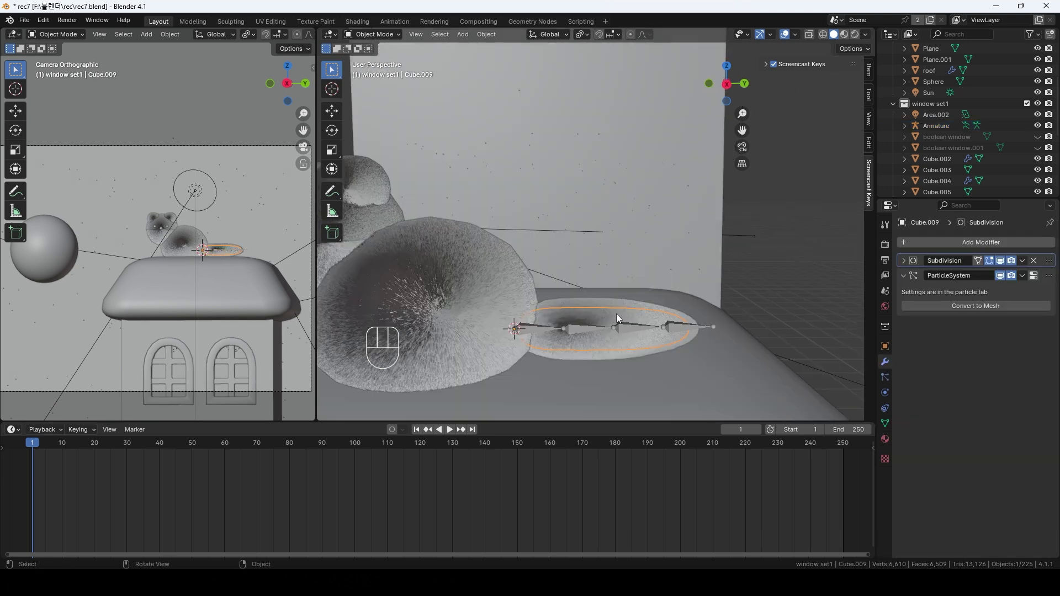
key(ctrl+a)
click(616, 314)
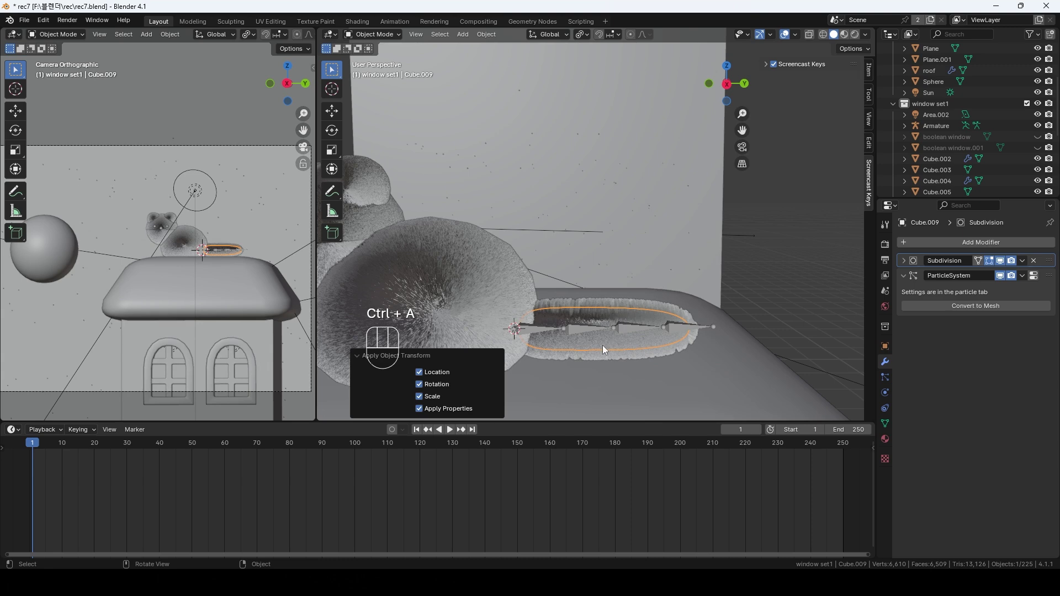
mouse_move(601, 345)
middle_down()
mouse_move(606, 357)
mouse_move(588, 335)
middle_up()
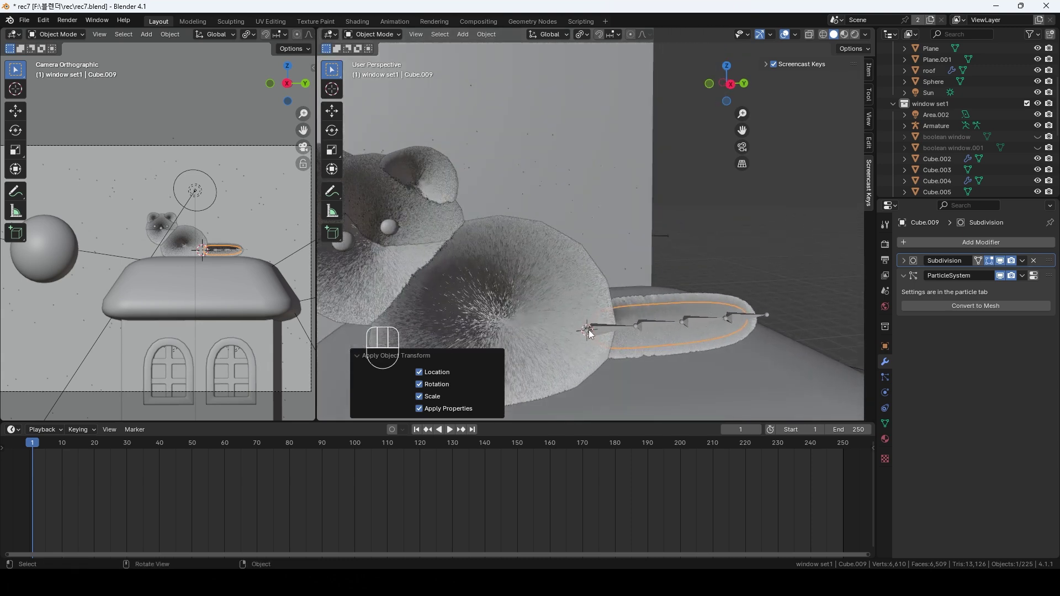
middle_drag(682, 326, 601, 307)
right_click(602, 307)
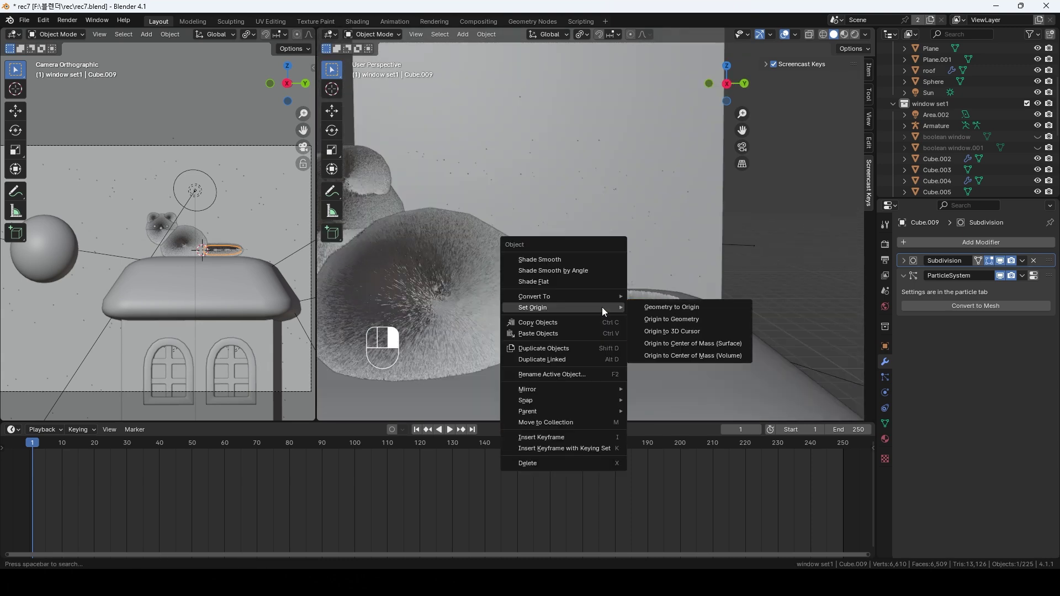
click(684, 331)
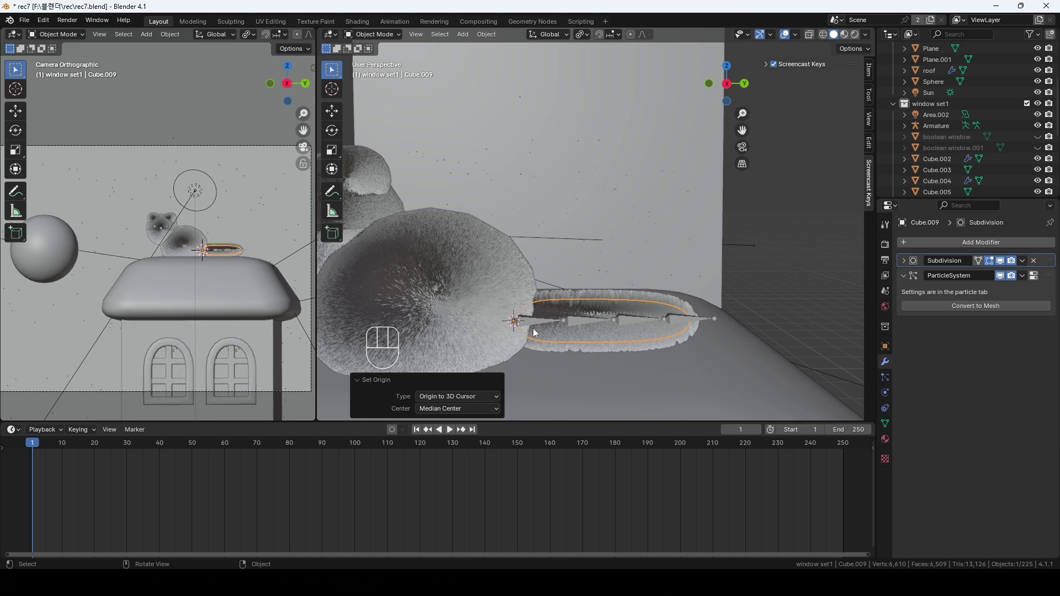
Parent the tail mesh to the armature using Armature Deform With Automatic Weights
click(761, 294)
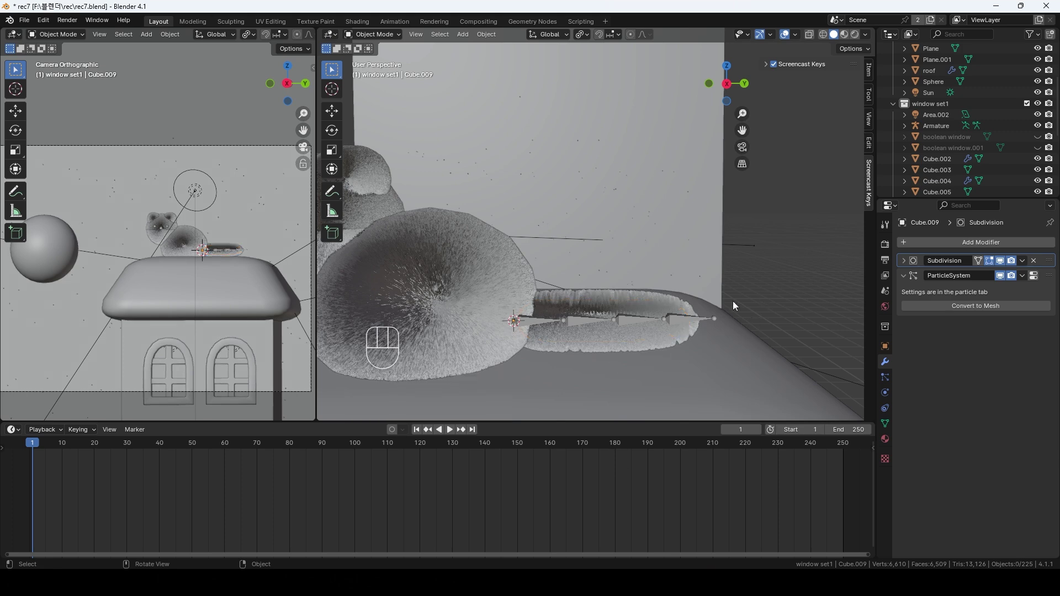
click(636, 311)
shift+click(635, 319)
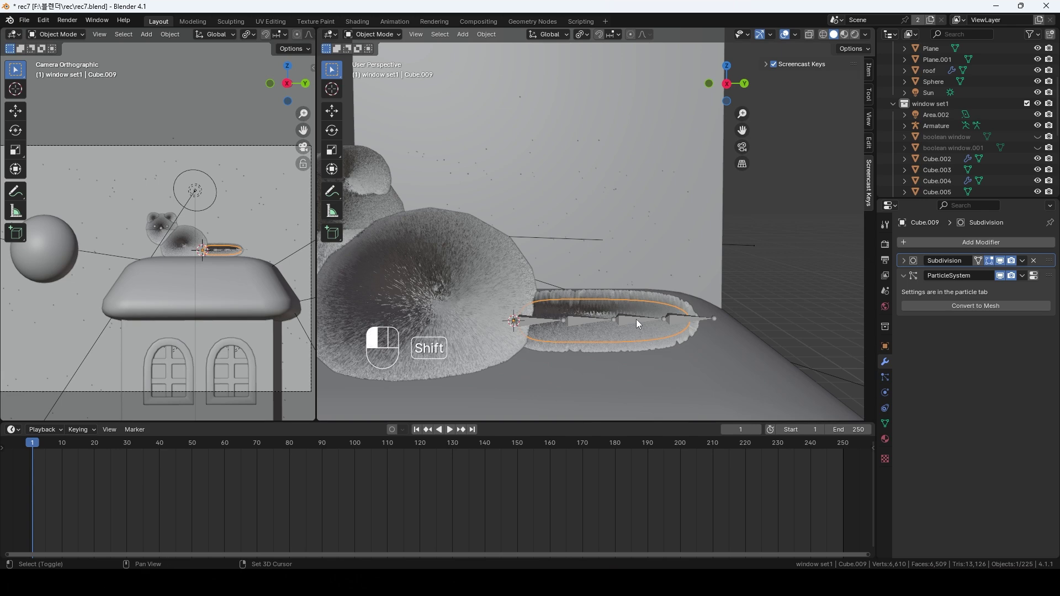
key(ctrl+p)
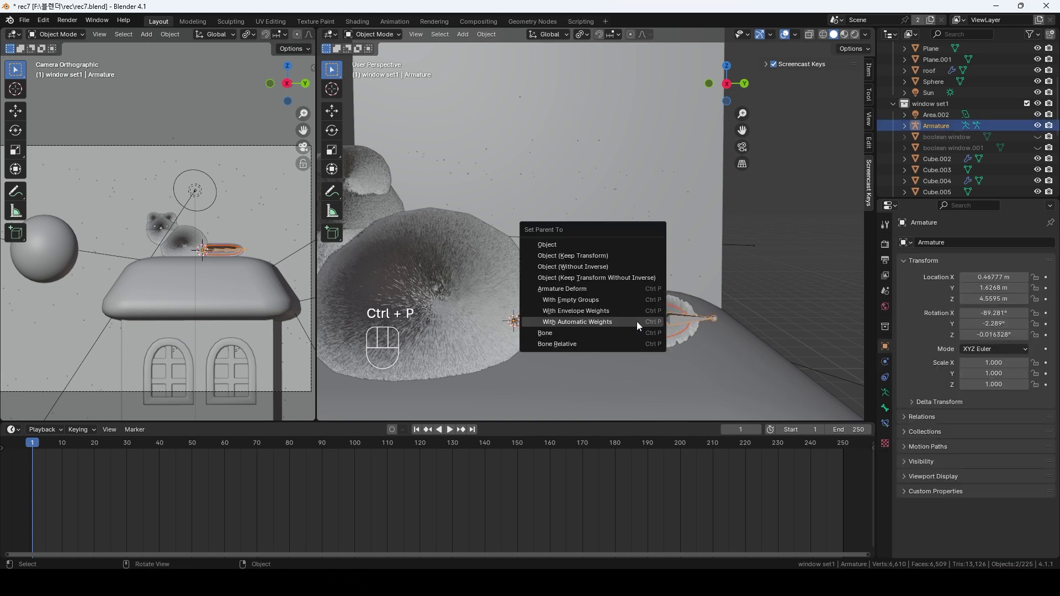
click(590, 323)
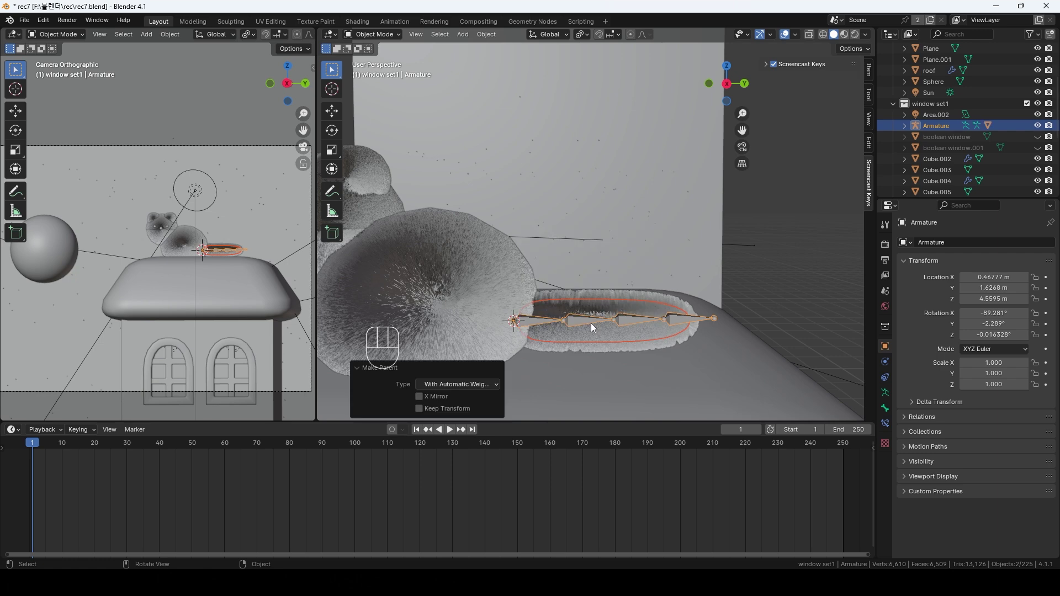
key(r)
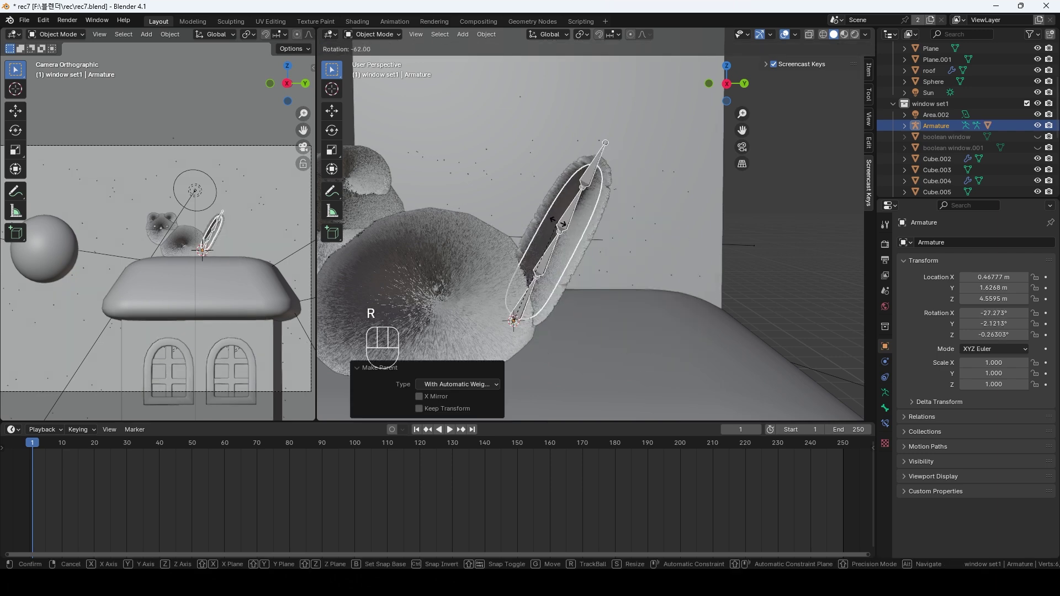
key(Escape)
mouse_move(516, 315)
mouse_down()
mouse_move(641, 331)
mouse_move(688, 278)
mouse_up()
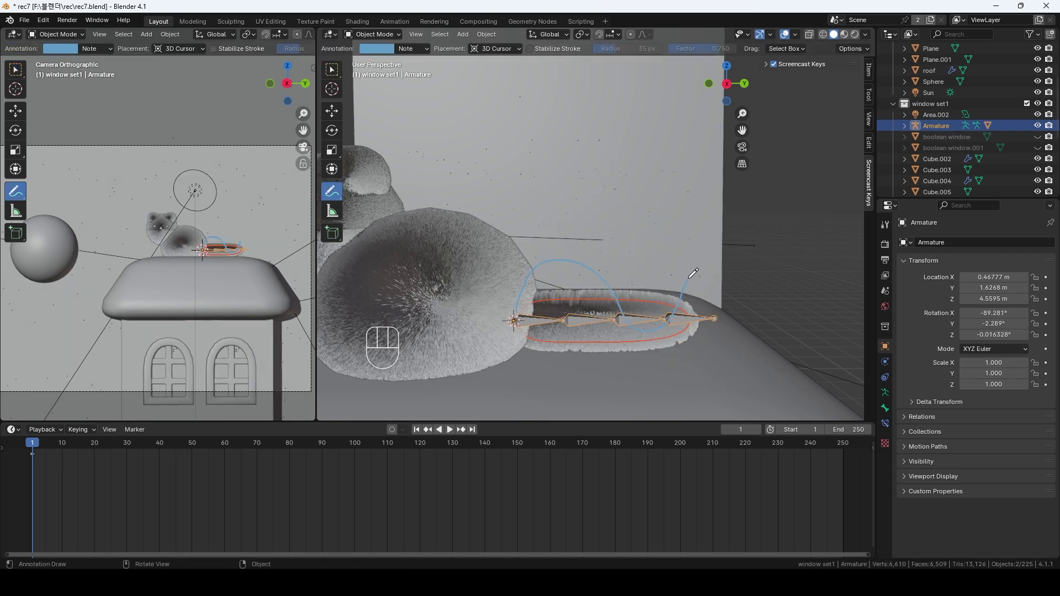
key(ctrl+z)
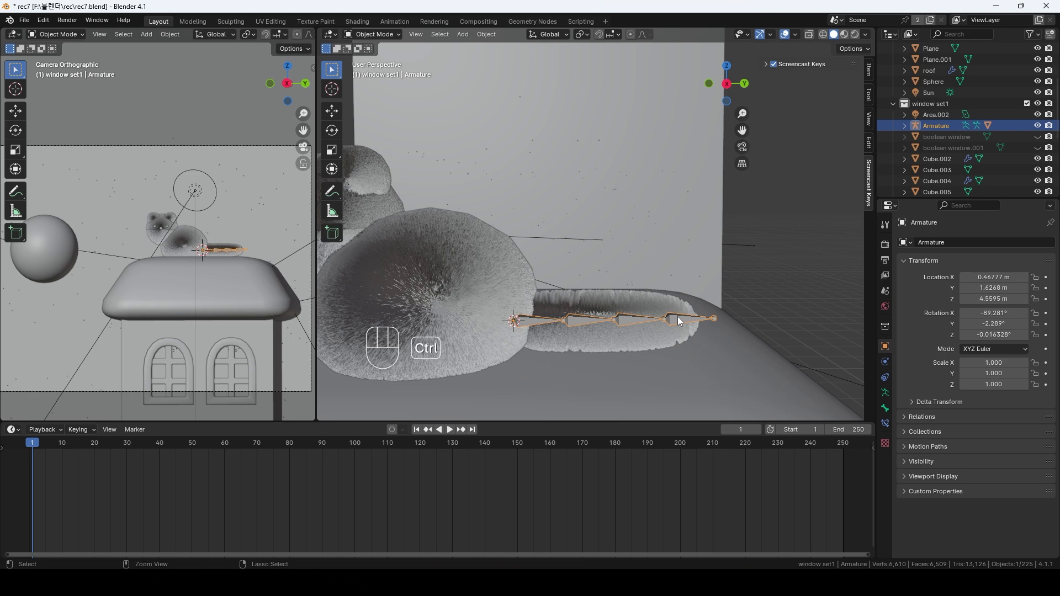
In Pose Mode, set the transform pivot point to Individual Origins and try rotating all the tail bones together
key(ctrl+Tab)
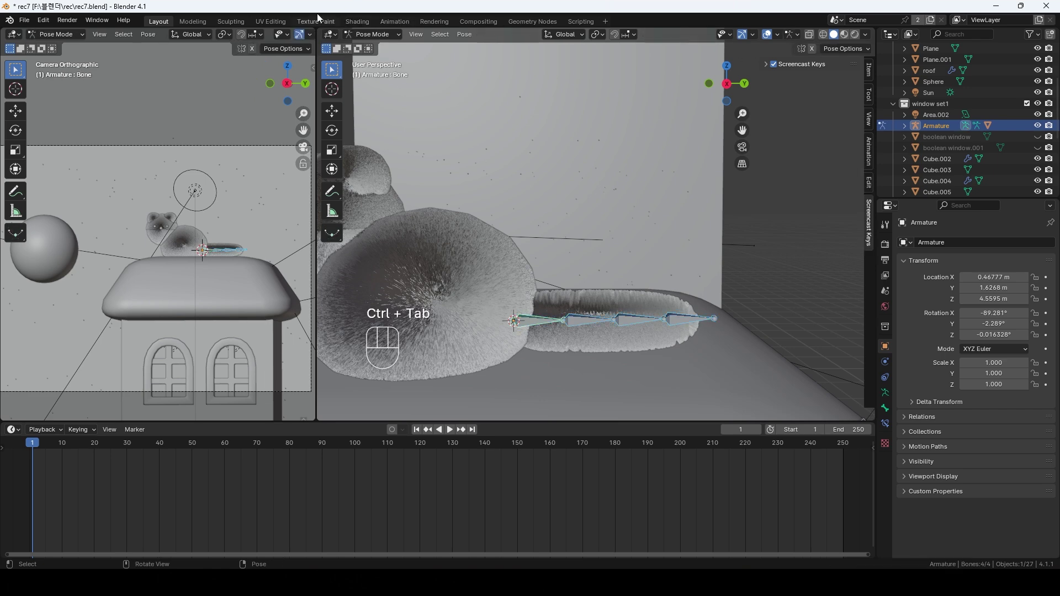
click(600, 34)
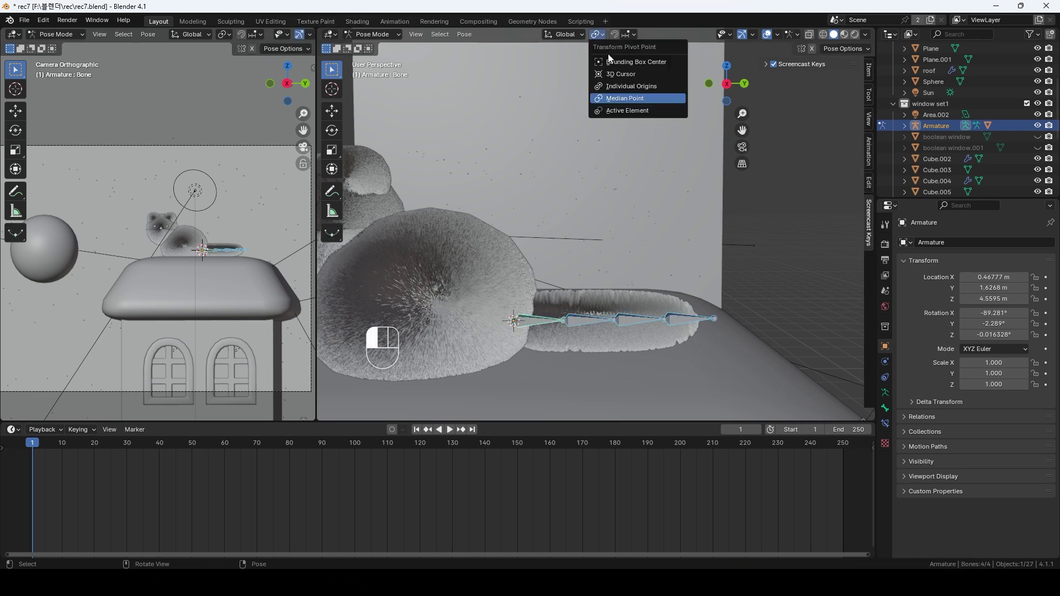
click(627, 86)
key(r)
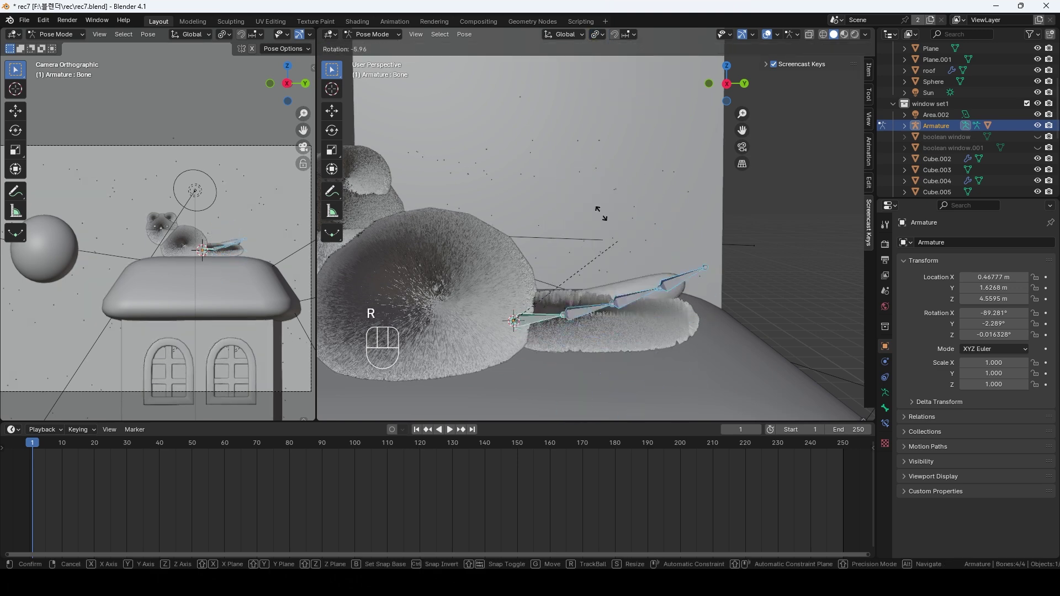
key(Escape)
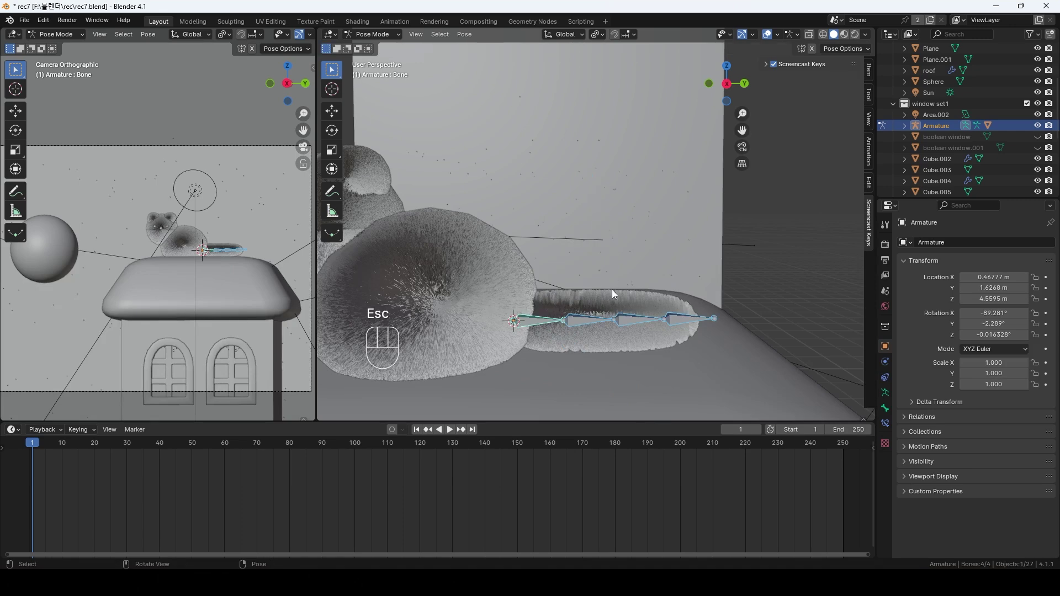
click(612, 291)
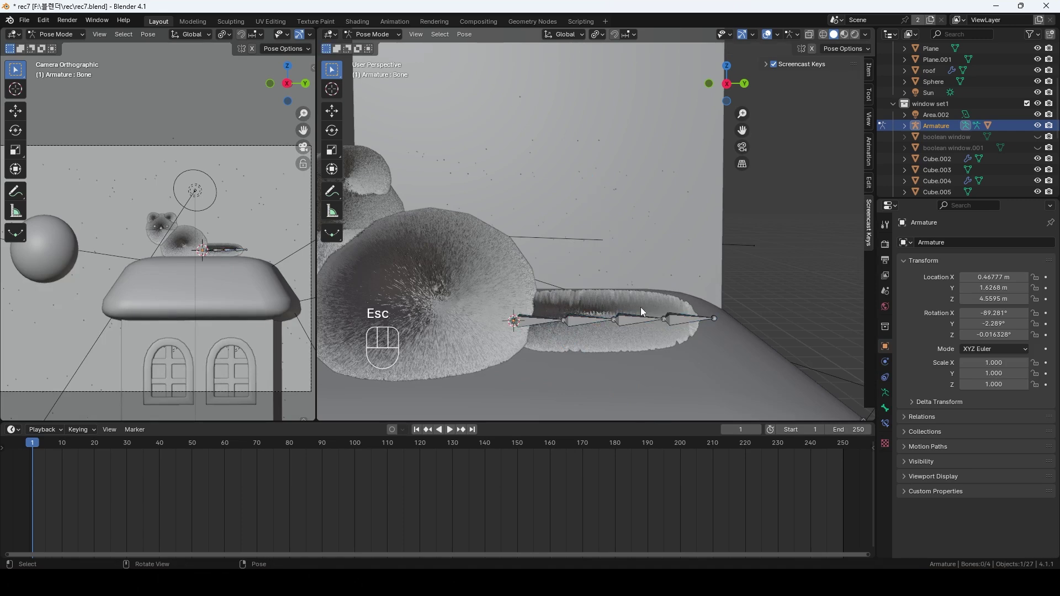
Return to Object Mode and move the tail mesh's Armature modifier above its ParticleSystem modifier
click(399, 35)
click(397, 45)
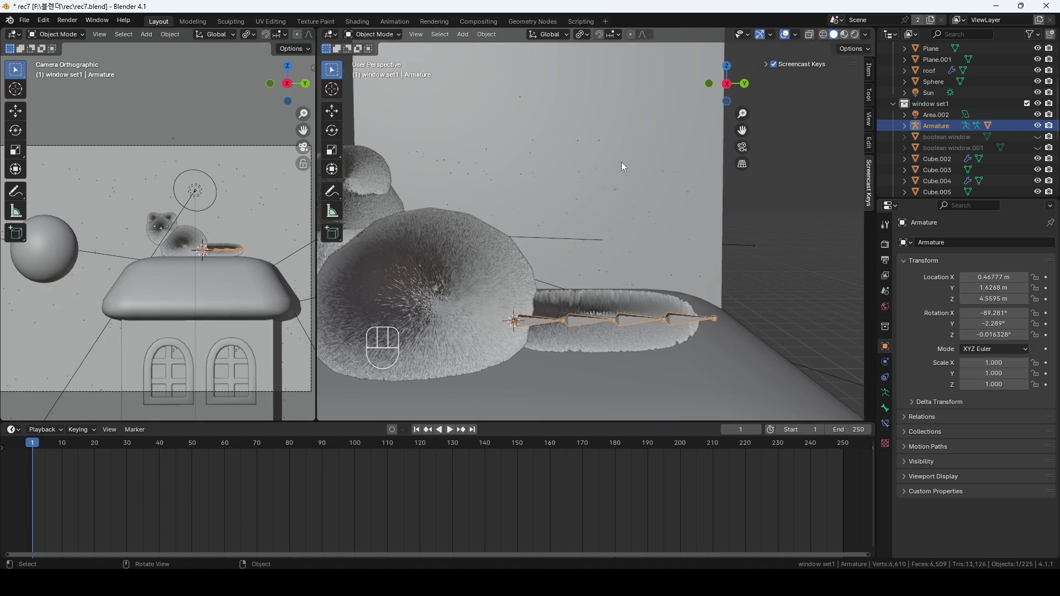
click(645, 300)
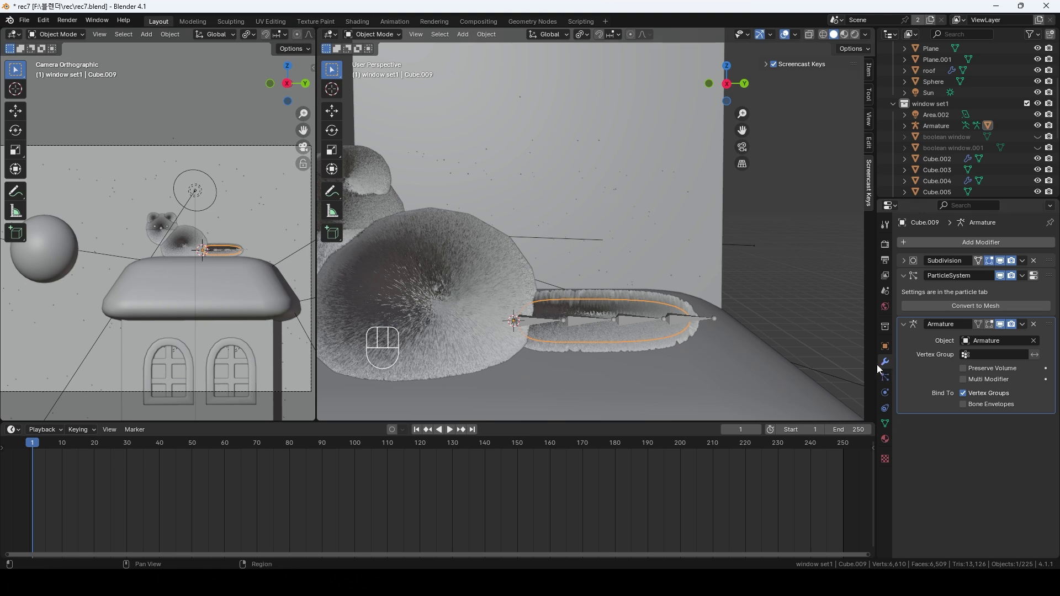
drag(1049, 324, 1048, 273)
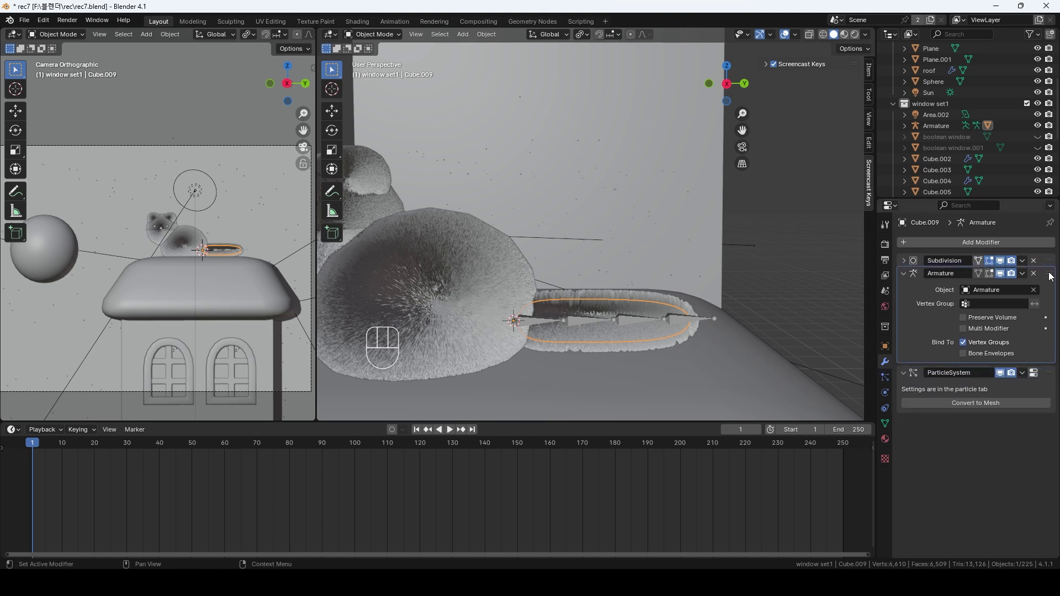
Put the tail armature in Pose Mode and try rotating all its bones together to bend the tail upward
click(595, 337)
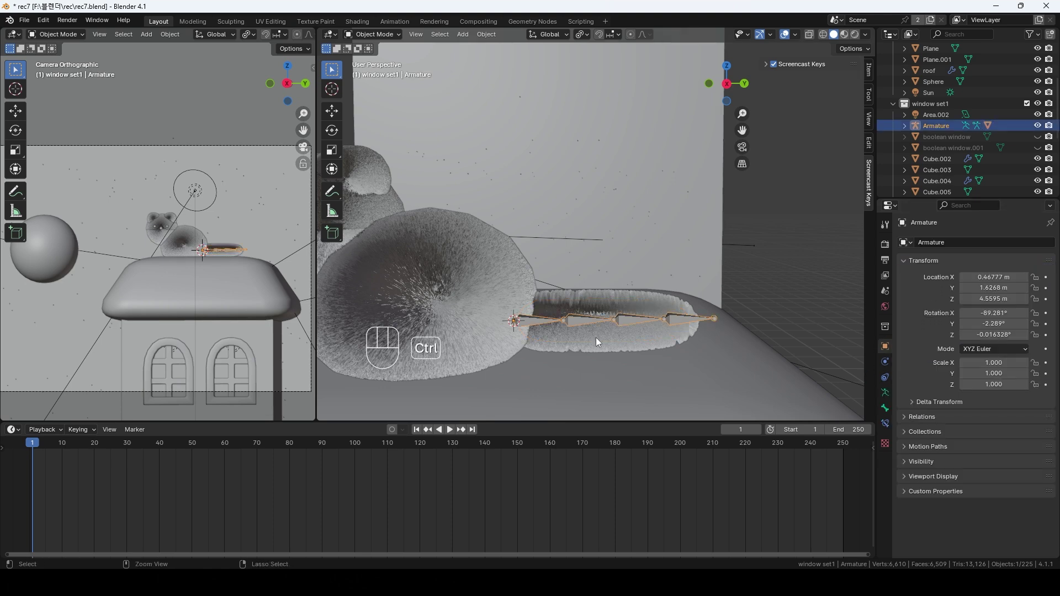
key(ctrl+Tab)
key(a)
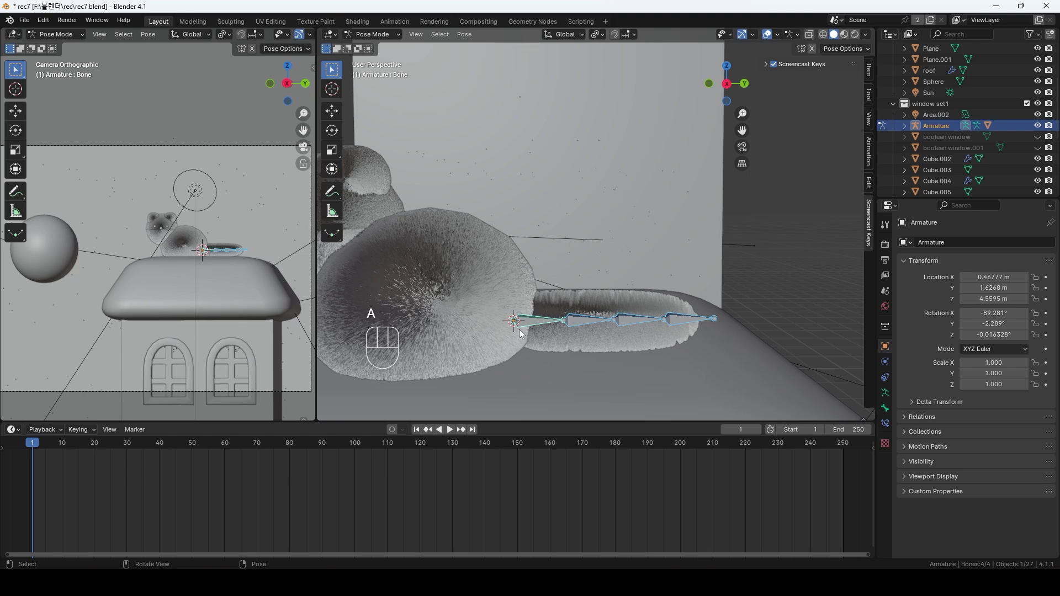
key(r)
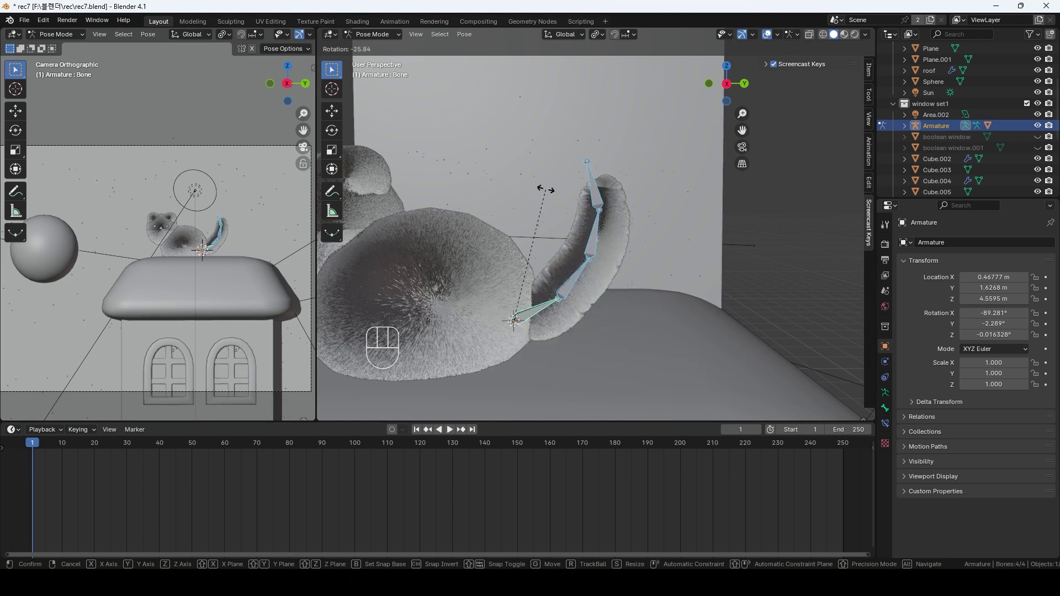
key(Escape)
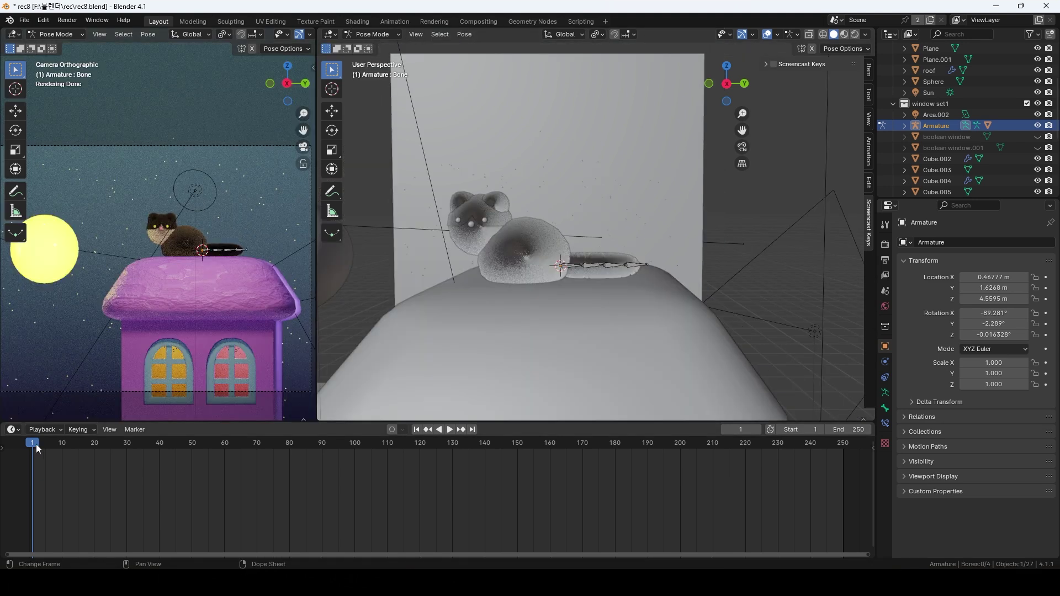
Insert a keyframe for all tail bones in their resting pose at frame 0
key(Left)
key(a)
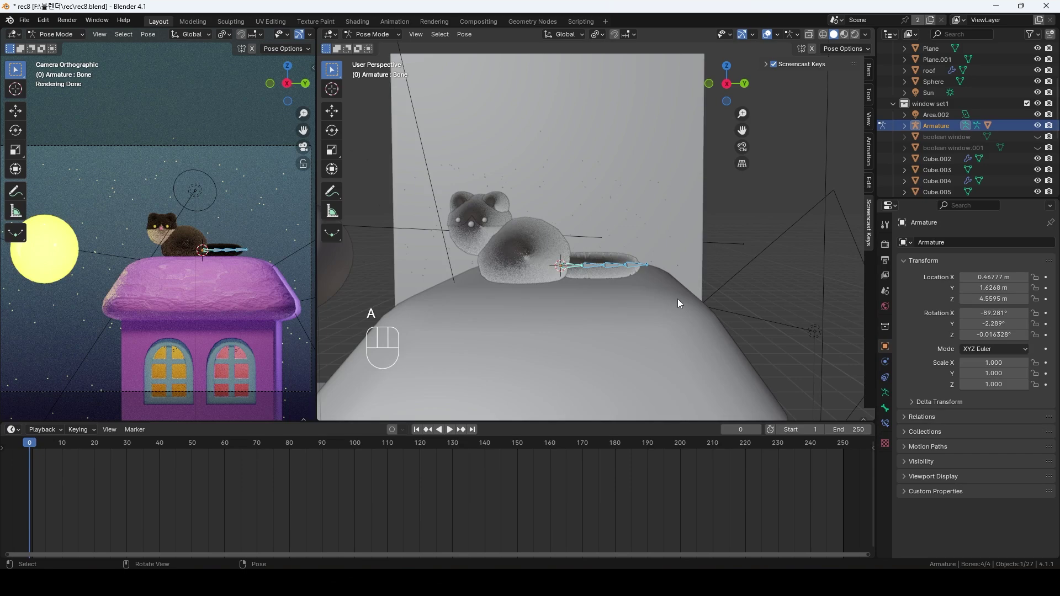
key(i)
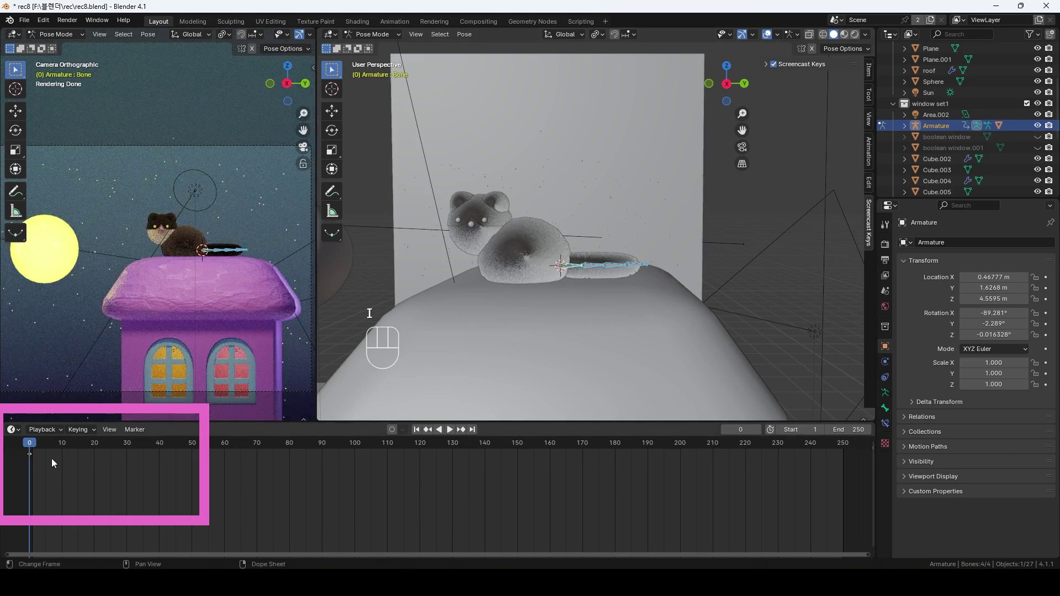
At frame 15, rotate all tail bones so the tail curls upward and insert a keyframe
click(43, 445)
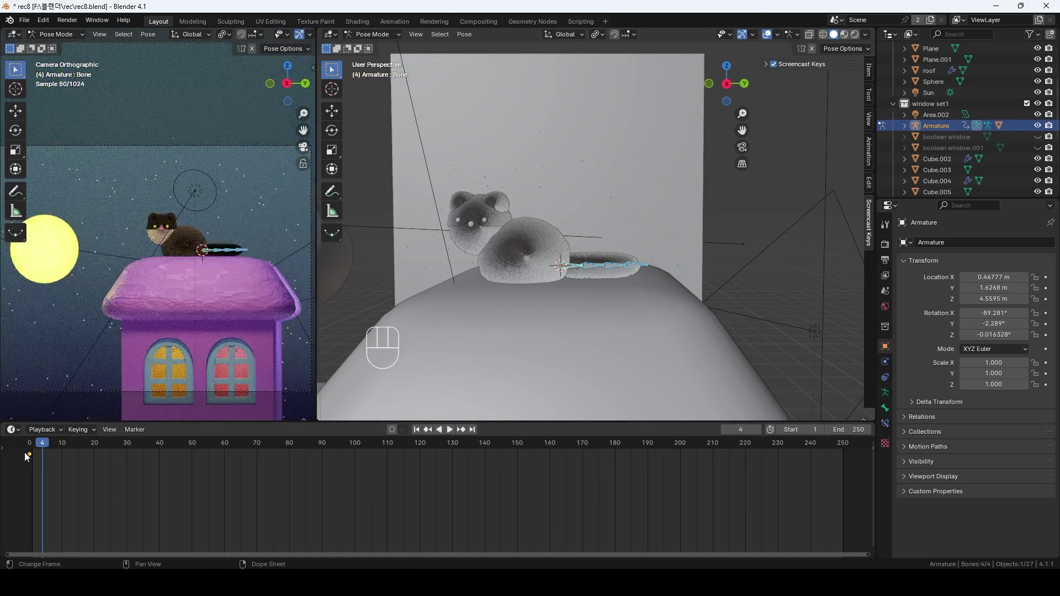
drag(44, 445, 79, 447)
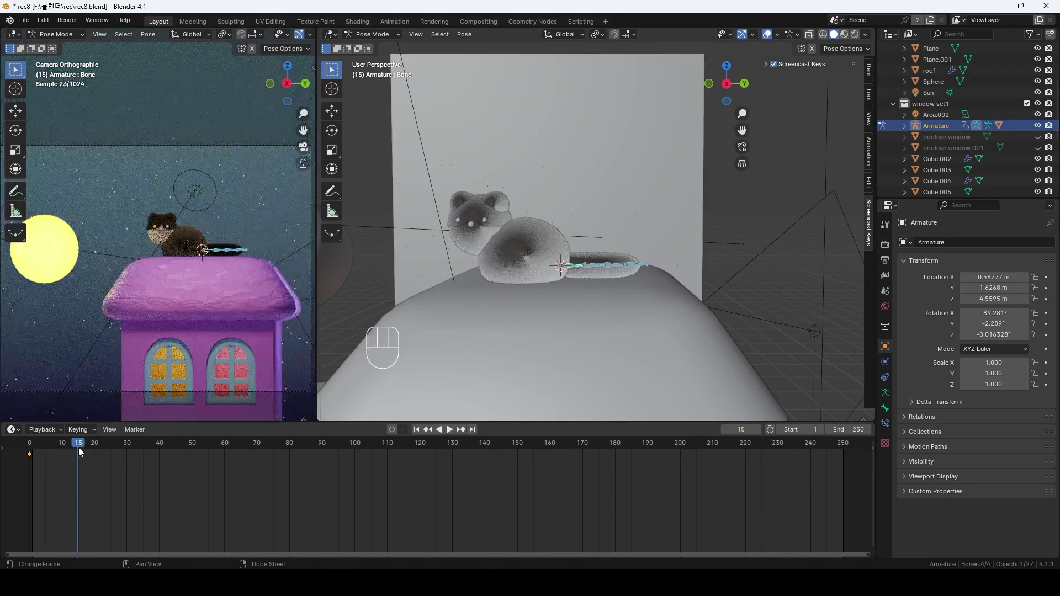
key(r)
click(602, 247)
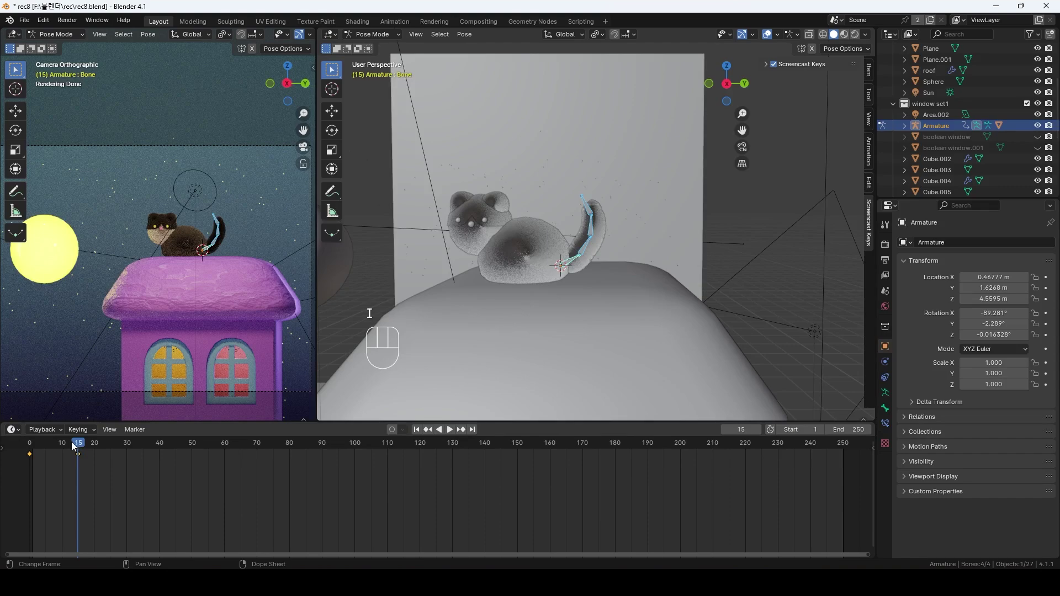
Copy the resting-pose keyframe from frame 0 and paste it at frame 30
drag(72, 443, 111, 442)
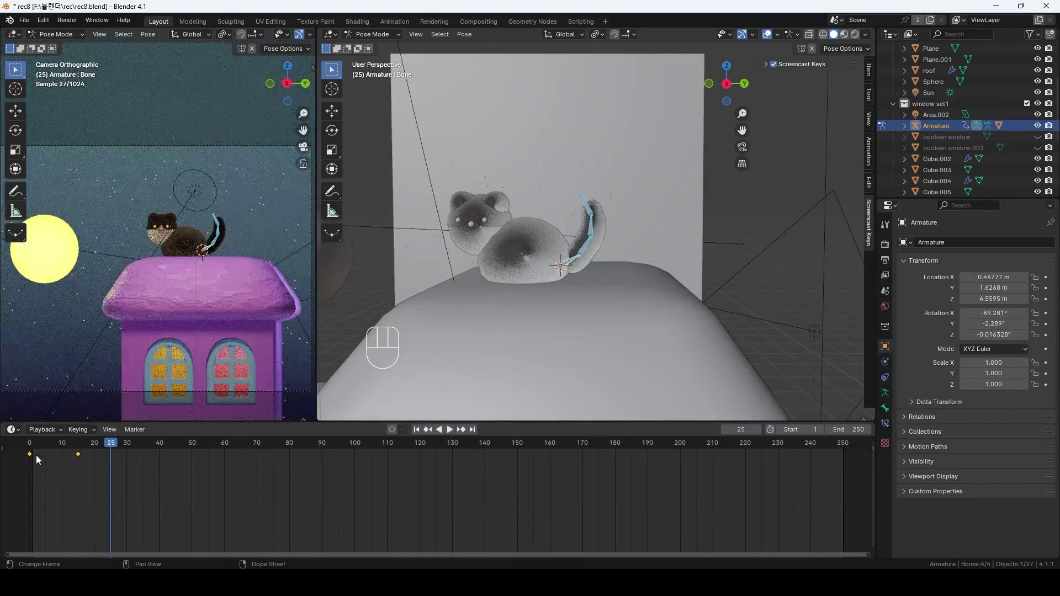
mouse_move(25, 449)
mouse_down()
mouse_move(32, 455)
mouse_move(18, 450)
mouse_up()
key(ctrl+c)
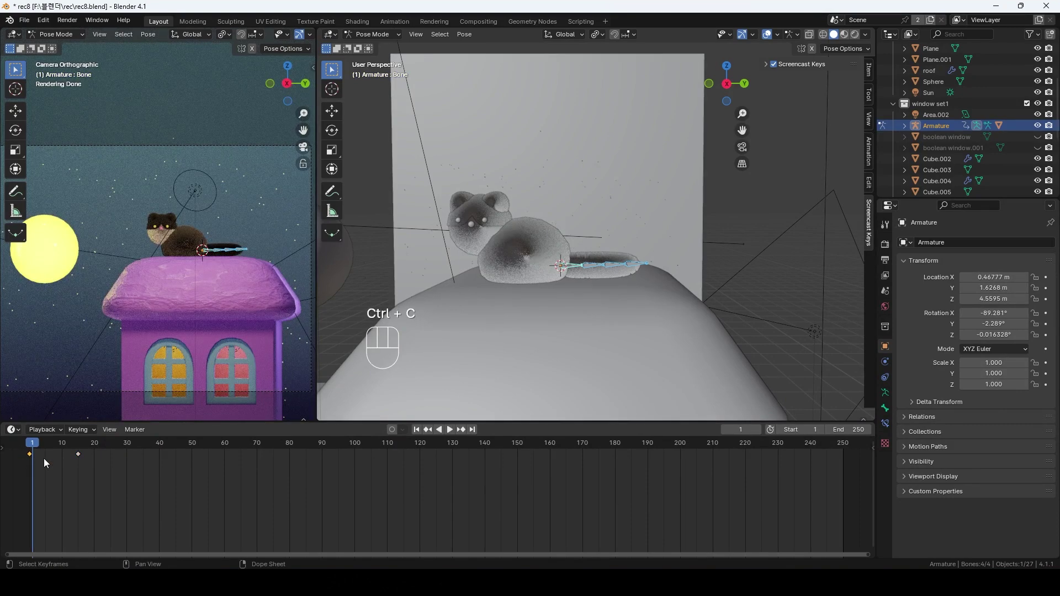
click(127, 446)
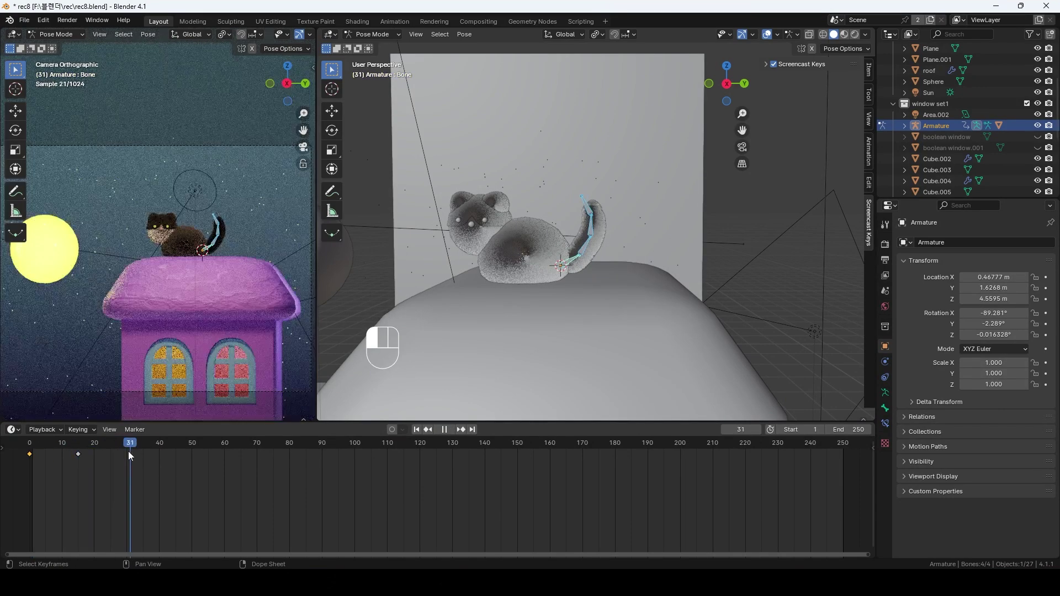
key(ctrl+v)
Play back the tail animation from the early frames to check the movement
click(41, 445)
key(space)
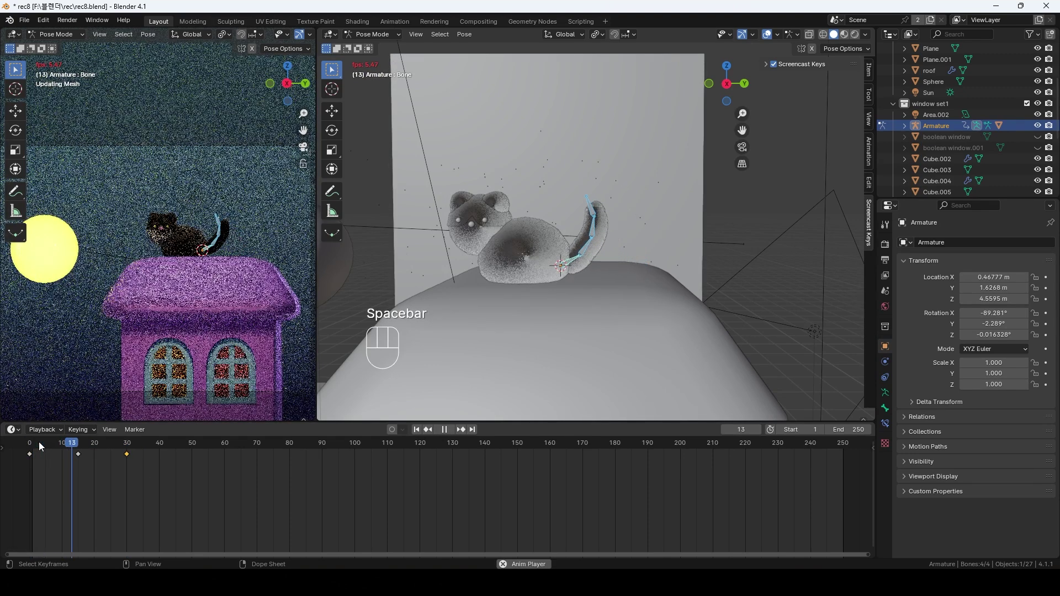
key(Escape)
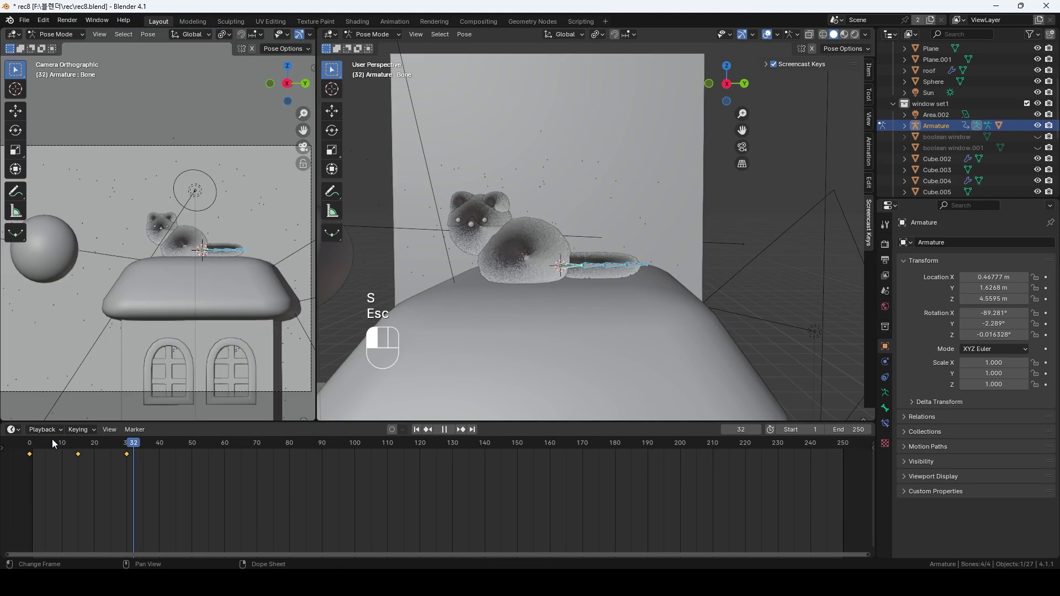
Scale all keyframes from frame 0 so they fall on frames 0, 13 and 25, and play the faster tail motion
click(29, 442)
drag(169, 485, 20, 443)
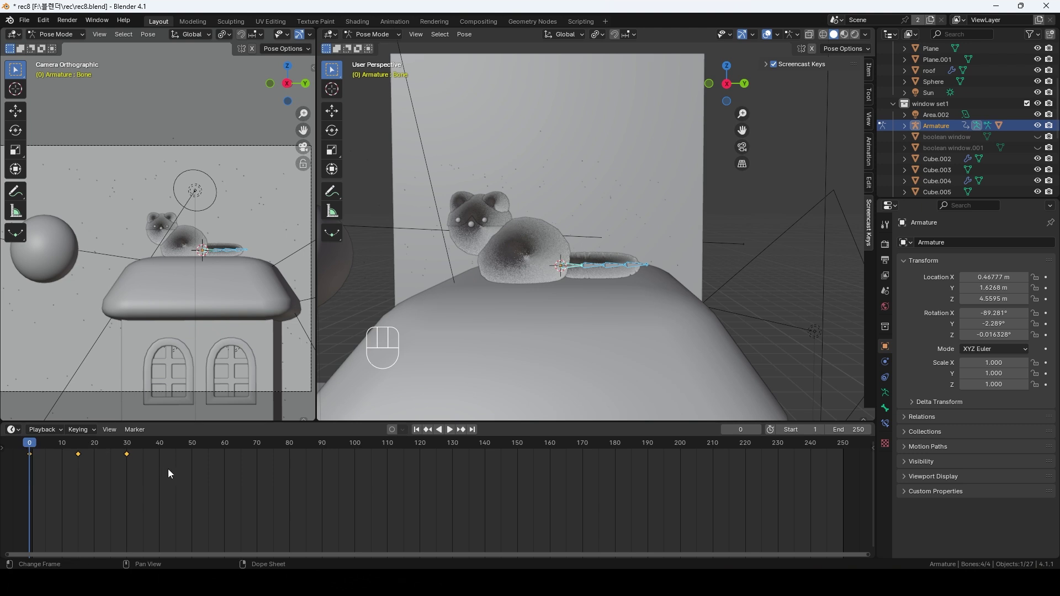
key(s)
key(space)
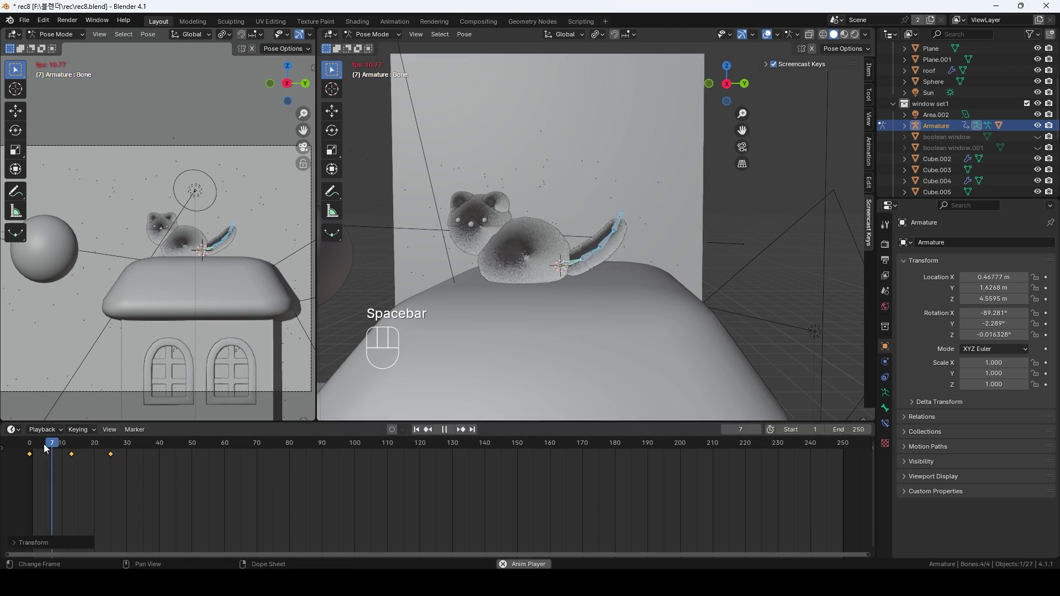
key(space)
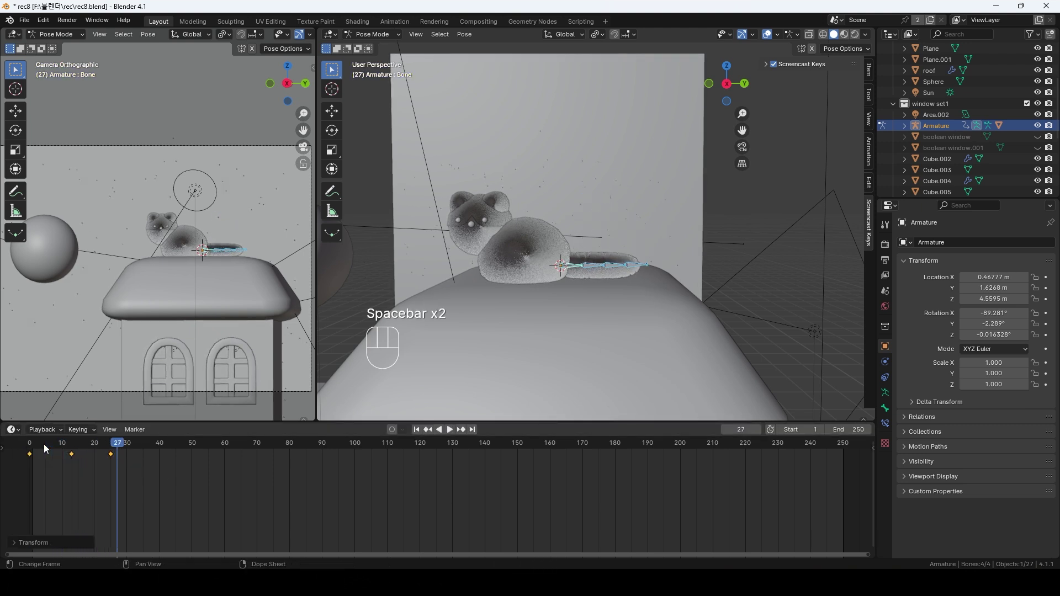
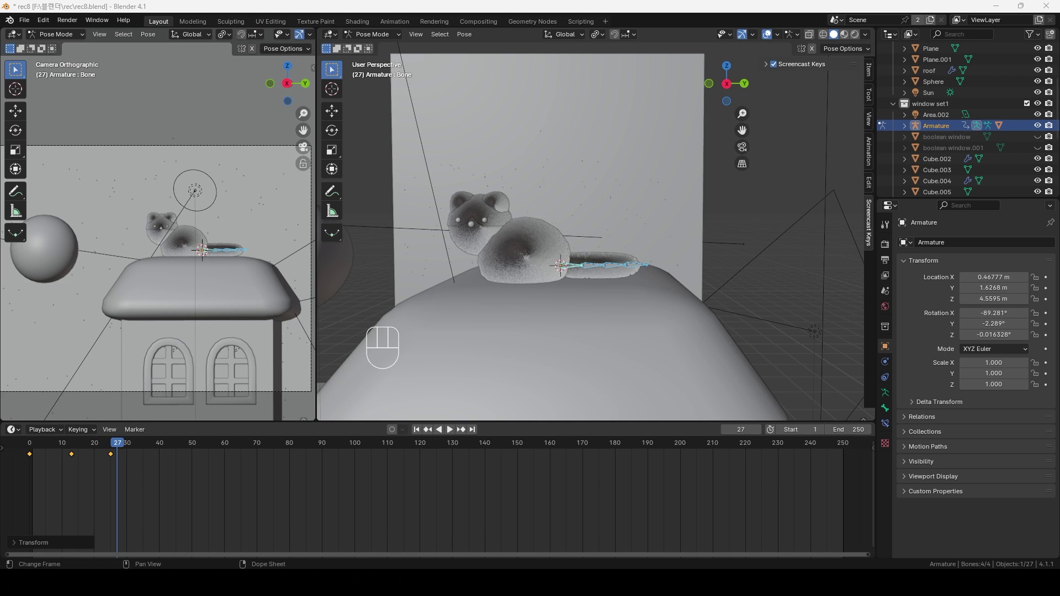
In the Graph Editor, apply Make Cyclic (F-Modifier) extrapolation to all tail bone curves and play the loop
click(12, 429)
click(190, 484)
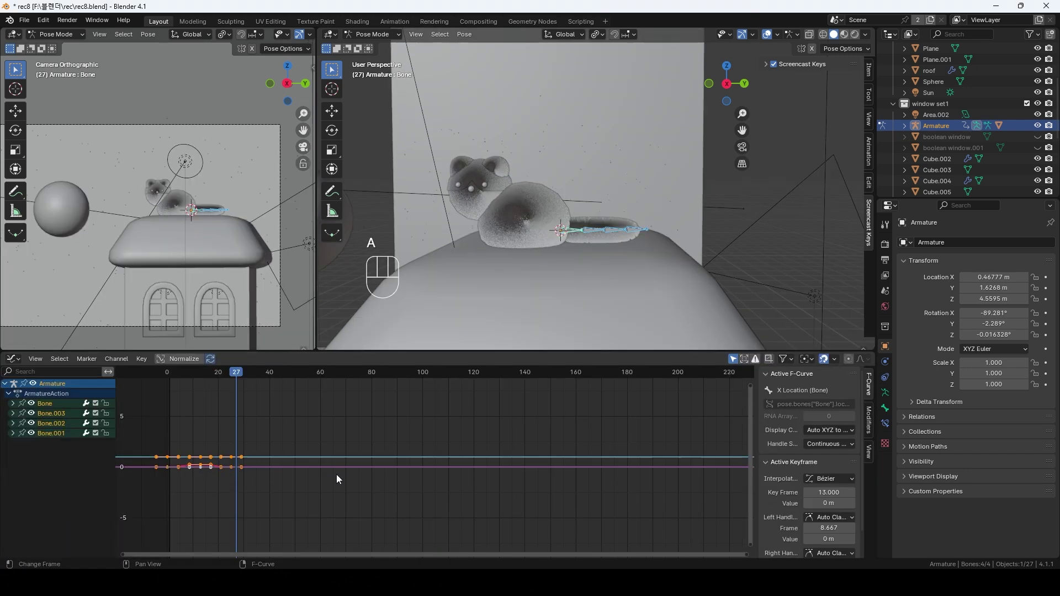
click(116, 358)
mouse_move(169, 166)
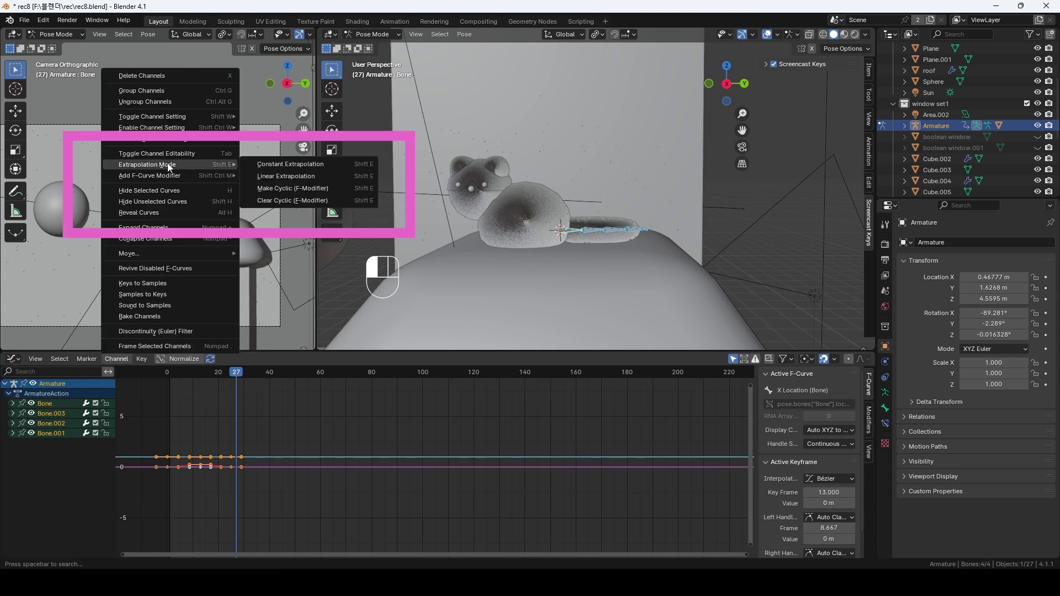
click(326, 190)
key(space)
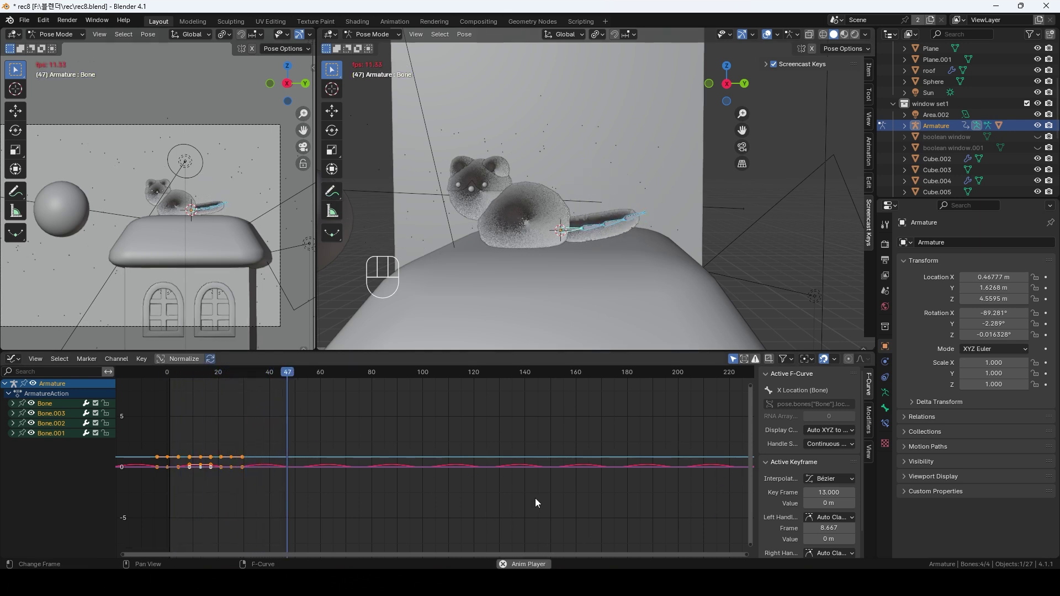
Stop playback, return the armature to Object Mode and switch the animation editor back to the Timeline
key(Escape)
key(ctrl+Tab)
click(13, 359)
click(165, 401)
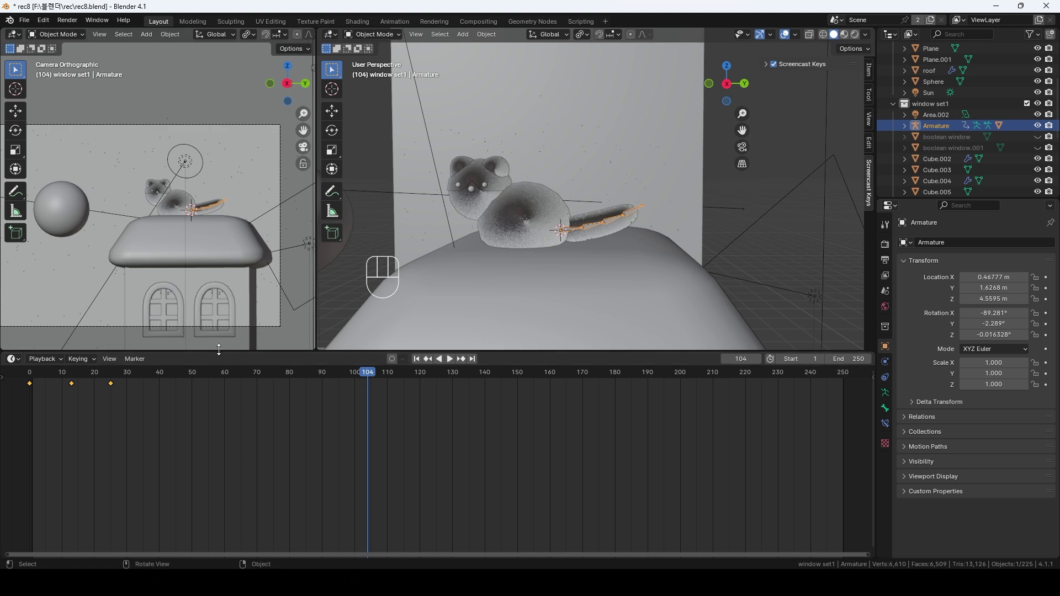
Switch the camera viewport to Rendered shading
key(z)
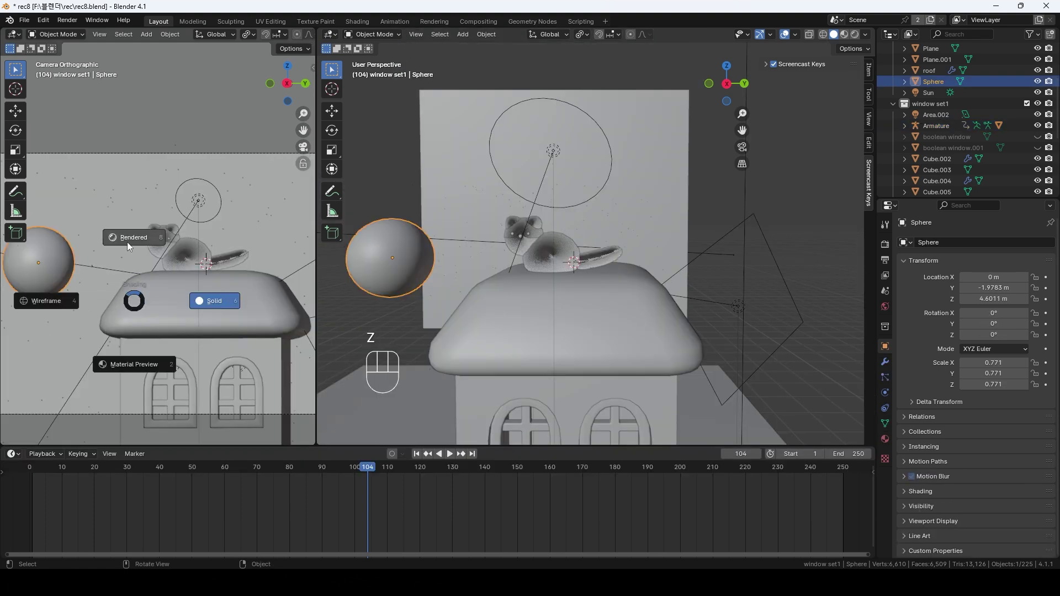
click(127, 242)
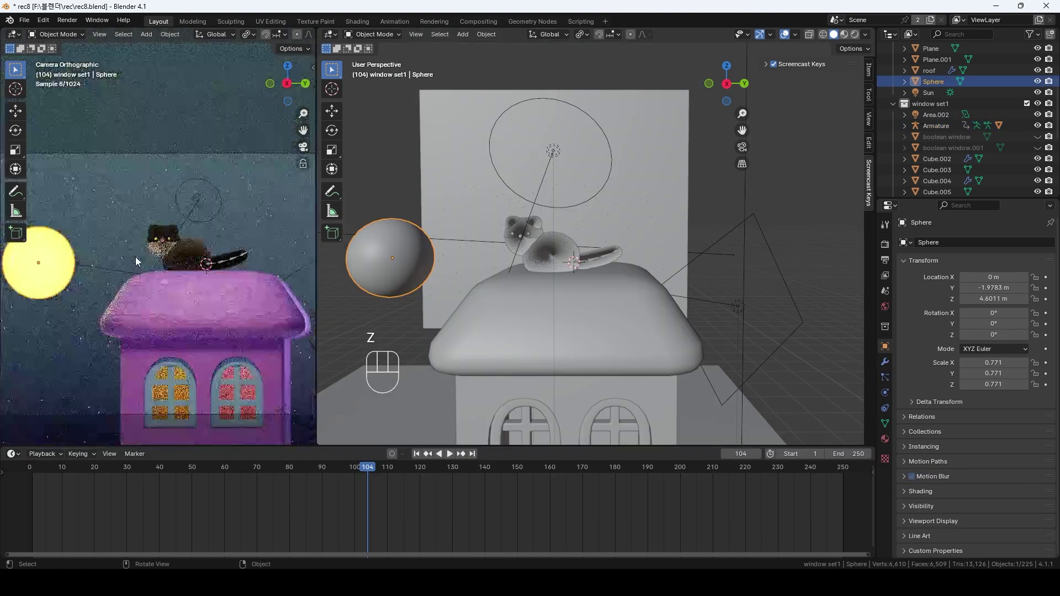
scroll(121, 264, down, 2)
click(15, 191)
scroll(366, 291, down, 3)
mouse_move(363, 295)
mouse_down()
mouse_move(547, 217)
mouse_move(718, 193)
mouse_up()
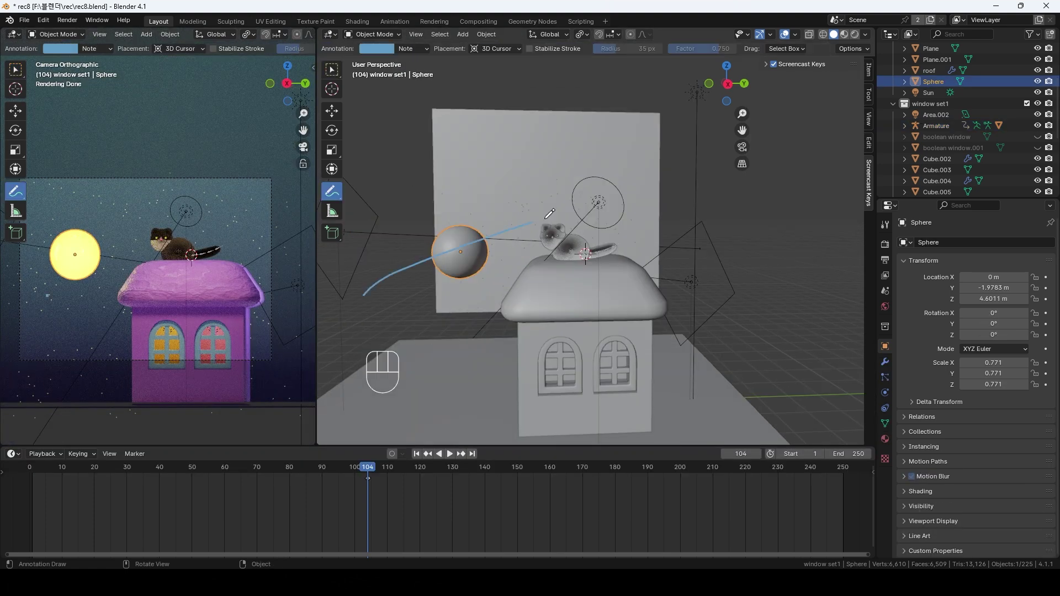
key(ctrl+z)
Add a Bézier curve and move it 2.511 m up along Z, above the cat
key(shift+a)
mouse_move(579, 191)
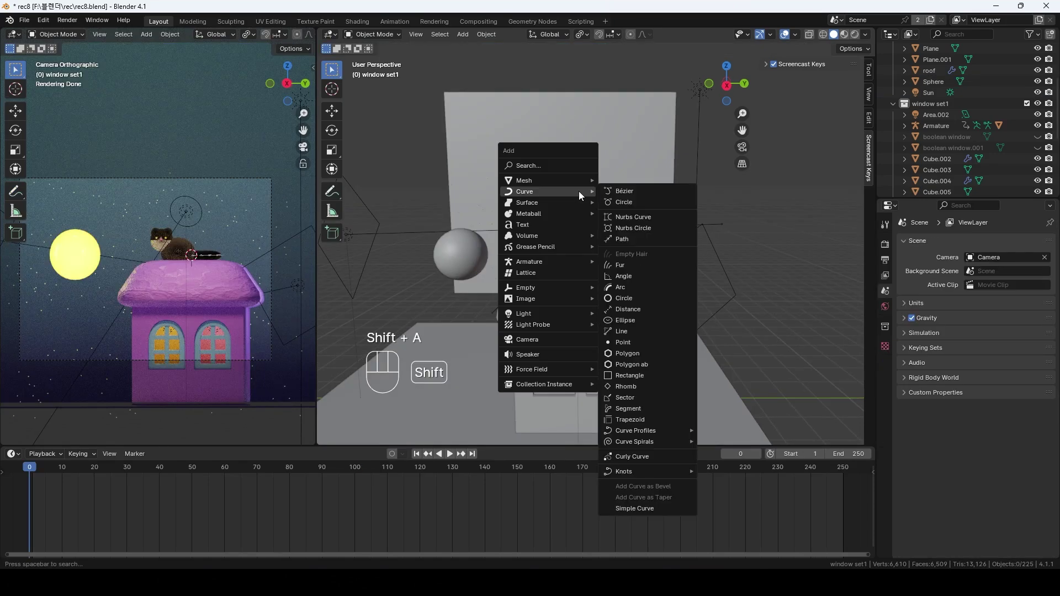
click(621, 194)
key(g)
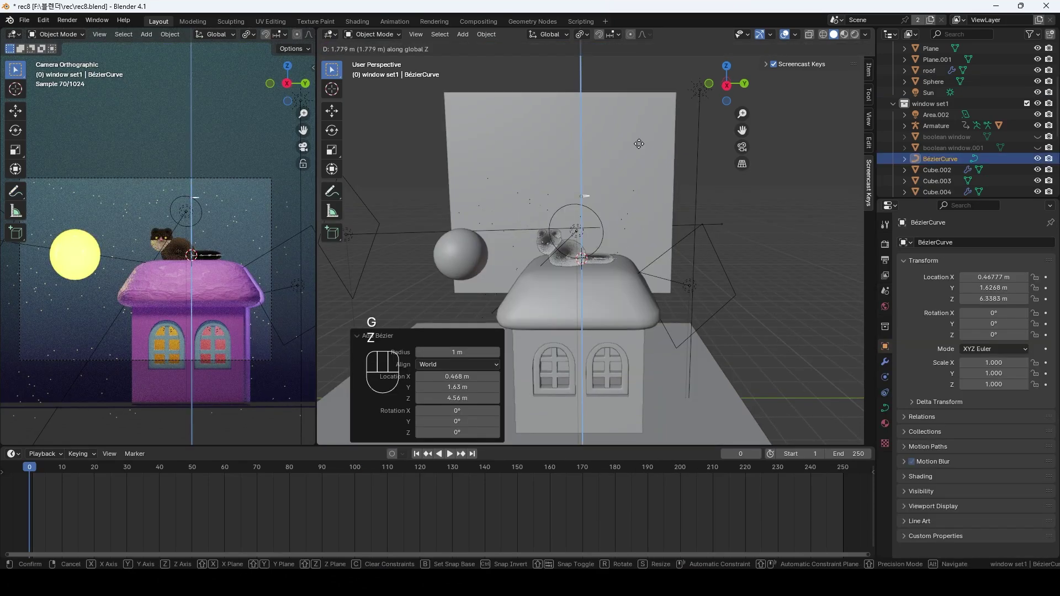
key(z)
mouse_move(617, 207)
middle_down()
mouse_move(608, 217)
mouse_move(601, 206)
middle_up()
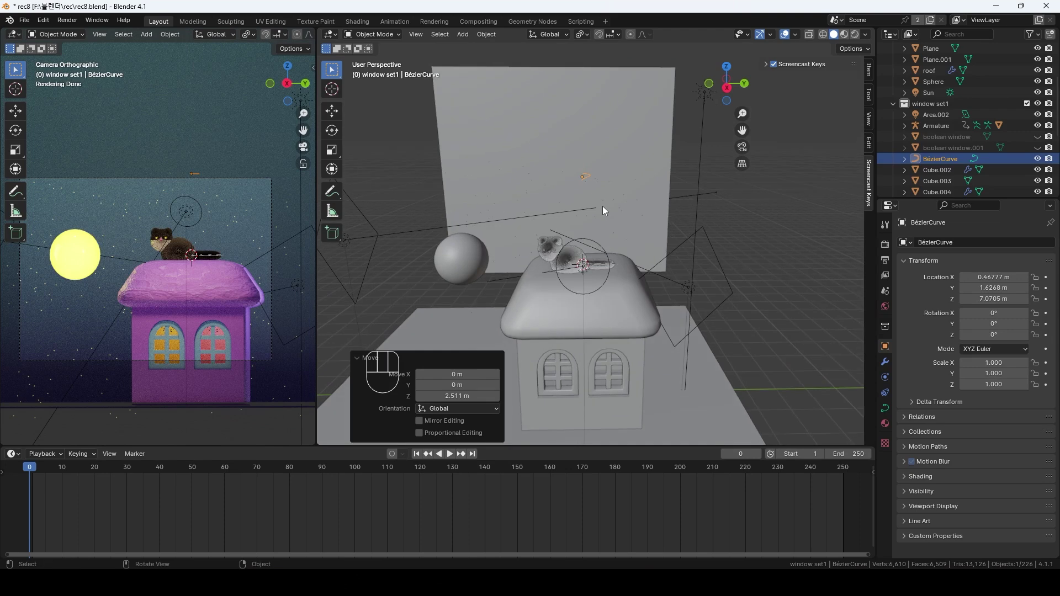
Delete all control points of the Bézier curve in Edit Mode
key(Tab)
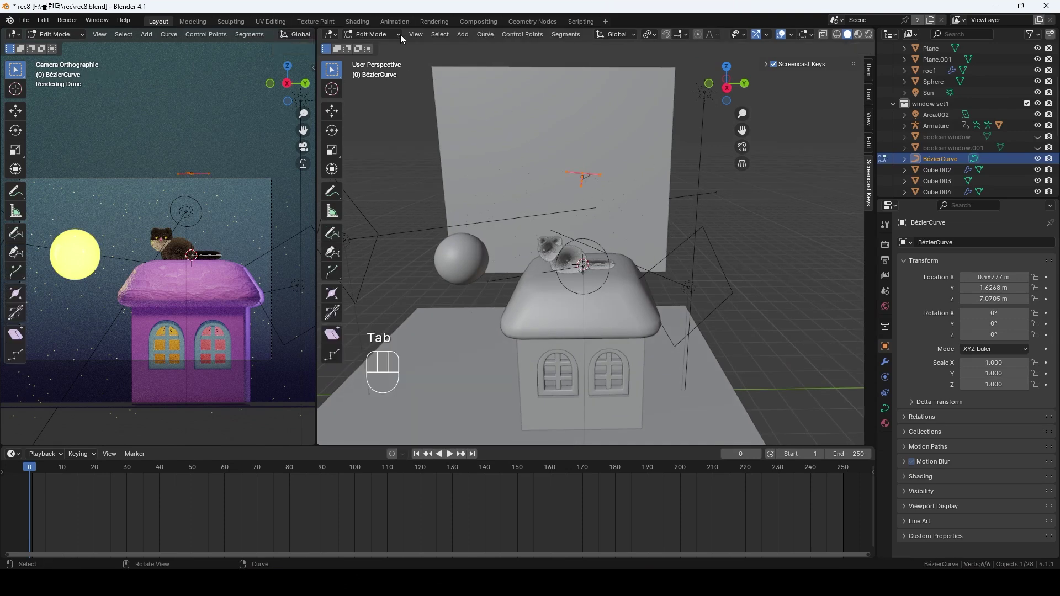
key(x)
click(638, 206)
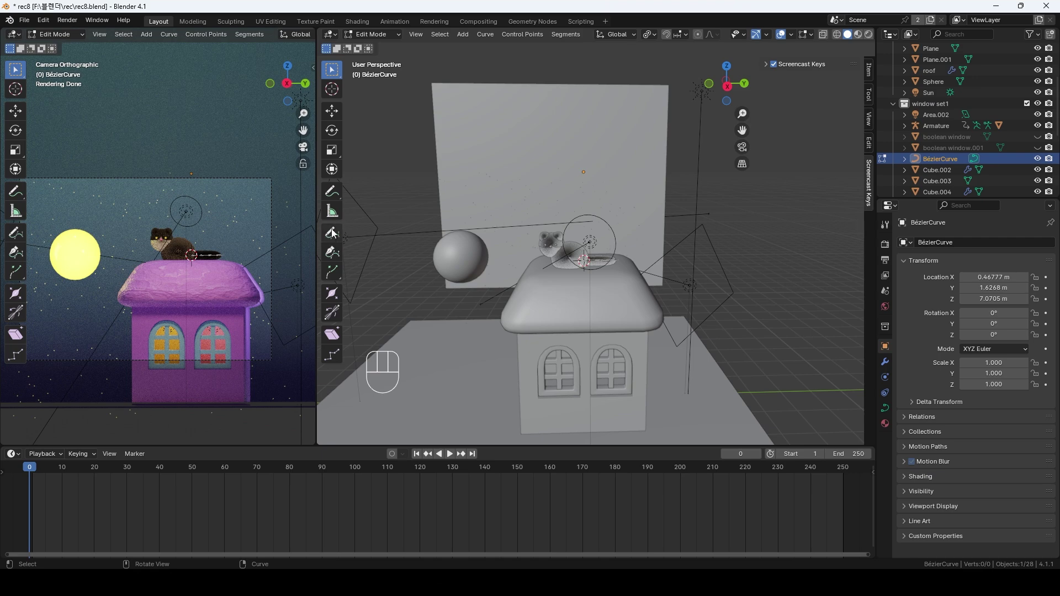
Draw a freehand curve in the camera view, rising from beside the sphere across the sky above the cat
click(333, 234)
key(KP_3)
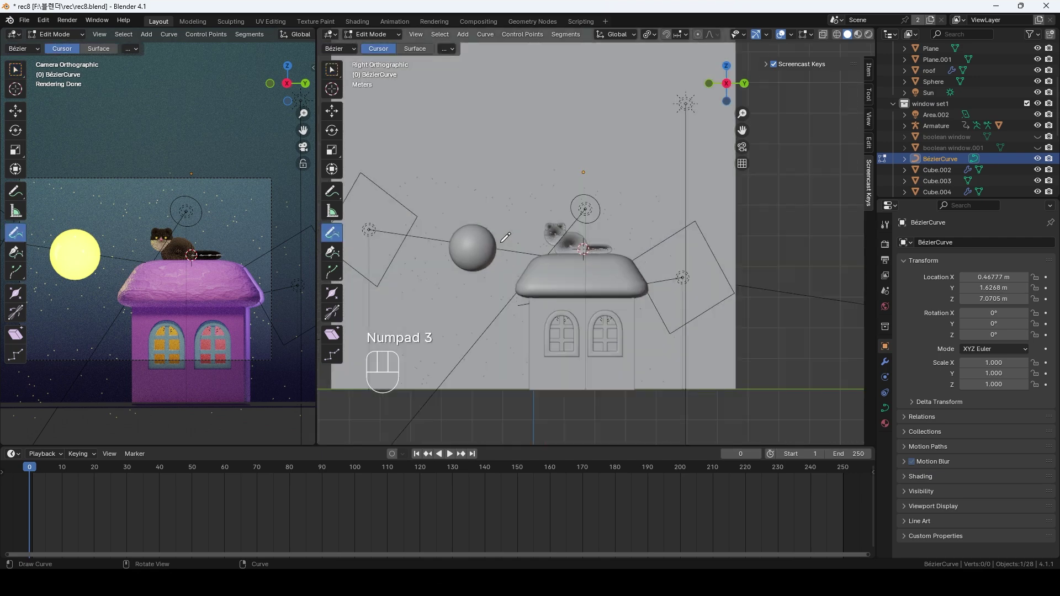
key(KP_0)
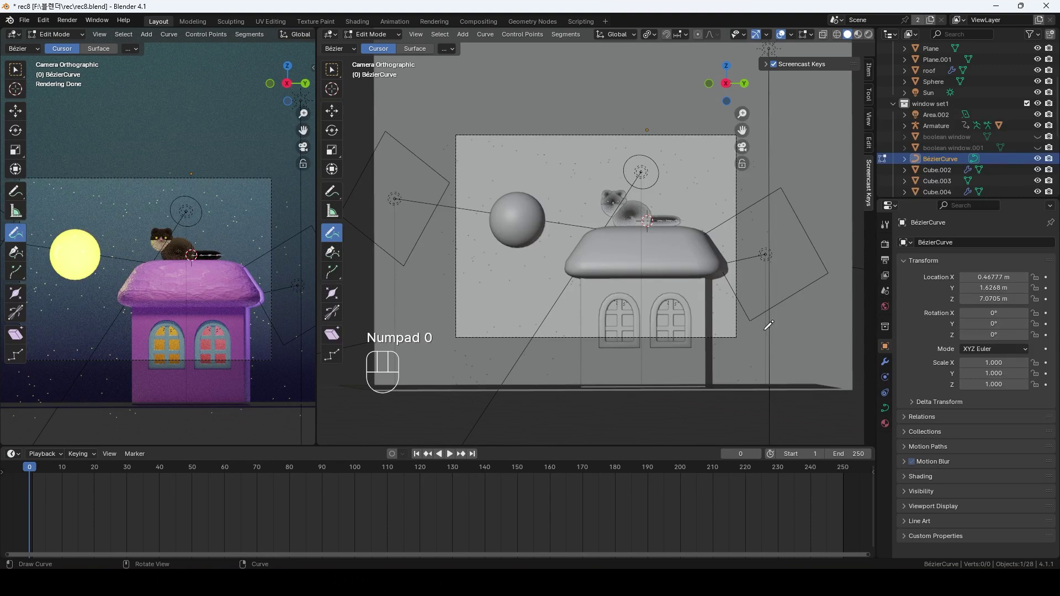
scroll(381, 318, down, 1)
mouse_move(408, 267)
mouse_down()
mouse_move(580, 181)
mouse_move(714, 163)
mouse_up()
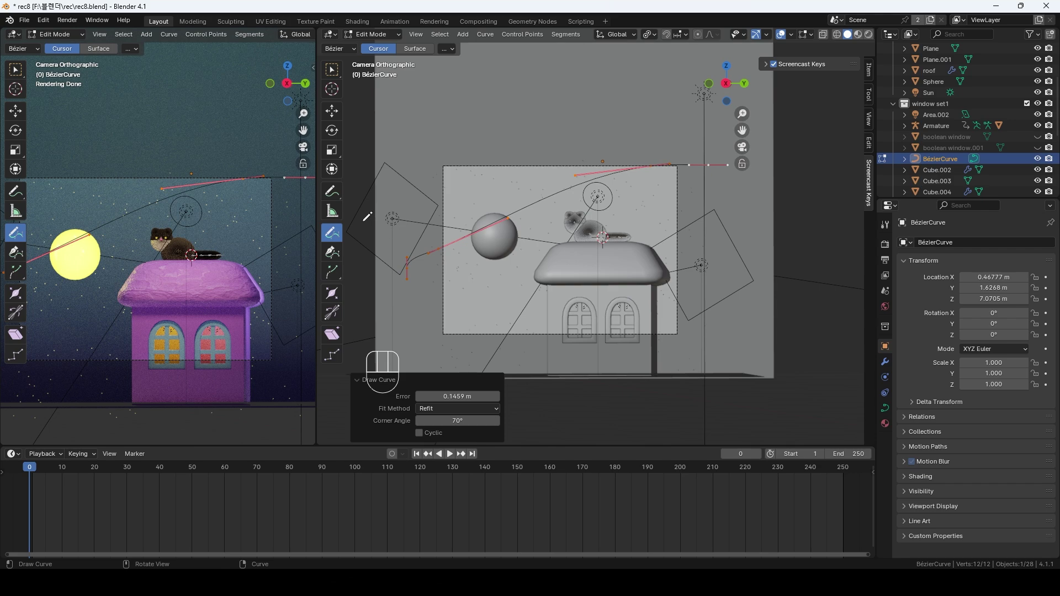
Reposition the curve's control points to smooth its arc over the house, and save the file
click(332, 71)
scroll(436, 243, up, 1)
click(489, 216)
key(g)
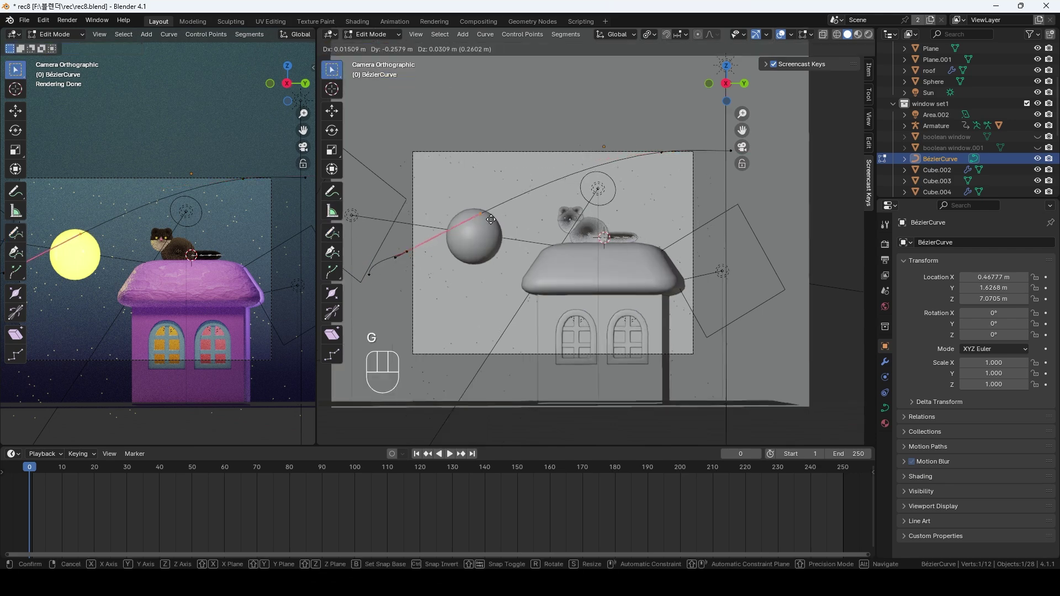
click(547, 207)
key(g)
click(371, 274)
key(g)
click(657, 149)
key(g)
key(KP_3)
key(ctrl+s)
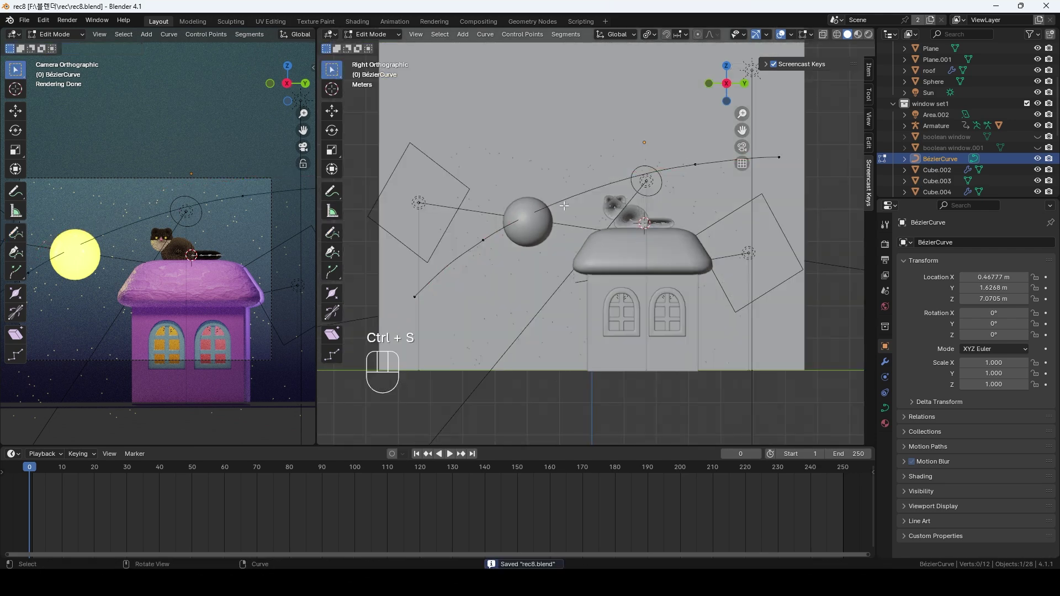
Snap the 3D cursor to the control point at the curve's lower end
scroll(564, 205, down, 2)
scroll(552, 220, up, 2)
key(Tab)
click(540, 231)
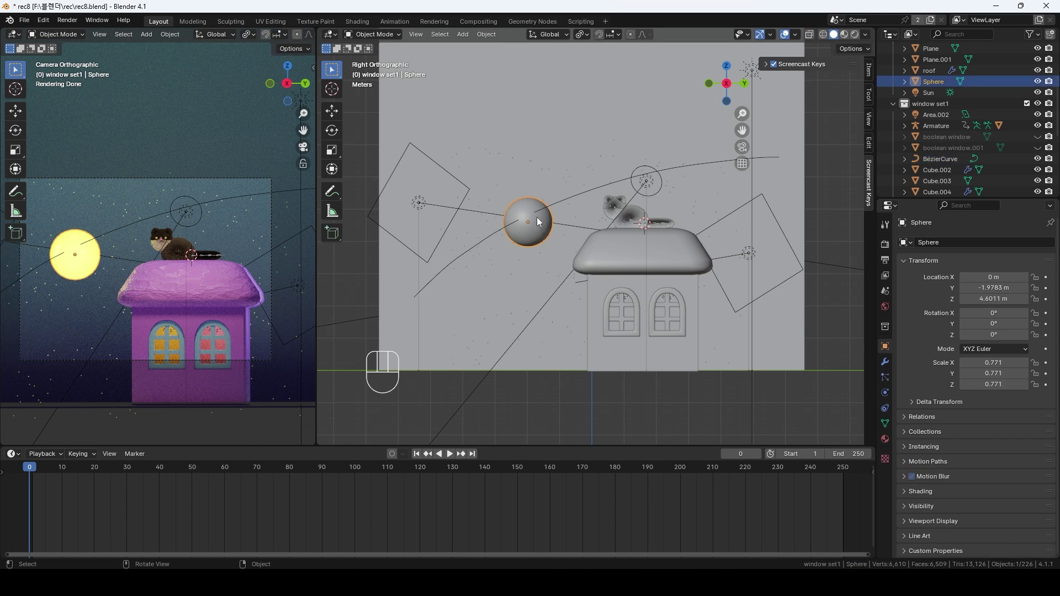
click(540, 222)
key(Tab)
click(414, 298)
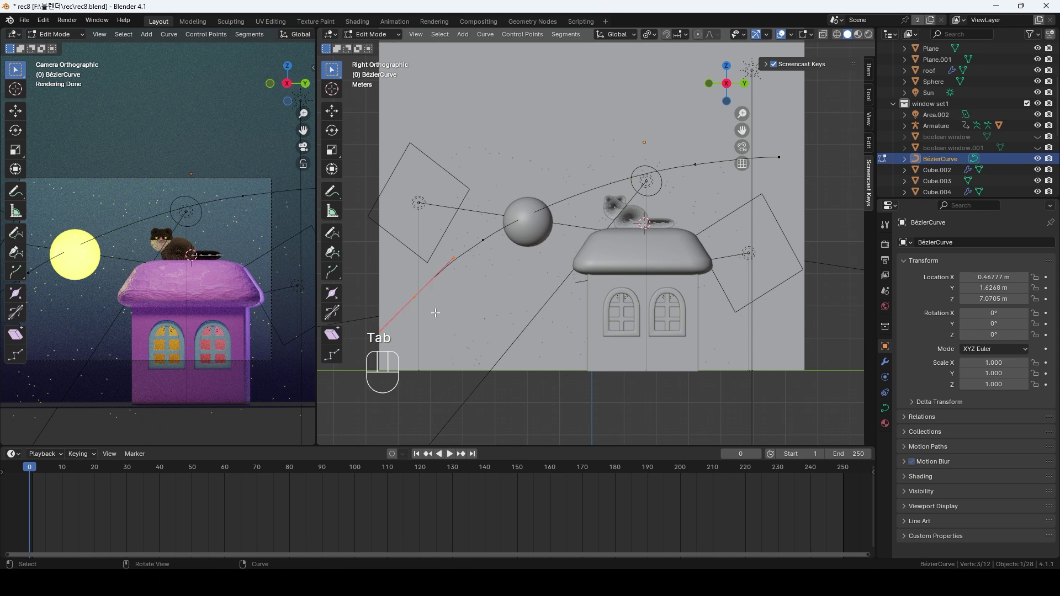
key(shift+s)
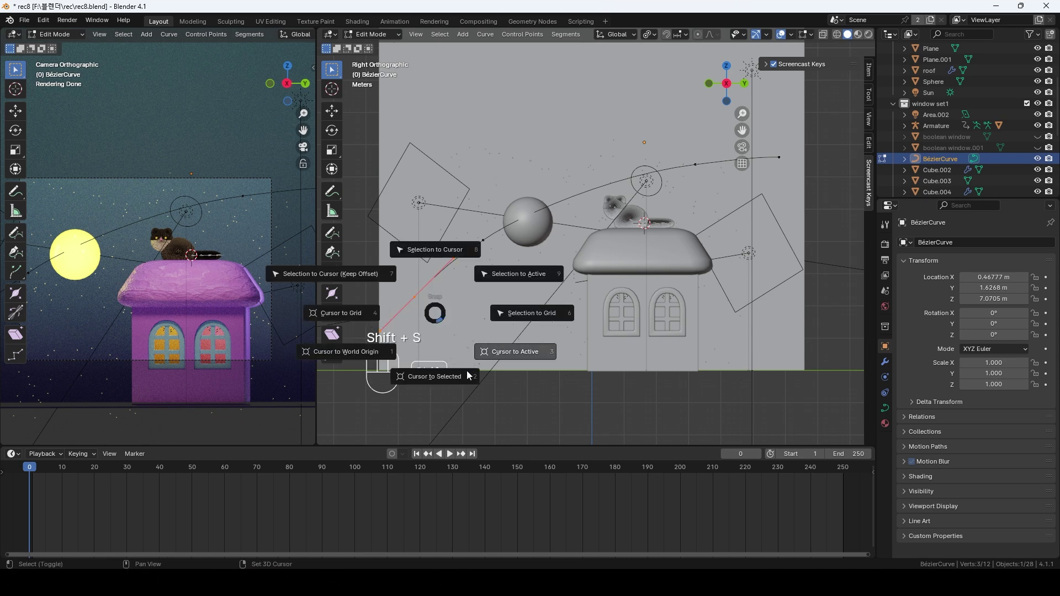
click(425, 386)
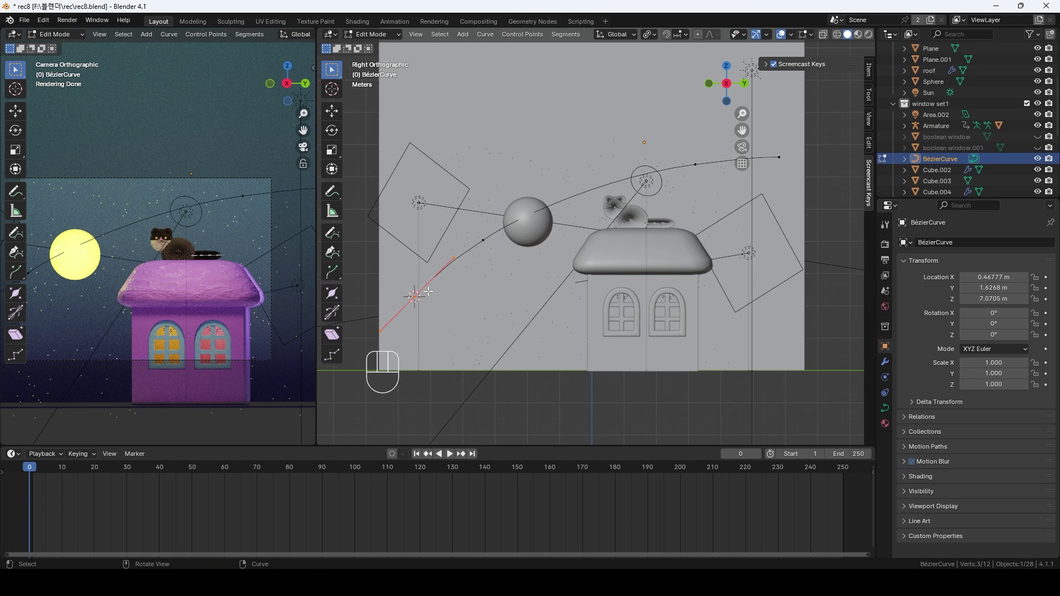
Set the Bézier curve's origin to the 3D cursor in Object Mode
key(a)
key(Tab)
right_click(463, 259)
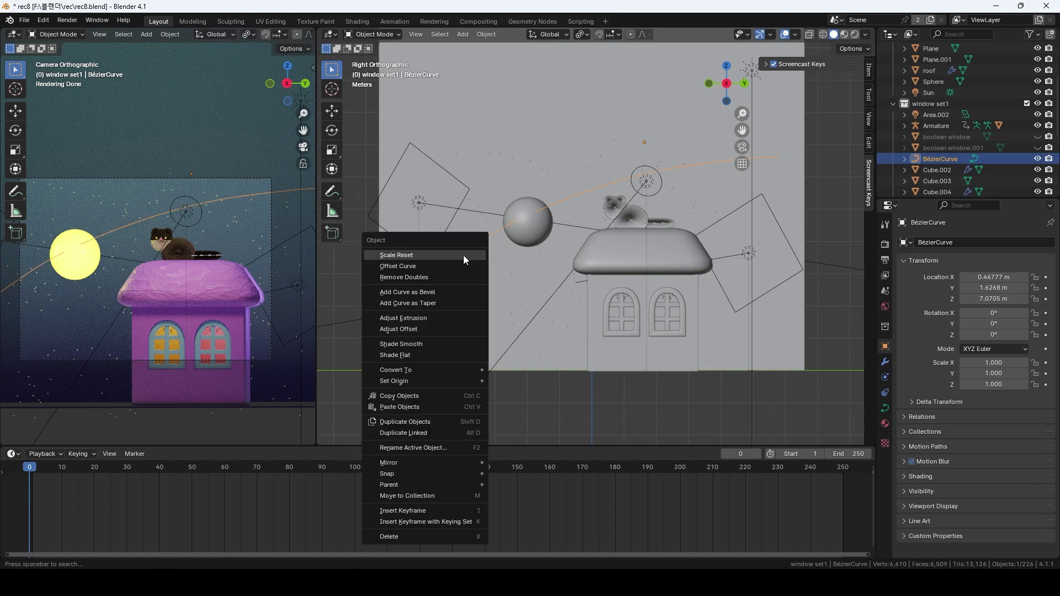
mouse_move(454, 379)
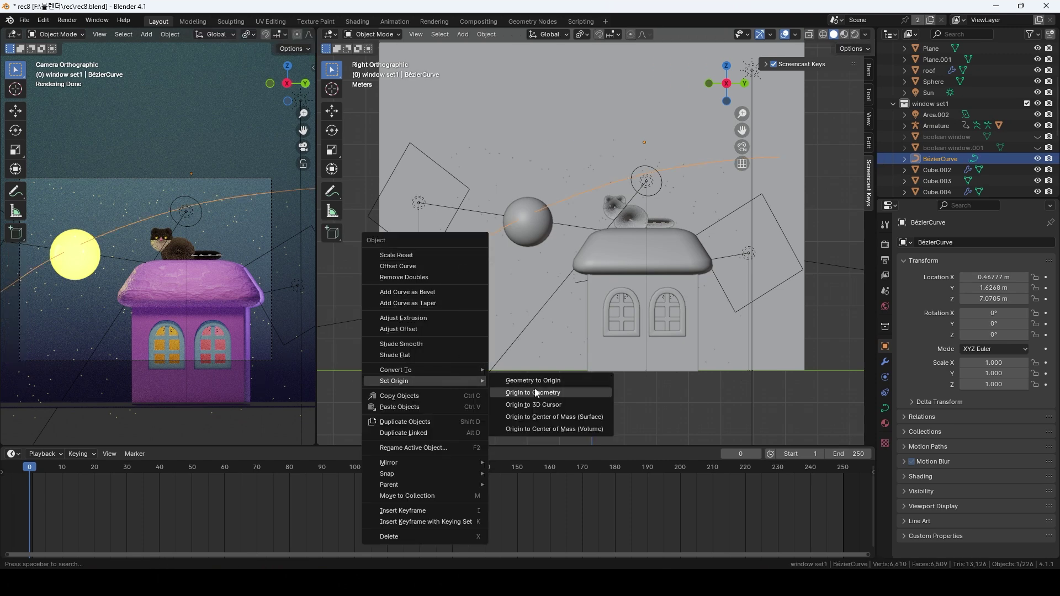
click(579, 407)
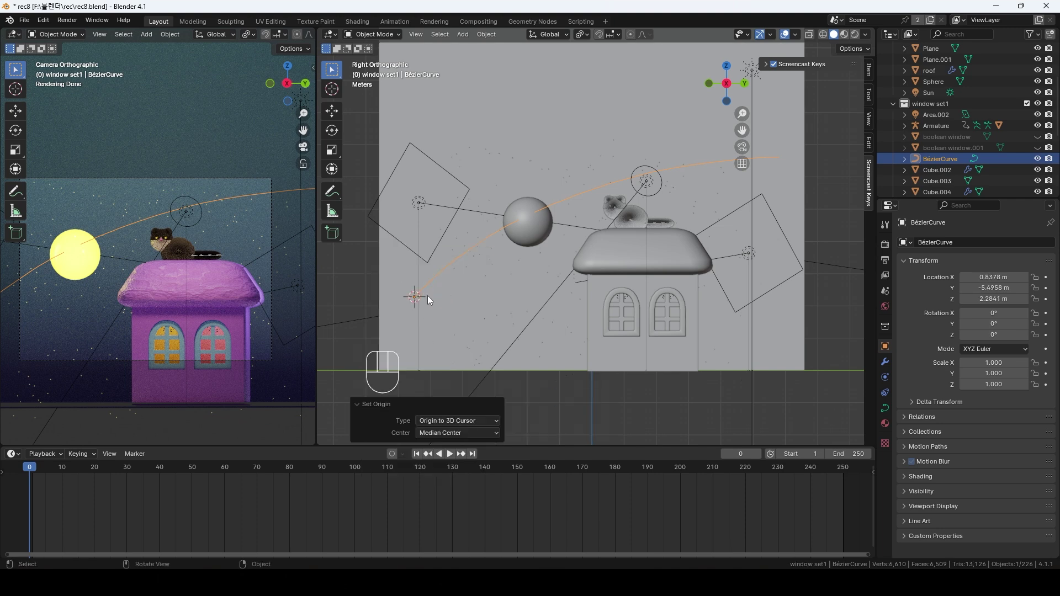
Set the sphere's origin to the 3D cursor and move its geometry to that origin
click(542, 230)
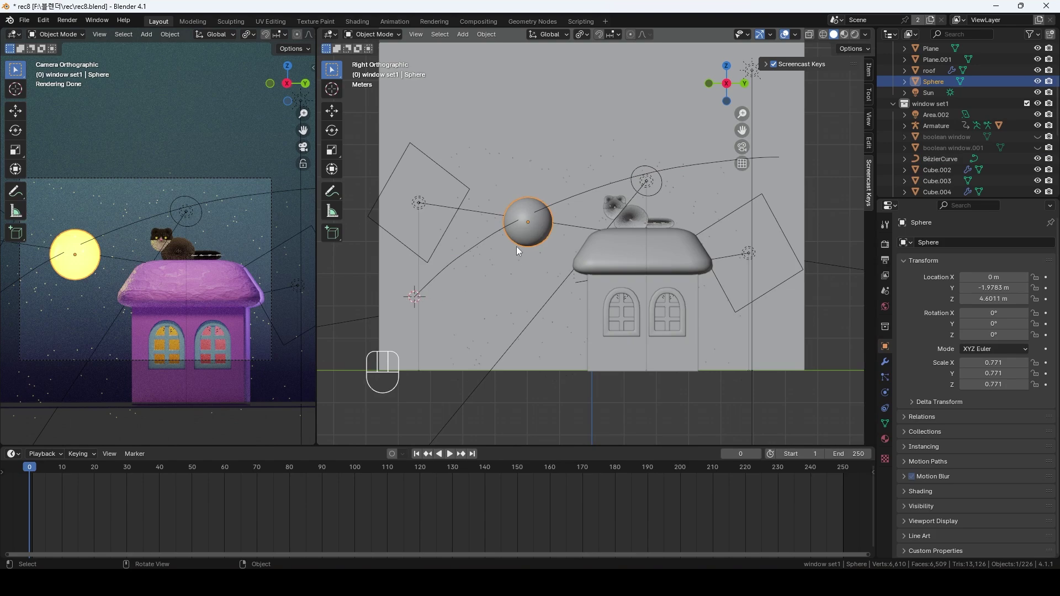
right_click(531, 230)
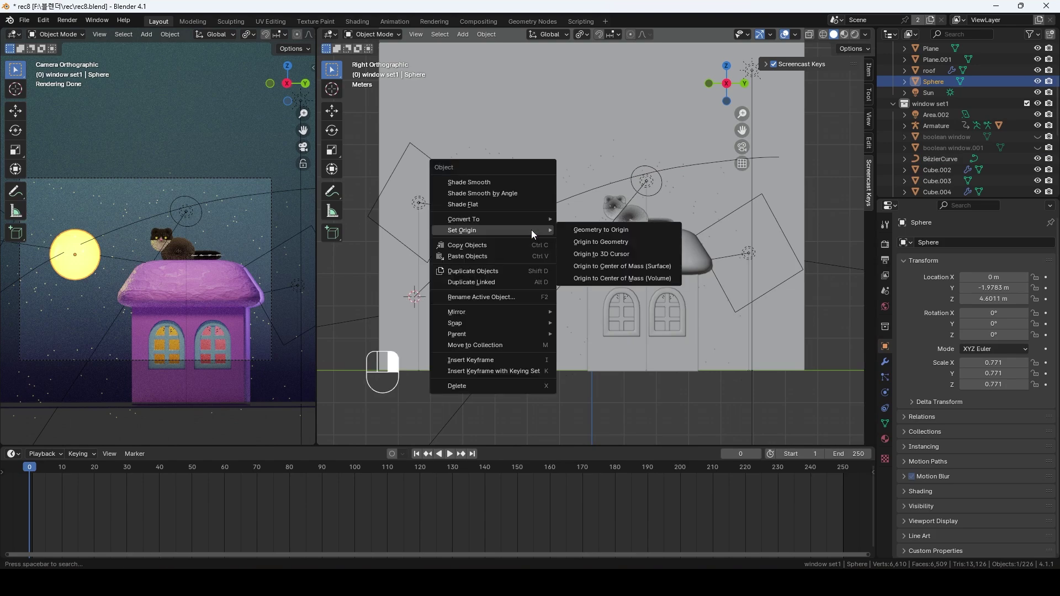
click(607, 260)
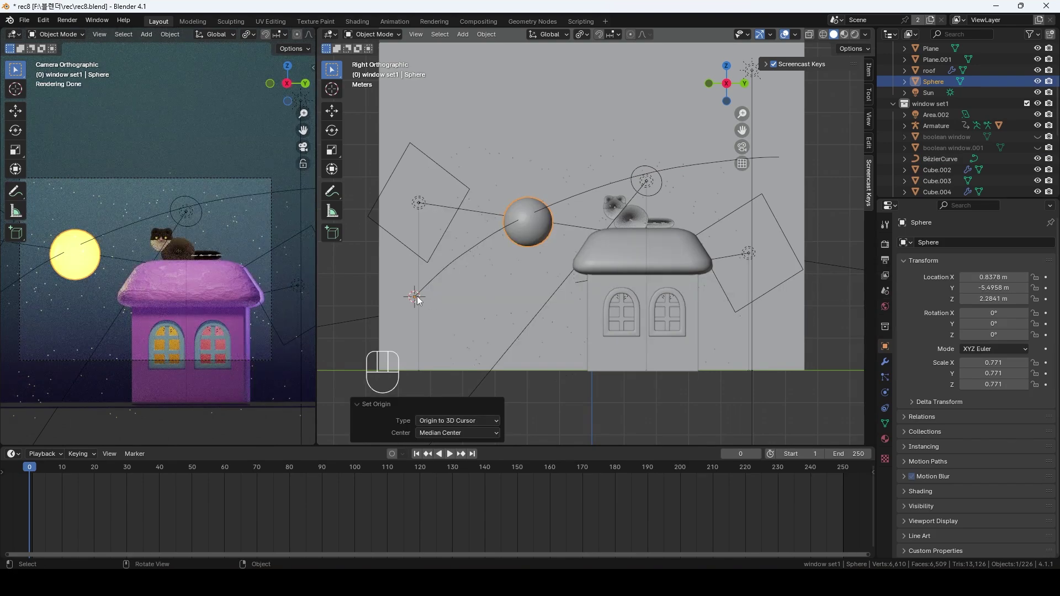
right_click(521, 231)
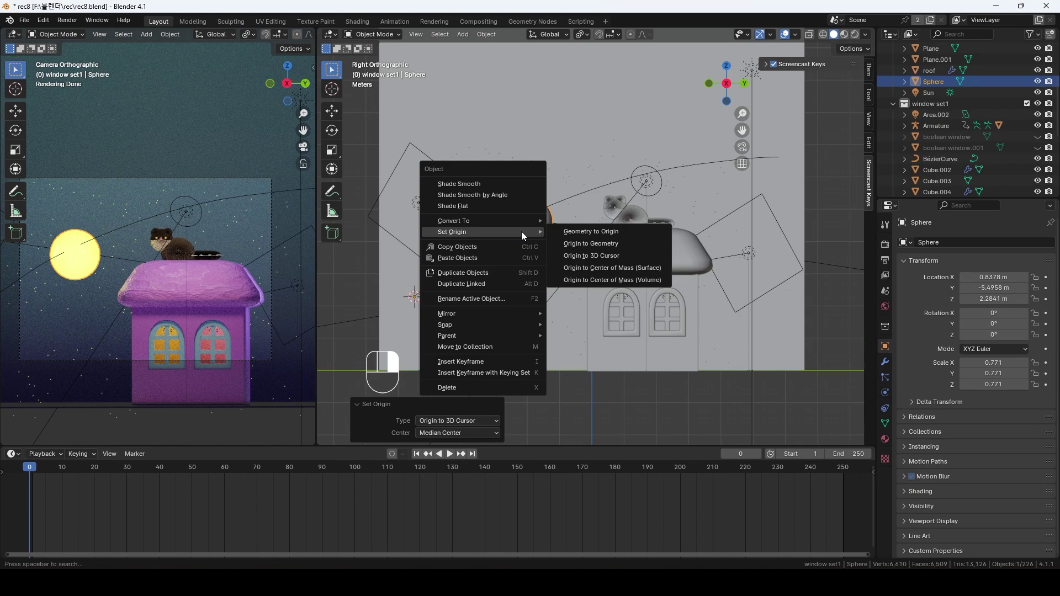
click(597, 231)
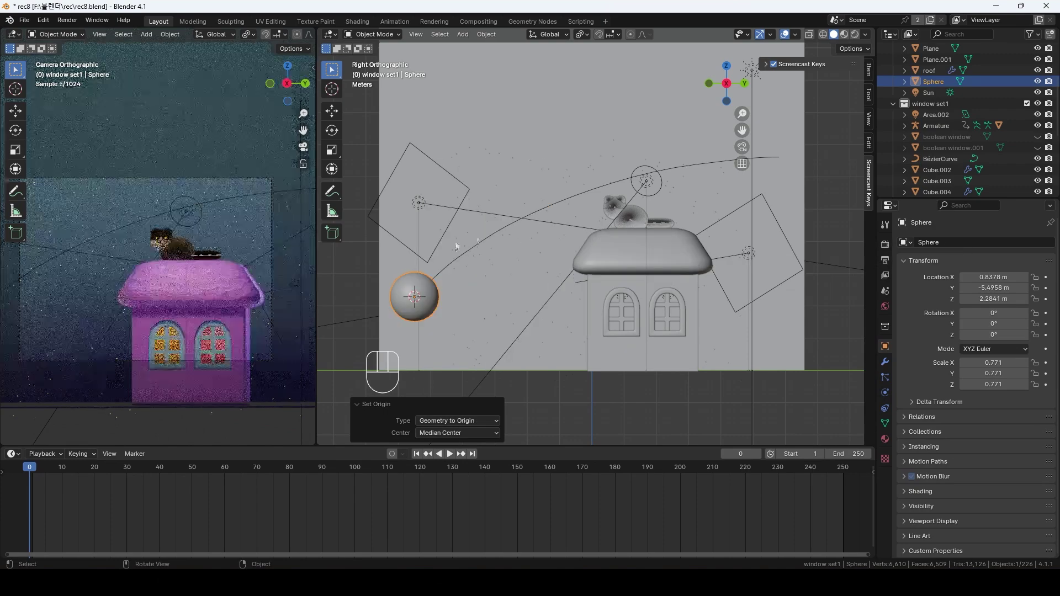
Parent the sphere to the Bézier curve with Follow Path, leaving Keep Transform off
click(427, 310)
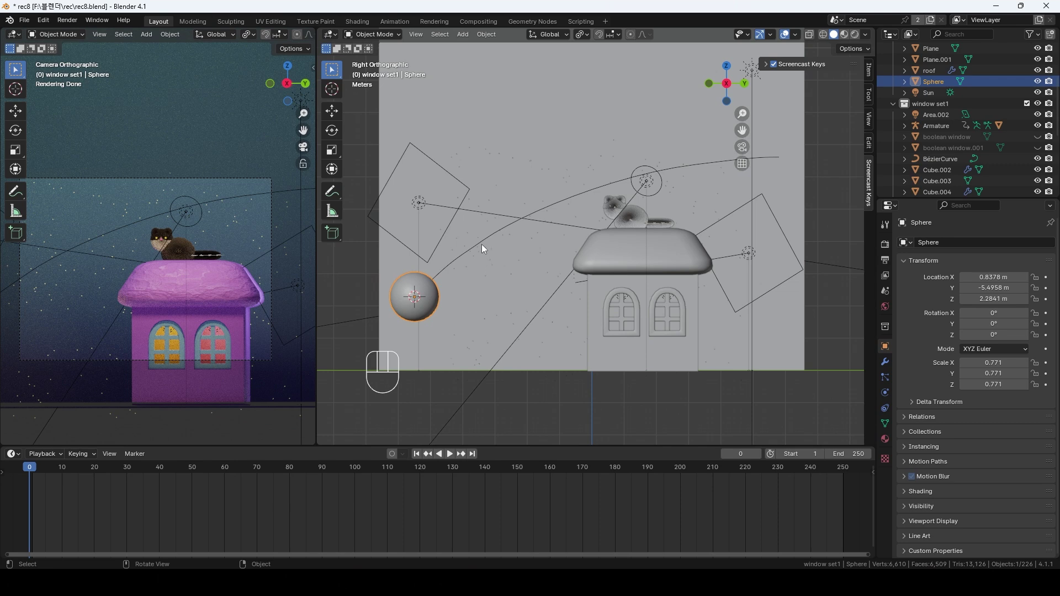
shift+click(481, 240)
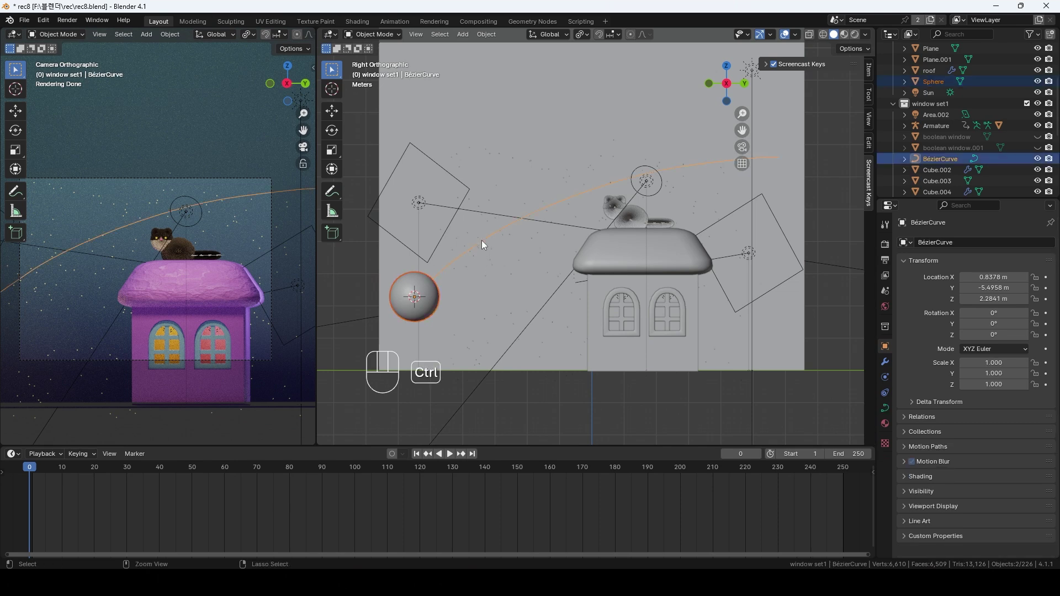
key(ctrl+p)
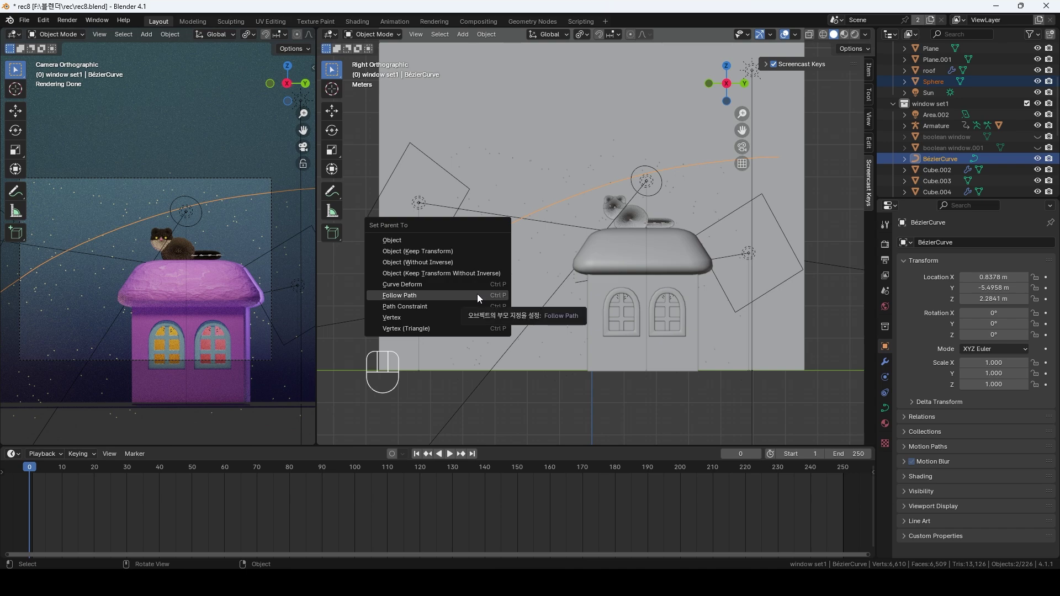
click(445, 296)
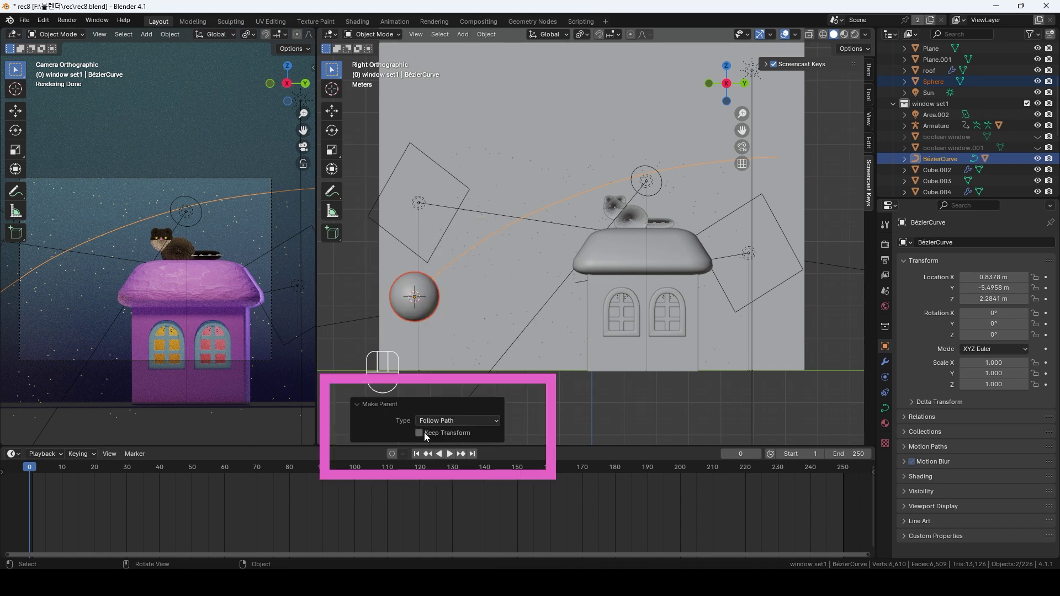
click(419, 433)
click(428, 434)
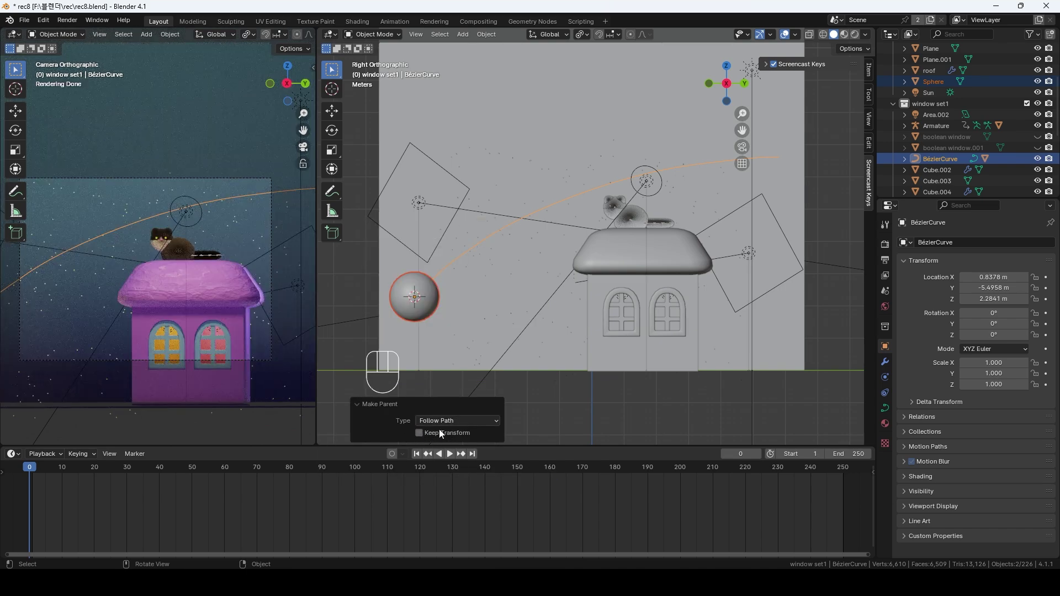
Play and scrub the animation to check the moon sphere's movement along the curve
click(287, 427)
key(space)
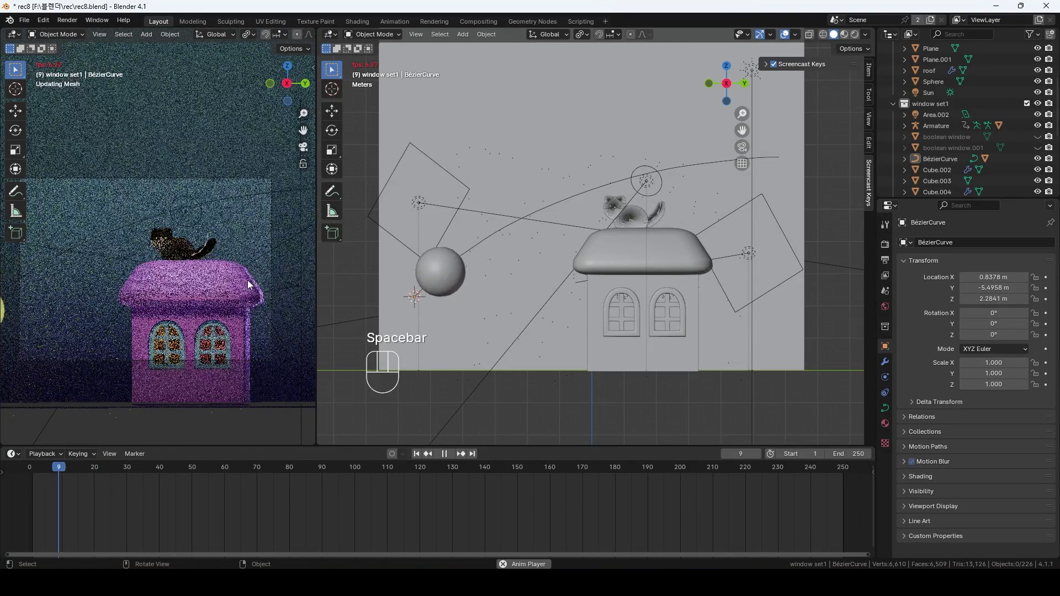
key(space)
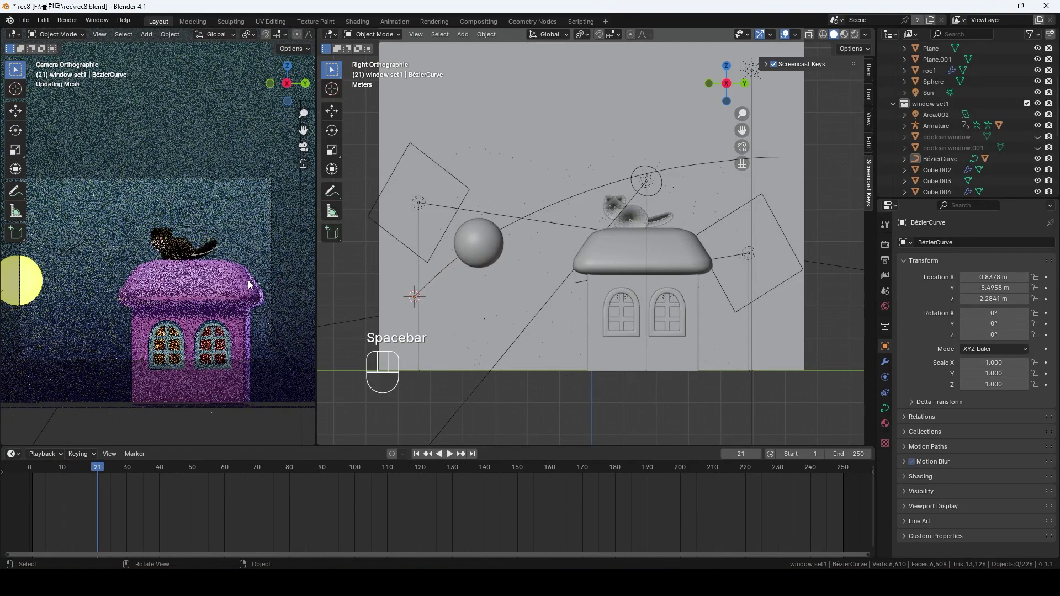
click(208, 468)
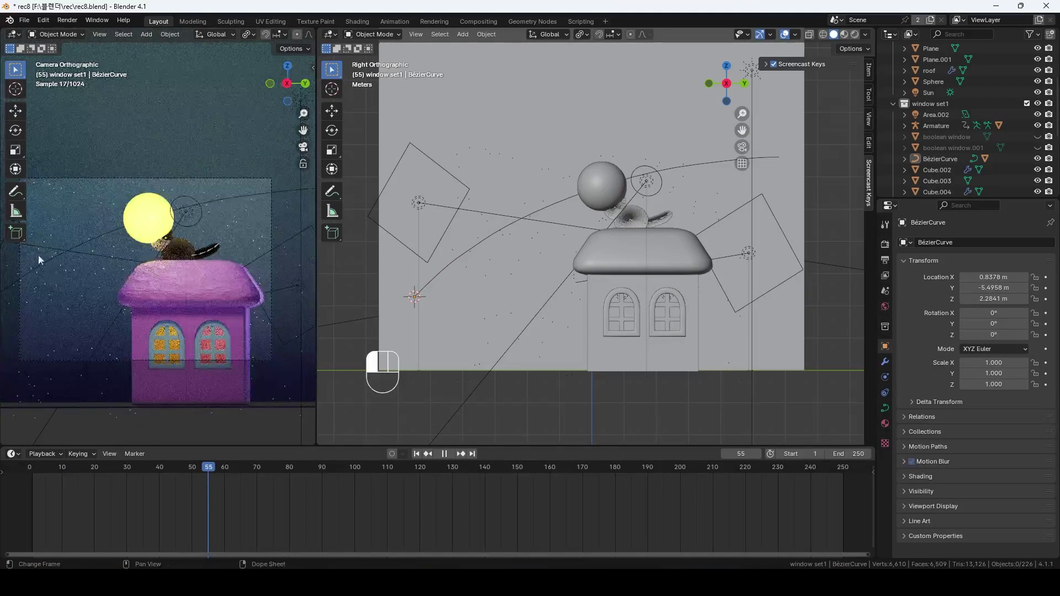
drag(221, 468, 284, 468)
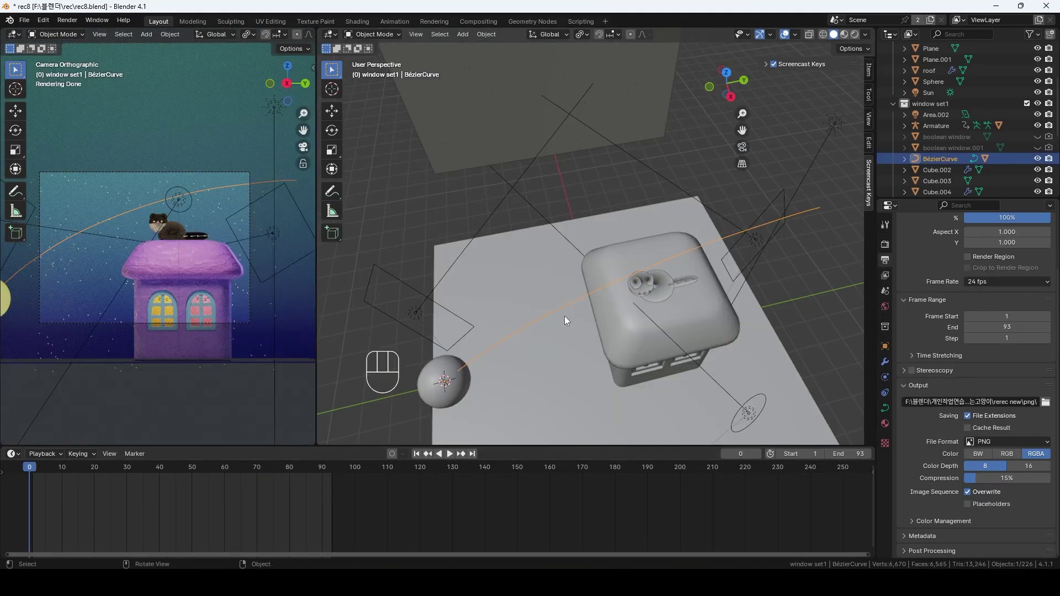
Move the Bézier curve -1.8236 m along X and scrub the timeline to check the moon's path
key(g)
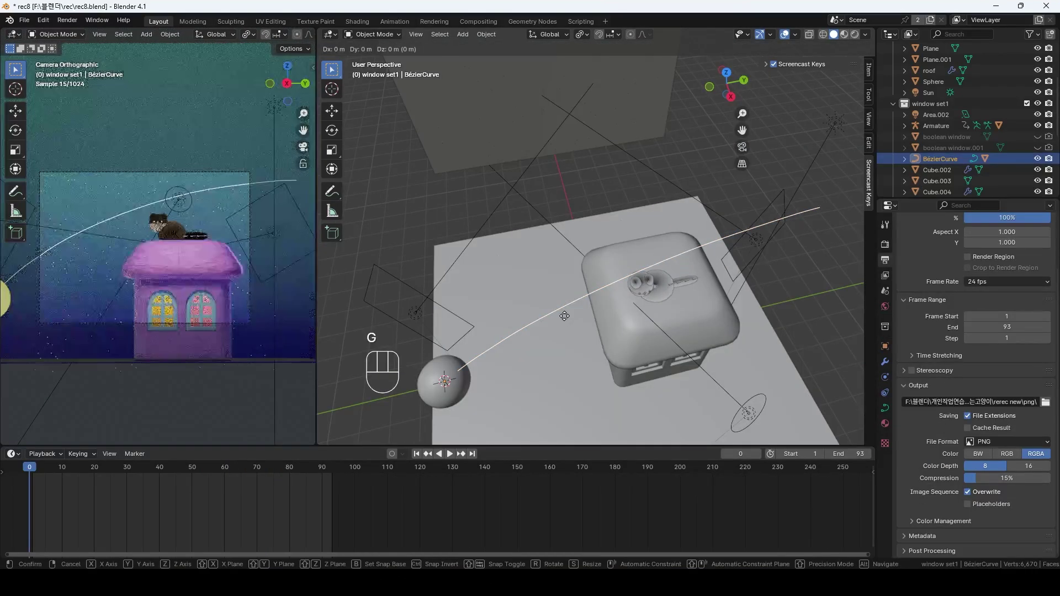
key(x)
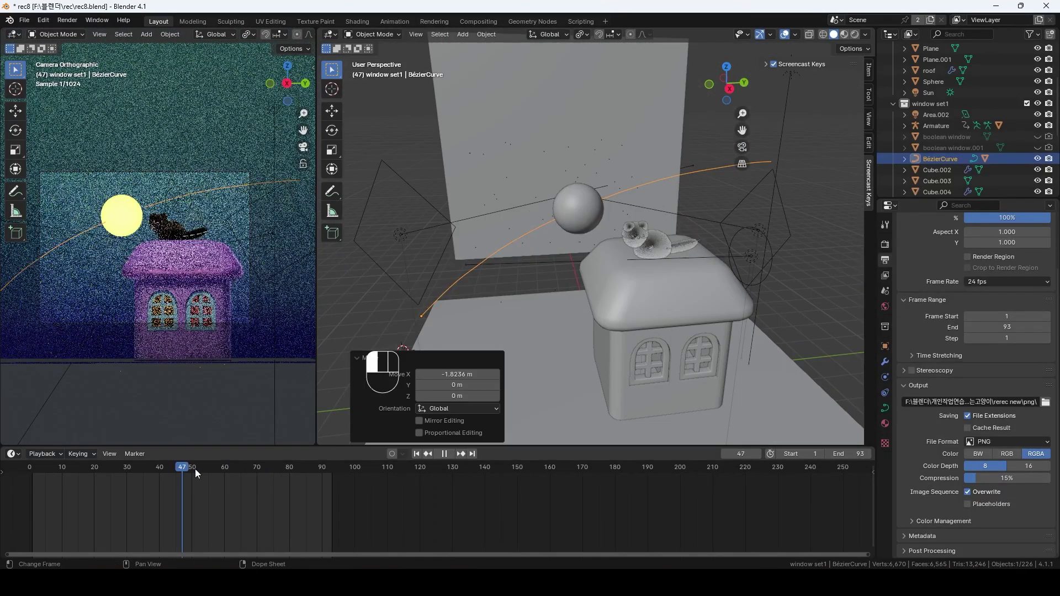
drag(194, 469, 230, 469)
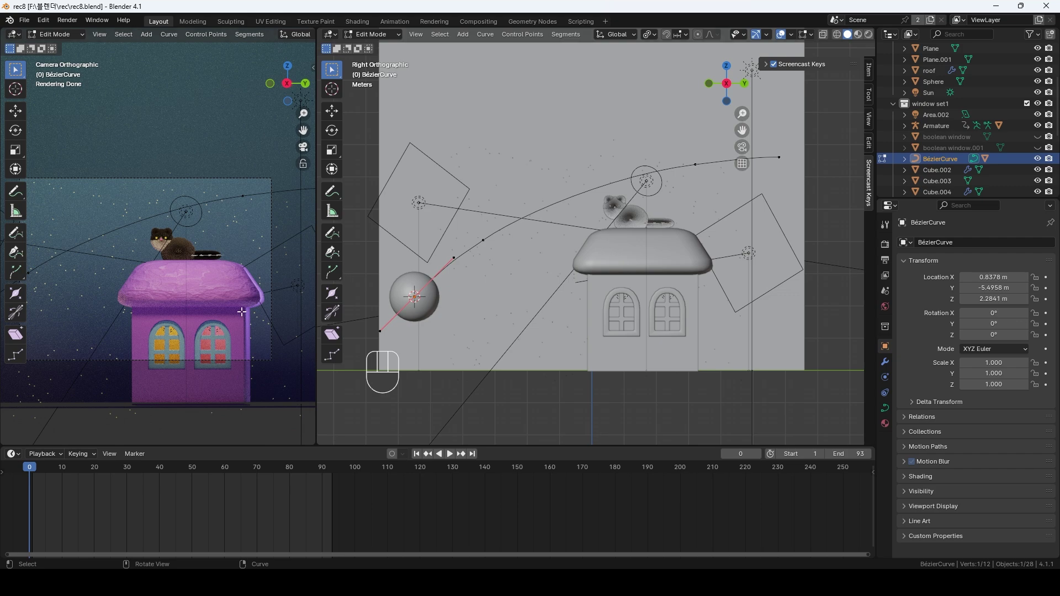
Render the current frame to inspect the house and cat, and close the render window
scroll(241, 312, down, 1)
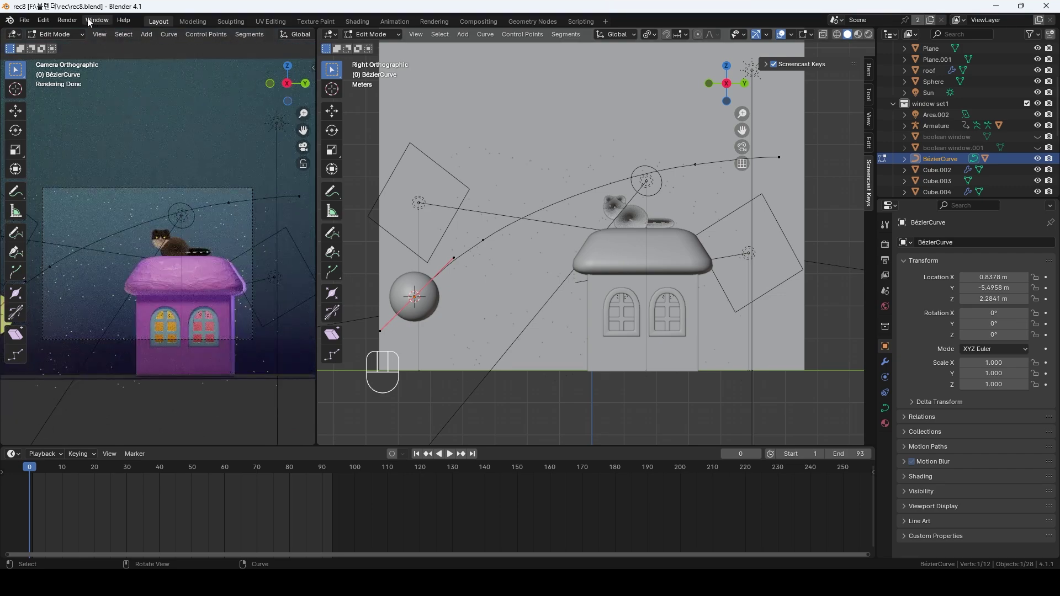
click(67, 20)
click(75, 30)
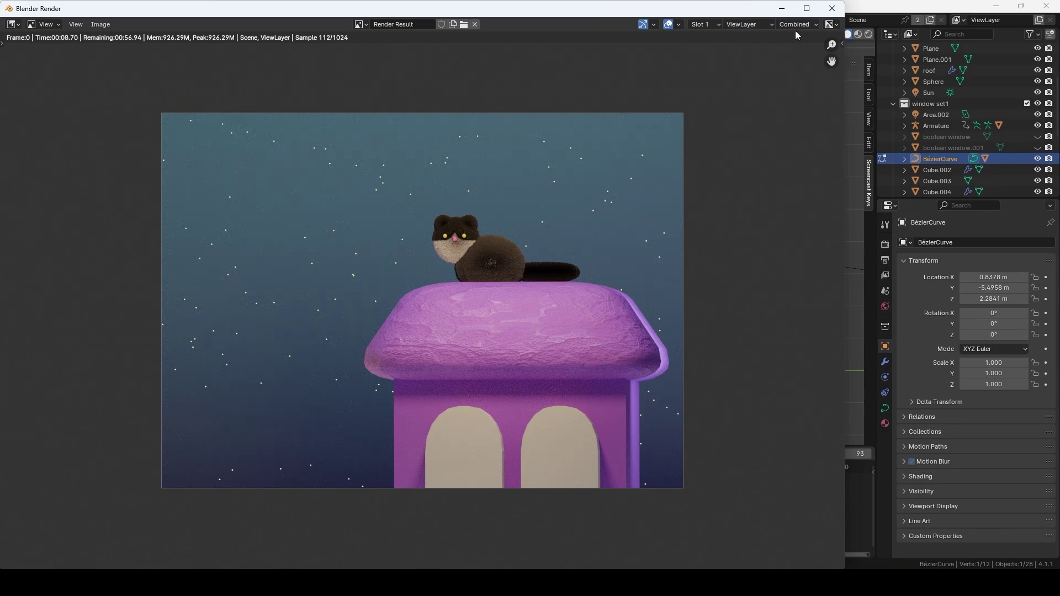
click(832, 8)
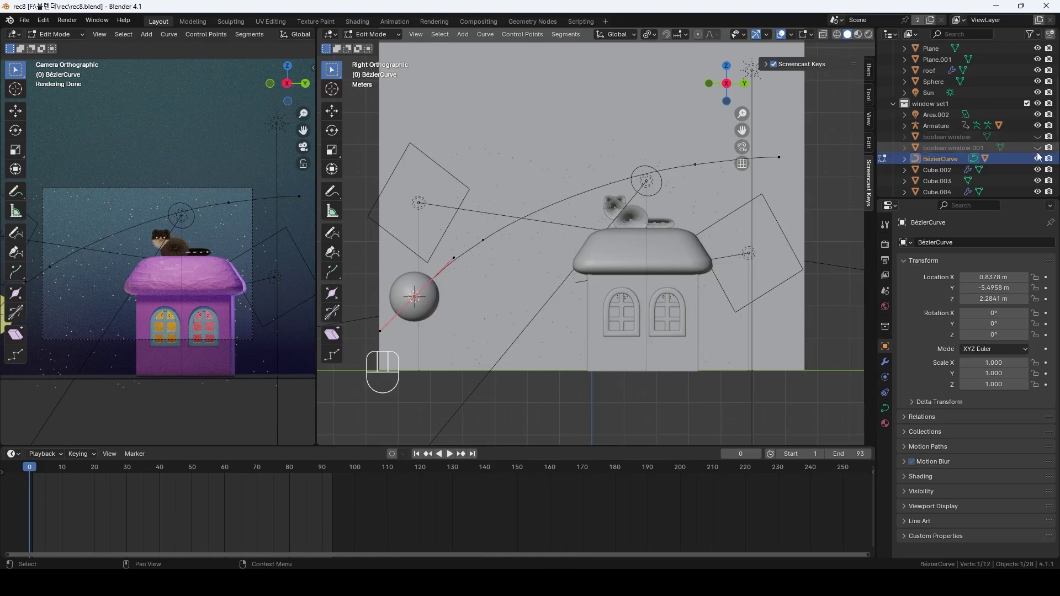
Disable both boolean window objects in renders, render the frame again to check the windows, and close the result
click(1049, 138)
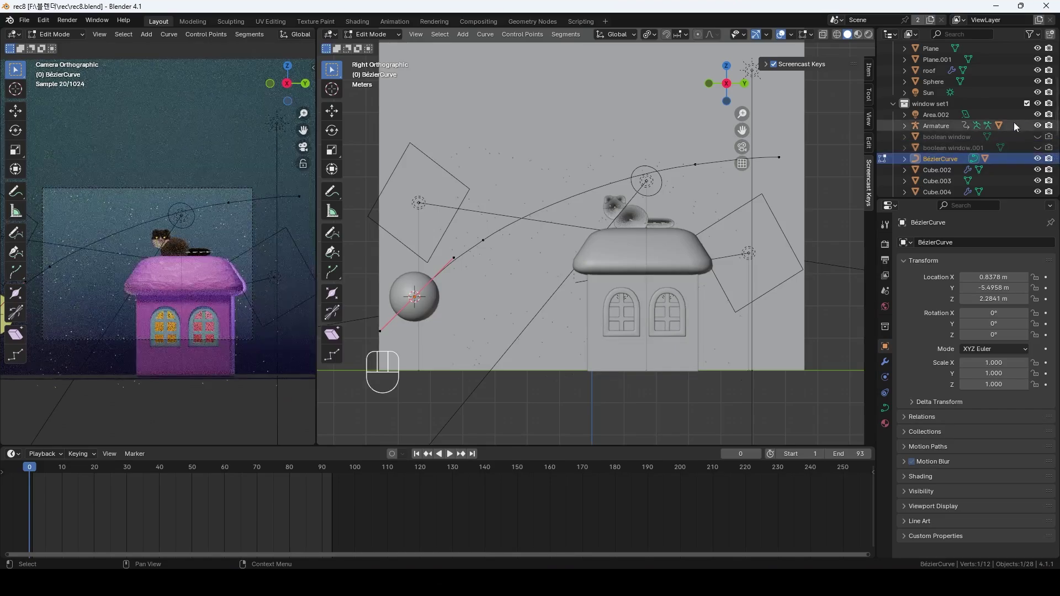
click(69, 20)
click(86, 32)
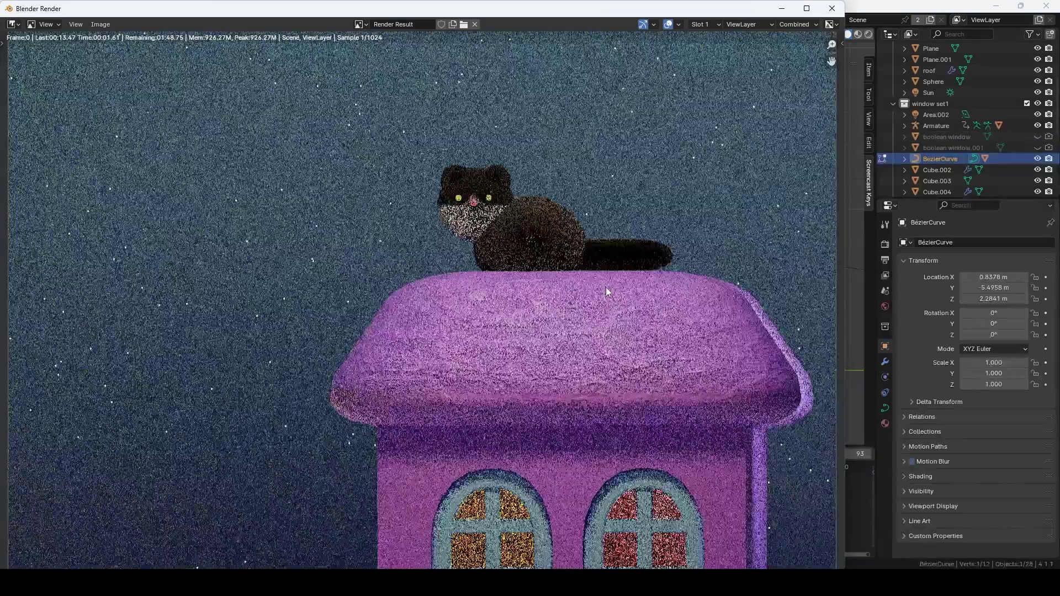
scroll(524, 364, down, 2)
click(833, 9)
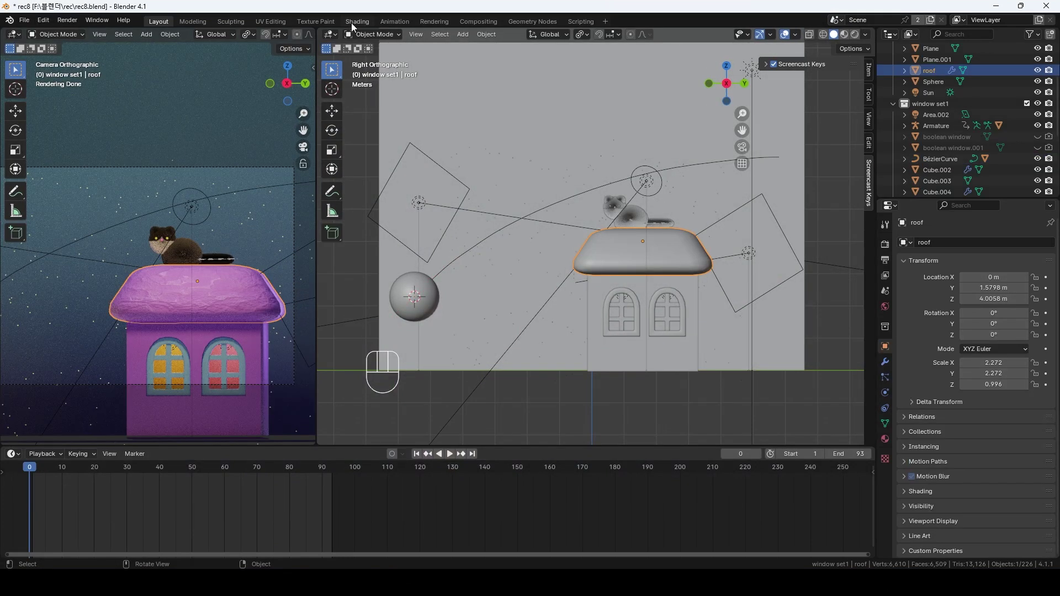
Copy the roof's texture nodes into the house body's material, connecting Color Ramp to Roughness and Bump to the shader's Normal
click(358, 22)
mouse_move(497, 165)
middle_down()
mouse_move(531, 207)
mouse_move(551, 206)
middle_up()
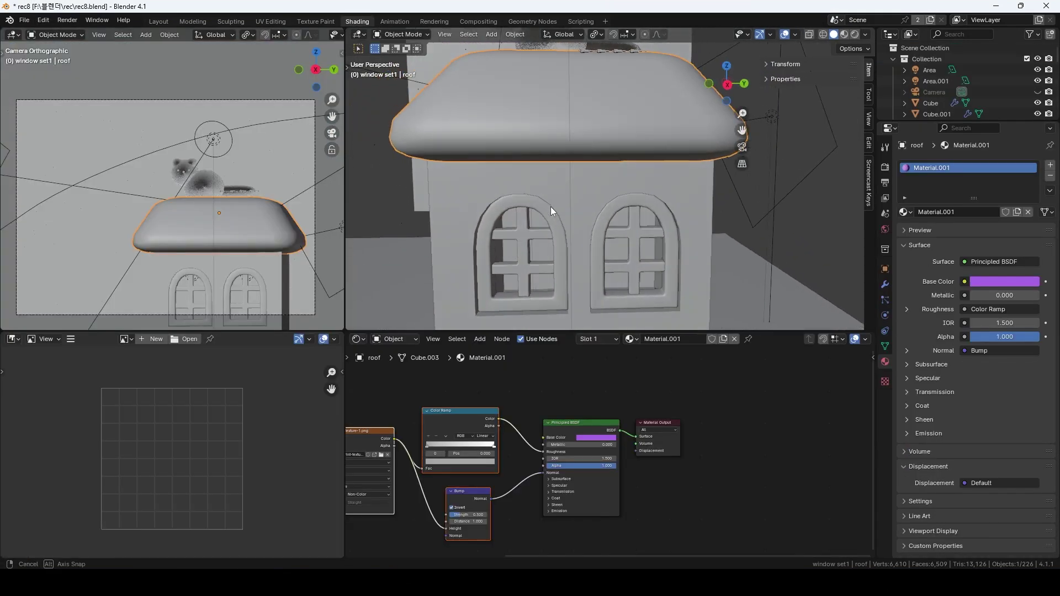
scroll(551, 207, down, 3)
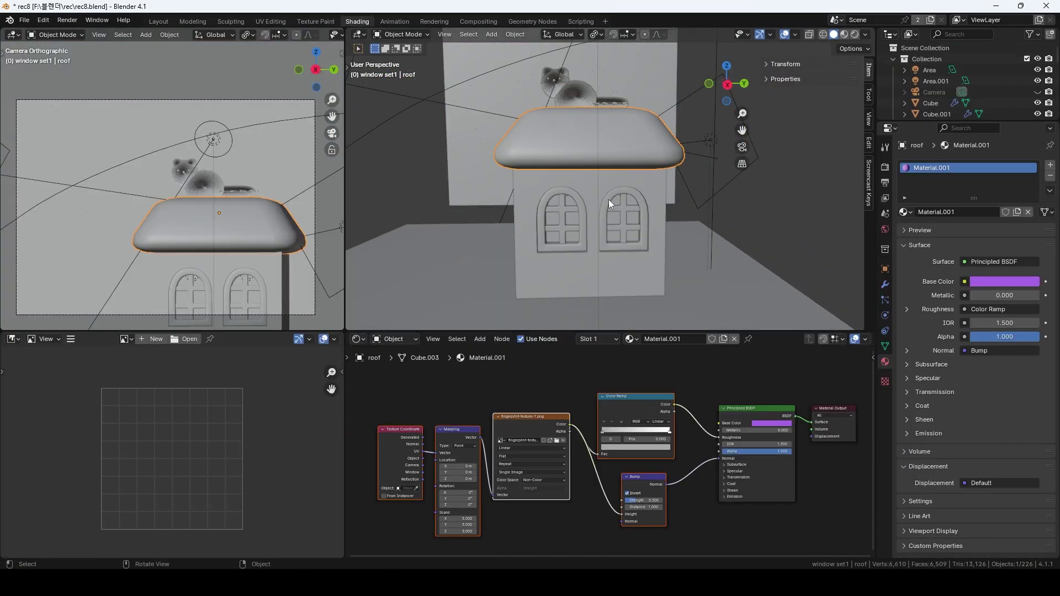
click(681, 519)
drag(645, 371, 409, 537)
click(594, 282)
key(ctrl+v)
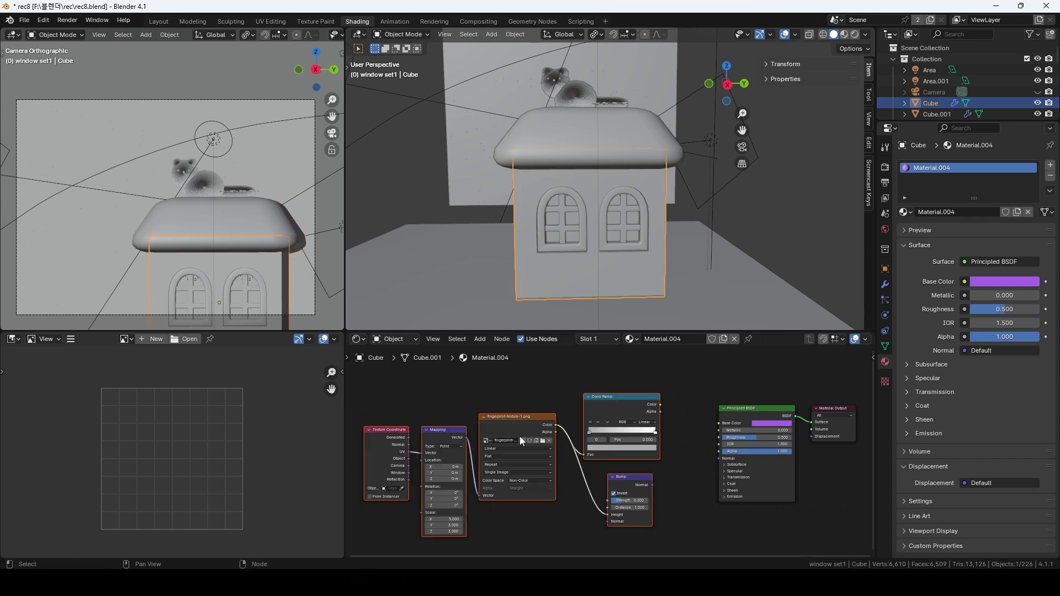
drag(660, 404, 720, 437)
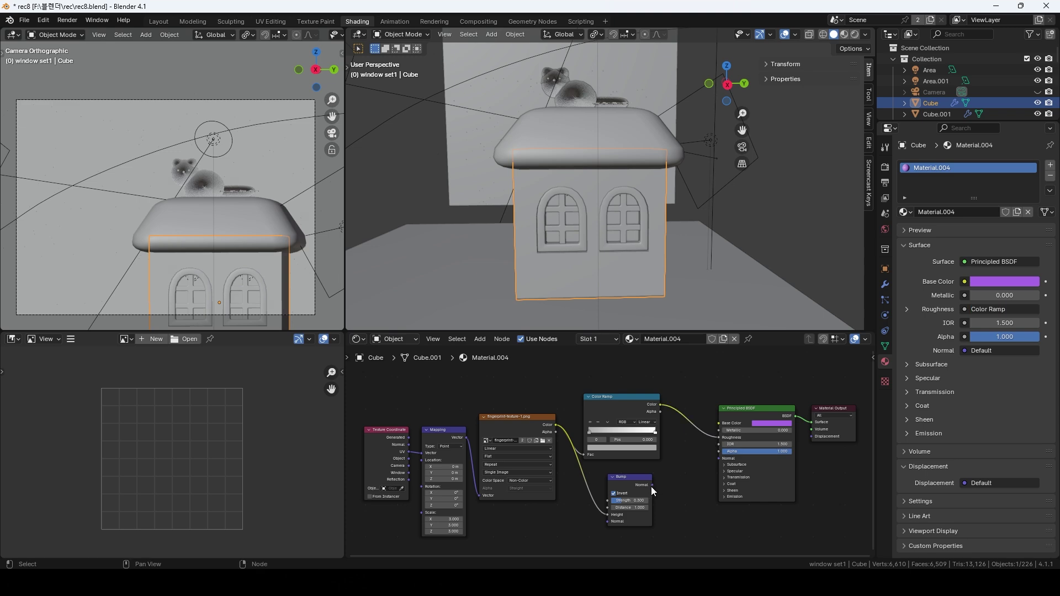
drag(652, 485, 719, 458)
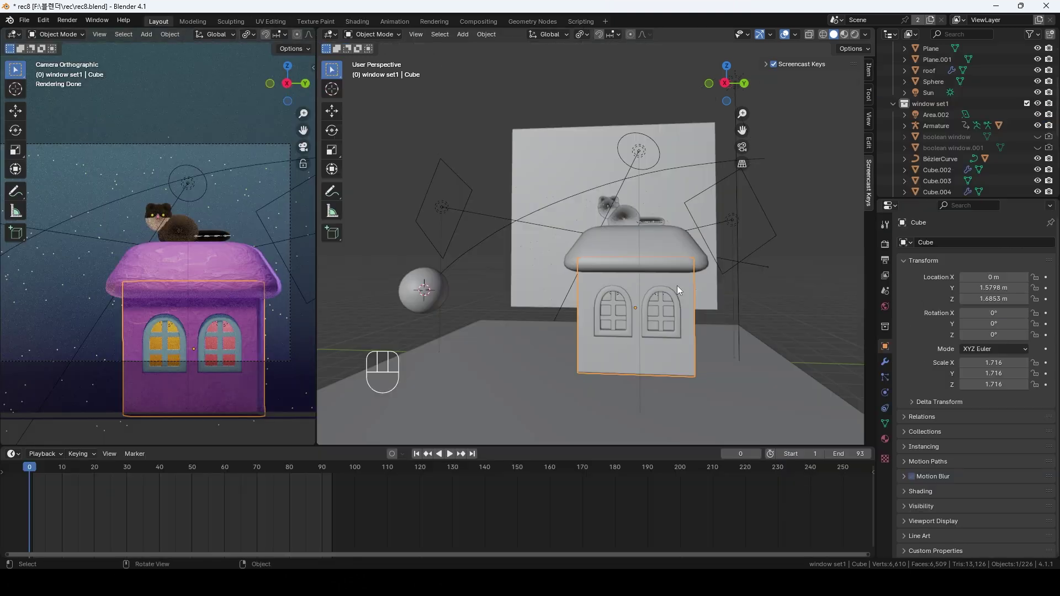
Bevel the vertical corner edges of the house body by about 0.14 m with 7 segments
key(Tab)
key(2)
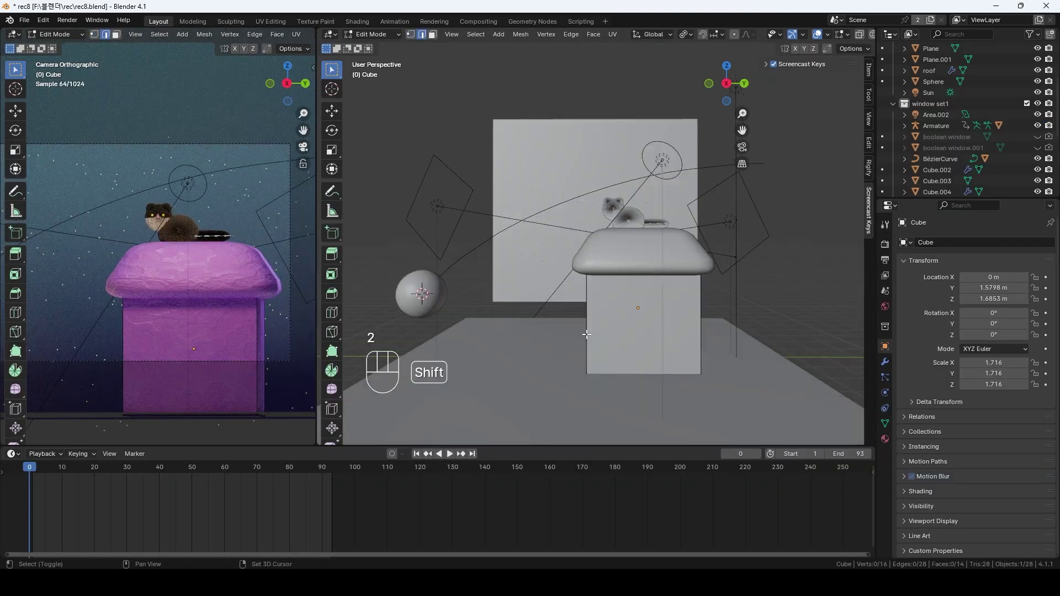
shift+click(586, 335)
shift+click(701, 343)
middle_drag(712, 344, 630, 343)
shift+click(628, 343)
middle_drag(469, 336, 646, 348)
key(ctrl+b)
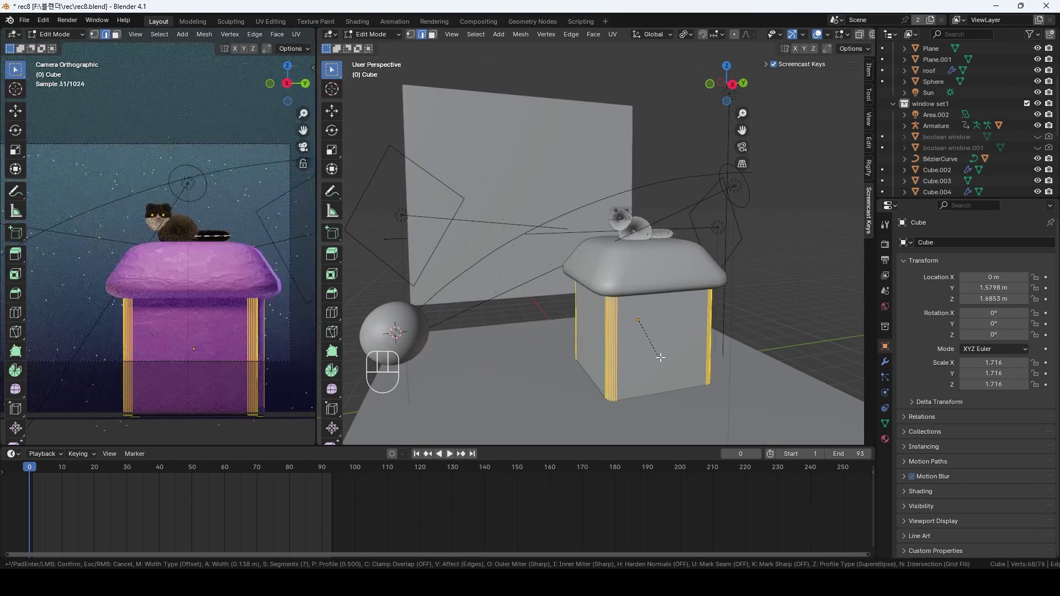
click(663, 358)
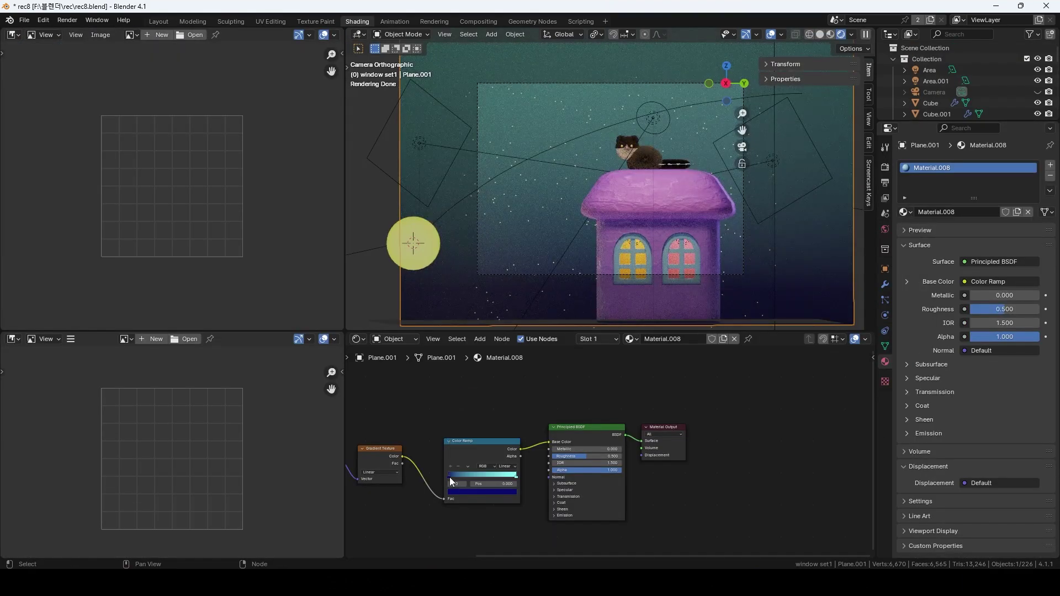
Brighten the dark blue stop at position 0 in the background plane's Color Ramp
click(449, 477)
click(480, 491)
drag(511, 423, 512, 408)
Enable Use Curves in the render color management and raise the combined curve with a point at X 0.77574, Y 0.87500
click(158, 21)
click(885, 244)
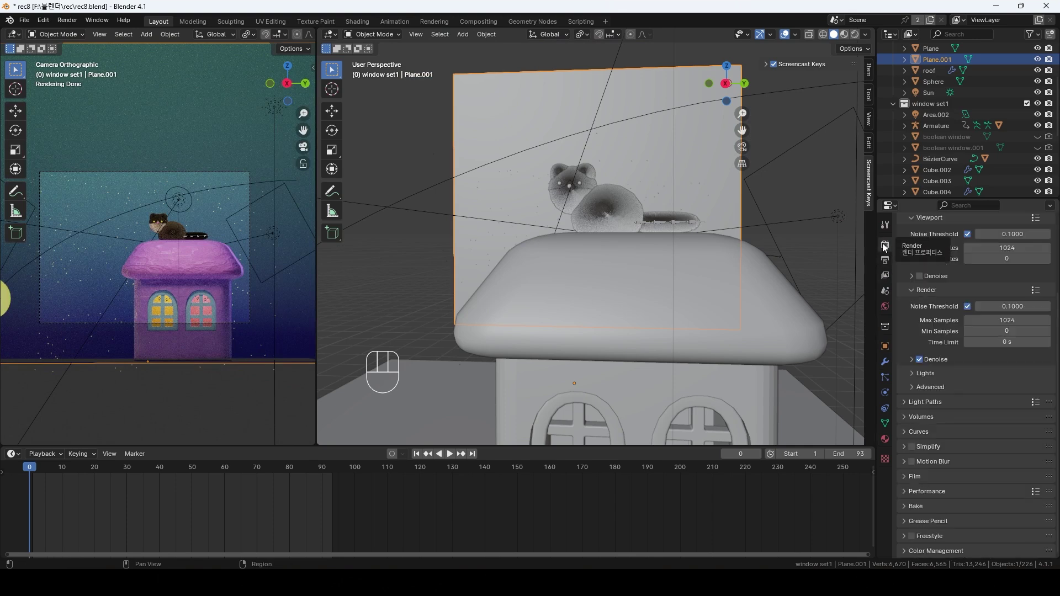
click(905, 550)
scroll(979, 505, down, 5)
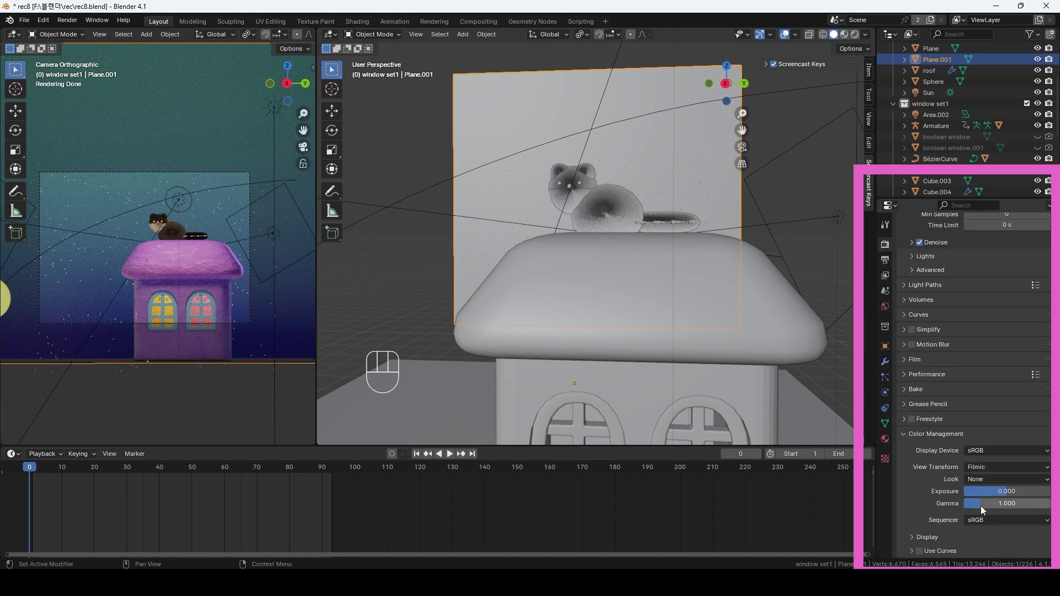
click(918, 550)
scroll(999, 520, down, 7)
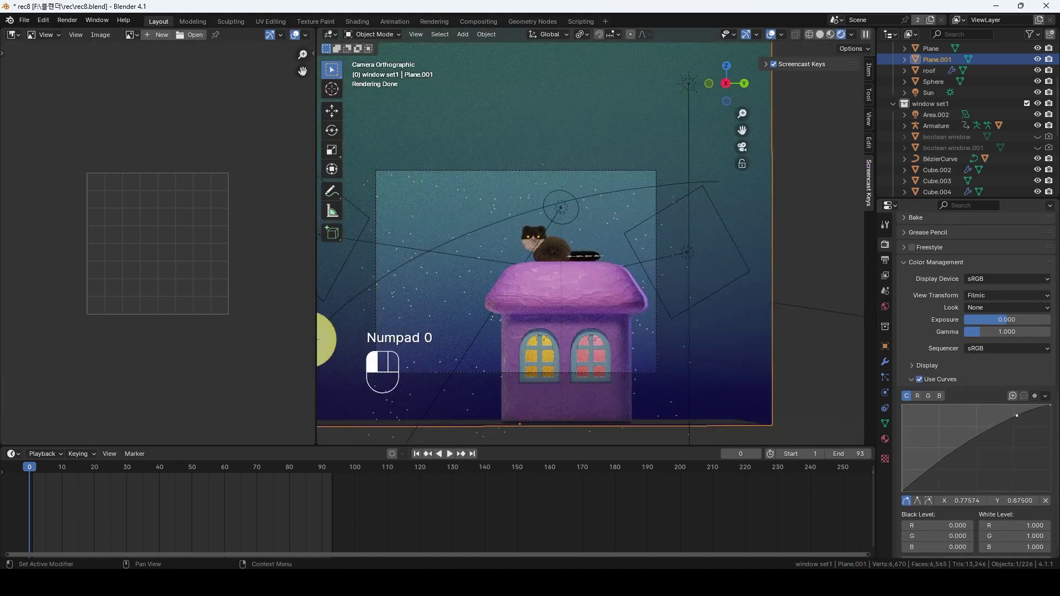
Undo the last color curve change and save the file
key(ctrl+z)
key(ctrl+s)
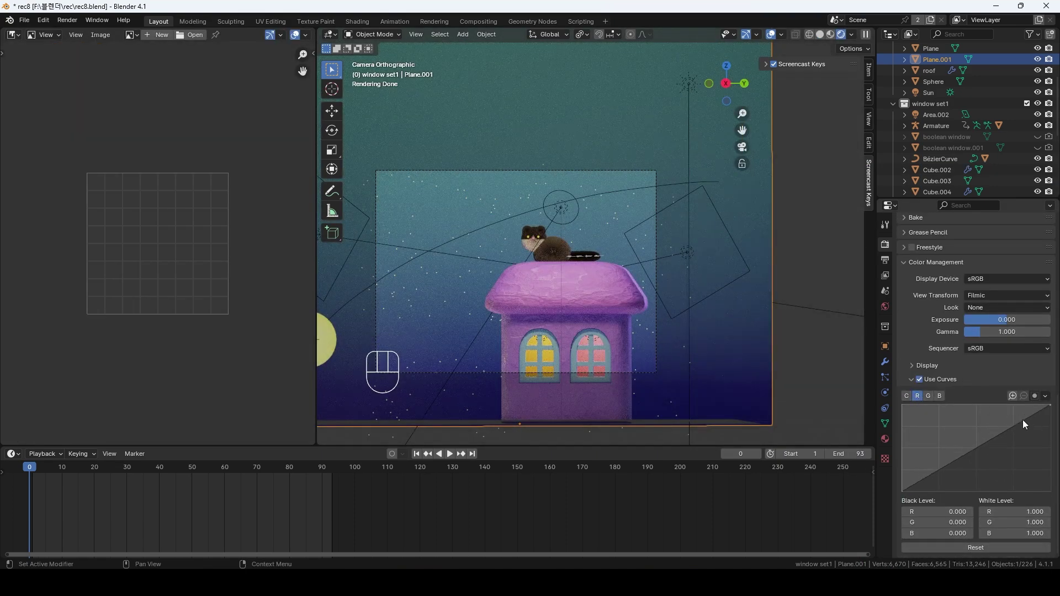
scroll(923, 280, up, 8)
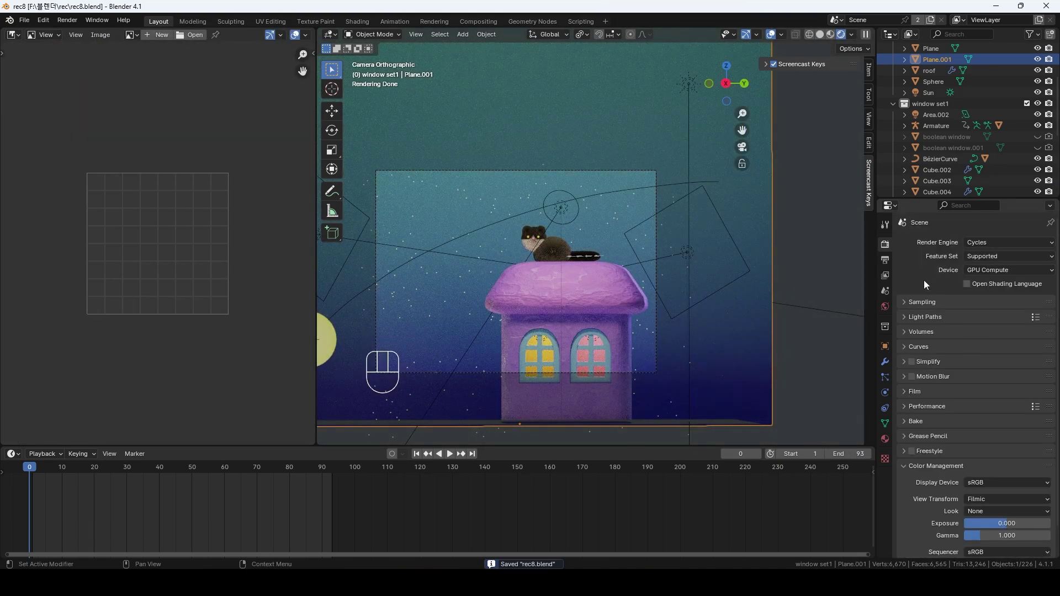
Set the render output format to PNG and choose the png folder inside rerec new as the output path
click(885, 262)
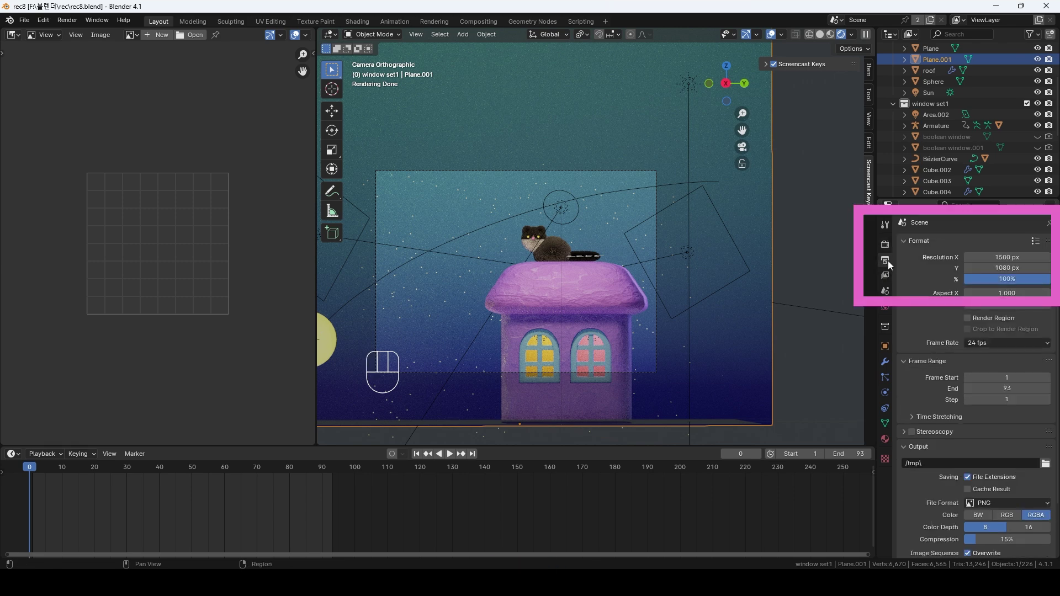
scroll(1029, 473, down, 3)
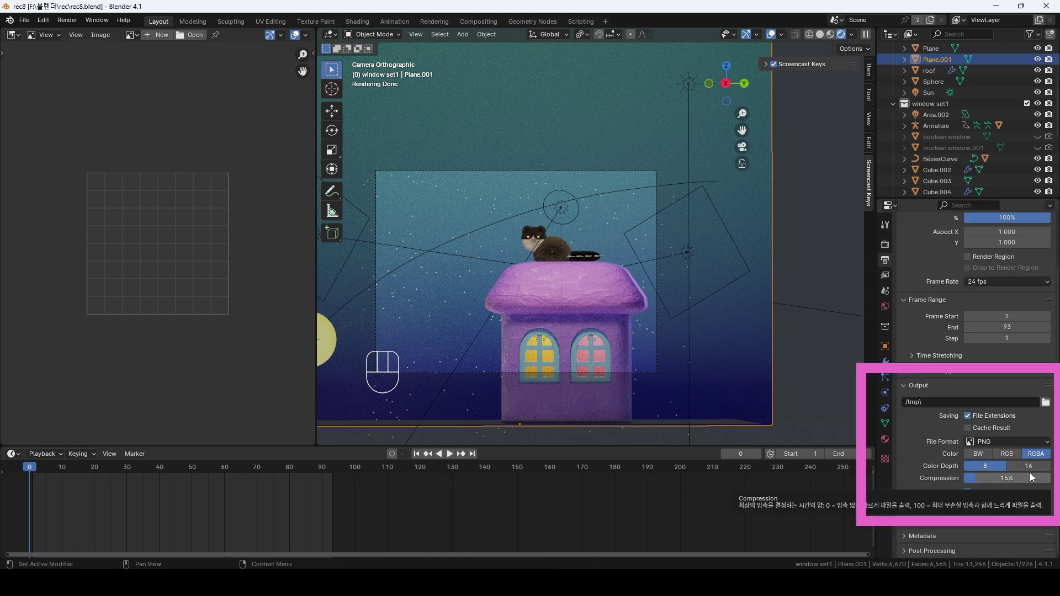
click(1012, 442)
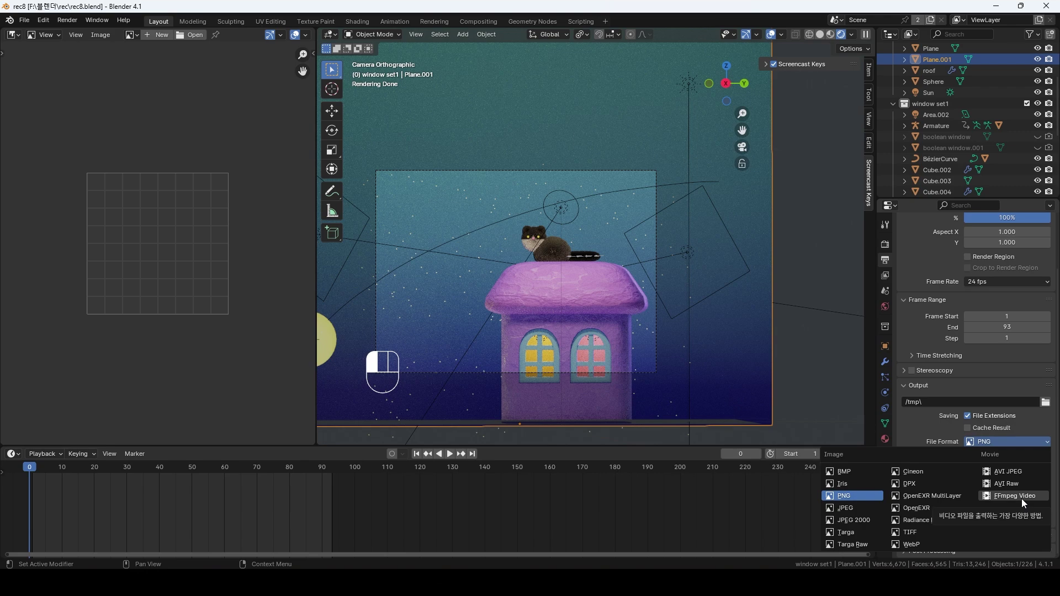
click(853, 497)
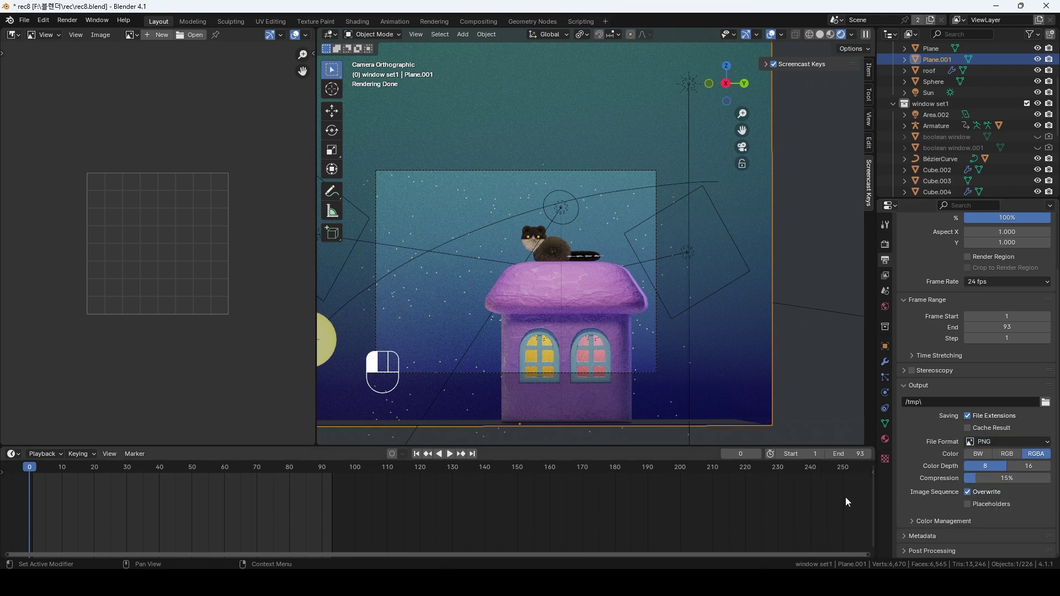
scroll(971, 463, up, 3)
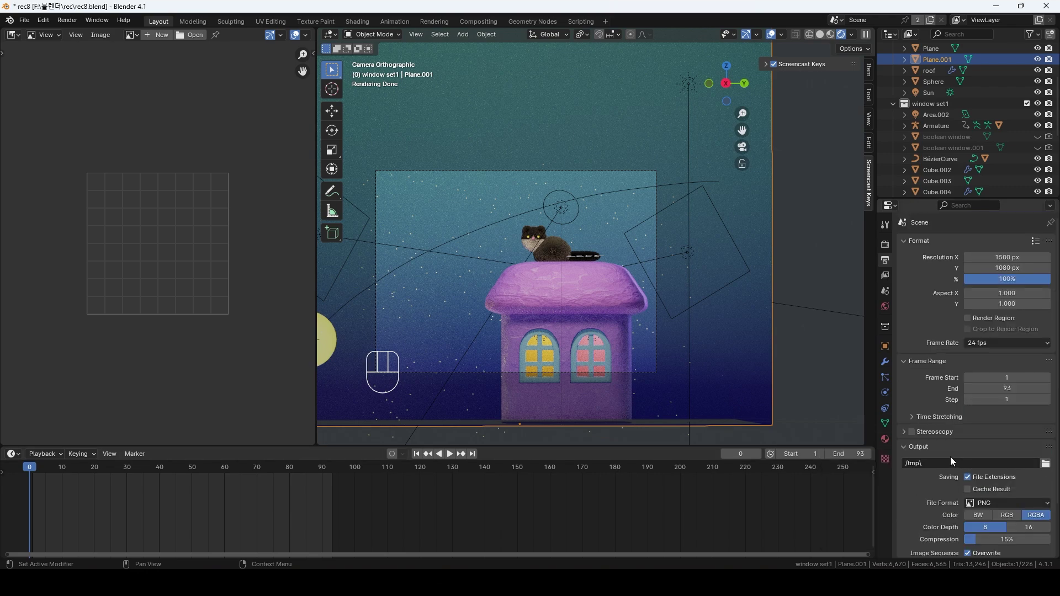
scroll(950, 461, down, 3)
click(1045, 402)
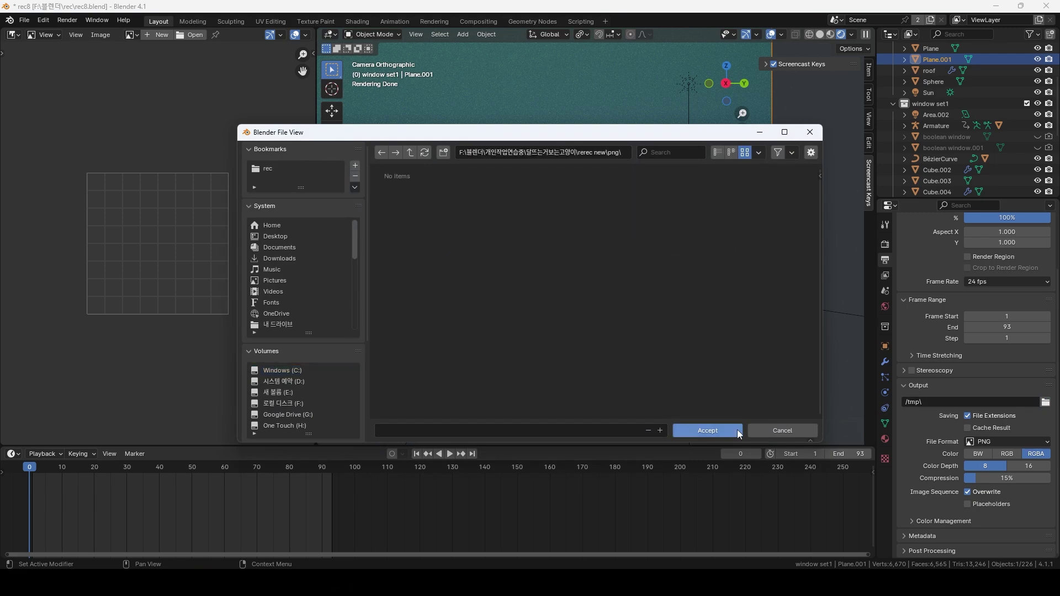
click(709, 430)
Render the animation as an image sequence and close the render window when it is complete
click(67, 20)
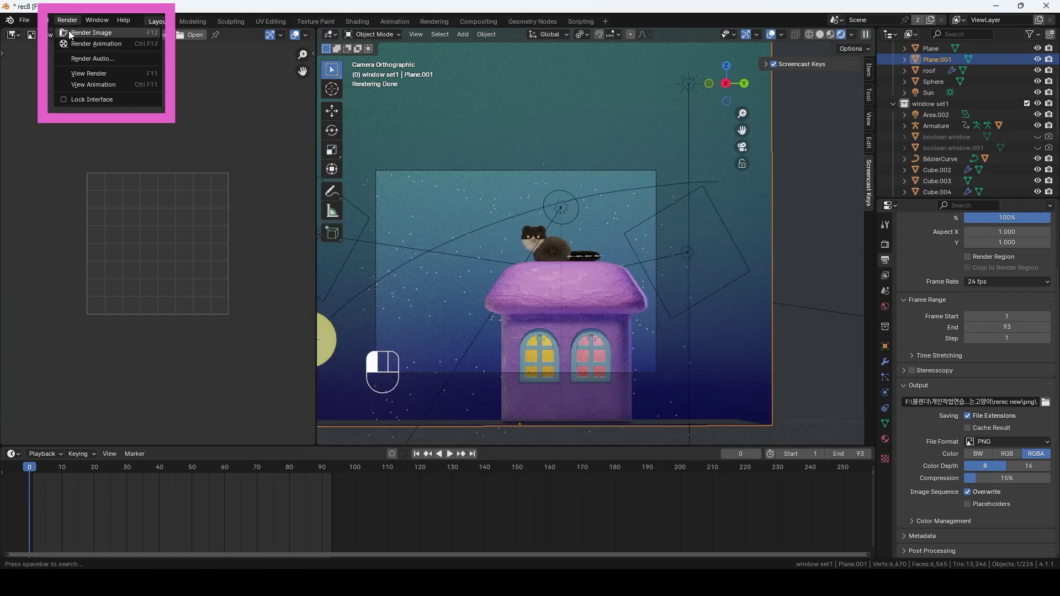
click(112, 43)
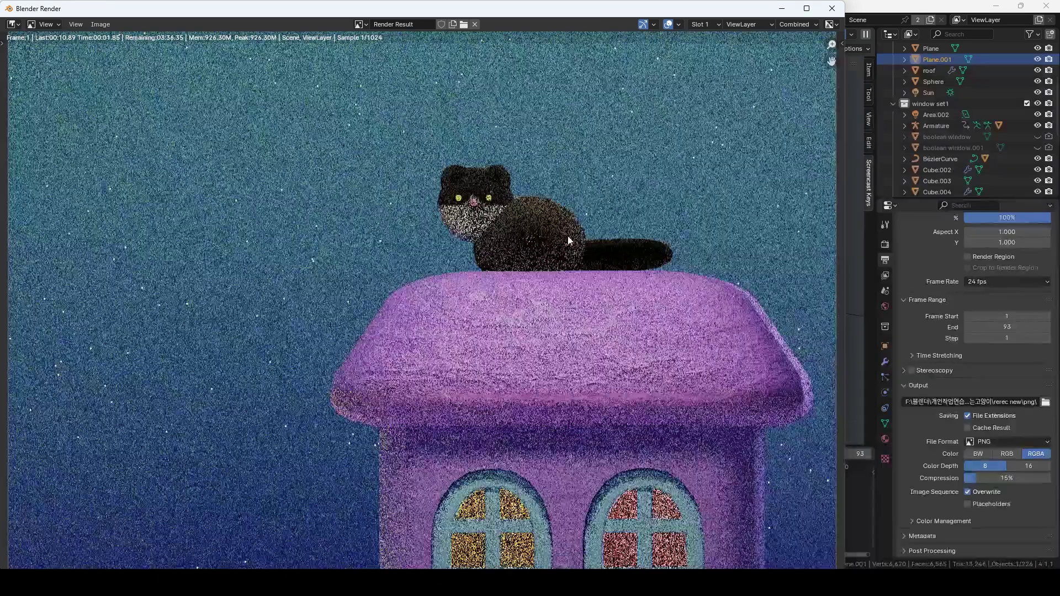
key(Home)
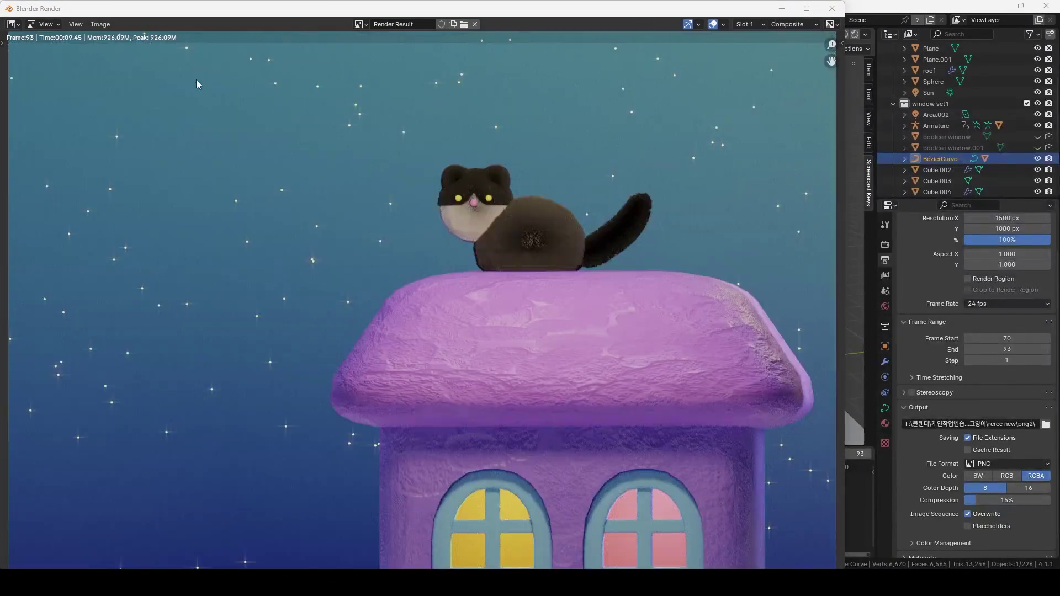
click(831, 8)
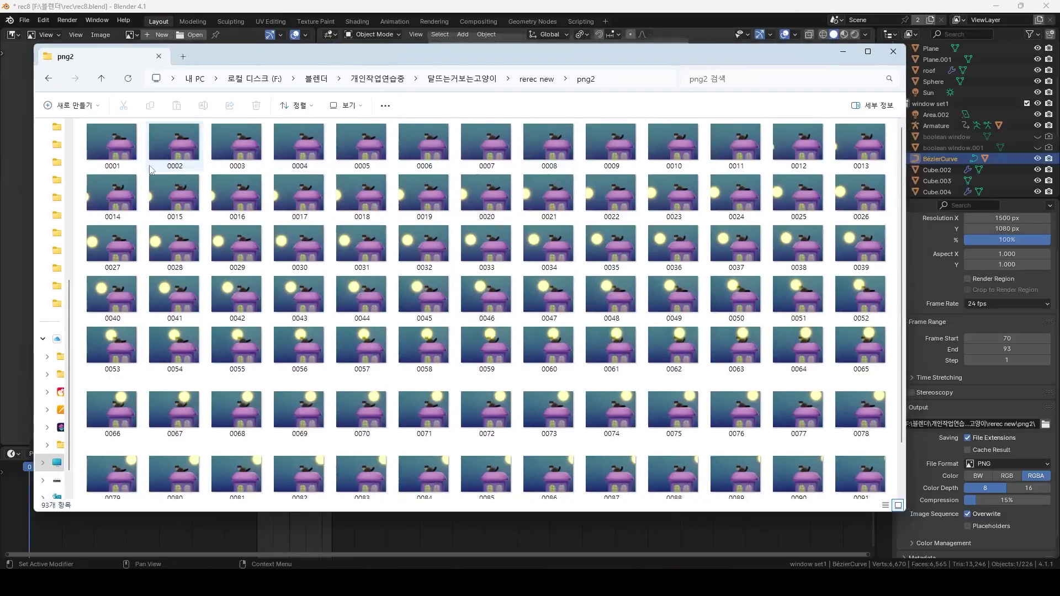
Check the rendered frames from 0001 to 0093 in the png2 folder in File Explorer and minimize the window
click(124, 156)
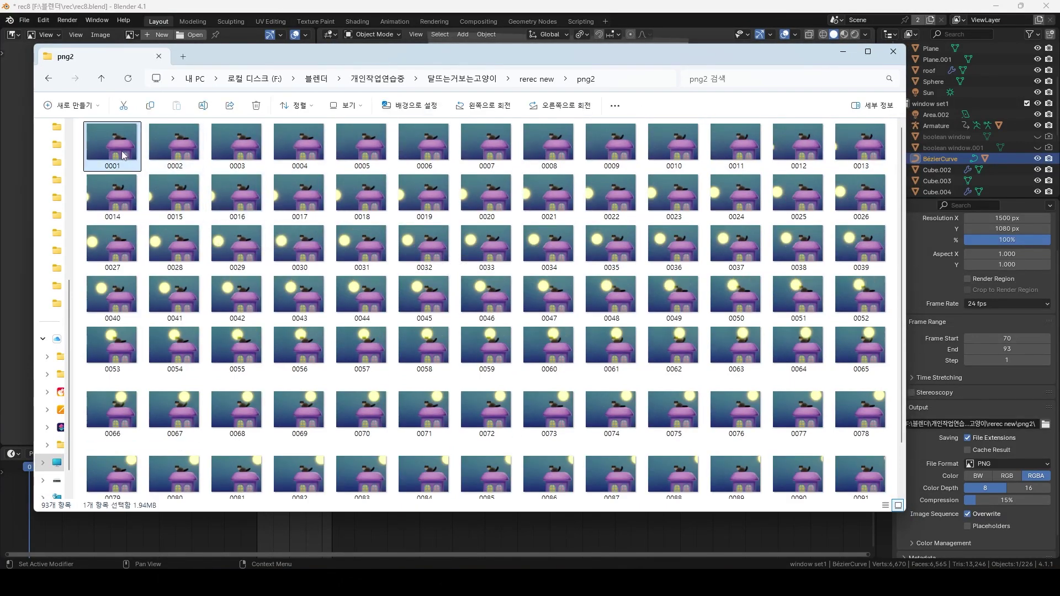
scroll(232, 298, down, 1)
click(164, 475)
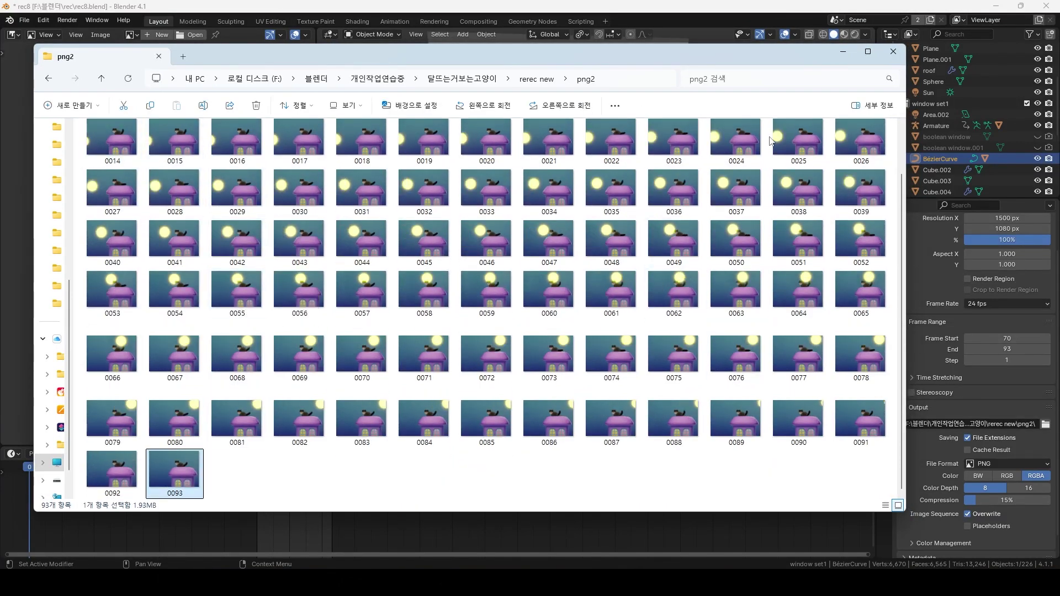
click(842, 52)
Create a new file from the Video Editing template
click(26, 20)
mouse_move(38, 32)
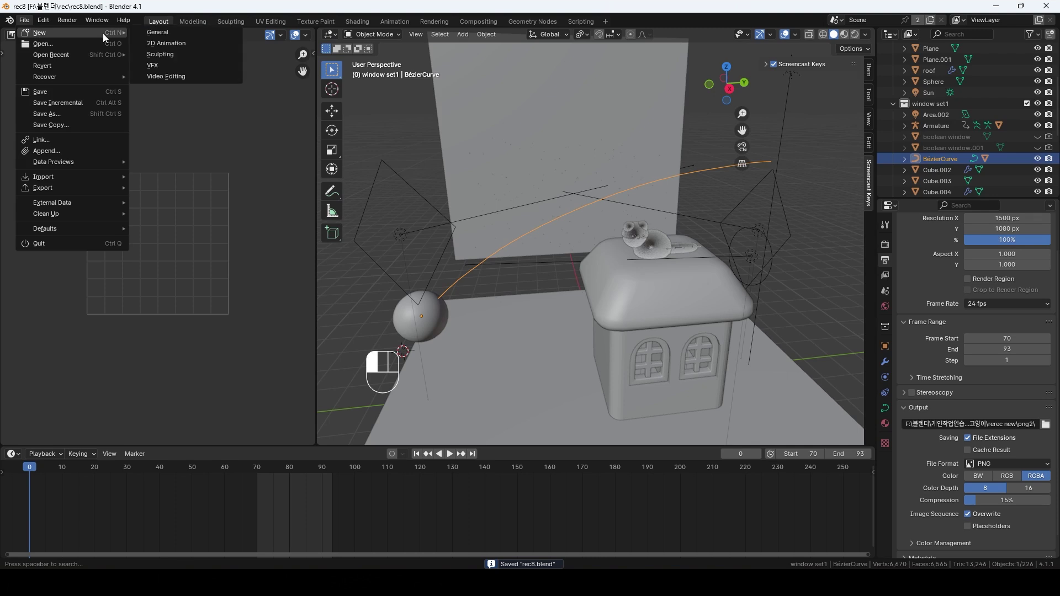
click(192, 77)
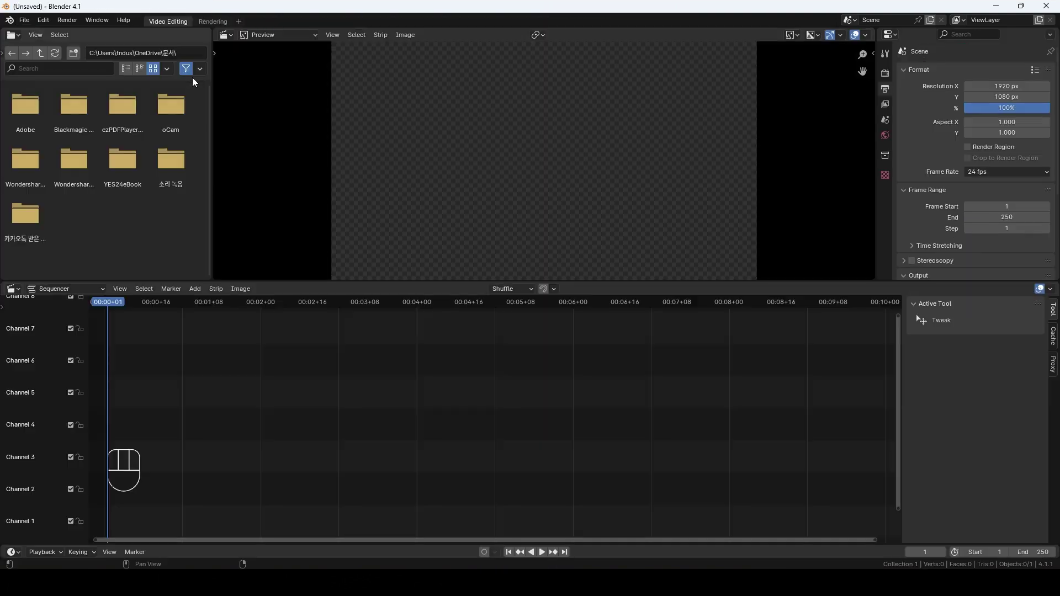
Set the video's horizontal resolution to 1500 px and the end frame to 93
click(1006, 86)
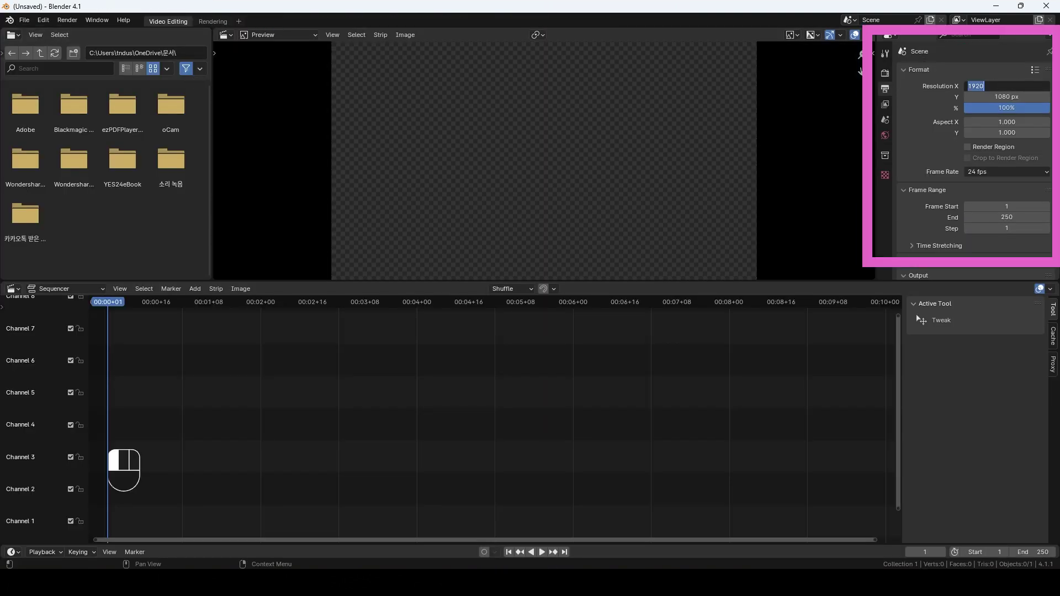
text(1500)
key(Return)
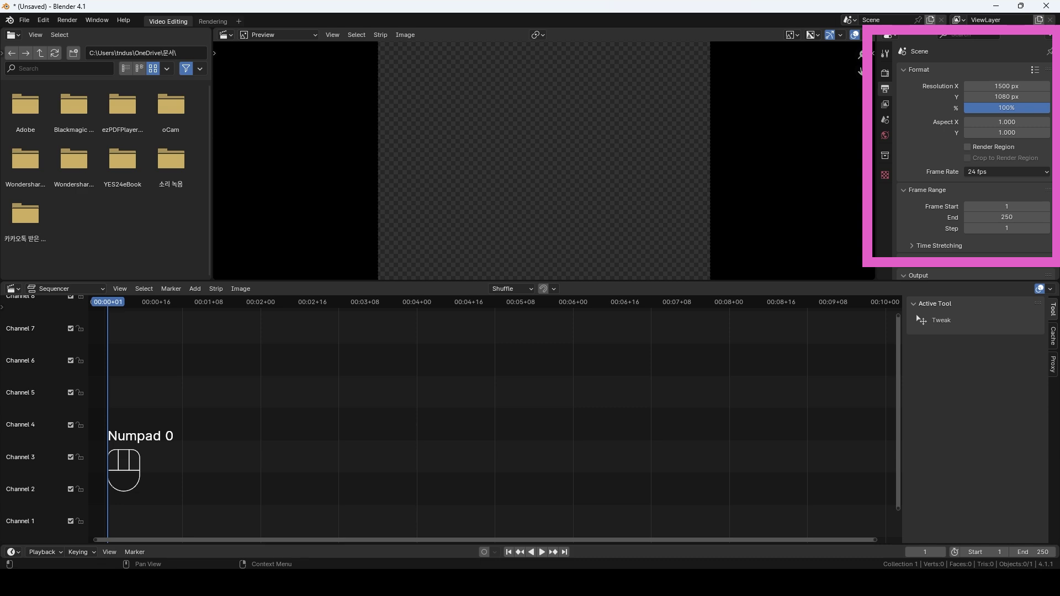
click(1013, 218)
text(93)
key(Return)
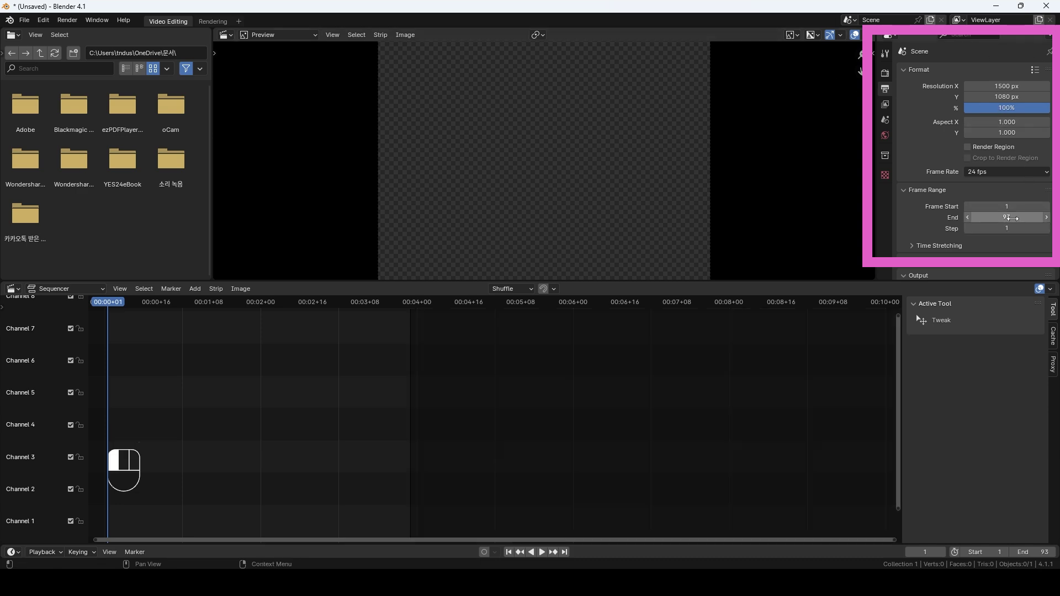
Check in the png2 folder where the moon enters the rendered frames, and set the video's start frame to 10
key(alt+Tab)
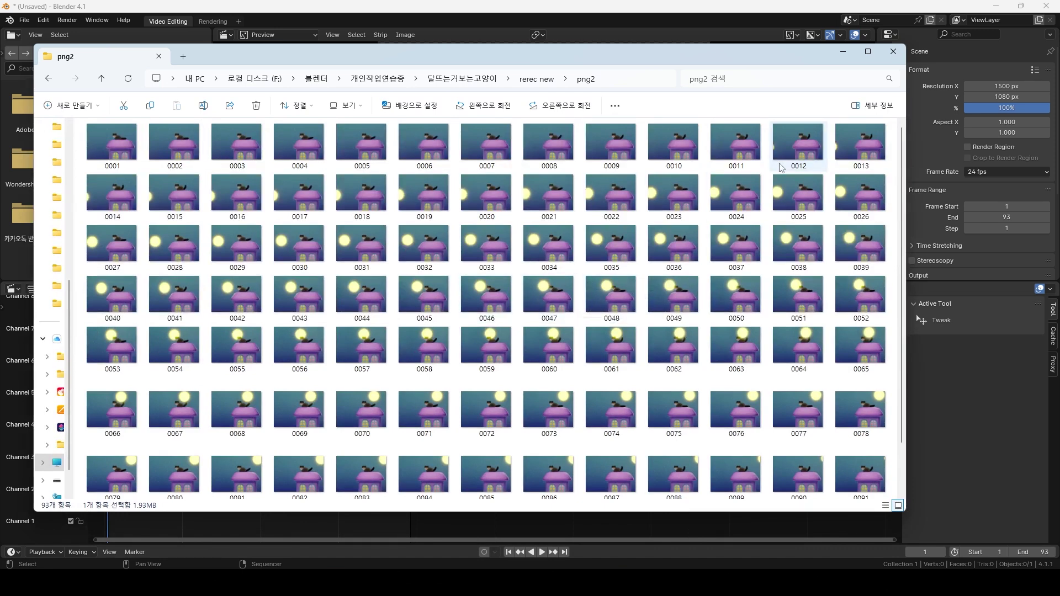
click(869, 150)
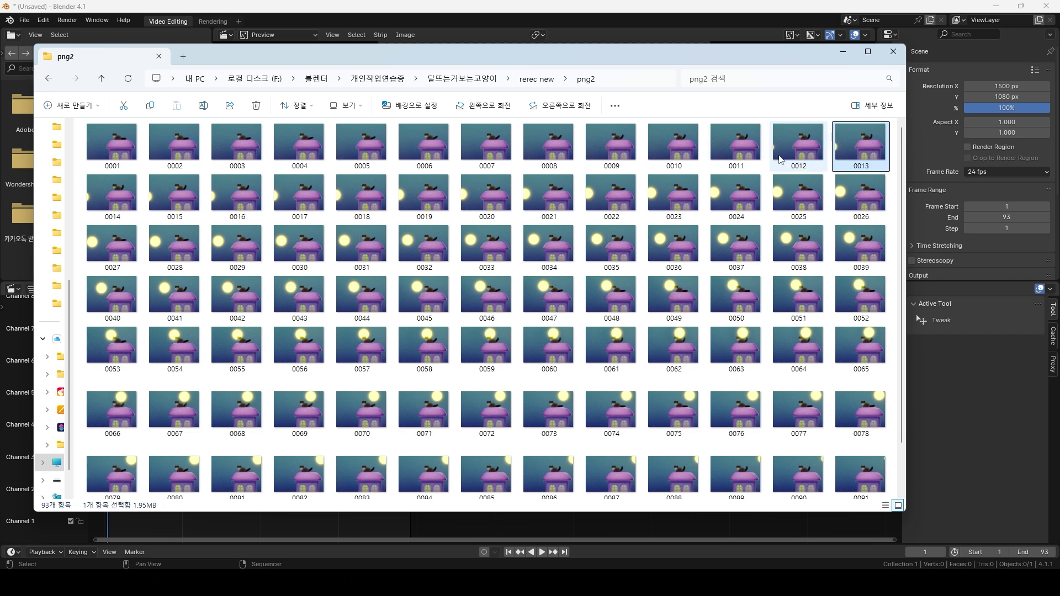
click(994, 206)
text(10)
key(Return)
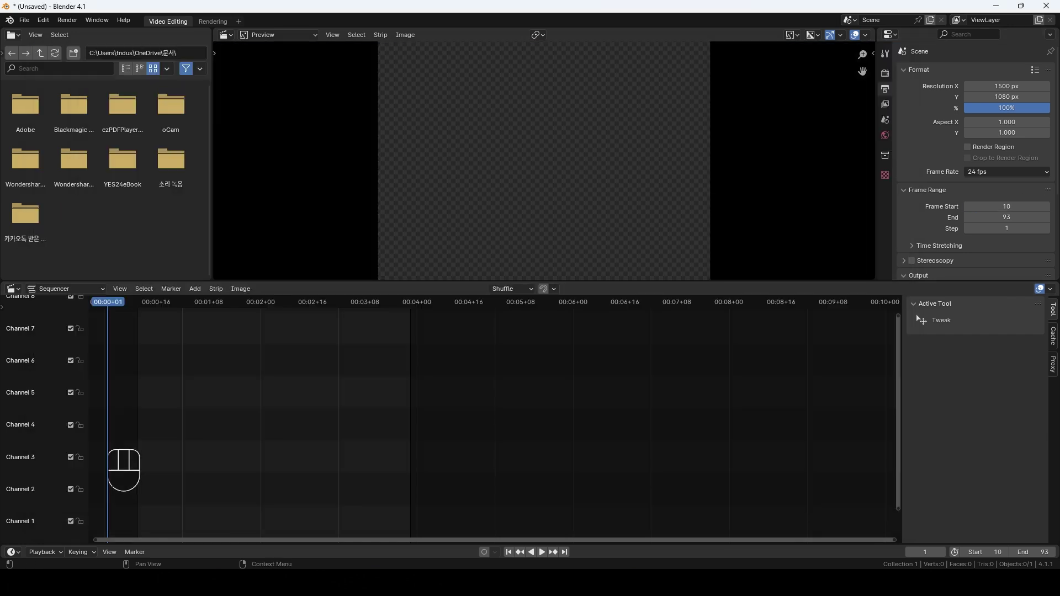
Add all PNG frames from the png2 folder to the sequencer as one image sequence strip on channel 1 and play it back
click(195, 289)
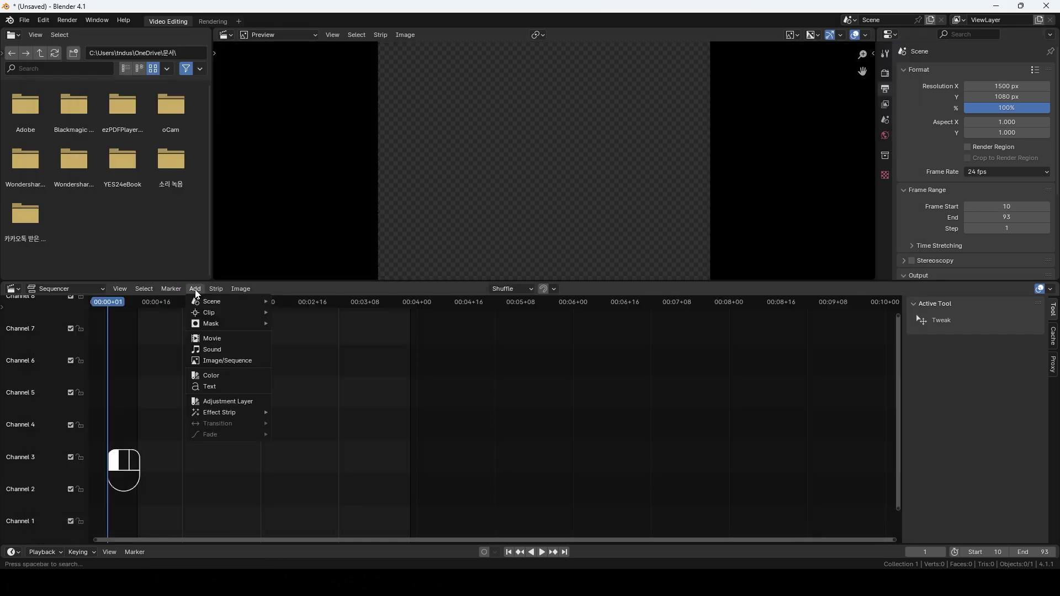
click(250, 362)
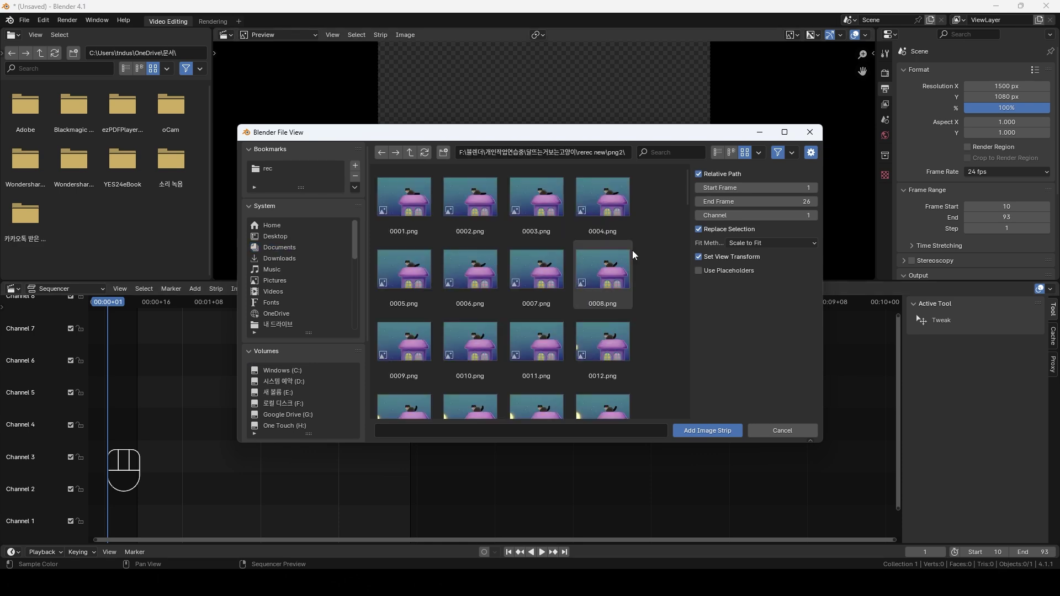
key(a)
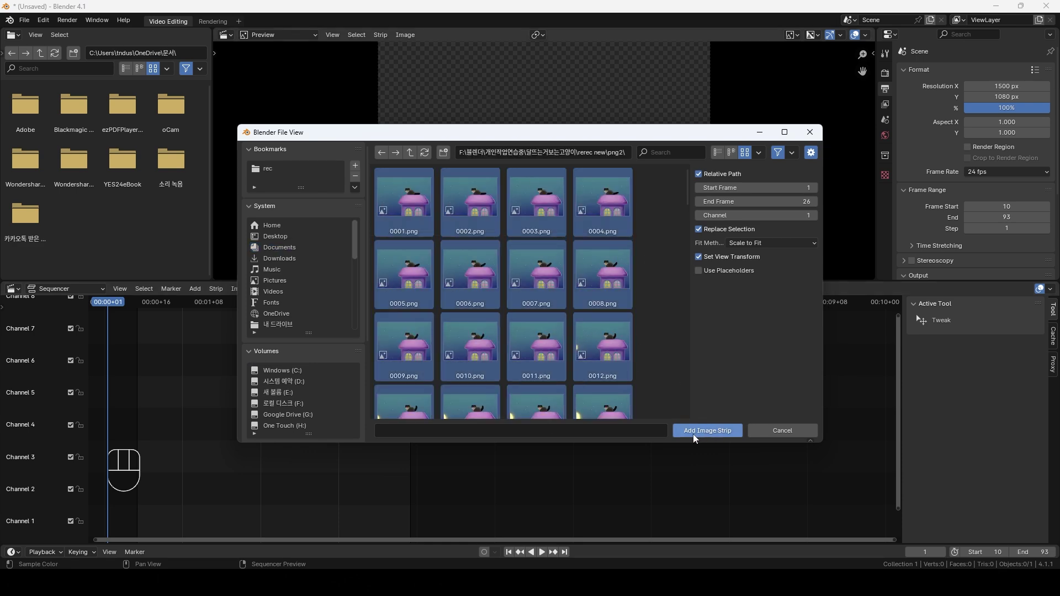
click(709, 429)
key(space)
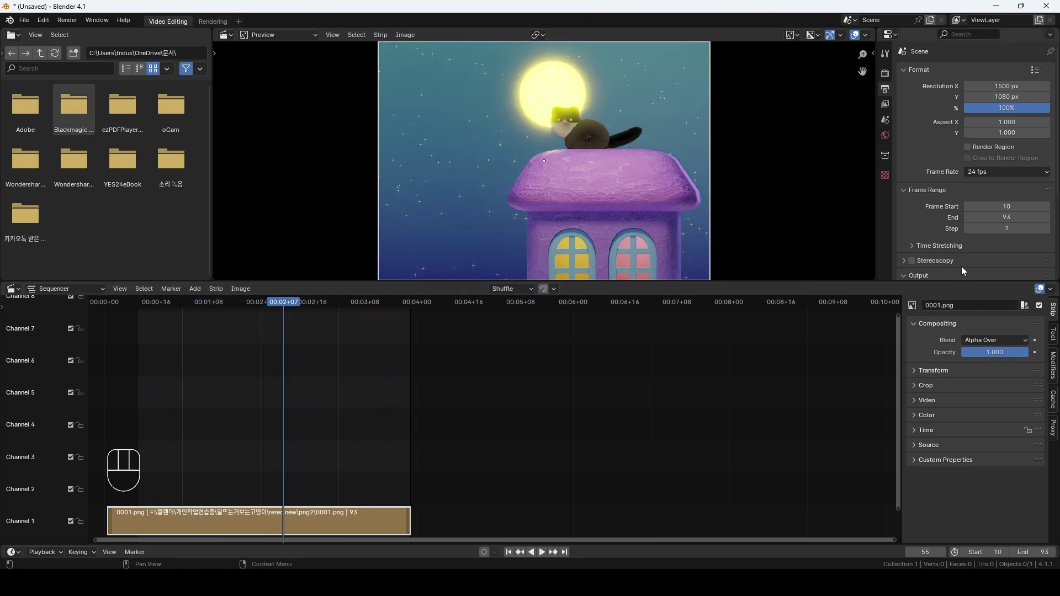
Render the animation as an FFmpeg video into the complete folder and open the rendered 0010-0093 file for playback
scroll(961, 266, down, 6)
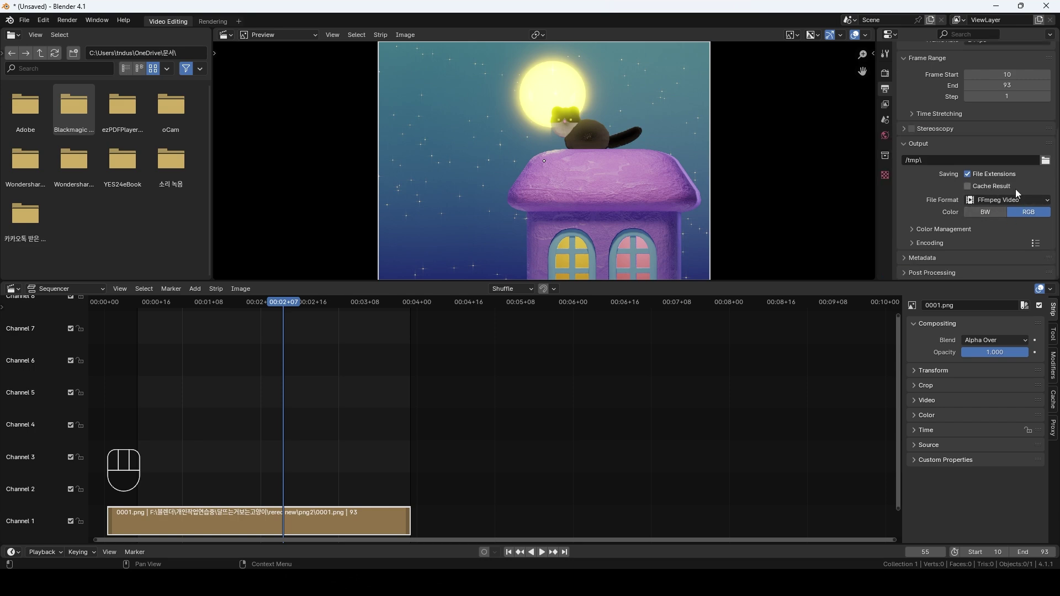
click(68, 20)
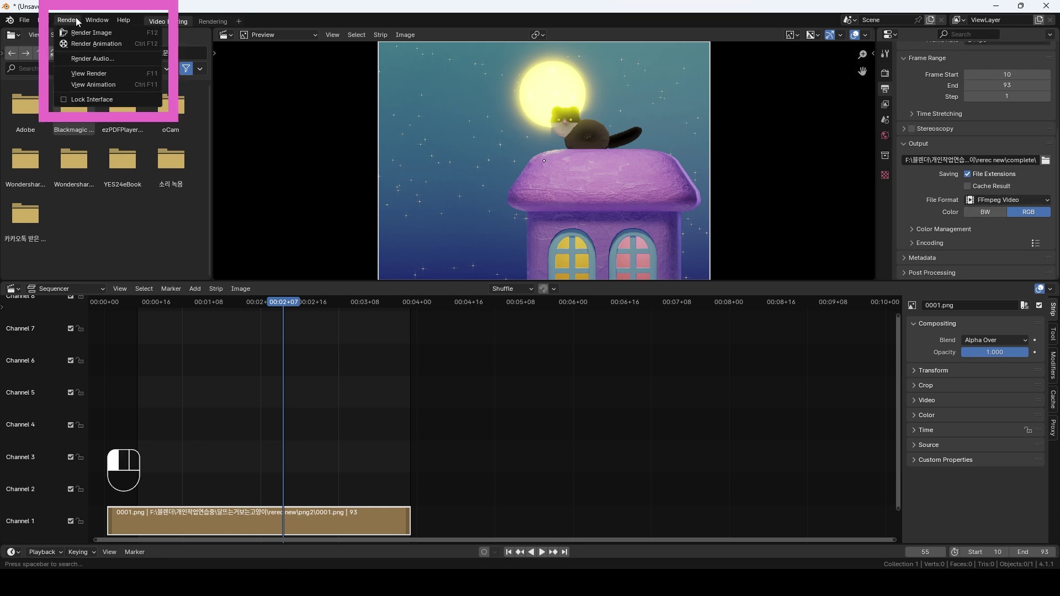
click(96, 43)
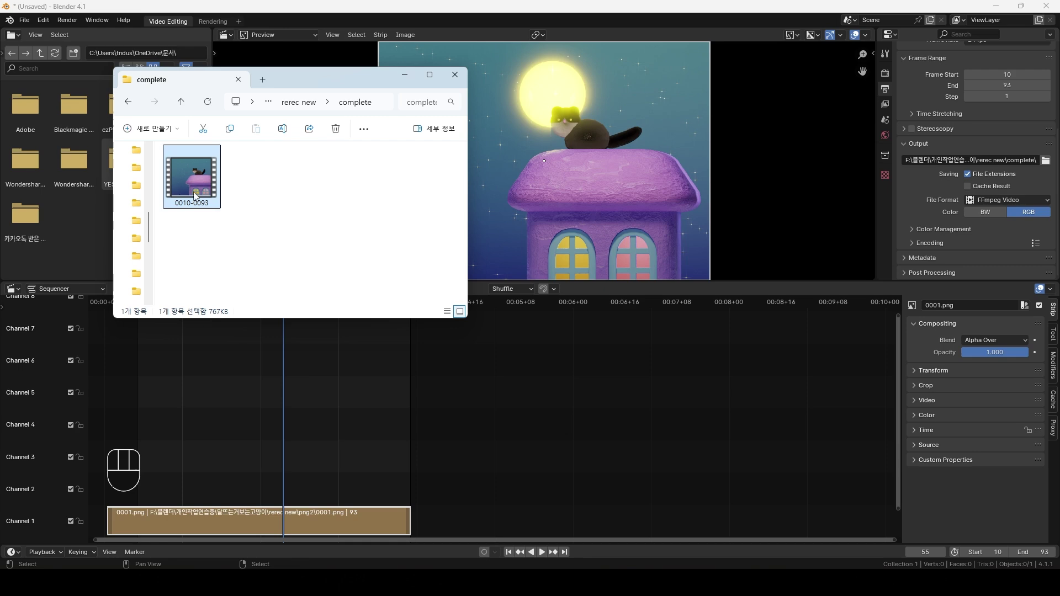
double_click(191, 177)
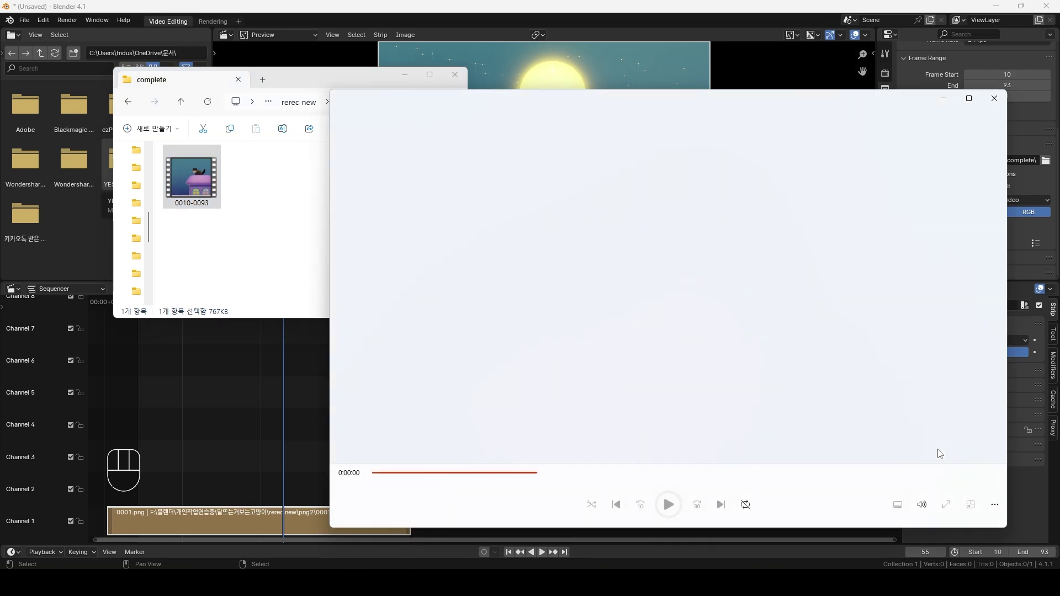